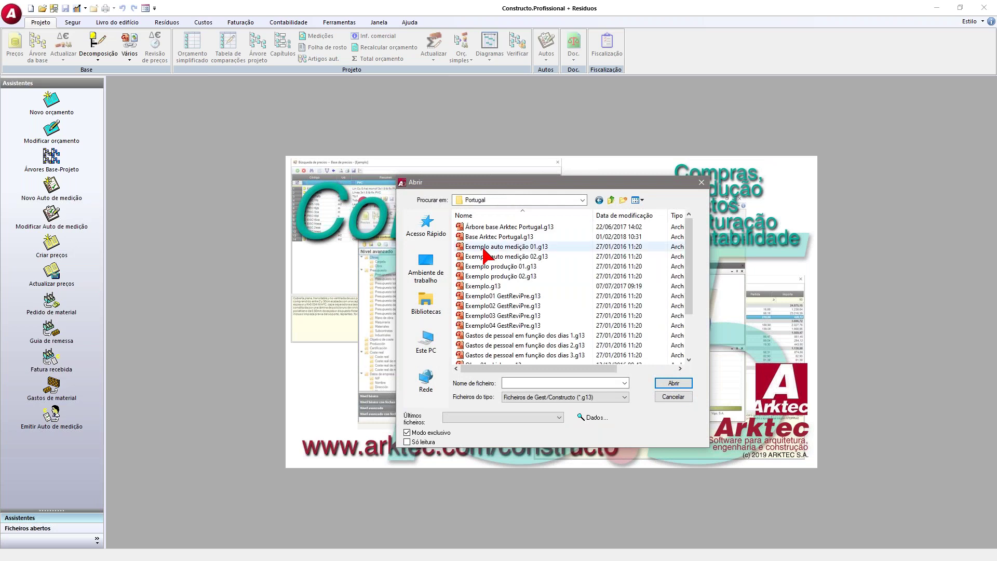
- Open the Exemplo.g13 file from the Portugal examples folder and narrow the assistants pane
left_click(501, 286)
left_click(670, 383)
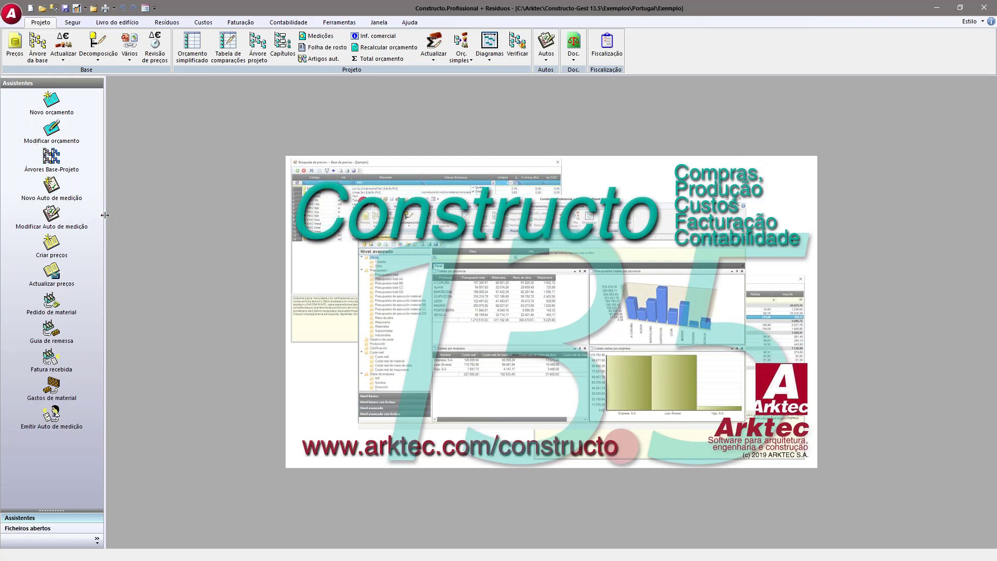
left_click_drag(105, 224, 61, 223)
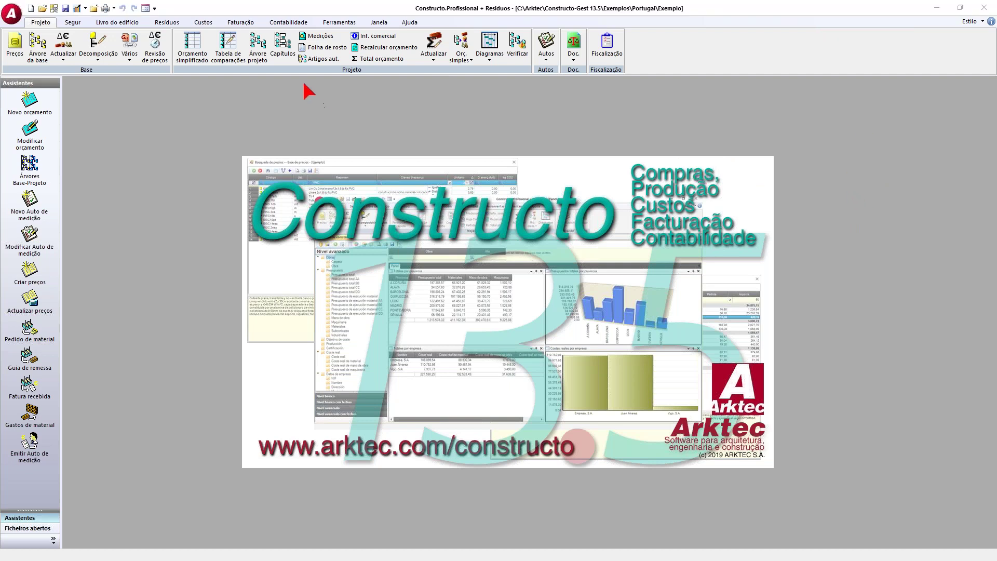
- Review the project's diagram, measurement certificate (Autos) and document commands, followed by the safety and building book commands
left_click(488, 58)
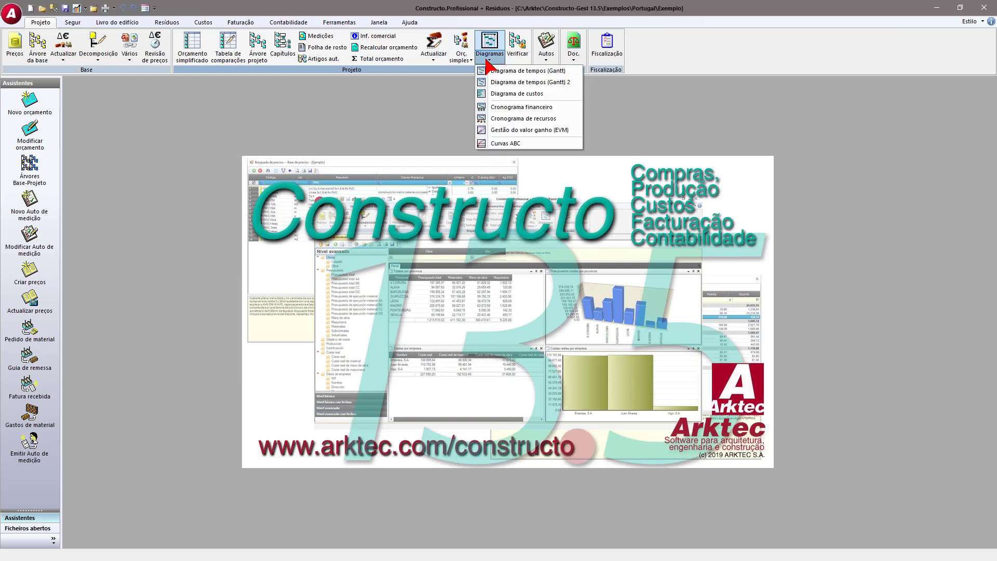
left_click(547, 58)
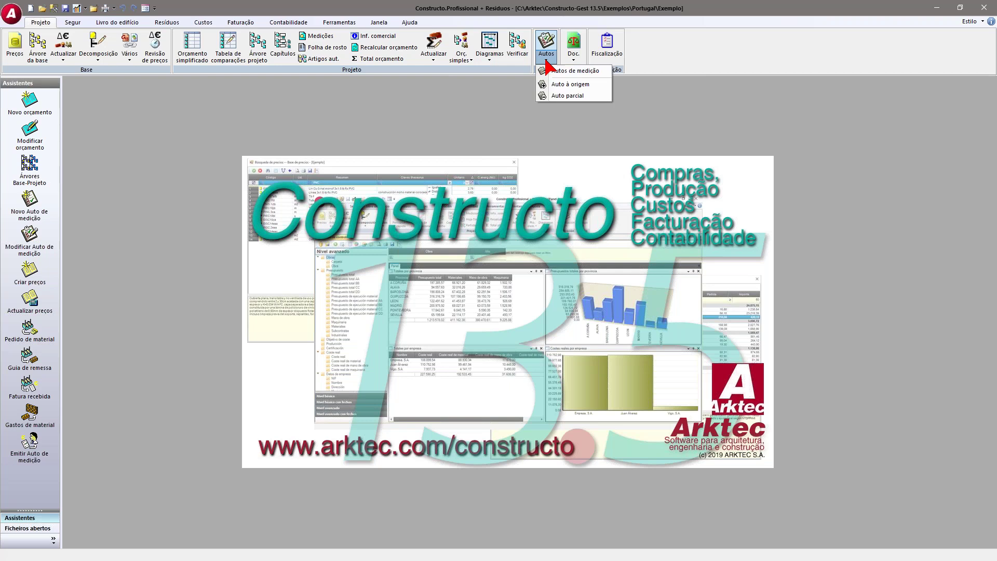
left_click(571, 60)
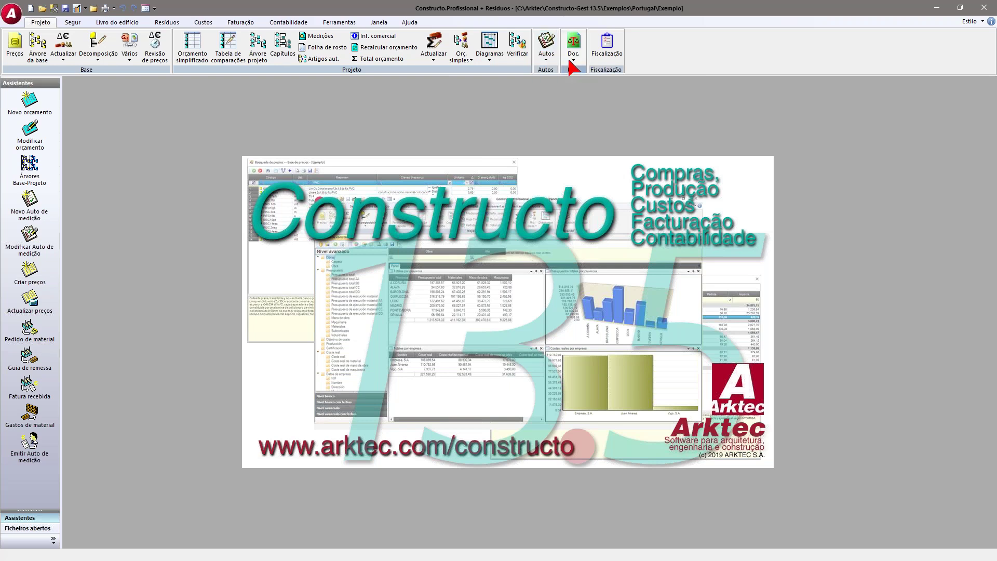
left_click(572, 60)
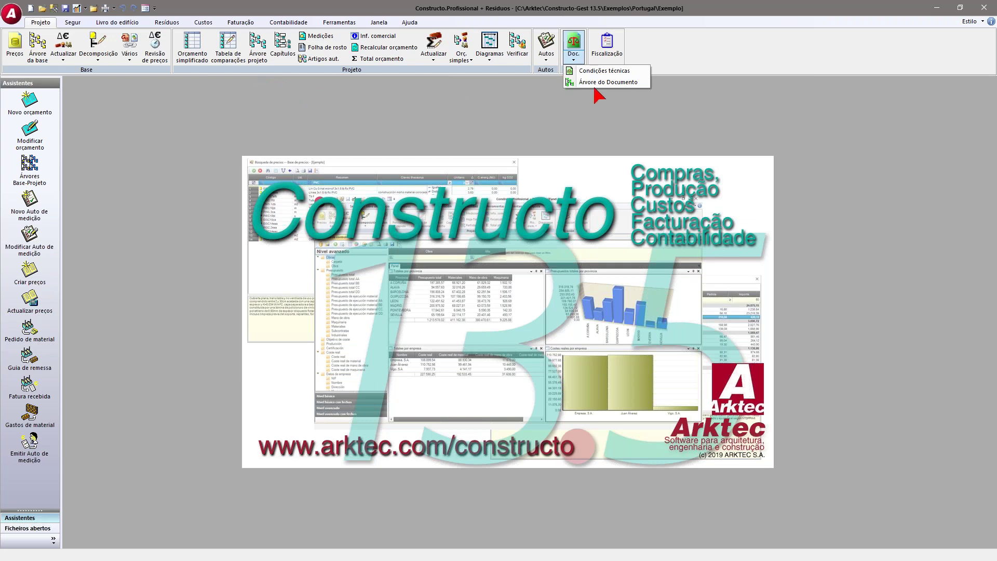
left_click(562, 117)
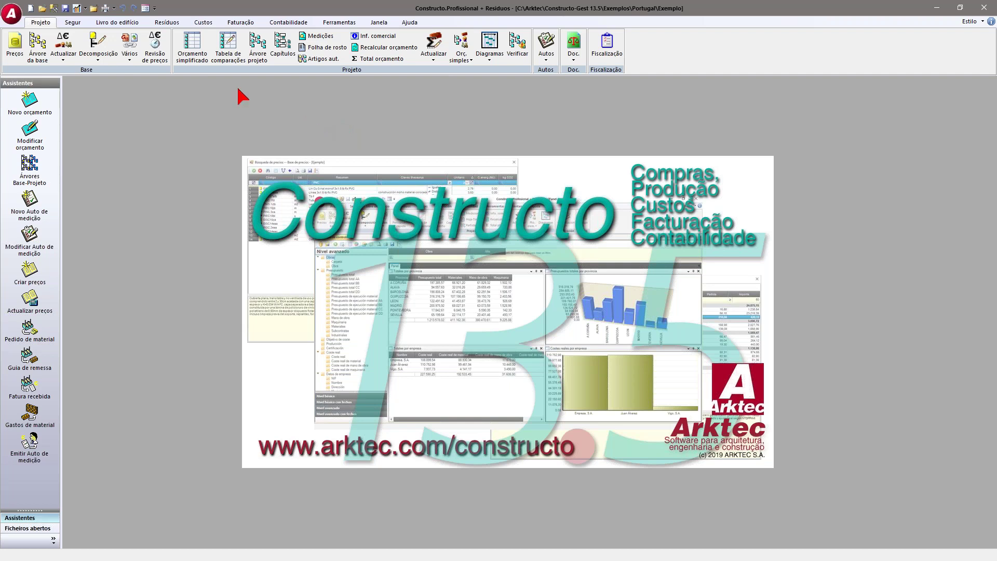
left_click(71, 24)
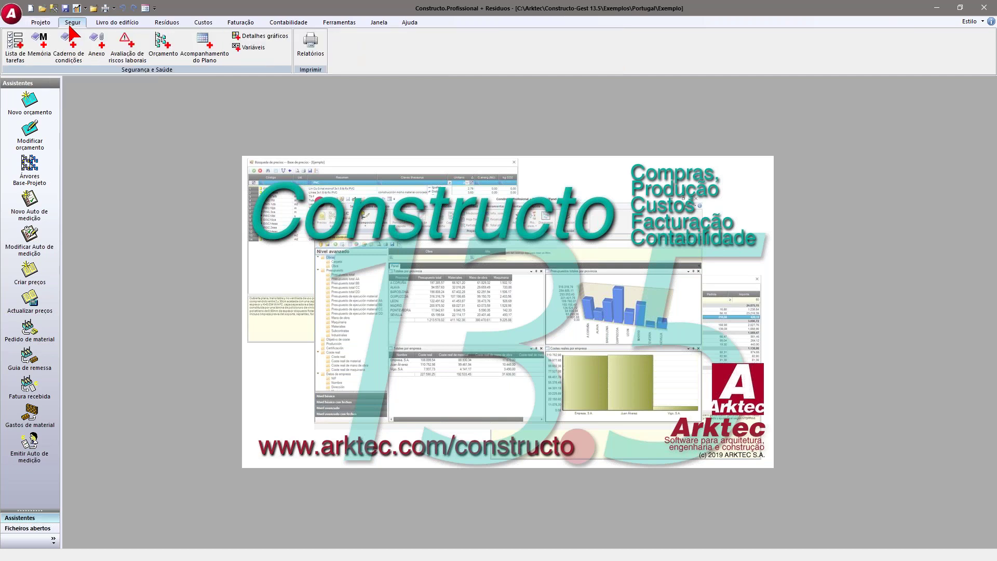
left_click(110, 24)
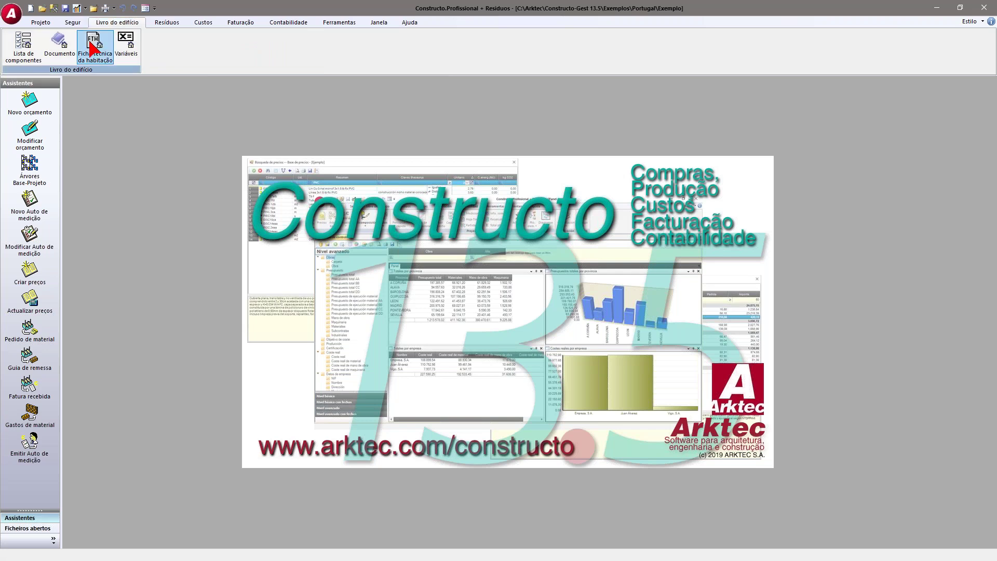
left_click(127, 44)
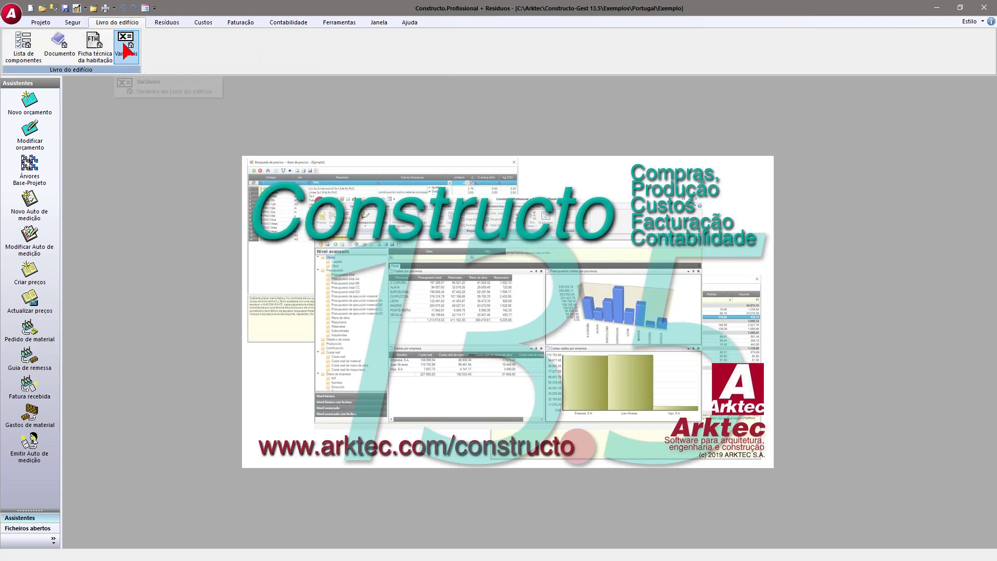
- Examine the general waste data and the waste estimate table of the Exemplo project, closing each one after viewing
left_click(173, 26)
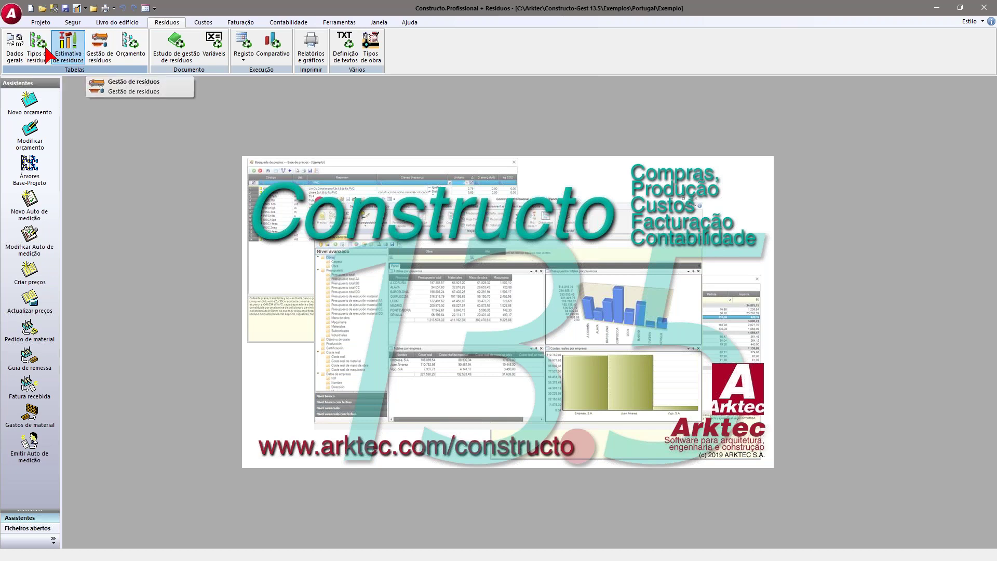
left_click(16, 48)
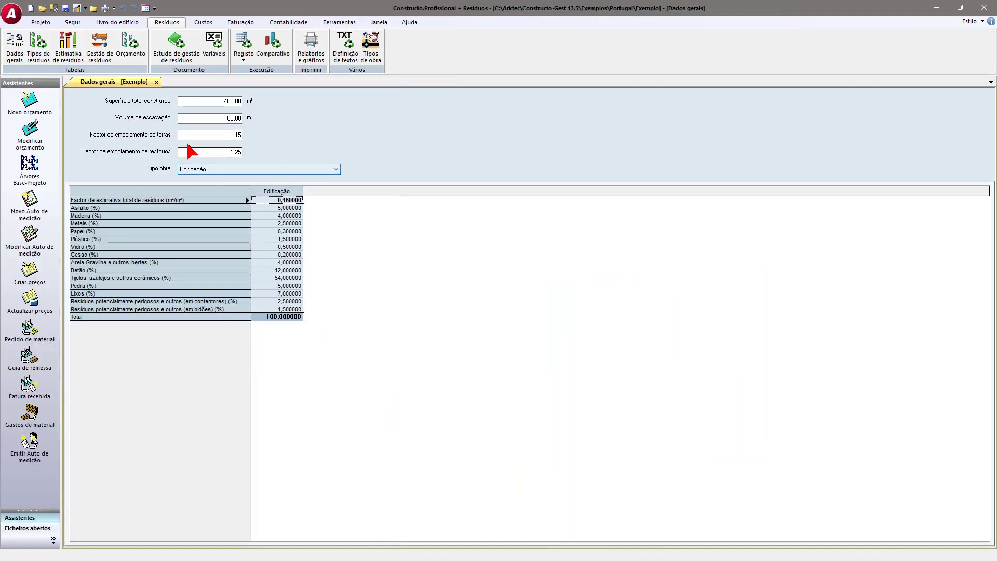
left_click(157, 82)
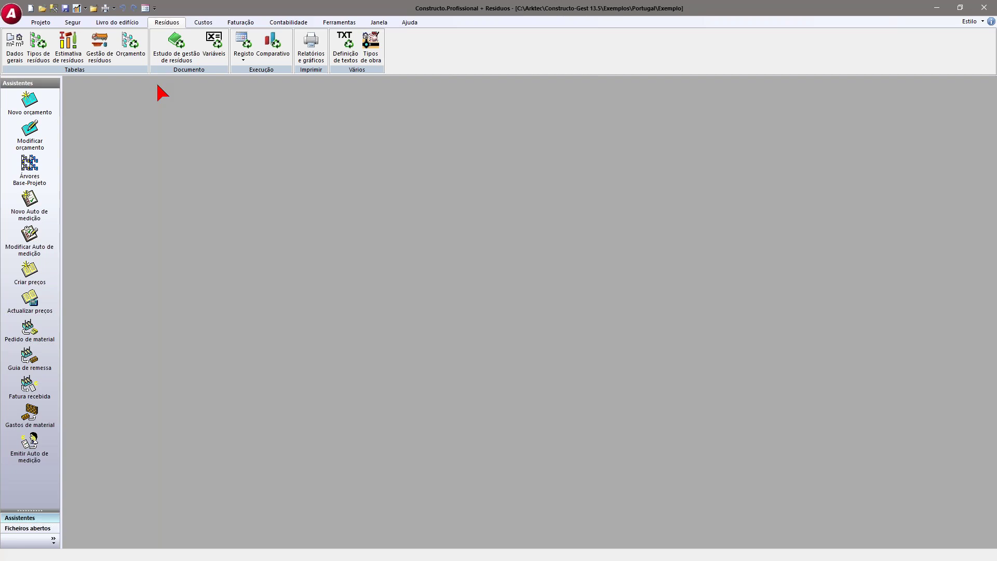
left_click(82, 57)
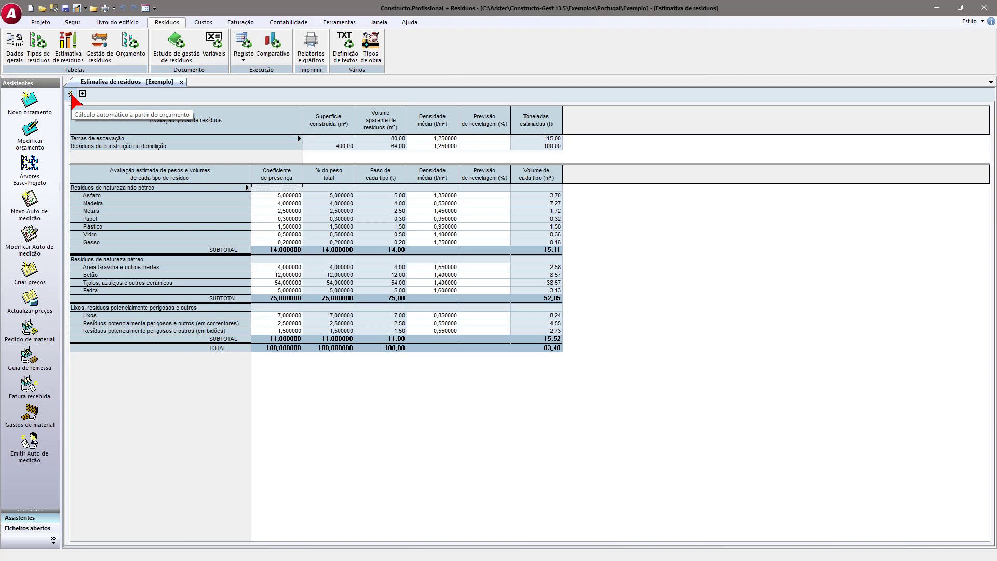
left_click(181, 82)
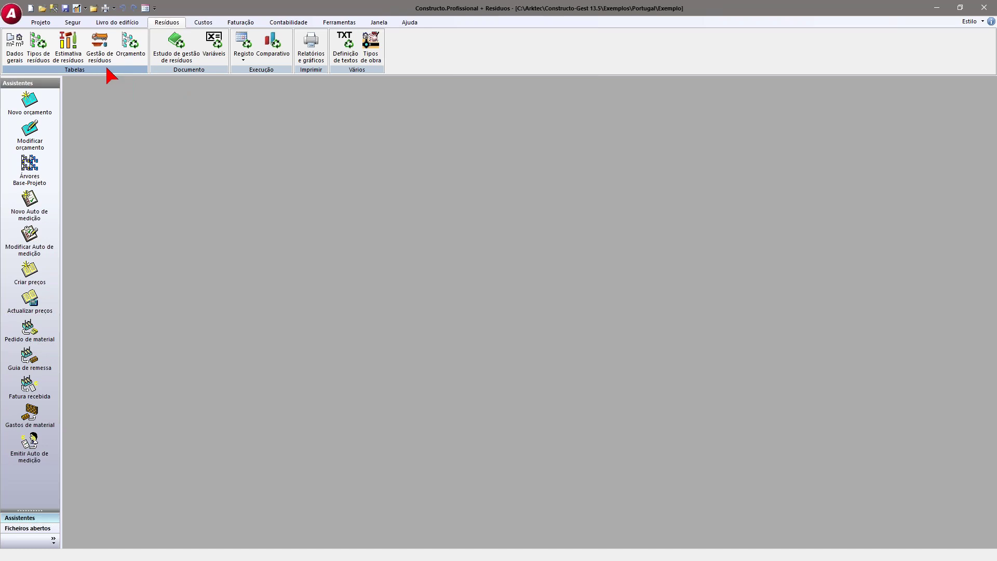
left_click(99, 61)
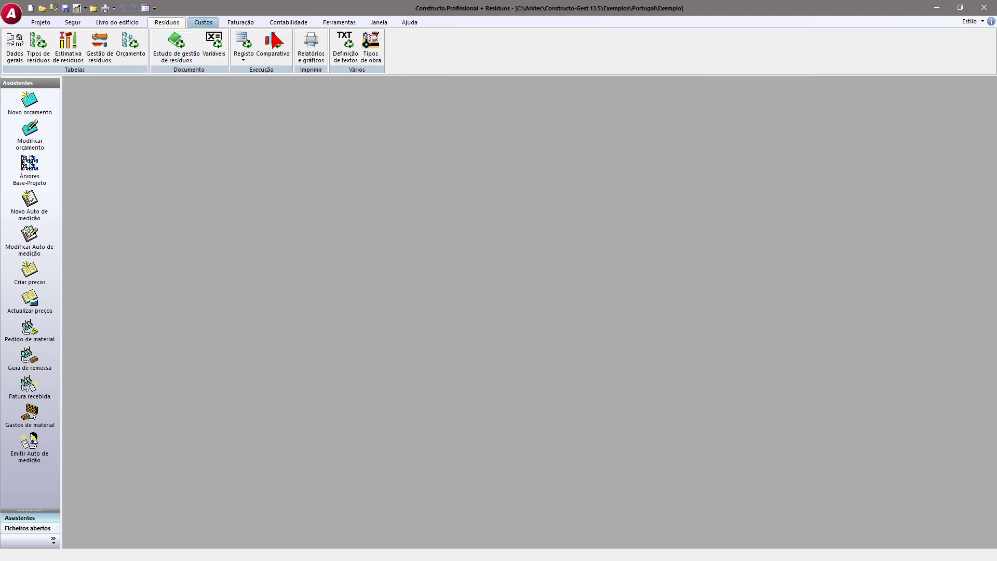
- Review the commands available for costs, invoicing and accounting
scroll(274, 40, "down", 1)
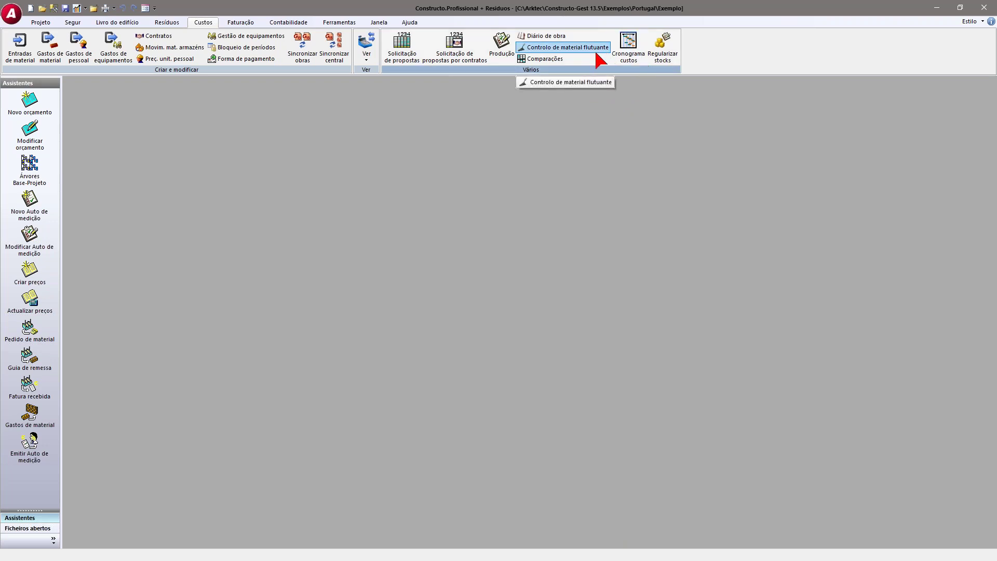
left_click(242, 26)
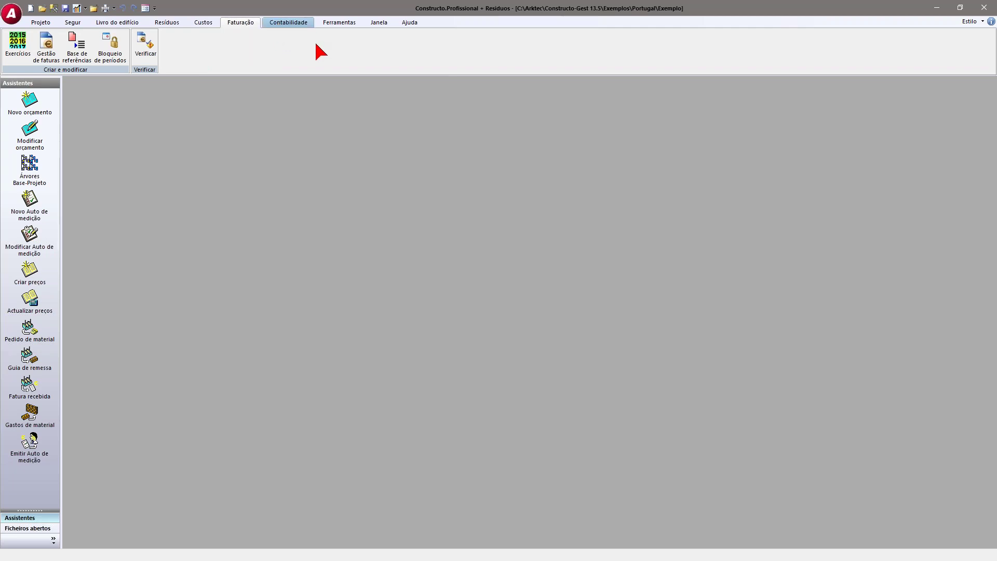
left_click(288, 22)
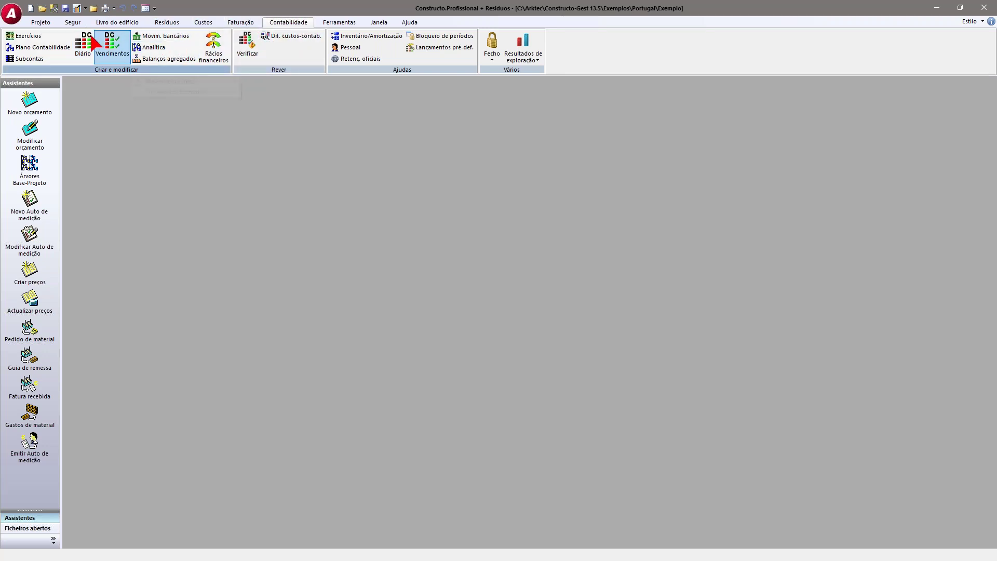
- Check the file formats available for exporting the Exemplo project, including SAF-T (PT), and cancel the export
left_click(13, 15)
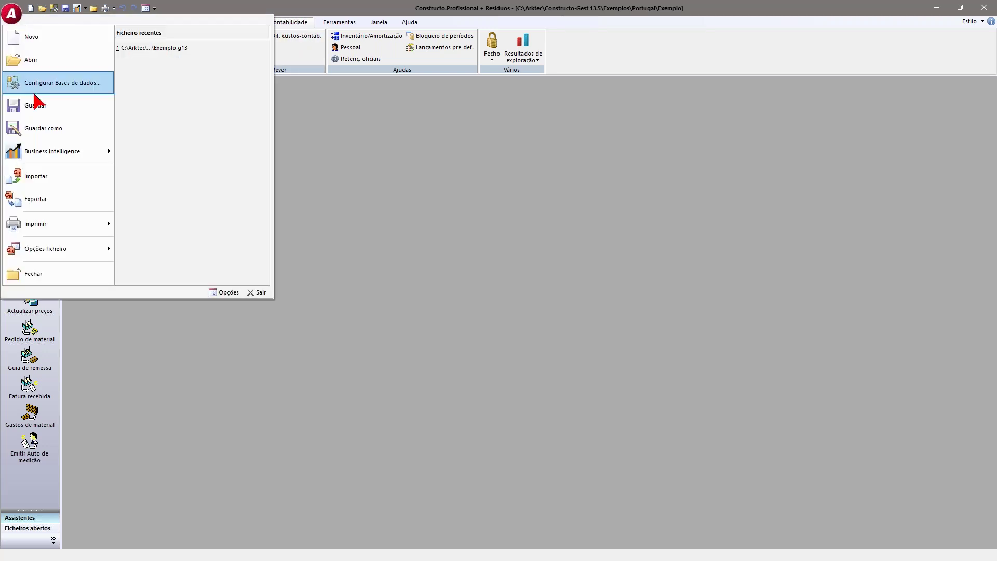
left_click(80, 201)
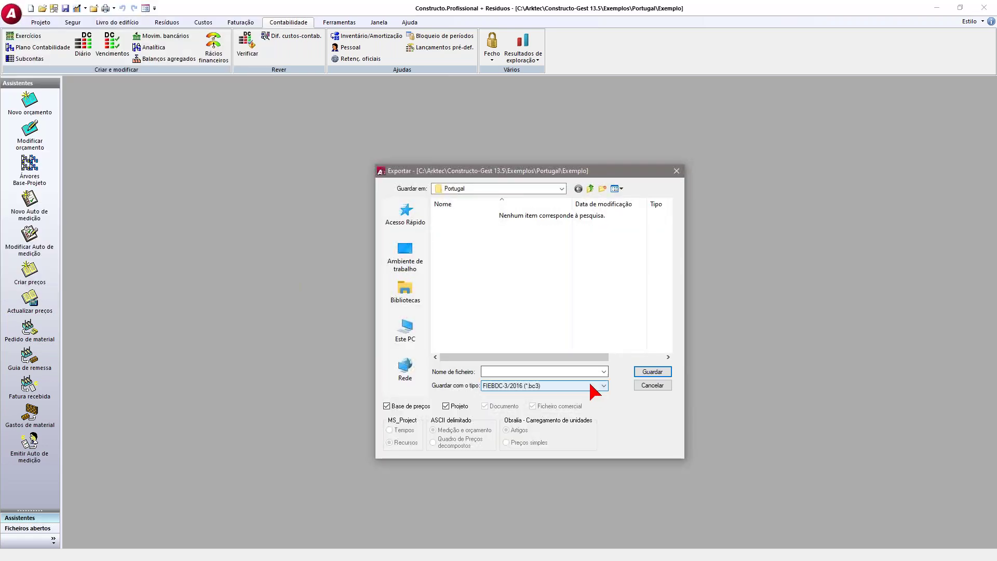
left_click(592, 385)
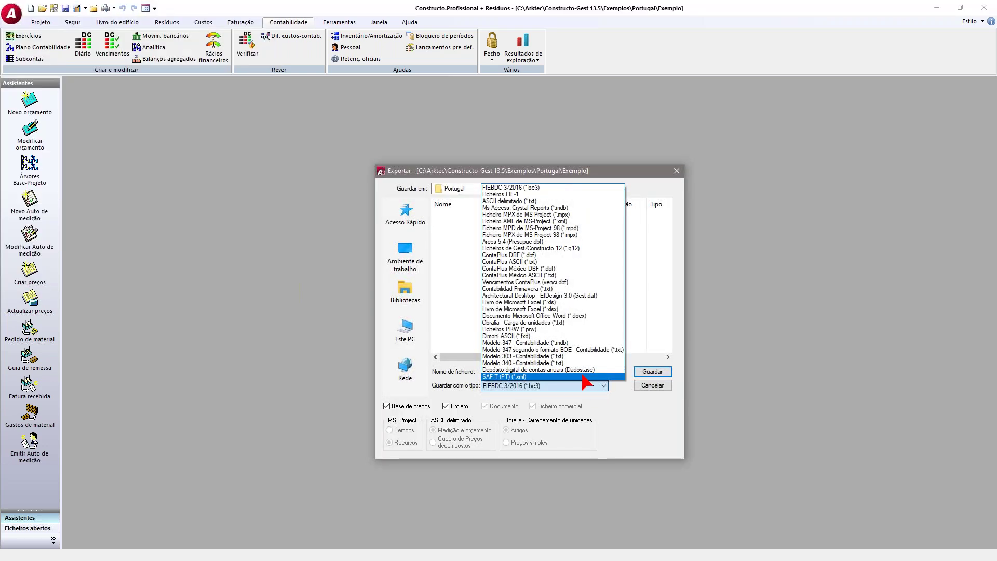
left_click(644, 385)
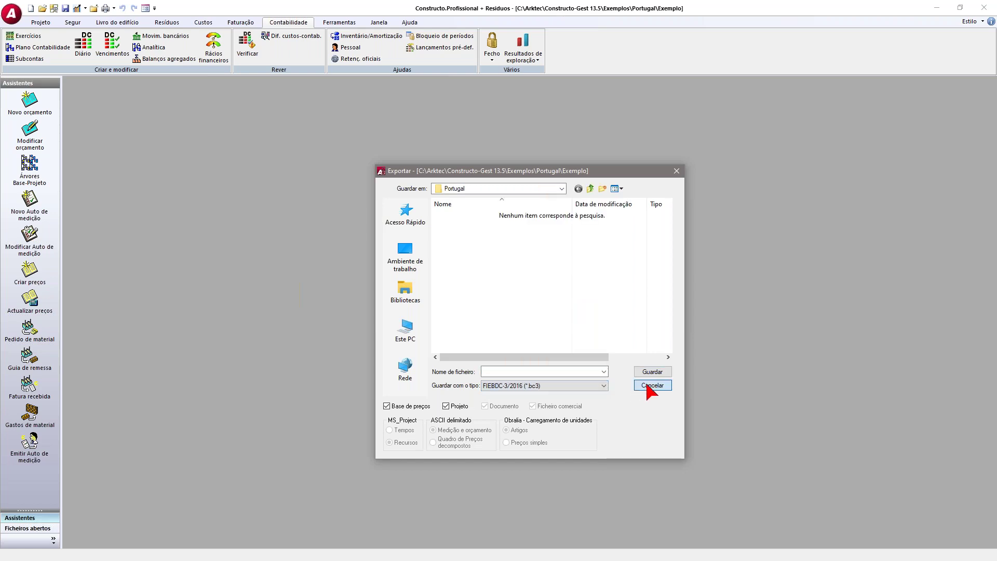
left_click(653, 385)
- Return to the project commands and switch to the Gest.Orçamentos course presentation
left_click(40, 22)
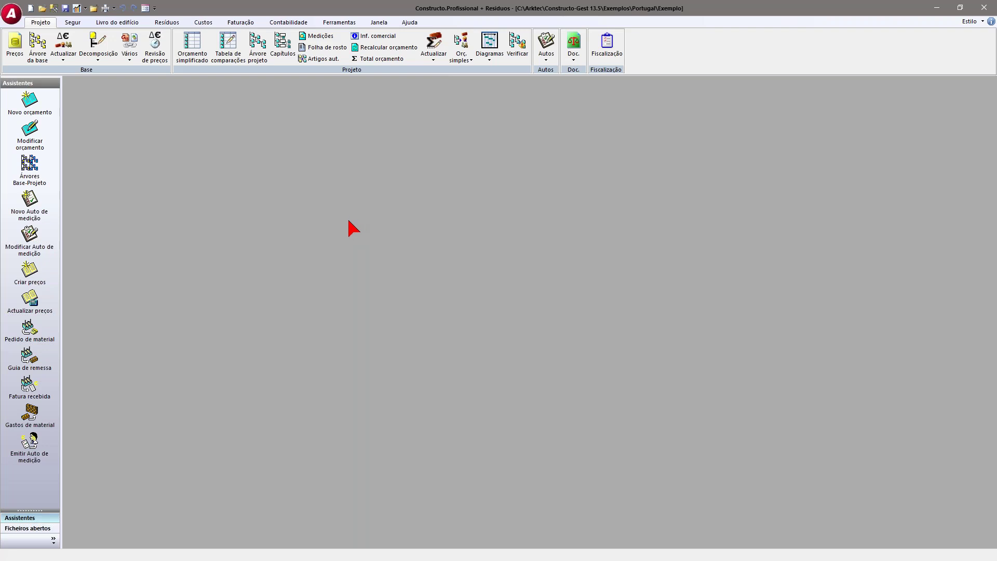
key("alt+Tab")
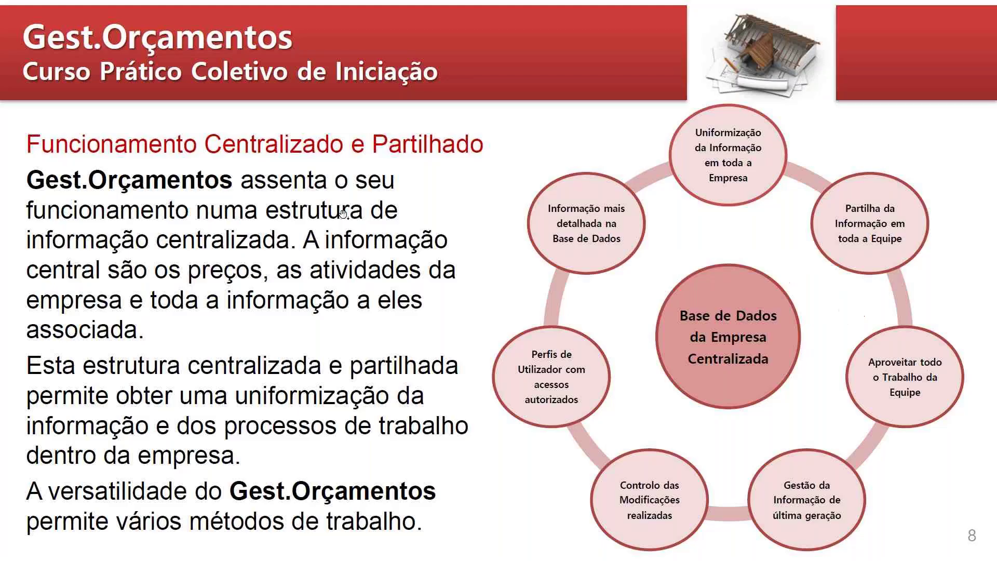
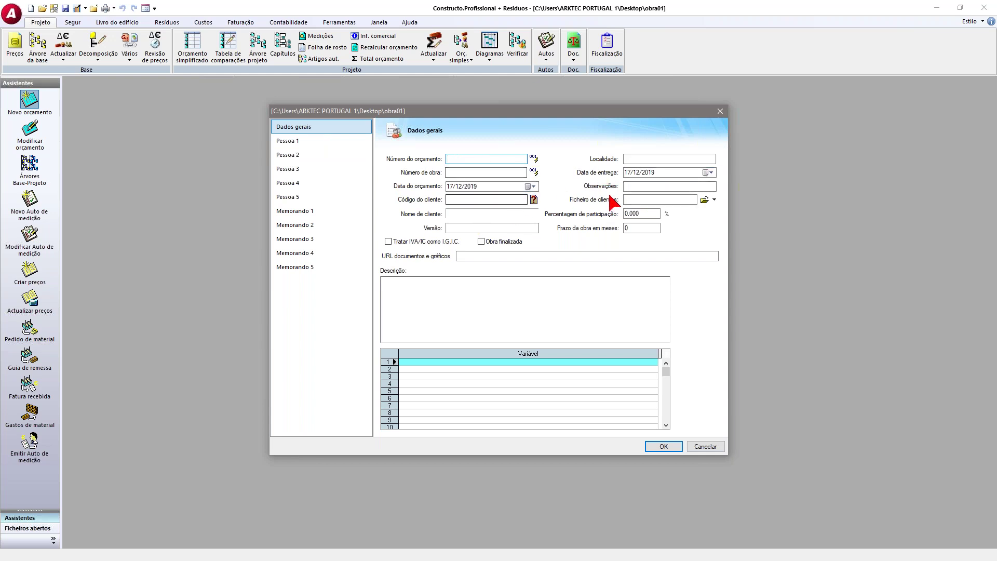
- Look through the general data, person and memorandum pages of the new obra01 budget and accept its data
left_click(457, 326)
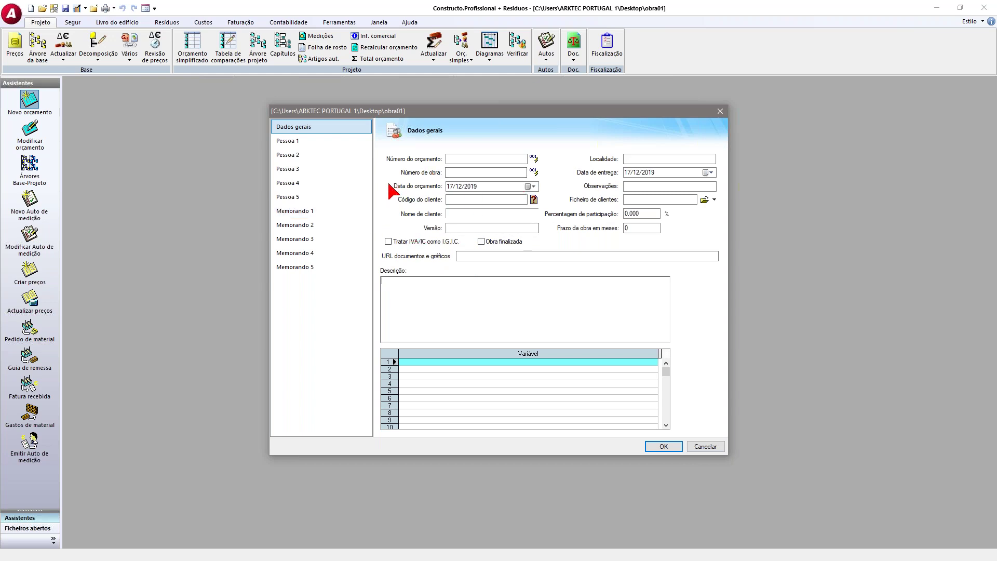
left_click(296, 140)
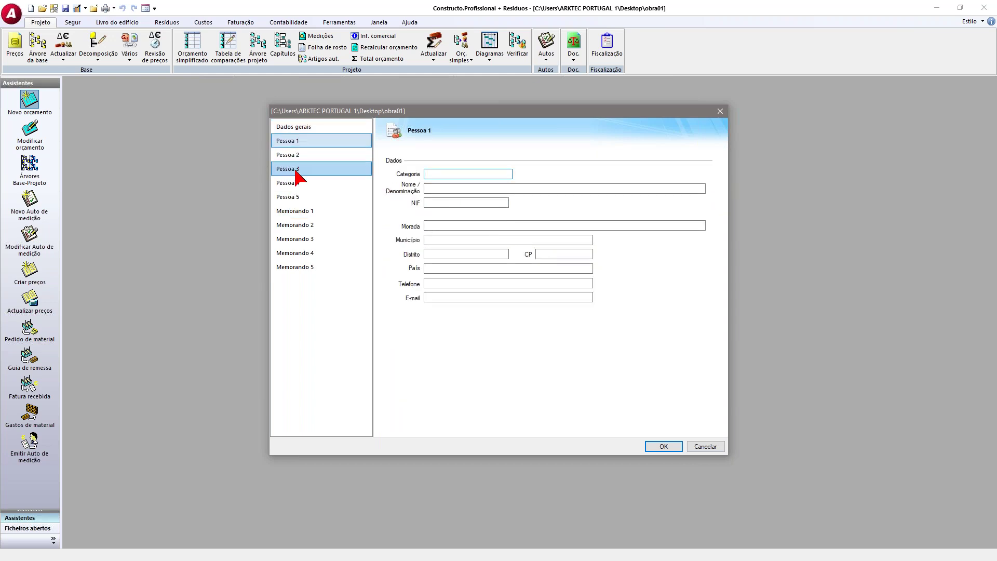
left_click(297, 156)
left_click(296, 170)
left_click(298, 184)
left_click(301, 211)
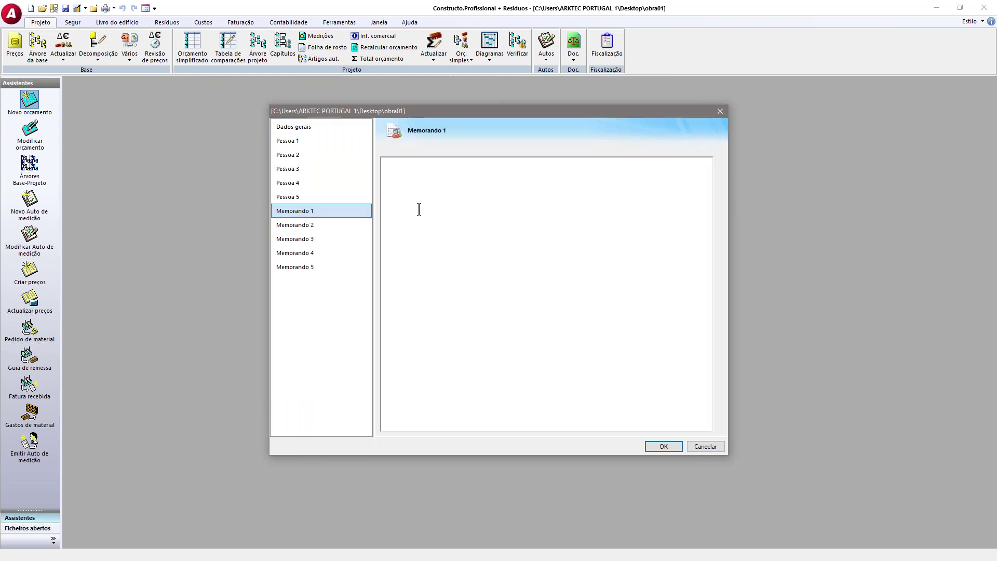
left_click(316, 126)
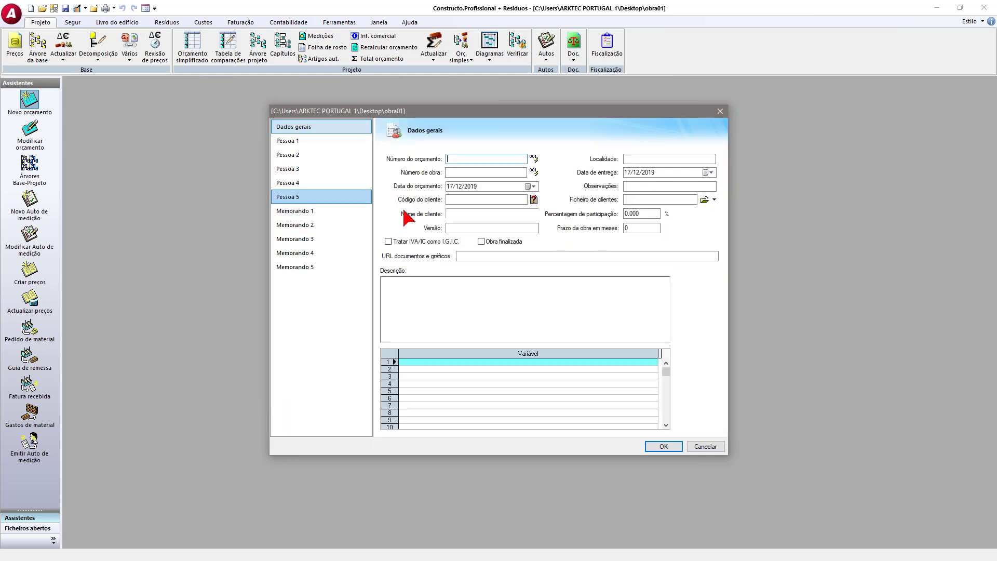
left_click(664, 446)
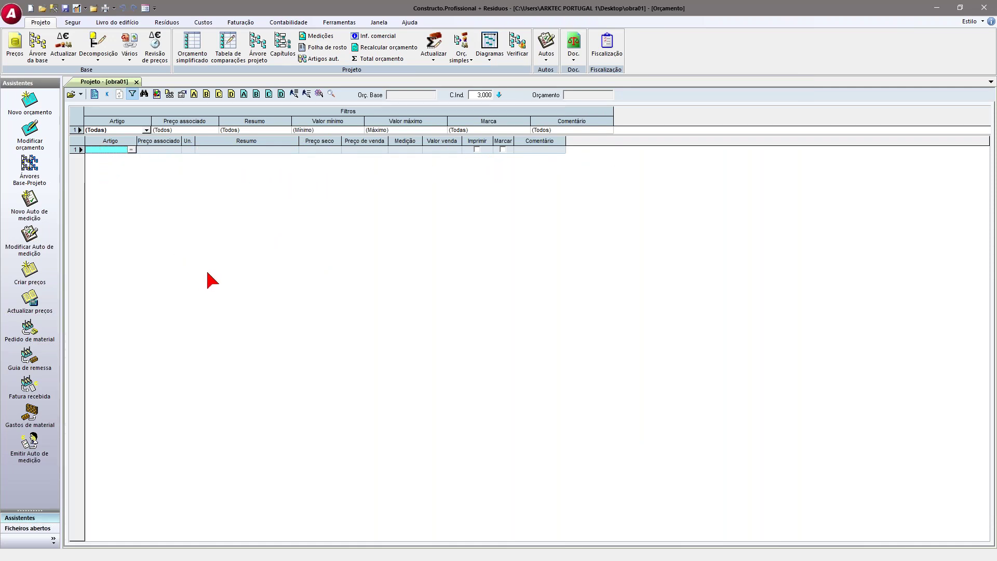
- Add a first chapter row with article 01#, associated price AP# and summary ATUAÇÕES PRÉVIAS
type("01#")
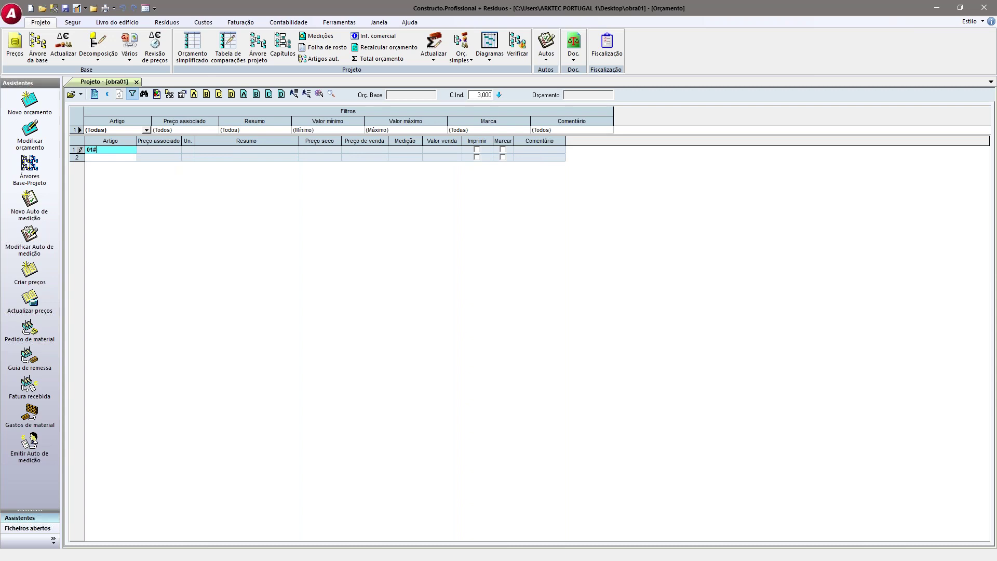
key("Return")
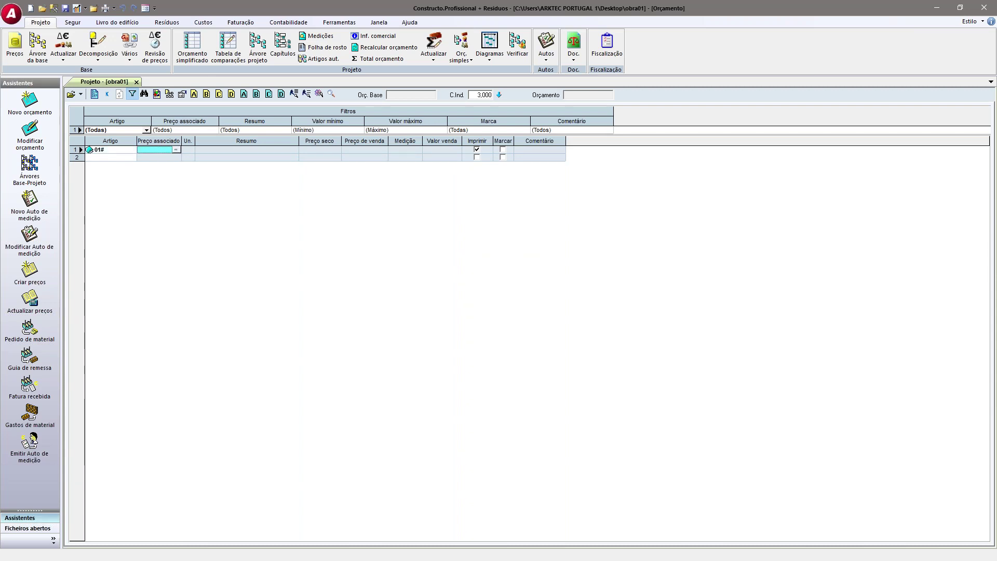
type("AP#")
key("Return")
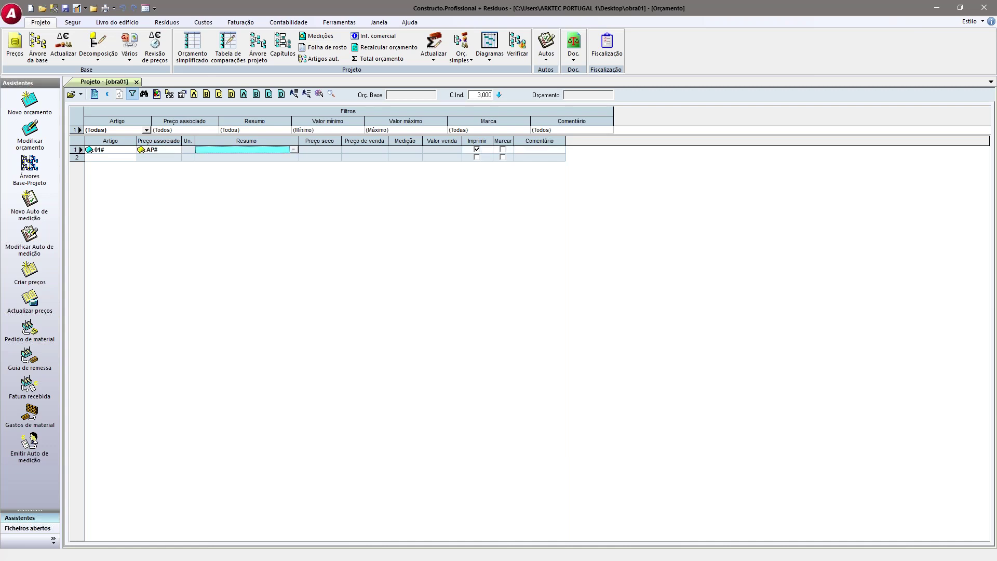
type("ATUAÇÕES PRÉVIAS")
key("Return")
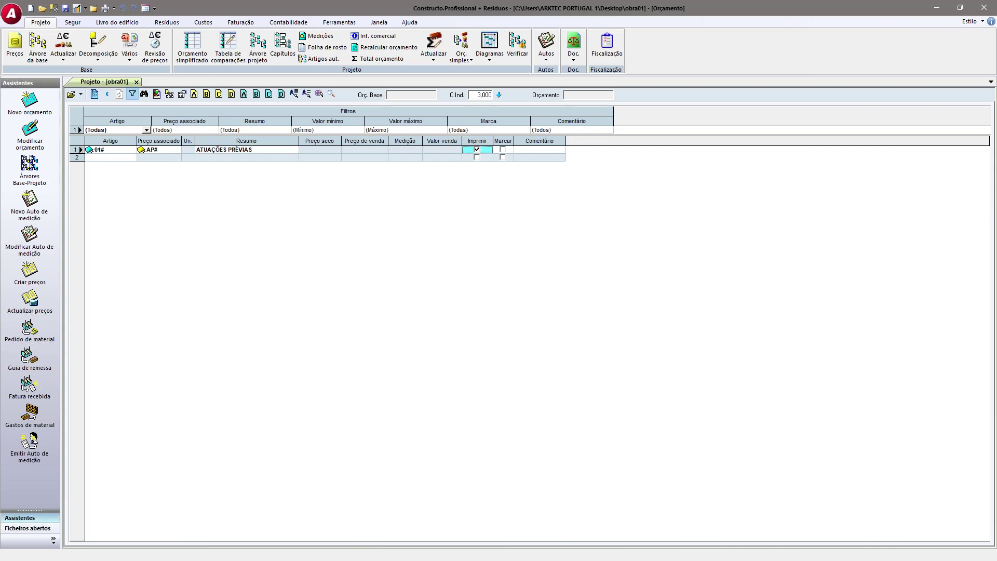
- Add article 0101 under the first chapter with associated price DT01 and unit m2
left_click(107, 157)
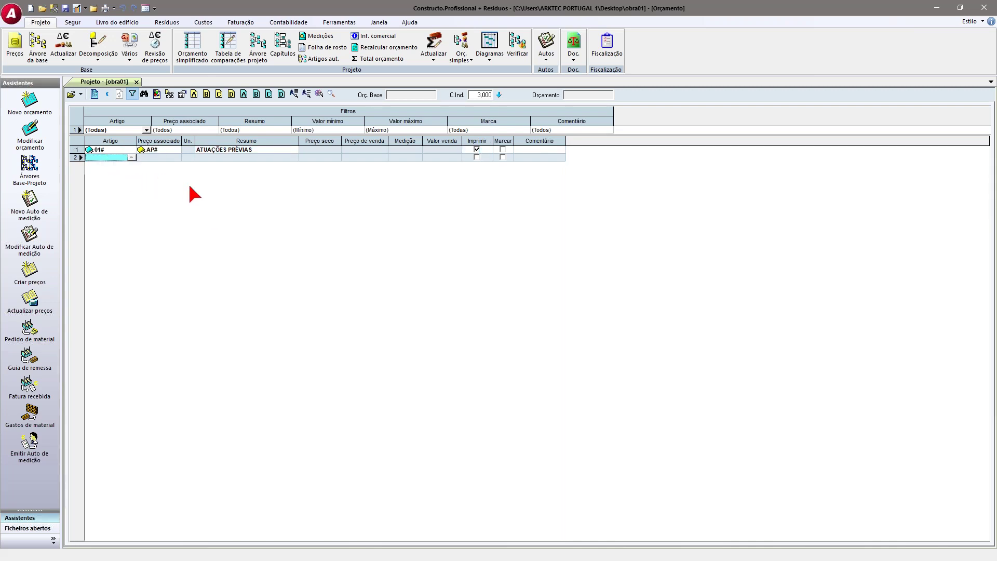
type("0101")
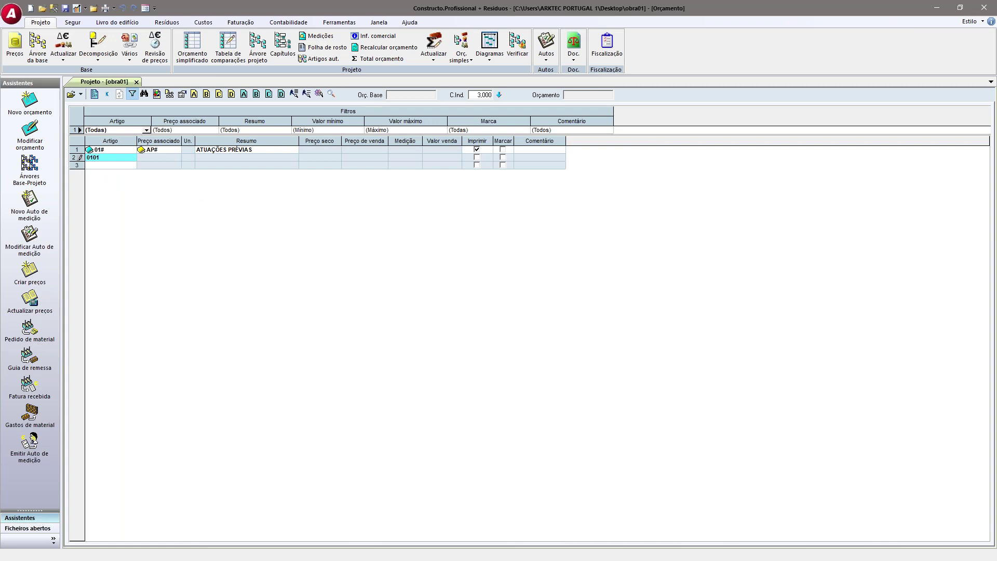
key("Return")
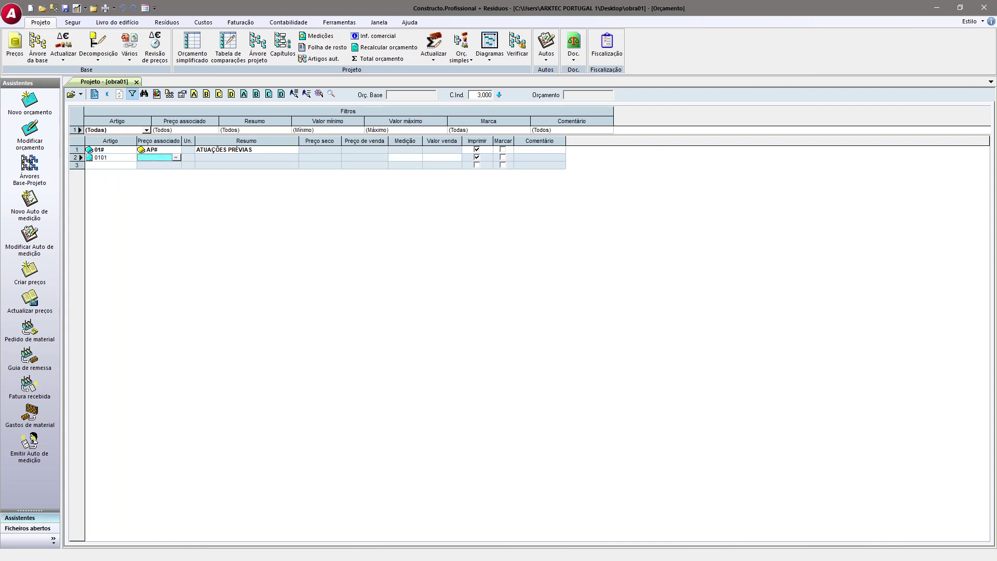
type("DT01")
key("Return")
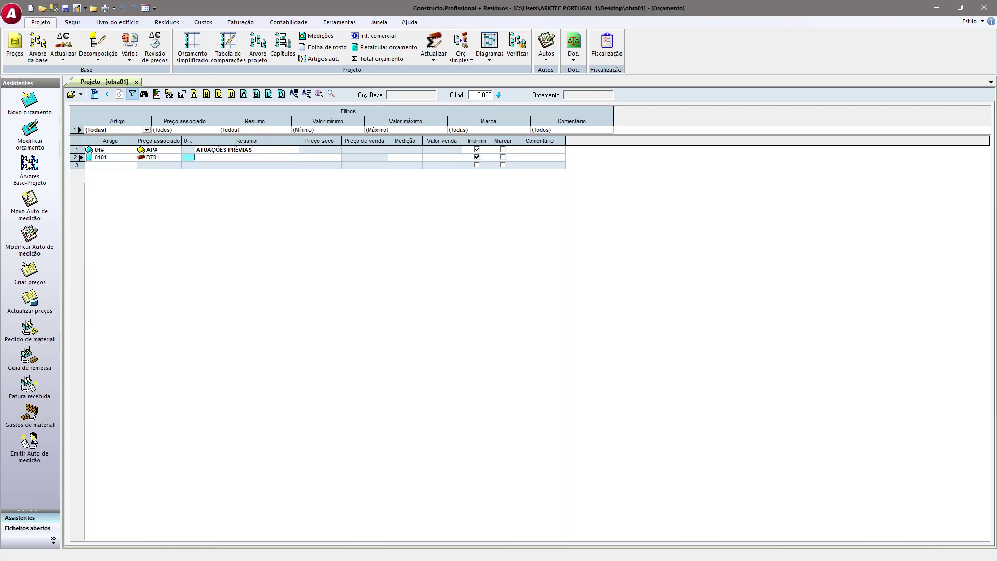
type("m2")
key("Return")
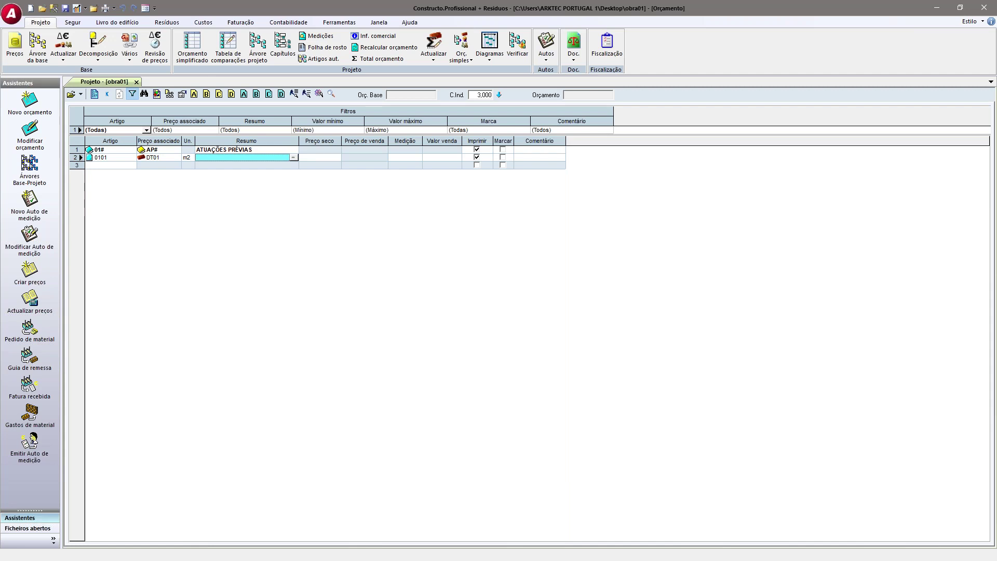
- Clear the unit of article 0101, enable replacement while typing in the auto-correction options, and check the replacement list
left_click(188, 158)
left_click(13, 15)
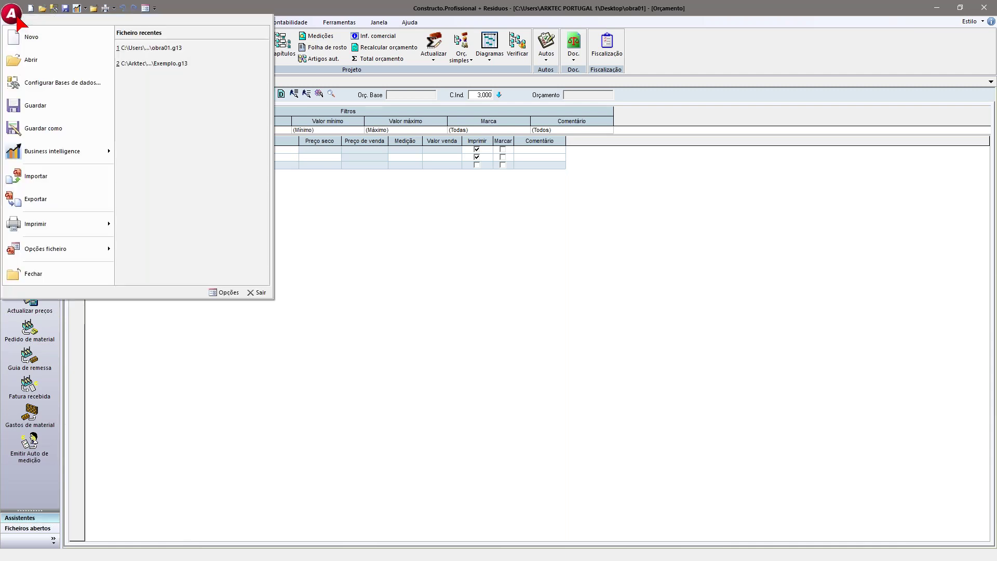
left_click(218, 294)
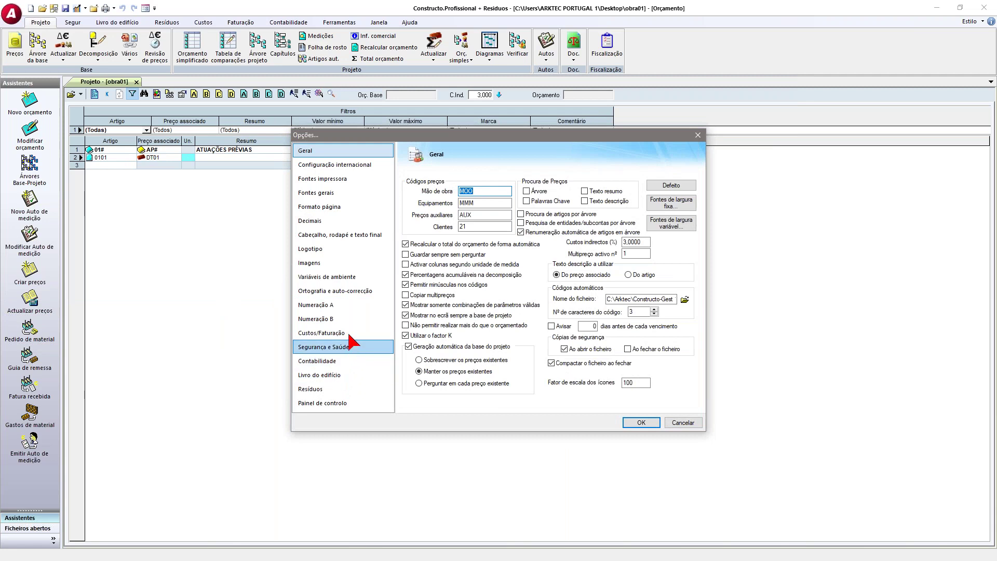
left_click(343, 296)
left_click(606, 198)
left_click(571, 215)
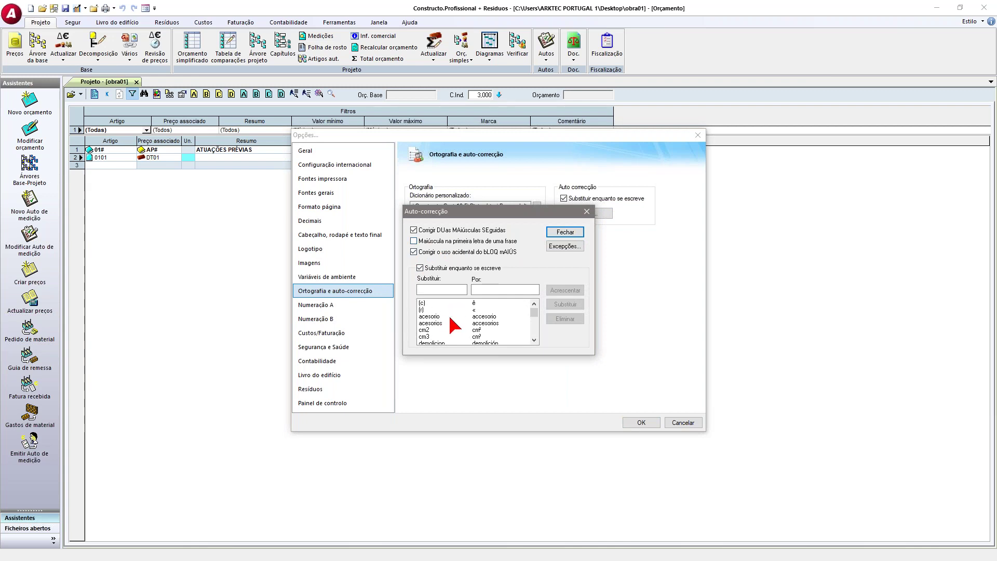
left_click(534, 331)
left_click(533, 303)
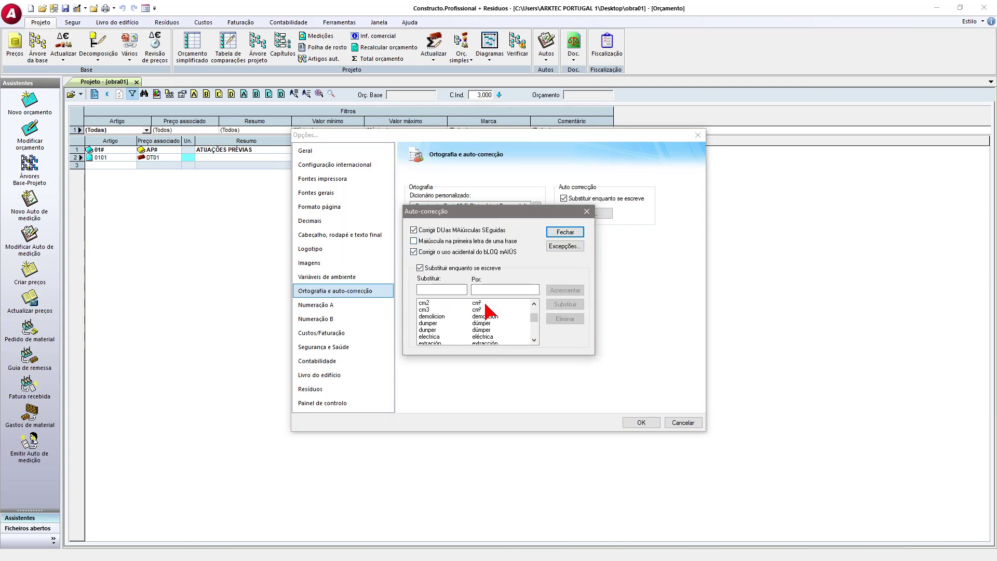
left_click(565, 232)
left_click(641, 423)
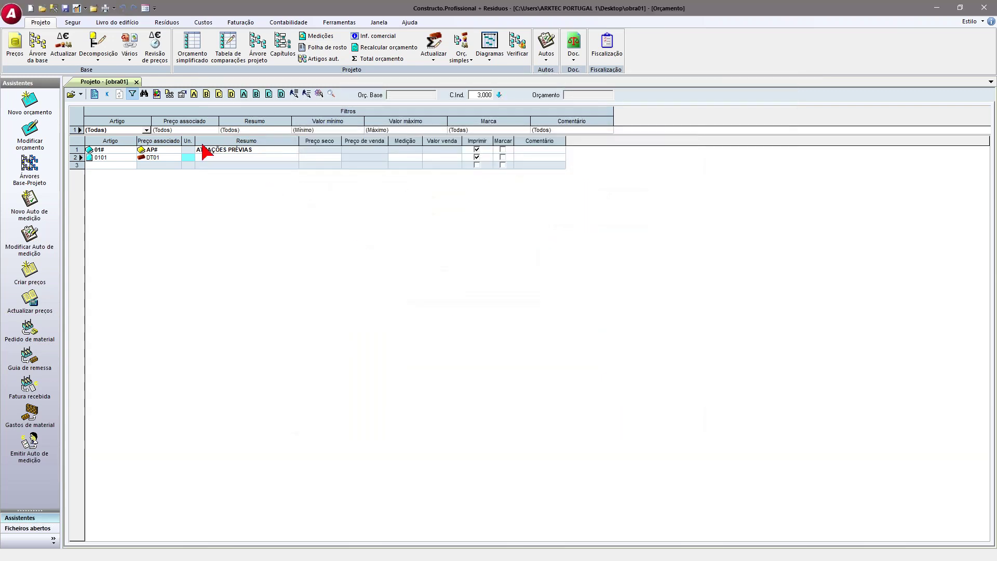
- Complete article 0101 with unit m², summary Desmatação de terreno and a dry price of 8
type("m2")
key("Return")
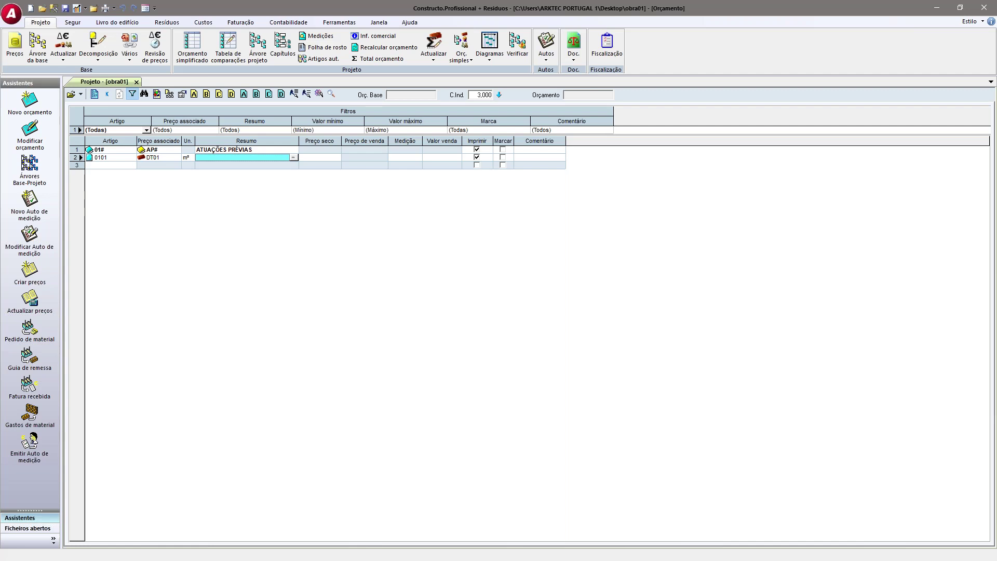
type("DEsmatação de terreno")
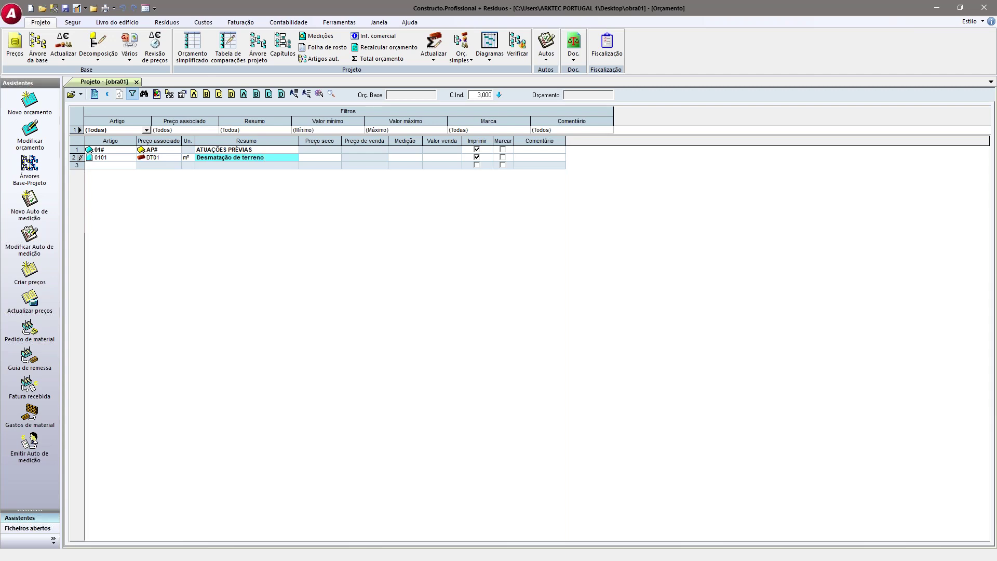
key("Return")
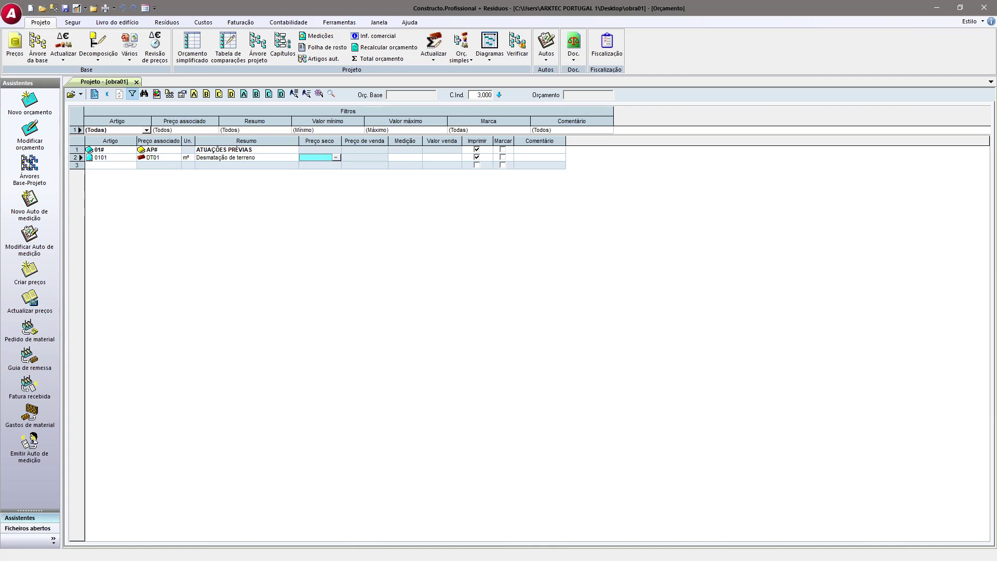
type("8")
key("Return")
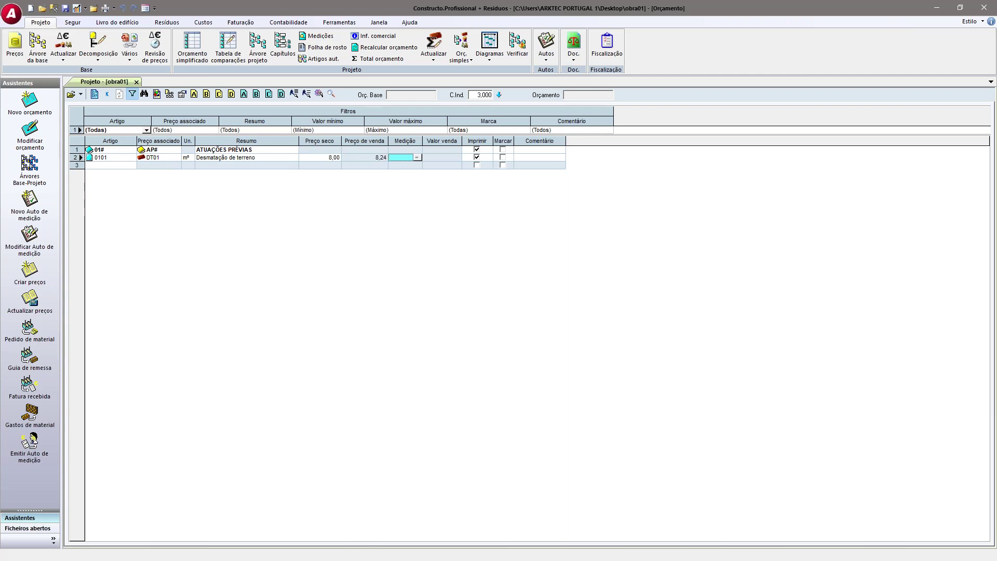
- Set the budget's indirect costs to 0 and confirm the change
left_click(470, 96)
type("0")
key("Return")
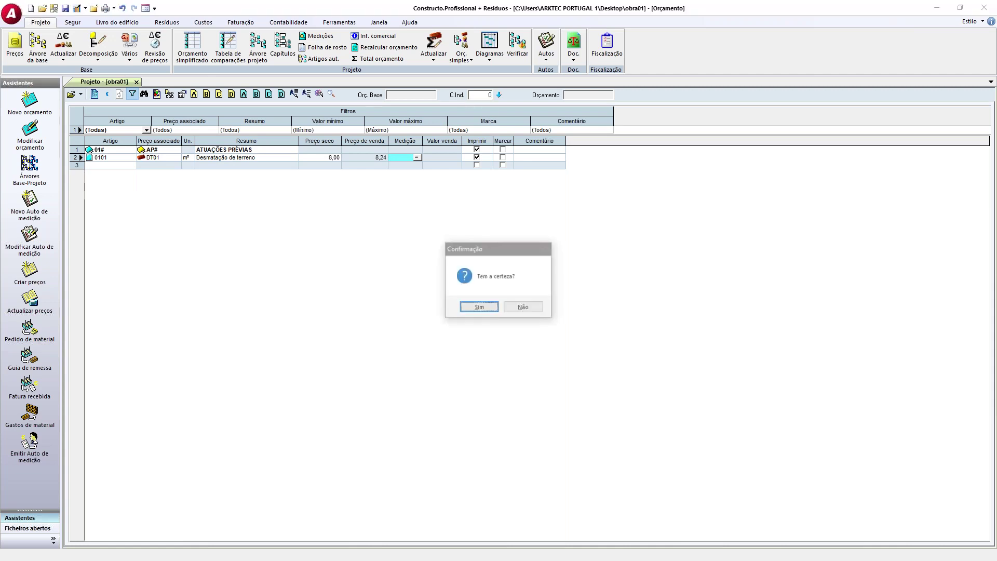
key("Return")
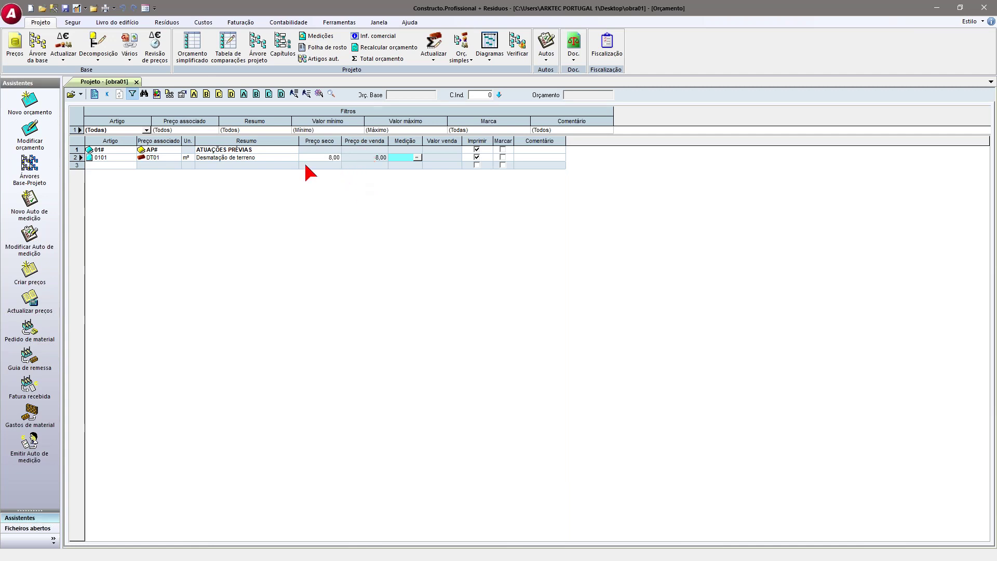
- Show the K column in the budget table
right_click(359, 142)
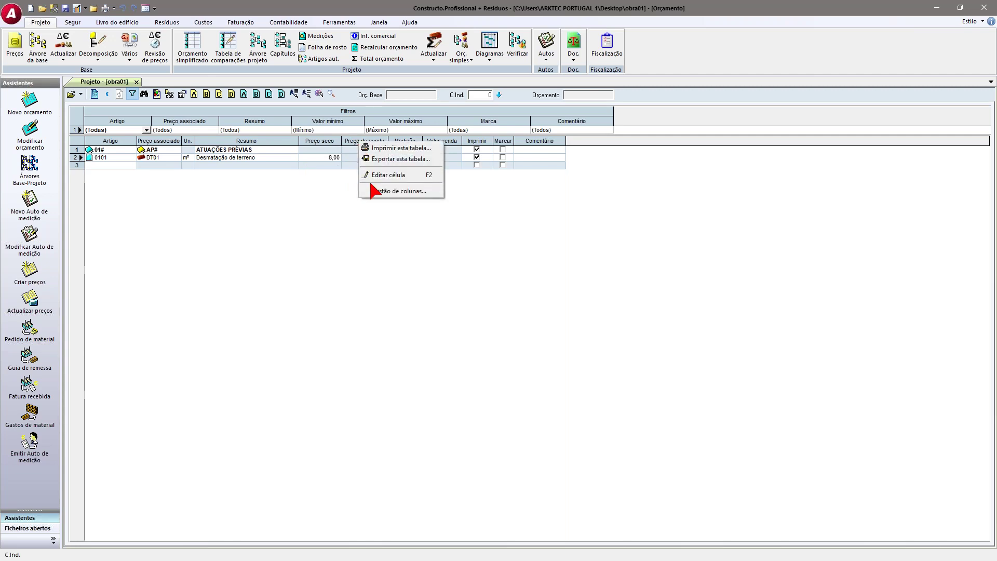
left_click(375, 191)
left_click(464, 261)
left_click(587, 217)
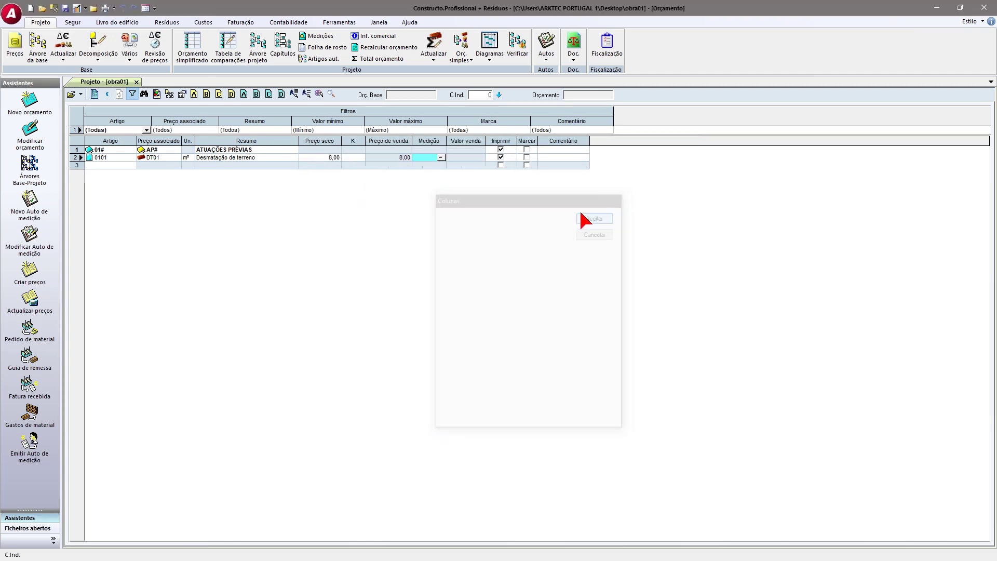
- Give article 0101 a K factor of 1,2 and a measurement of 10
left_click(354, 158)
type("1,2")
key("Return")
type("3")
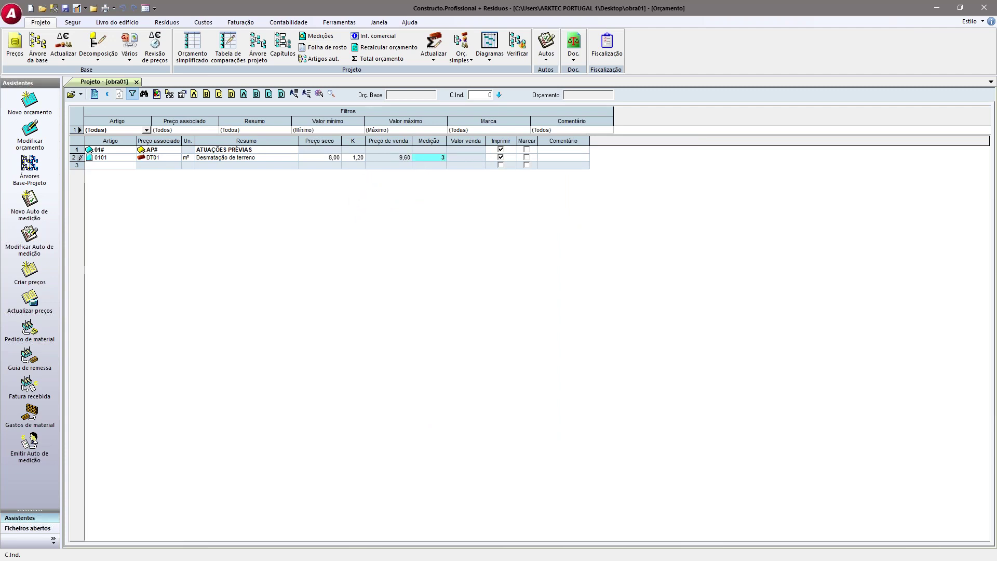
type("0")
key("Return")
key("Return")
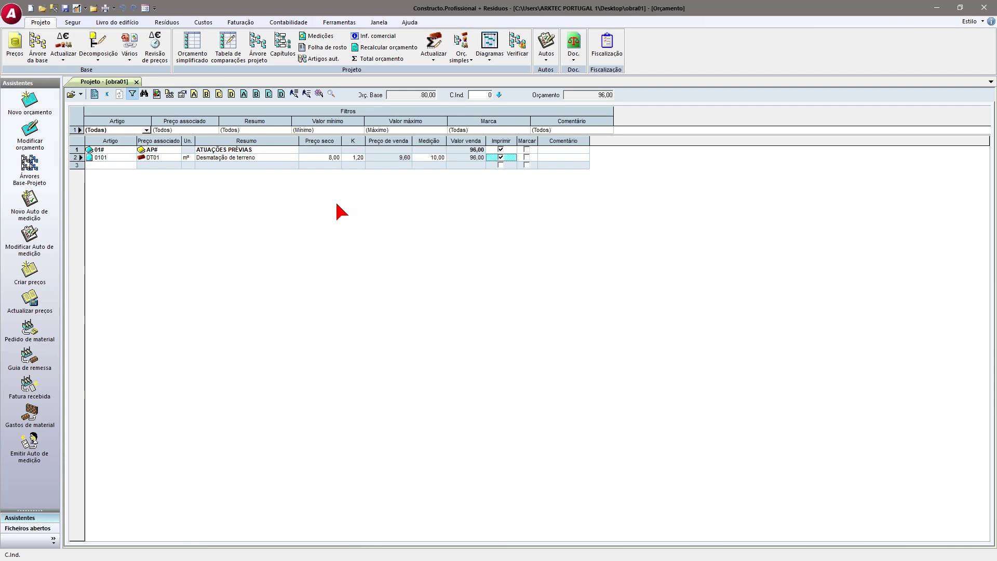
- Add article 0102 with associated price ES01, unit m³ and summary Escavação de sapatas
left_click(110, 165)
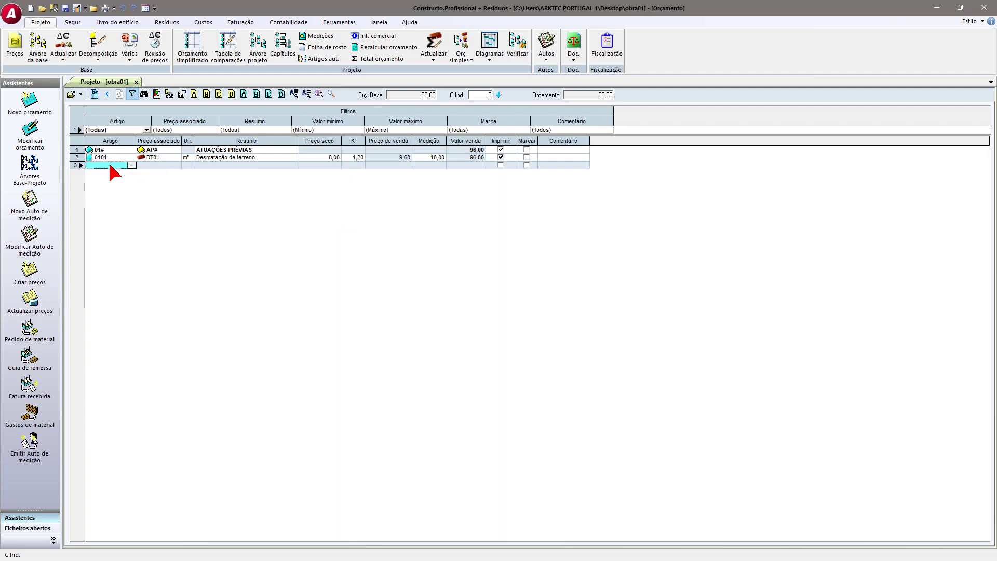
type("0102")
key("Return")
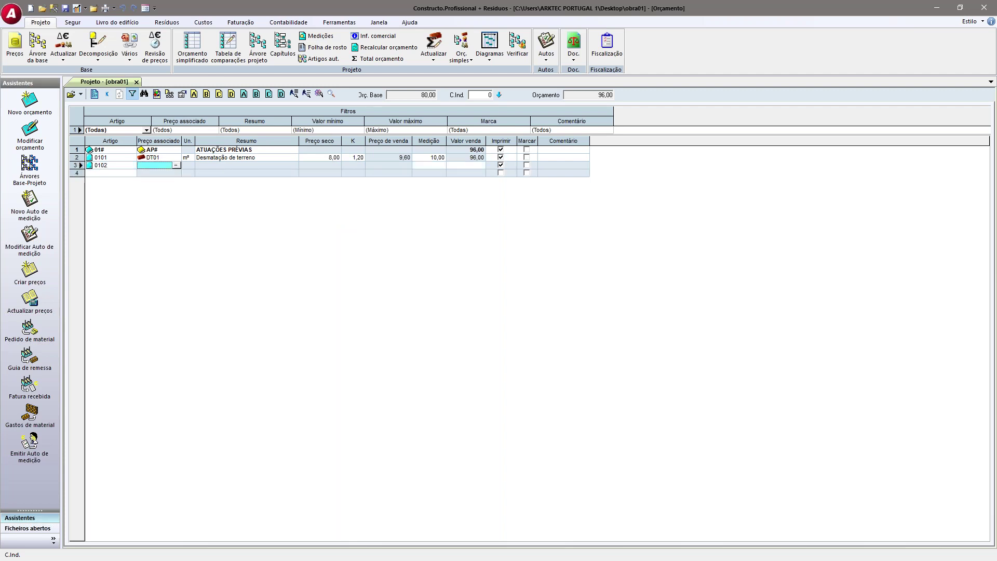
type("ES01")
key("Return")
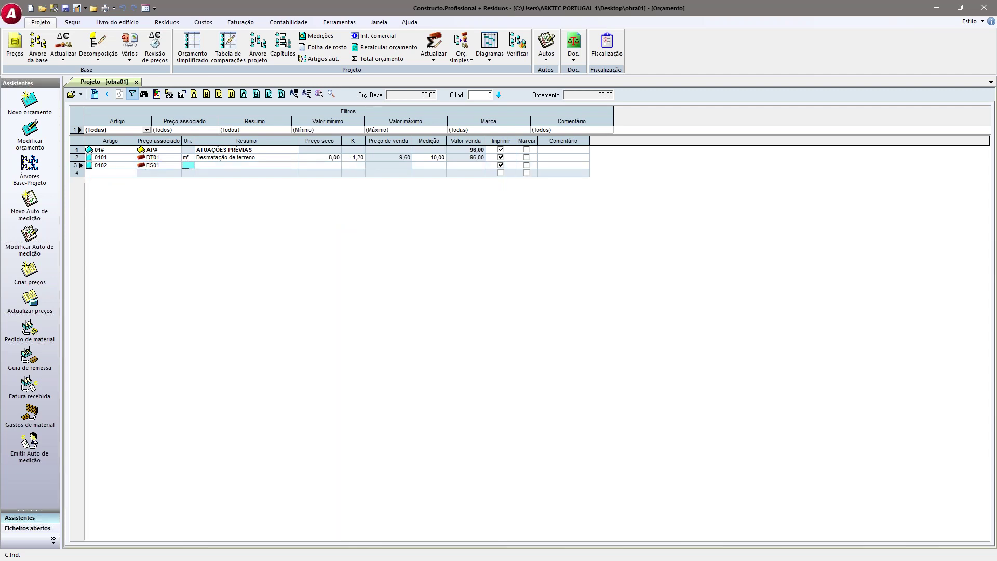
type("m3")
key("Return")
type("Esc")
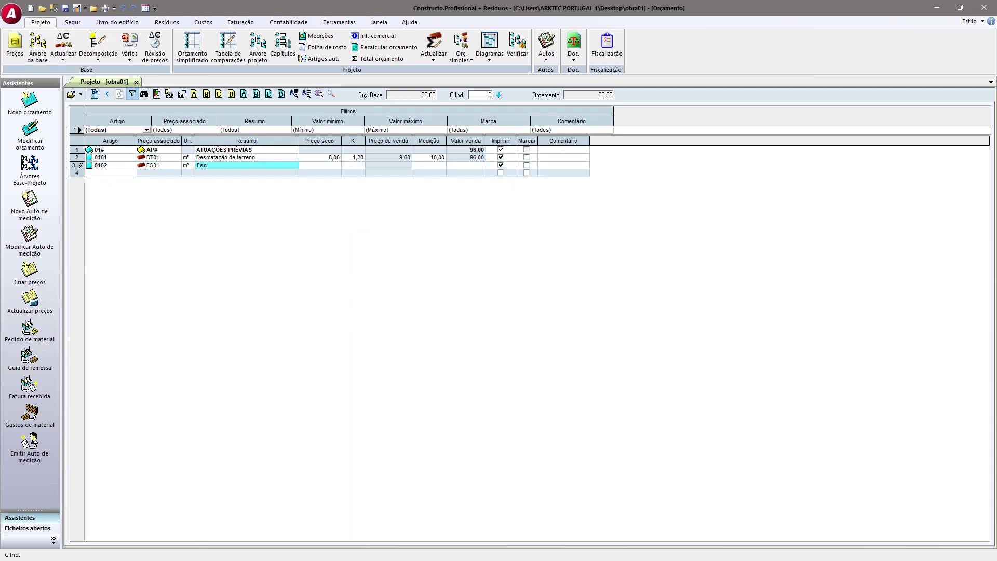
type("avação de sapatas")
key("Return")
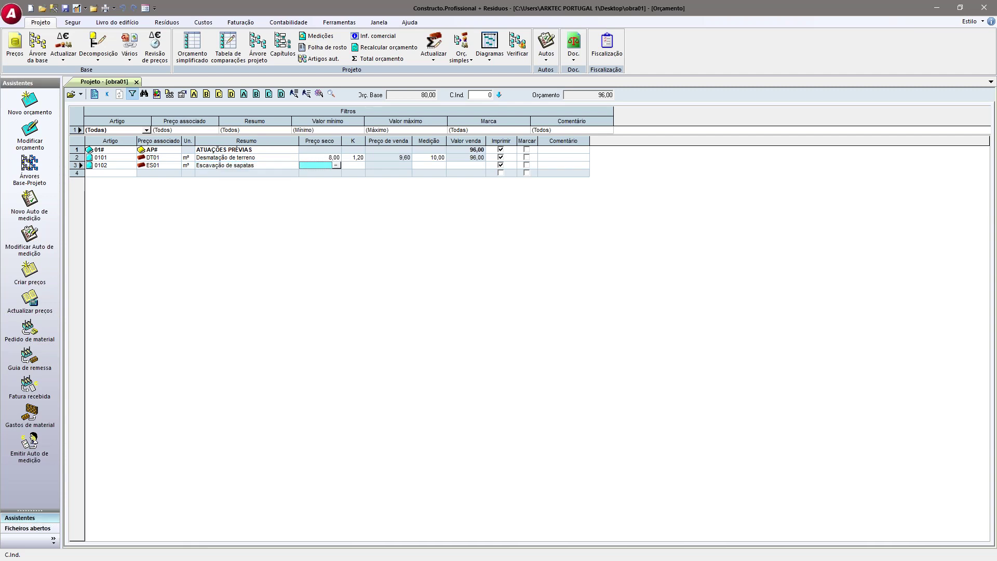
- Set the dry price of article 0102 to 15 and its K factor to 1,3
type("15")
key("Return")
type("1,3")
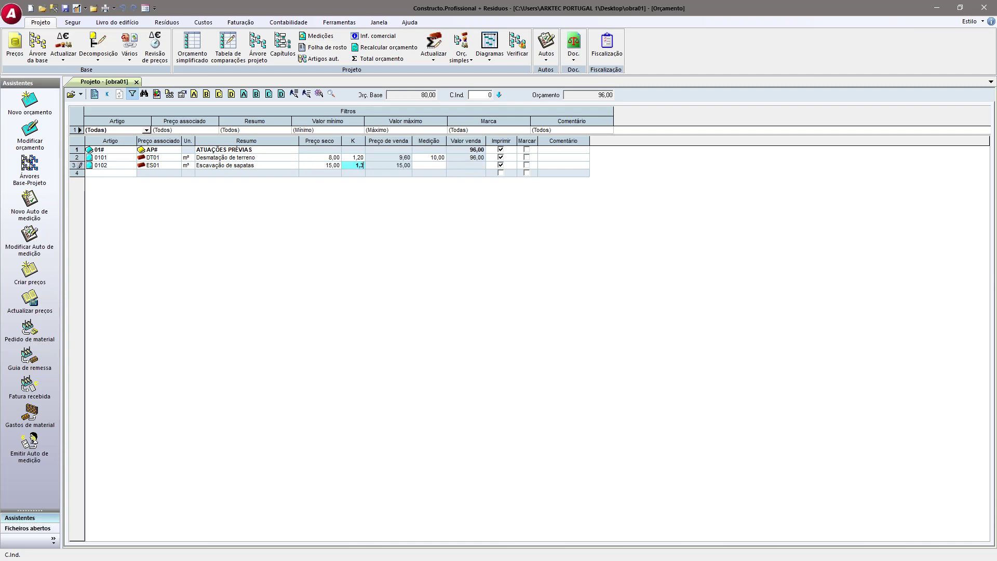
key("Return")
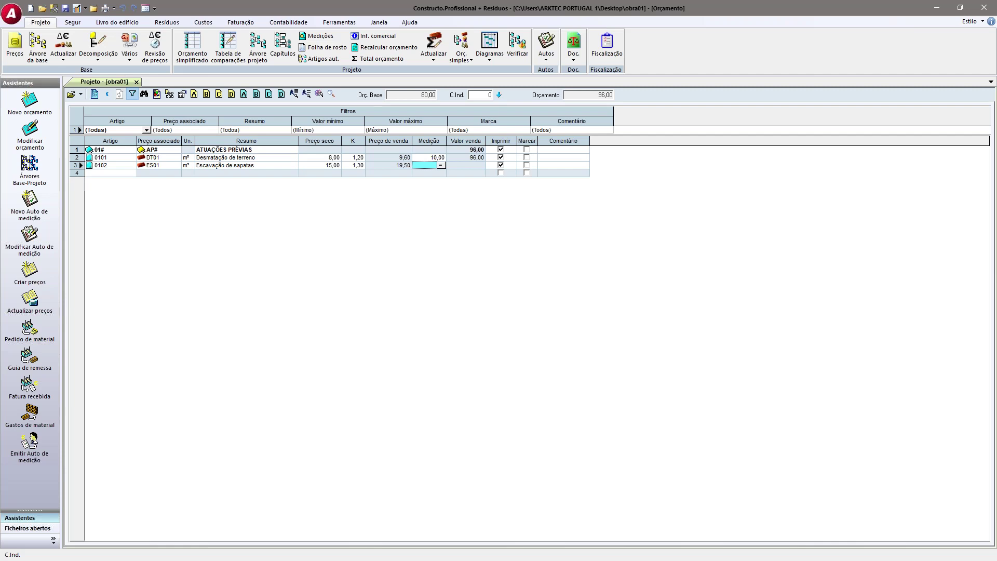
- Set the budget's indirect costs to 3 and confirm the change
left_click(491, 96)
type("3")
key("Return")
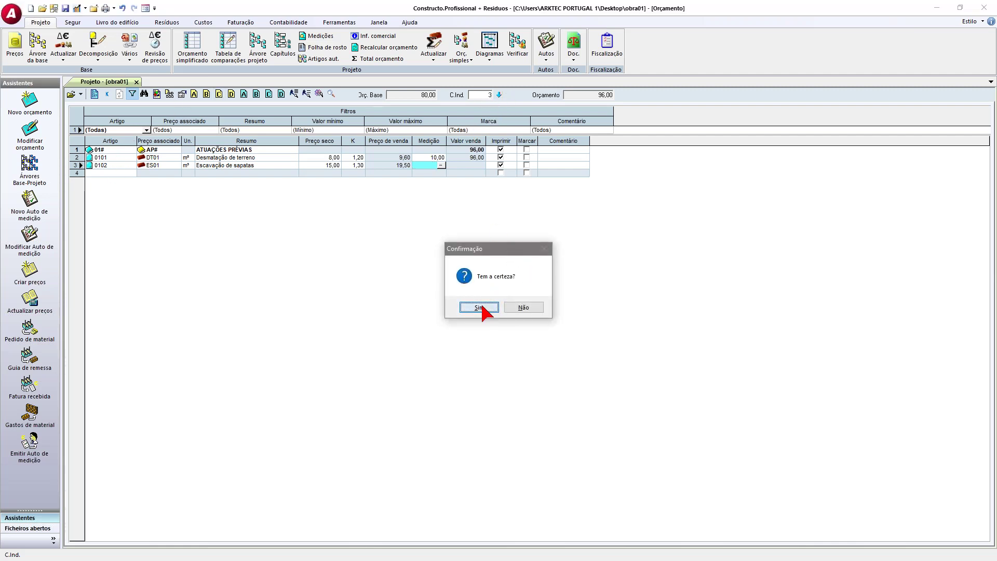
left_click(482, 307)
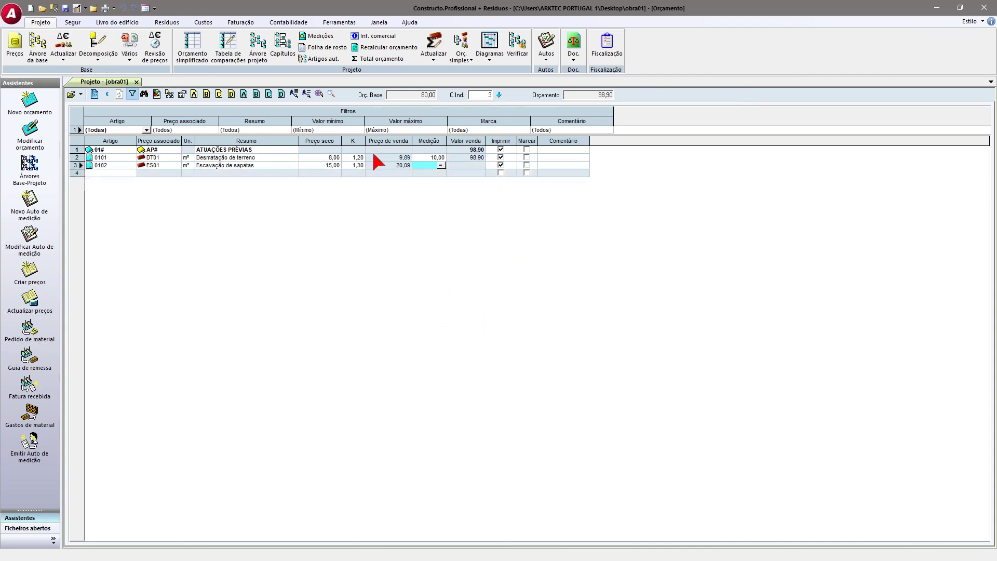
- Set the measurement of Desmatação de terreno to 420 and its dry price to 1
left_click(425, 157)
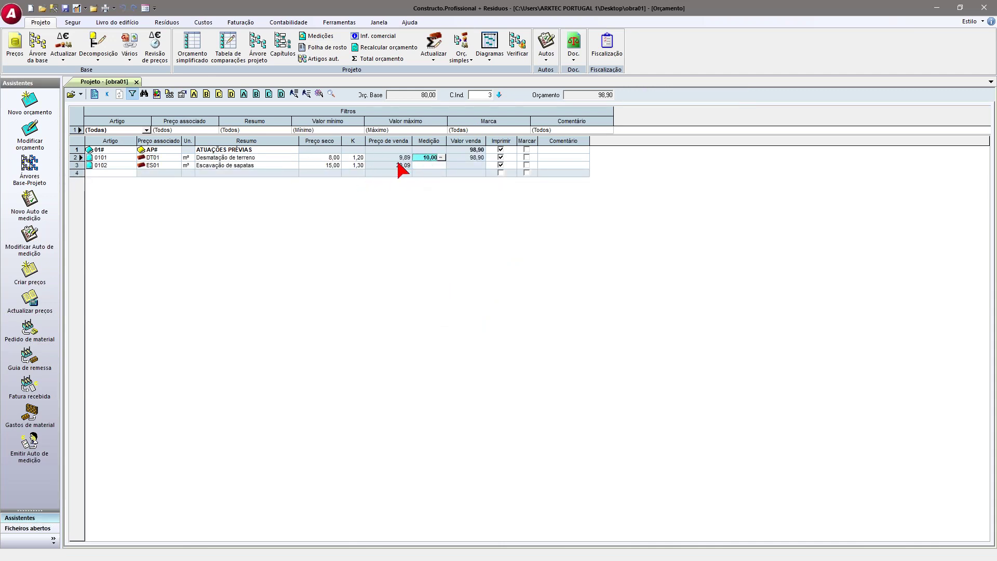
type("420")
key("Tab")
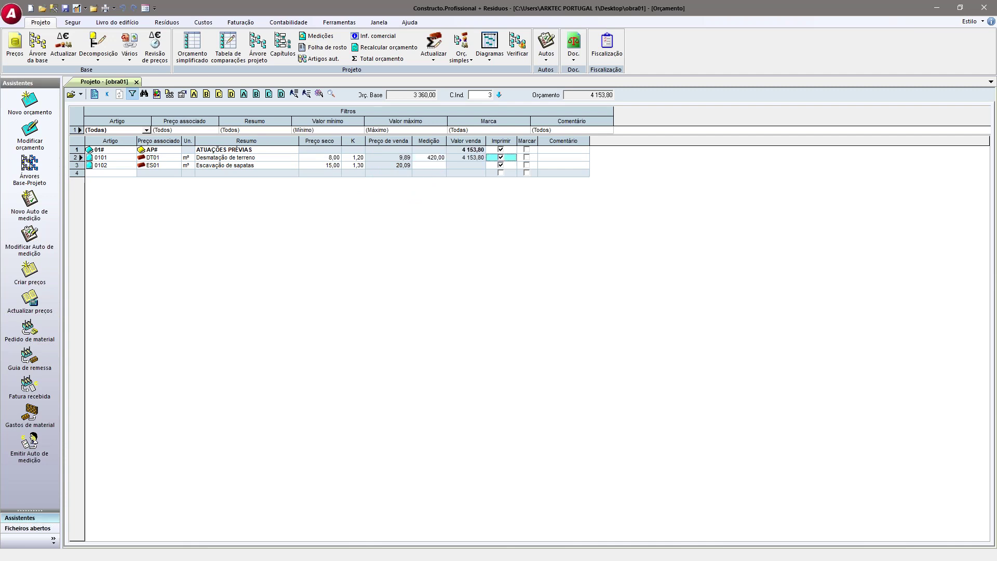
left_click(434, 166)
left_click(336, 157)
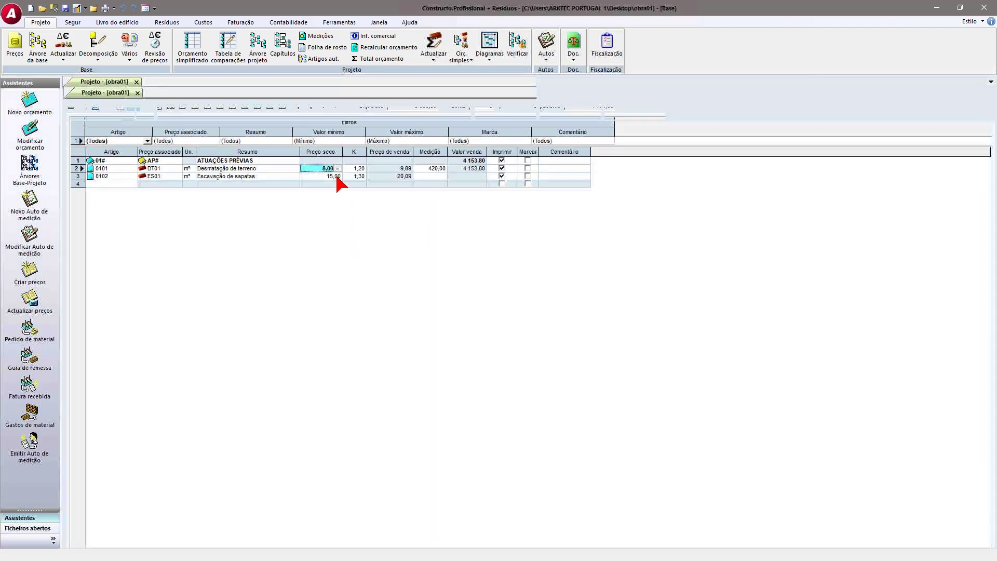
left_click(218, 82)
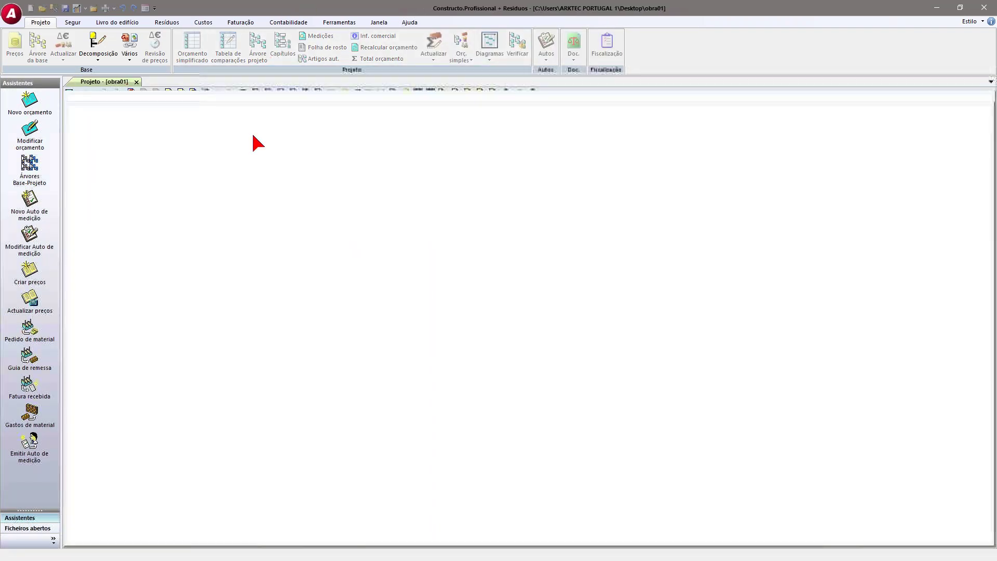
type("1")
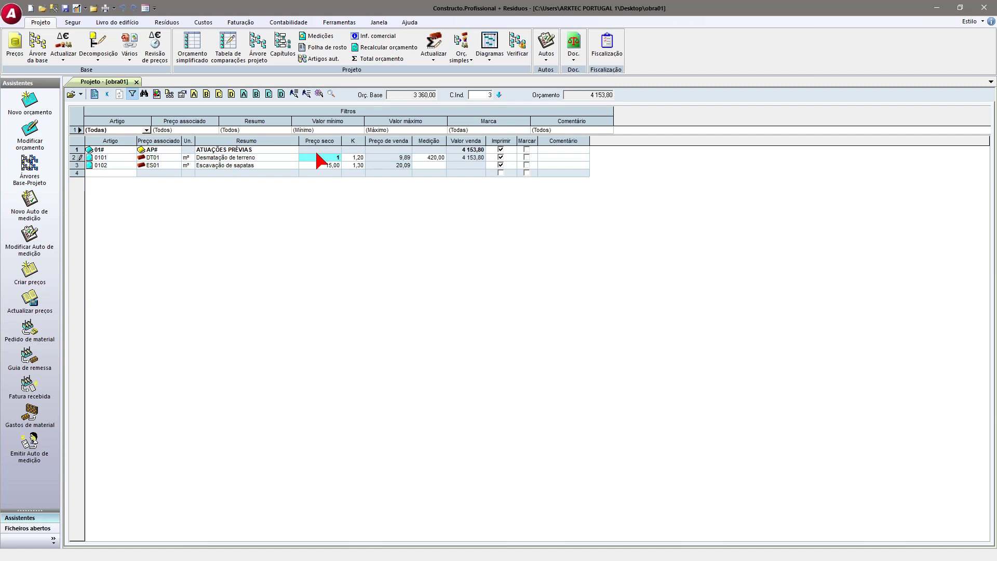
key("Tab")
- Open the measurement detail of article 0102 and add line S1 with number 2, length 2, width 2 and height 0,5
left_click(429, 165)
left_click(331, 165)
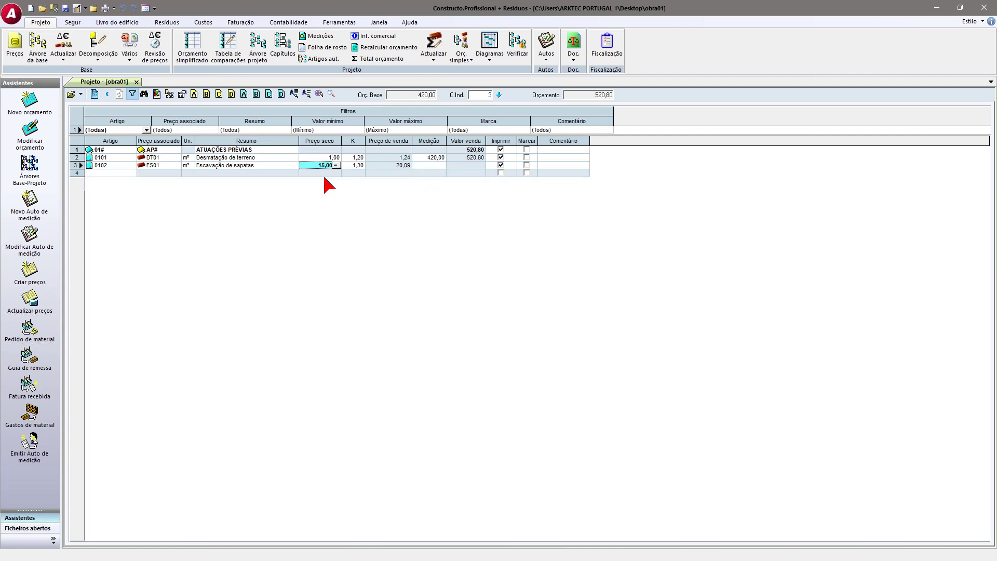
left_click(427, 165)
left_click(441, 165)
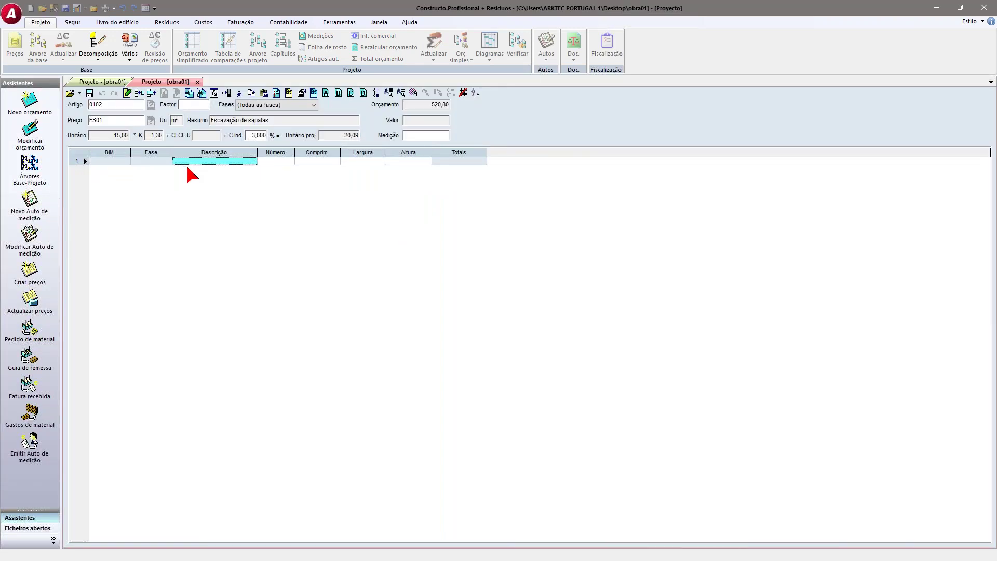
type("S1")
key("Tab")
type("2")
key("Tab")
type("2")
key("Tab")
type("2")
key("Tab")
type("0,5")
key("Tab")
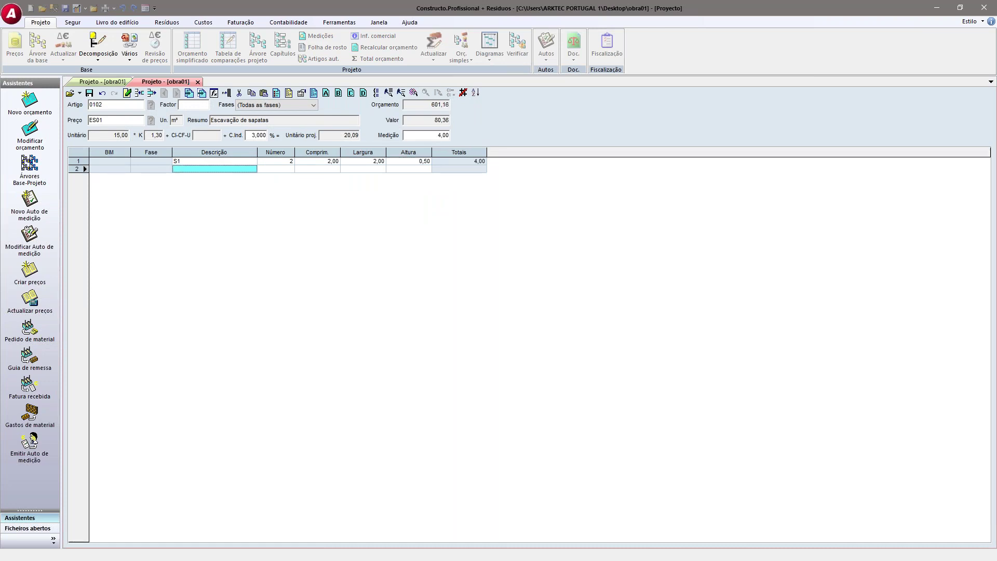
- Set the constant for the Altura column to 0,5 in the measurement format
left_click(276, 95)
left_click(521, 359)
type("0,")
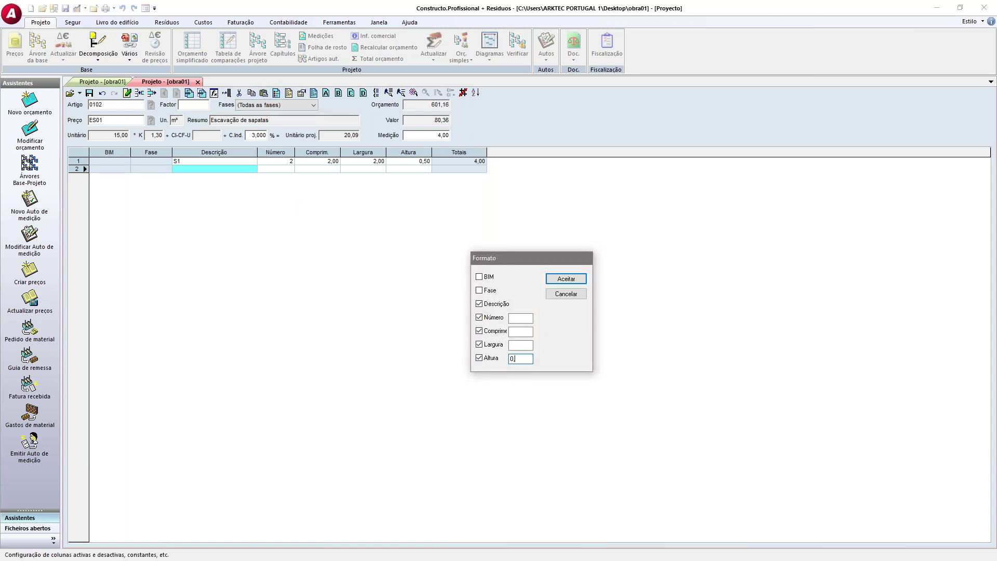
type("5")
key("Return")
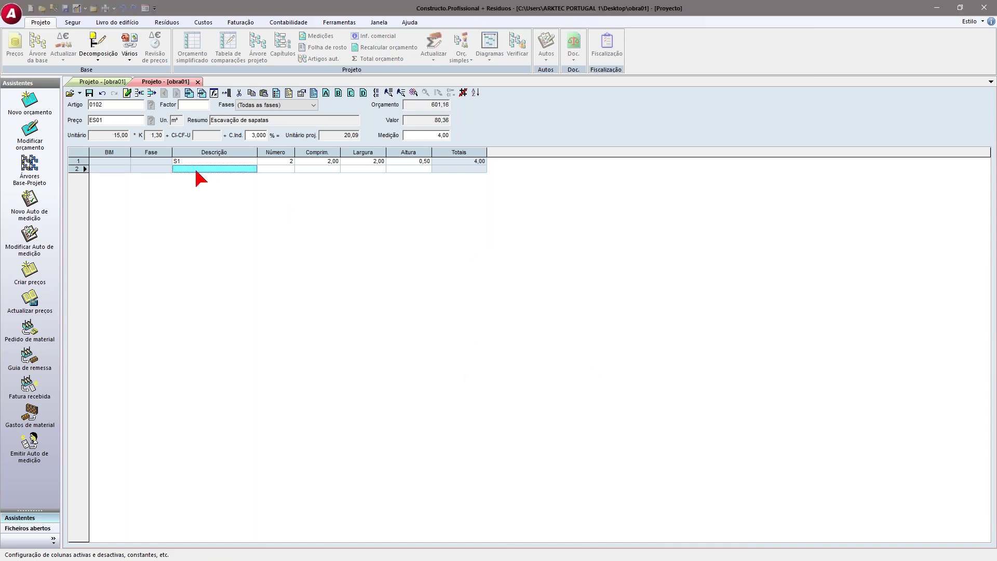
- Add measurement line S2 with number 3, length 1, width 2 and height 0,5
type("S2")
key("Return")
type("3")
key("Return")
type("1")
key("Return")
key("Return")
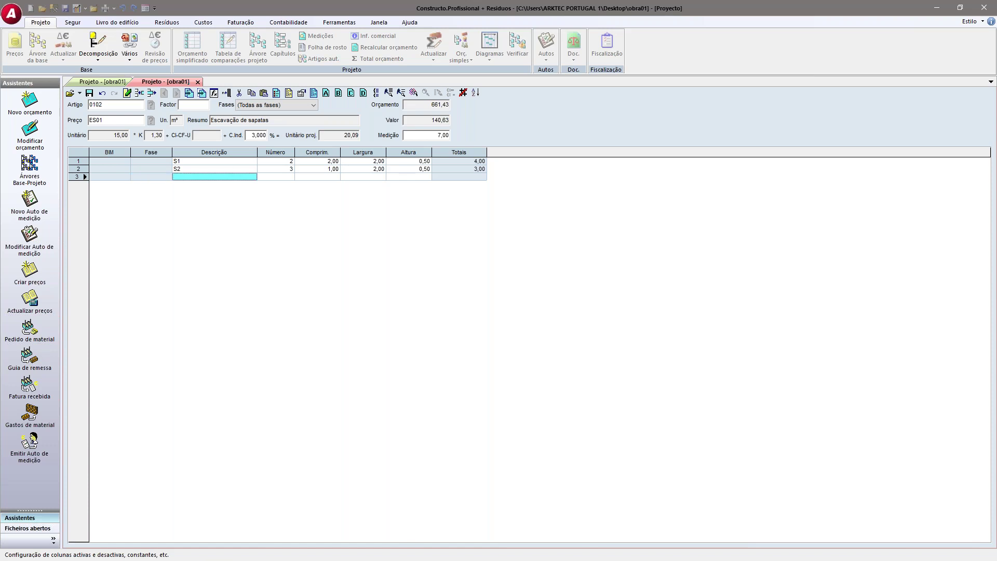
- Add measurement line S3 with number 2, length 1,5, width 1,5 and height 0,5
type("S3")
key("Return")
type("2")
key("Return")
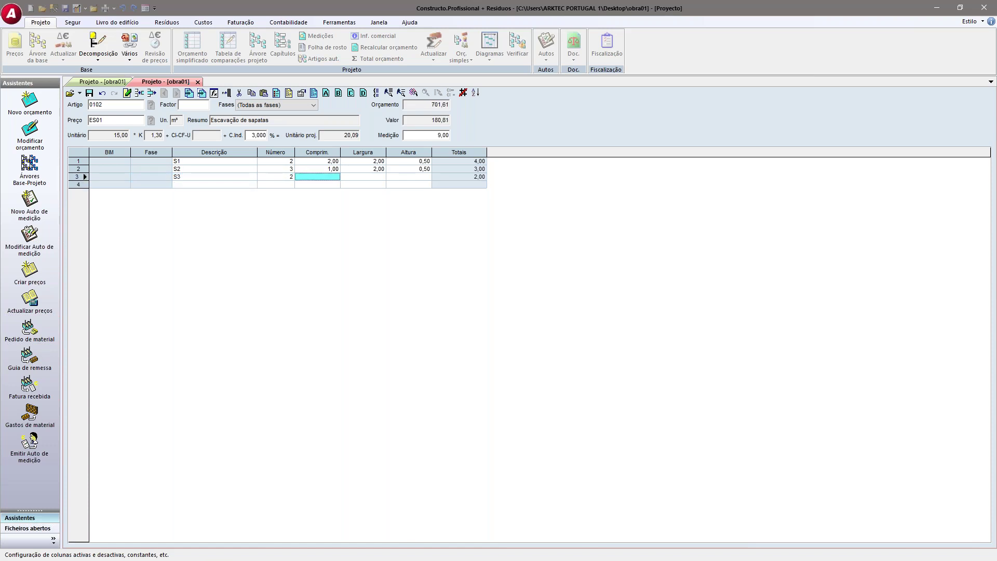
type("1,5")
key("Return")
type("1,5")
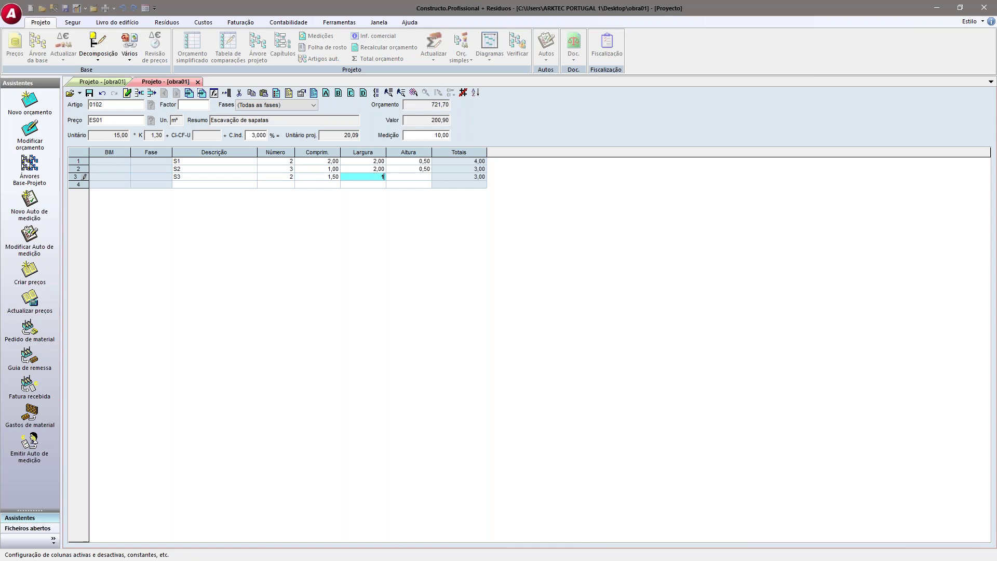
key("Return")
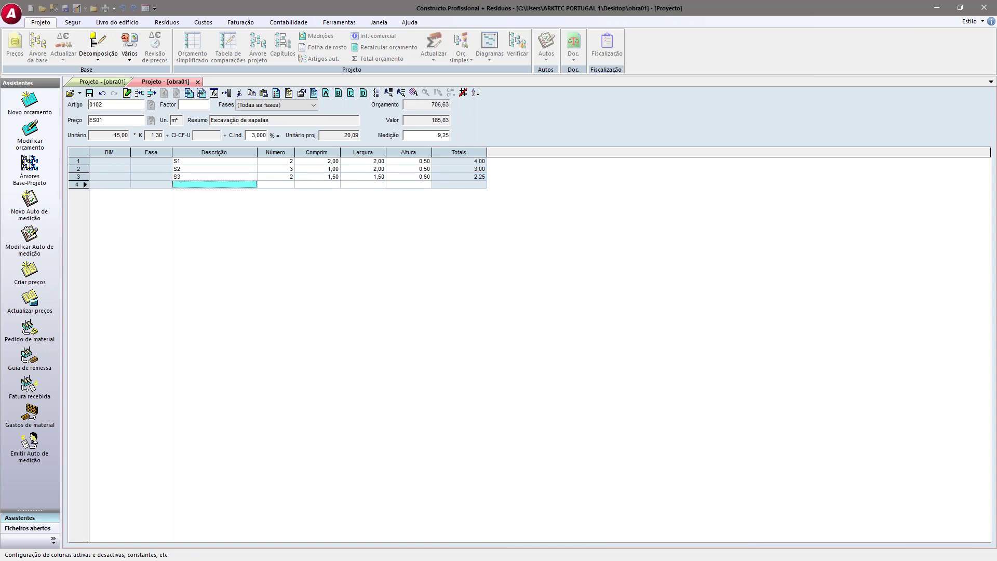
- Assign phase Norte to line S1 and phase Sul to lines S2 and S3, and save the article
left_click(150, 161)
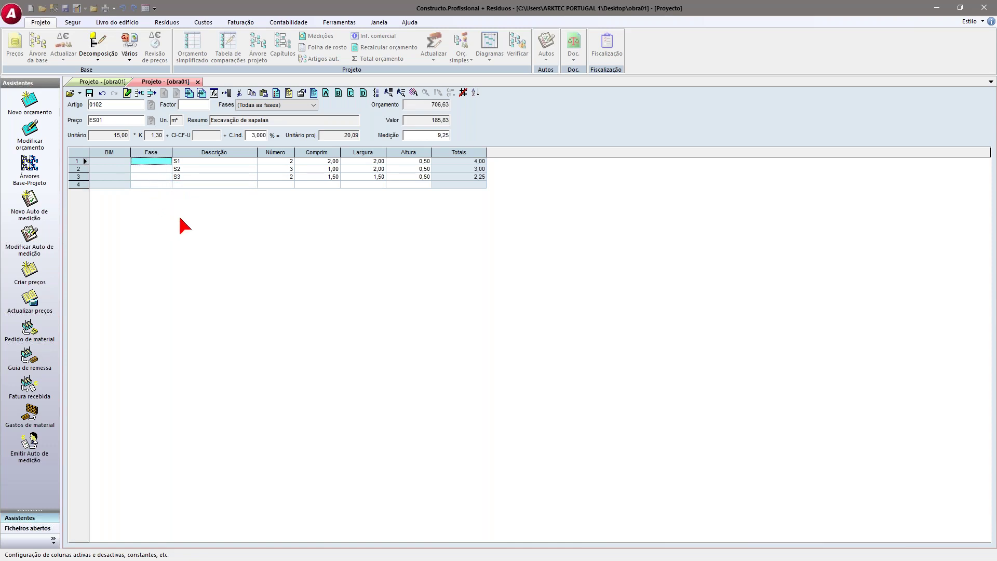
type("Norte")
key("Return")
key("Down")
key("Left")
type("S")
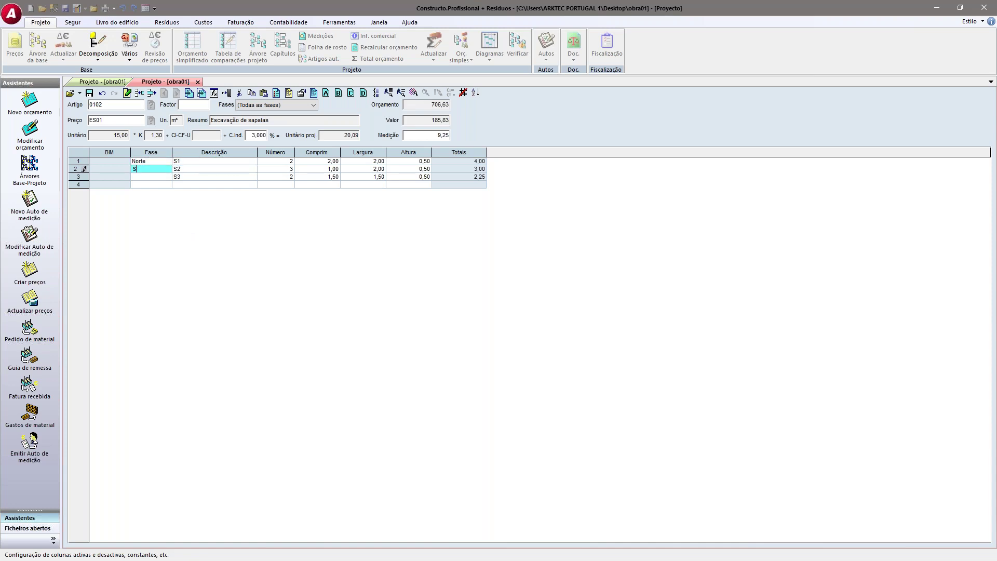
type("ul")
key("Return")
key("Down")
key("Left")
type("Sul")
key("Return")
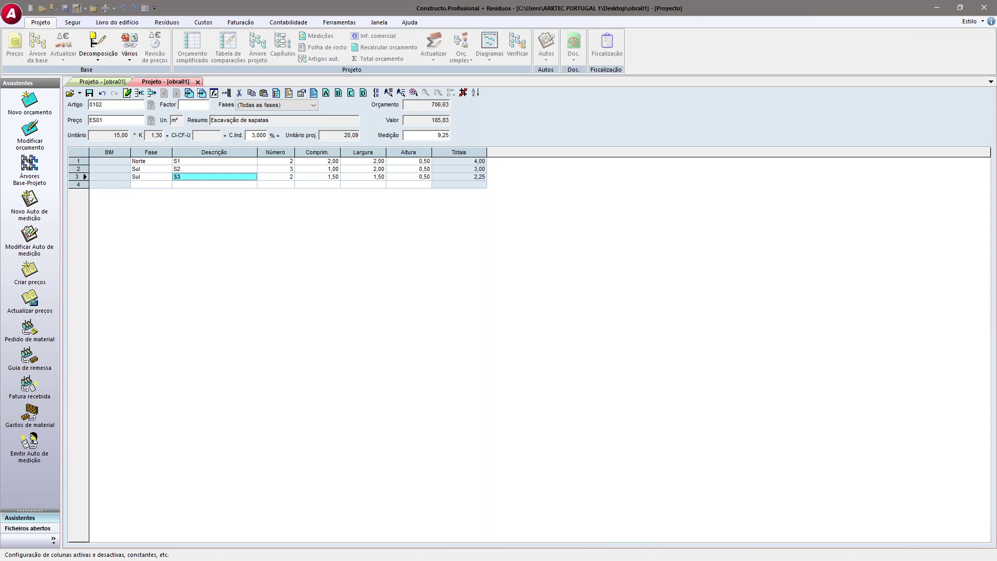
left_click(90, 93)
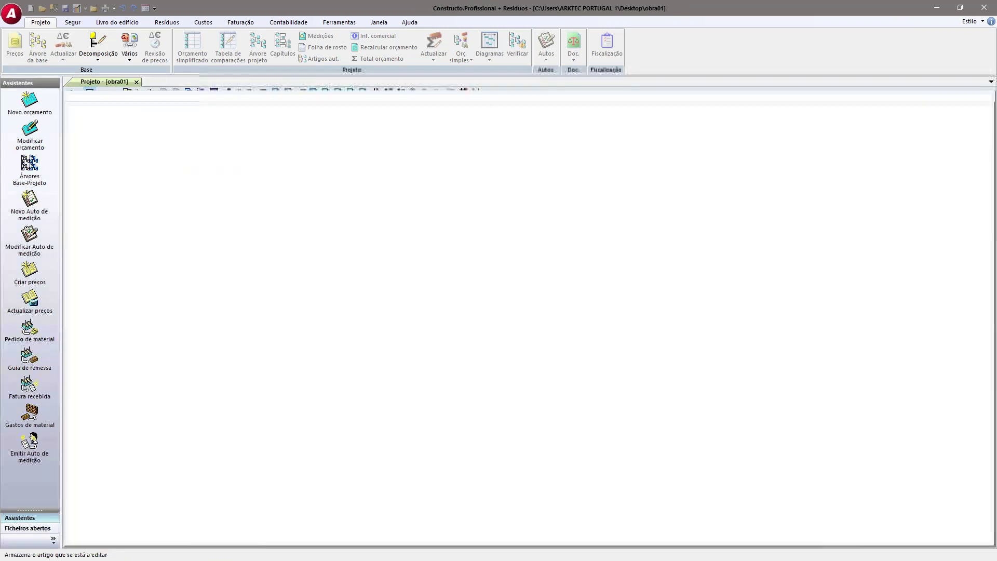
- Try assigning phase Sul to the measurement line of Desmatação de terreno and leave without saving the changes
double_click(441, 158)
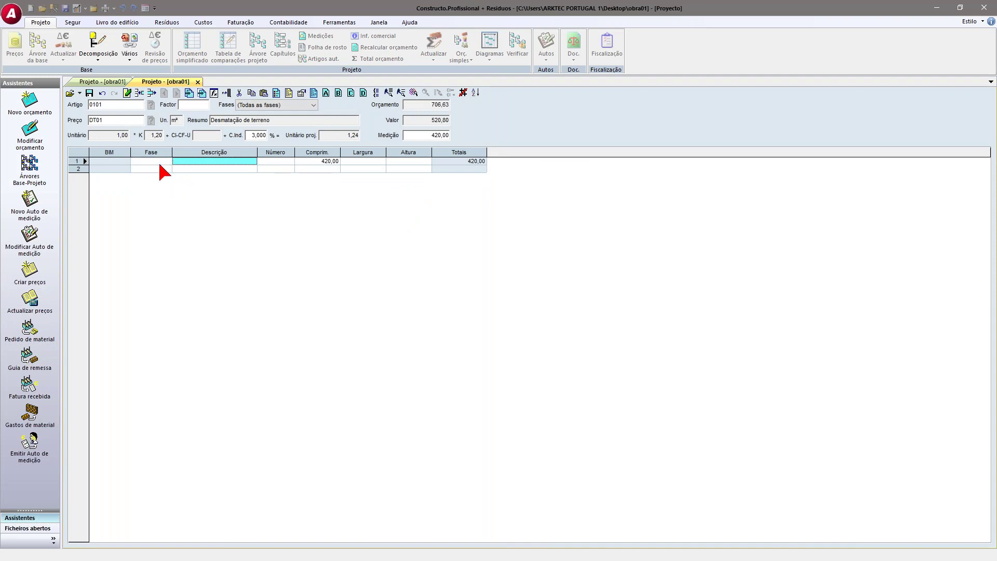
left_click(167, 163)
left_click(165, 176)
left_click(183, 169)
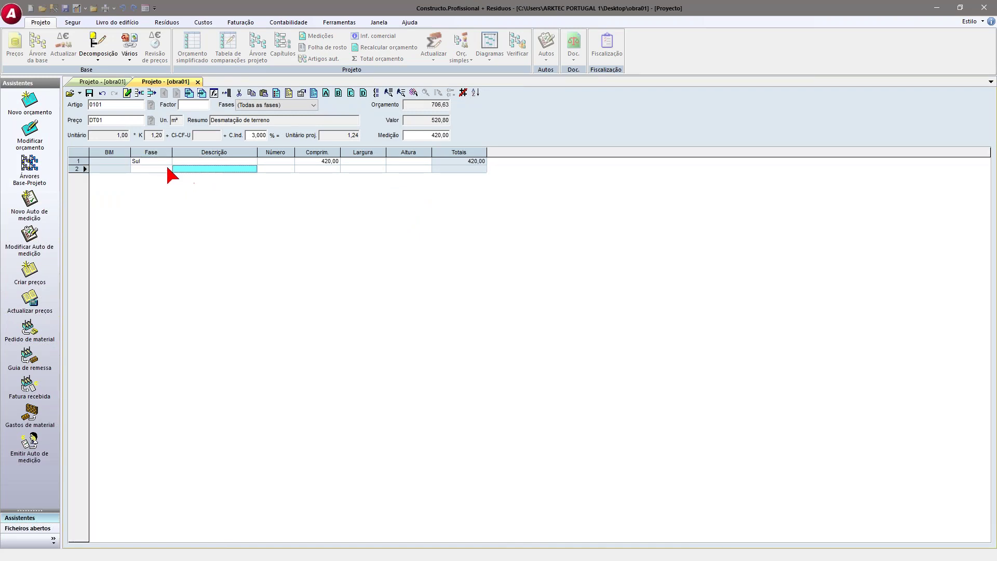
left_click(201, 93)
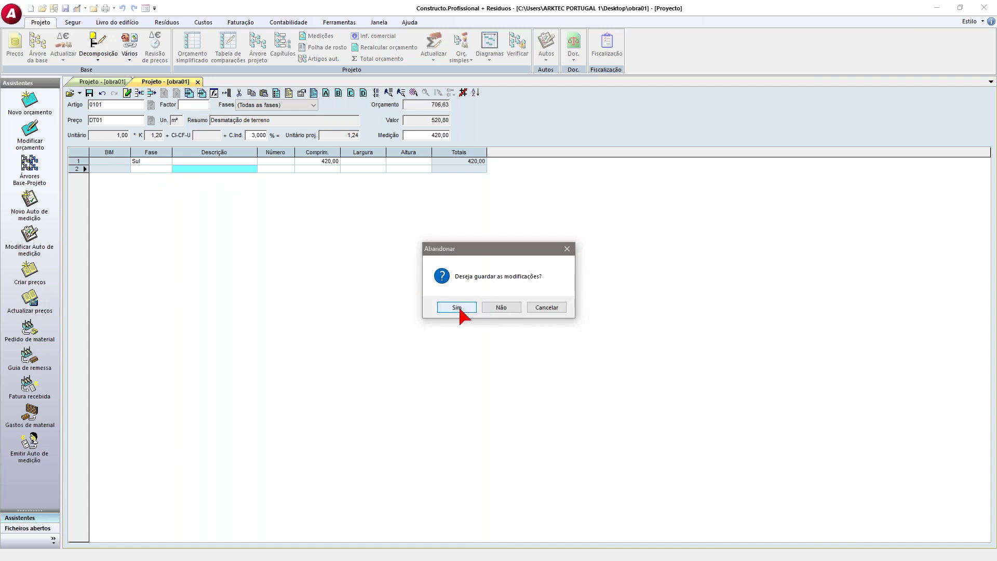
left_click(500, 308)
- Reopen the measurement detail of article 0102 and add a new entry named Empolamento 25% to the formula base
left_click(429, 166)
left_click(441, 165)
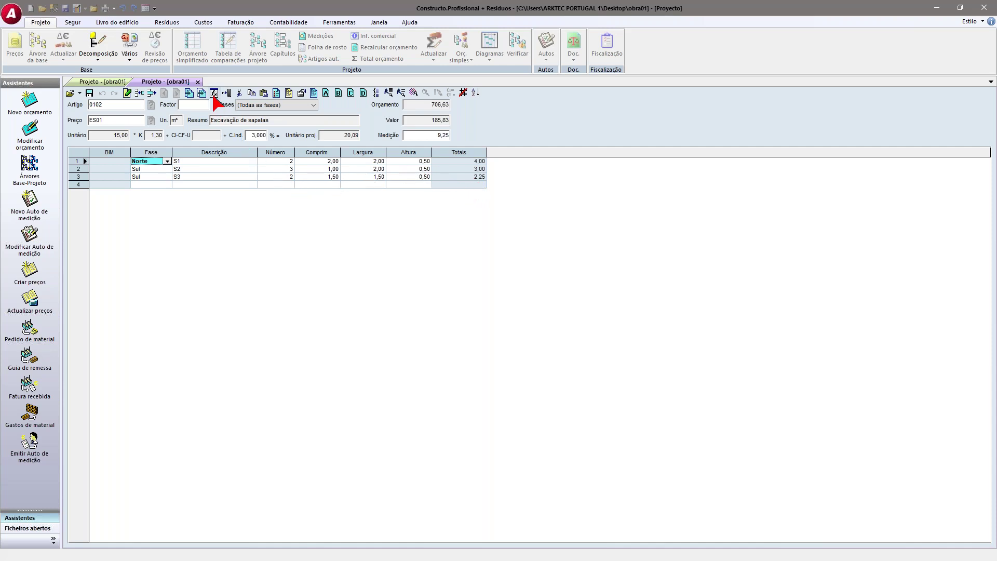
left_click(212, 93)
left_click(402, 343)
type("Empolamento ")
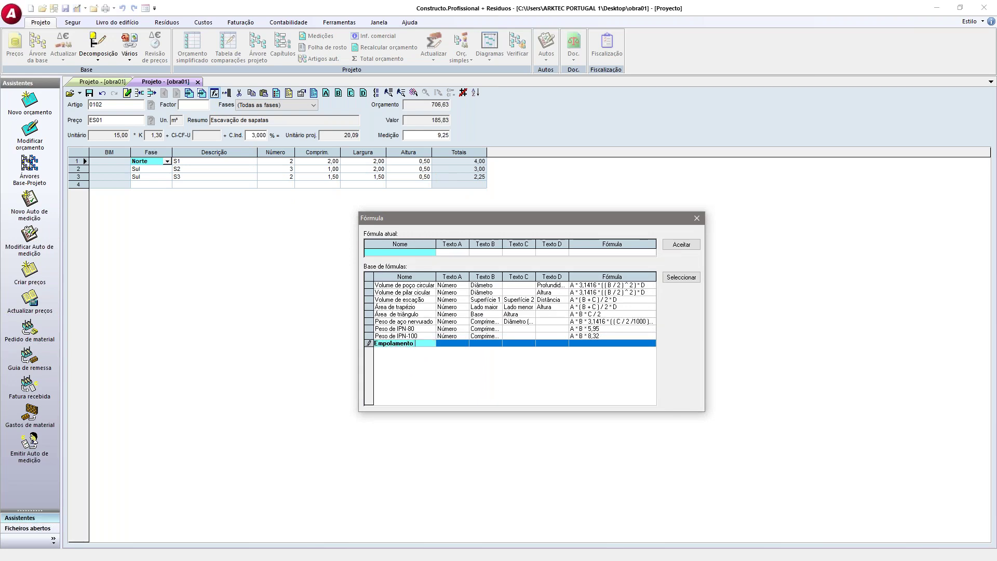
type("25%")
- Label the new formula's texts A to D as QT., Comp., Larg. and Altura
key("Tab")
type("N")
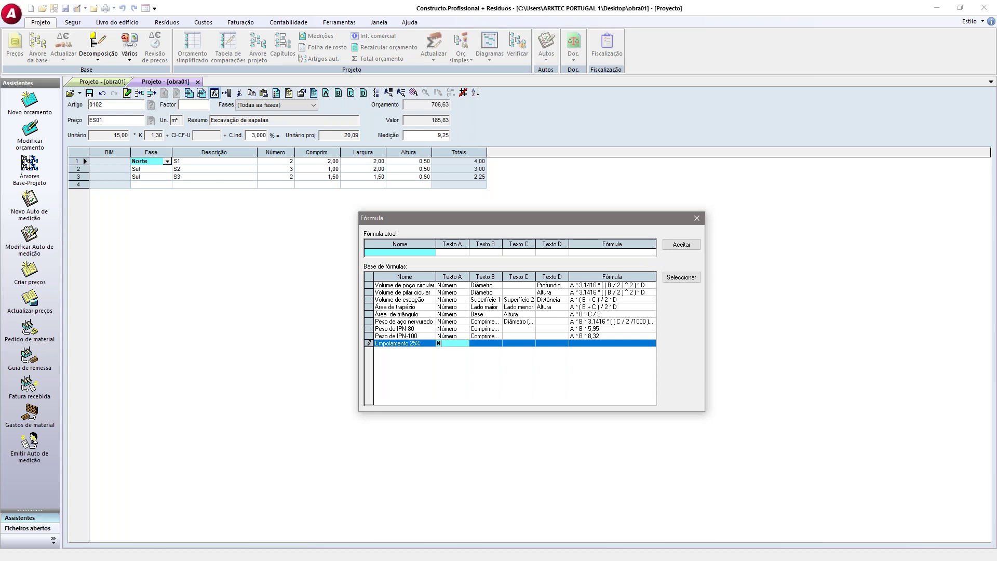
type("ú")
key("BackSpace")
key("BackSpace")
type("QT.")
key("Tab")
type("Comp.")
key("Tab")
type("Larg.")
key("Tab")
type("Al")
type("tua")
type("a")
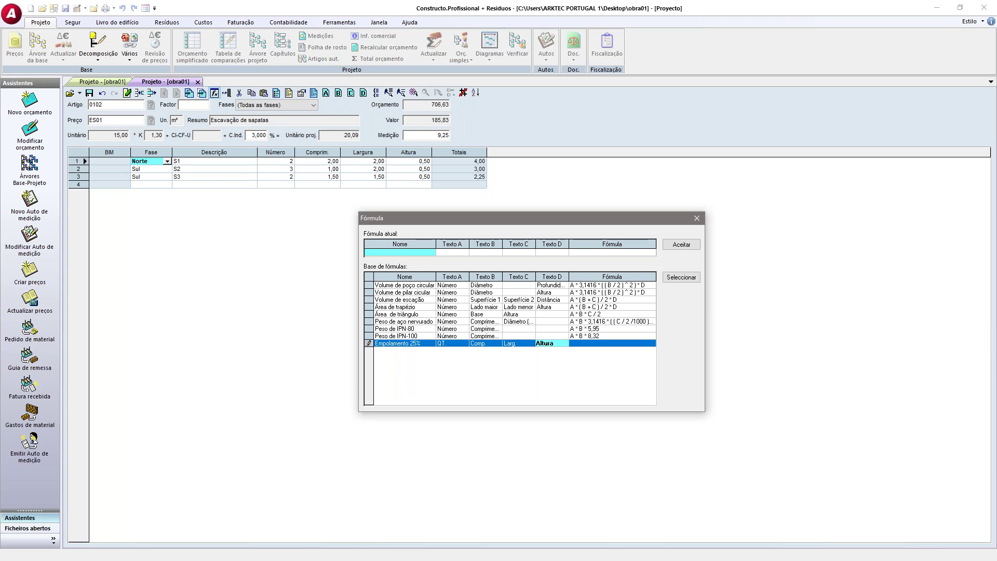
- Define the Empolamento 25% formula as A*B*C*D*1,25 and apply it to article 0102's measurement
key("Tab")
type("A*B*")
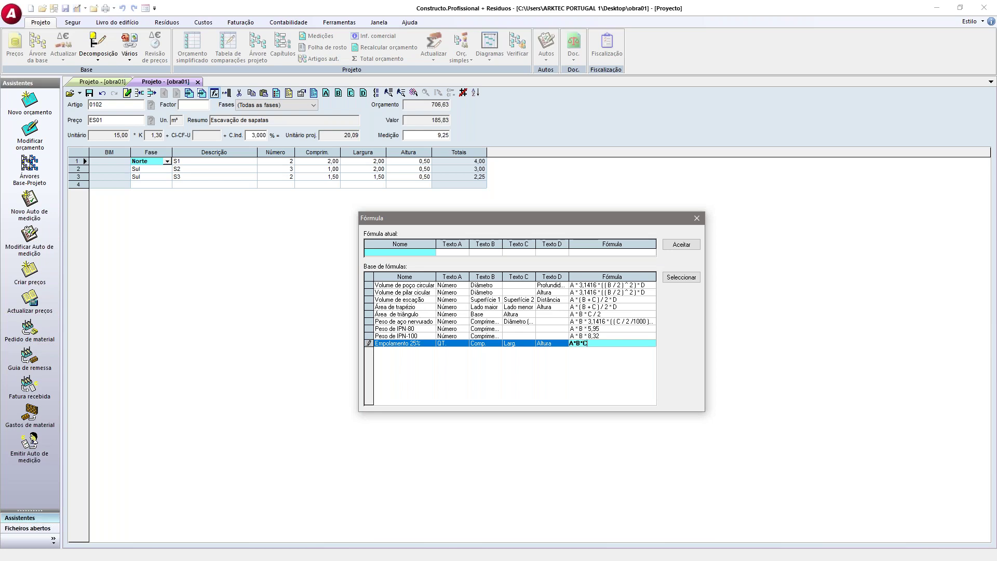
type("C*D*1,25")
left_click(595, 337)
left_click(606, 344)
left_click(684, 277)
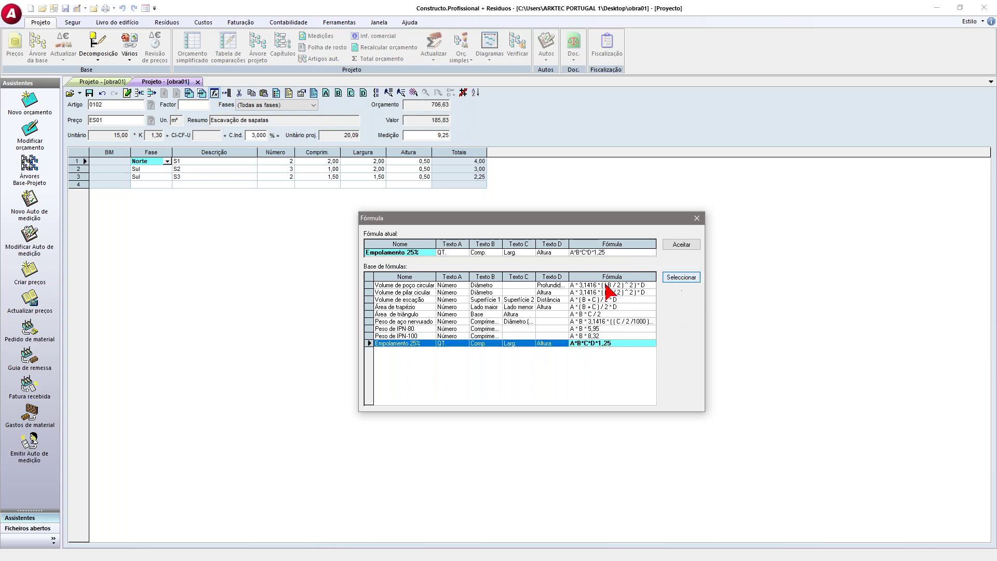
left_click(678, 246)
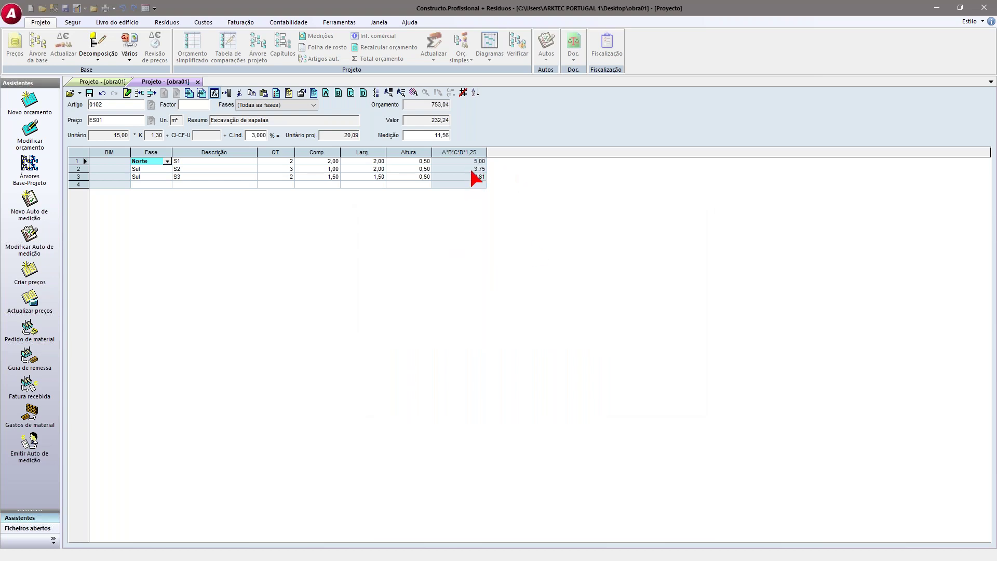
- Review the options for recovering another article's measurement without applying them, and save article 0102
left_click(191, 94)
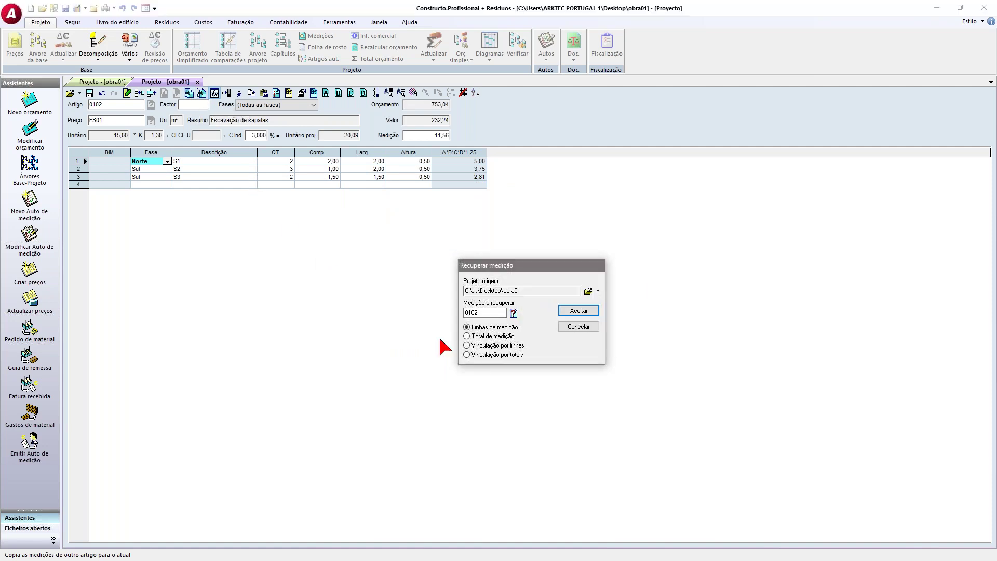
left_click(491, 337)
left_click(489, 345)
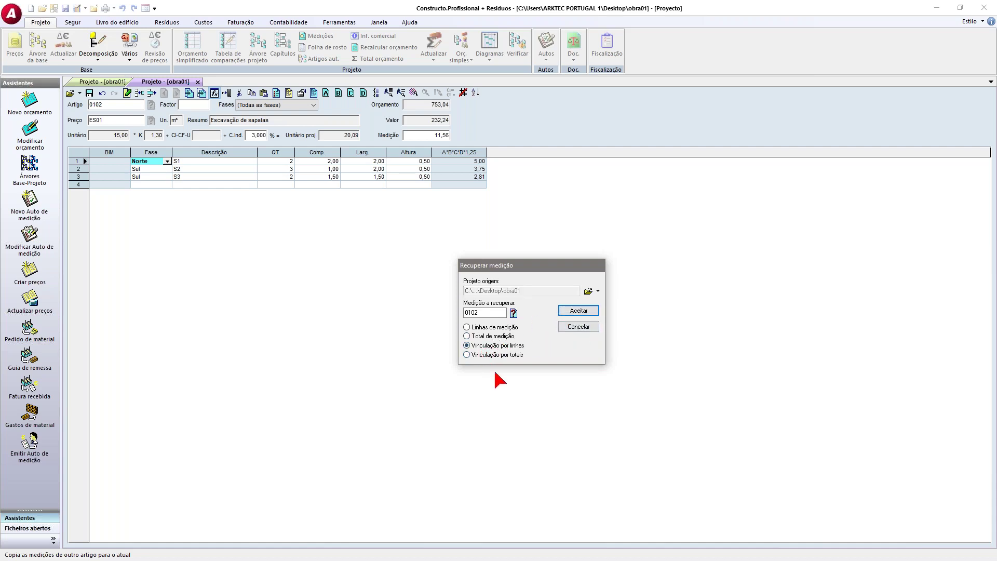
left_click(578, 326)
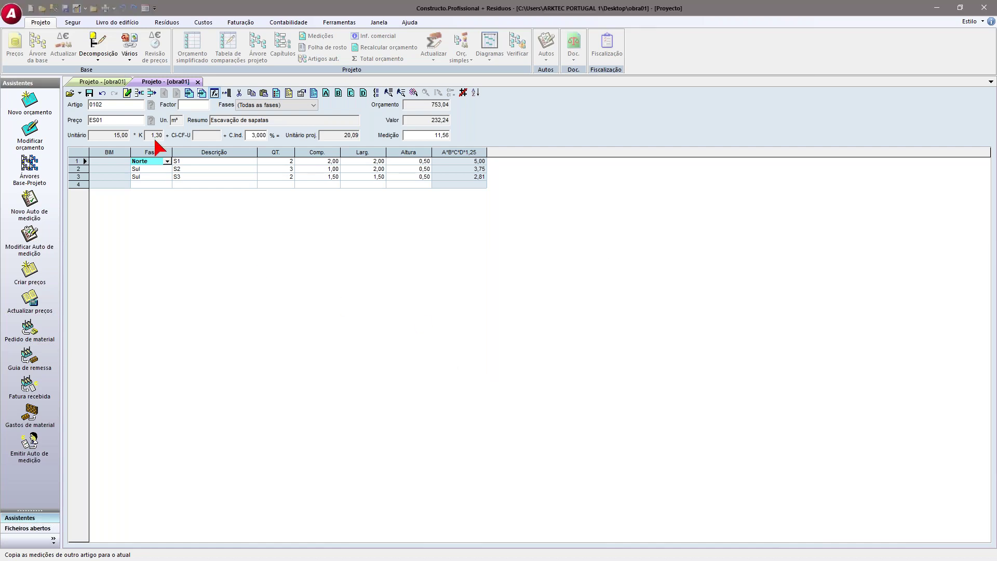
left_click(90, 94)
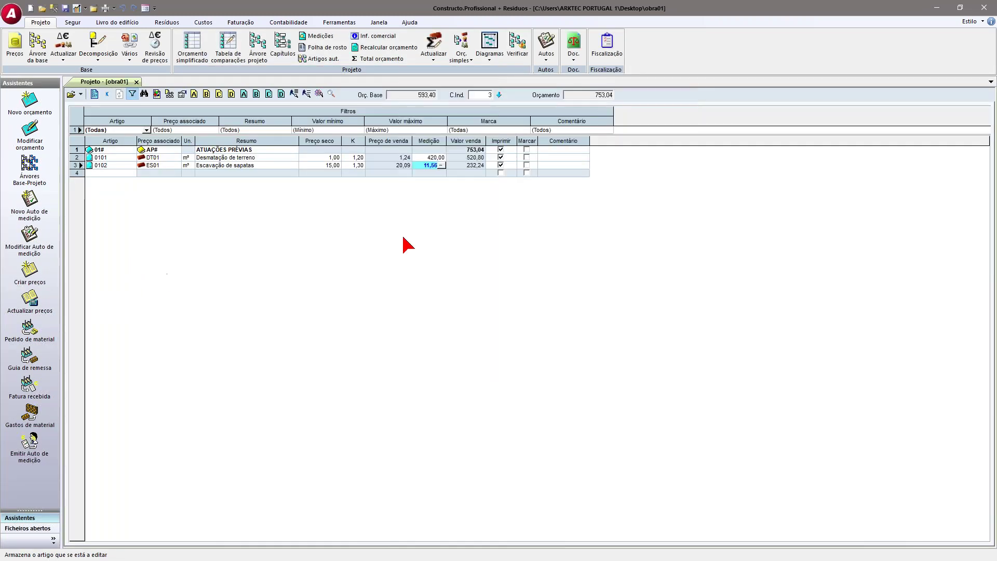
left_click(427, 173)
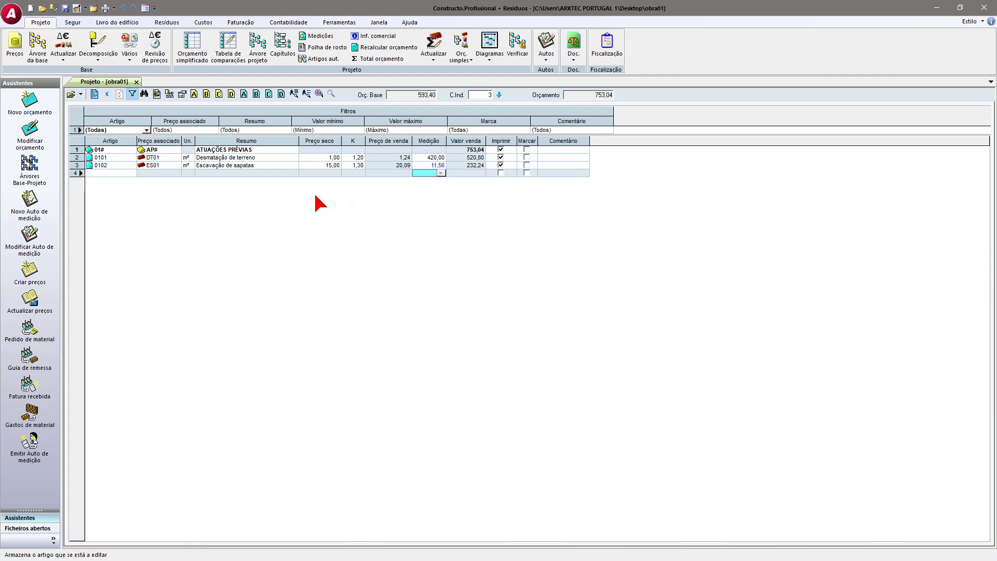
left_click(322, 159)
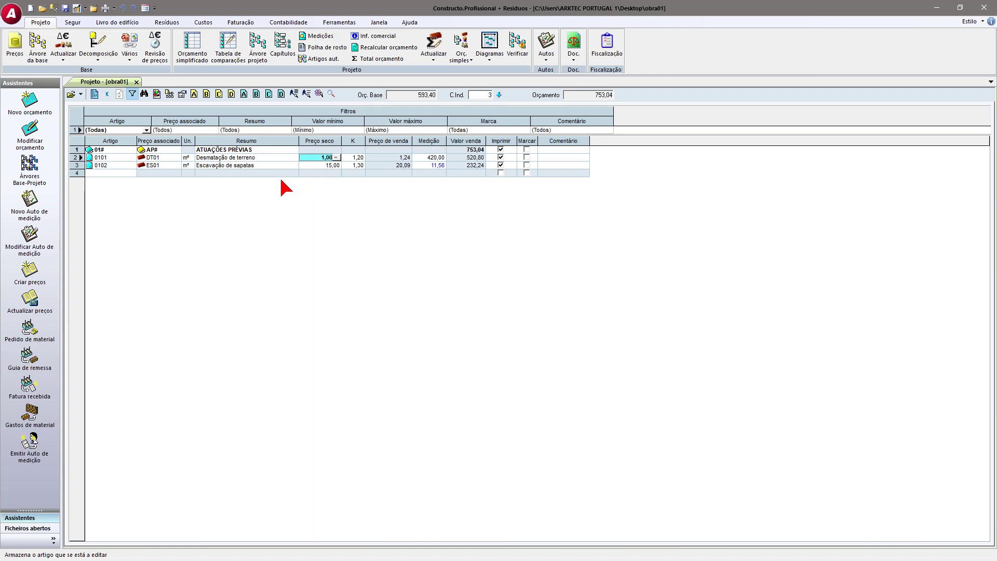
left_click(80, 94)
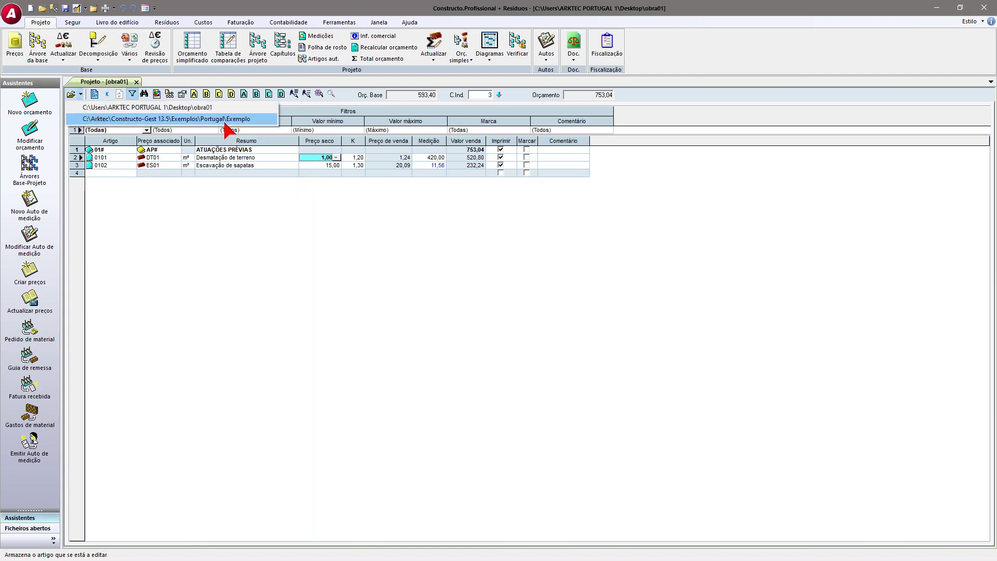
left_click(242, 121)
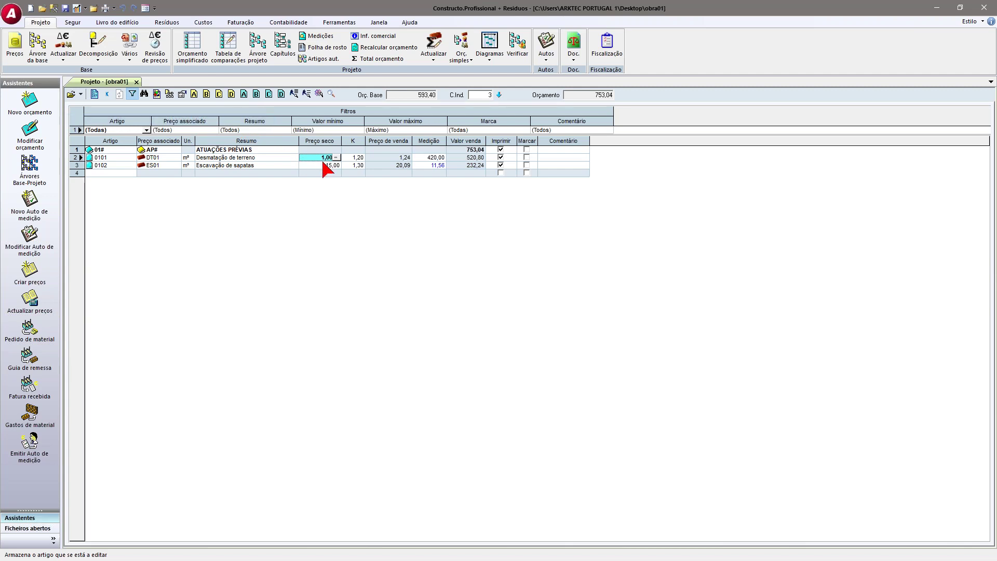
- Open price DT01 in the price base and examine the directory of available prices without selecting one
left_click(337, 158)
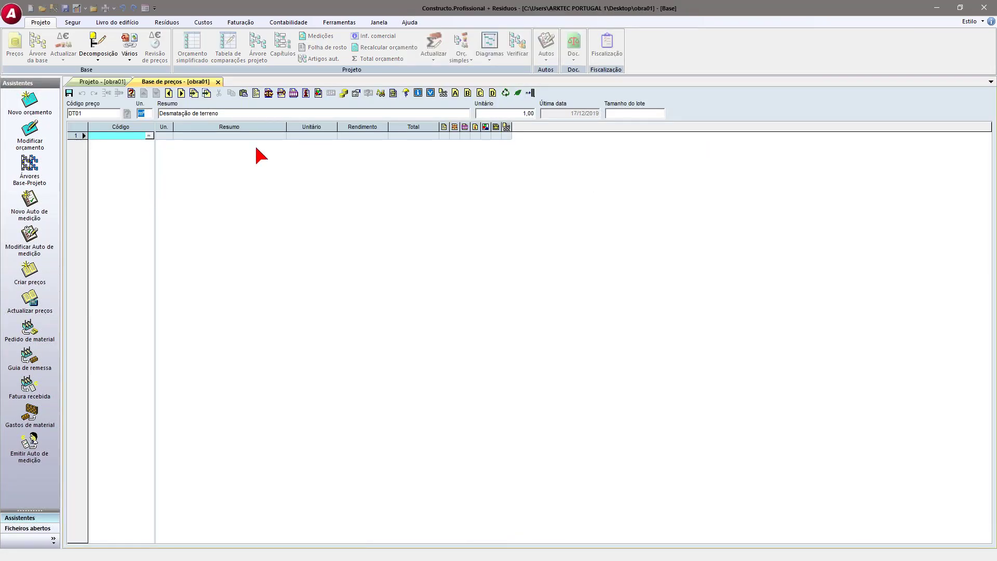
left_click(94, 114)
key("BackSpace")
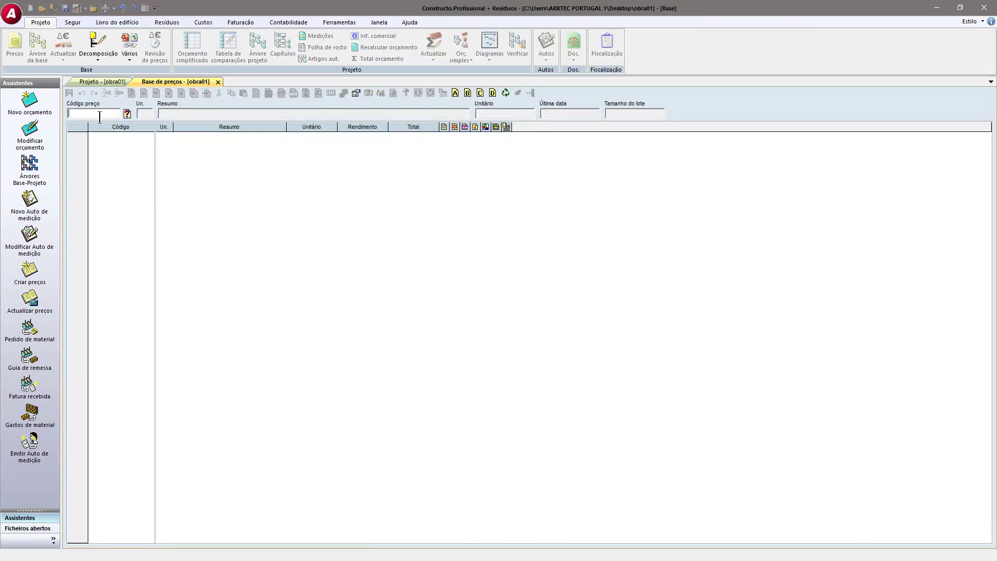
left_click(127, 113)
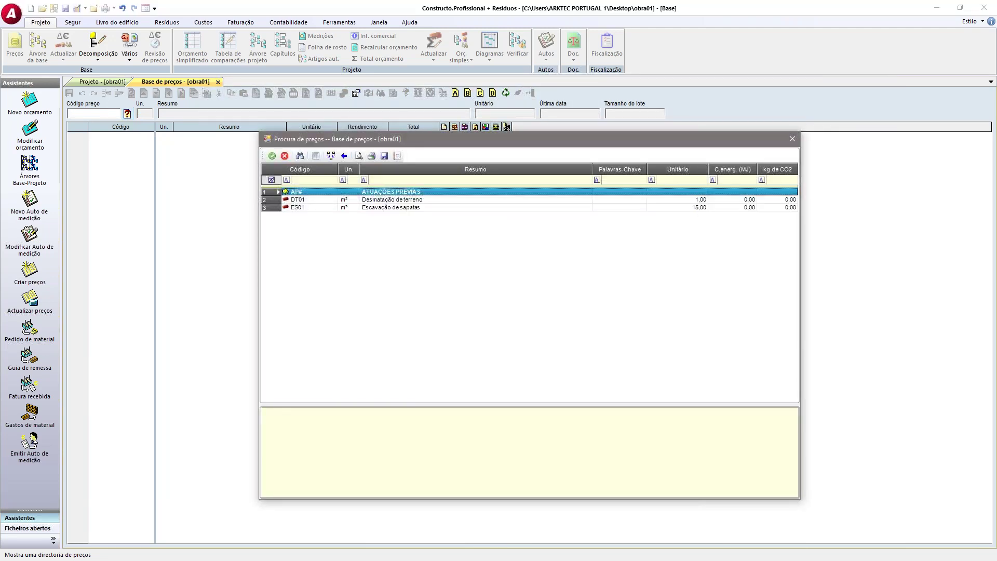
left_click(792, 138)
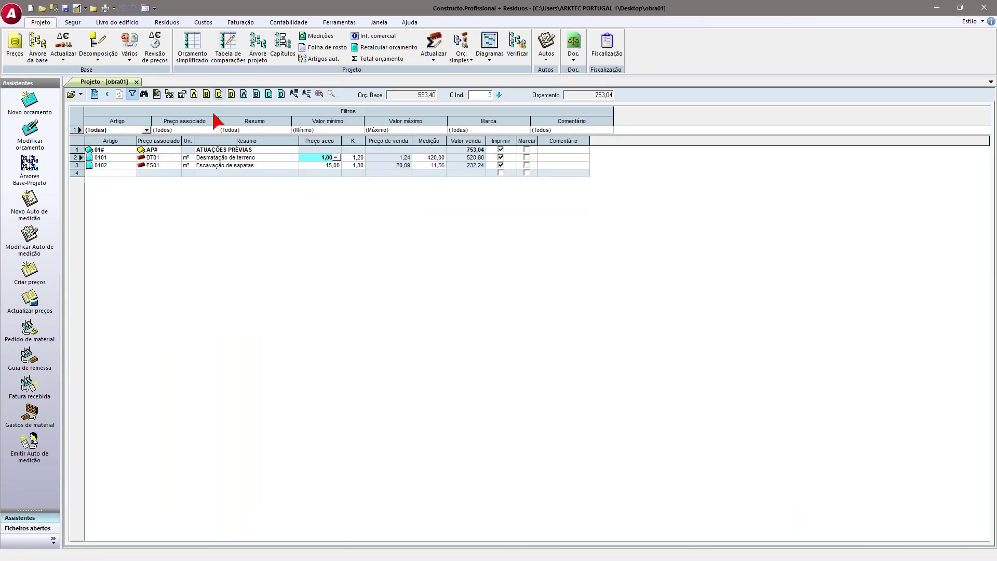
- Try to look up code DT01 for article 0101 in the Exemplo price base
left_click(147, 157)
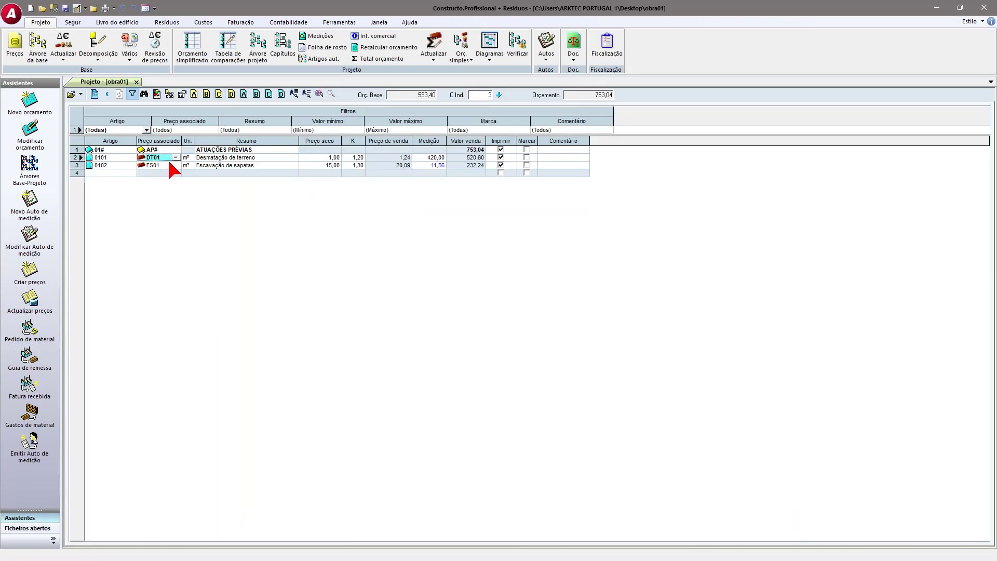
key("F2")
key("Return")
left_click(176, 158)
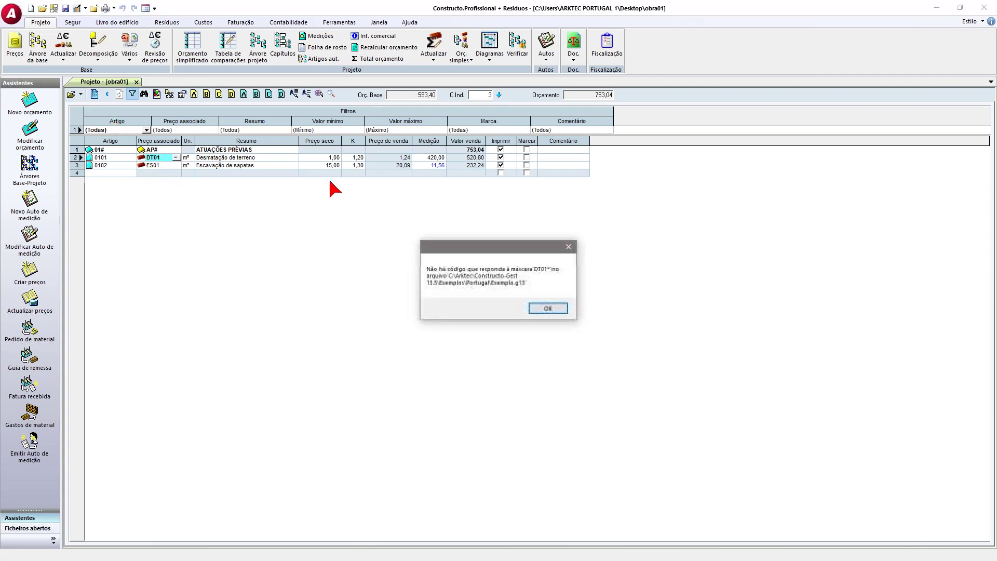
left_click(548, 309)
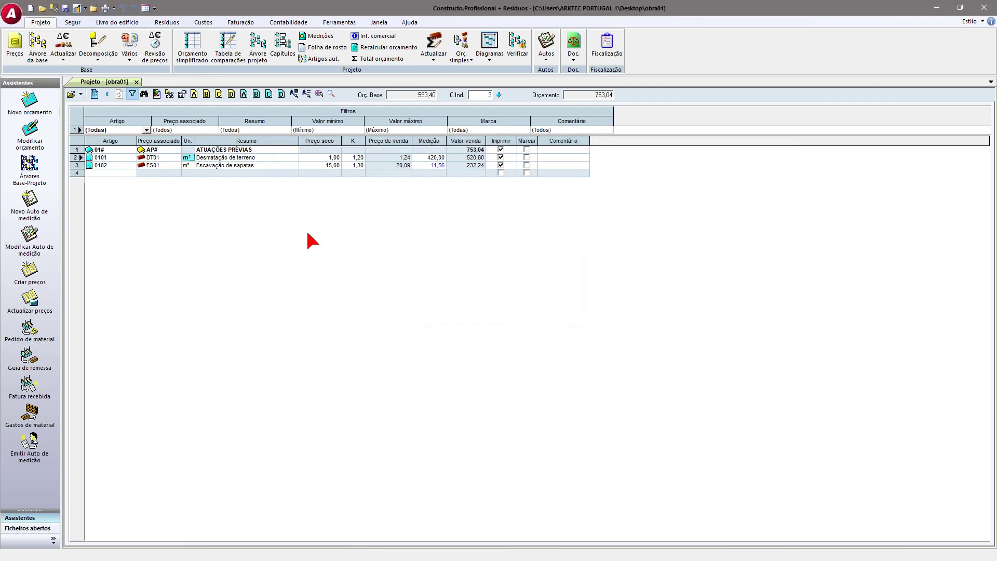
- Open the price search for article 0101 with no code and filter the Resumo to entries containing "terre"
left_click(161, 158)
left_click(176, 158)
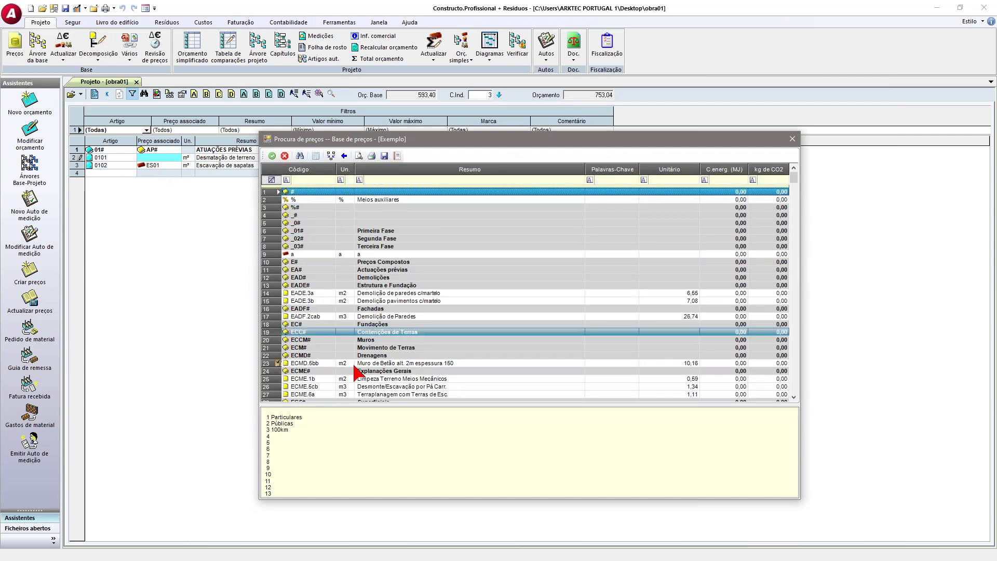
left_click(400, 180)
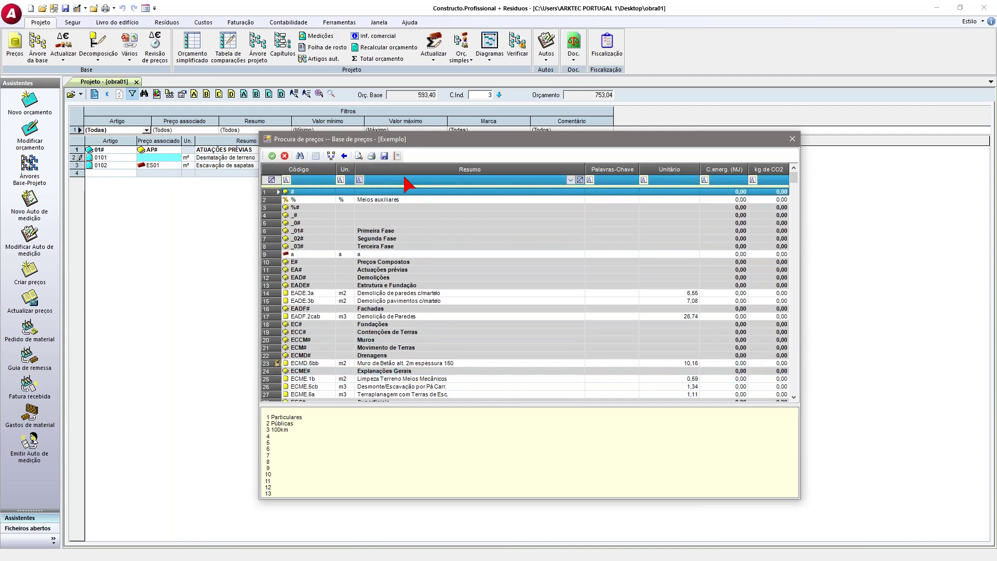
left_click(360, 180)
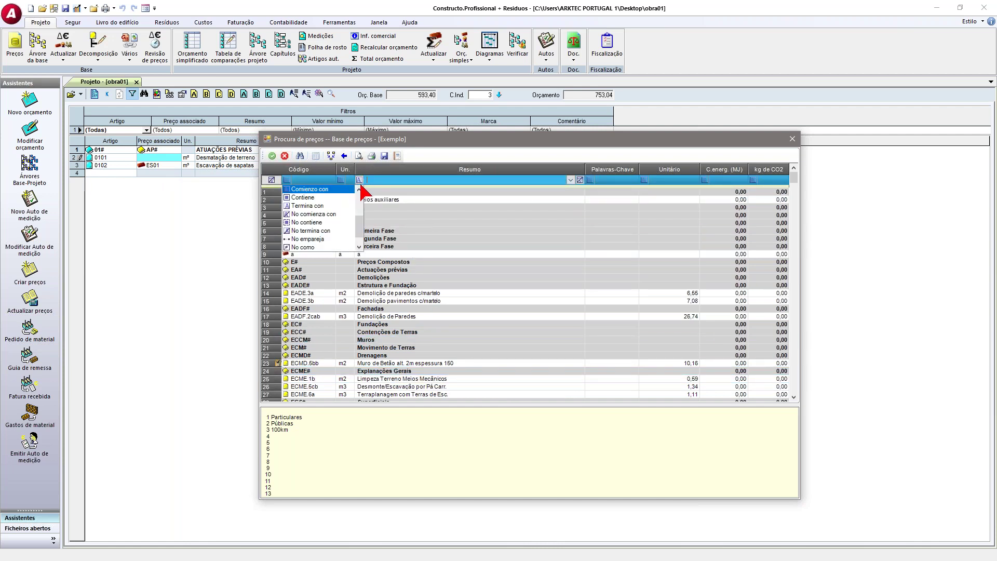
left_click(349, 200)
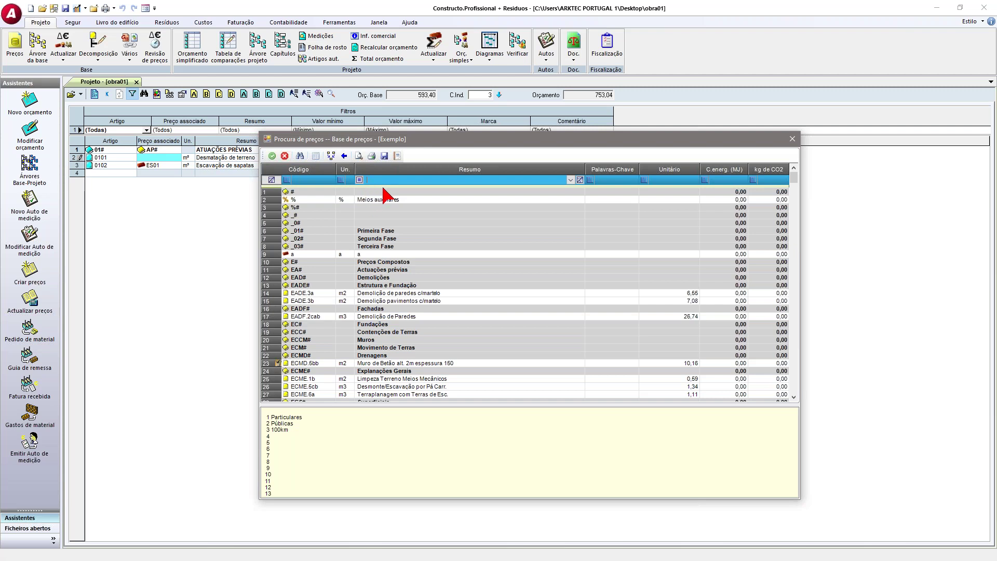
type("terre")
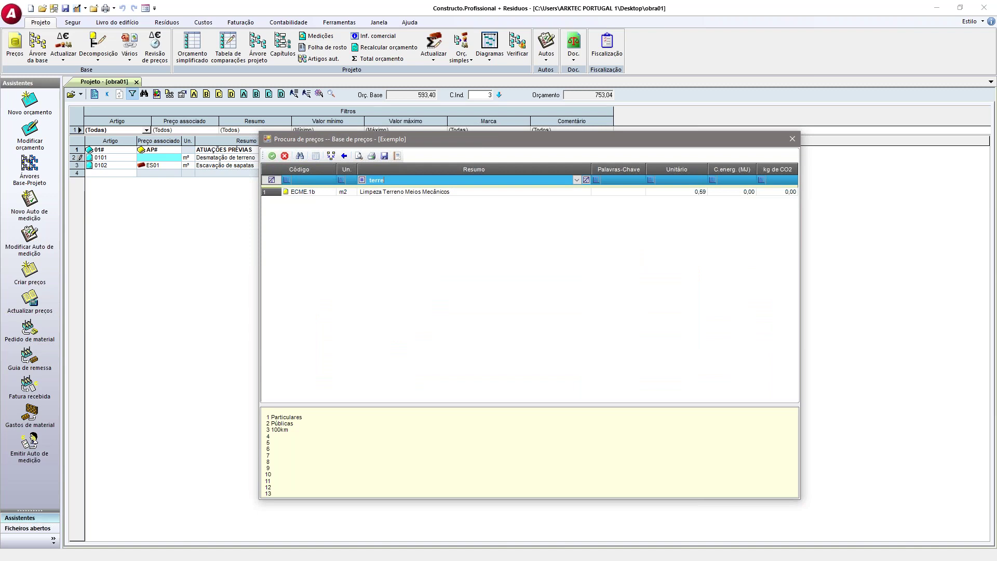
- Associate price ECME.1b, Limpeza Terreno Meios Mecânicos, with article 0101 and set its unit to m²
left_click(394, 190)
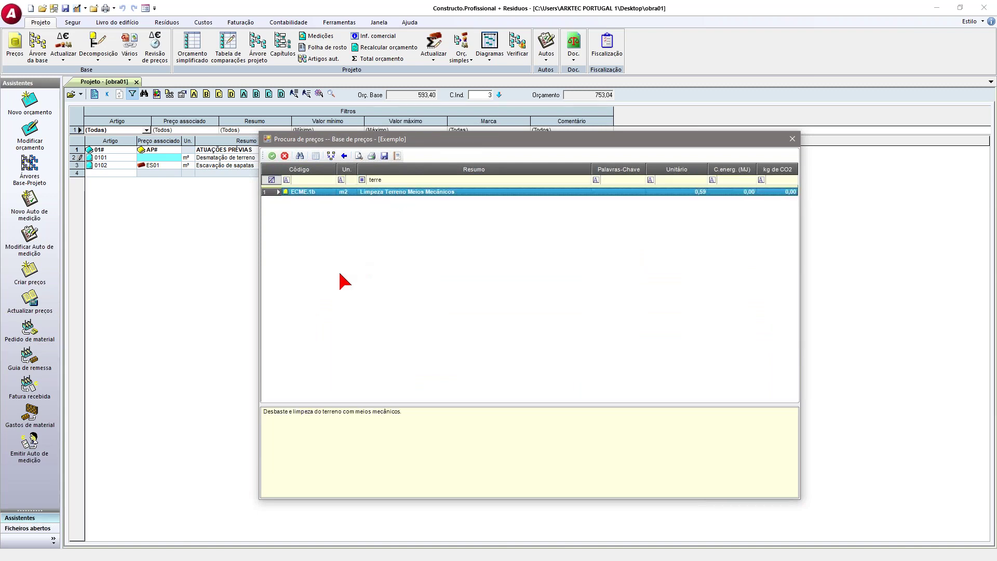
left_click(272, 156)
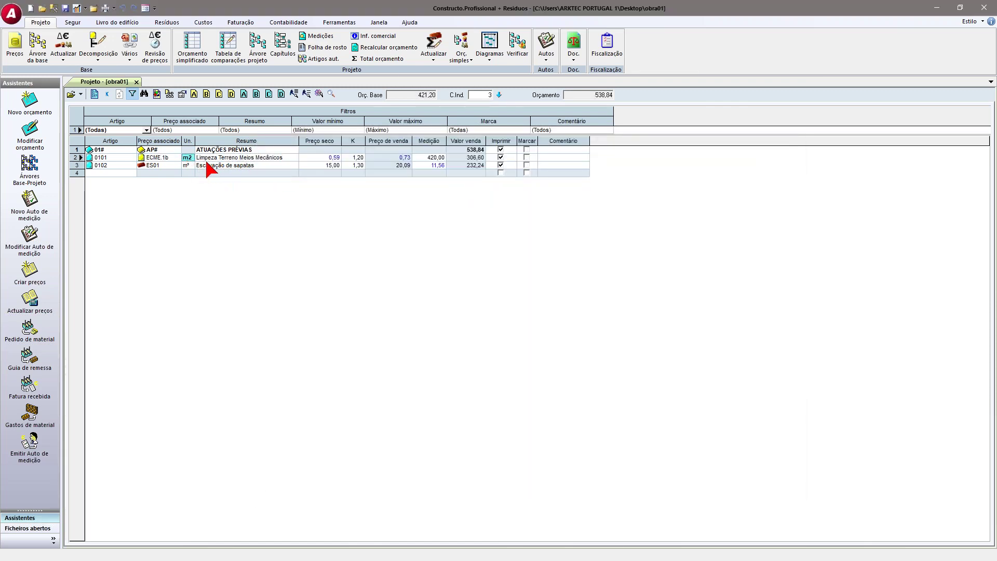
left_click(190, 158)
key("Tab")
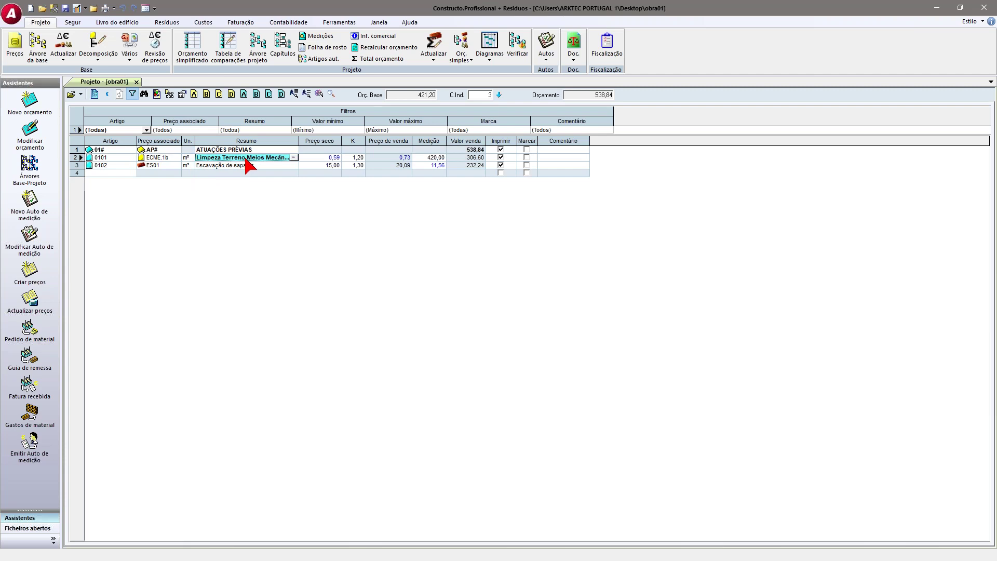
- Review the long description text of article 0101 and close it without changes
left_click(293, 157)
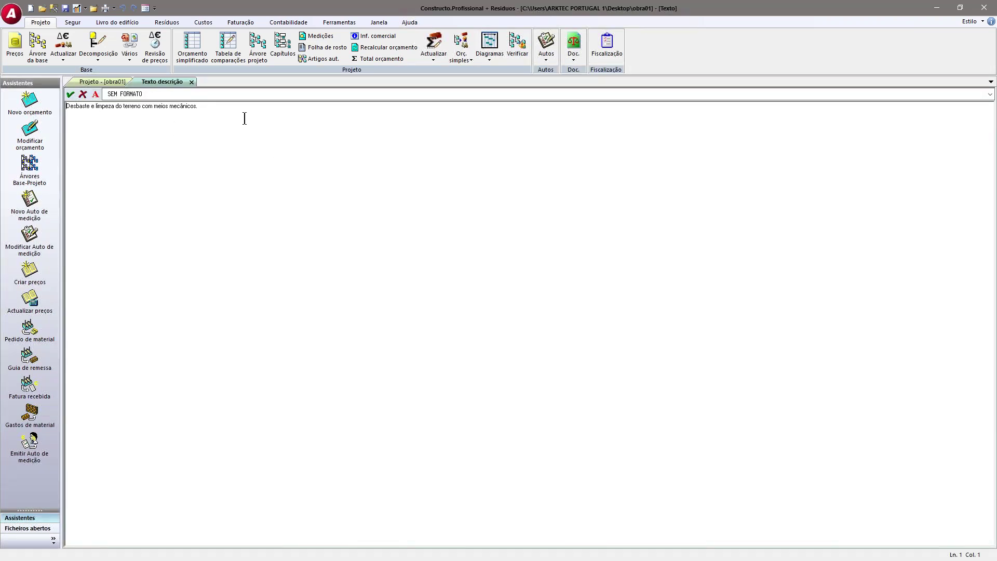
left_click_drag(244, 118, 24, 102)
left_click(191, 82)
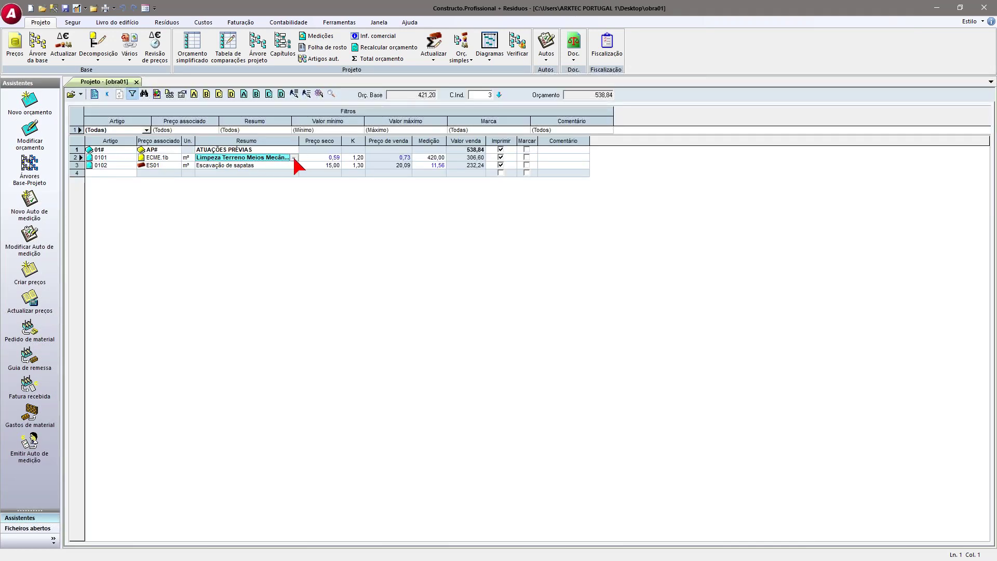
left_click(294, 157)
left_click_drag(208, 107, 20, 110)
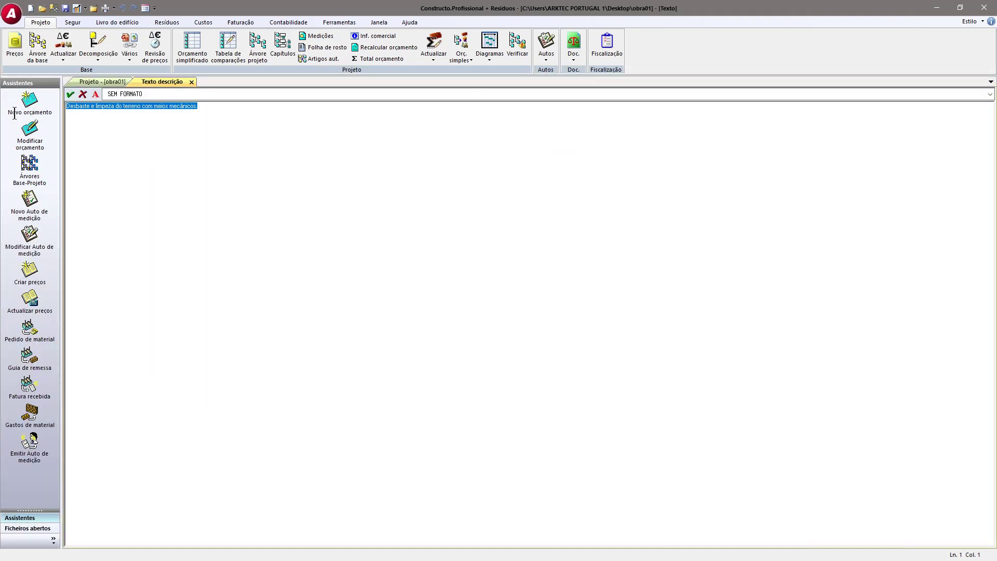
left_click(192, 81)
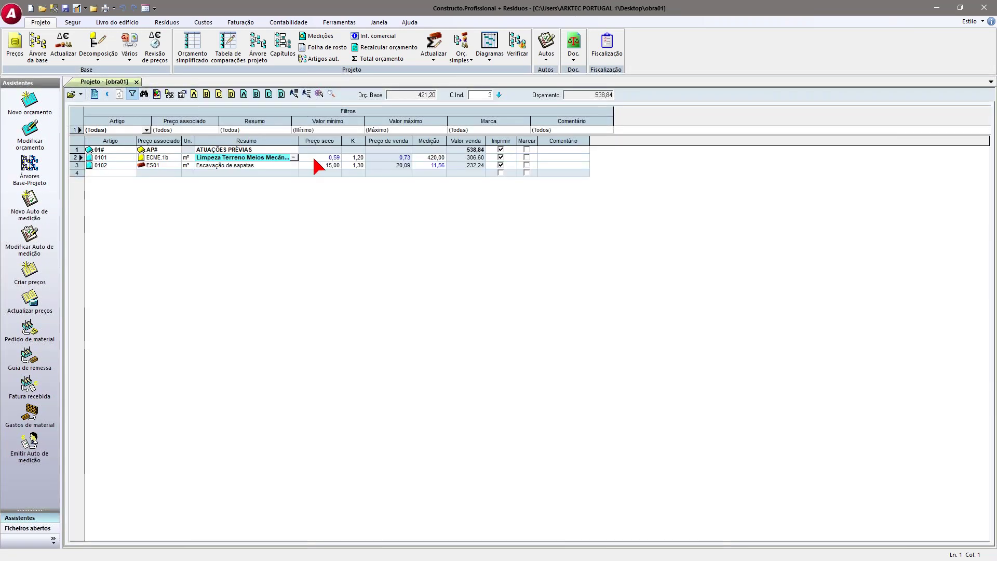
- Examine the decomposition of price ECME.1b, checking units, unit prices and yields of its components, and return to the project
left_click(329, 160)
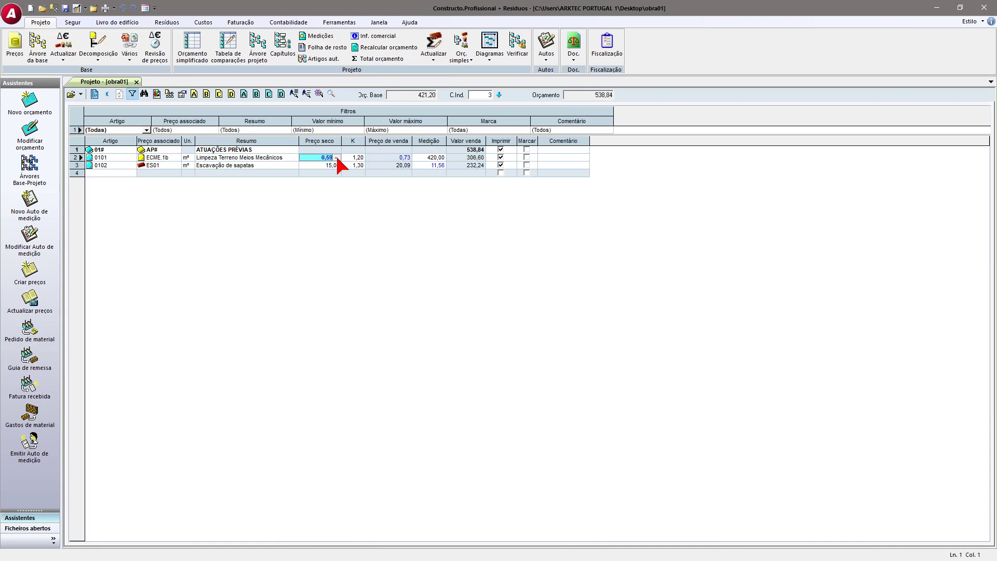
left_click(336, 158)
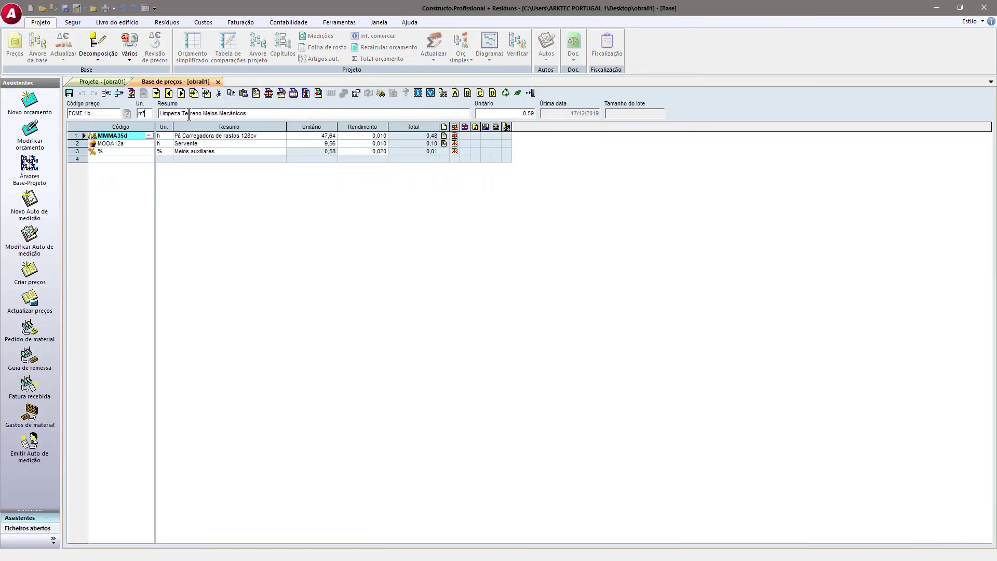
left_click(163, 134)
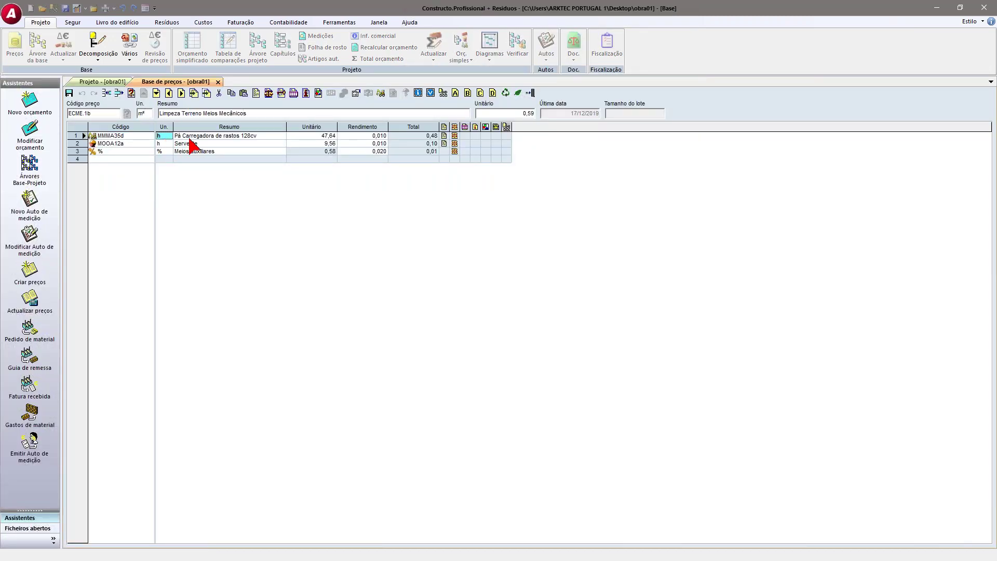
left_click(165, 143)
left_click(162, 151)
left_click(193, 153)
left_click(324, 155)
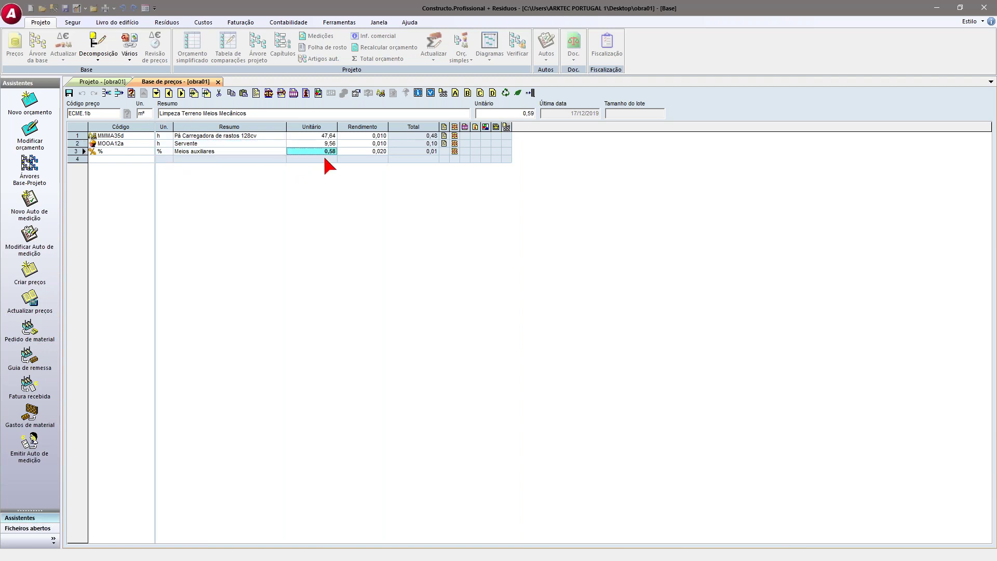
left_click(370, 154)
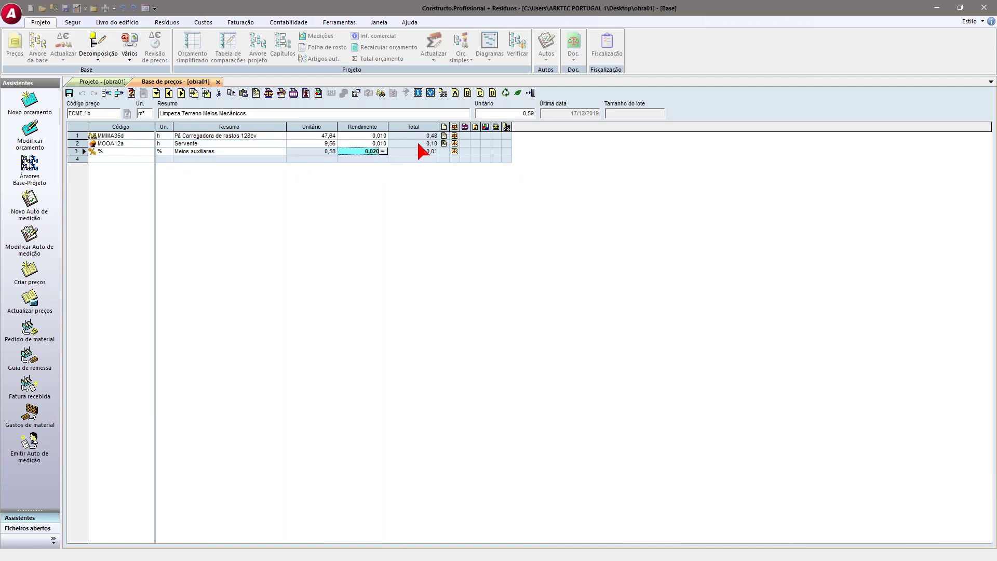
left_click(316, 154)
left_click(317, 159)
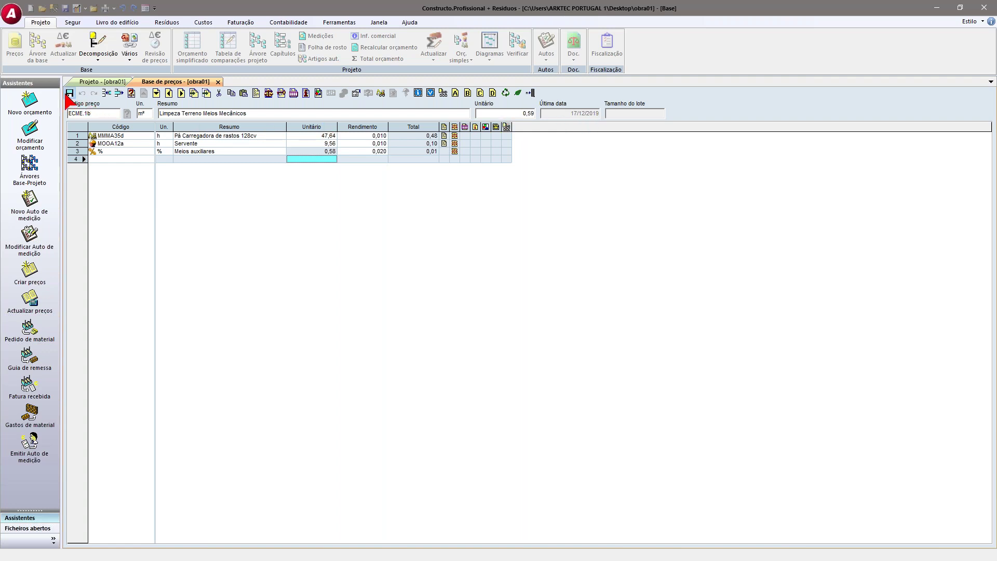
left_click(69, 94)
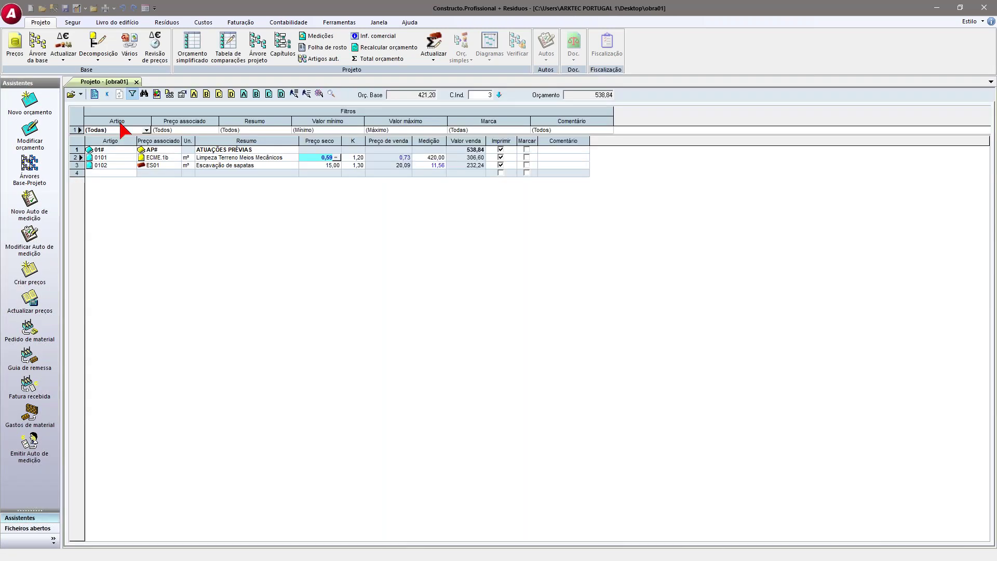
- Preview the Orçamento listing for project obra01, and close the preview and print settings
left_click(374, 174)
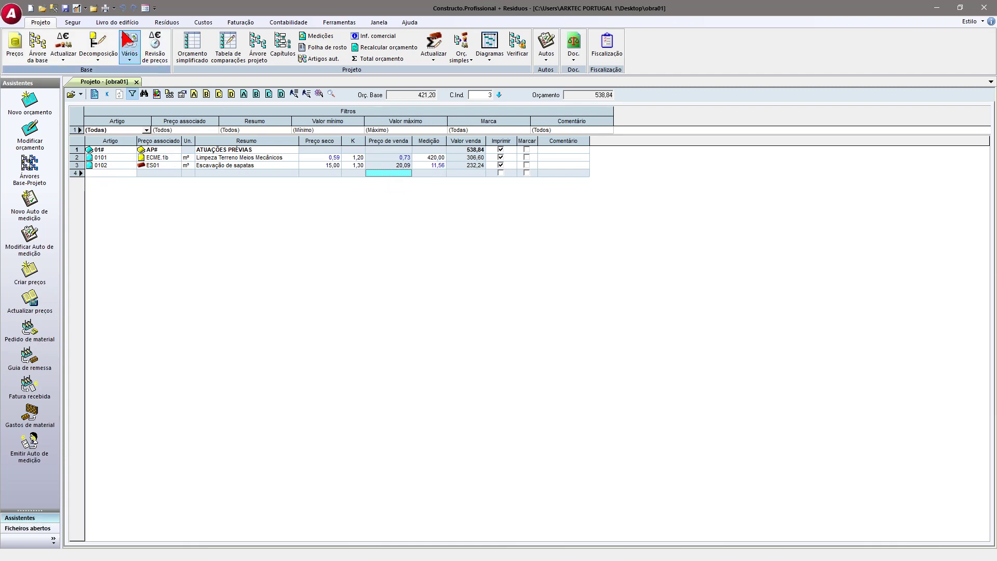
left_click(105, 9)
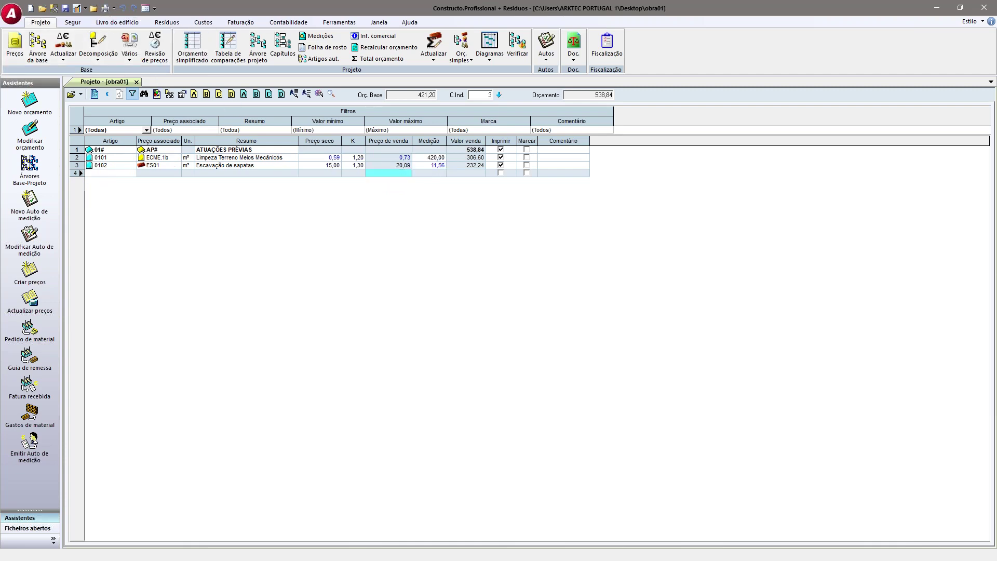
left_click(385, 280)
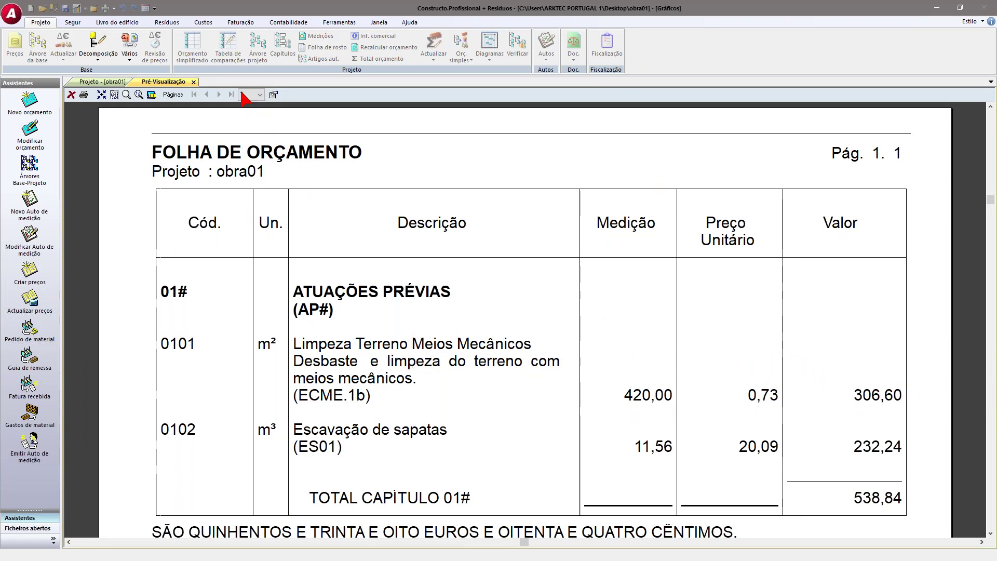
left_click(194, 81)
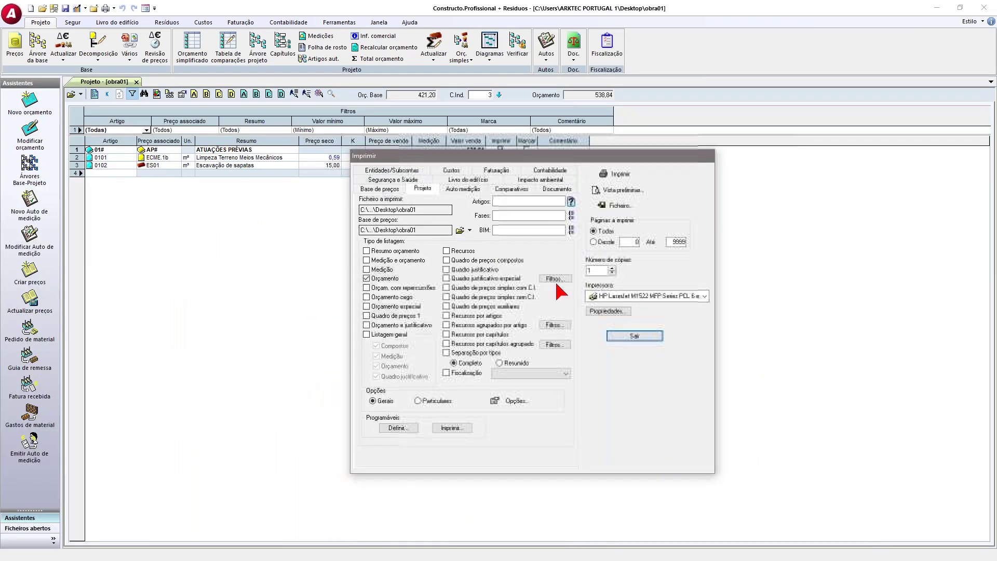
left_click(581, 335)
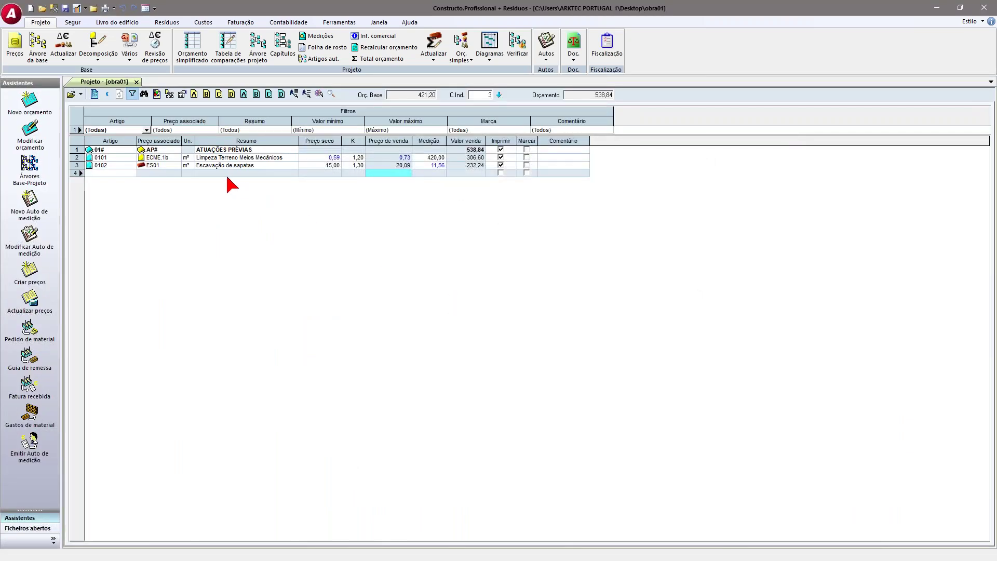
- Exclude article 0101 from printing, mark it, and add the comment "Confirmar limite do lote" in a widened Comentário column
left_click(99, 174)
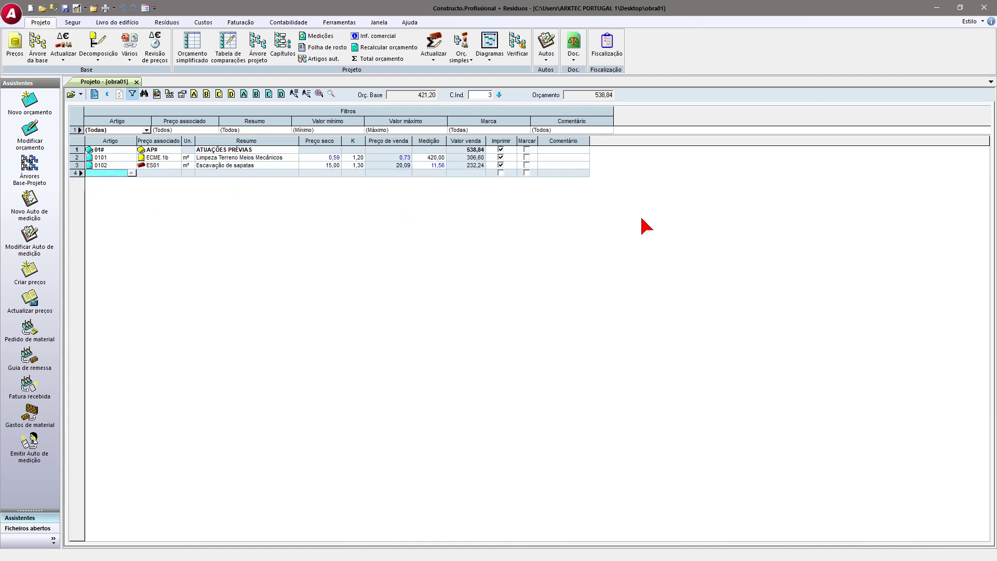
left_click(501, 158)
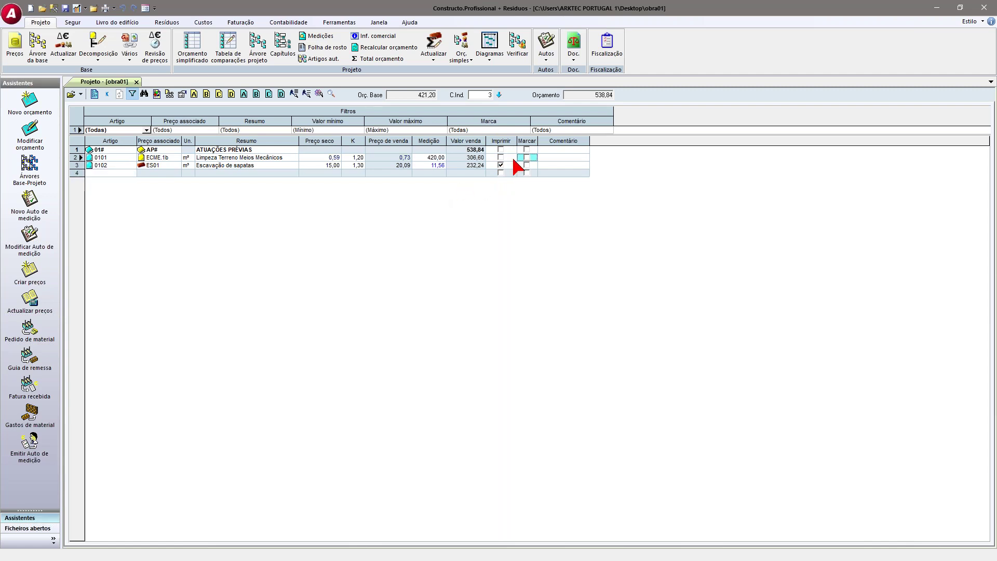
left_click(571, 158)
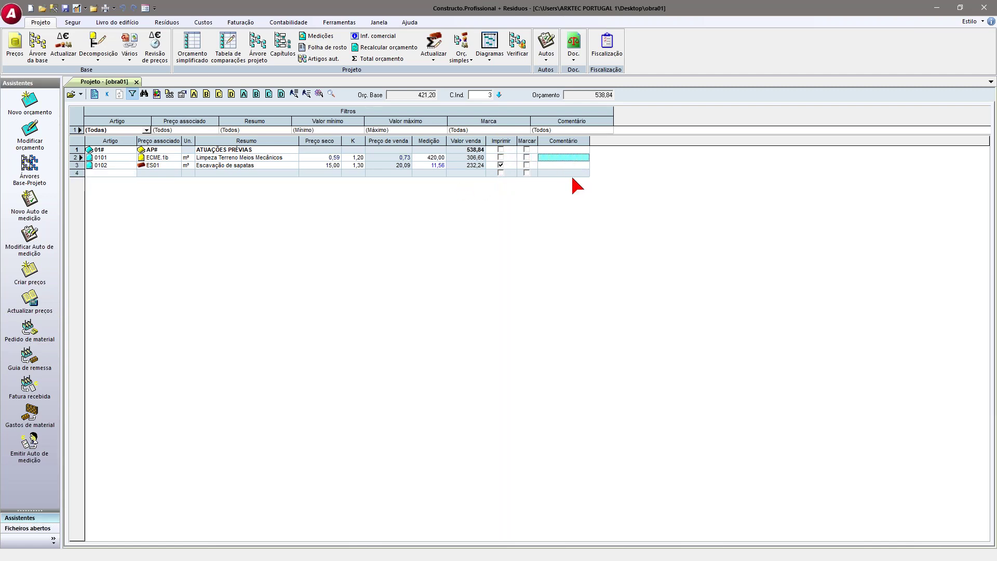
type("Confirmar limite de obra")
key("Return")
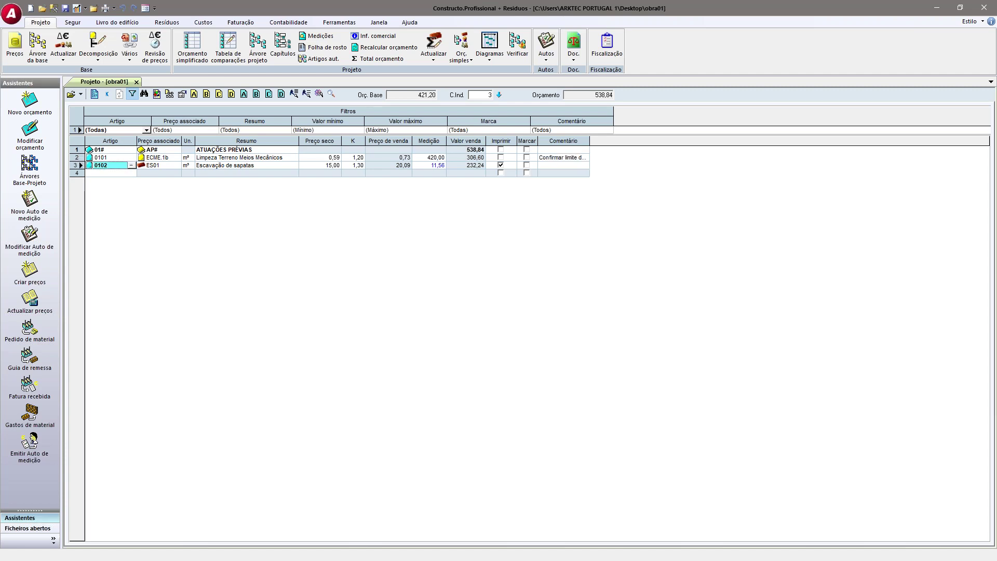
left_click_drag(589, 140, 693, 140)
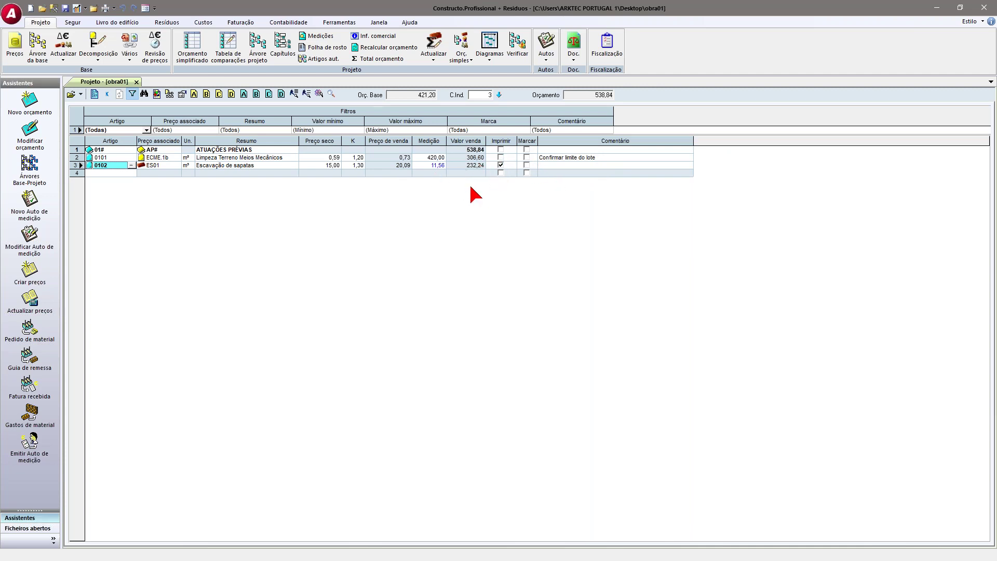
left_click(527, 157)
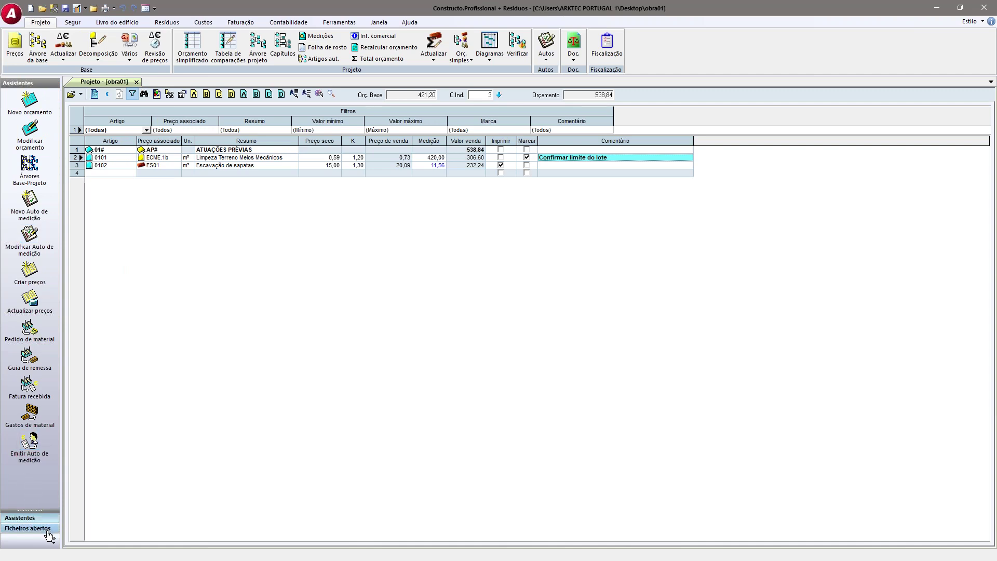
- Show the open files and make Exemplo the active one
left_click(27, 528)
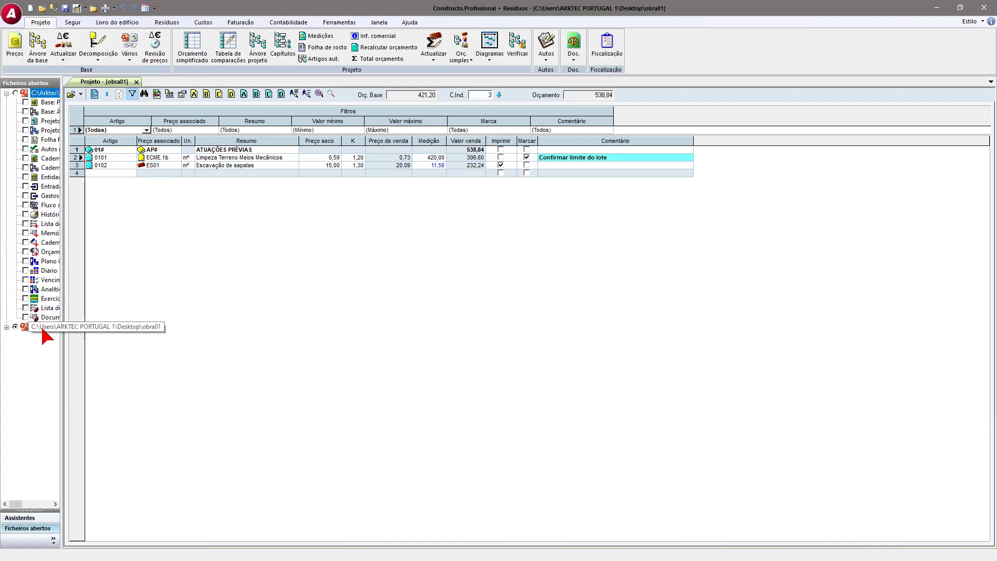
left_click(15, 94)
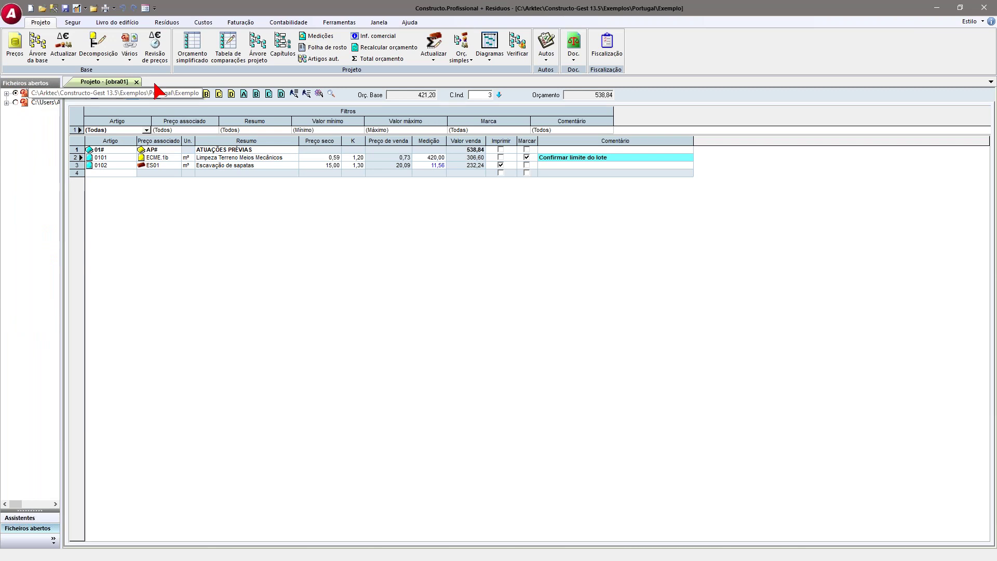
- Open the simplified budget of Exemplo and filter its articles by 02*
left_click(192, 47)
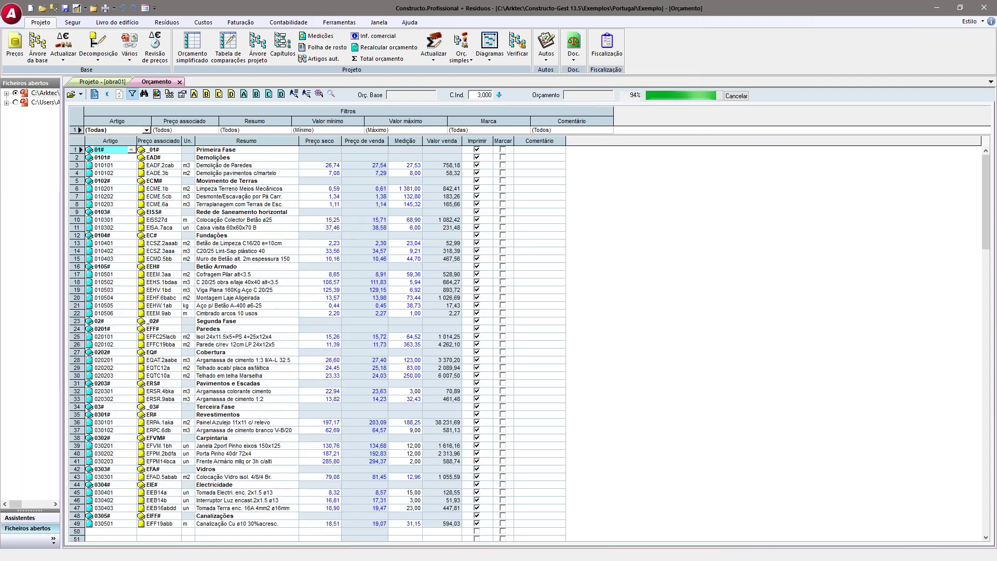
left_click(124, 131)
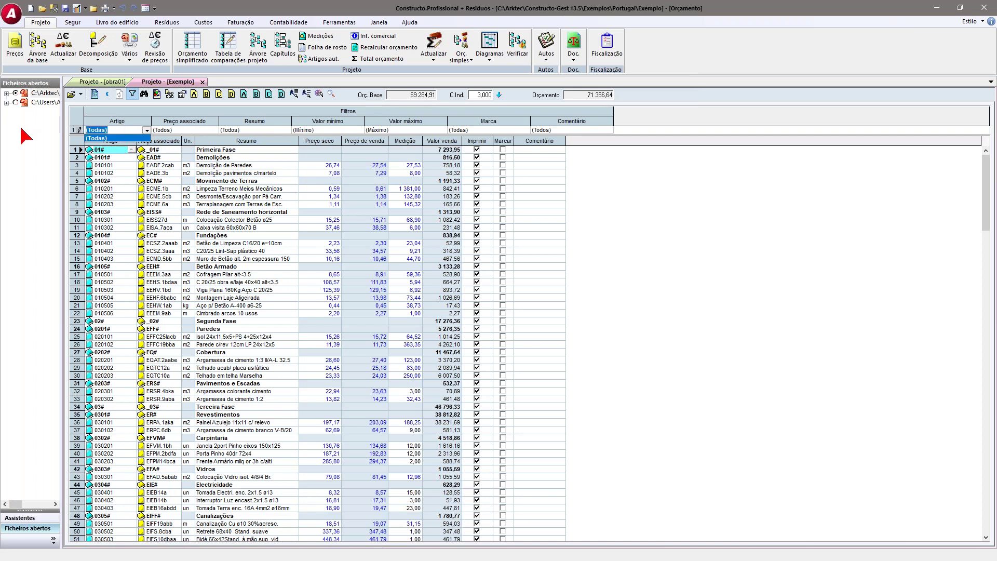
type("02*")
key("Return")
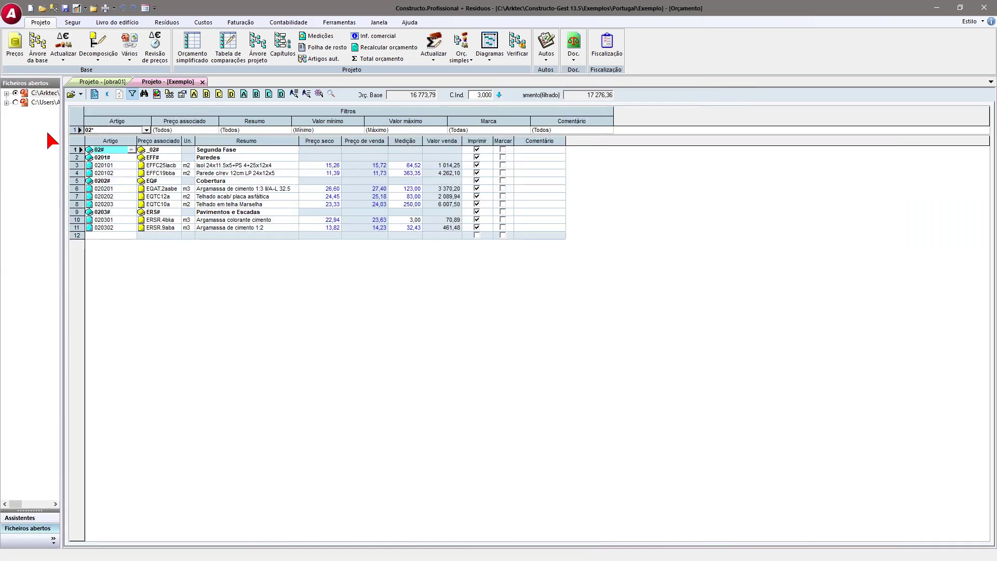
- Clear the article filter and list only the articles with a minimum value of 1000
left_click(146, 130)
left_click(133, 139)
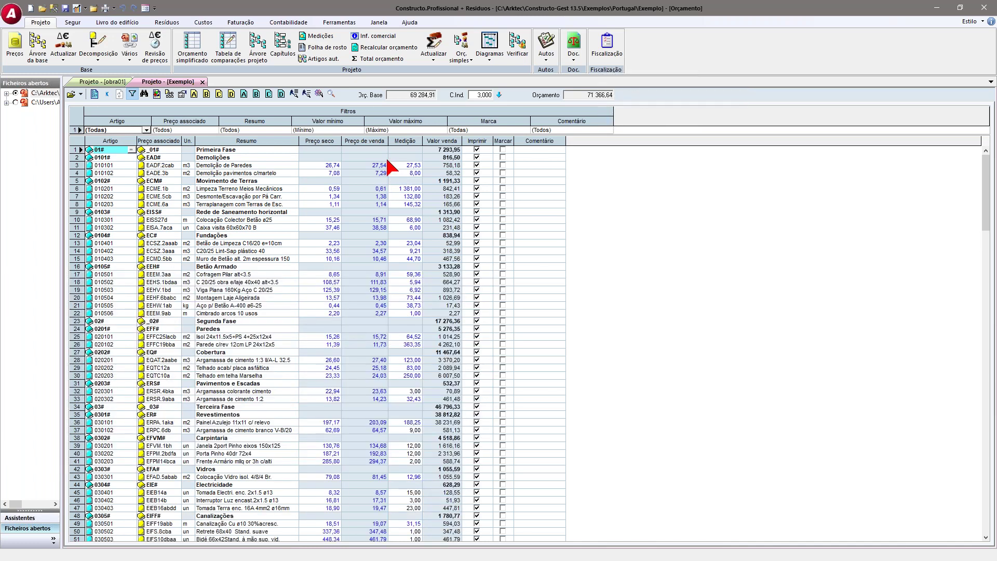
left_click(340, 129)
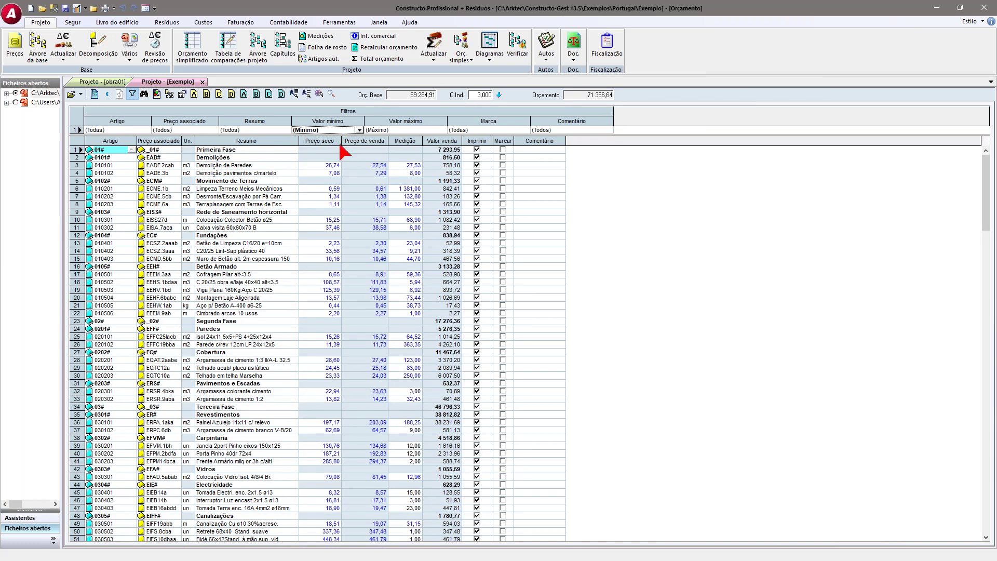
type("10")
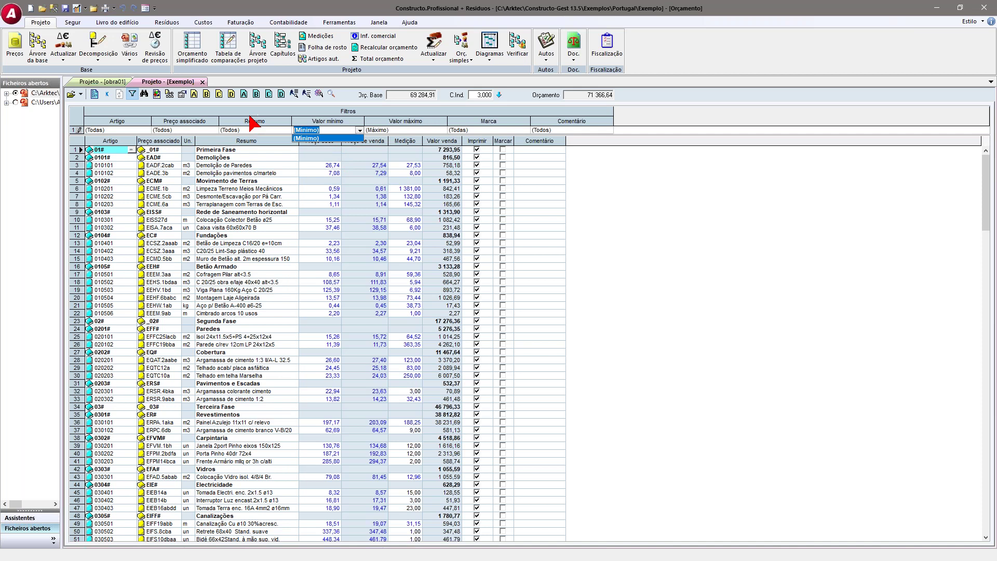
key("Return")
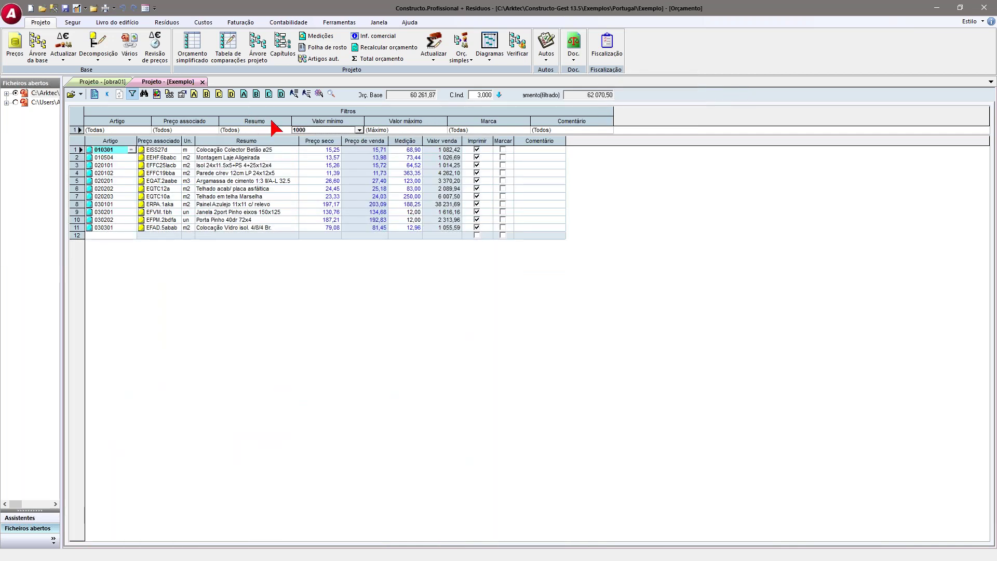
left_click(446, 227)
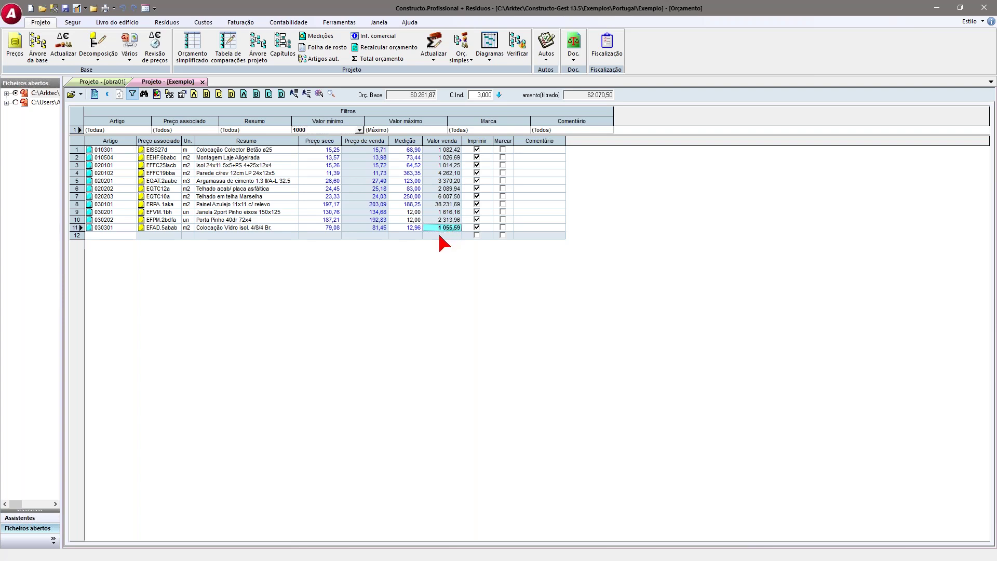
- Reset the minimum value filter and widen the Resumo column of the budget
left_click(359, 131)
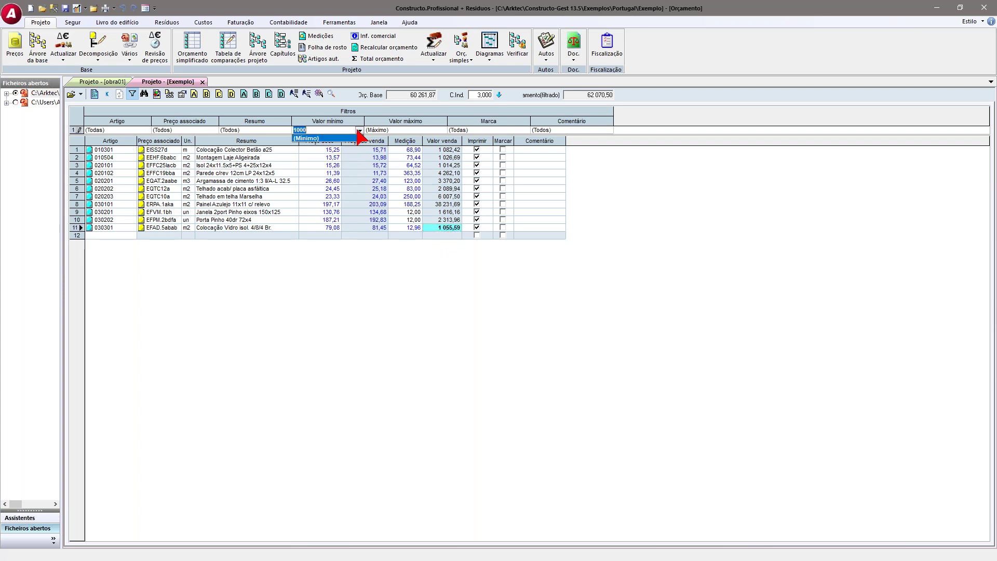
left_click(315, 144)
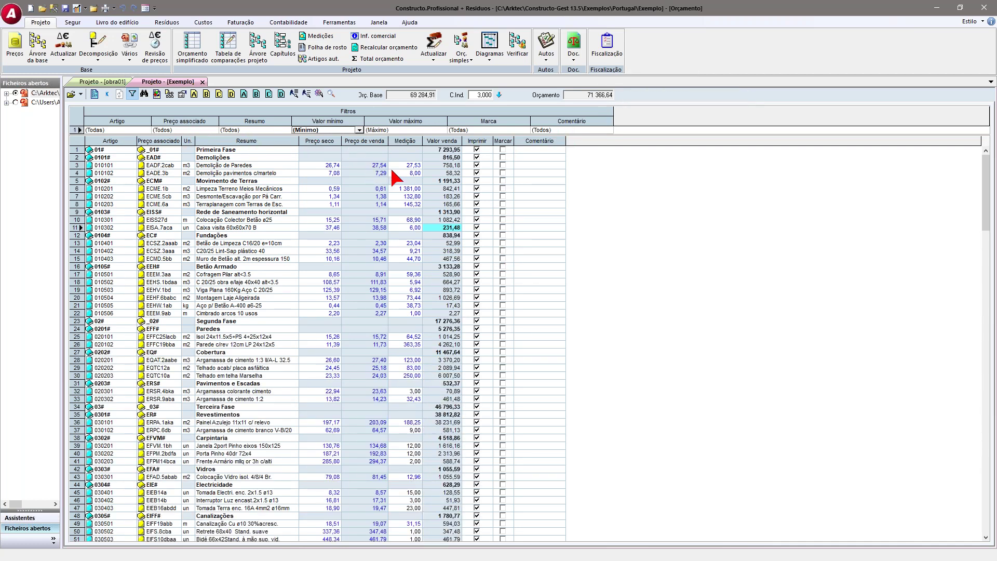
left_click(263, 158)
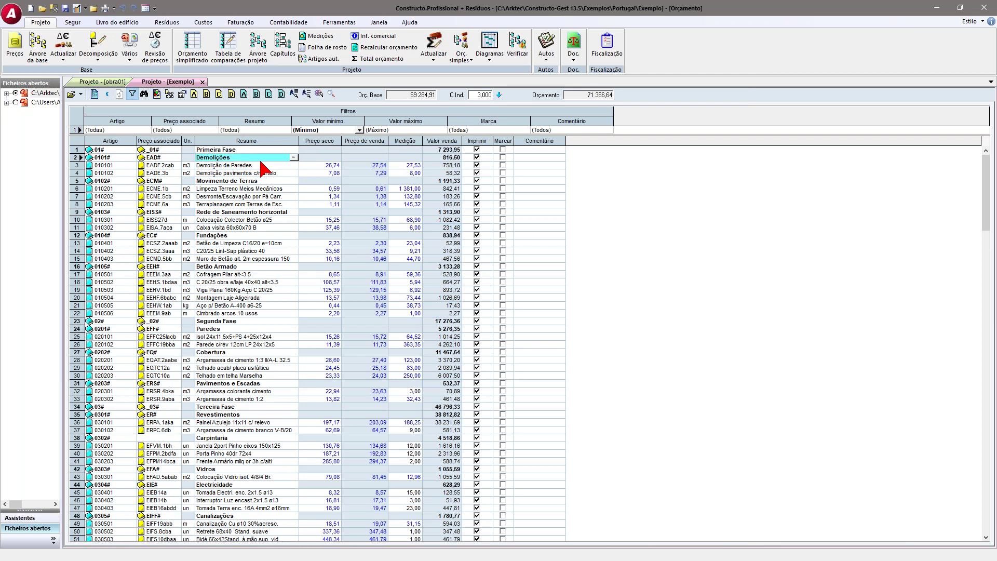
left_click_drag(300, 146, 389, 152)
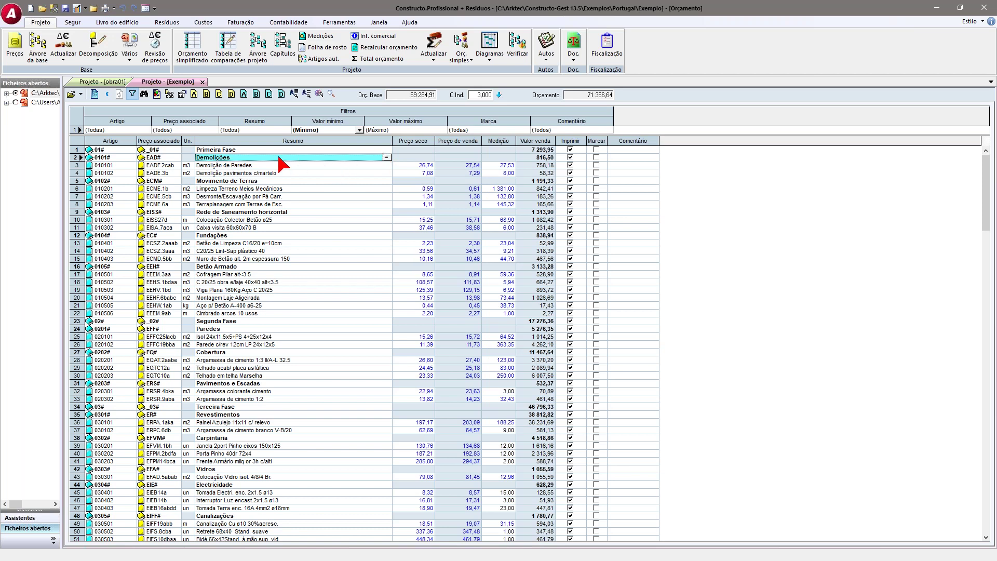
- Open the decomposition of price ECME.6a from the dry price of article 010203
left_click(254, 206)
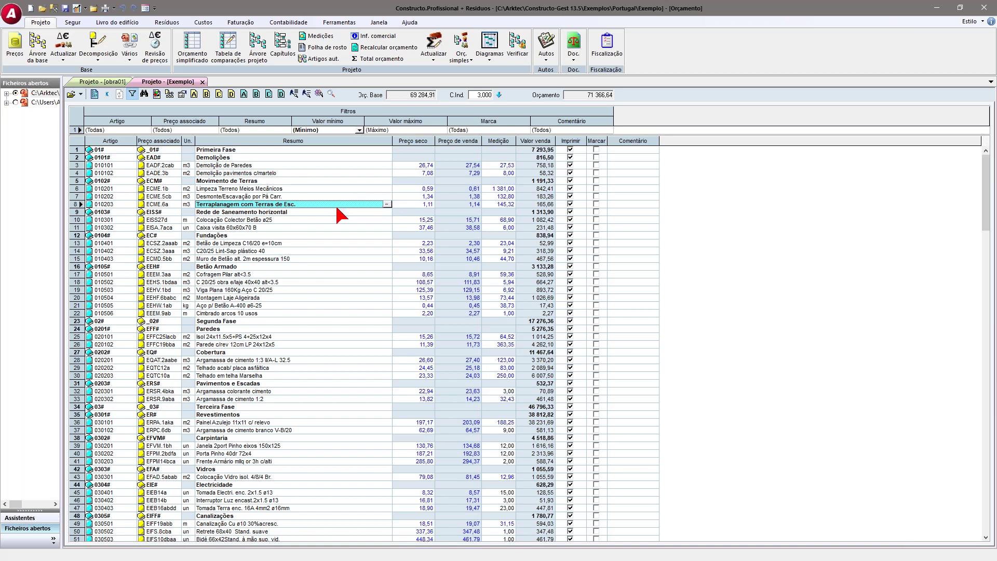
left_click(401, 206)
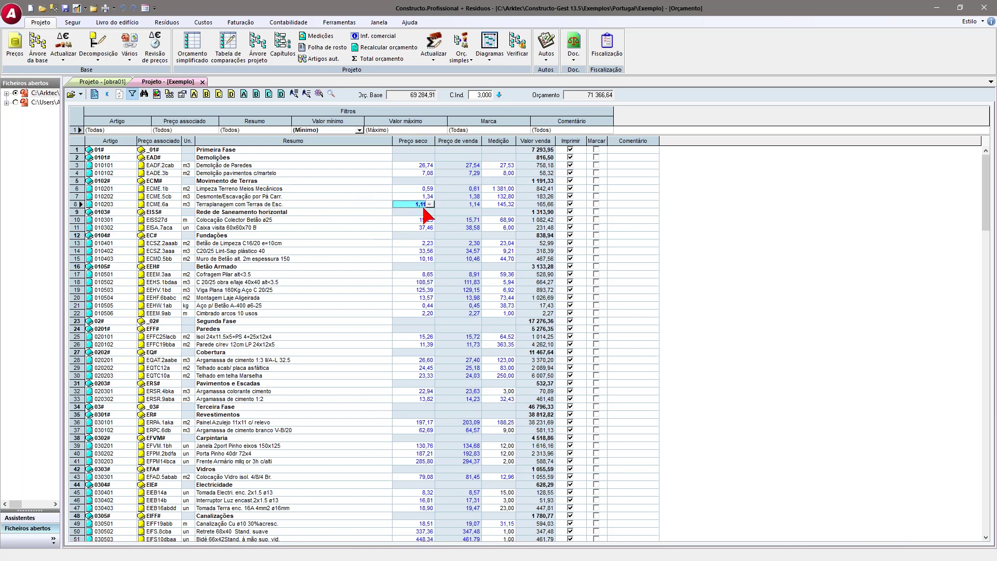
key("F4")
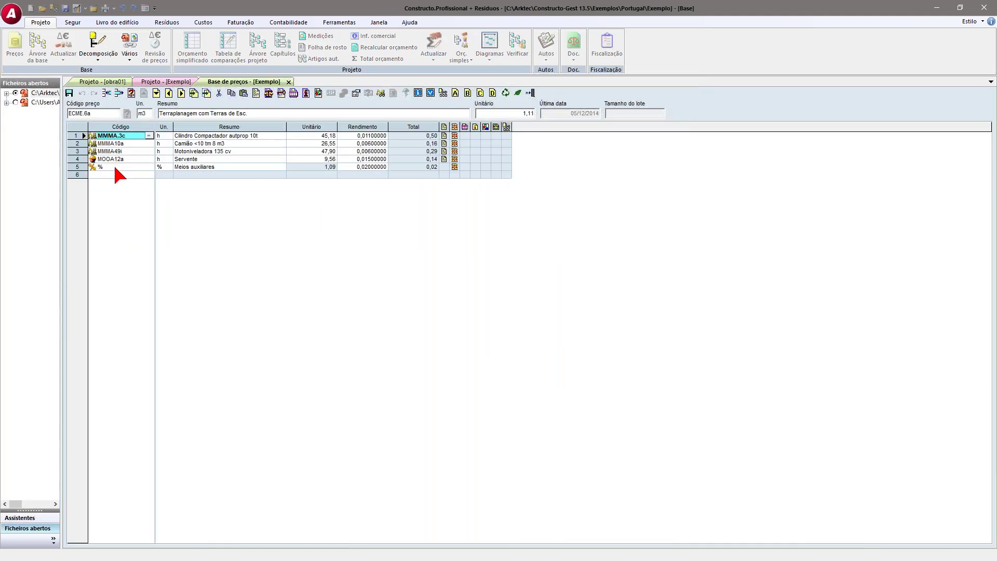
- Delete the machinery components MMMA.3c, MMMA10a and MMMA49i from the decomposition of price ECME.6a
left_click(79, 135)
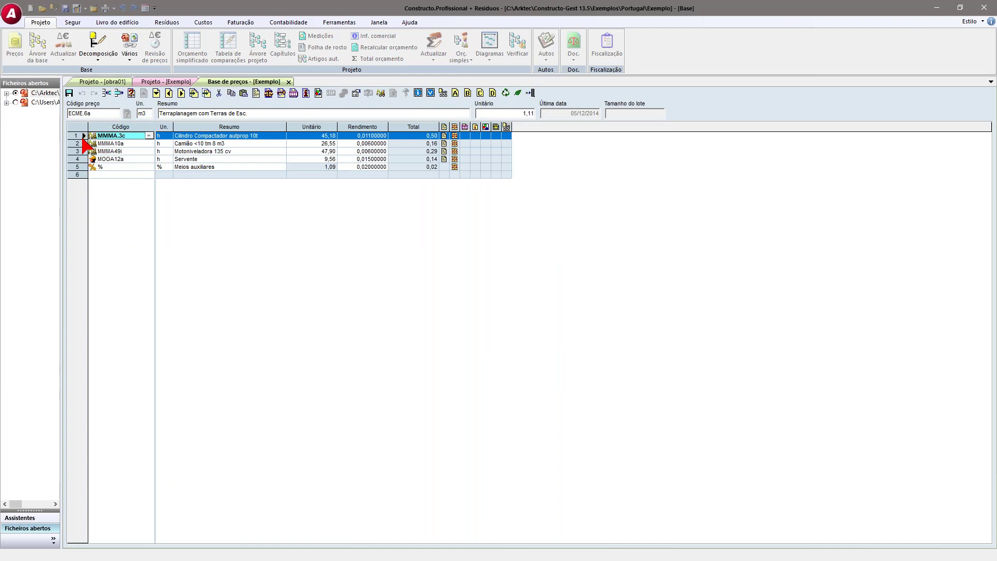
key("Delete")
key("Delete")
left_click(79, 137)
key("Delete")
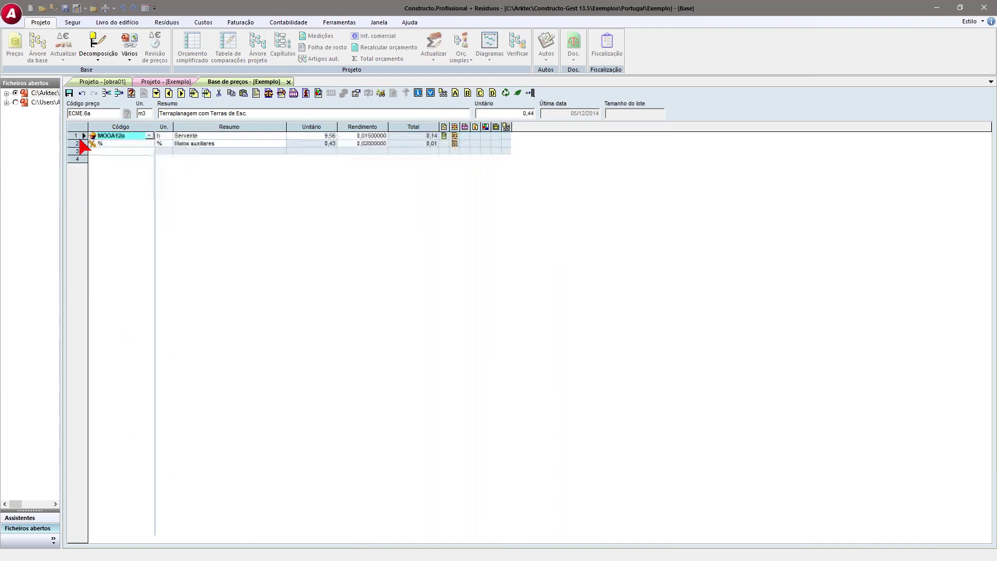
- Set the yield of the Servente component in price ECME.6a to 0,2
left_click(369, 136)
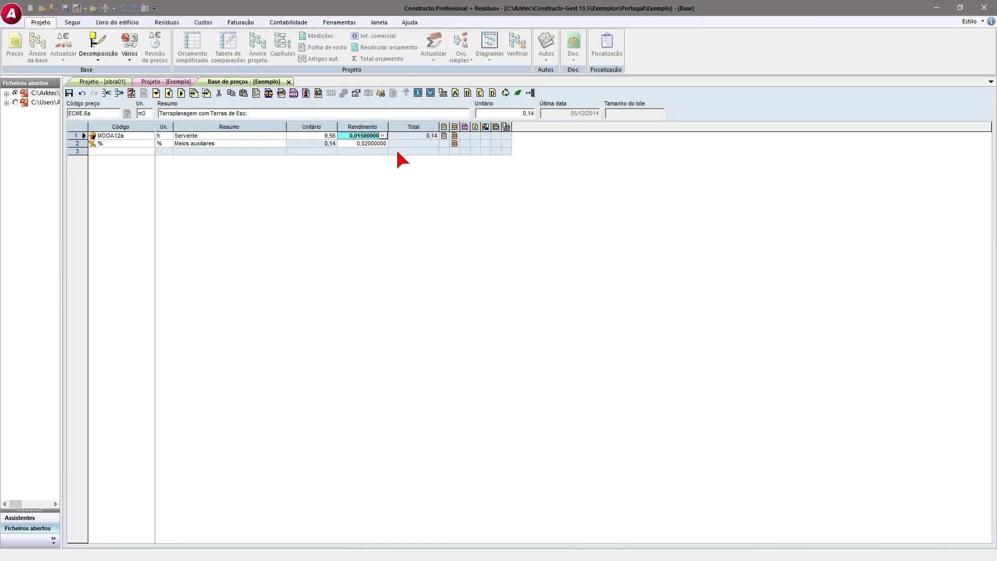
key("BackSpace")
type(",2")
key("Return")
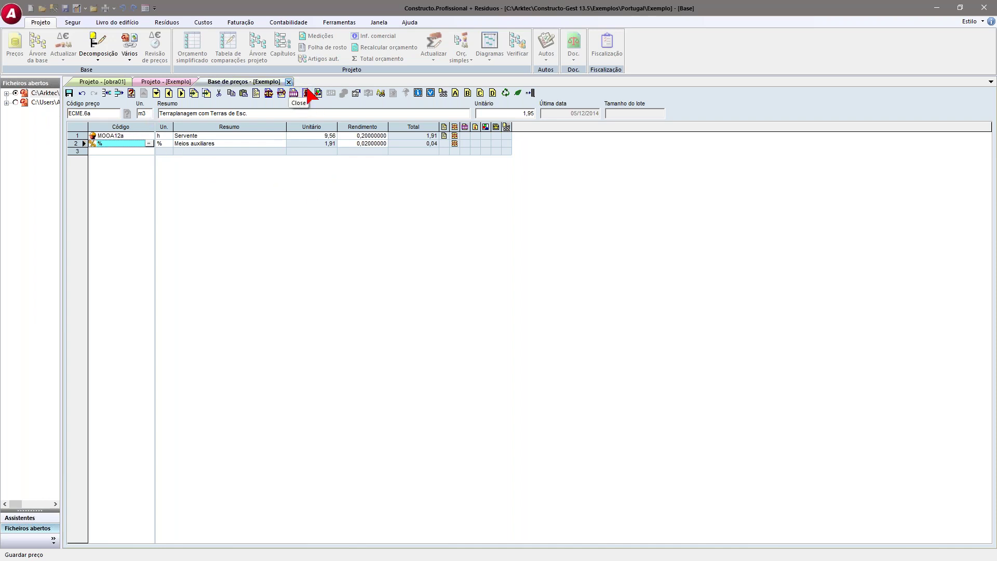
- Save the price changes and enable alternative decompositions and alternative measurement lines in the Exemplo options, using A for both
left_click(356, 95)
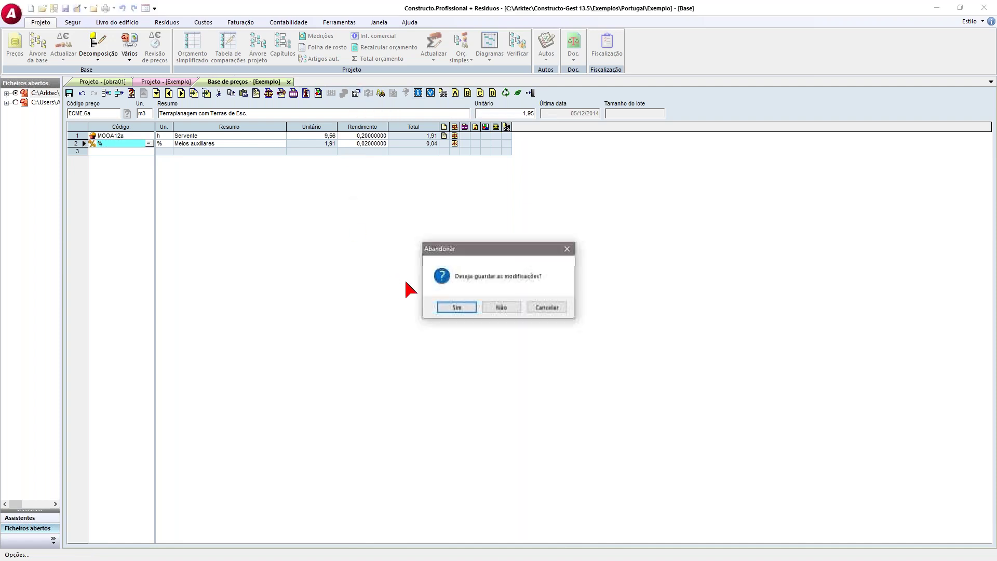
left_click(457, 310)
left_click(426, 270)
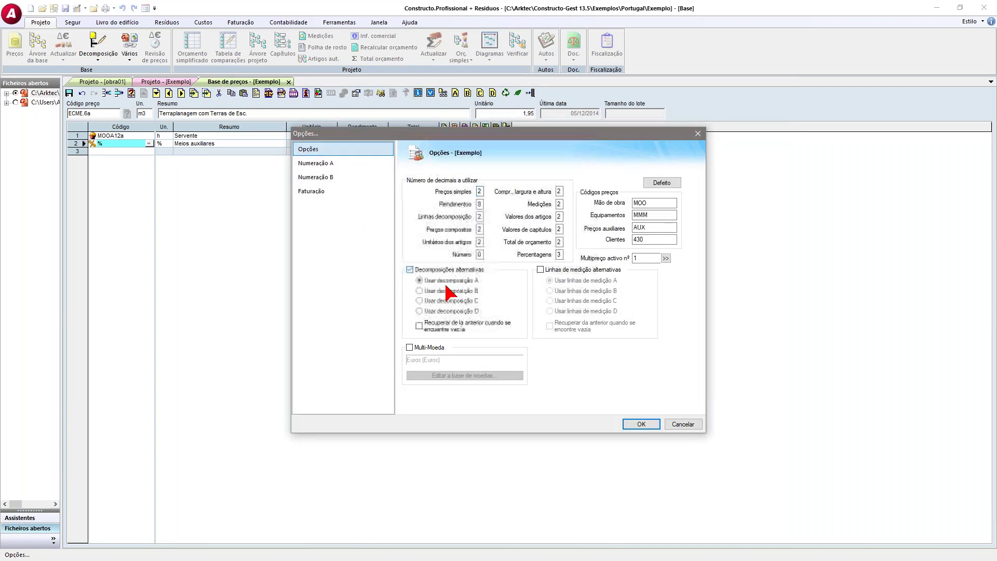
left_click(567, 270)
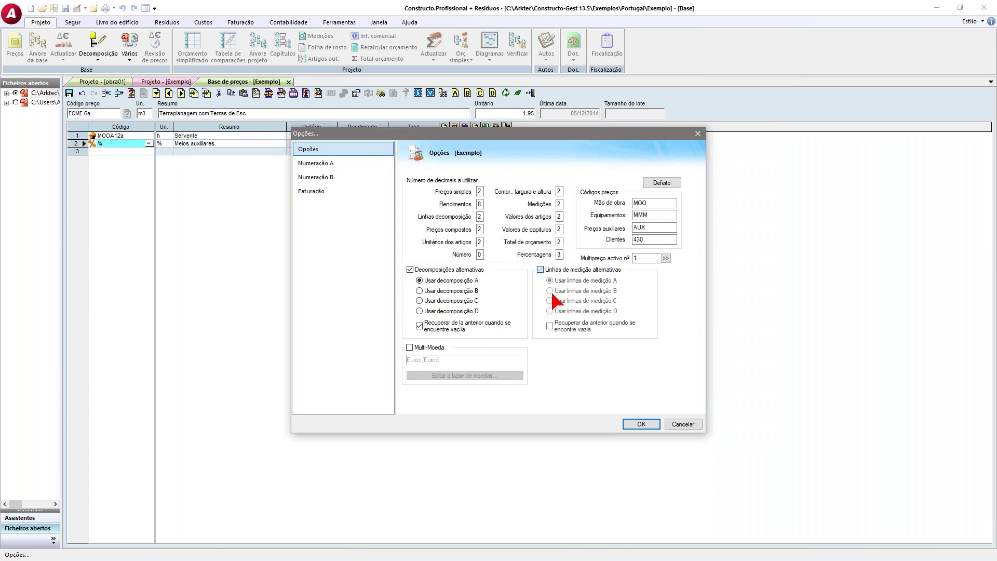
left_click(641, 424)
left_click(495, 307)
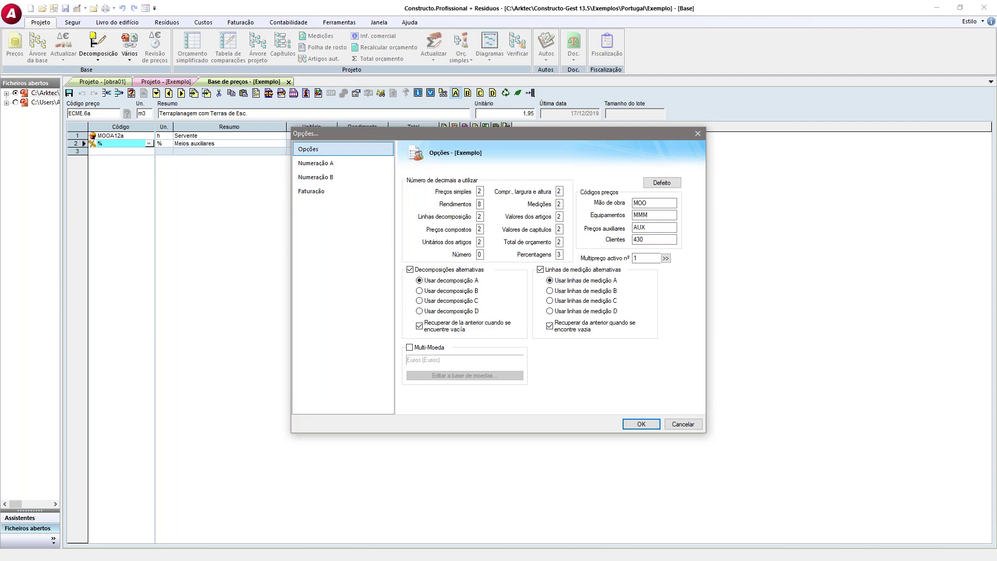
left_click(628, 421)
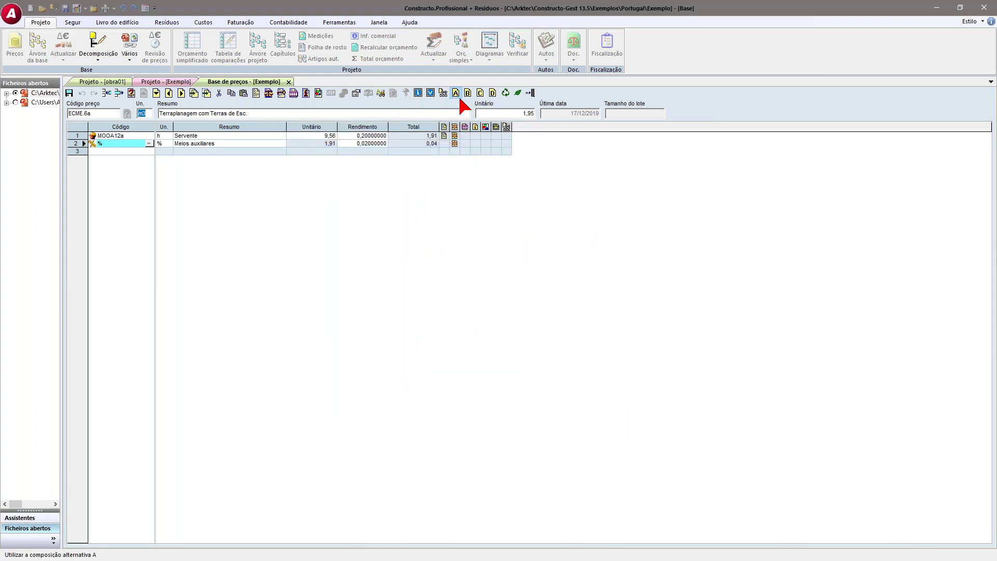
- Save price ECME.6a and open the measurement lines of article 010203
left_click(69, 94)
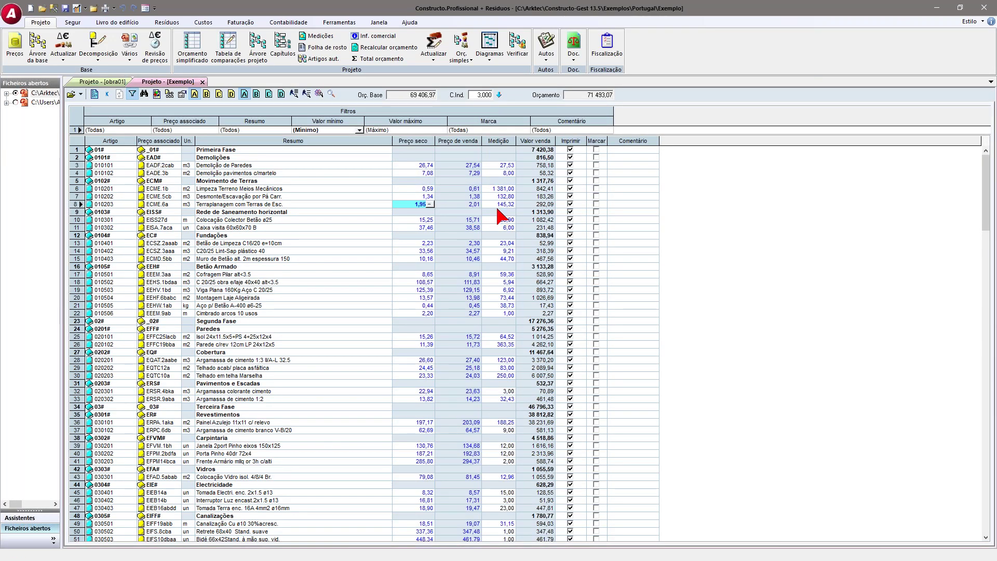
left_click(496, 204)
left_click(511, 205)
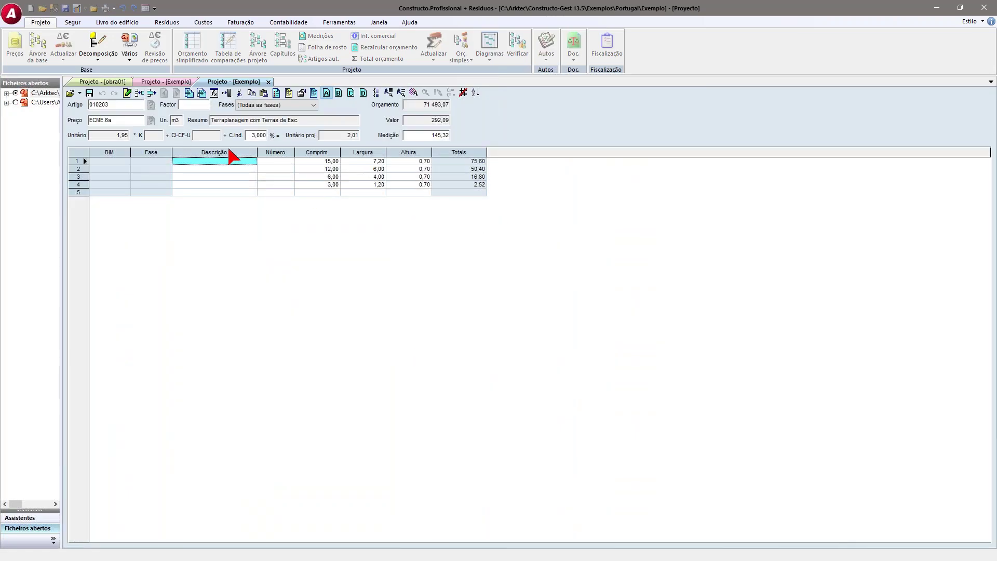
- Add a measurement line to article 010203 with length 5, width 2 and height 0,2
left_click(329, 194)
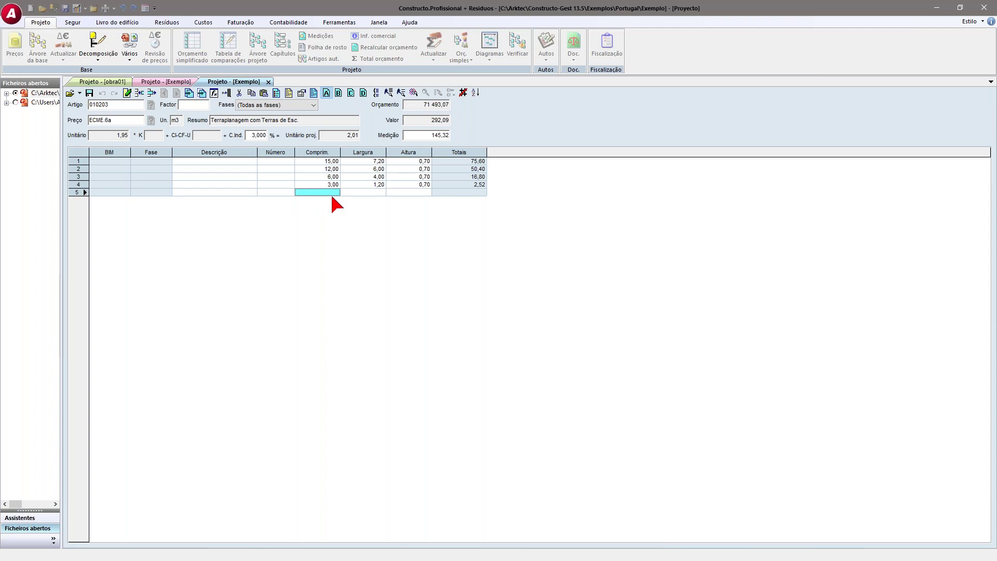
type("5")
key("Tab")
type("2")
key("Tab")
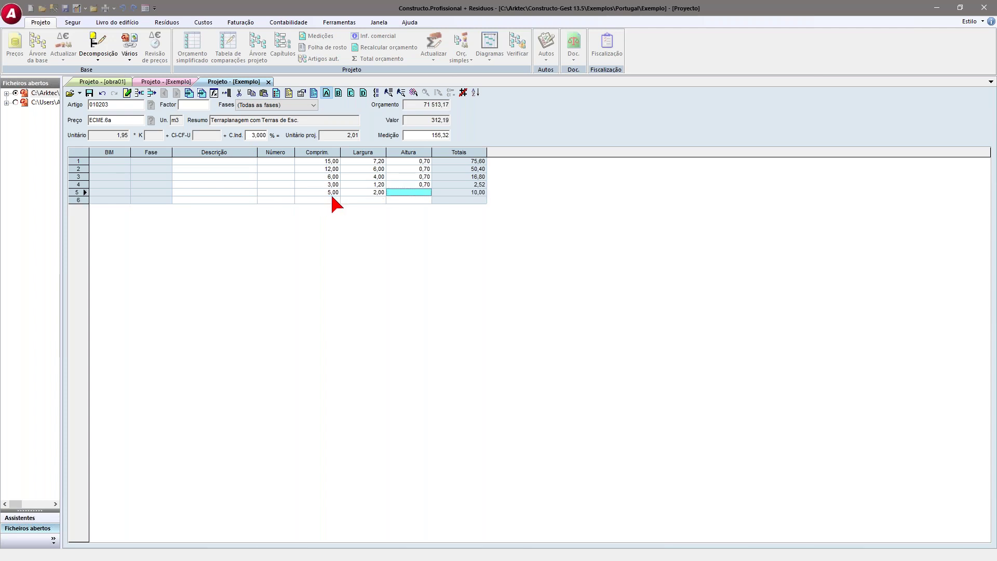
type("0,2")
key("Tab")
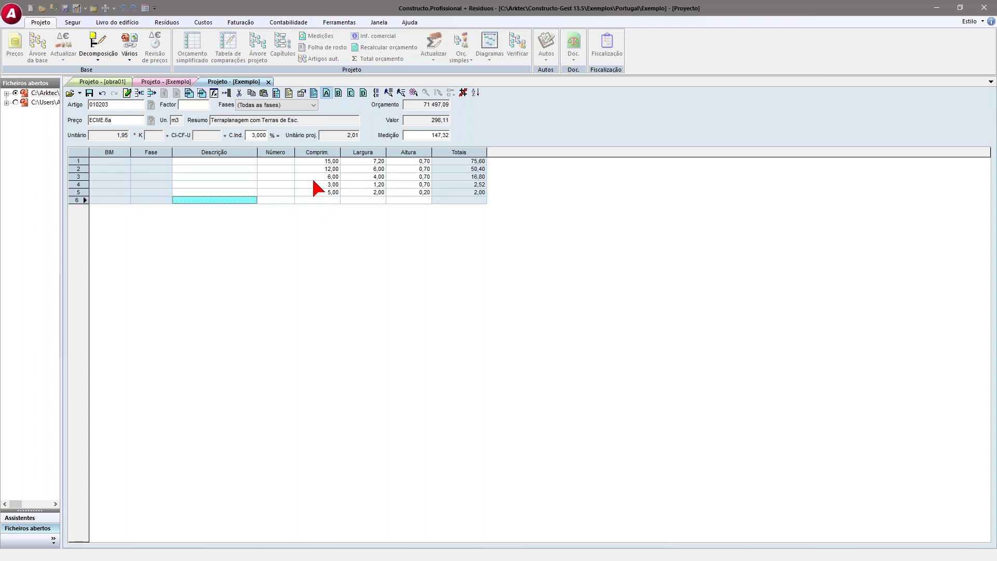
- Copy the dimensions of the fifth measurement line and delete them from alternative A
left_click(321, 192)
left_click_drag(338, 190, 433, 195)
key("ctrl+c")
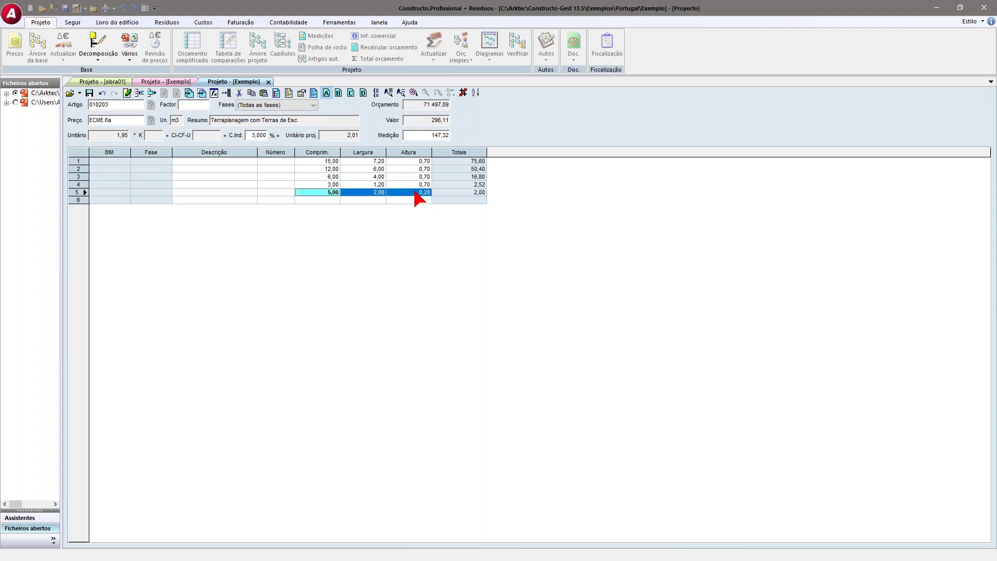
key("Delete")
- Switch to measurement alternative B and paste the copied dimensions into its fifth line
left_click(338, 92)
left_click(322, 188)
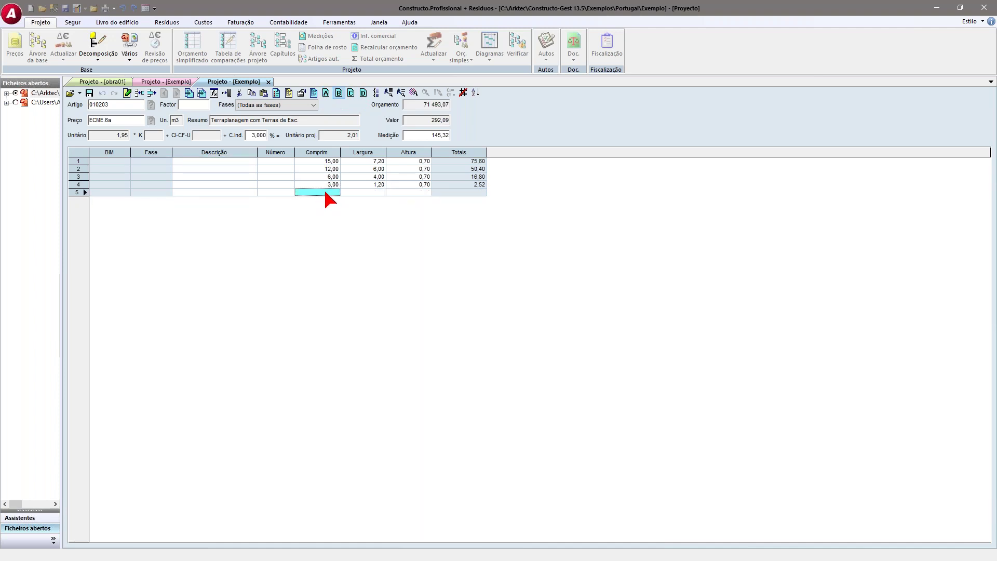
key("ctrl+v")
left_click(409, 199)
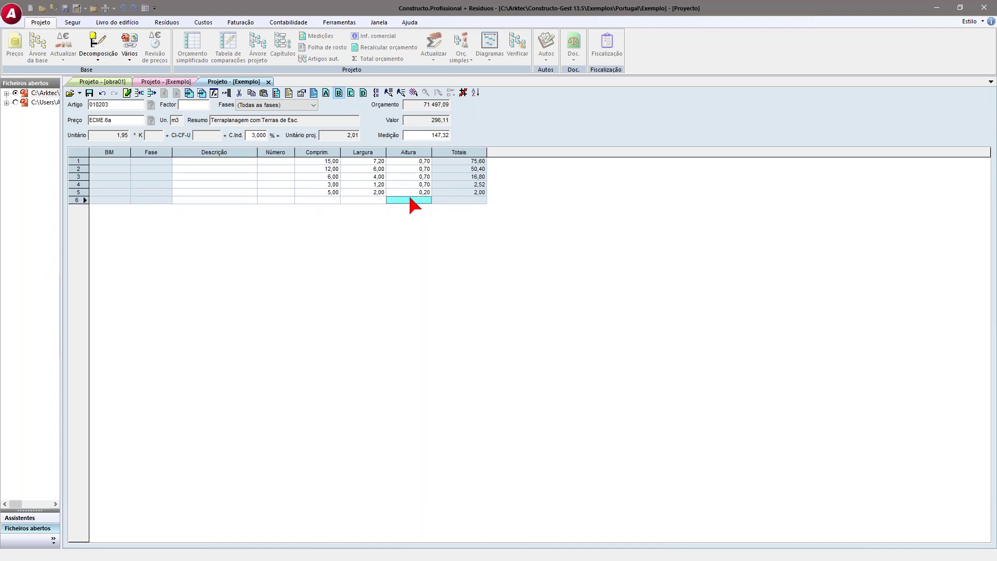
- Switch to measurement alternative A and back to B, and save the measurement of article 010203 with B active
left_click(326, 93)
left_click(467, 305)
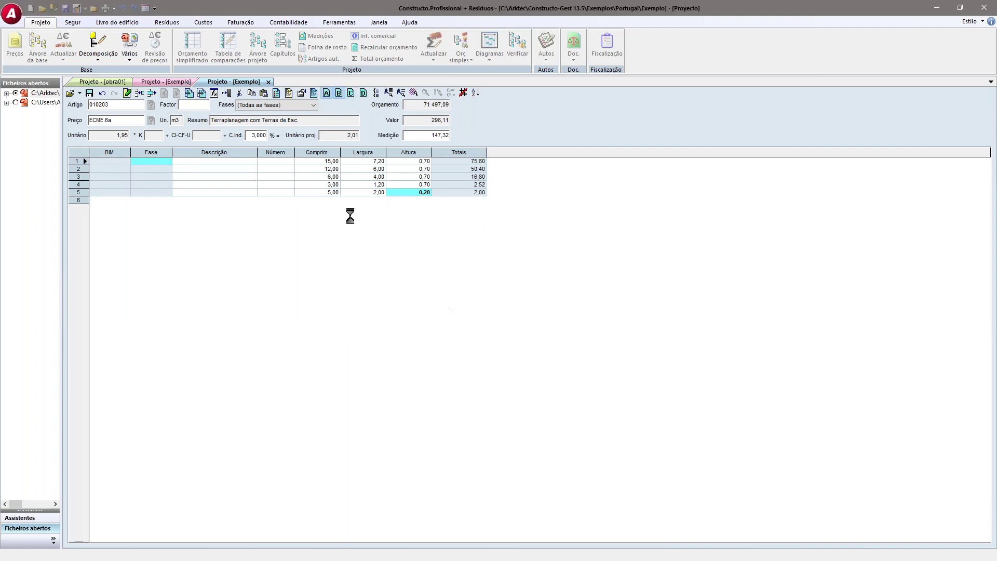
left_click(339, 93)
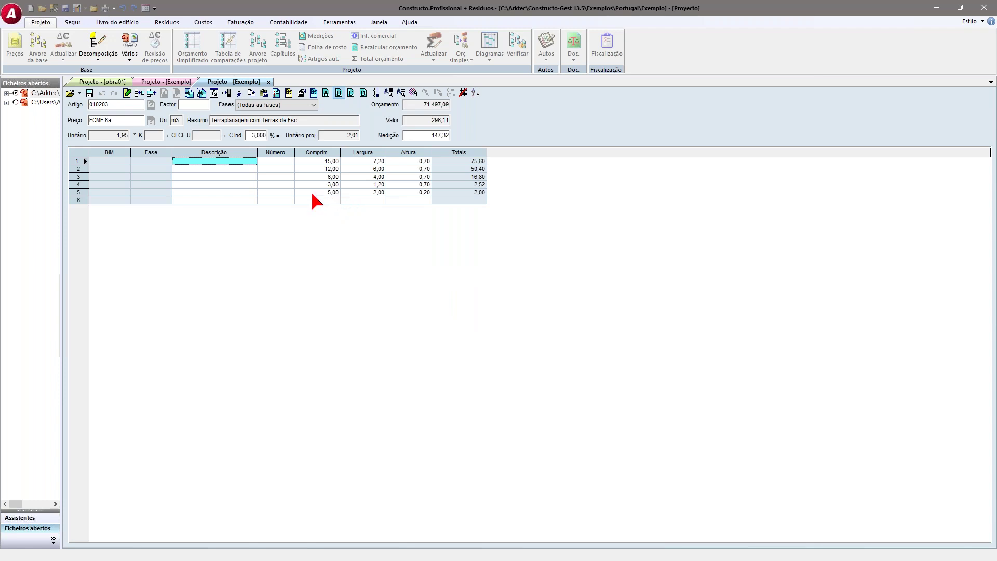
left_click(91, 95)
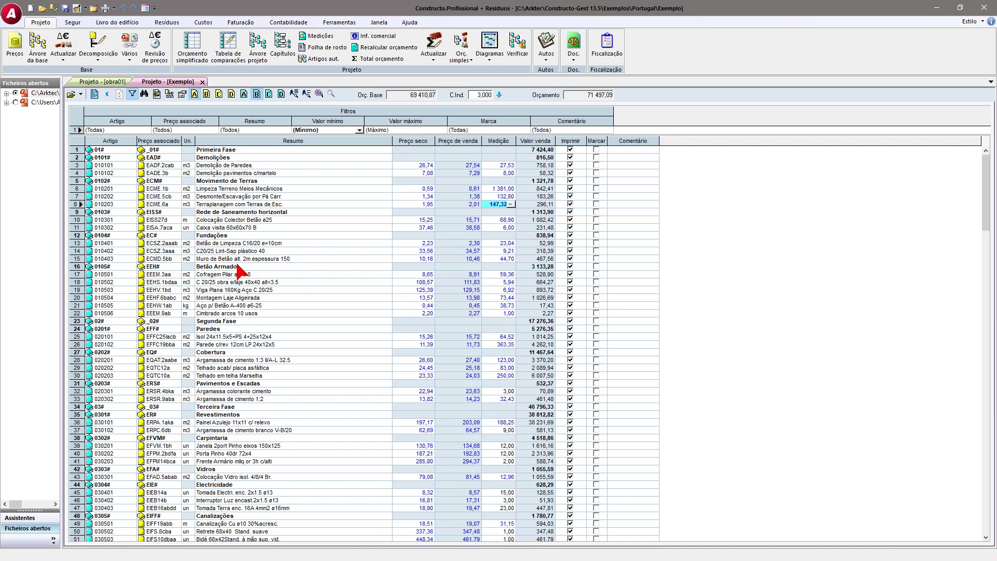
- Preview the Orçamento listing of the Exemplo project and open the logo file selection in its listing options
left_click(106, 8)
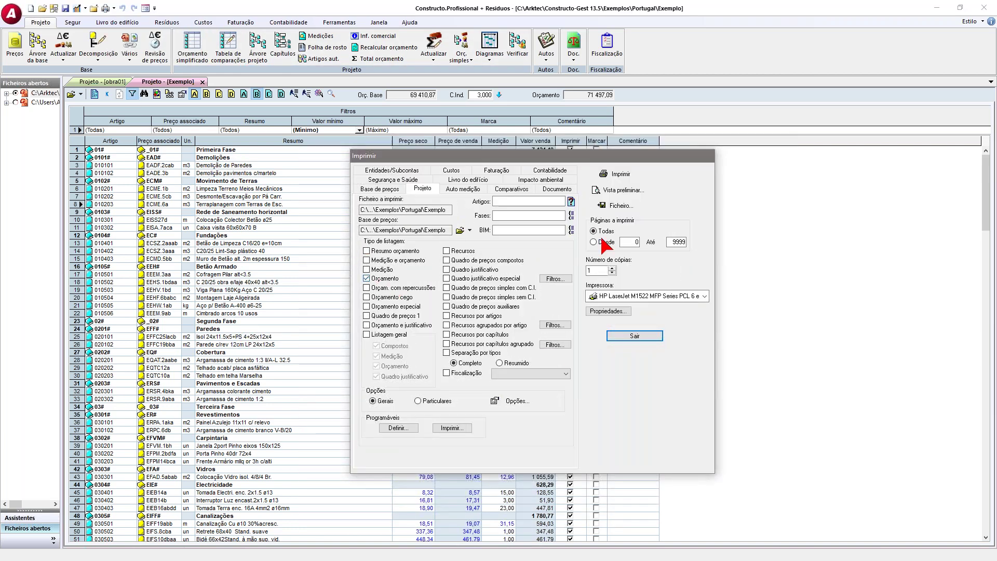
key("Return")
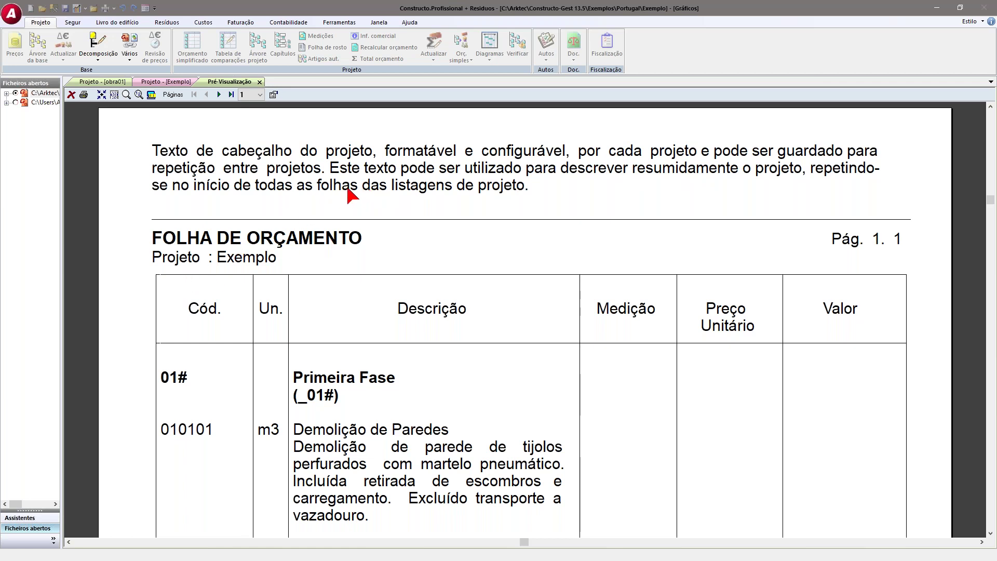
left_click(274, 94)
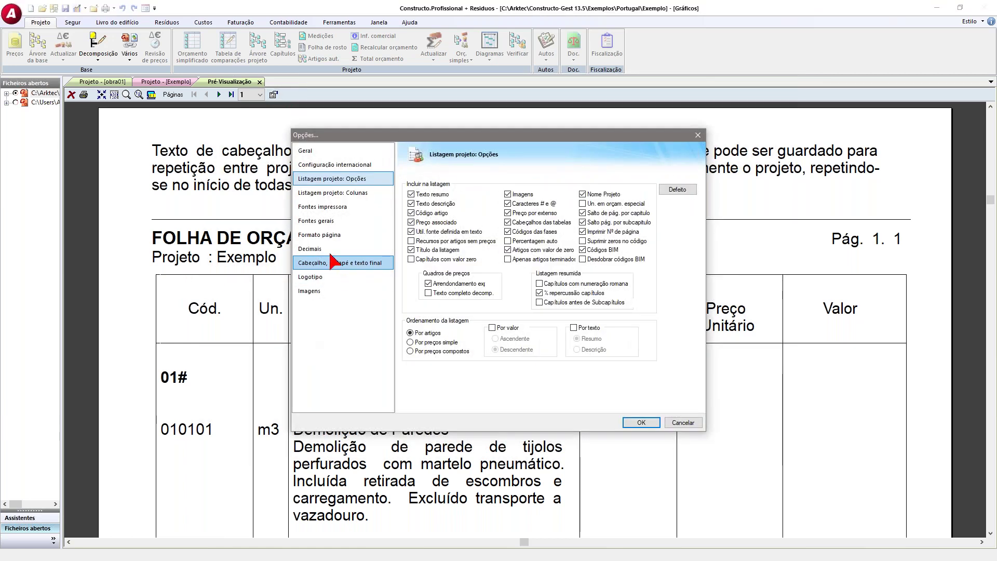
left_click(317, 277)
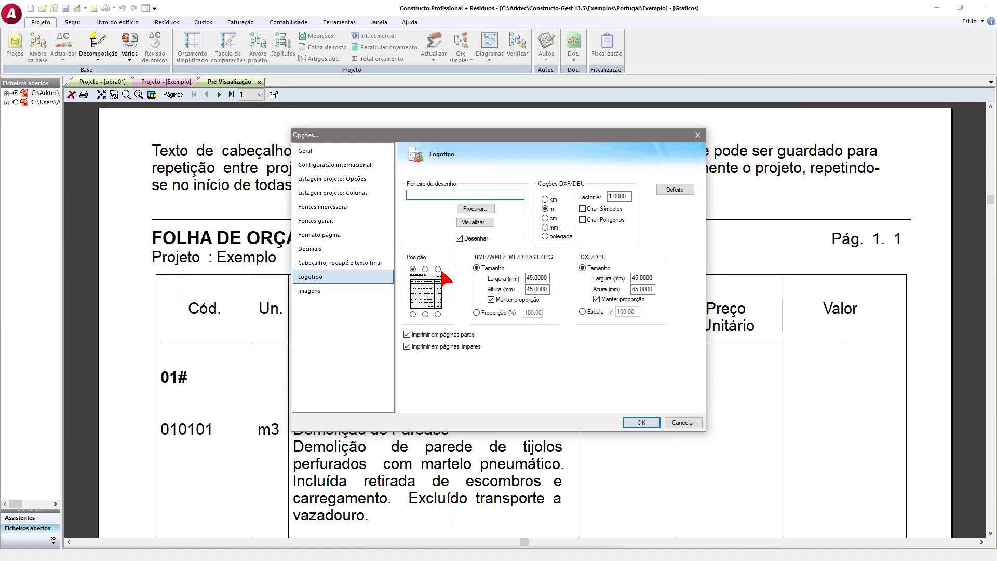
left_click(475, 209)
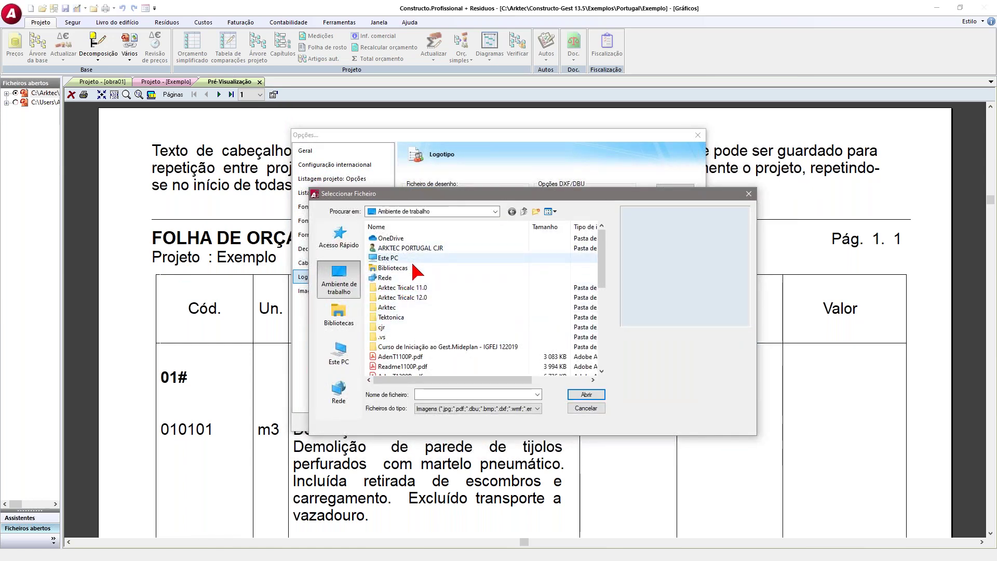
double_click(389, 307)
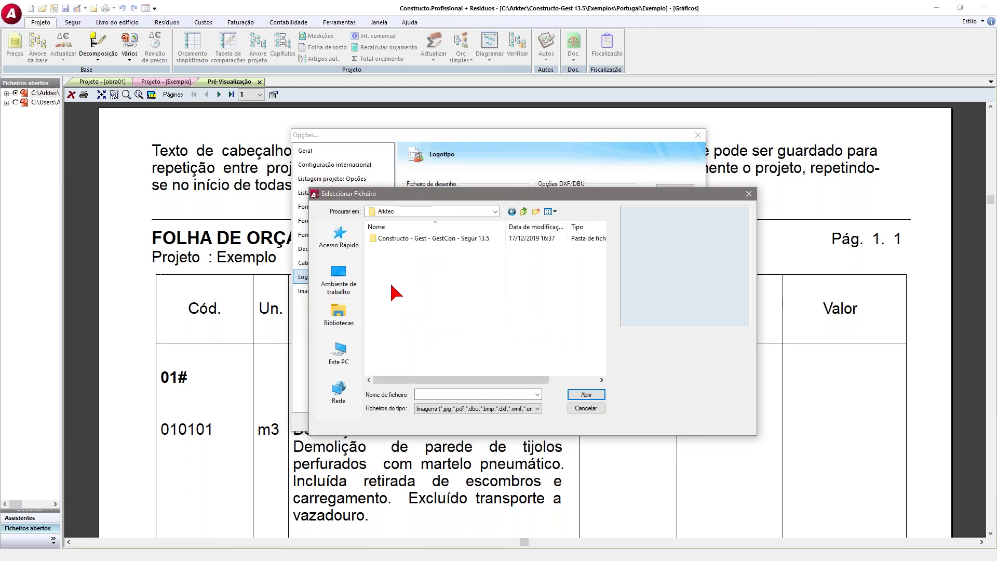
left_click(401, 239)
left_click(403, 239)
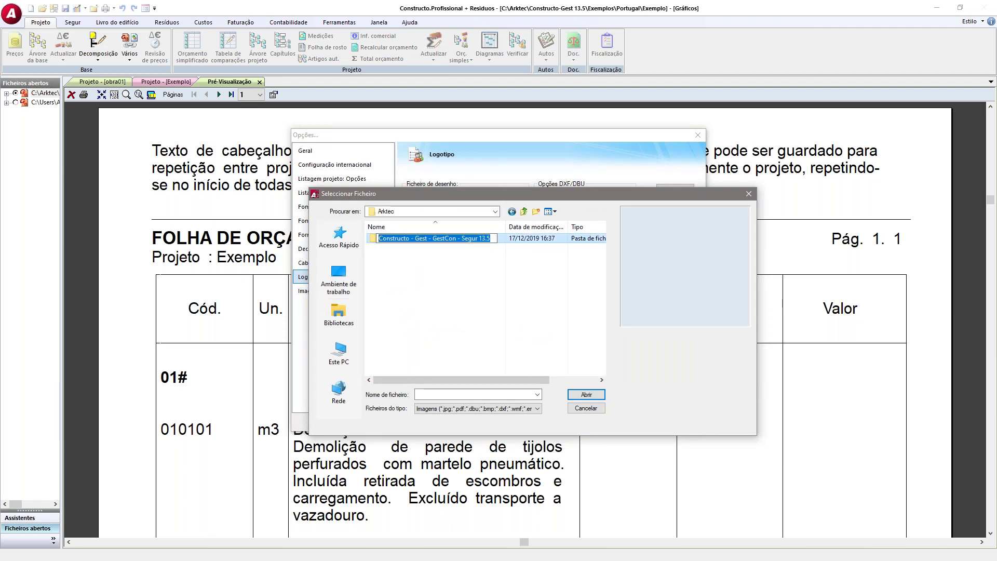
left_click(373, 243)
double_click(373, 239)
- Load Logo Arktec 01.jpg from C:\Arktec\Constructo-Gest 13.5\Imagenes as the listing logo, placed in the page's upper-right corner
left_click(495, 211)
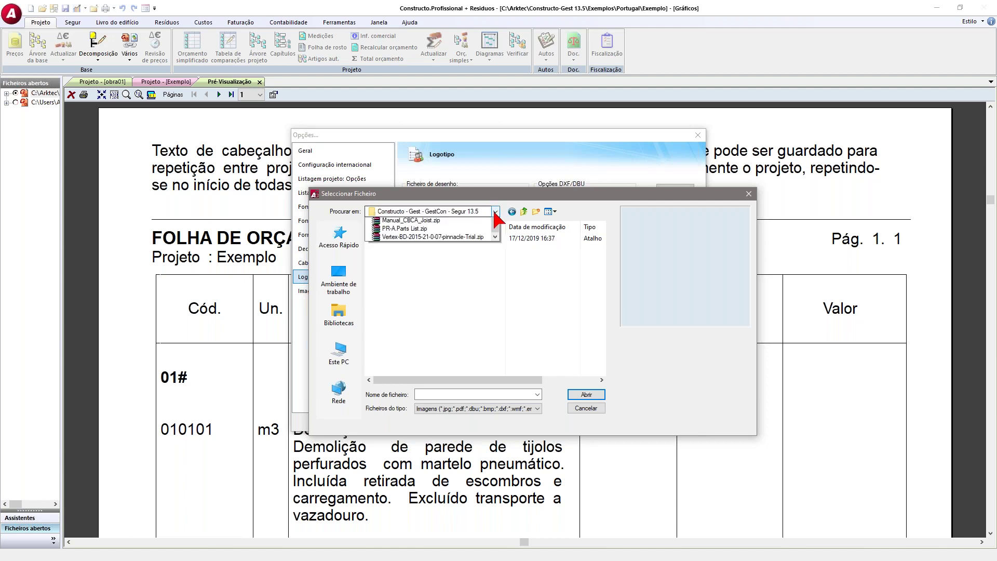
left_click(496, 283)
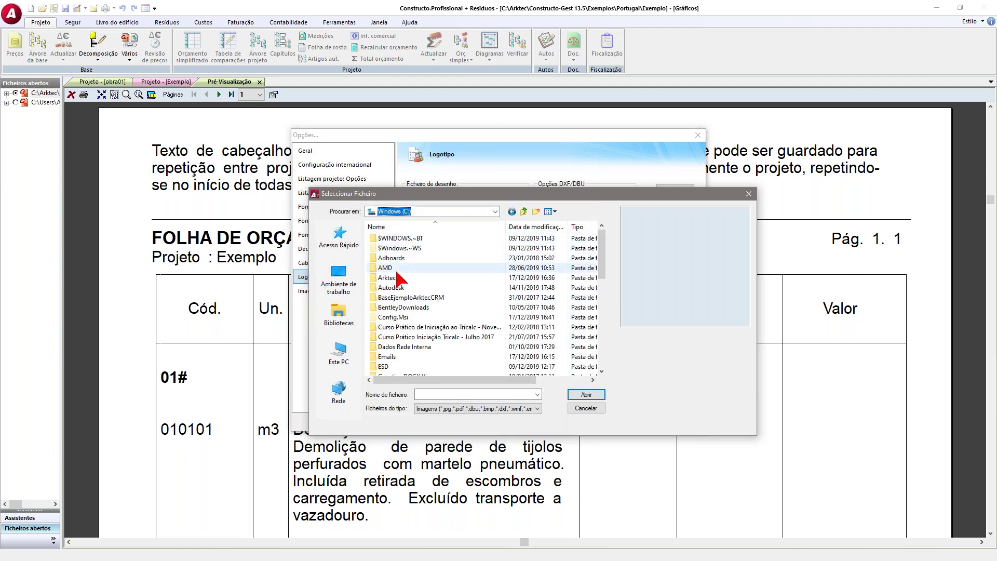
double_click(397, 276)
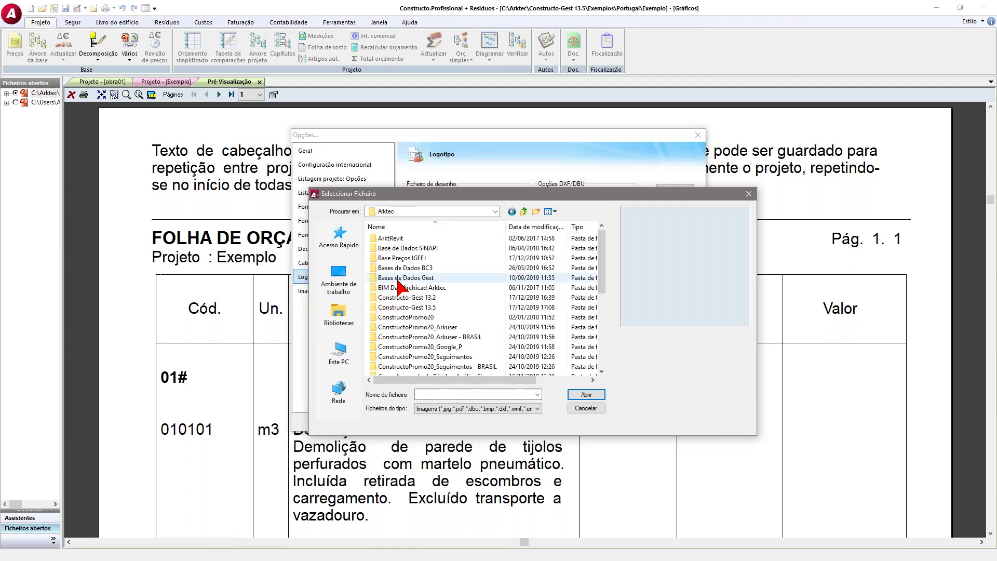
double_click(418, 308)
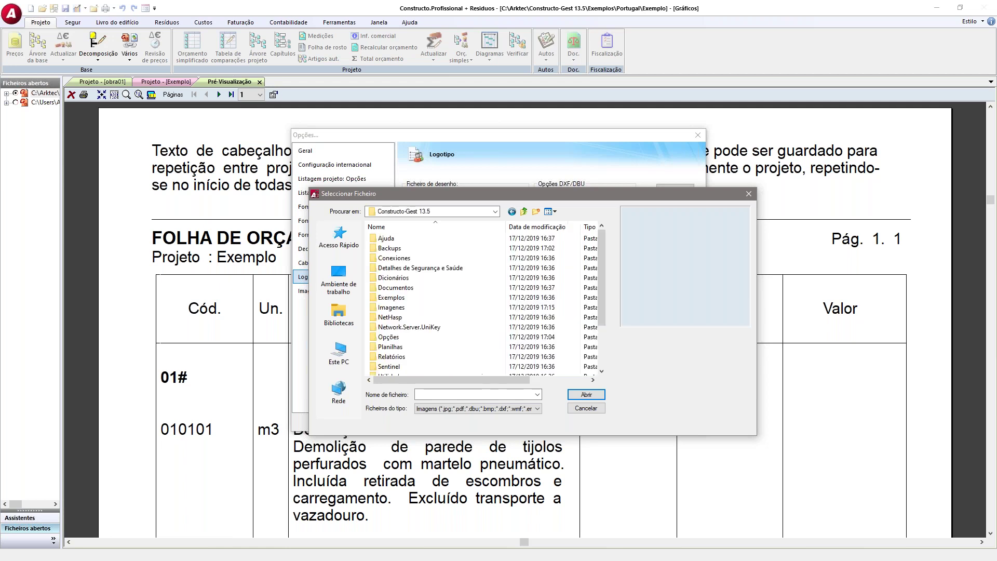
double_click(398, 307)
scroll(602, 351, "down", 3)
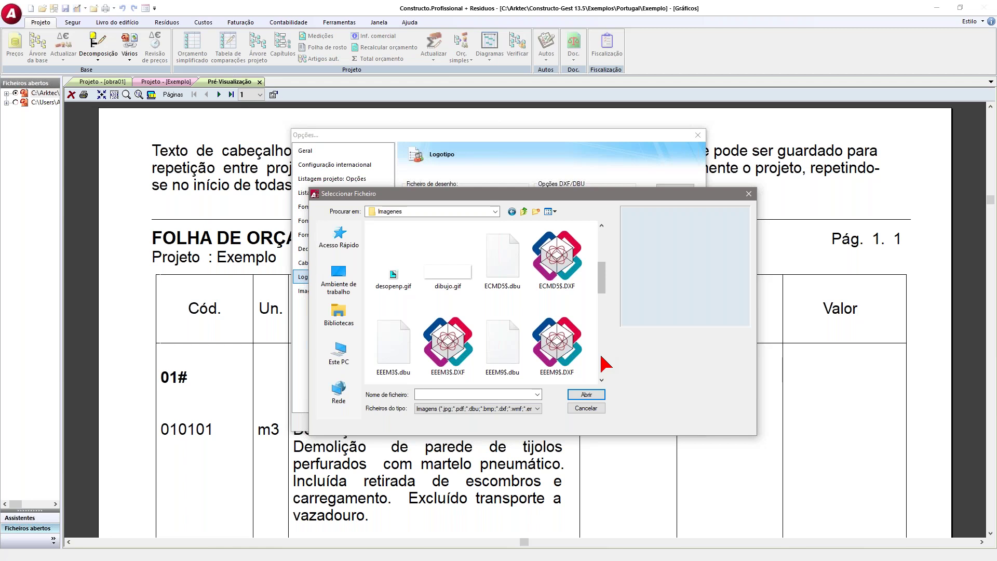
scroll(601, 359, "down", 5)
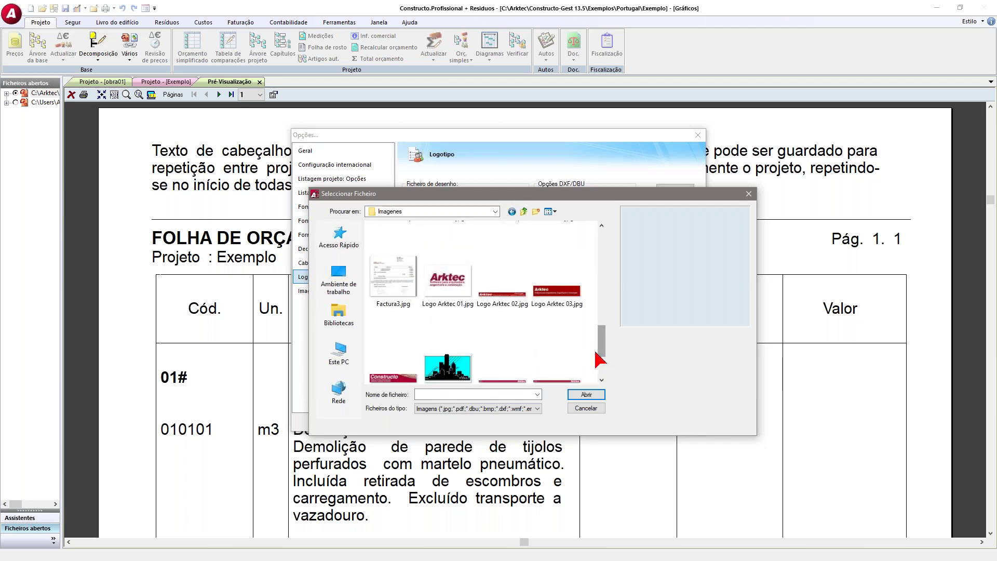
left_click(448, 276)
left_click(601, 397)
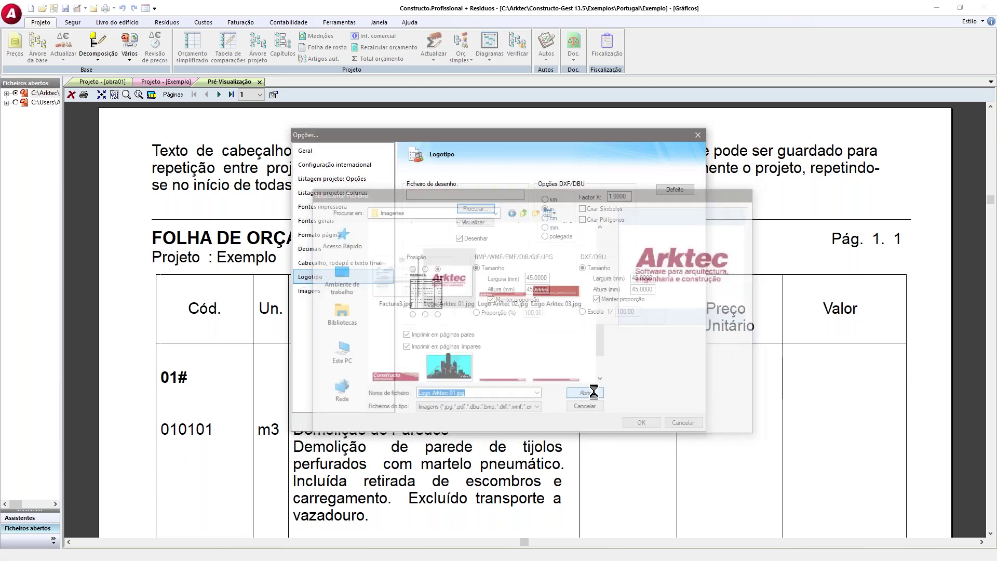
left_click(535, 279)
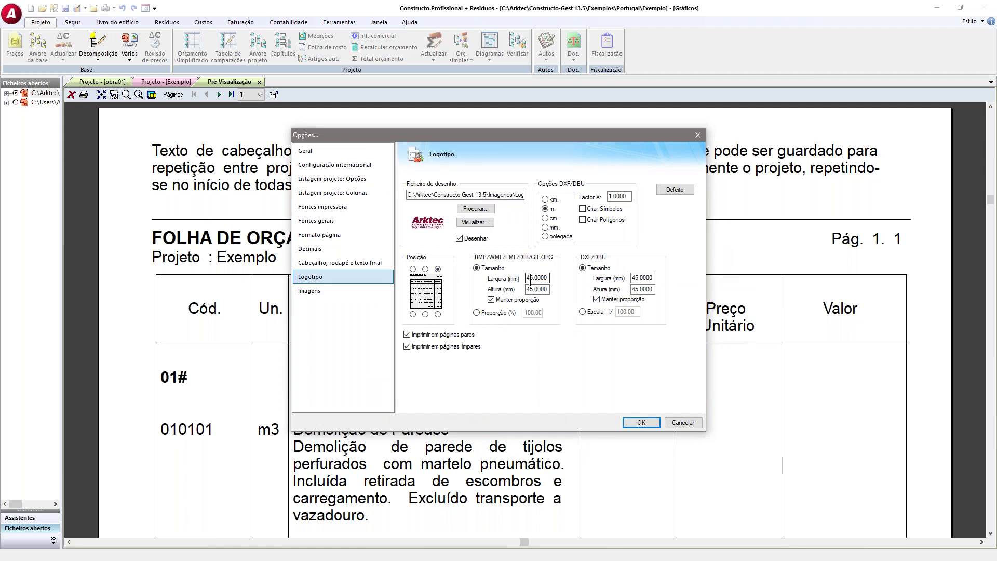
- Set the general header to ARKTEC PORTUGAL, the footer to RODAPE DA PAGINA and the last-page text to CONDIÇÕES DE CONTRATO
left_click(385, 263)
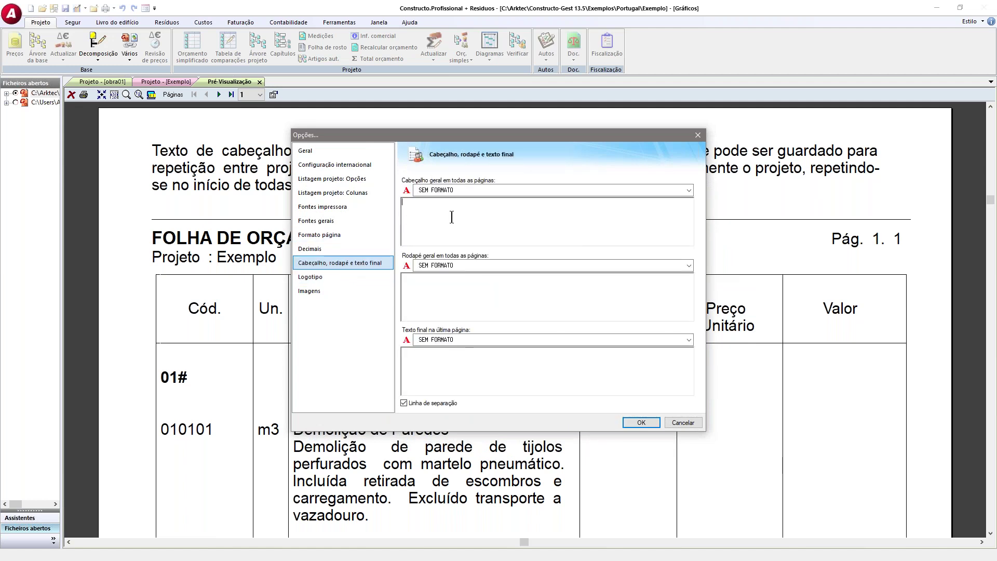
left_click(454, 222)
type("ARK")
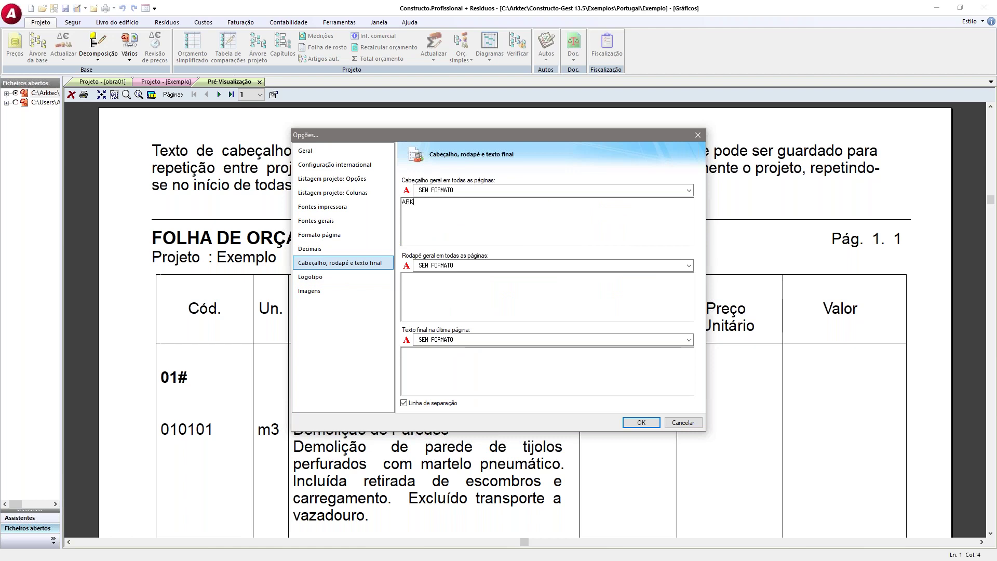
type("TEC PORTUGAL")
type("GINA")
left_click(473, 367)
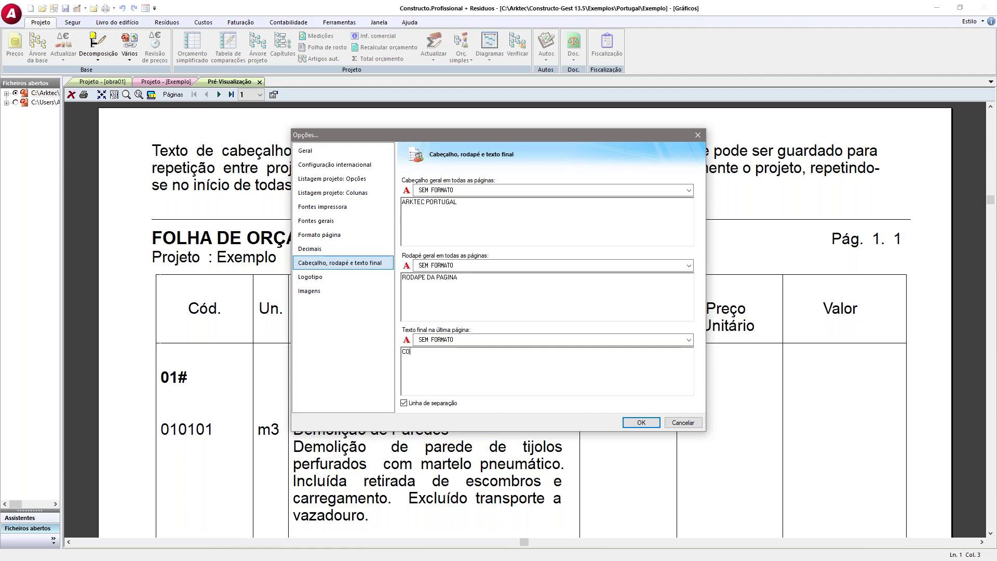
type("CONDIÇÕES DE CONTR")
type("ATO")
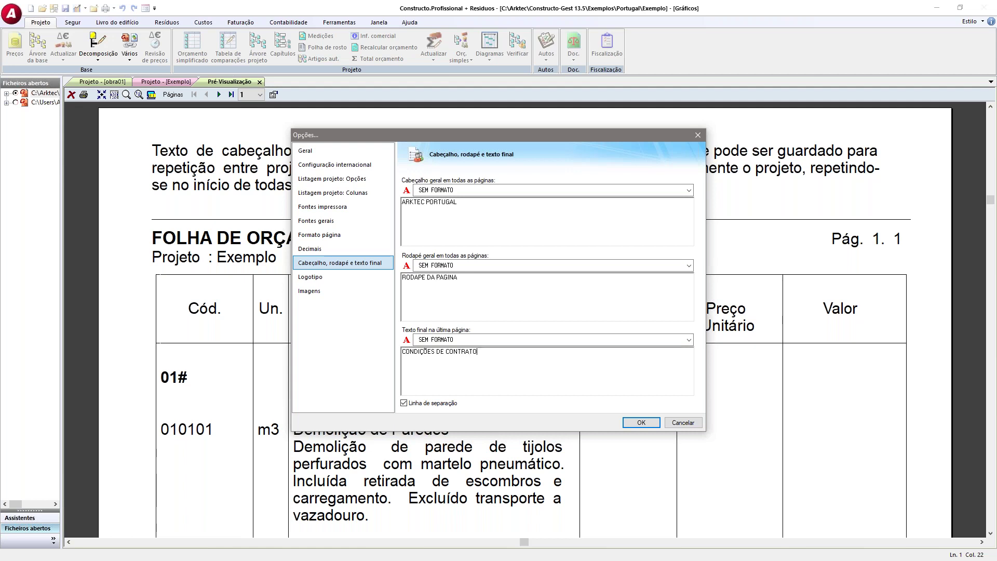
- Set the page format to 1/20, 2/20, 3/20 page numbering and 2 pto. exterior lines
left_click(353, 250)
left_click(347, 235)
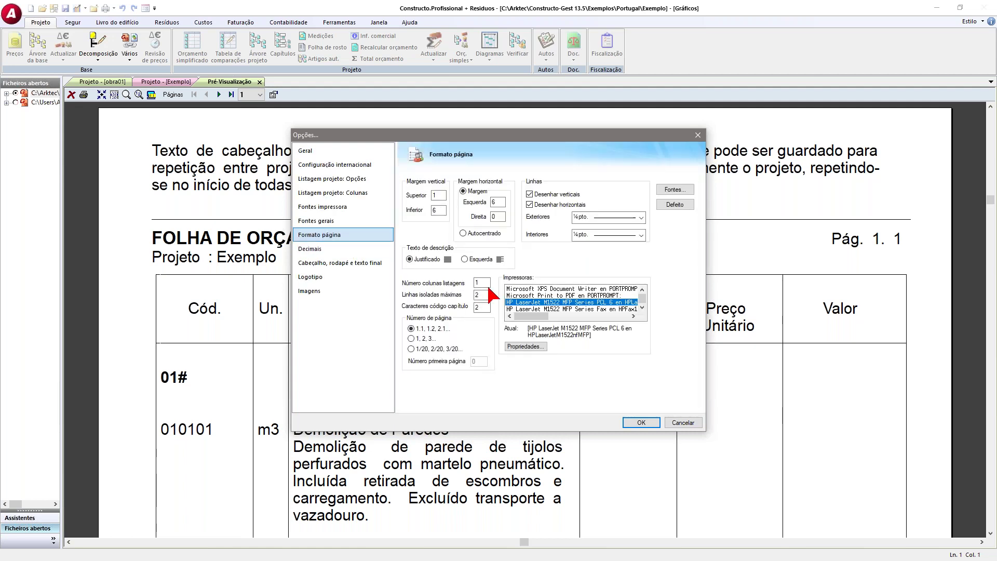
left_click(602, 218)
left_click(604, 259)
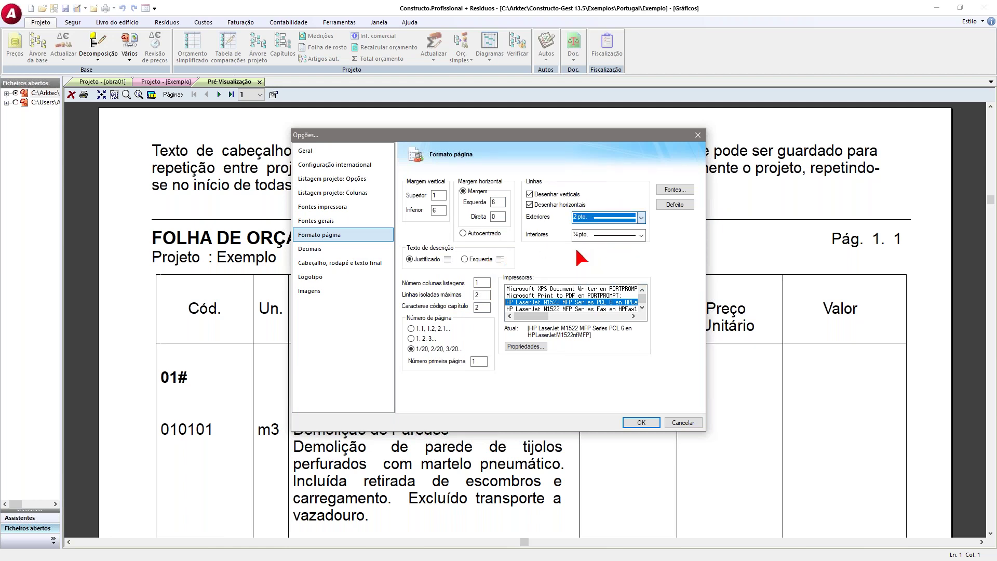
- Set the font type of the Valor column in the project listing to 2
left_click(327, 221)
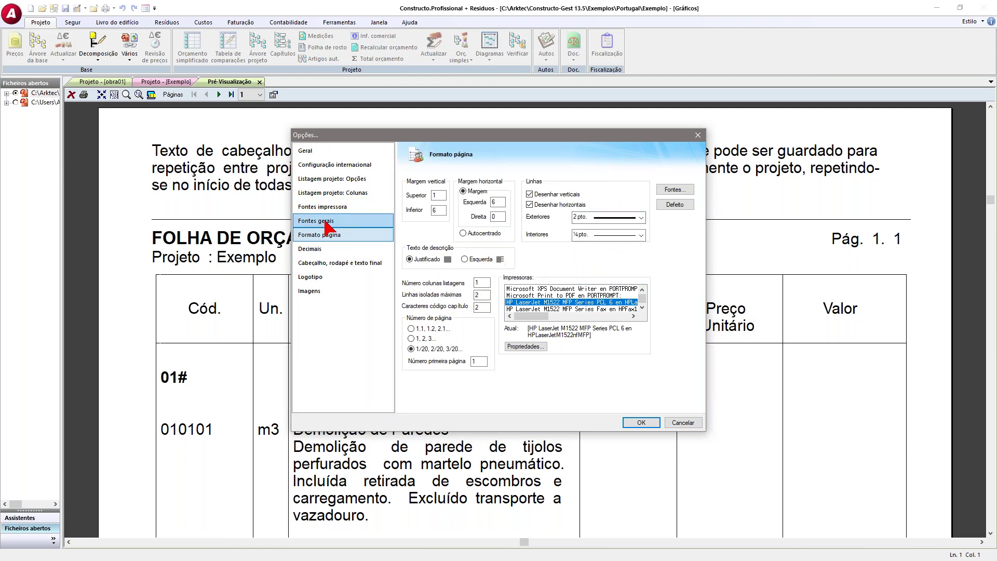
left_click(326, 208)
left_click(327, 195)
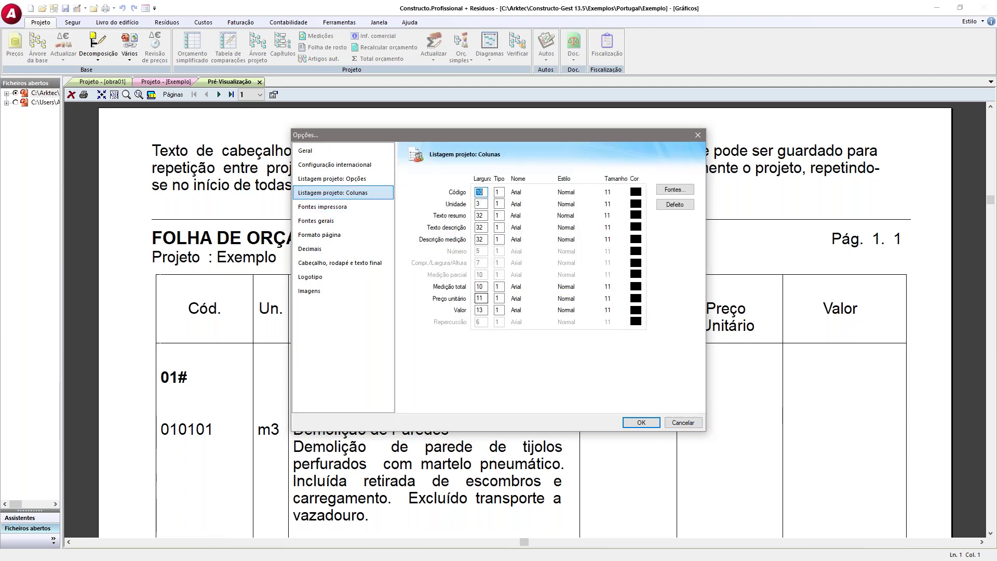
left_click(498, 310)
type("2")
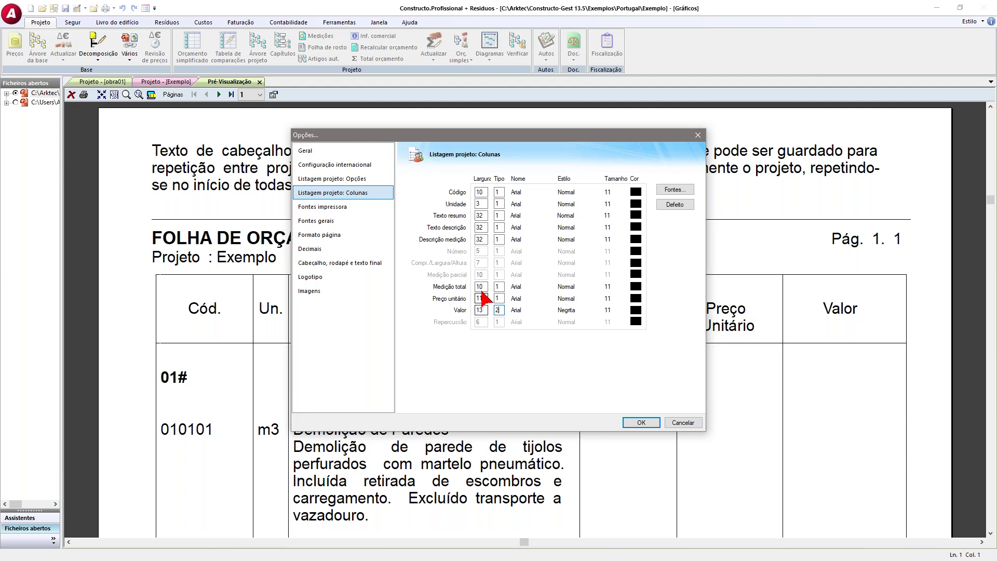
- Exclude summary text, article code, associated price, # and @ characters, and chapter and subchapter page breaks from the listing, and apply the options
left_click(356, 182)
left_click(530, 205)
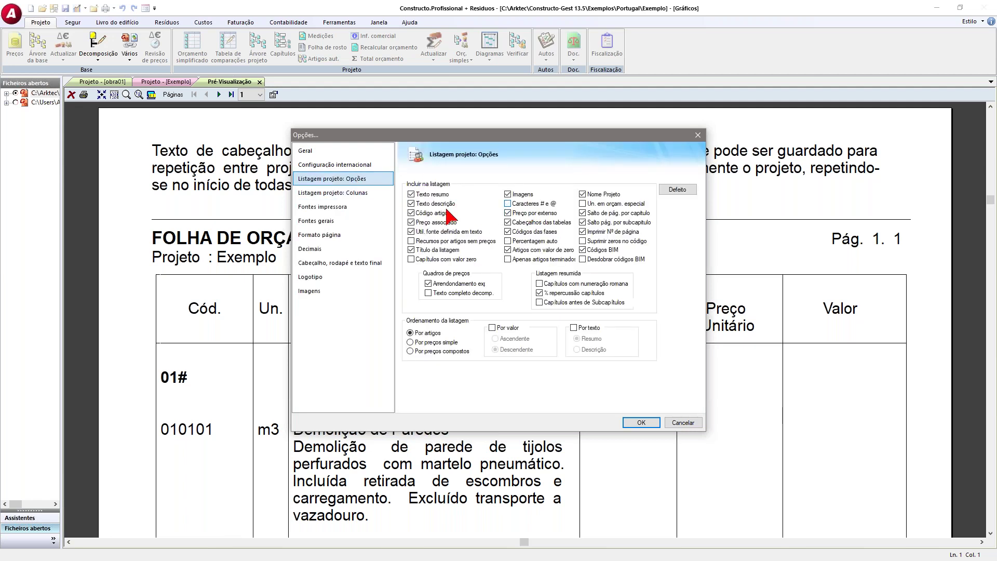
left_click(424, 196)
left_click(643, 422)
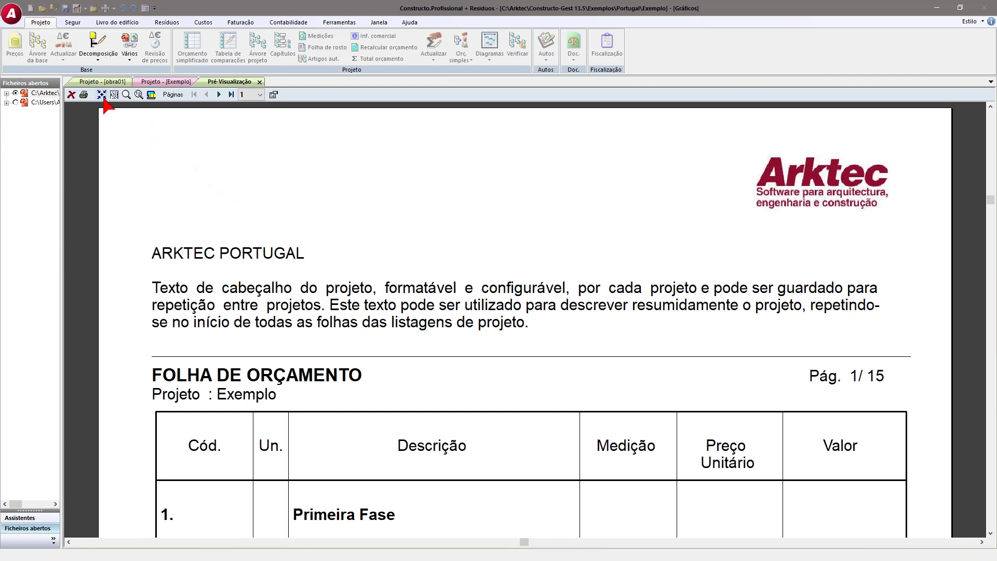
- Examine the first page of the previewed budget sheet, from its header and table down to the footer
left_click(102, 95)
left_click(126, 94)
left_click_drag(335, 161, 705, 484)
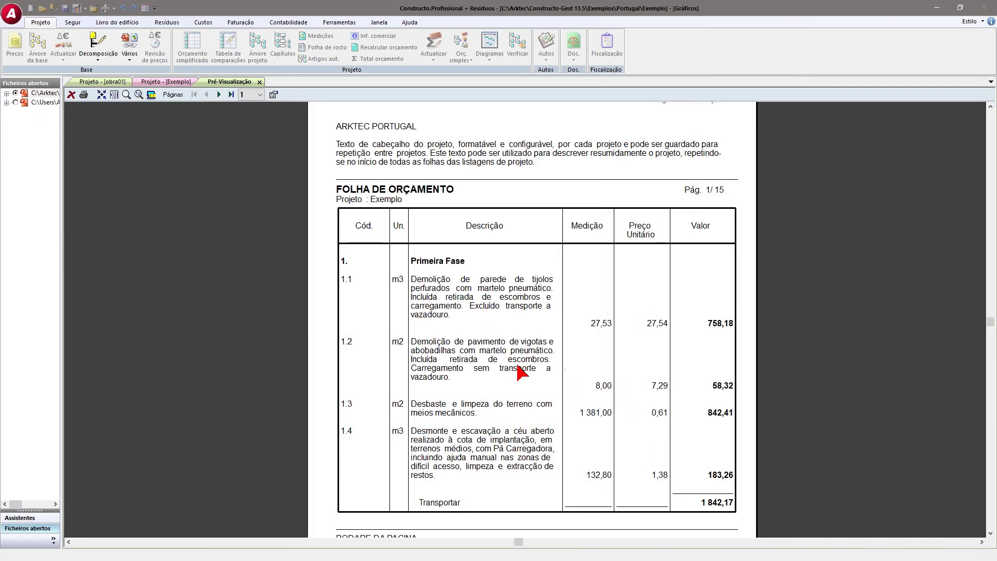
scroll(519, 370, "down", 1)
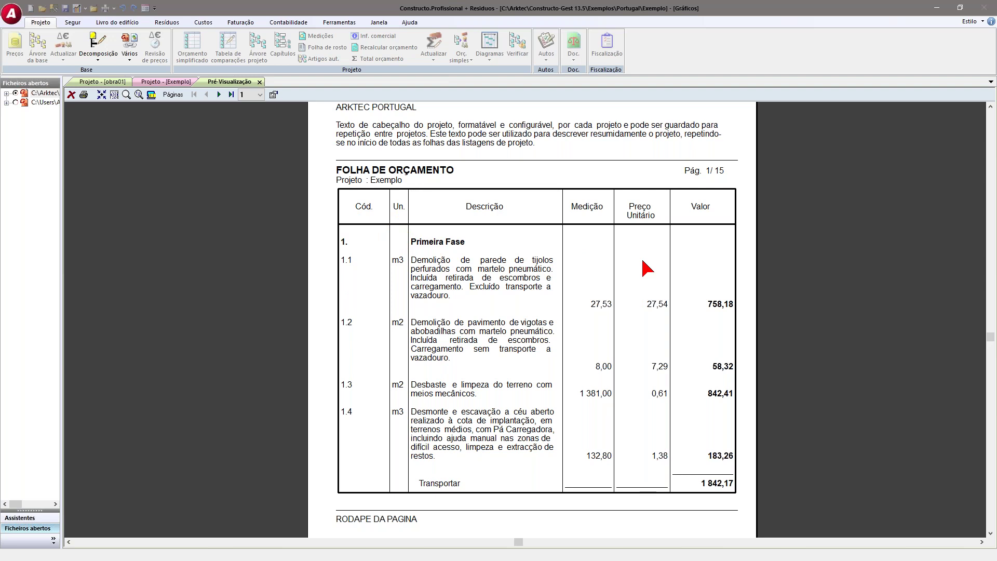
scroll(417, 214, "up", 1)
- Review the column, international, general and project listing options of the preview without applying changes
left_click(274, 95)
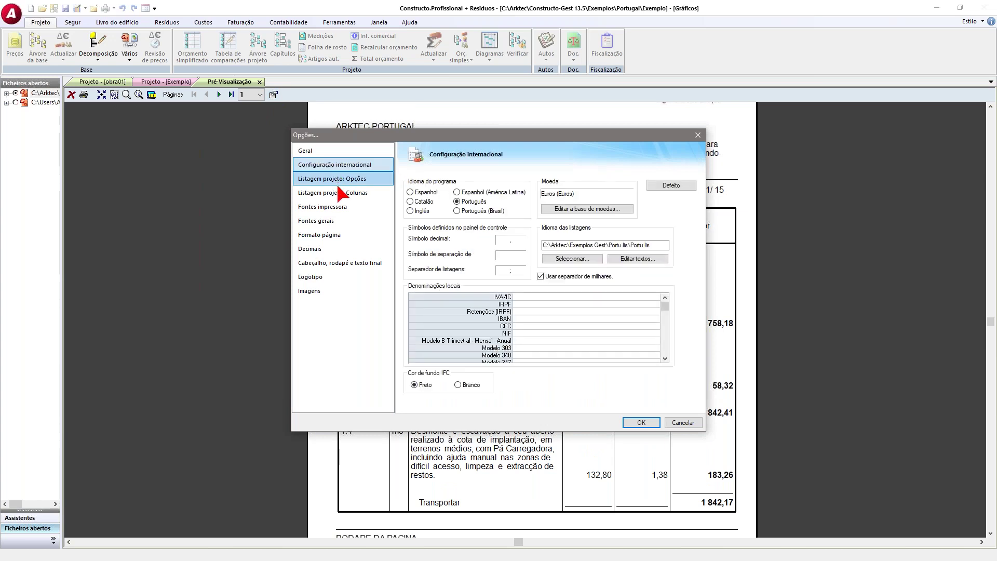
left_click(335, 194)
left_click(319, 164)
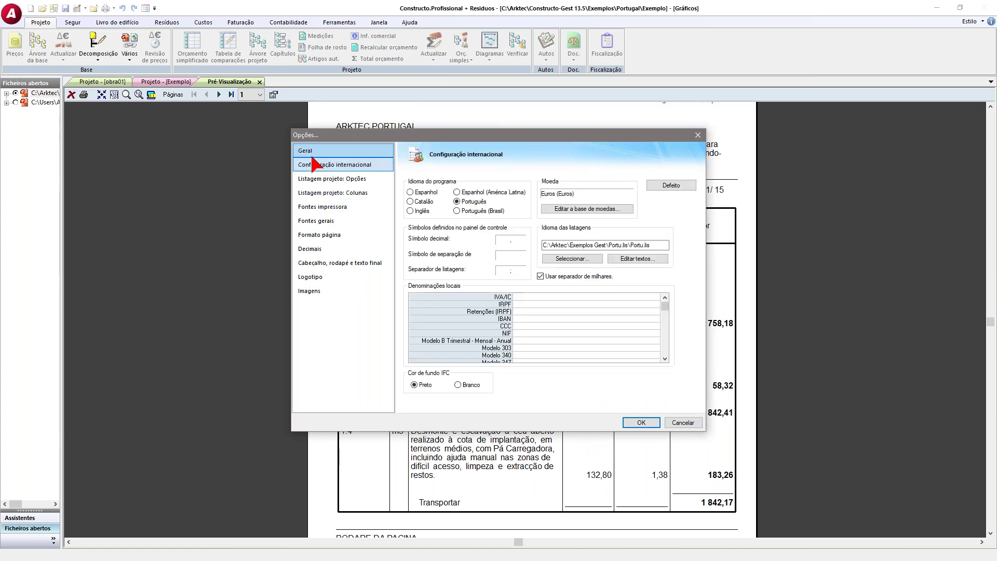
left_click(311, 154)
left_click(328, 179)
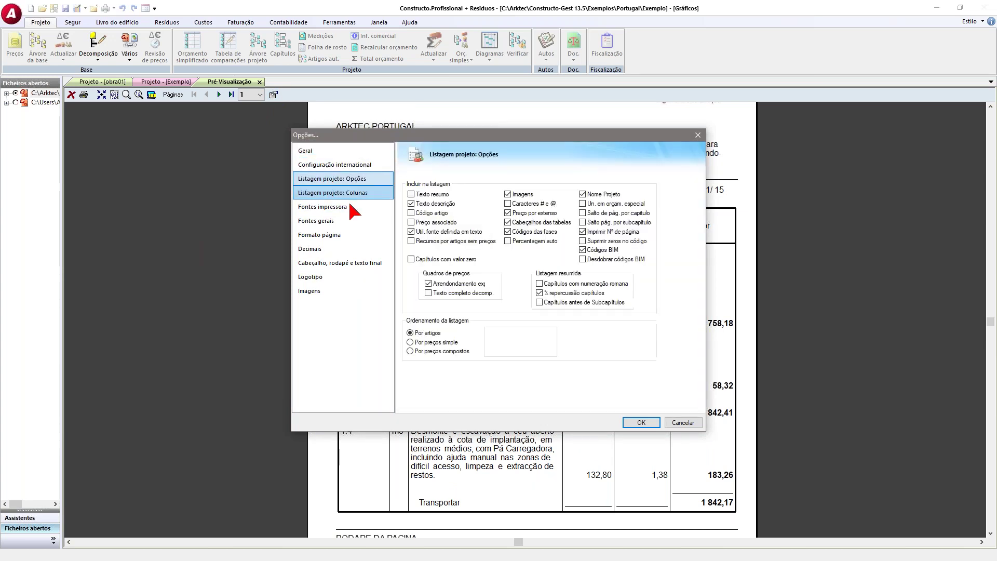
left_click(673, 423)
- Preview the Orçamento listing again and the Orçamento cego listing, closing each preview
left_click(71, 94)
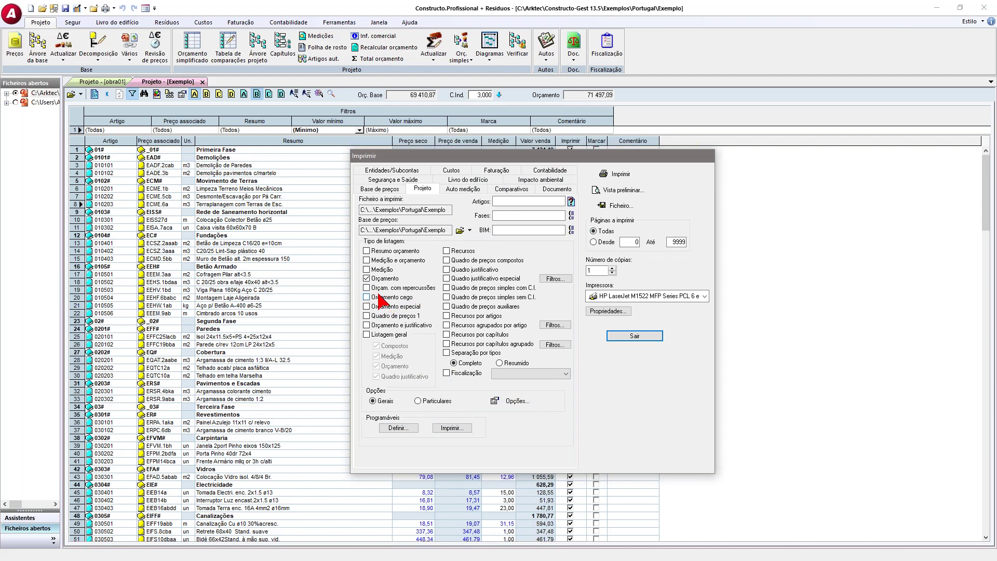
left_click(618, 173)
scroll(499, 278, "down", 5)
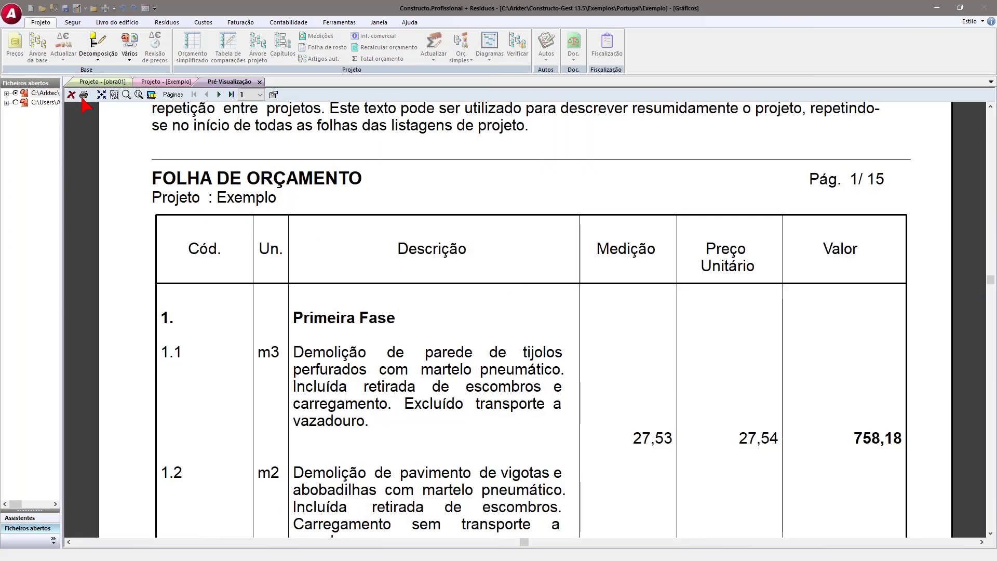
left_click(71, 95)
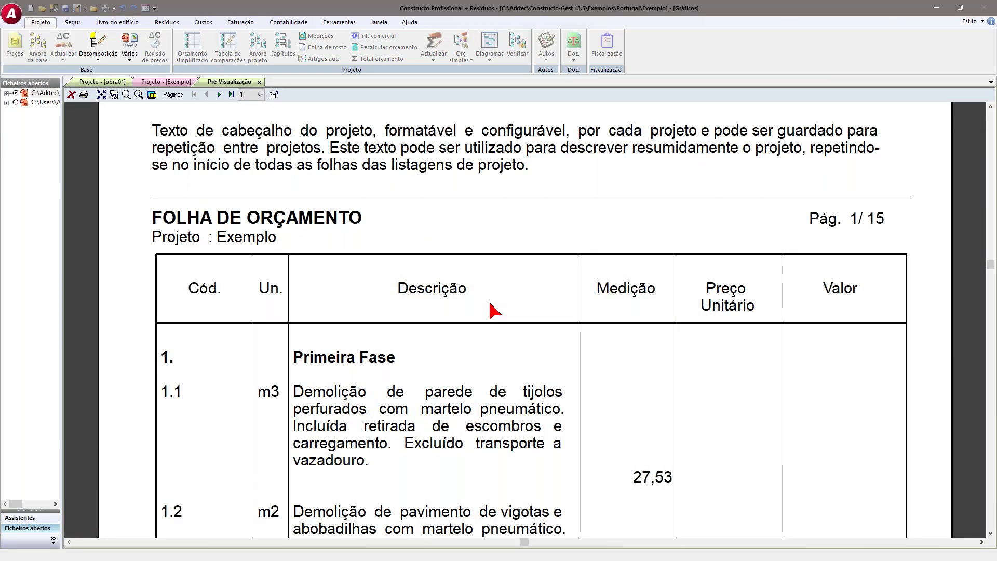
left_click(260, 82)
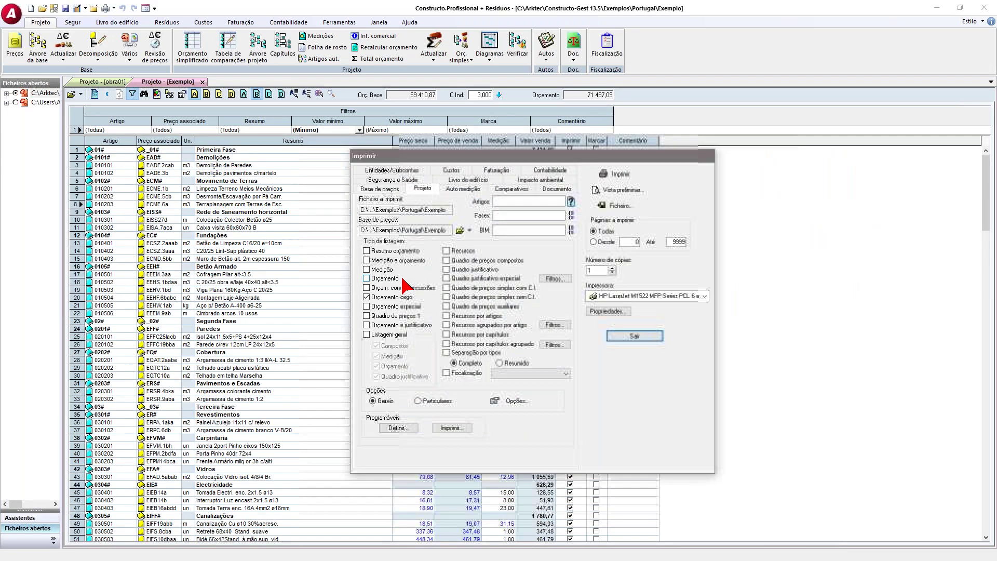
- Preview the Medição listing, examine the measurement sheet's first page and close the preview
left_click(375, 270)
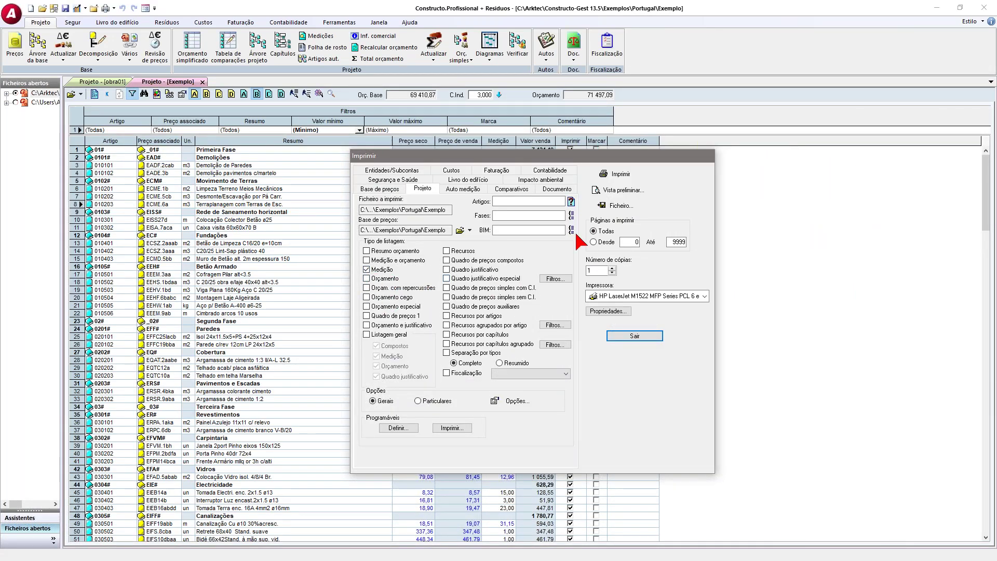
left_click(615, 191)
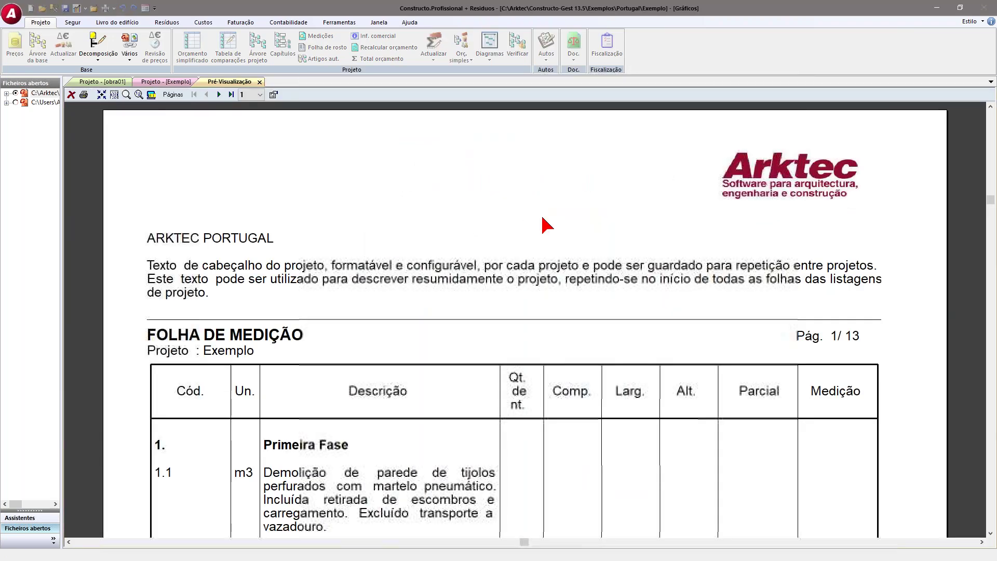
scroll(542, 214, "down", 3)
scroll(541, 228, "down", 3)
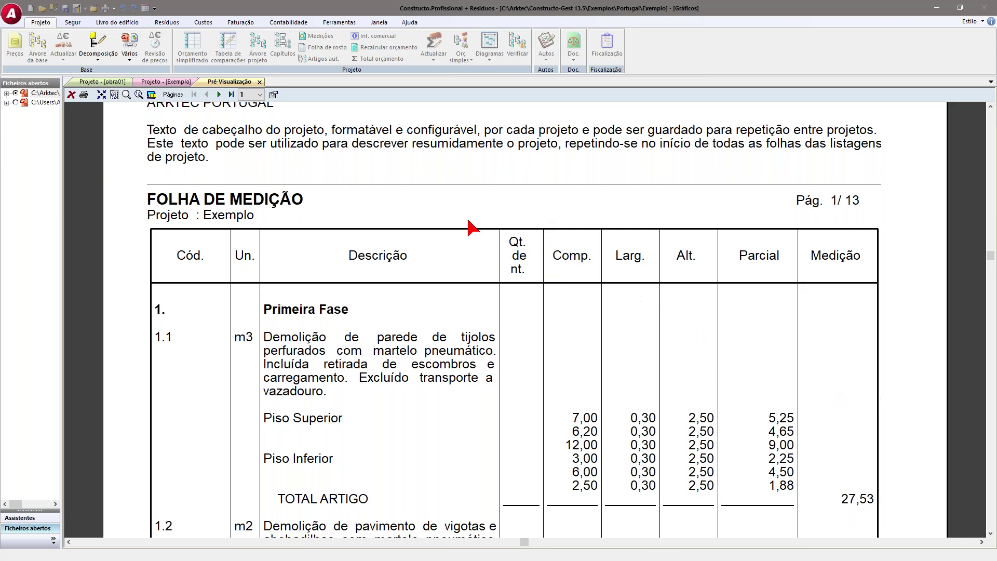
left_click(260, 82)
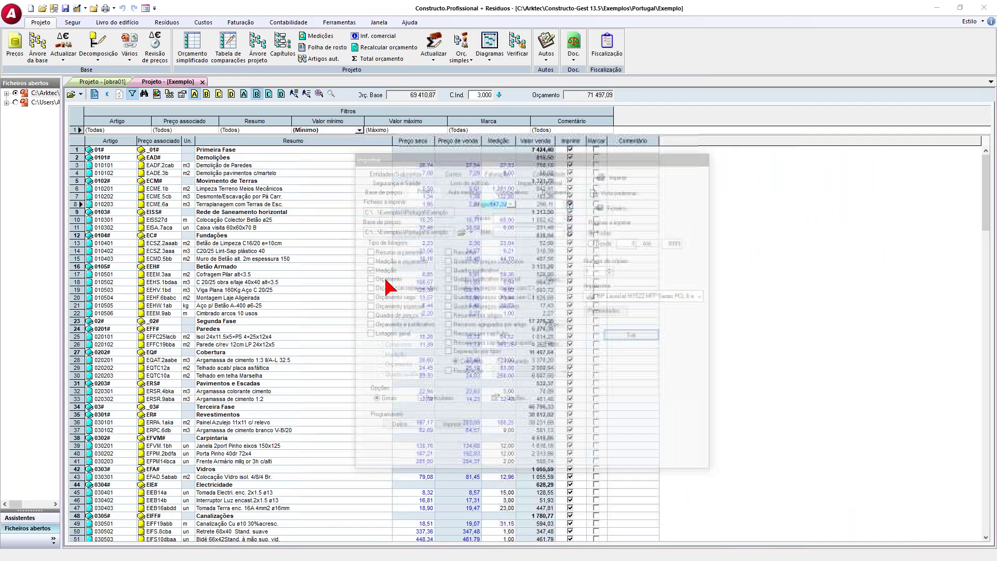
- Preview the Medição e orçamento listing, examine the combined measurement and budget sheet, and close the preview
left_click(384, 261)
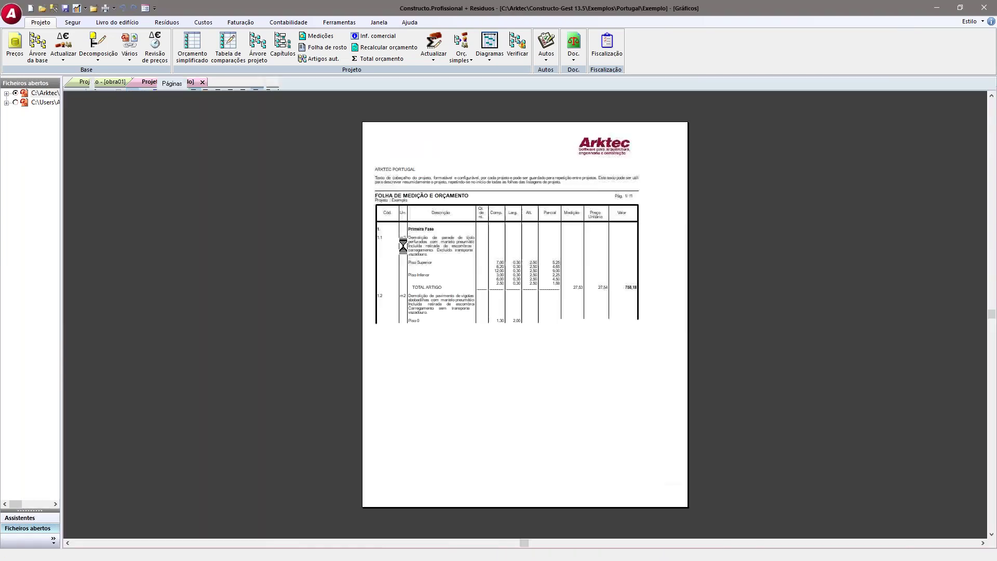
scroll(402, 245, "down", 2)
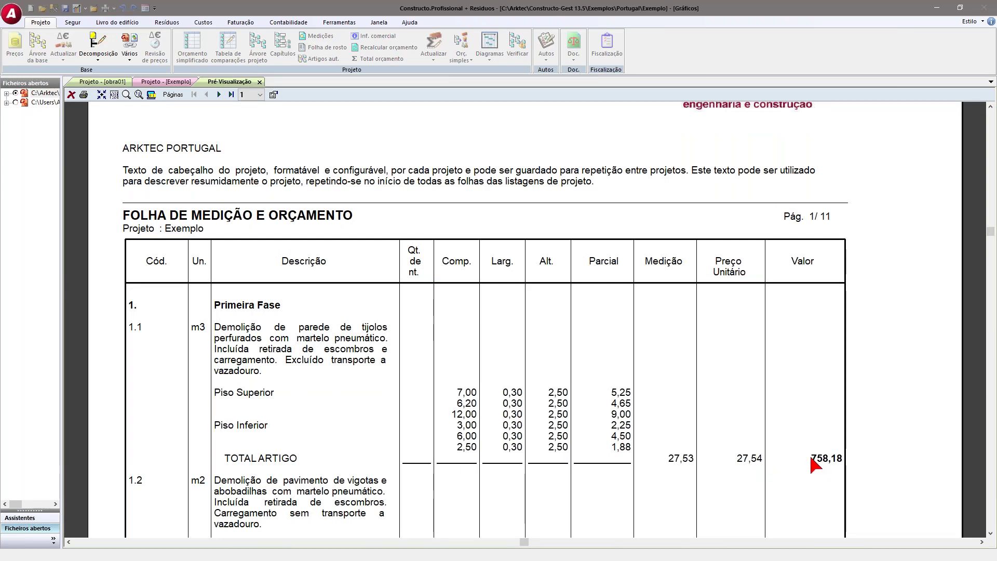
left_click(259, 82)
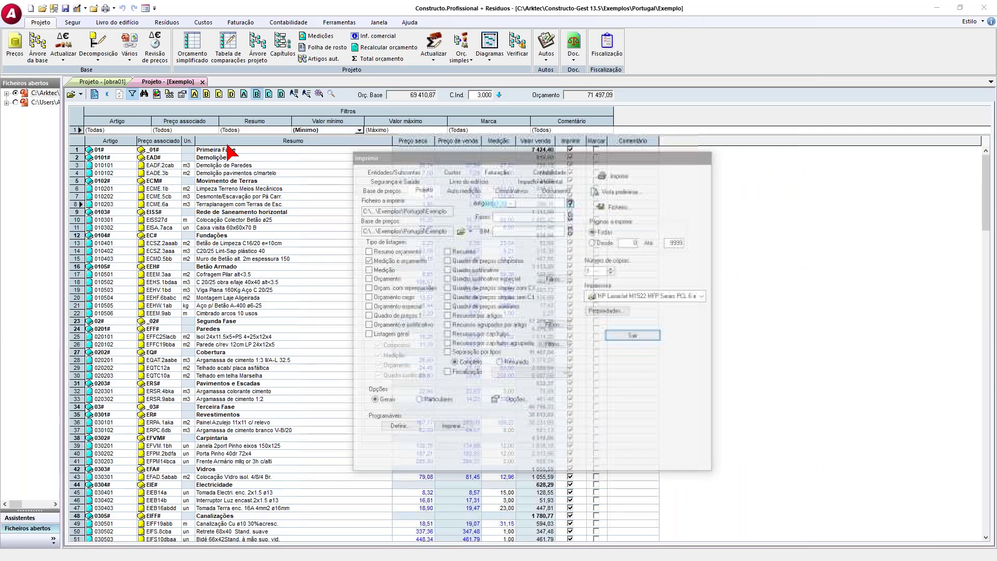
- Preview the Resumo orçamento and Orçamento listings as one document, zoom in on the budget summary and close the preview
left_click(367, 261)
left_click(366, 278)
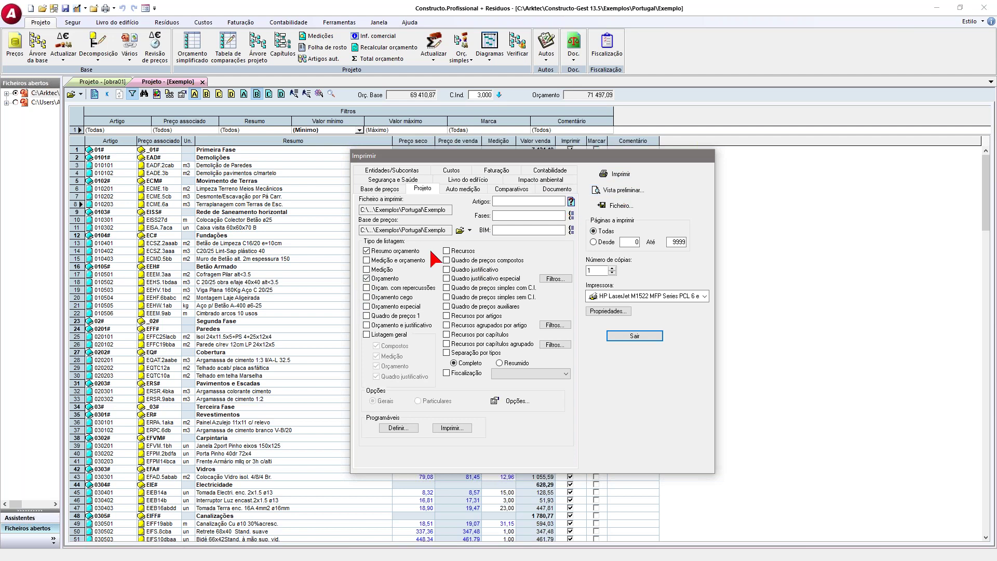
left_click(629, 192)
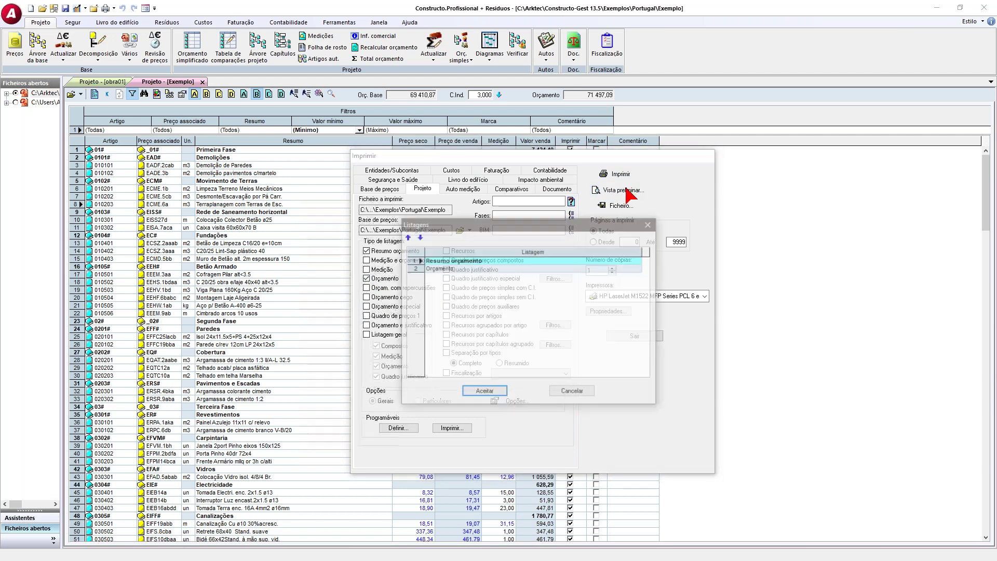
left_click(483, 392)
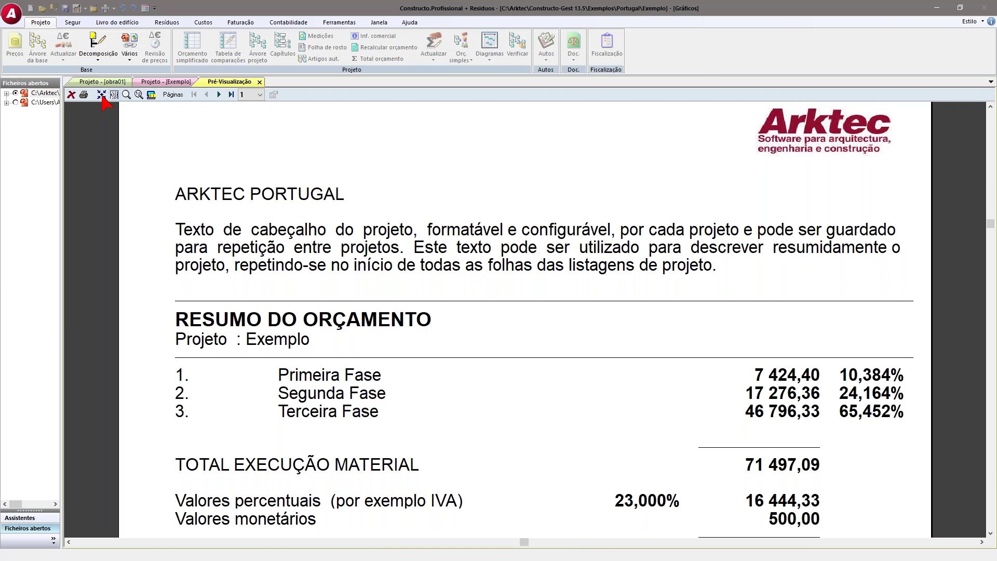
left_click(127, 94)
left_click_drag(363, 217, 691, 465)
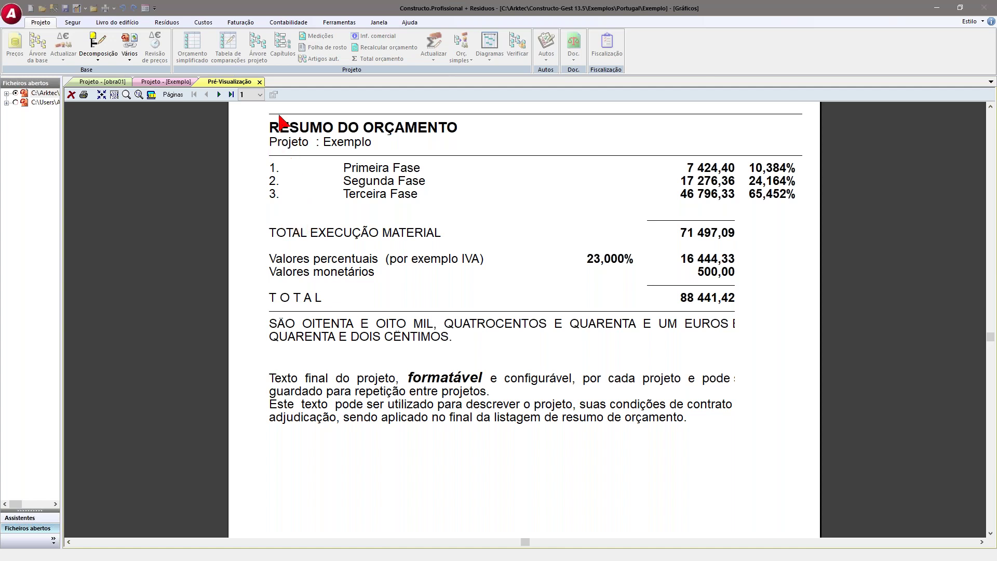
left_click(71, 94)
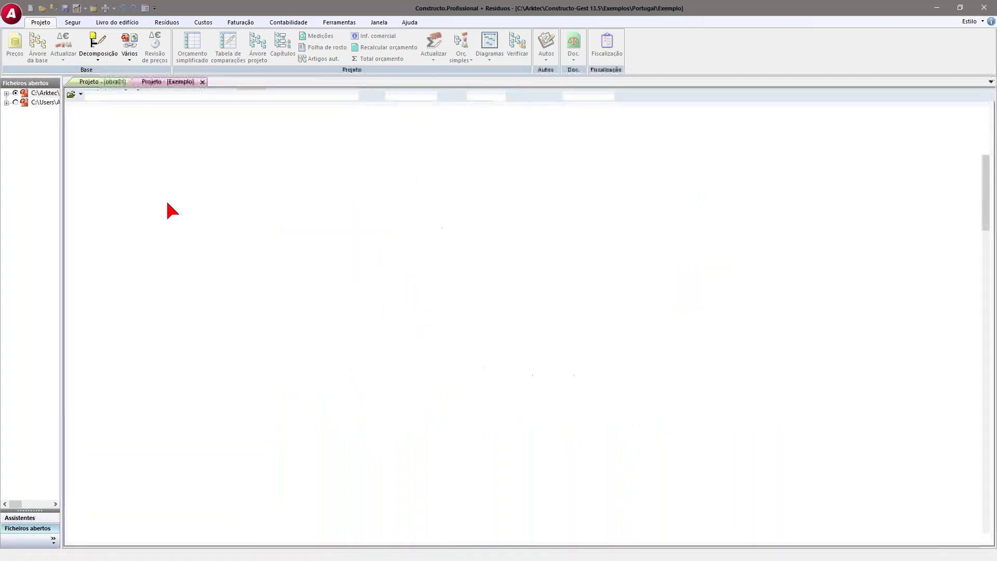
- Change the number of chapter code characters in the page format options and preview the Resumo orçamento and Orçamento listings again
left_click(512, 401)
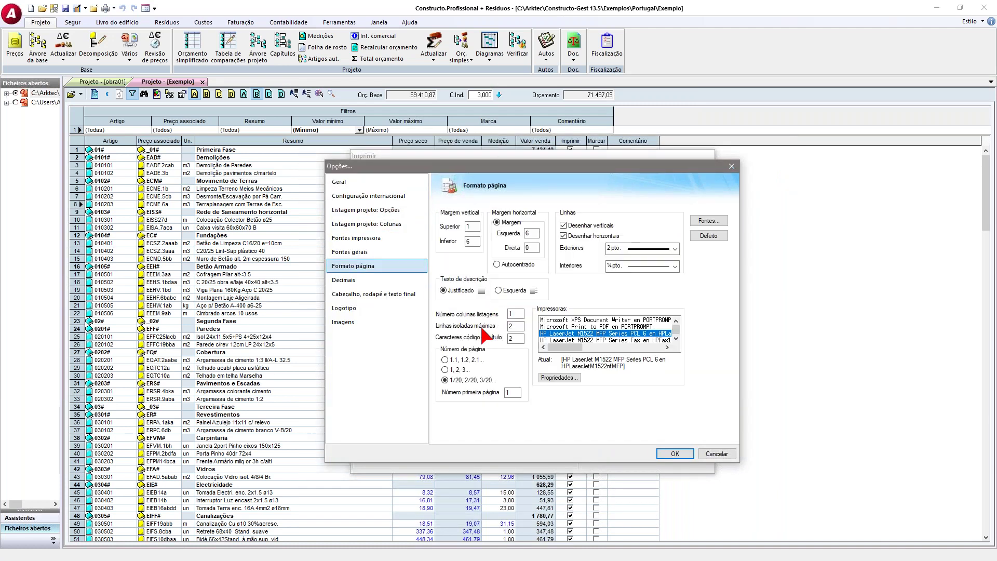
left_click(691, 454)
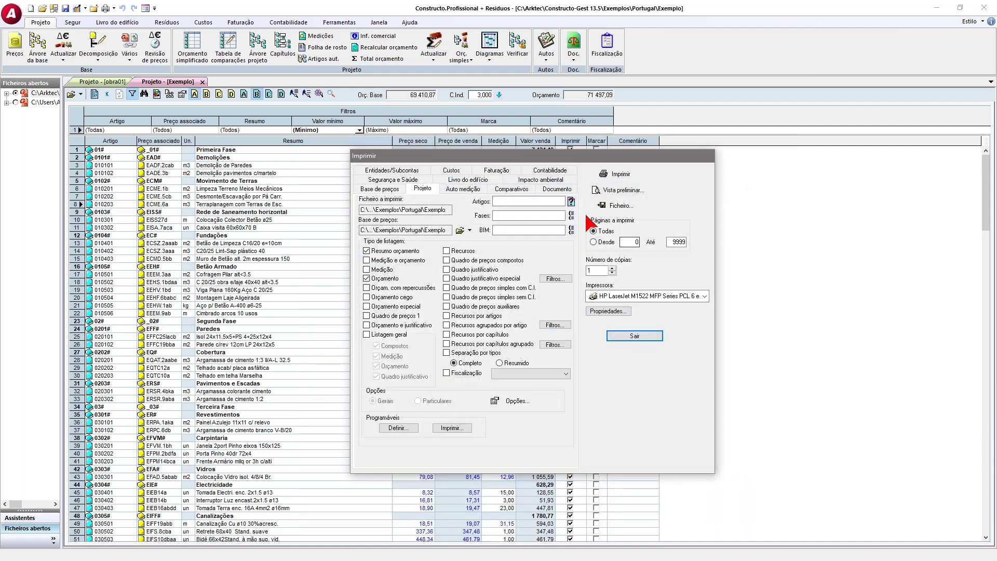
left_click(623, 191)
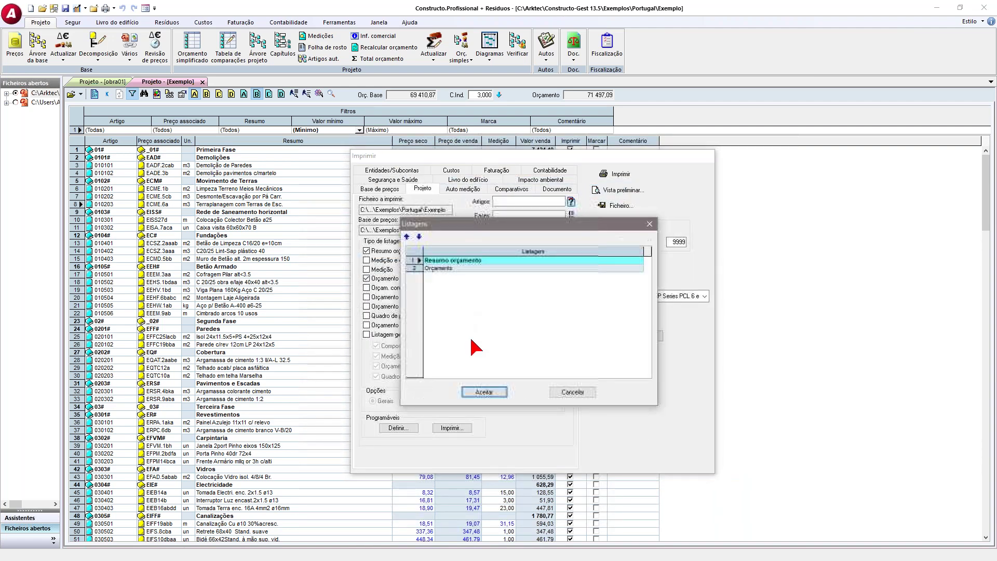
left_click(484, 391)
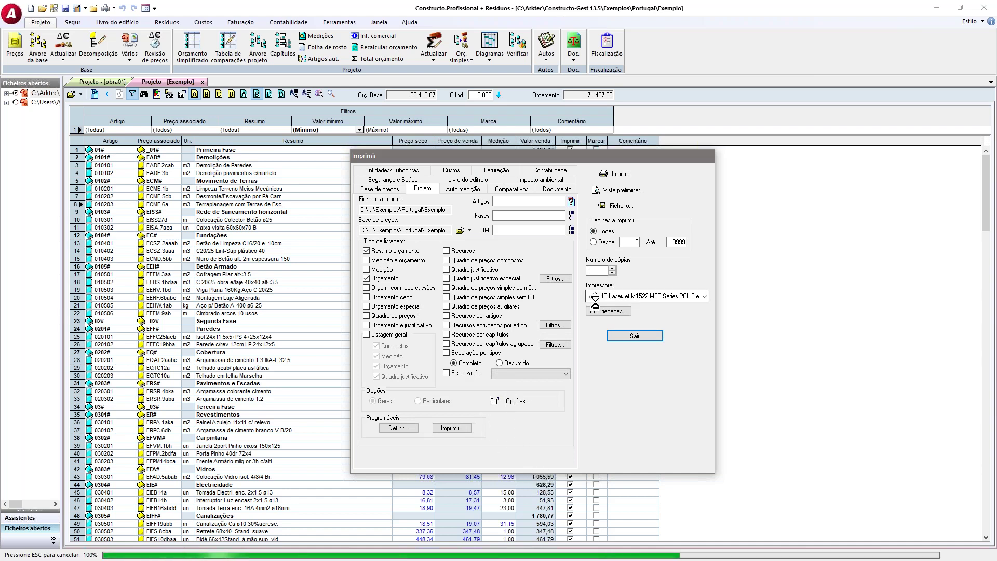
- Examine the budget summary from the chapter breakdown to the totals, final text and footer, and fit the whole page in view
scroll(586, 320, "down", 3)
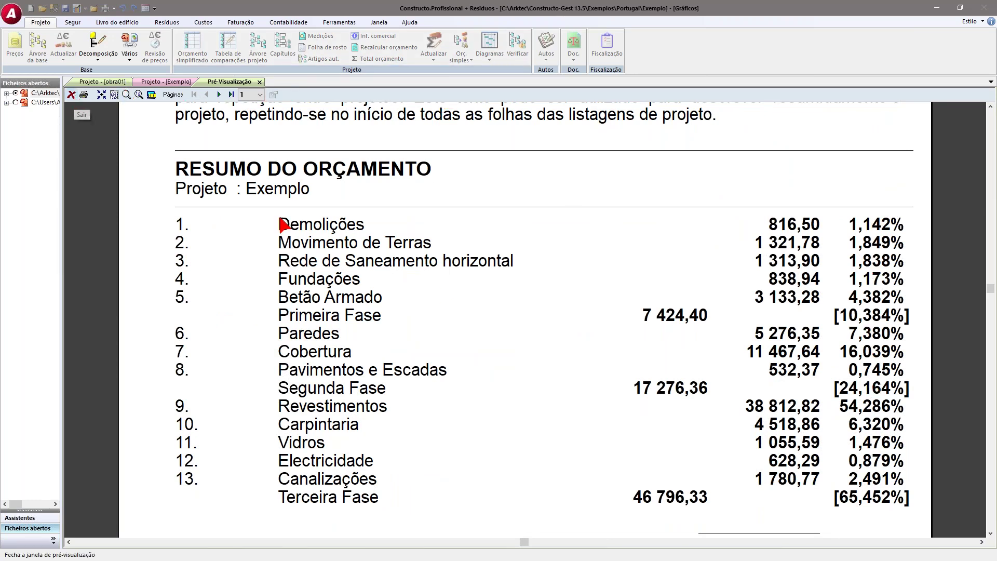
scroll(554, 318, "down", 4)
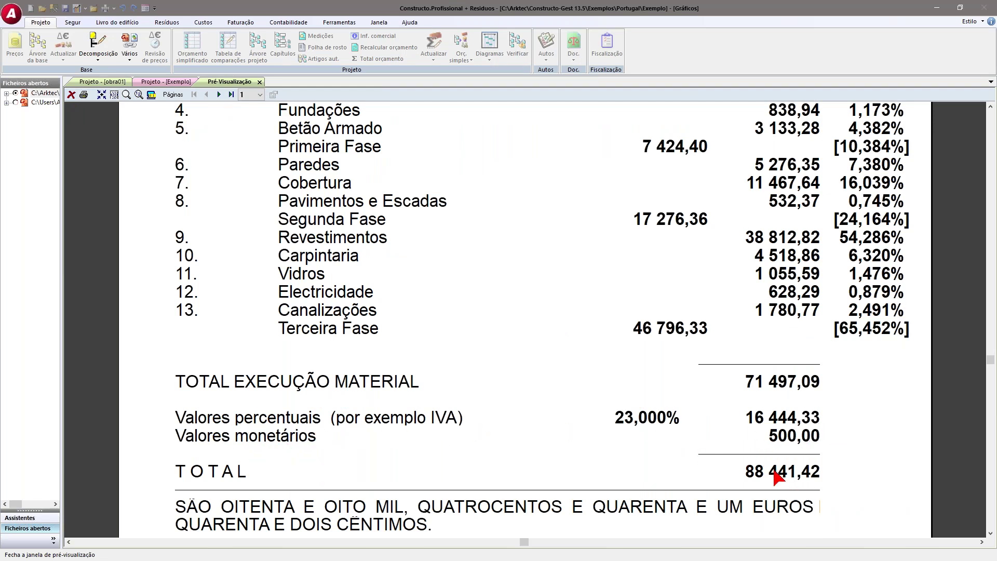
scroll(777, 477, "down", 5)
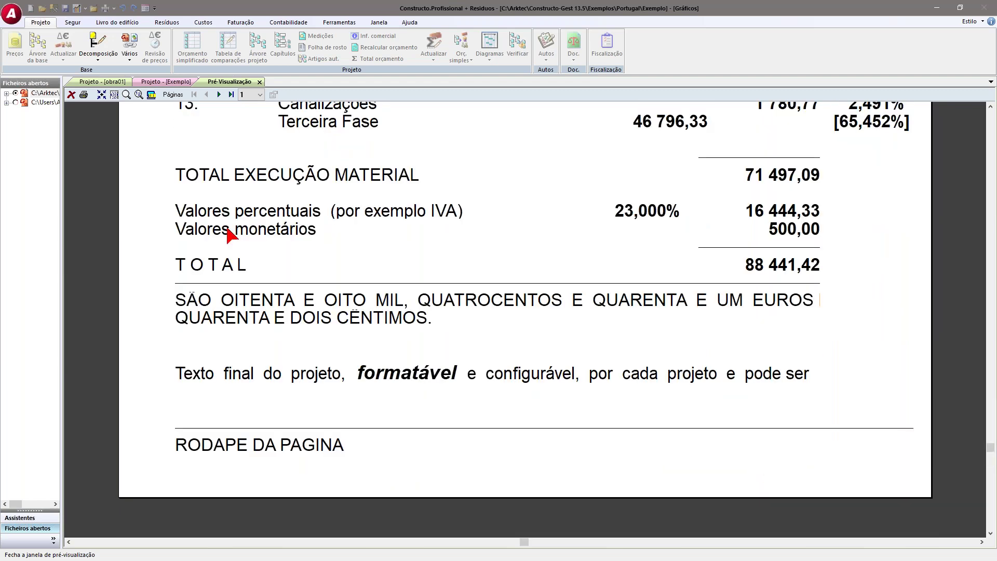
left_click(102, 95)
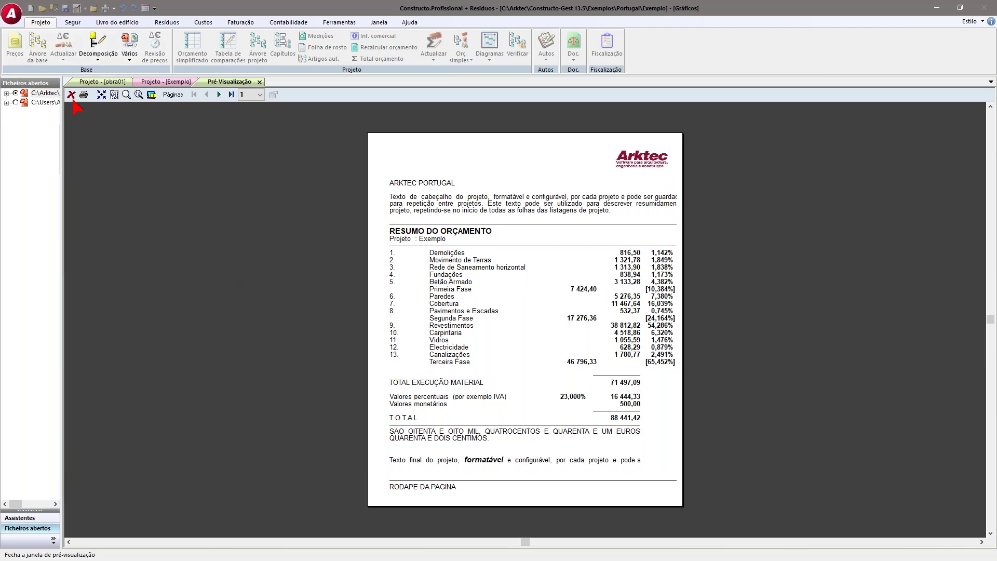
- Page through the preview to page 8, zoom in on the illustrated formwork article 1.5.11, and leave the preview and print dialog
left_click(219, 94)
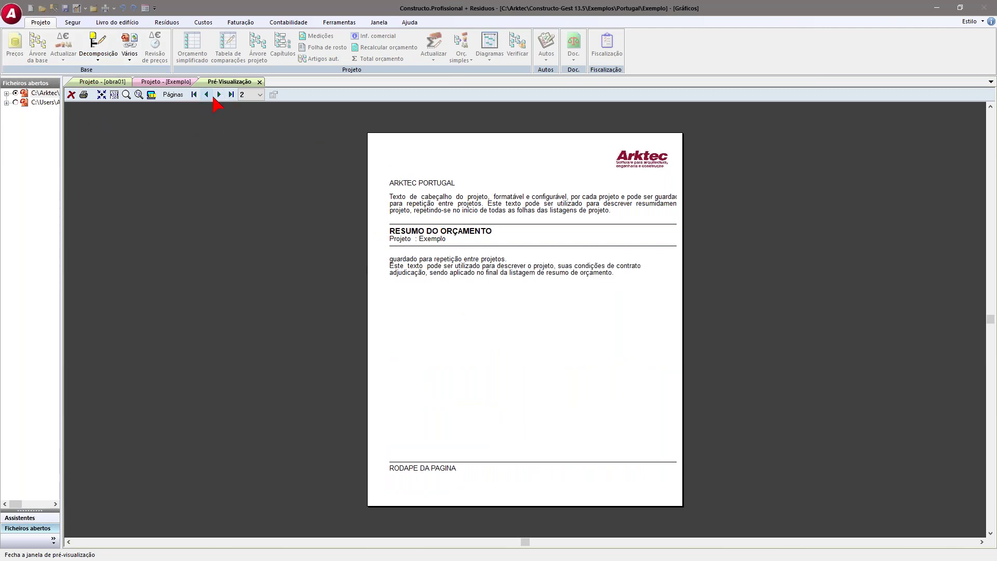
left_click(219, 95)
left_click(220, 94)
left_click(219, 95)
left_click(219, 95)
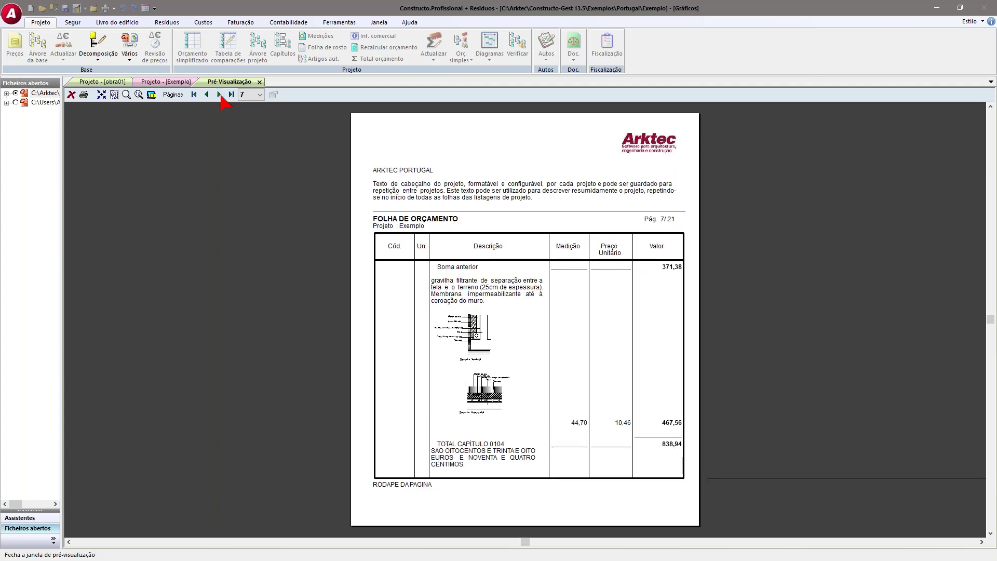
left_click(219, 95)
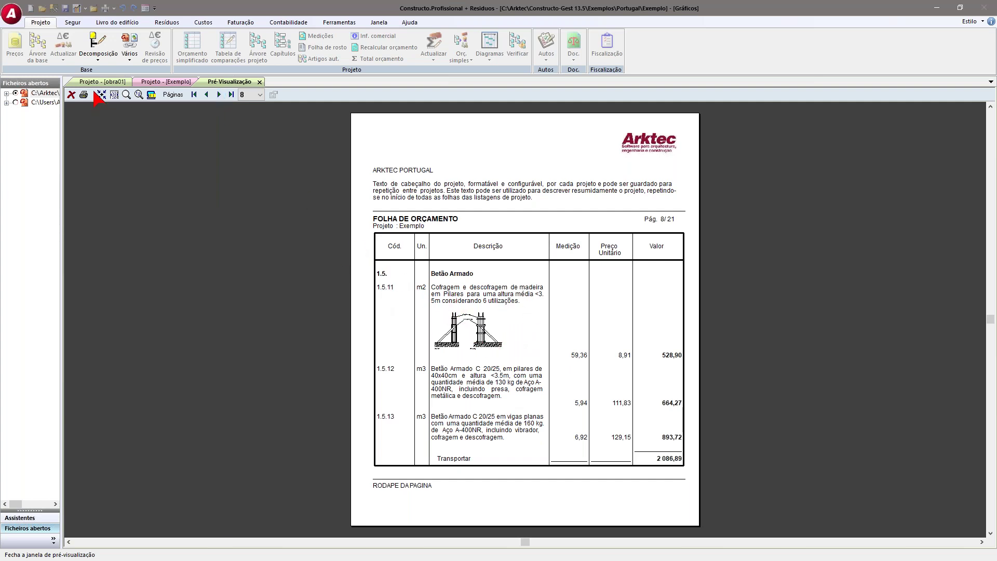
left_click(125, 95)
left_click_drag(319, 232, 716, 422)
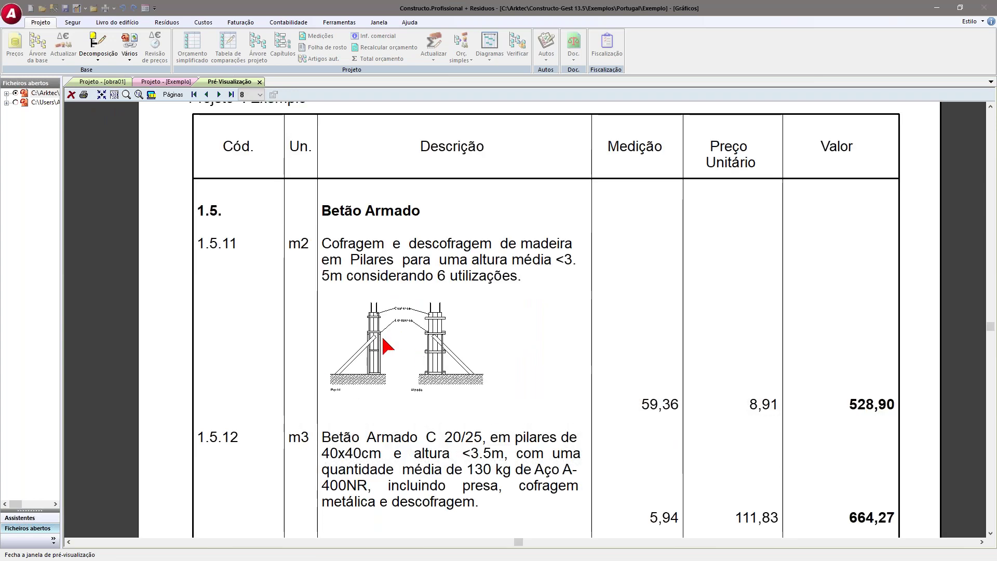
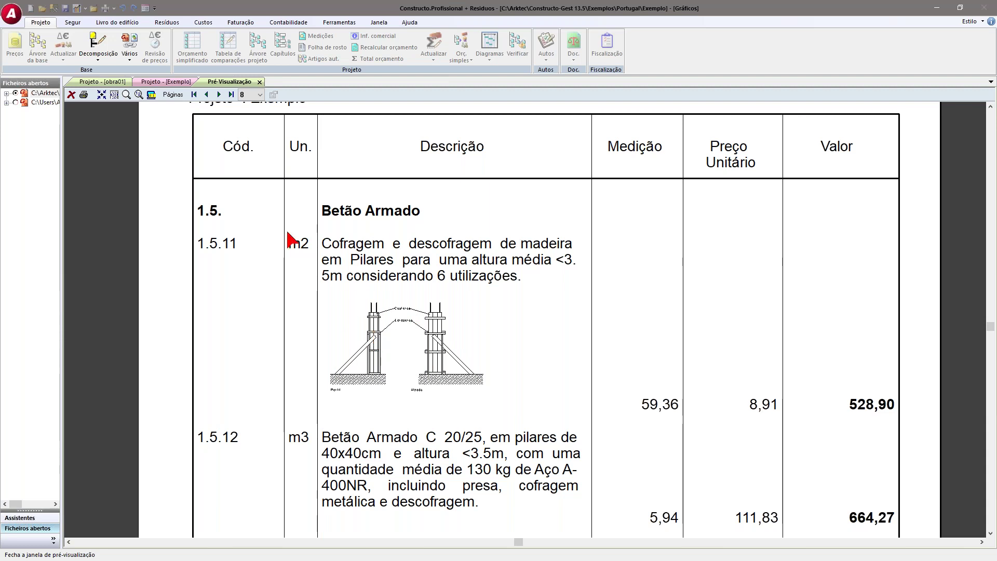
left_click(259, 83)
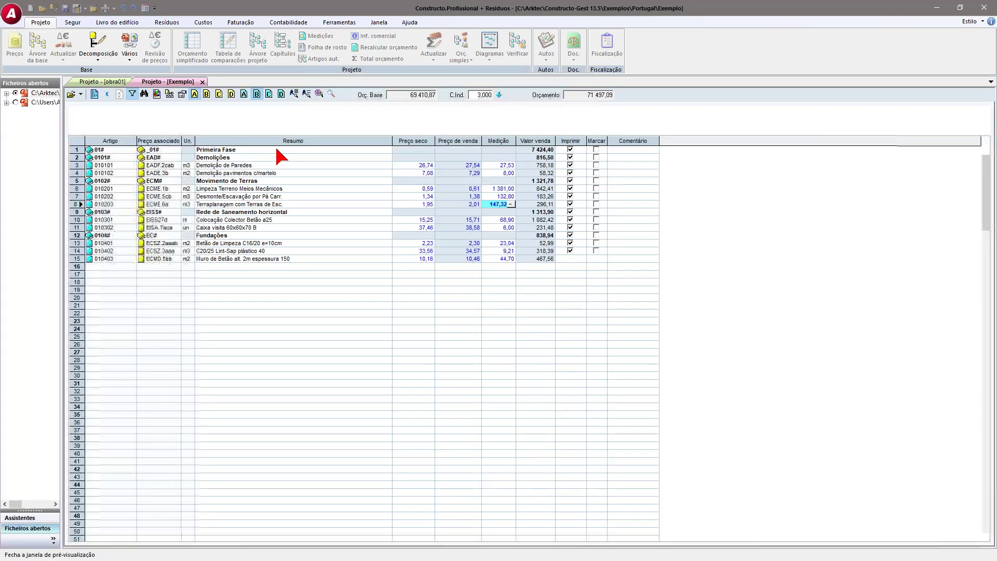
left_click(631, 340)
- View the description text of article 030301, Colocação Vidro isol. 4/8/4 Br., and close it
left_click(254, 166)
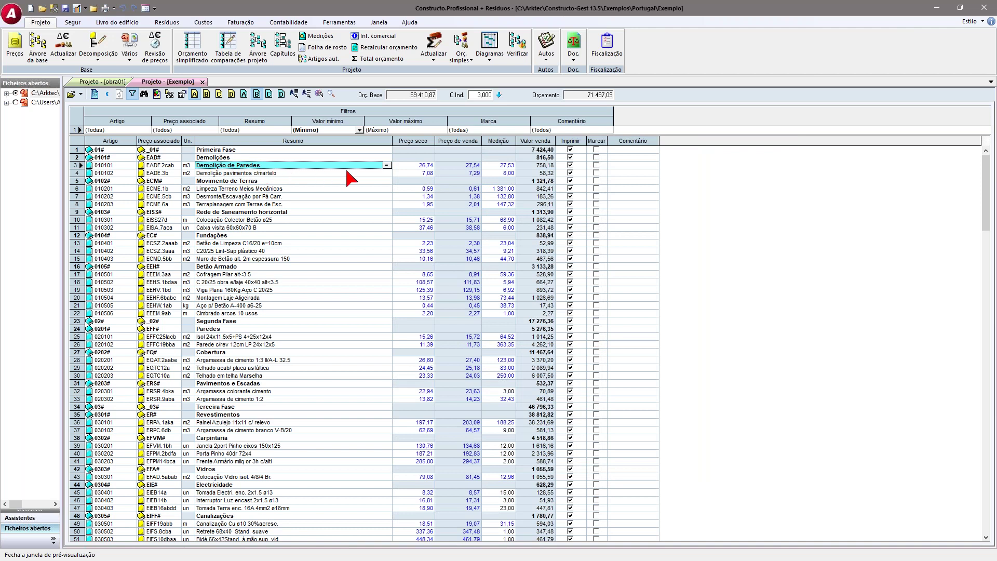
scroll(289, 327, "down", 1)
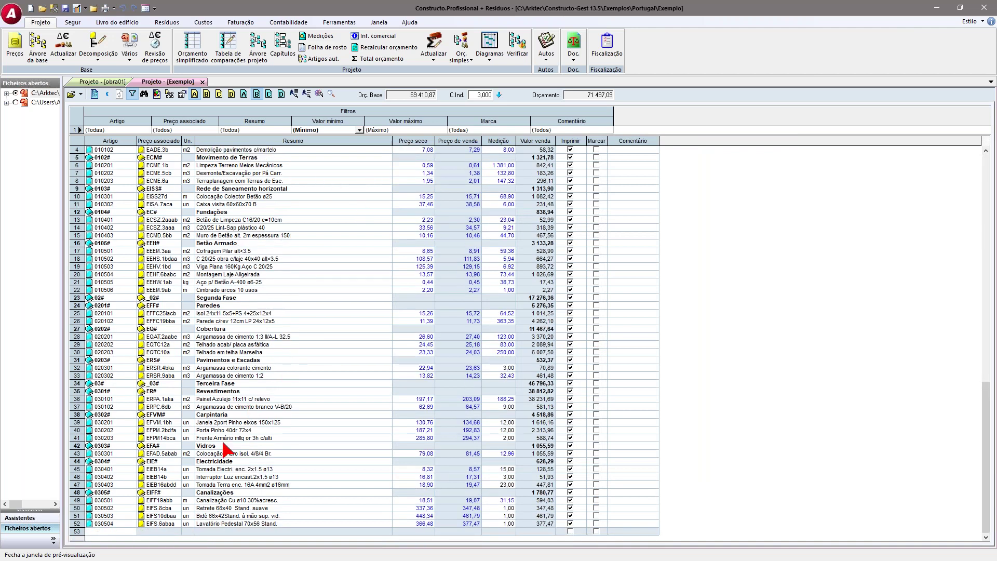
left_click(244, 454)
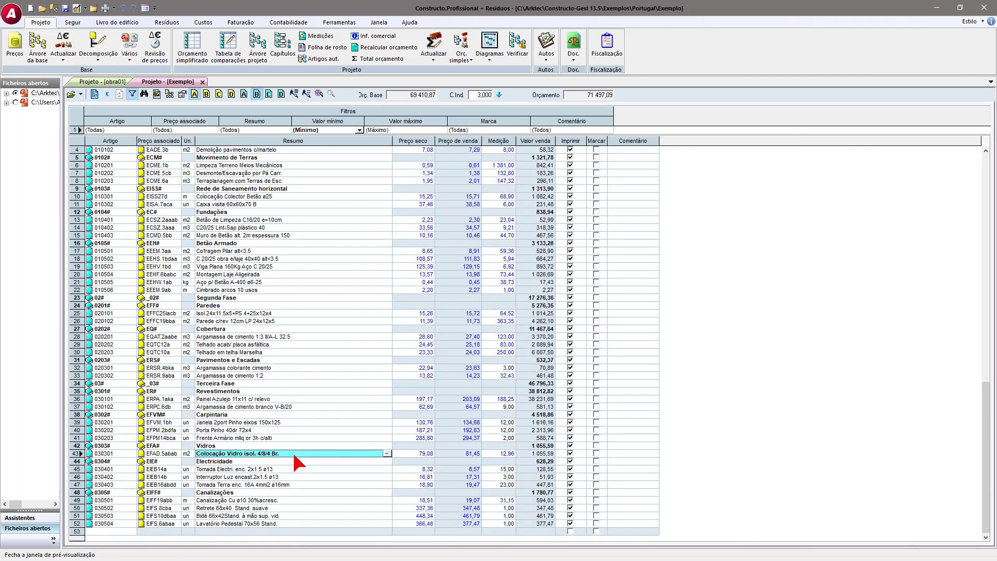
double_click(372, 452)
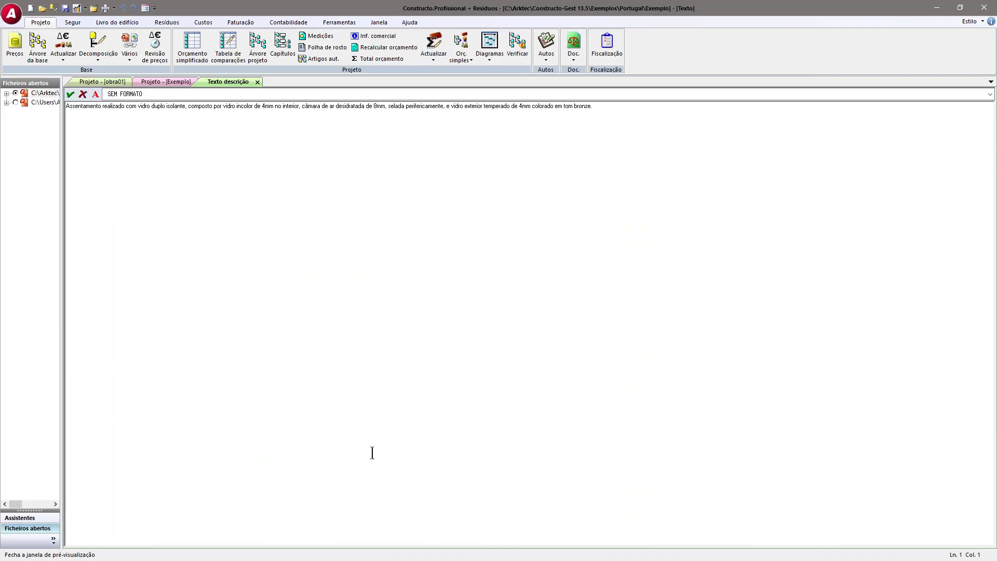
left_click(257, 82)
- Open the price decomposition of article 030301 and the graphic images of its component Vidro Isolante 4/8/4 Br
left_click(415, 453)
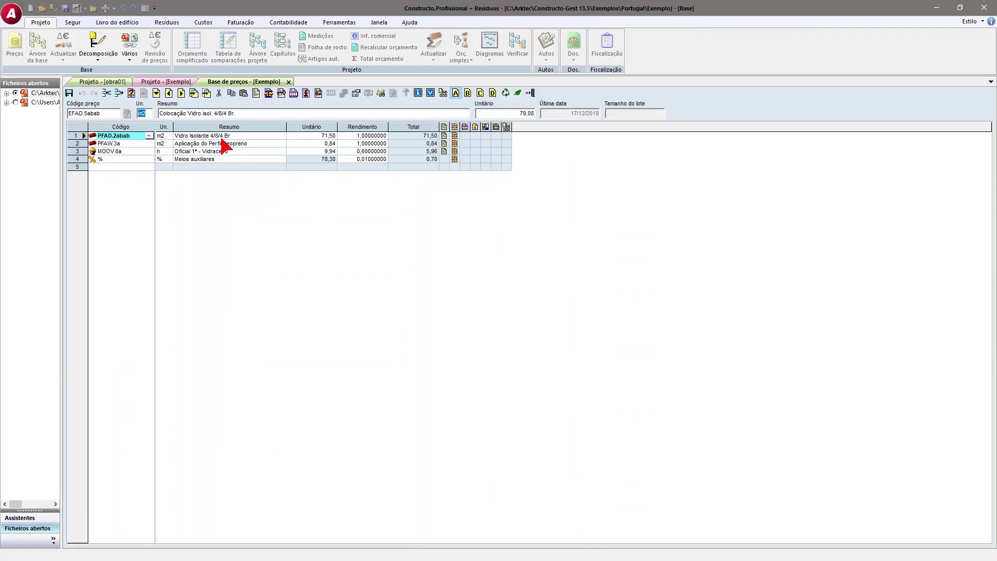
left_click(221, 136)
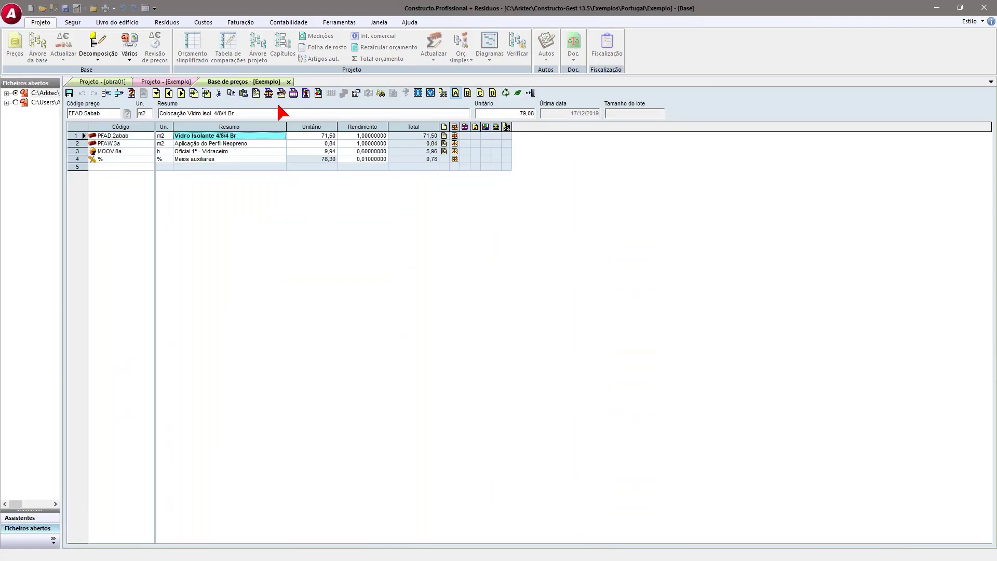
left_click(318, 94)
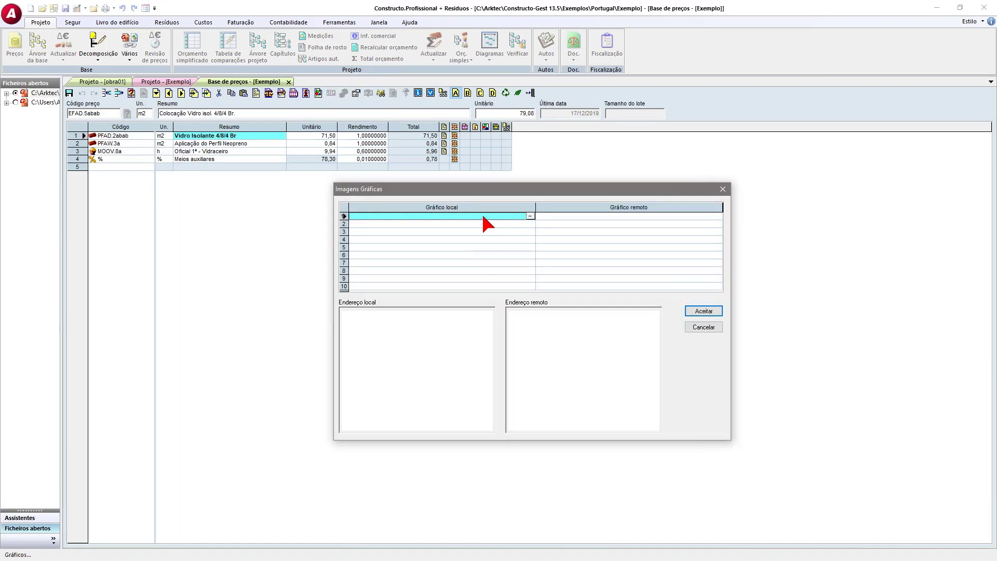
- Review the file types accepted for a local graphic, cancel without adding an image, and close the price decomposition
left_click(530, 215)
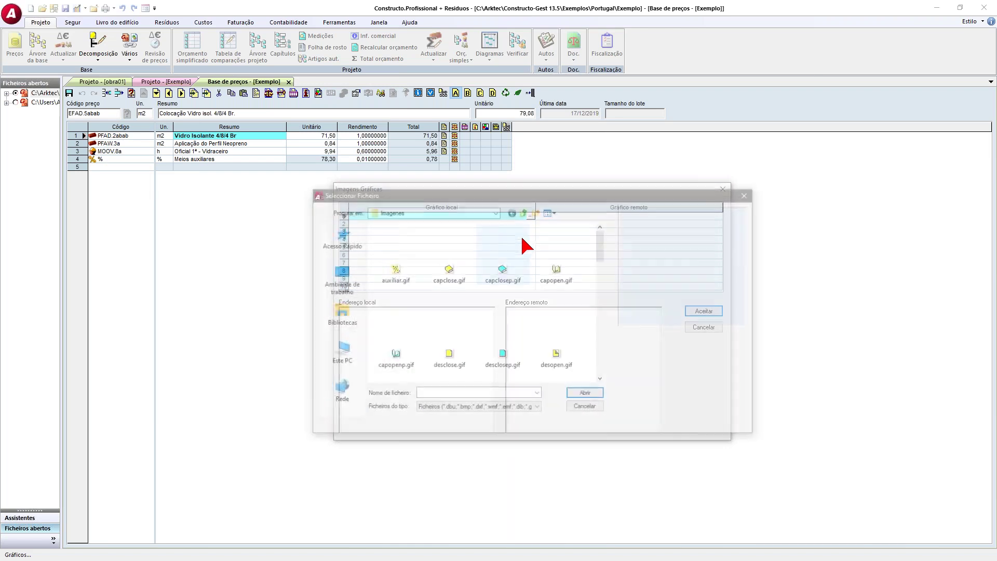
left_click(536, 409)
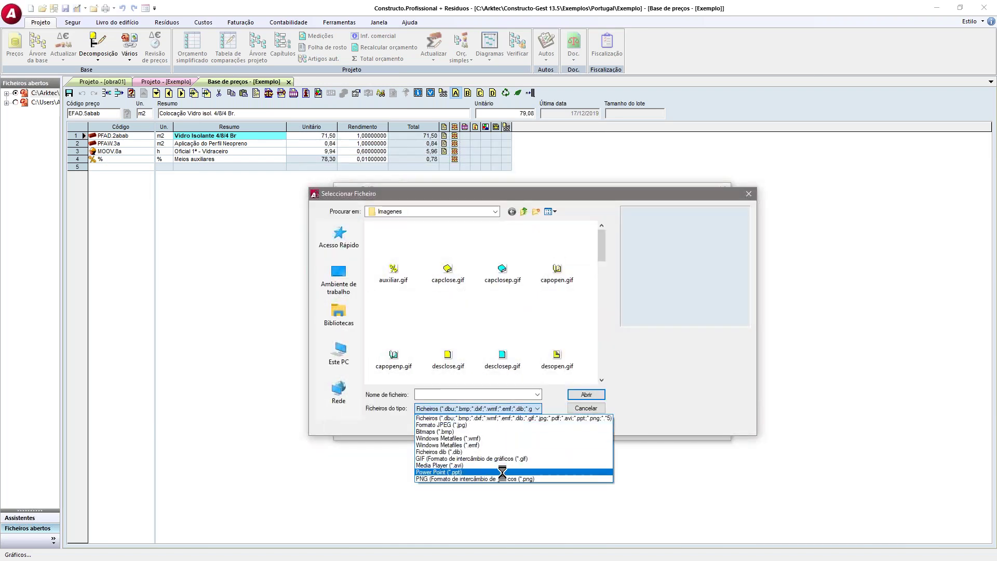
left_click(587, 407)
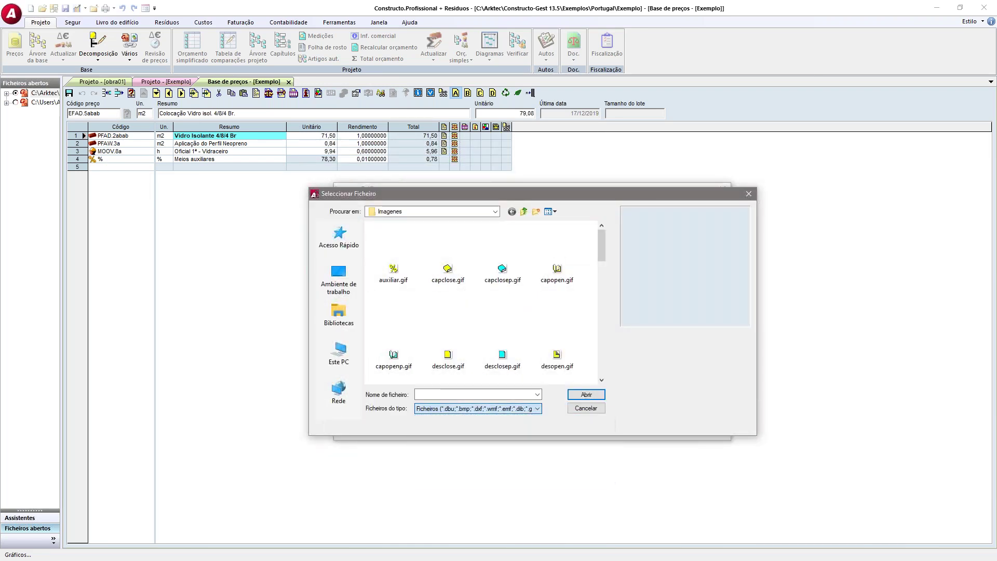
left_click(587, 408)
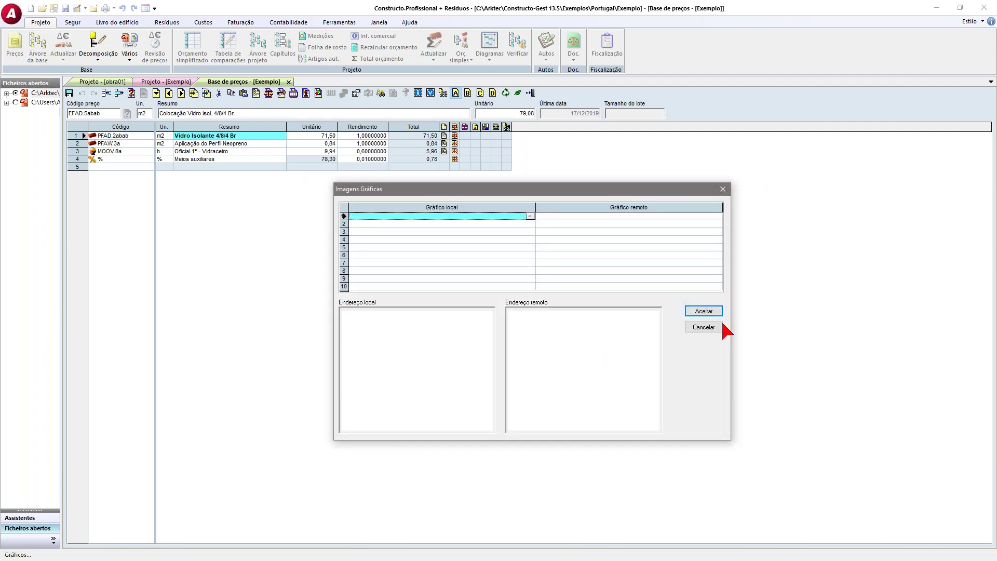
left_click(704, 330)
left_click(290, 81)
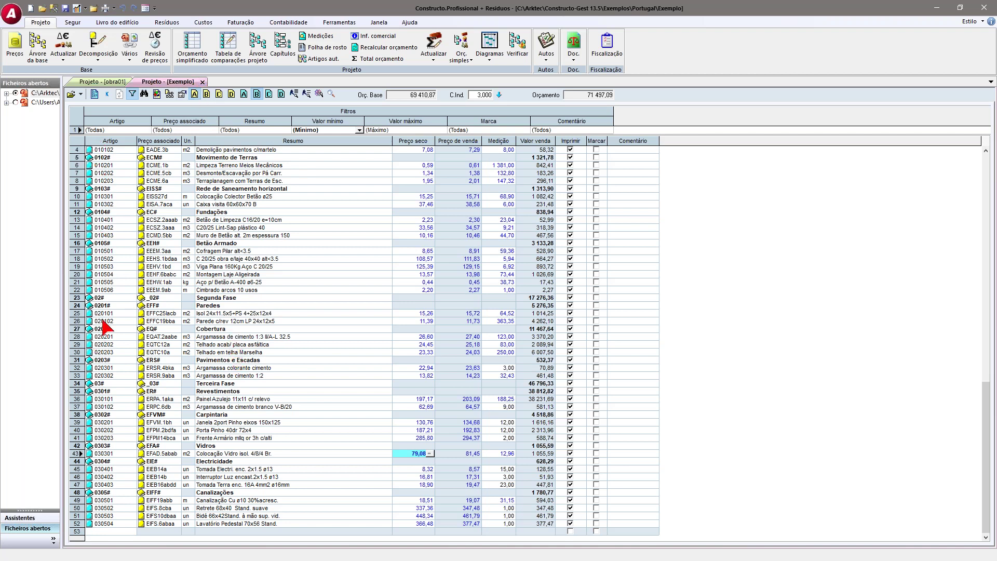
- Switch the Exemplo budget to measurement alternative A and close the Exemplo and obra01 project views
scroll(104, 323, "up", 1)
left_click(106, 212)
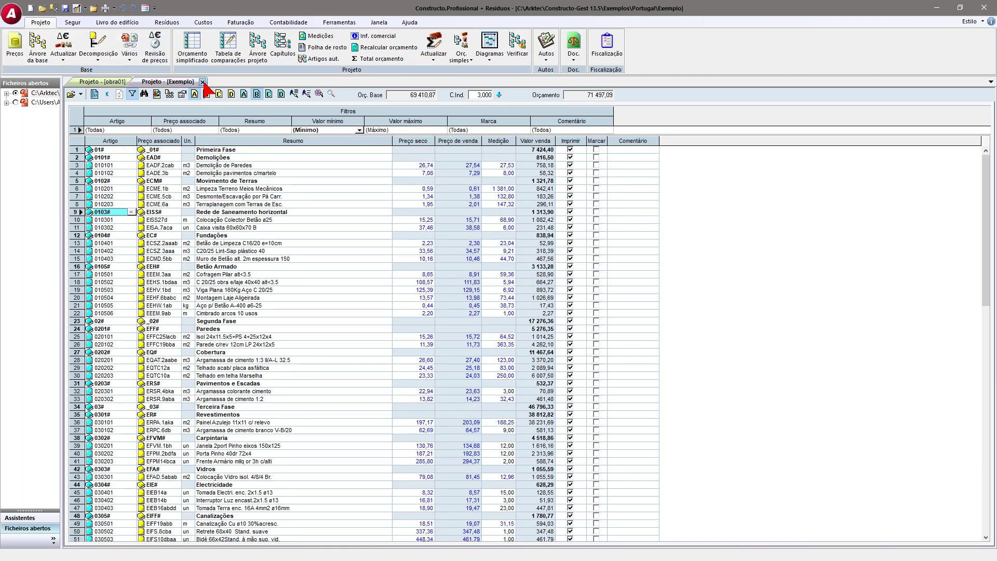
left_click(242, 94)
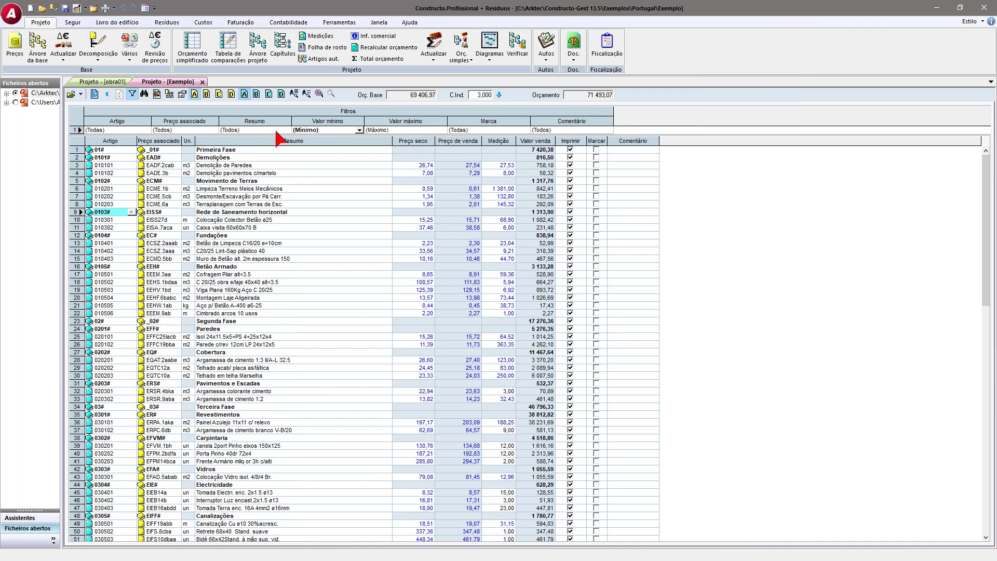
left_click(202, 81)
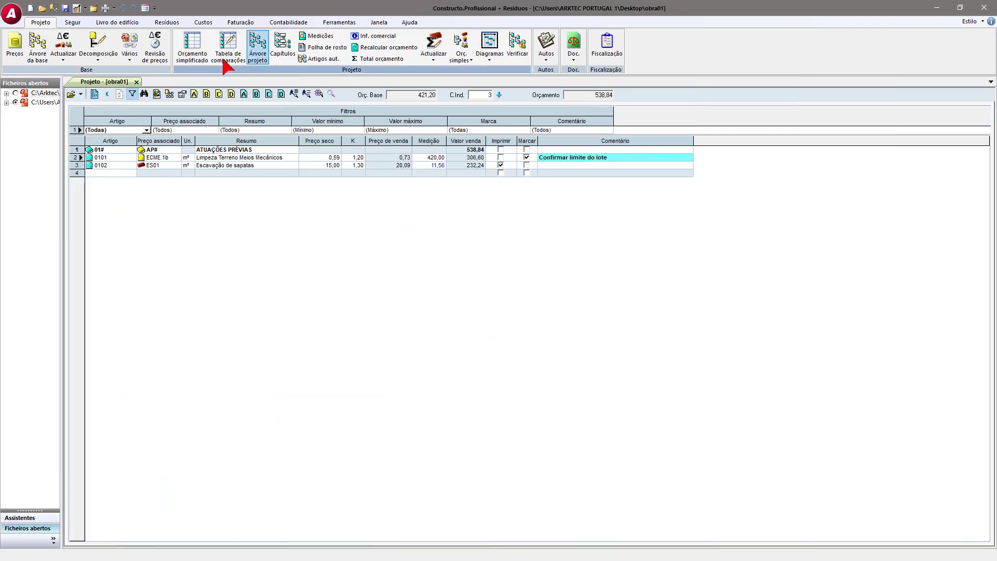
left_click(137, 81)
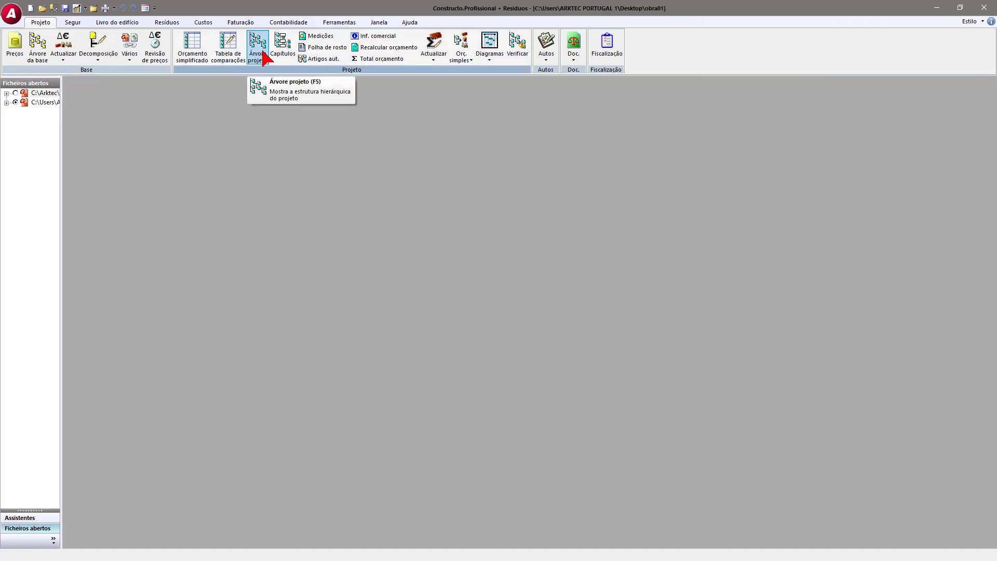
- Open the project tree of obra01, expand chapter 01#, and enlarge the pane that shows the tree
left_click(264, 52)
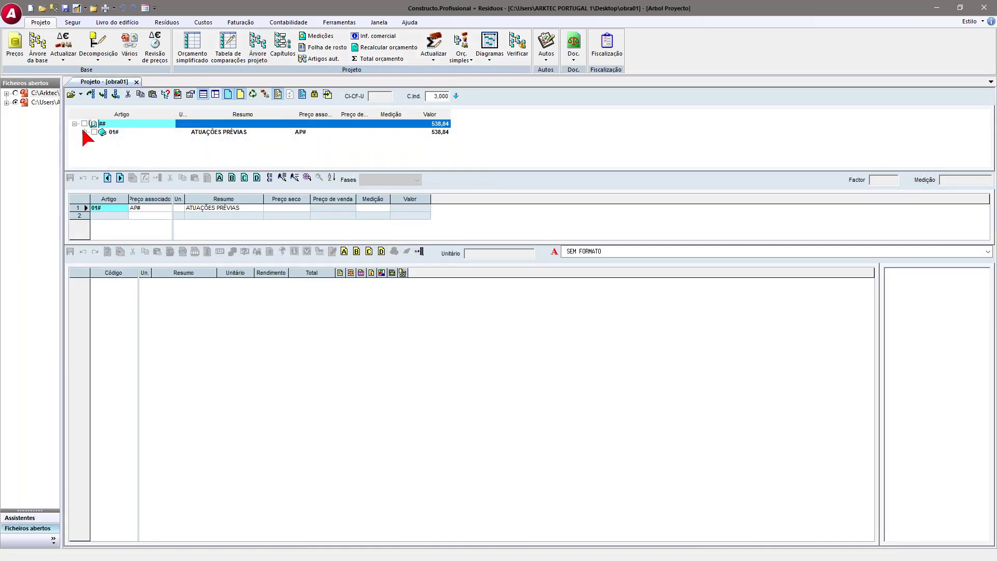
left_click(84, 132)
left_click_drag(147, 244, 156, 400)
left_click_drag(475, 176, 475, 314)
- View the measurement lines and price decompositions of articles 0102 and 0101 in the obra01 tree
left_click(174, 140)
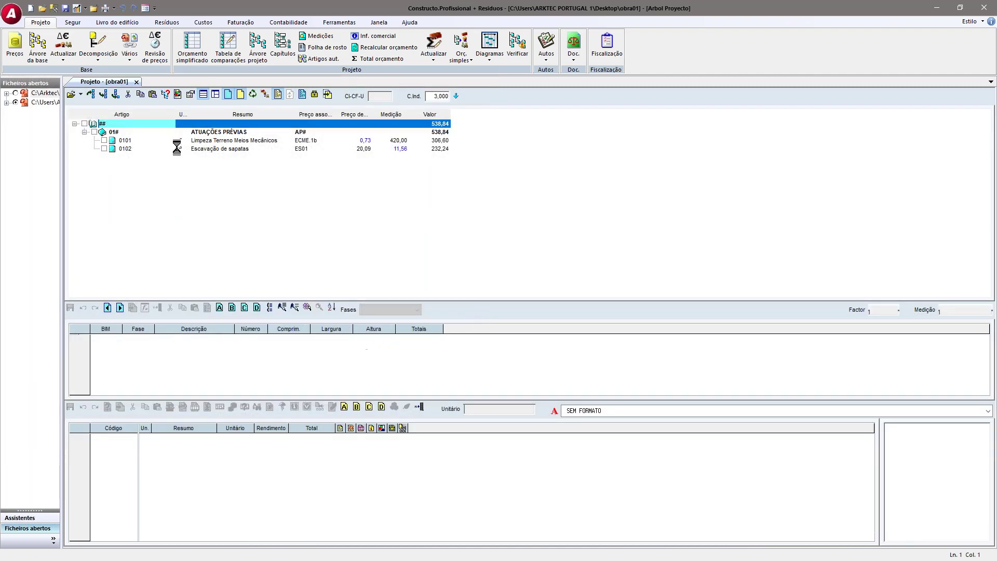
key("Down")
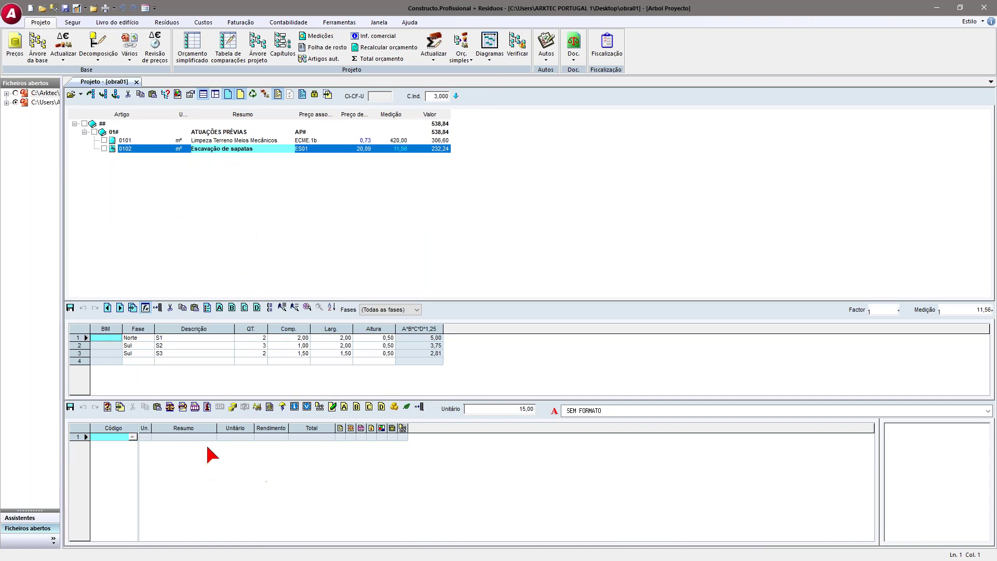
left_click(249, 140)
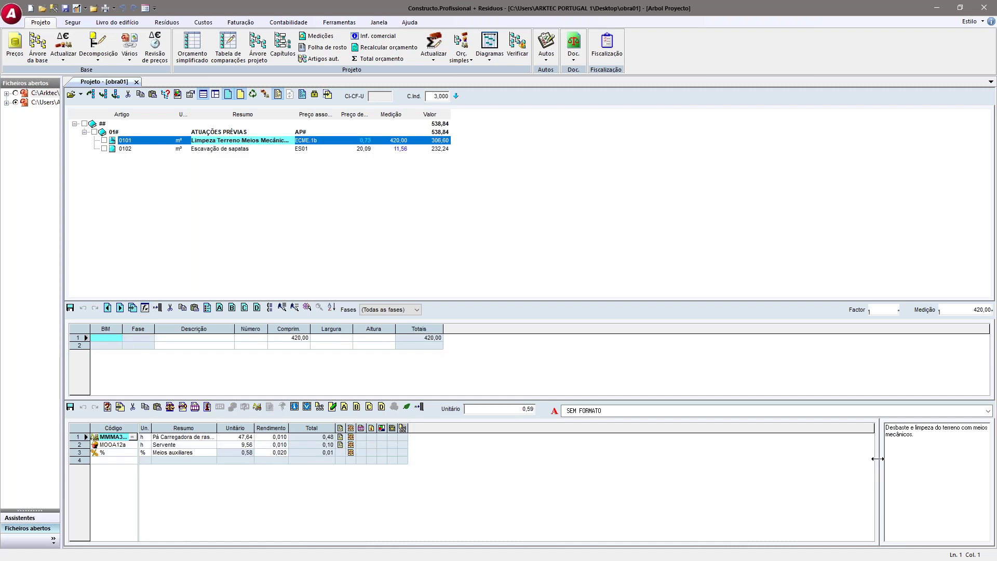
- Widen the description text pane and the tree's Resumo column, and select article 0102, Escavação de sapatas
left_click_drag(877, 459, 726, 454)
left_click_drag(908, 452, 506, 492)
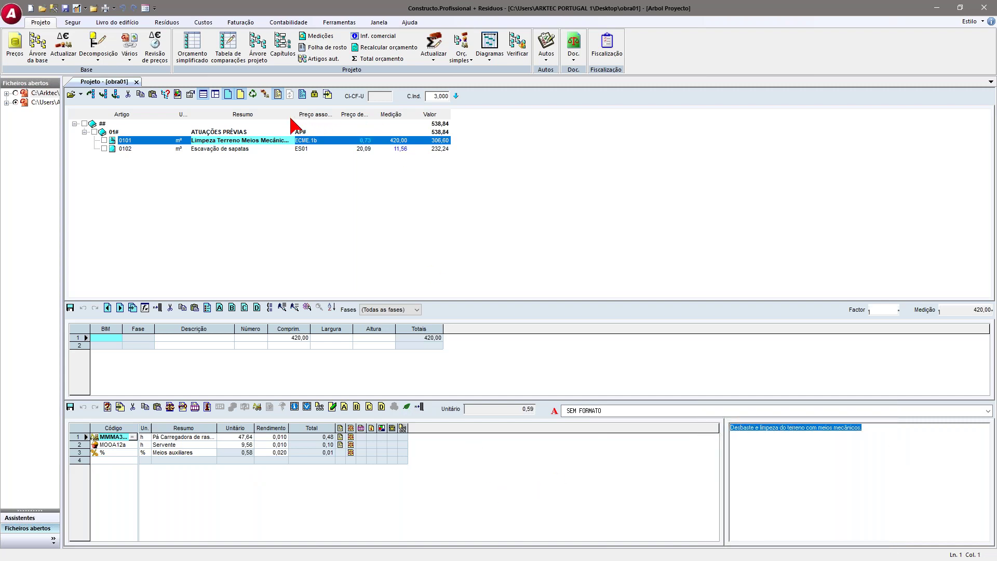
left_click_drag(381, 119, 394, 118)
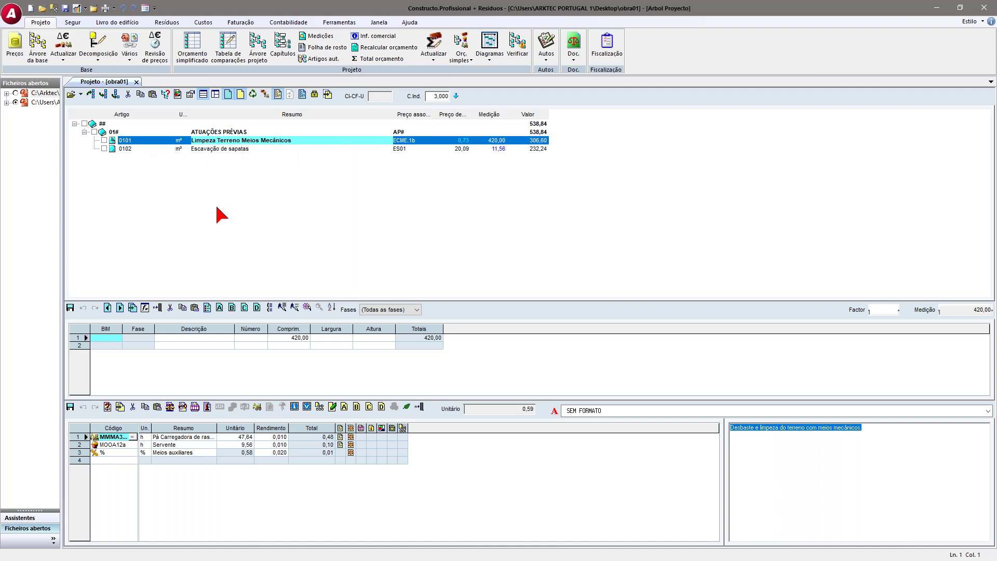
left_click(204, 149)
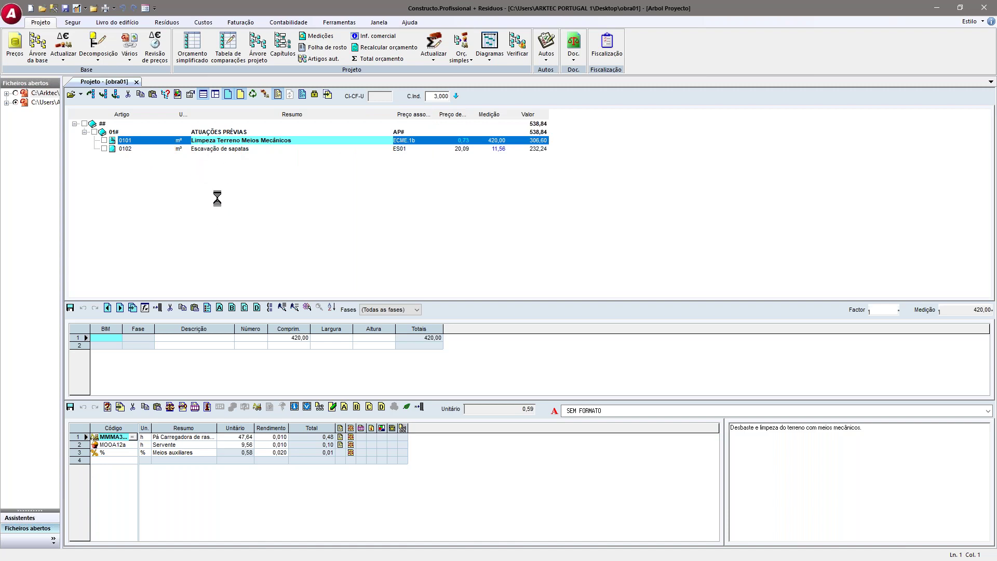
left_click(214, 141)
left_click(216, 149)
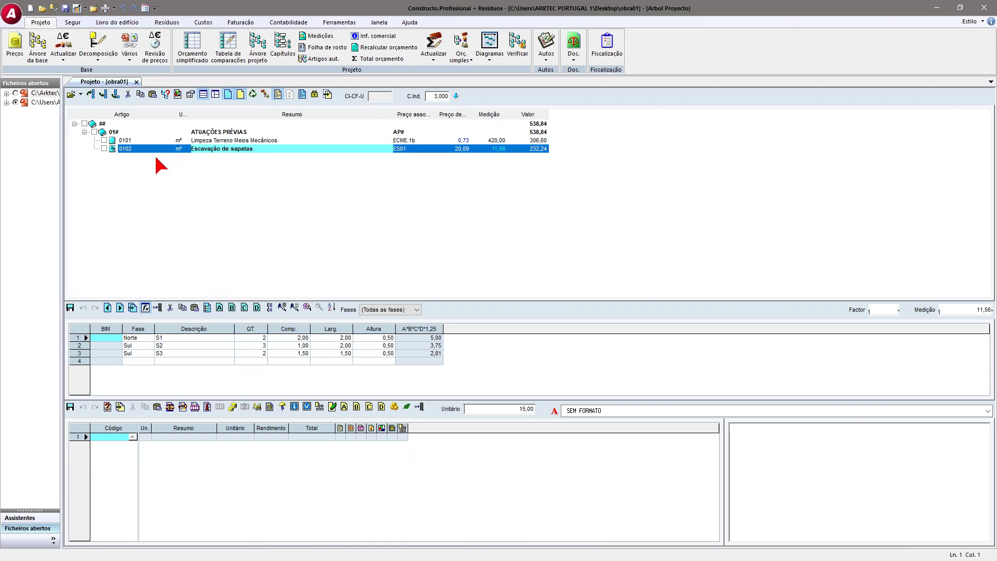
- Open the Exemplo project tree side by side with the obra01 tree and expand chapters 0102# and 0103#
left_click(31, 95)
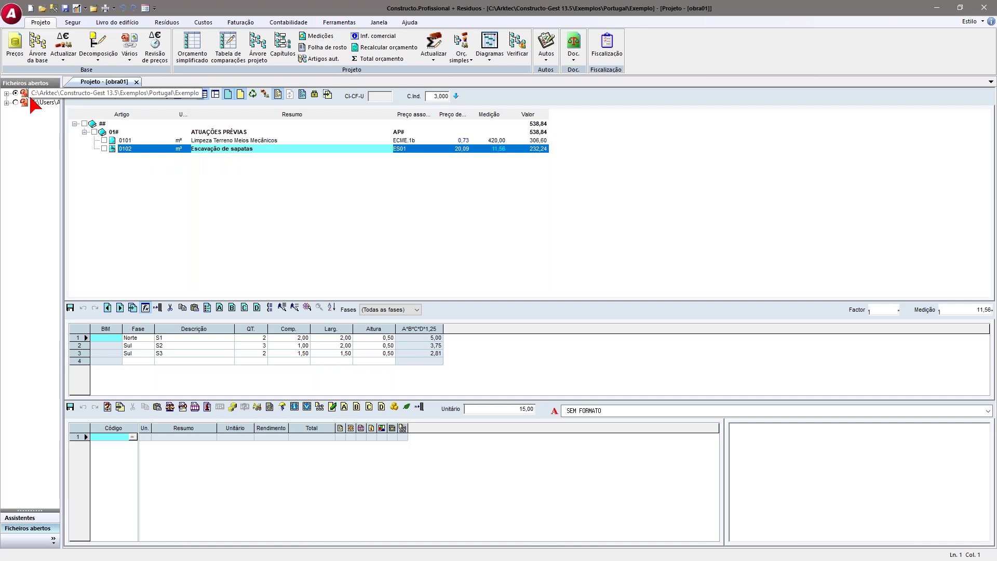
left_click(259, 50)
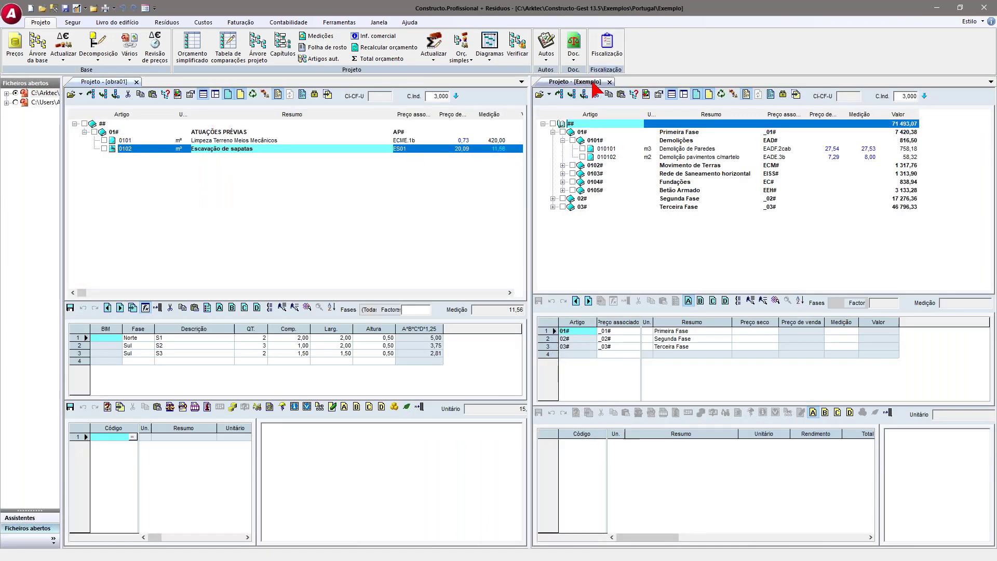
left_click(563, 165)
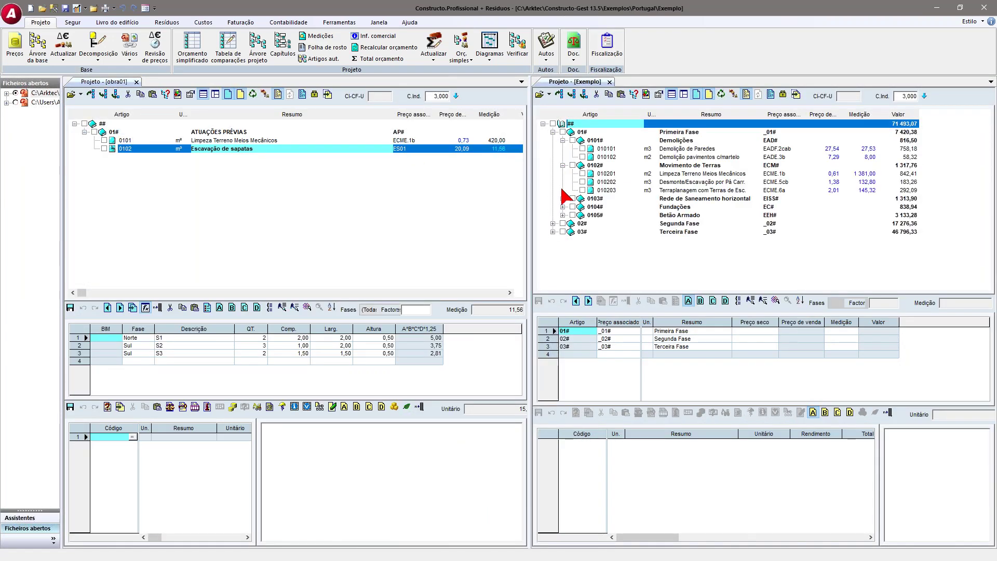
left_click(563, 198)
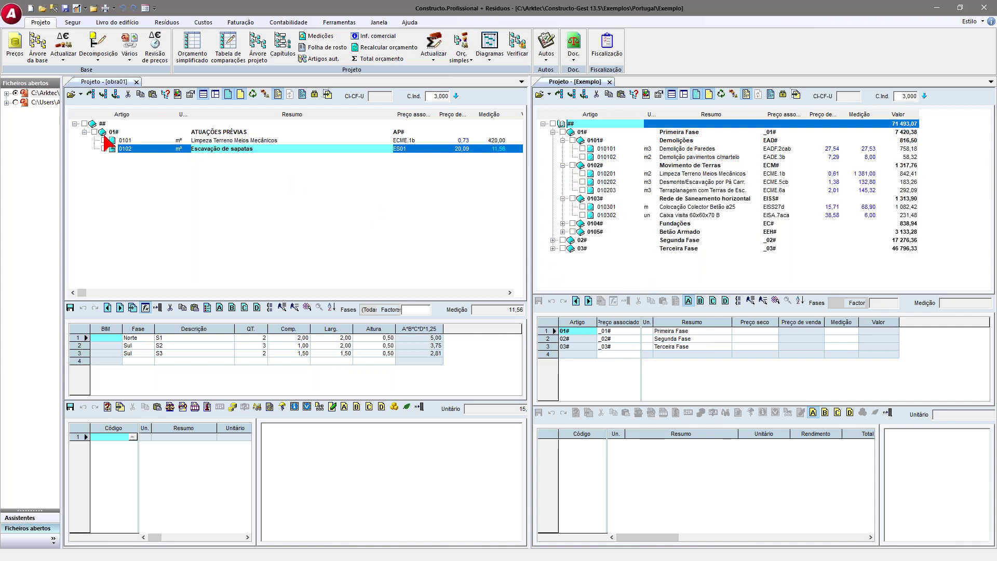
- Copy article 010202, Desmonte/Escavação por Pá Carr., from the Exemplo tree into chapter 01# of obra01
left_click(659, 183)
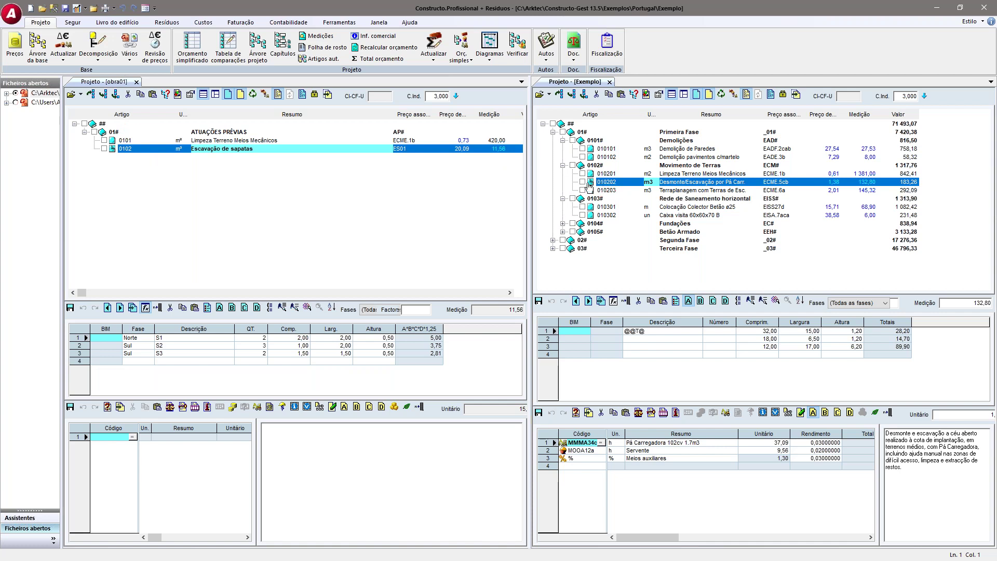
left_click_drag(591, 185, 116, 132)
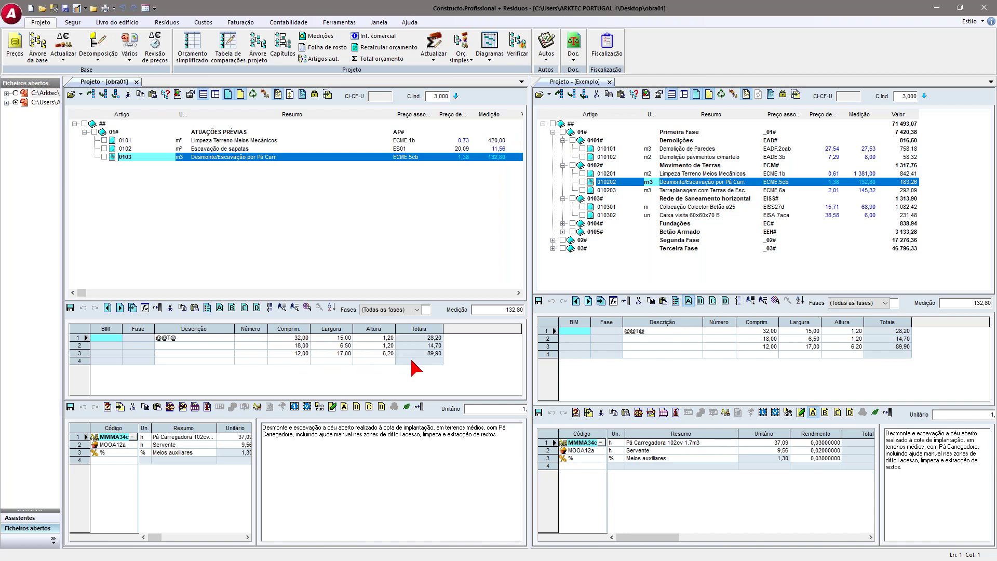
- Clear the measurement lines of the copied excavation article in obra01 and enter a single line with a Comprim. of 20
left_click(294, 347)
left_click(194, 331)
left_click(169, 337)
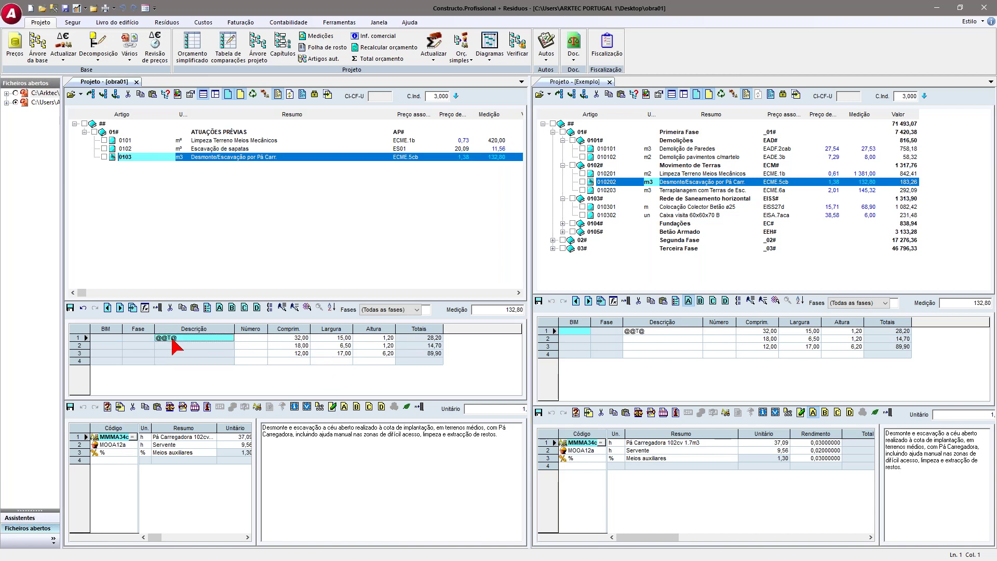
left_click_drag(180, 337, 395, 378)
key("Delete")
left_click(294, 345)
key("Up")
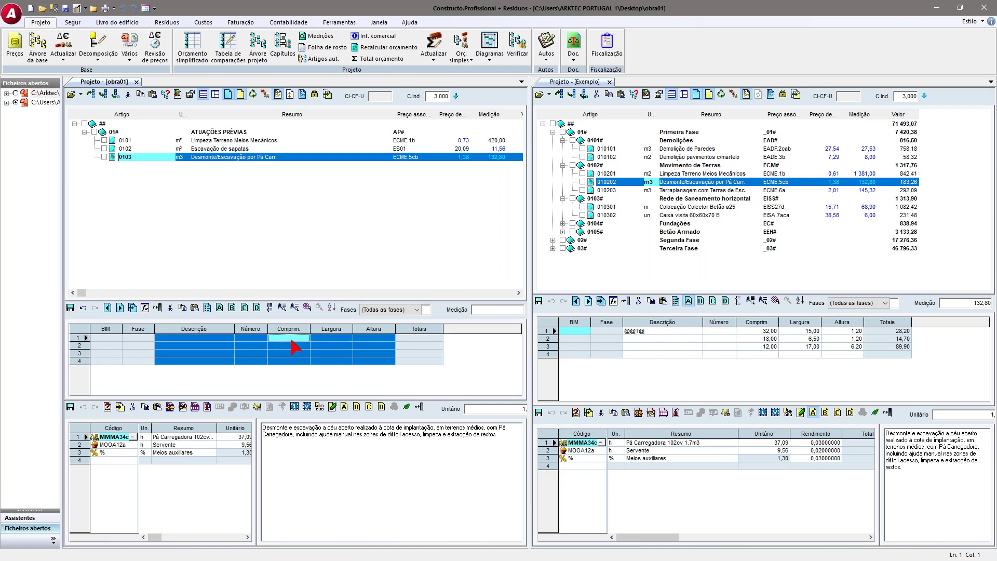
type("20")
key("Return")
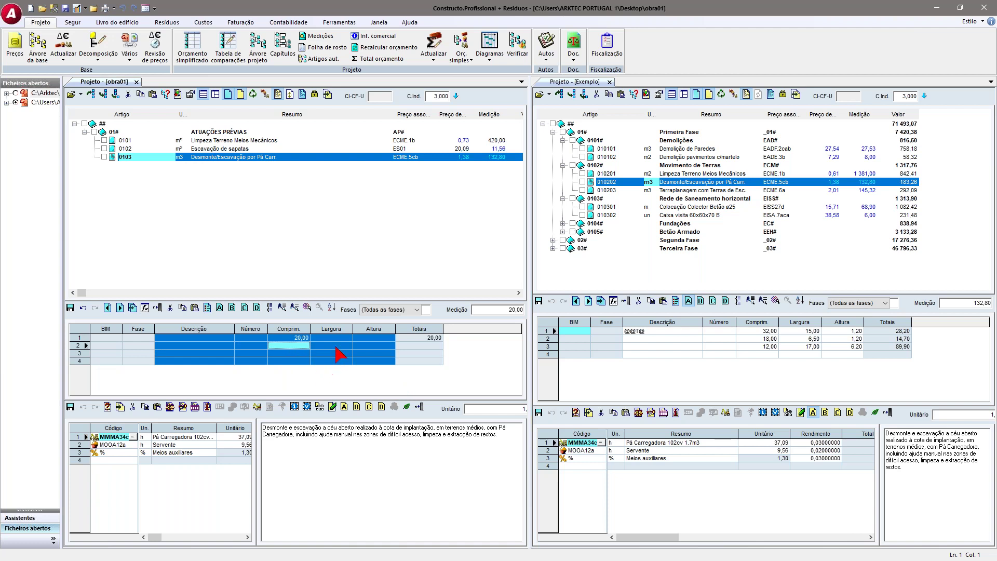
- Check articles 0102 and 0103 in obra01 and widen the price decomposition pane to show all its columns
left_click(231, 150)
left_click(459, 308)
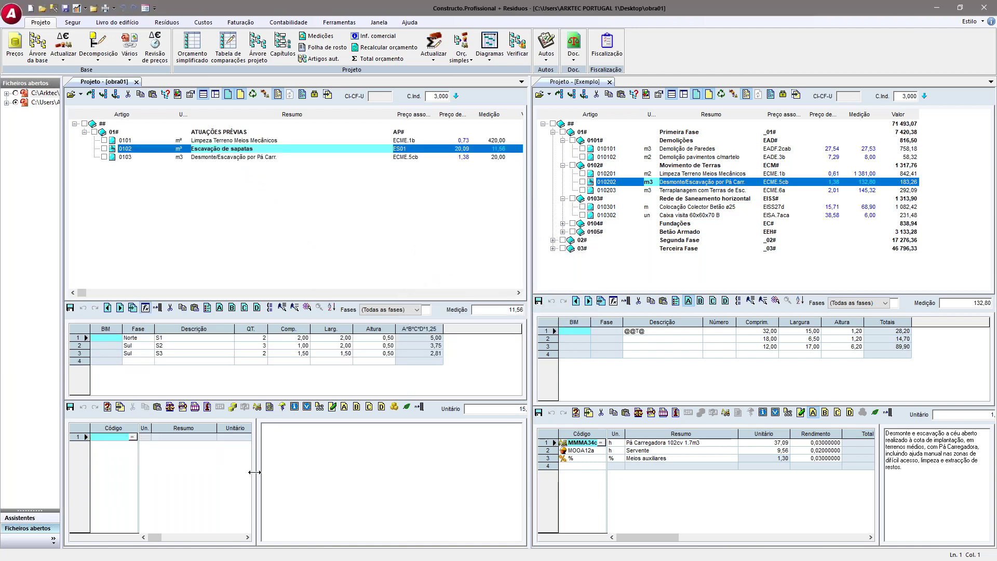
left_click(263, 156)
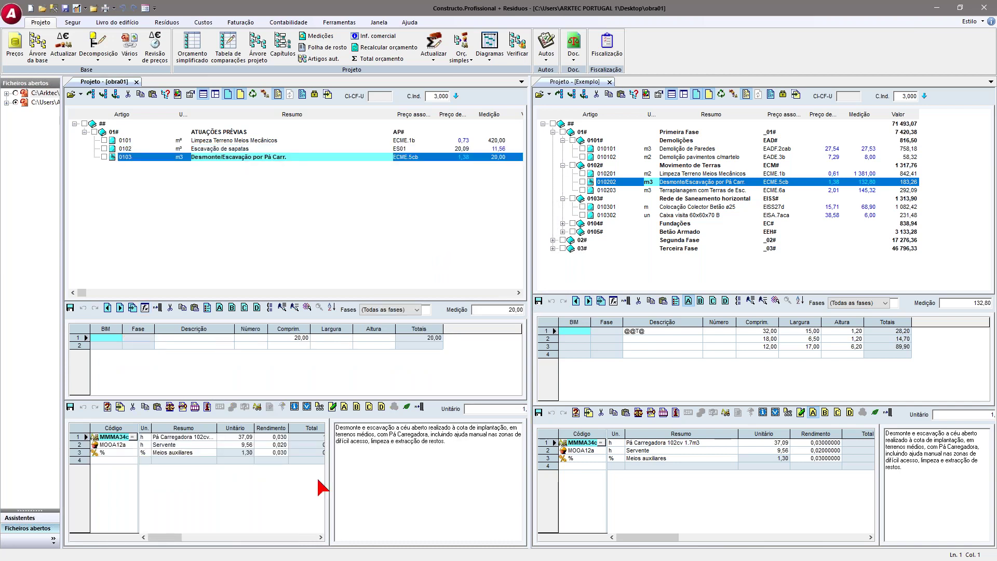
left_click_drag(328, 476, 428, 439)
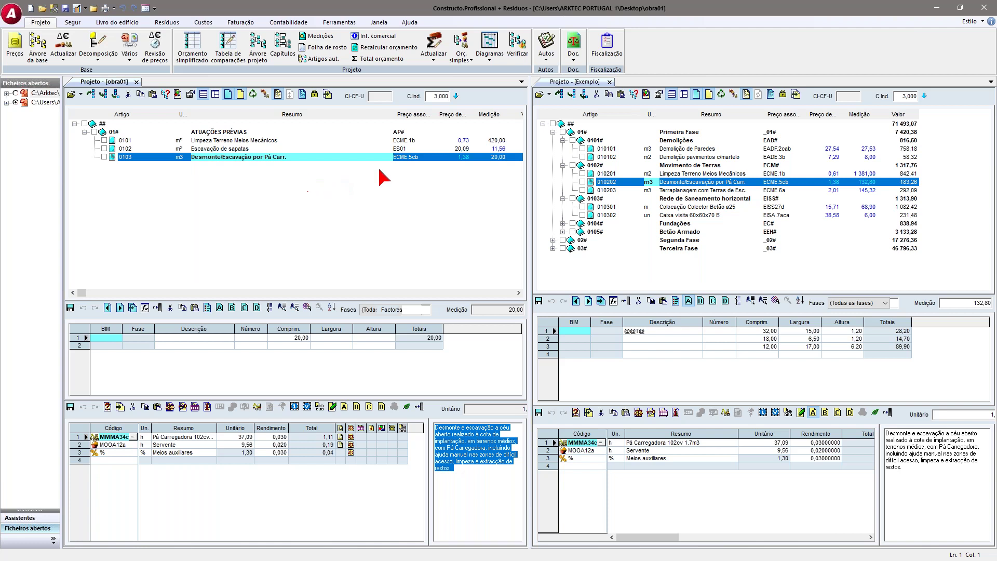
- Close the Exemplo project tree and open the Exemplo price base tree side by side with the obra01 project tree
left_click(611, 82)
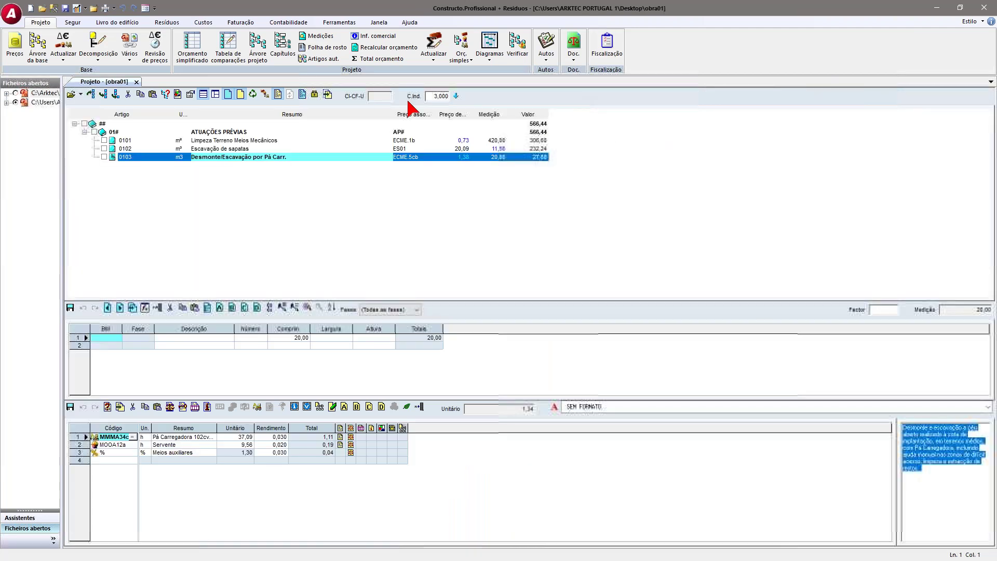
left_click(34, 94)
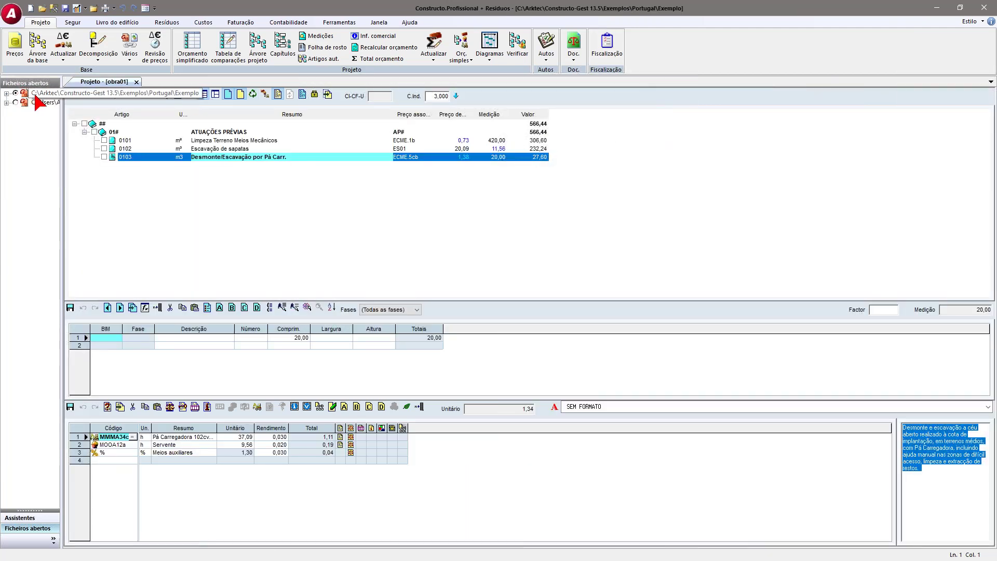
left_click(38, 45)
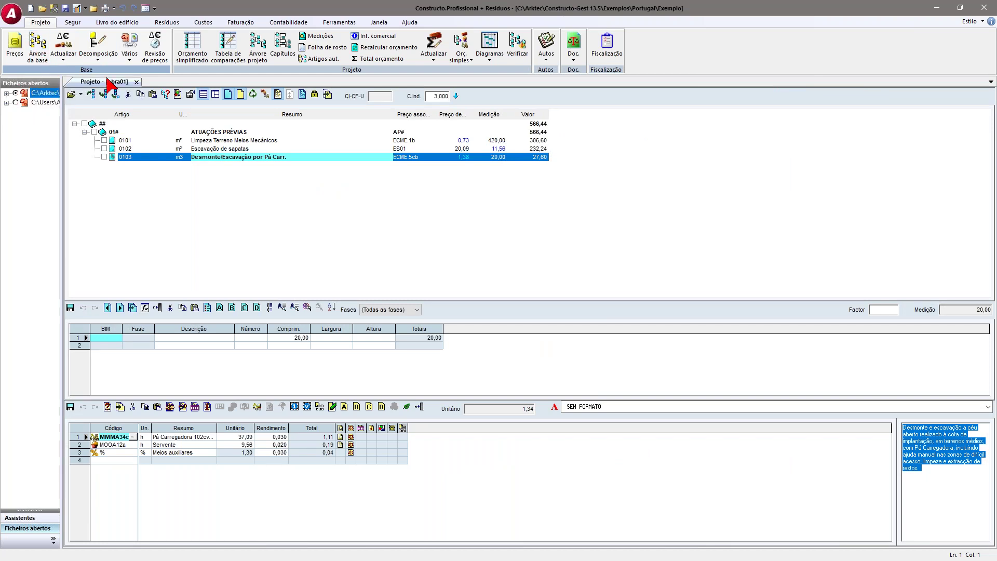
left_click_drag(110, 83, 831, 291)
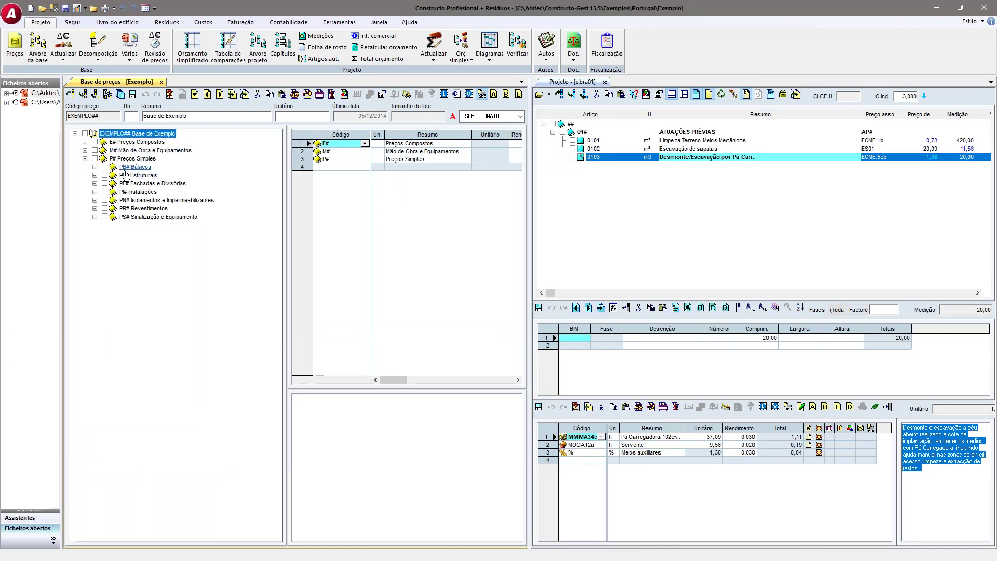
- Expand PIE# Electricidade under PI# Instalações in the price base and view the items of PIEC# Protecção e controlo B.T. and PIEM# Iluminação de emergência
left_click(95, 192)
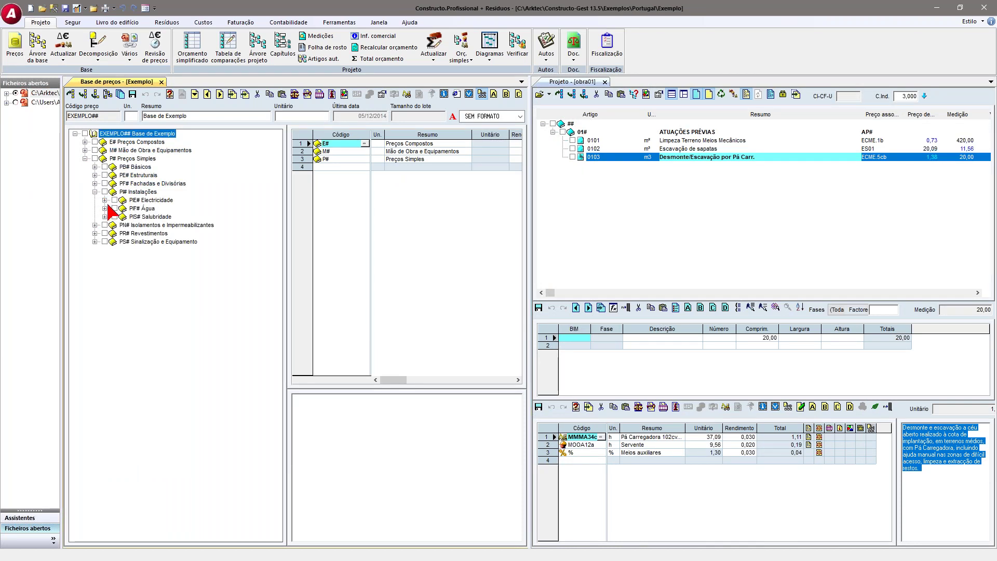
left_click(104, 200)
left_click(114, 209)
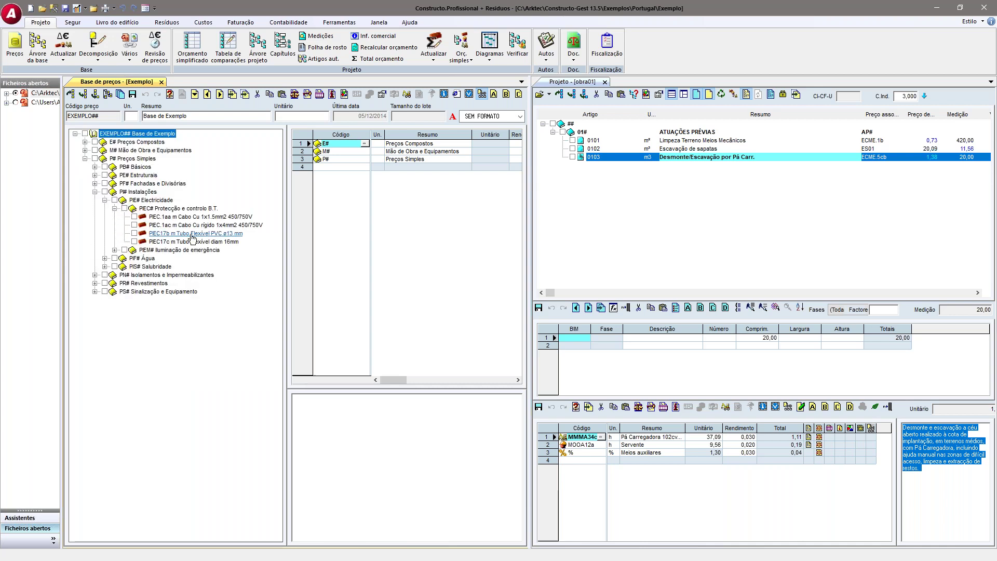
left_click(177, 209)
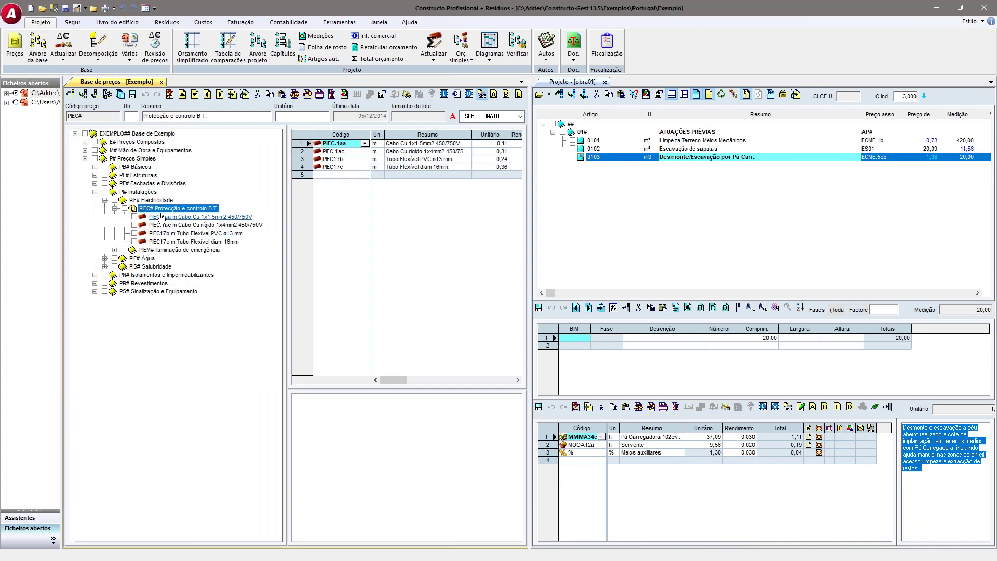
left_click(114, 250)
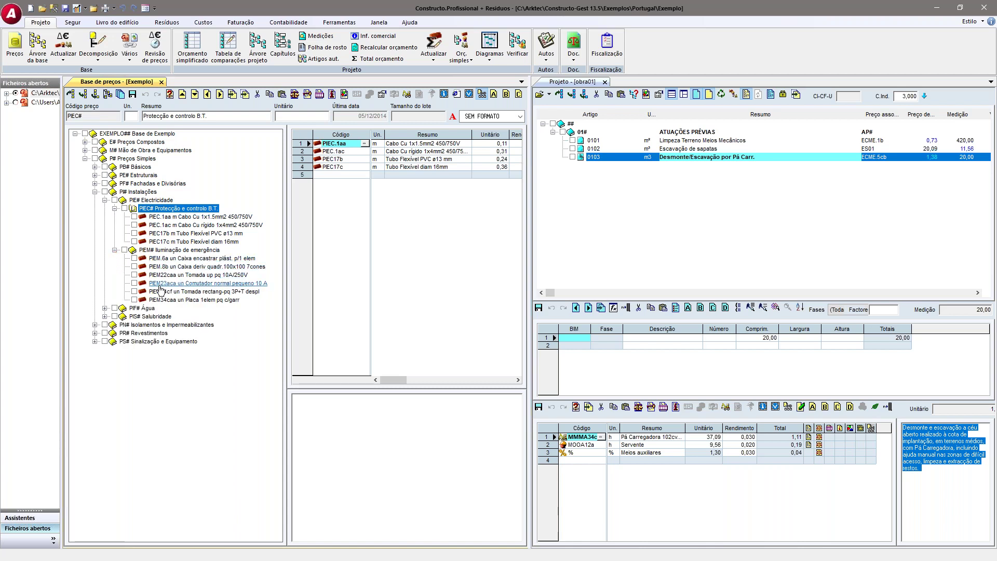
- Expand PR# Revestimentos in the price base through PRP# Paredes to view the items of PRPA# Azulejos
left_click(94, 333)
left_click(104, 341)
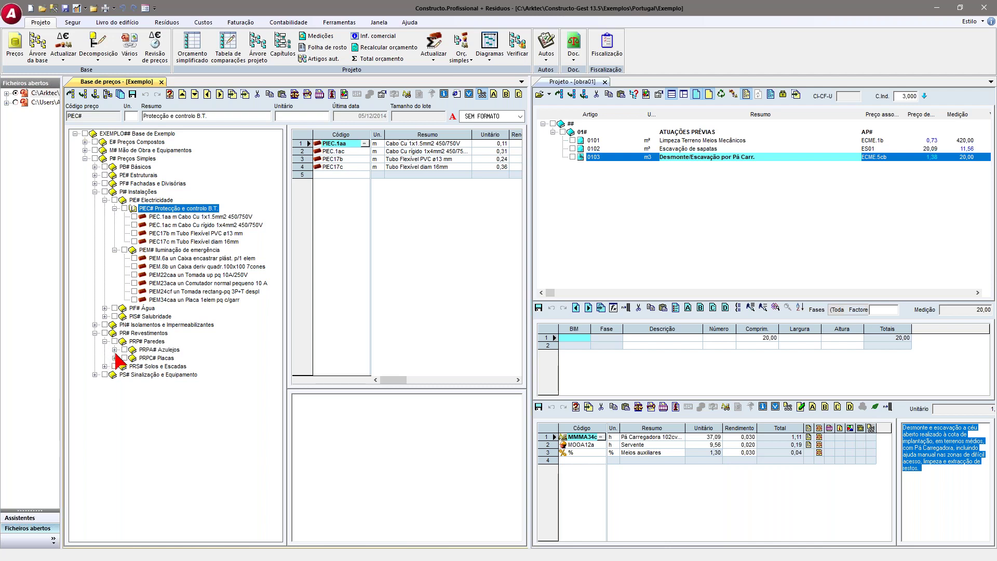
left_click(114, 350)
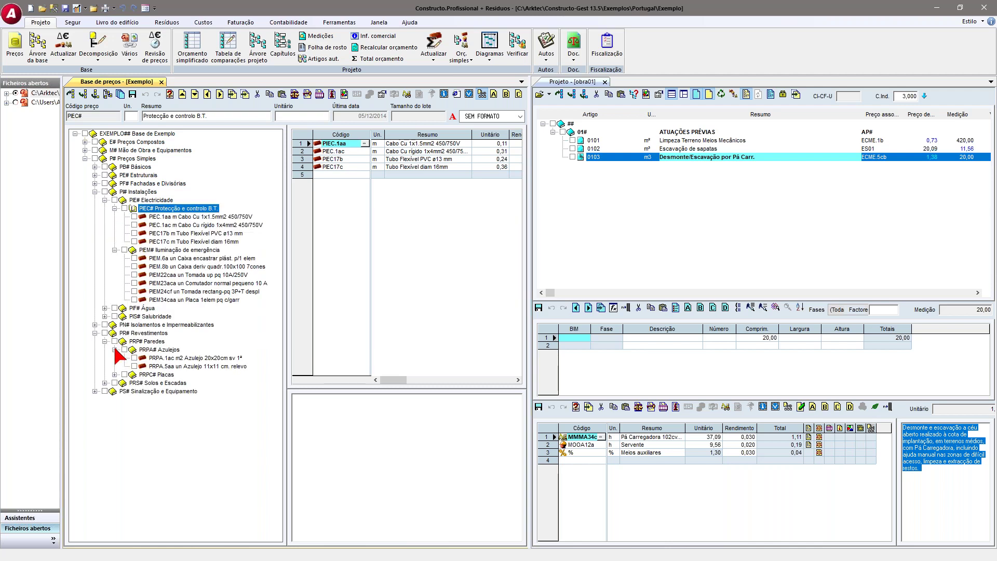
- Collapse PI# Instalações and expand the composite prices down to ER# Revestimentos, ERS# Pavimentos e Escadas, ERSR# Peças rígidas
left_click(194, 358)
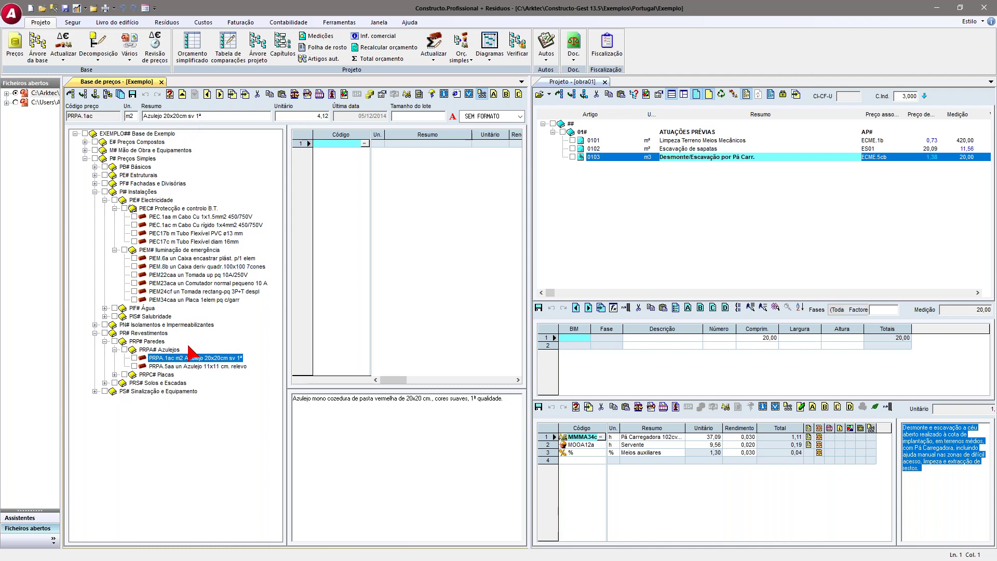
left_click(95, 192)
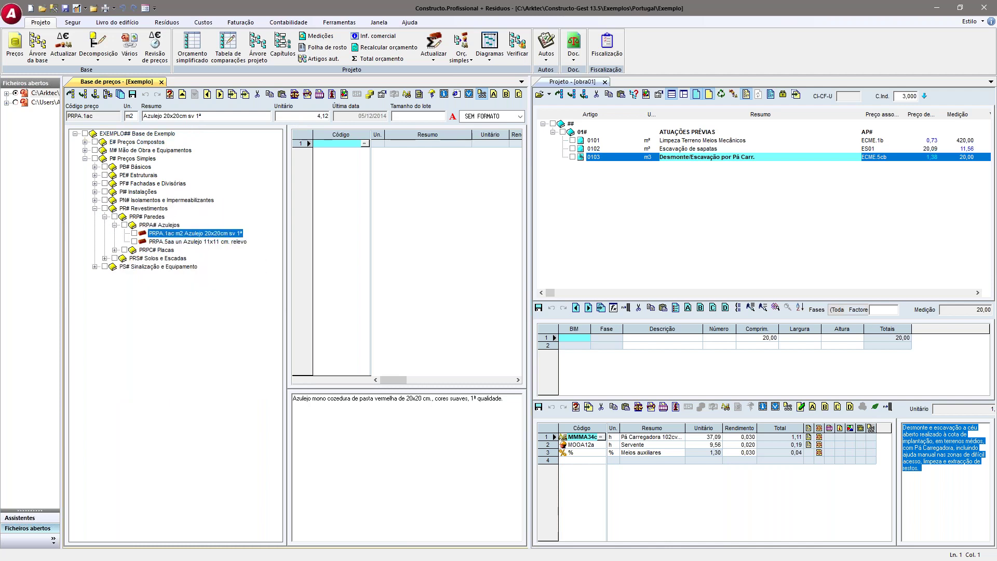
left_click(85, 142)
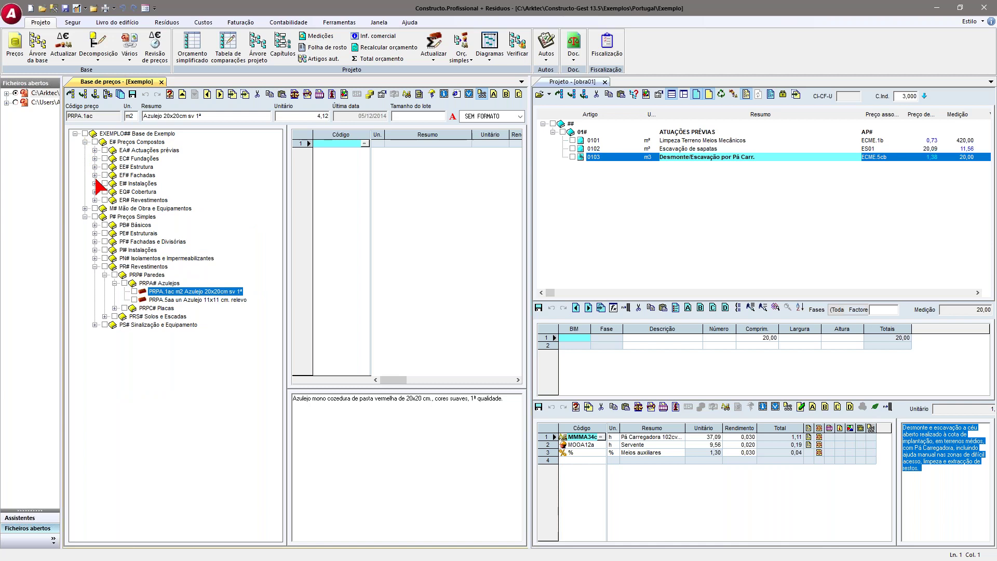
left_click(95, 200)
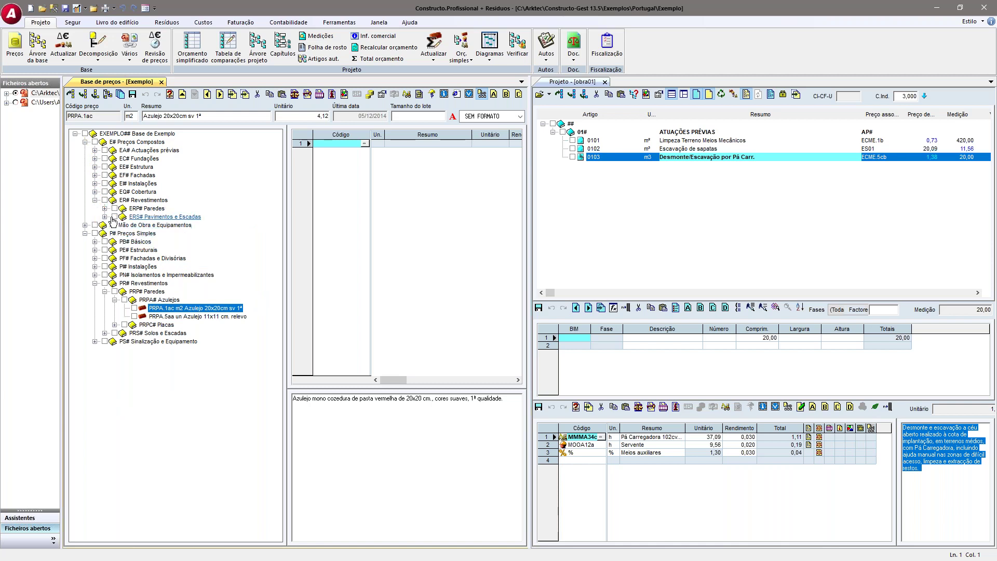
left_click(104, 217)
left_click(114, 224)
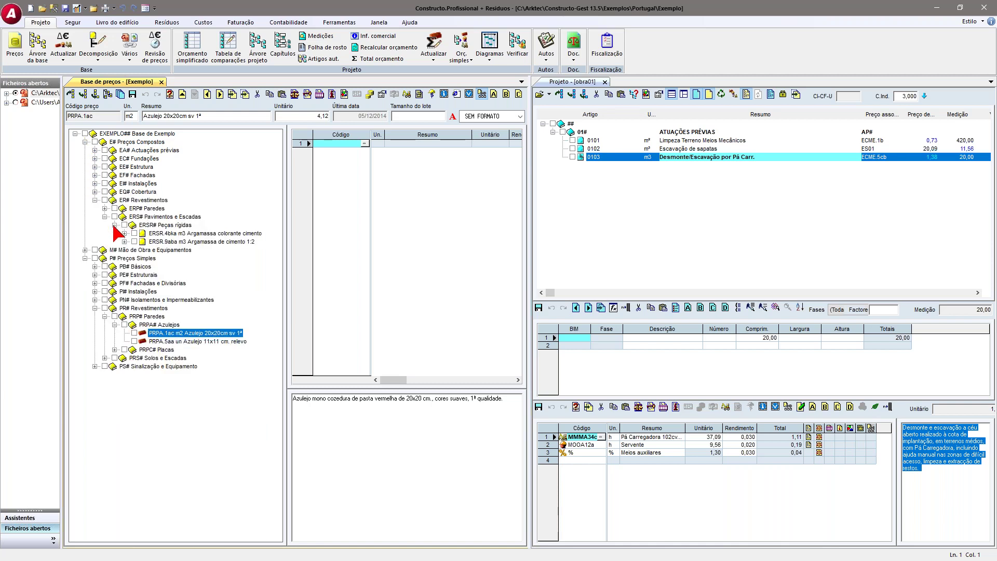
- Save the pending changes and add price ERSR.4bka Argamassa colorante cimento to chapter 01# ATUAÇÕES PRÉVIAS of the obra01 project
left_click(197, 240)
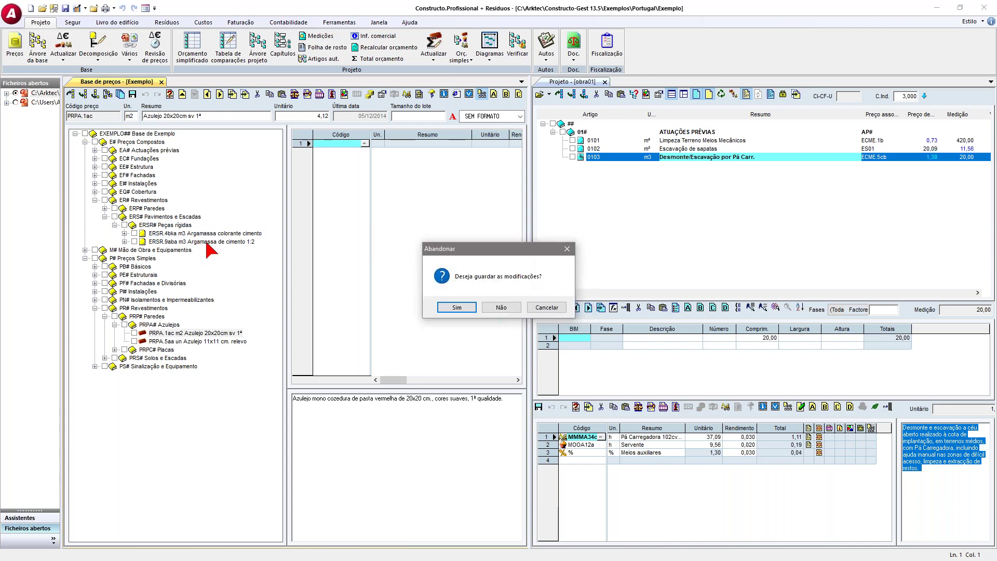
left_click(456, 307)
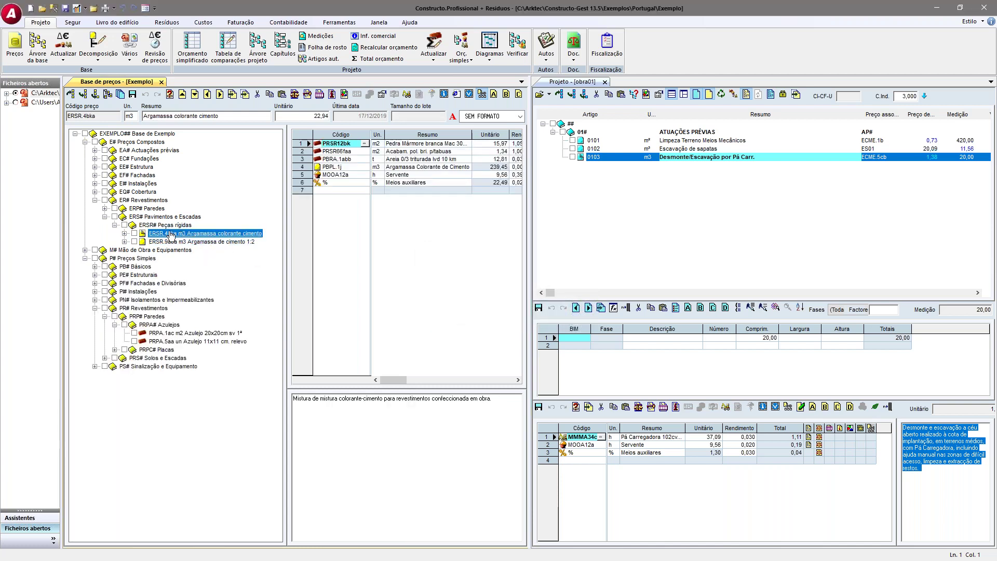
left_click_drag(141, 235, 574, 130)
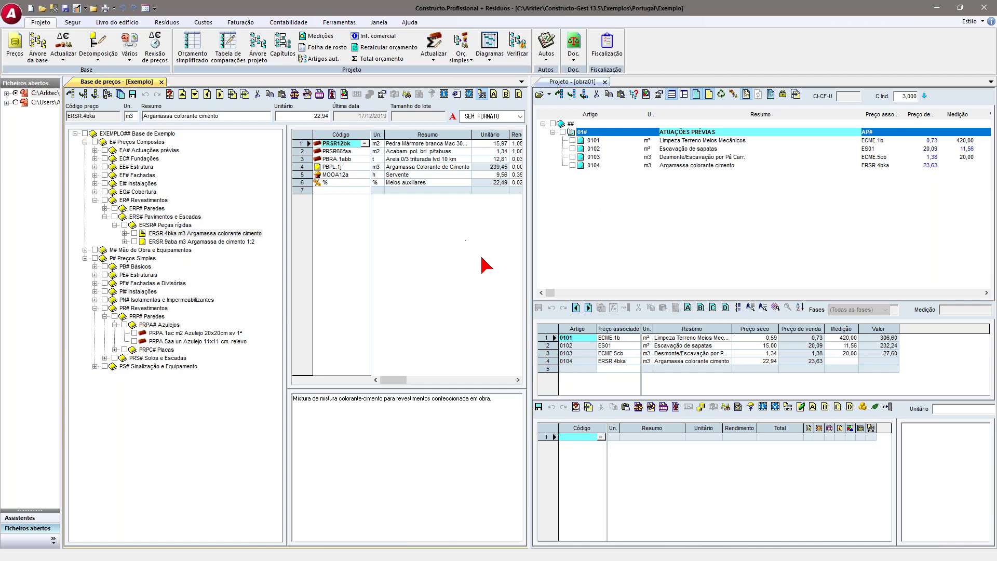
- Close the price base, select article 0104 Argamassa colorante cimento and widen the Resumo column of its component list to show full descriptions
left_click(162, 82)
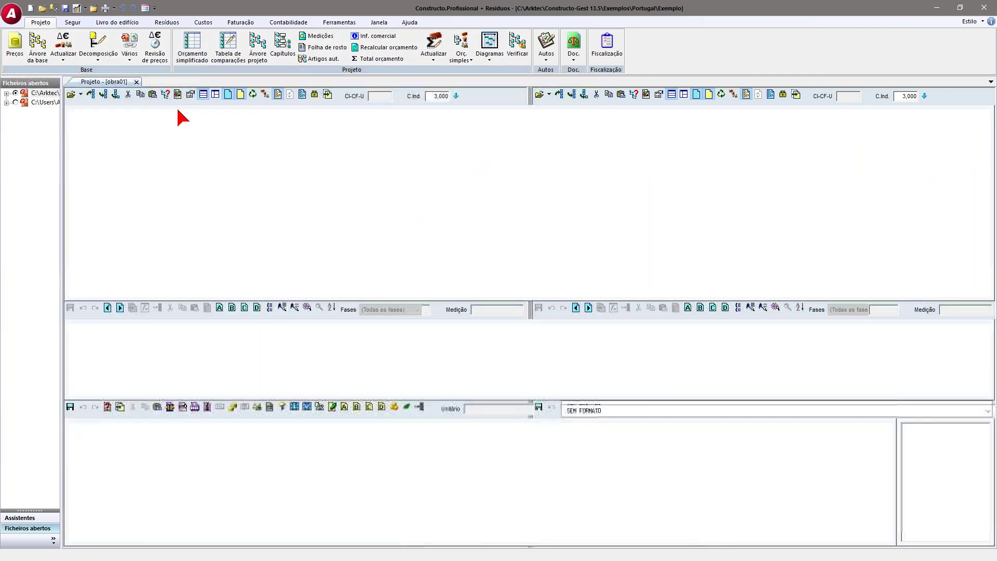
left_click(219, 165)
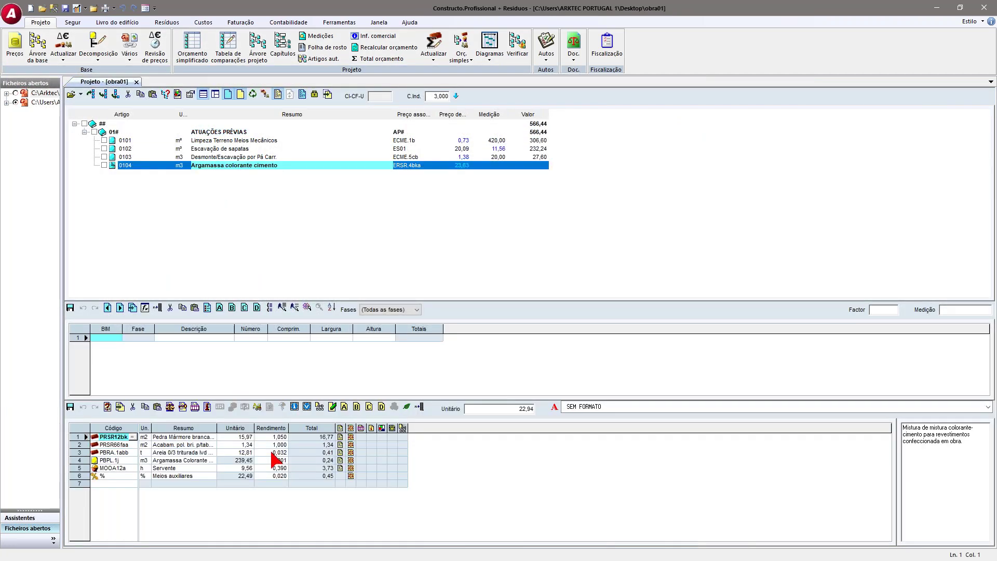
left_click(150, 447)
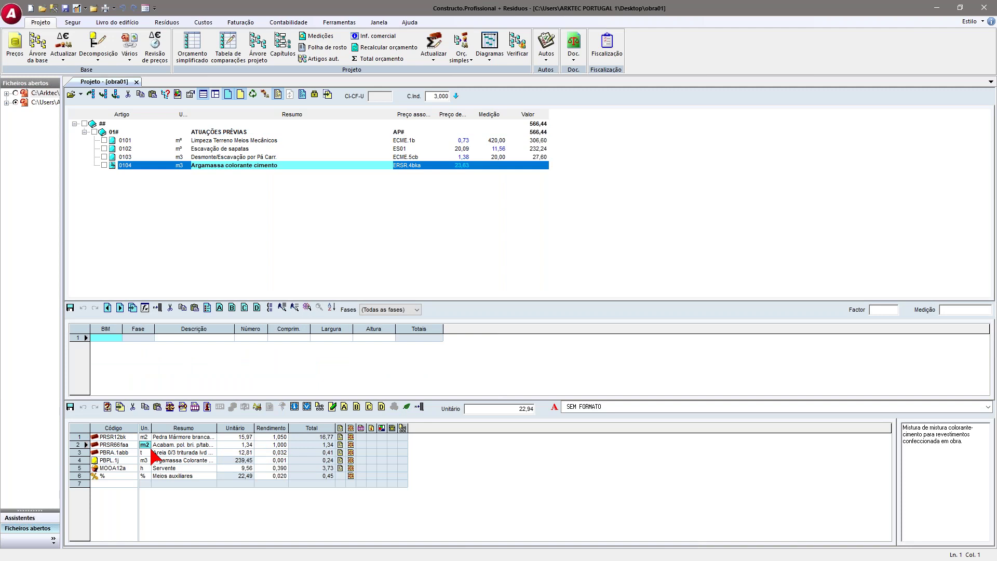
left_click(156, 453)
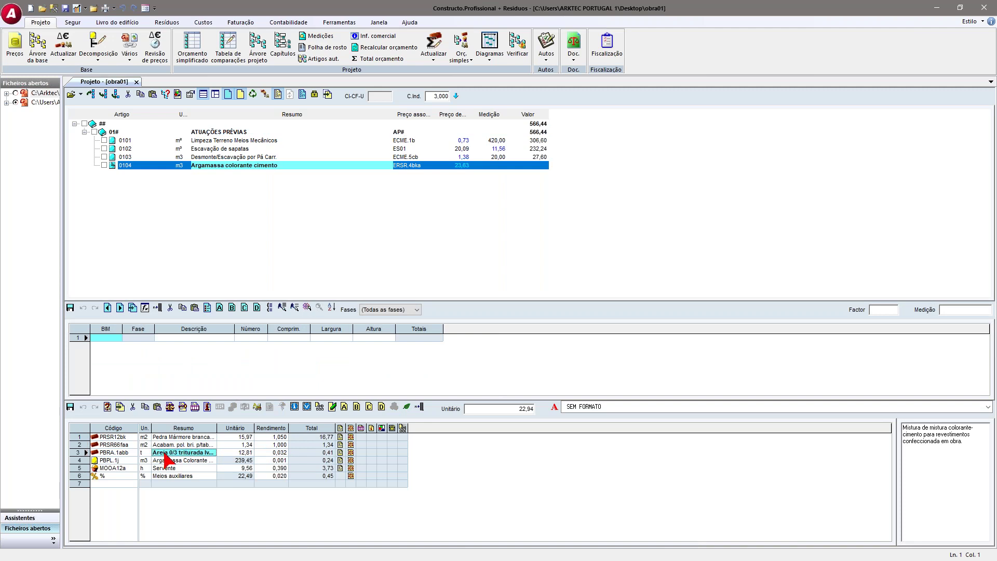
left_click(107, 446)
left_click(181, 445)
left_click(191, 468)
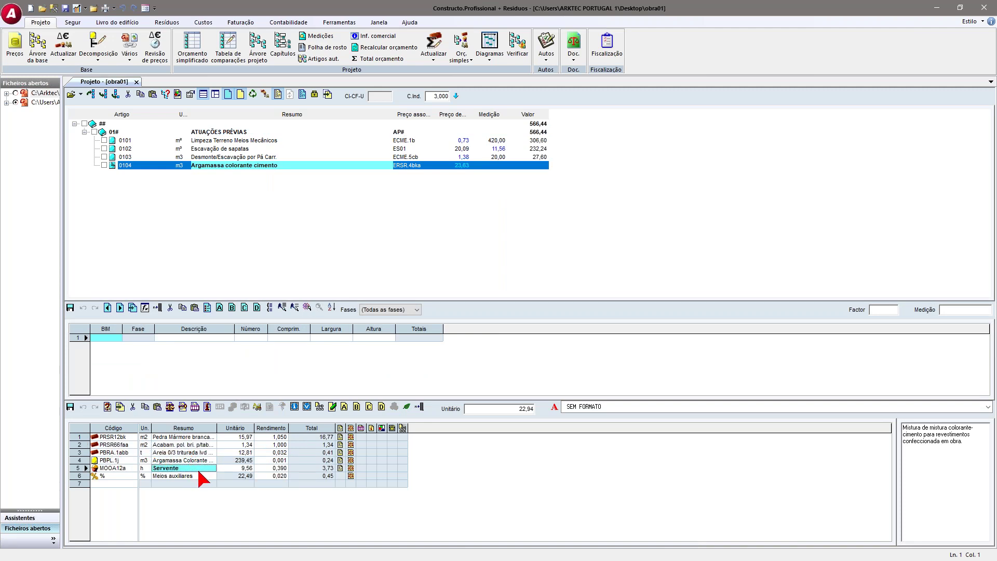
left_click_drag(217, 429, 378, 426)
- Start an attached document of type 7- Carta de cores for the component Areia 0/3 triturada lvd 10 km
left_click(223, 453)
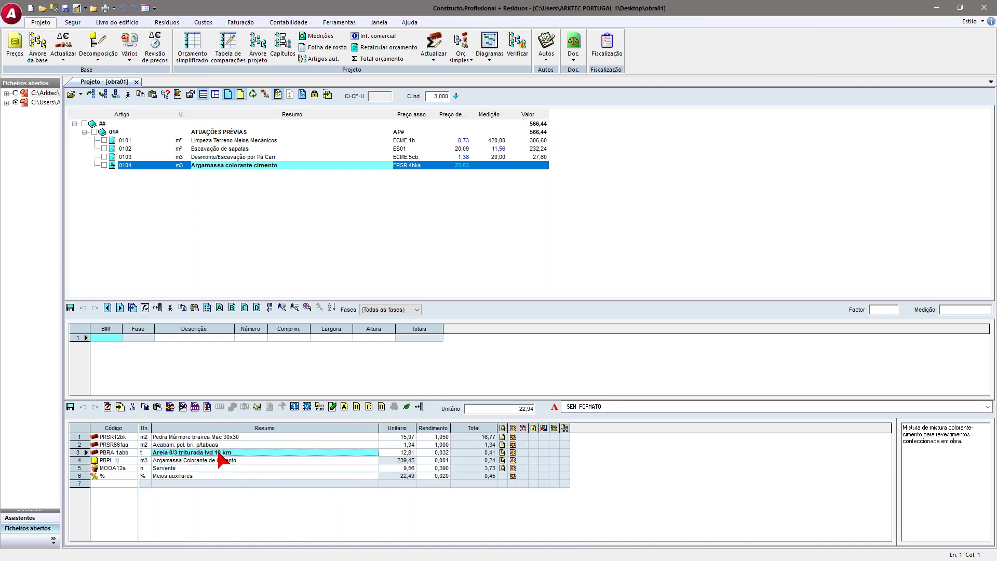
left_click(319, 406)
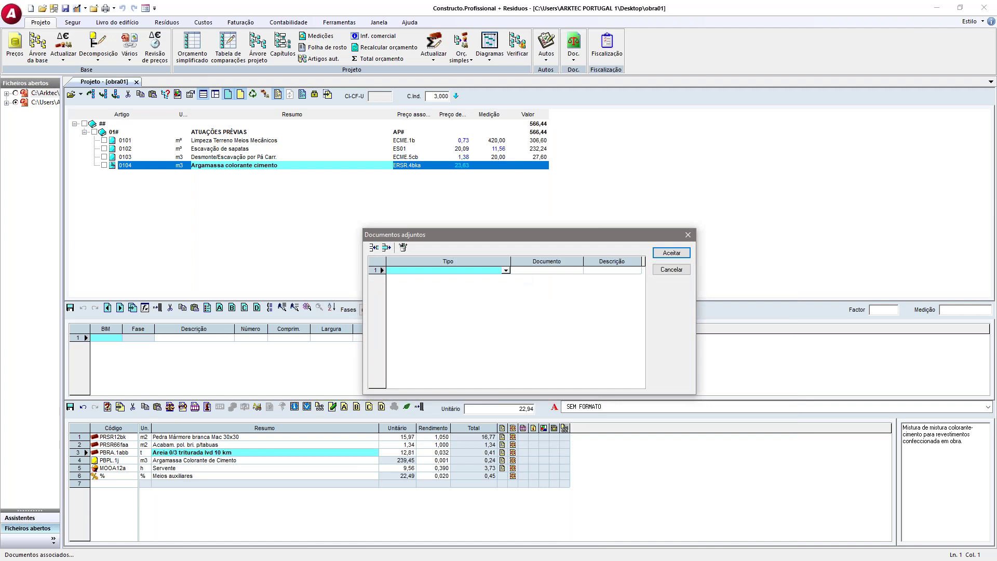
left_click(506, 271)
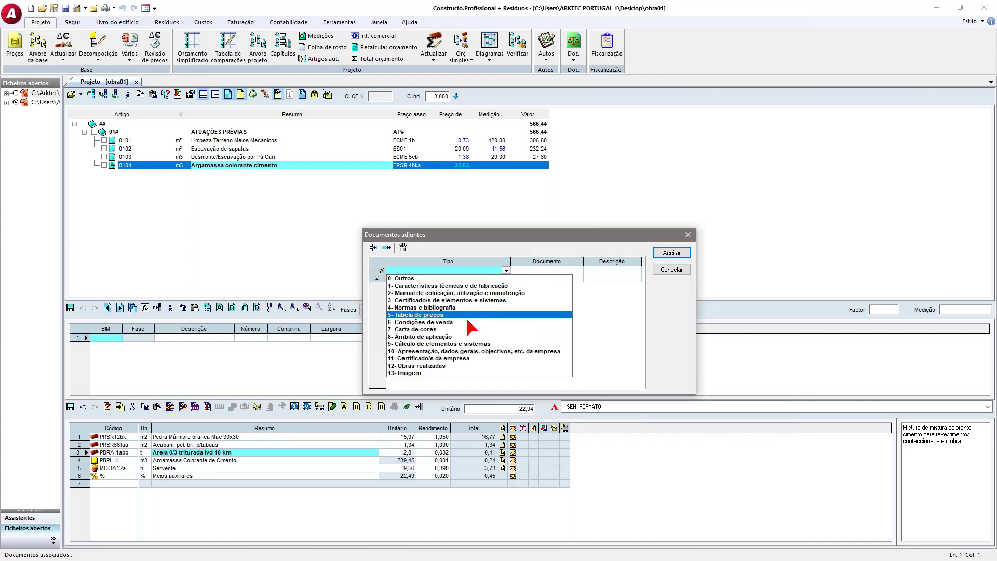
left_click(464, 329)
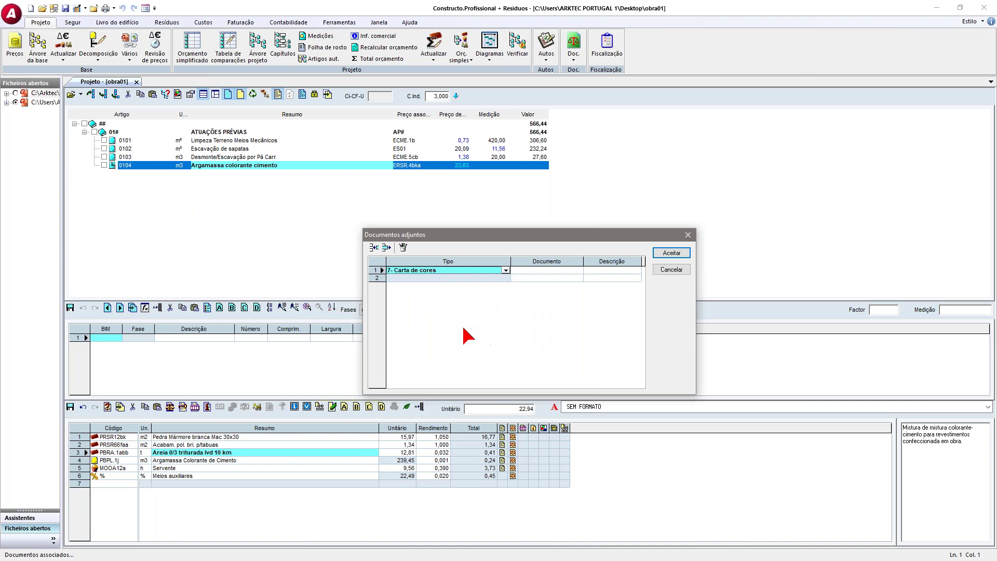
- Check which file formats can be attached as the document, leaving the file selection without choosing one
left_click(579, 270)
left_click(579, 270)
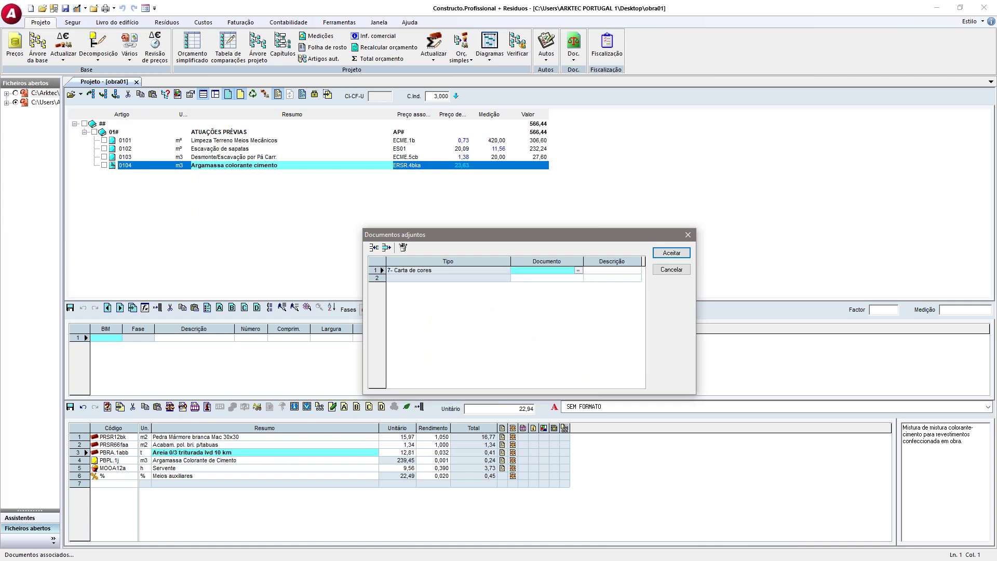
left_click(537, 408)
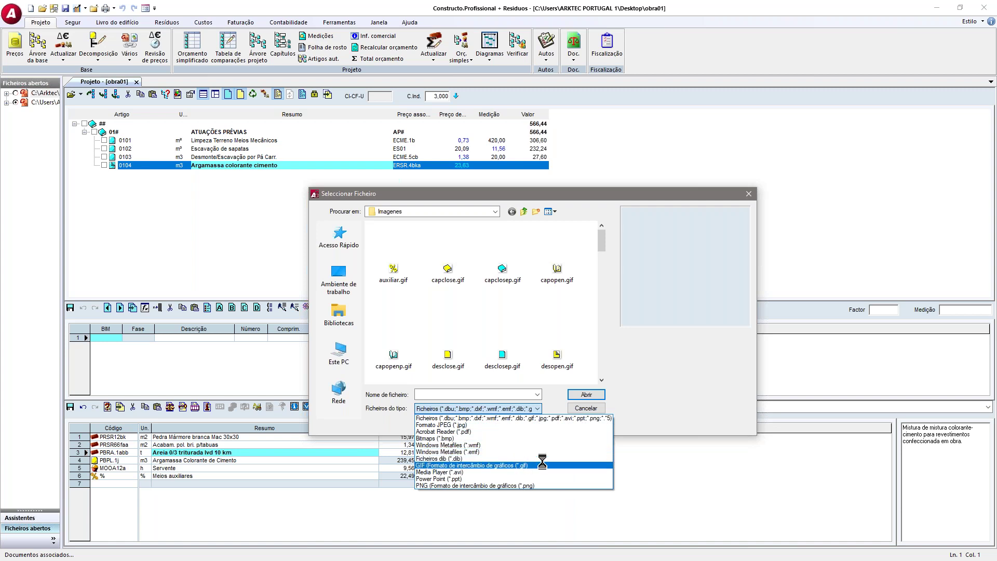
left_click(587, 409)
left_click(587, 409)
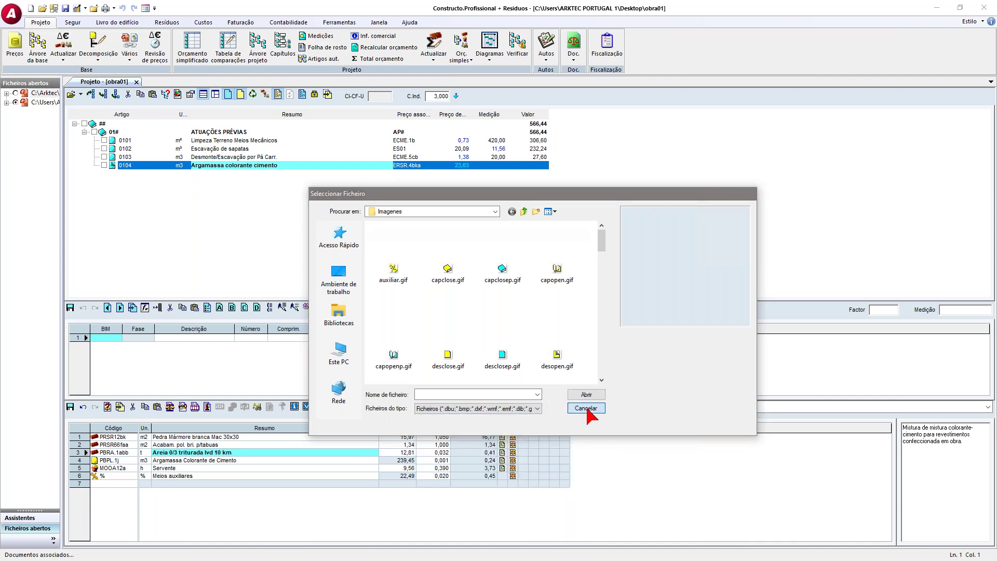
- Attach the file Factura2.bmp from the Imagenes folder as the Carta de cores document
left_click(578, 270)
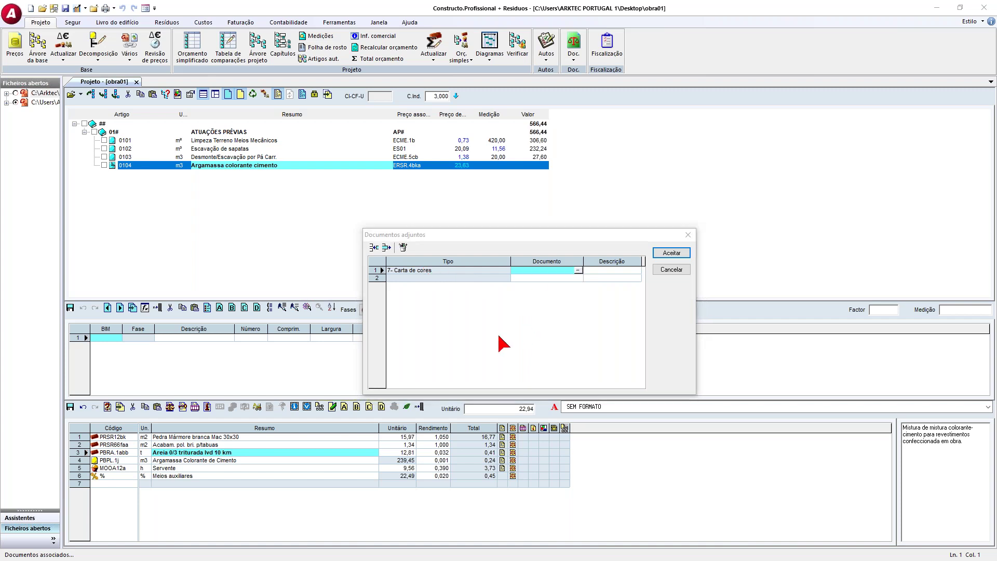
scroll(604, 337, "down", 5)
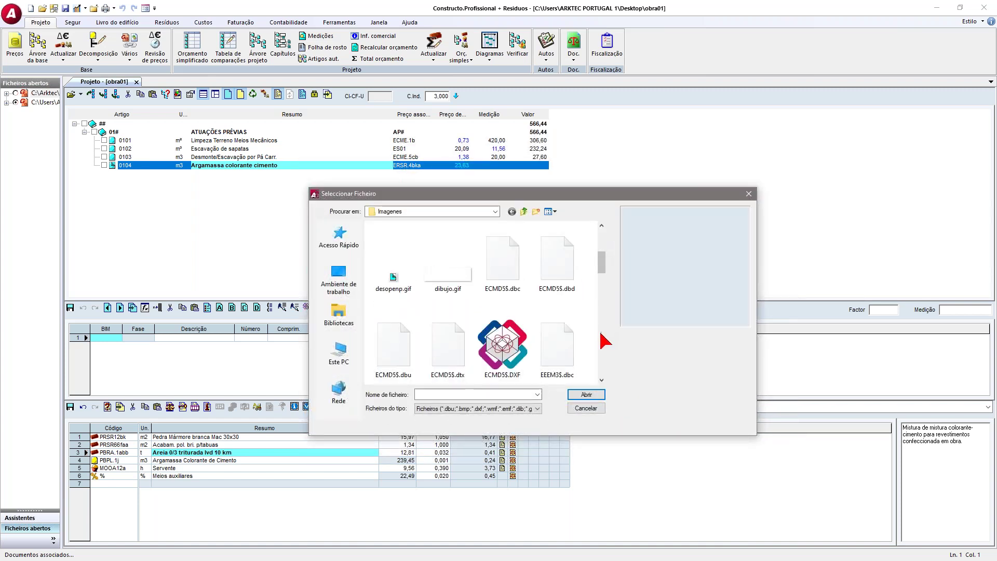
scroll(604, 336, "down", 5)
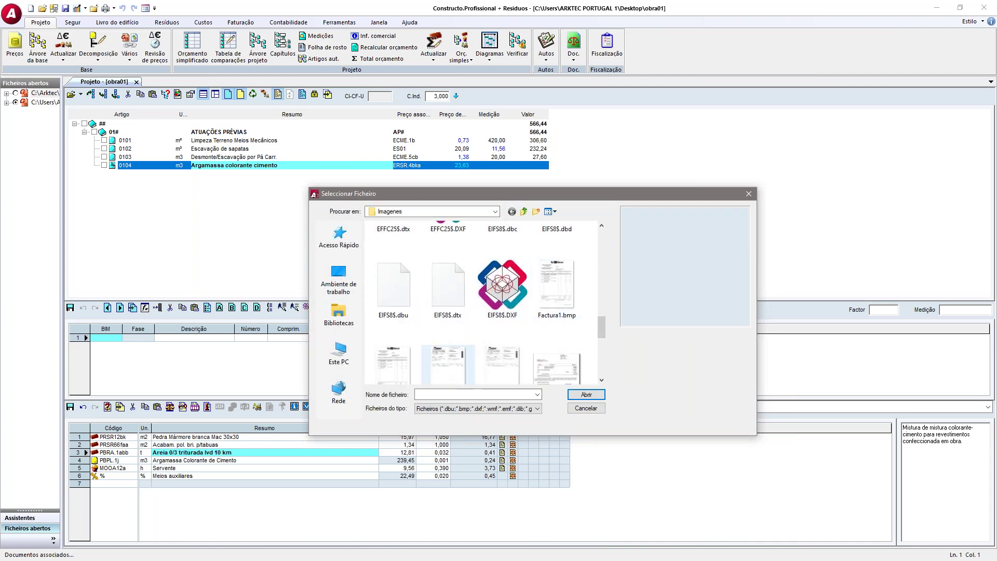
double_click(465, 347)
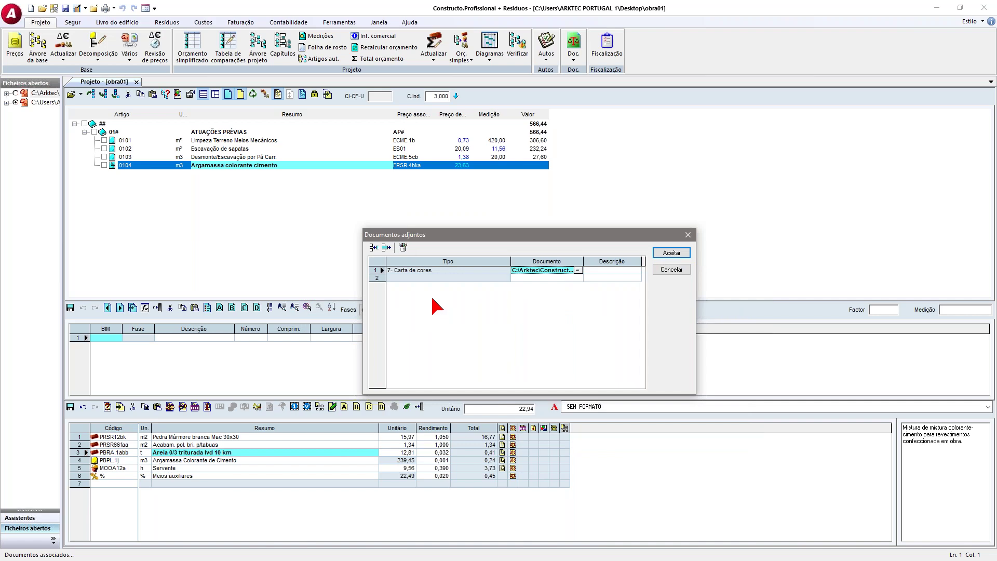
- Preview the attached Factura2.bmp, close the image viewer and accept the attached documents
left_click(401, 248)
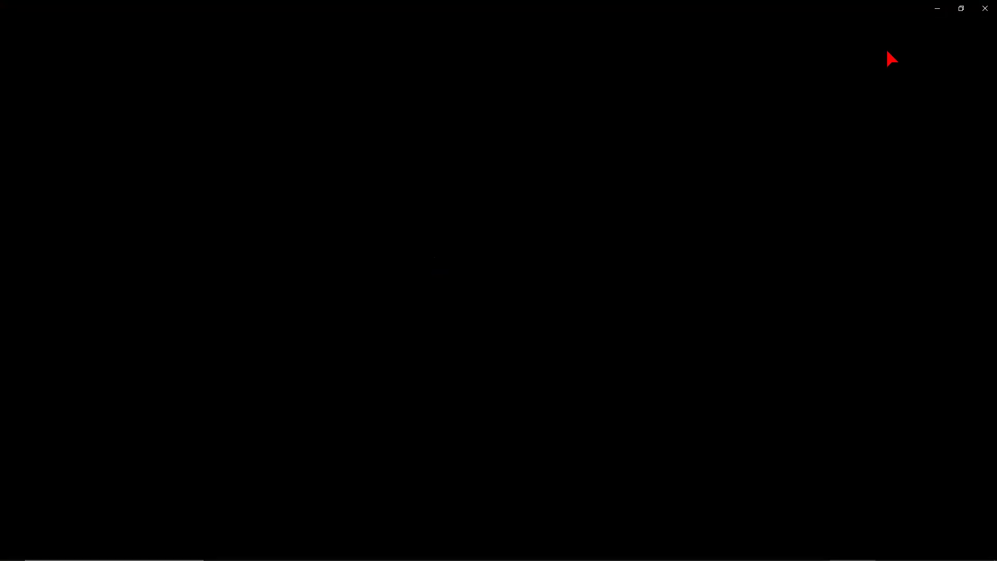
double_click(269, 9)
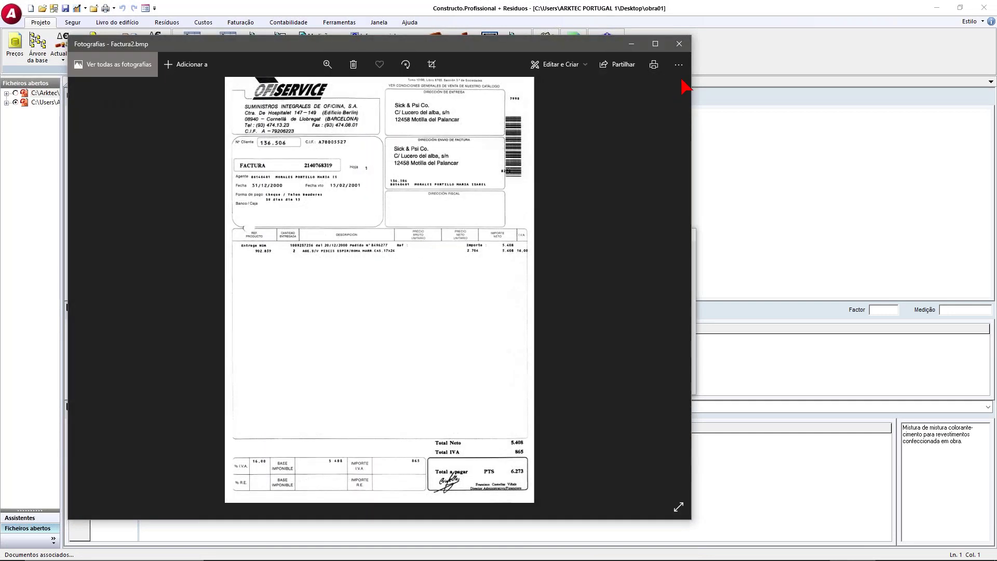
left_click(679, 43)
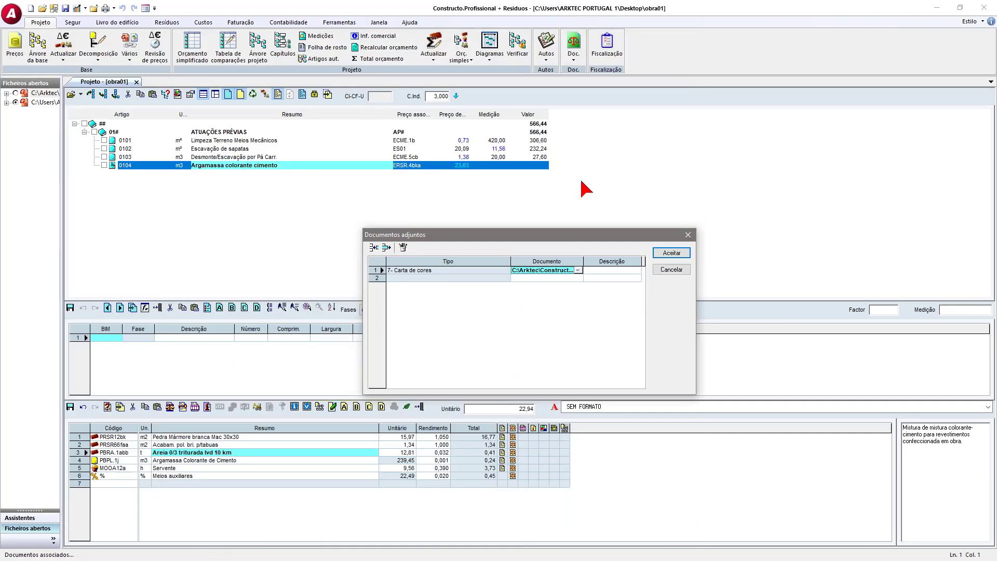
left_click(682, 254)
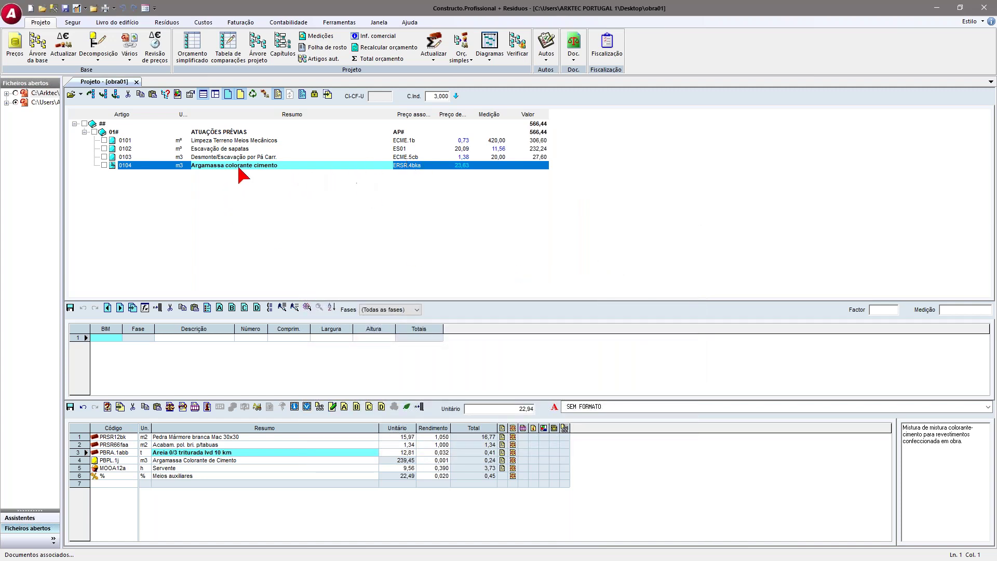
- Review the available document types for the sand component's attachment and leave without changes
left_click(324, 407)
left_click(506, 270)
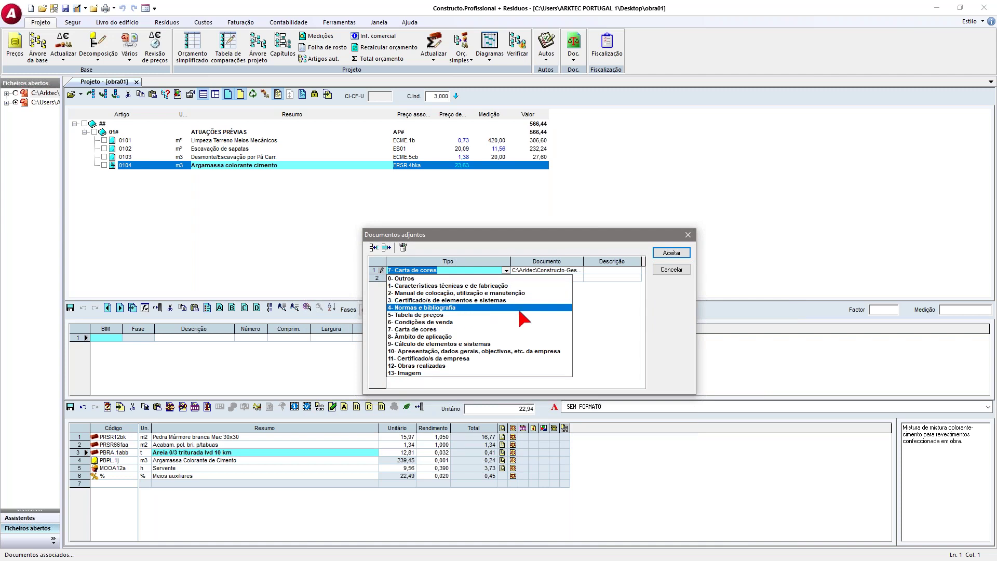
left_click(671, 270)
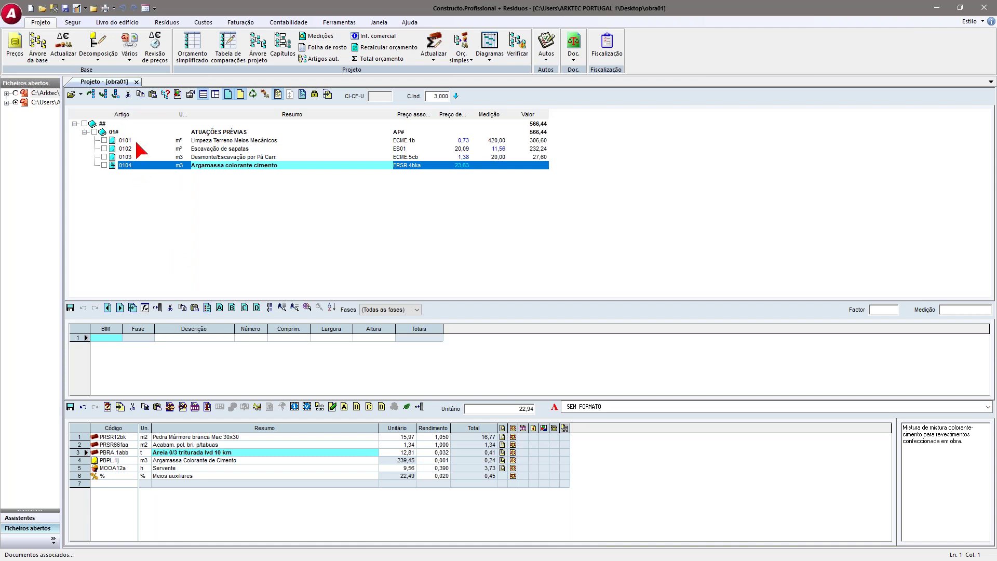
- Open the Exemplo project tree, view article 010102 Demolição pavimentos c/martelo and close the obra01 project
left_click(25, 94)
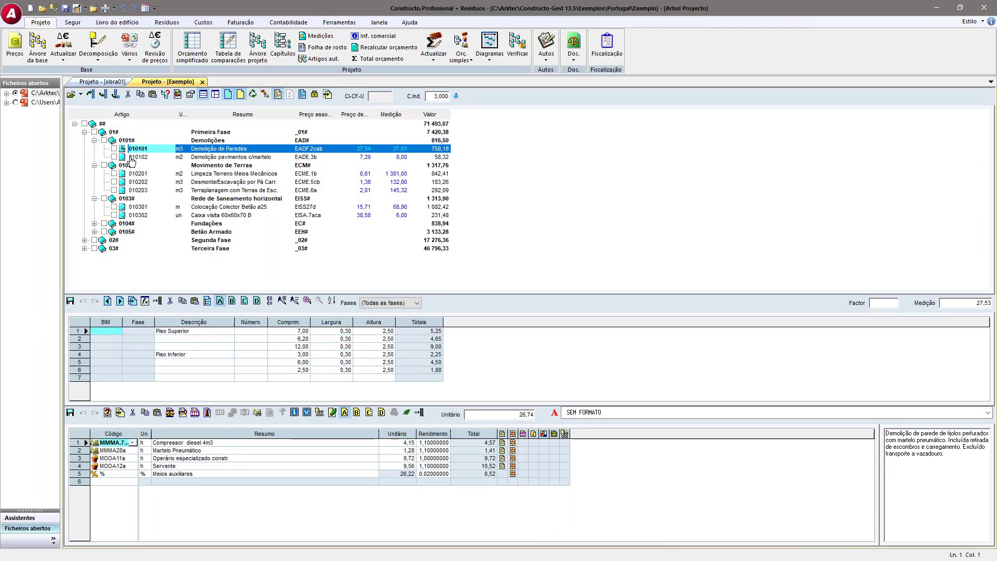
left_click(138, 157)
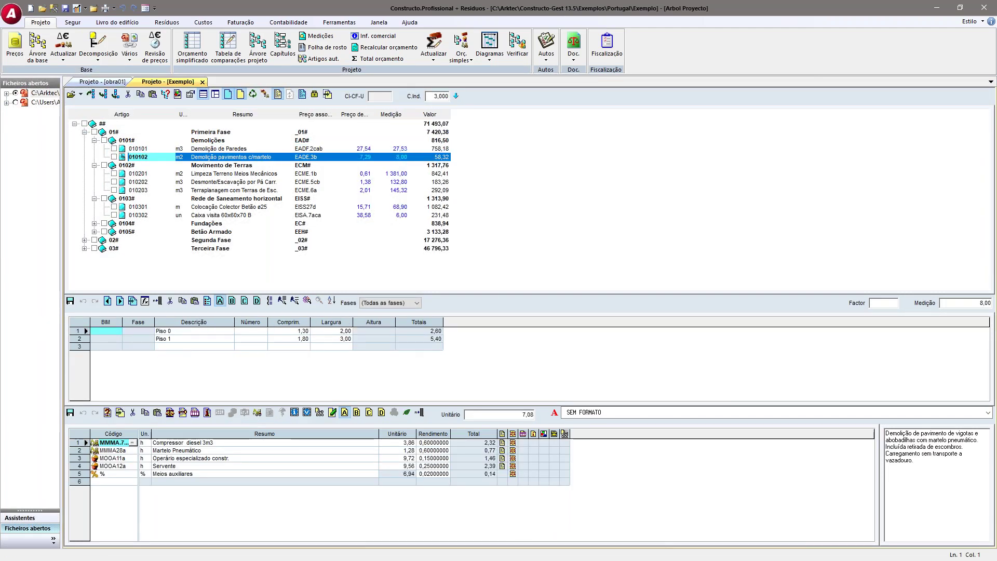
left_click(103, 81)
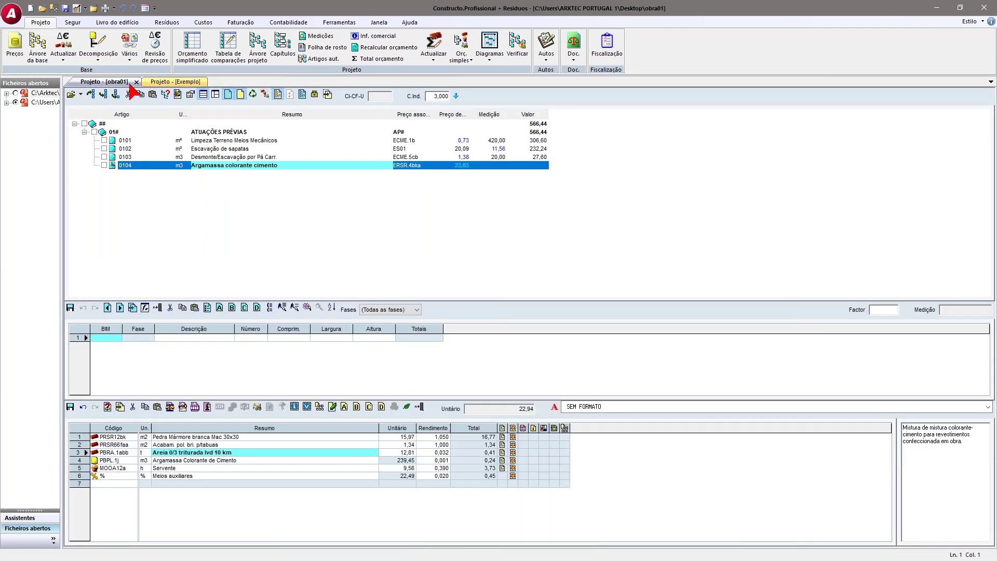
left_click(136, 83)
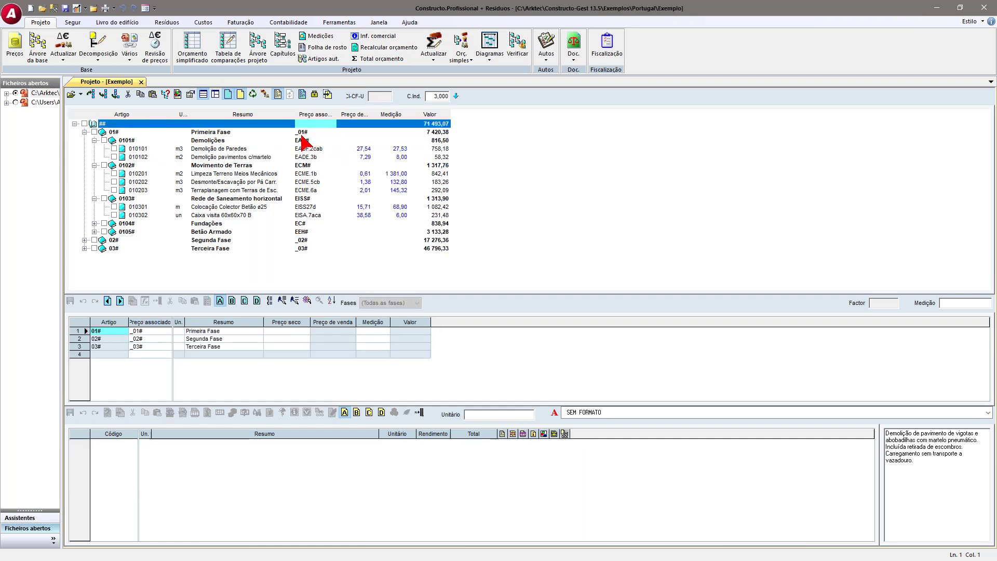
- Start an adjustment by articles with composition for the whole project and set the final budget to 78000
left_click(434, 56)
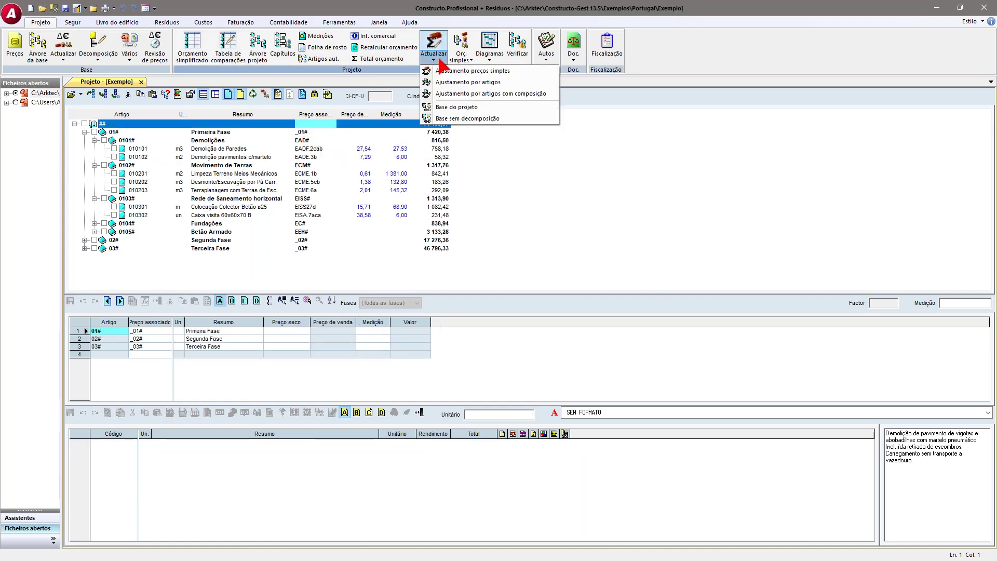
left_click(470, 95)
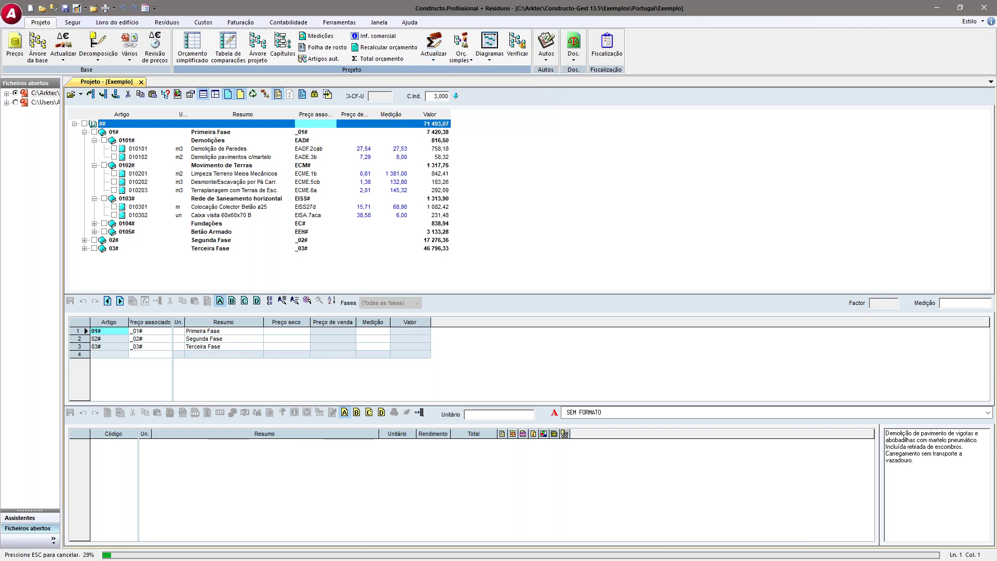
left_click(542, 298)
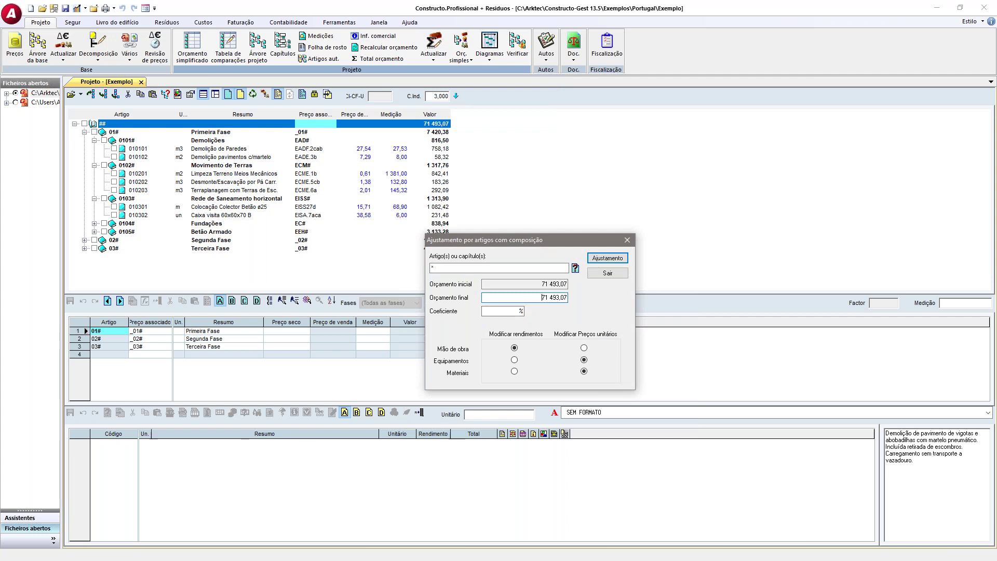
left_click_drag(539, 298, 569, 298)
type("78000")
- Restrict the adjustment to articles 010201, 010402, 010501, 010502, 010503 and 010504 using the article search
left_click(503, 268)
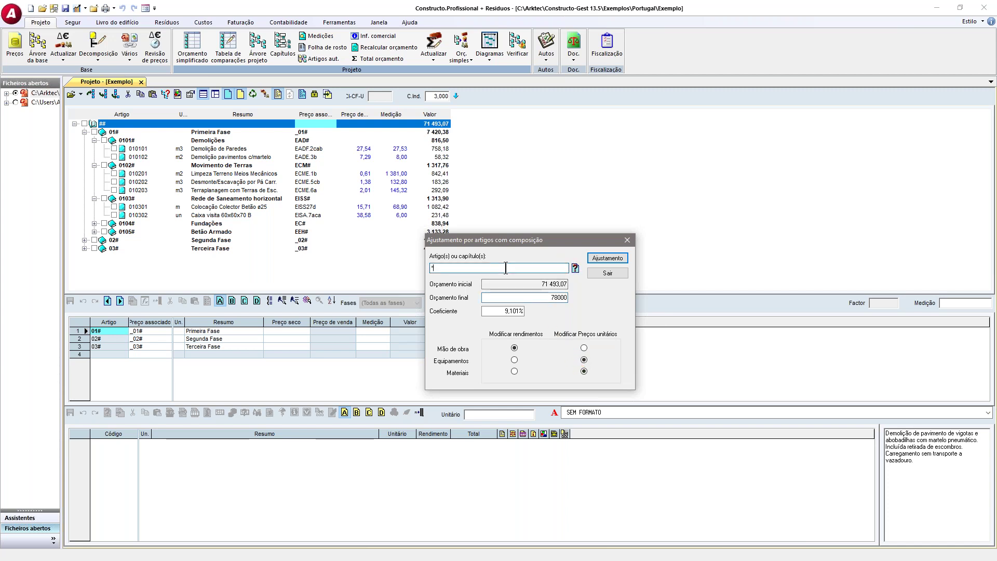
left_click(575, 268)
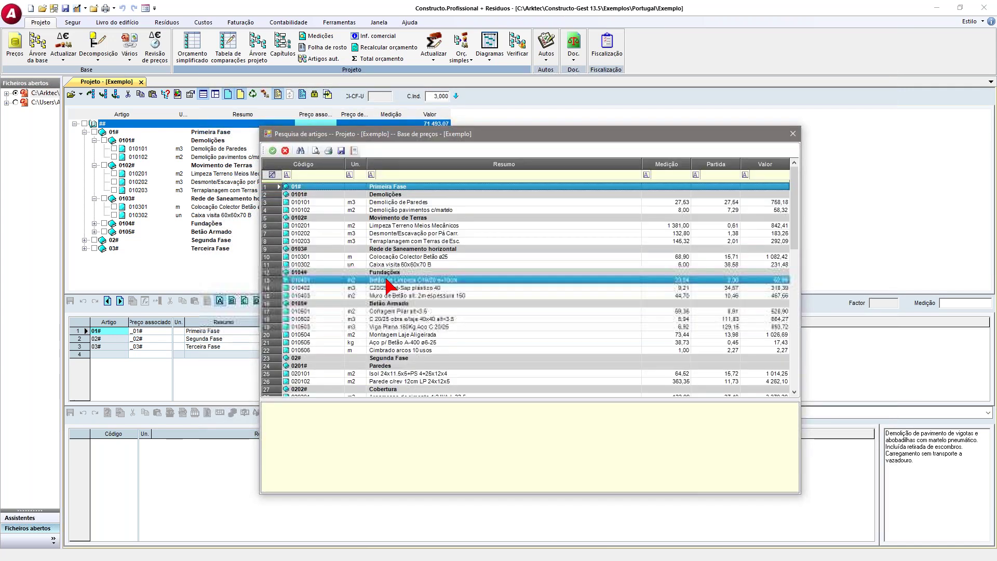
left_click(411, 226)
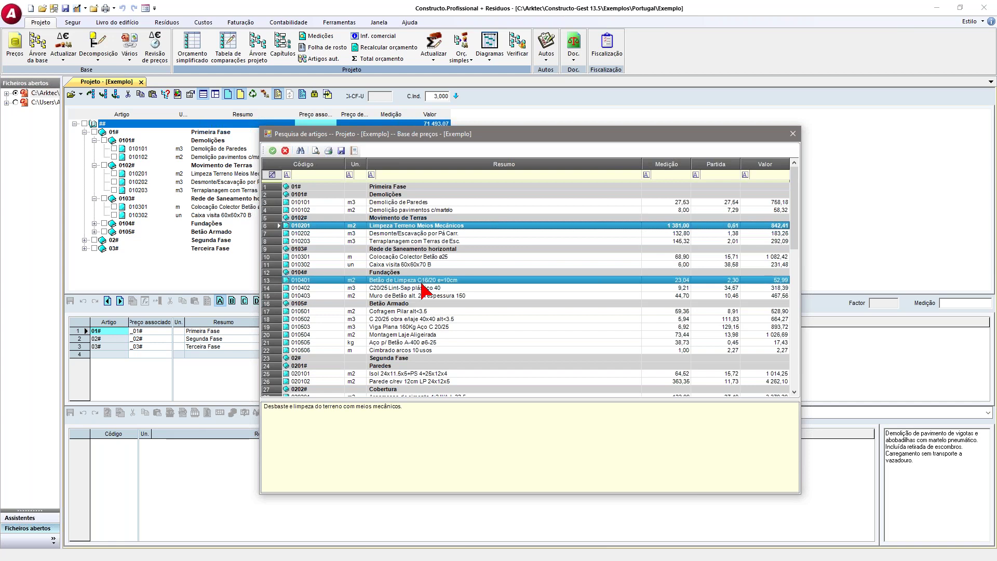
left_click(420, 288, "ctrl")
left_click(412, 334, "ctrl")
left_click(413, 326, "ctrl")
left_click(411, 312, "ctrl")
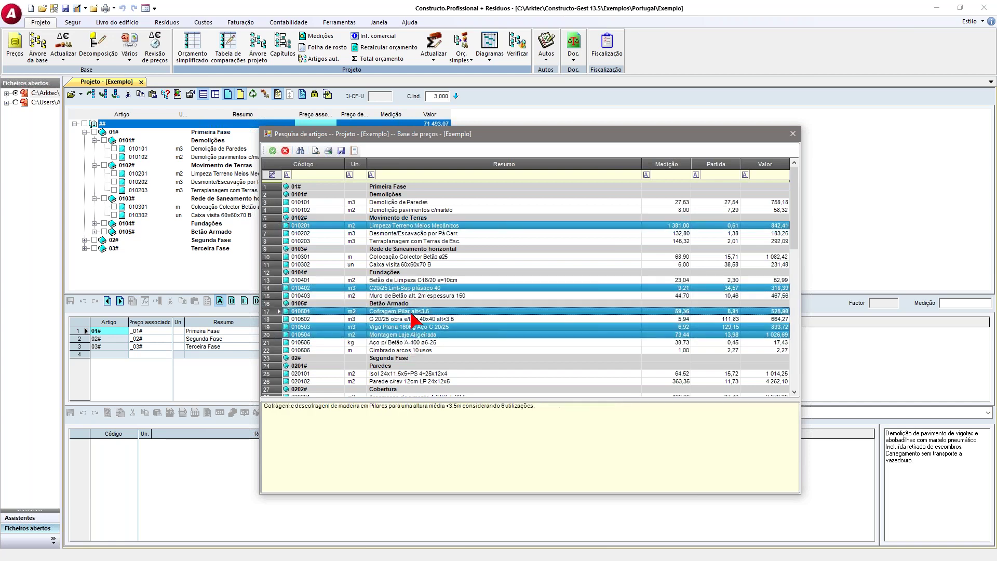
left_click(410, 319, "ctrl")
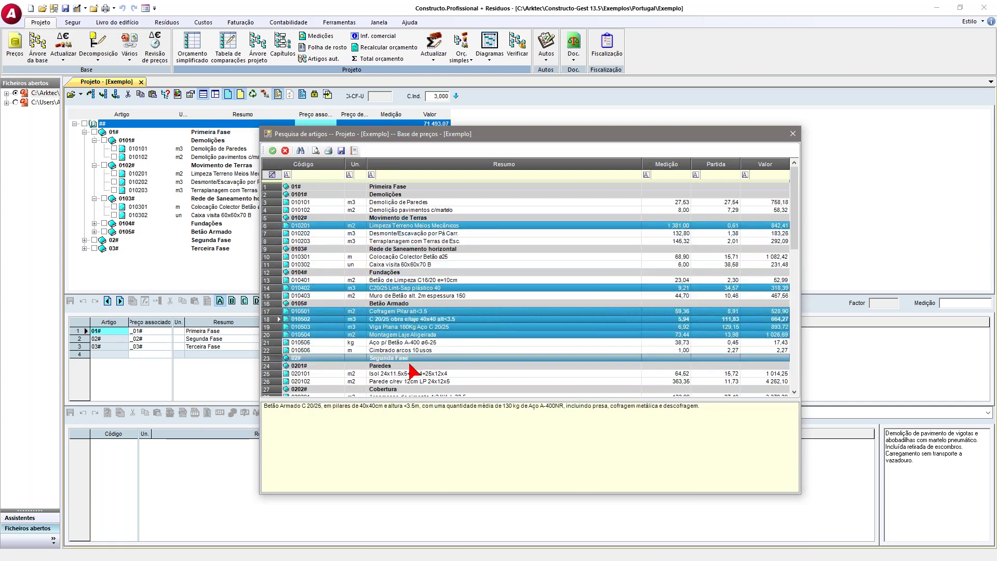
left_click(272, 151)
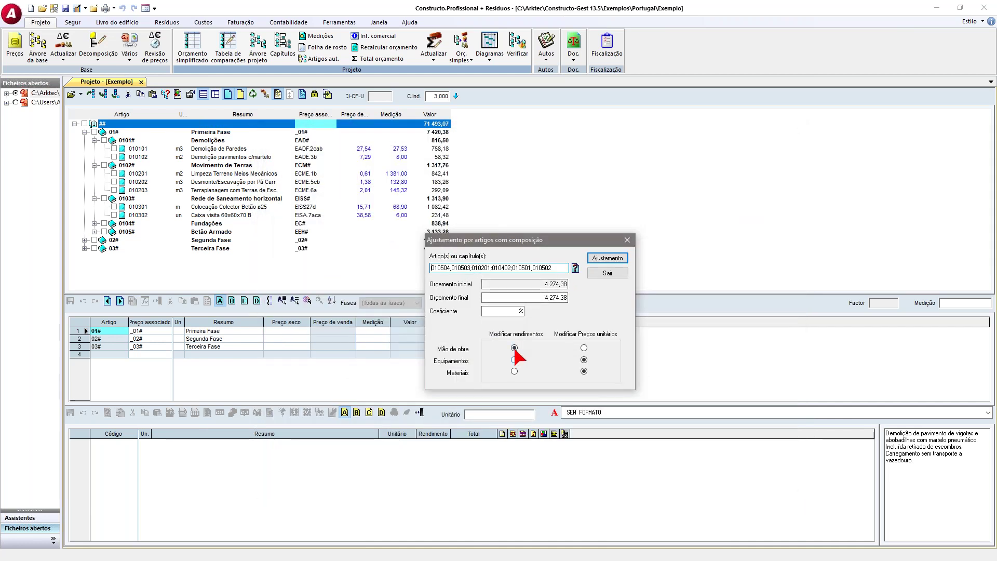
- Set the final budget for the chosen articles to 6800 and leave the adjustment without applying it
left_click_drag(536, 299, 608, 301)
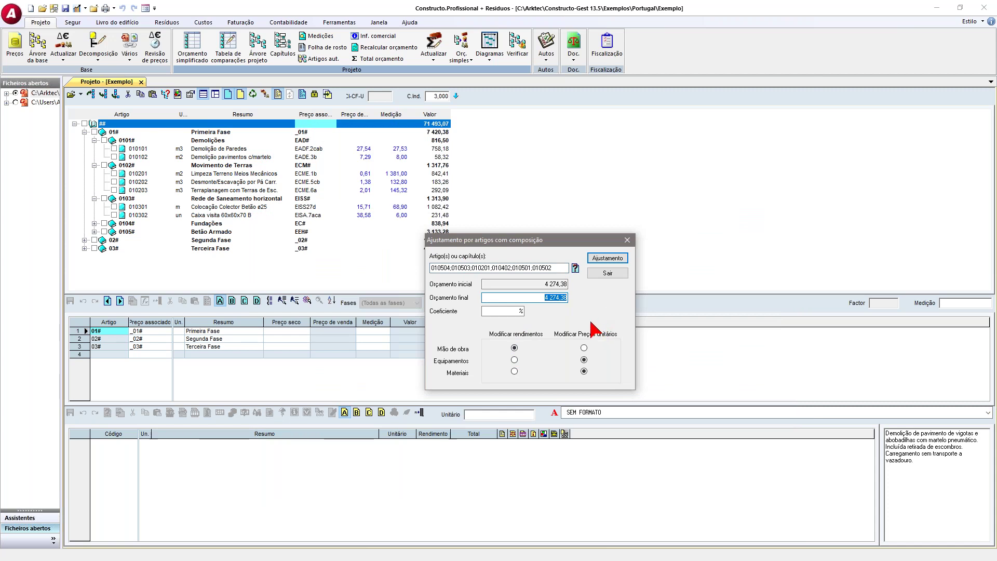
type("6800")
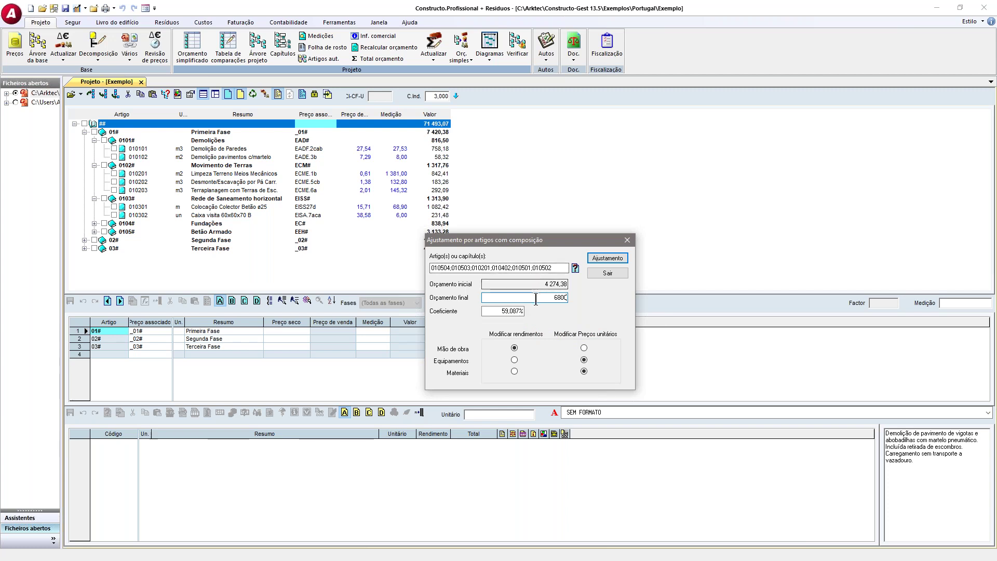
left_click(607, 273)
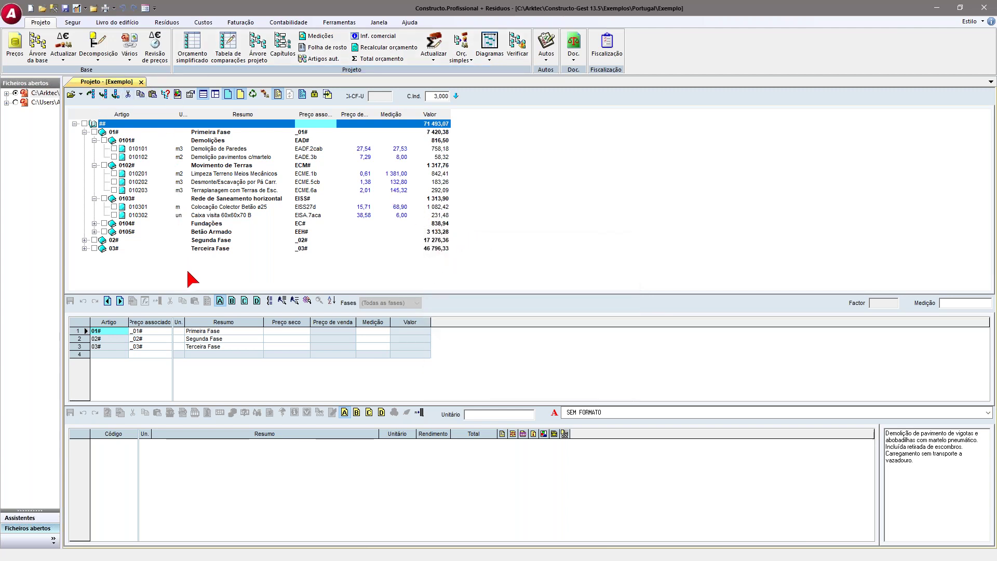
left_click(490, 52)
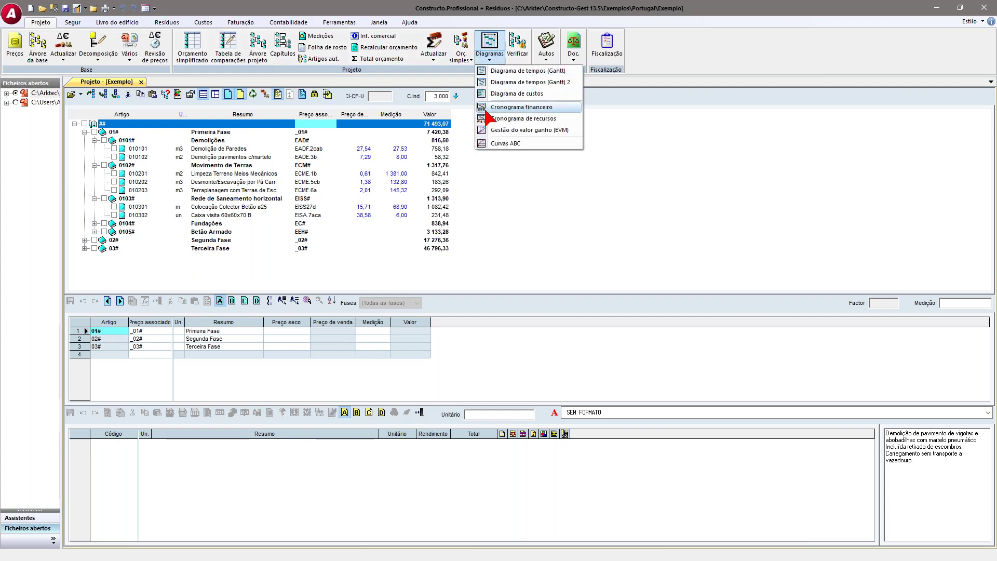
left_click(525, 74)
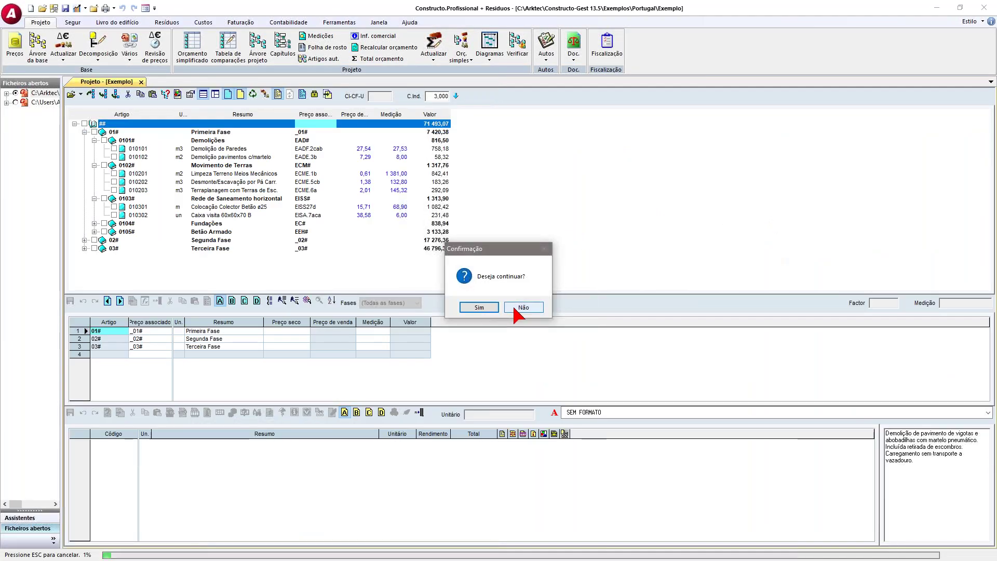
left_click(514, 306)
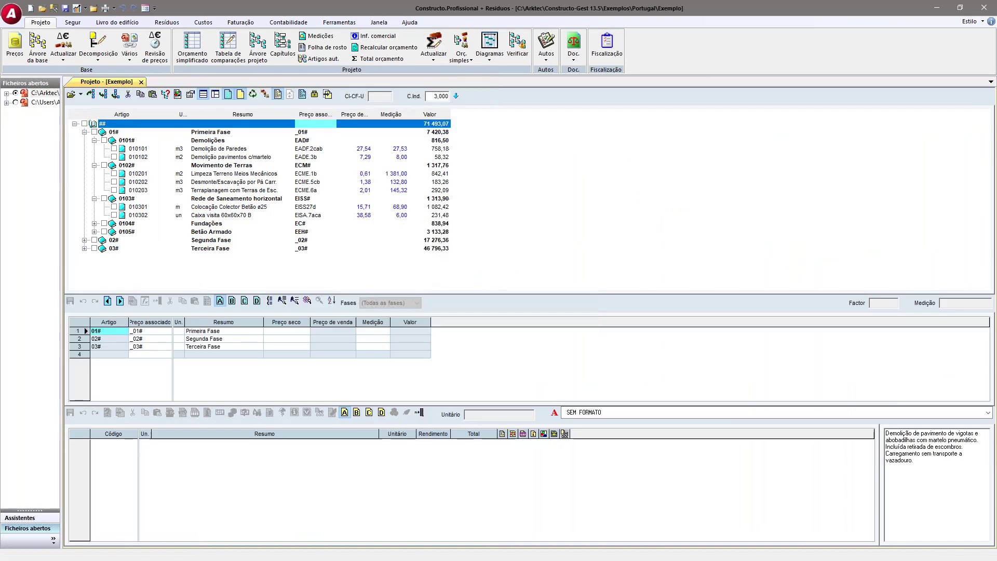
- Open the Diagrama de tempos (Gantt) 2 for the project, examine the task table's columns and sort it by task name
left_click(497, 60)
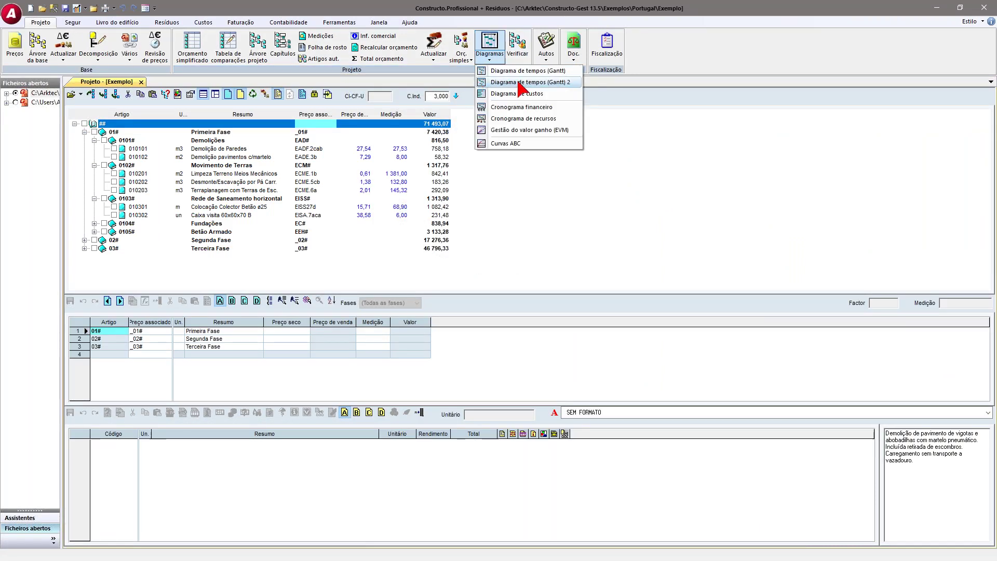
left_click(521, 83)
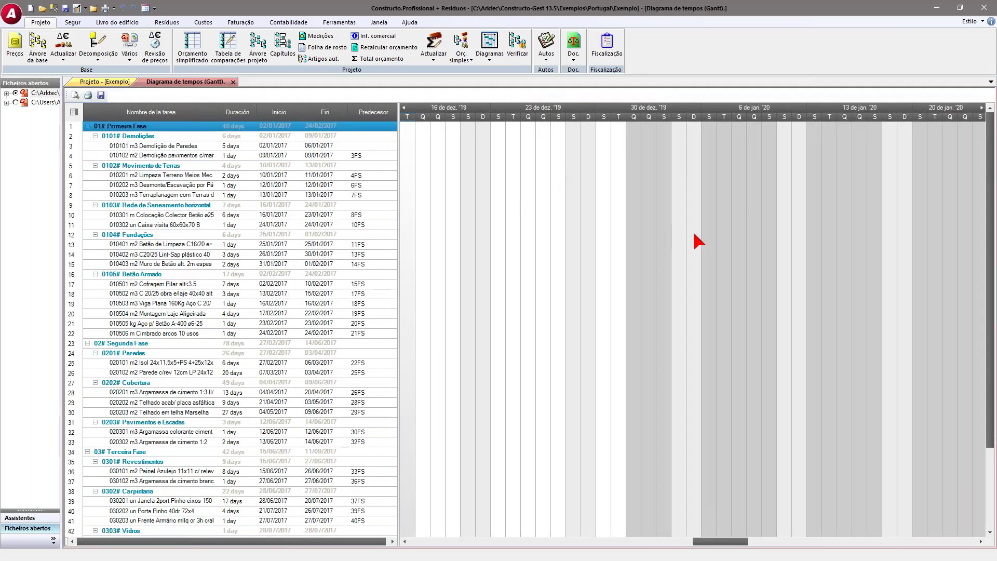
double_click(138, 156)
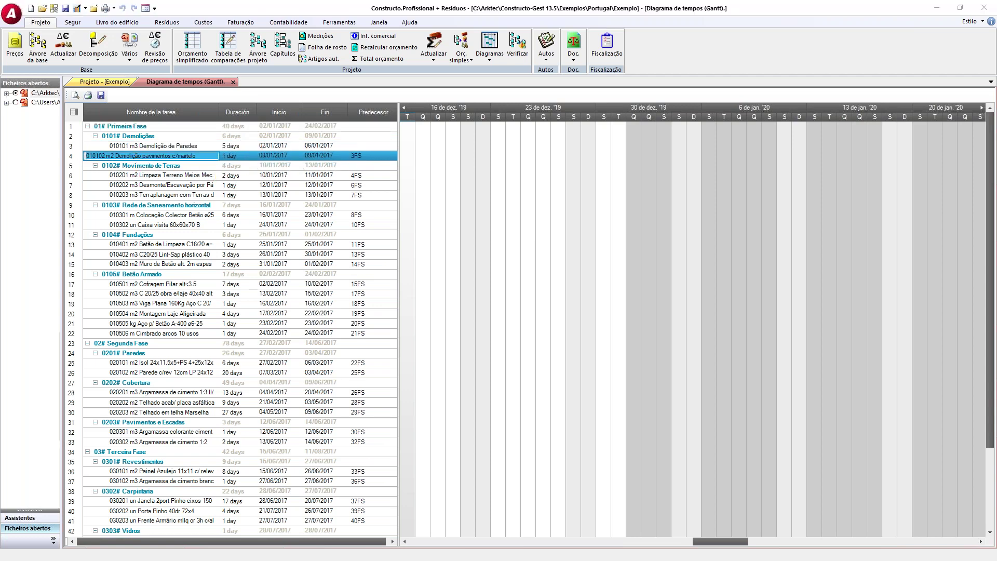
left_click_drag(402, 149, 636, 154)
left_click(354, 107)
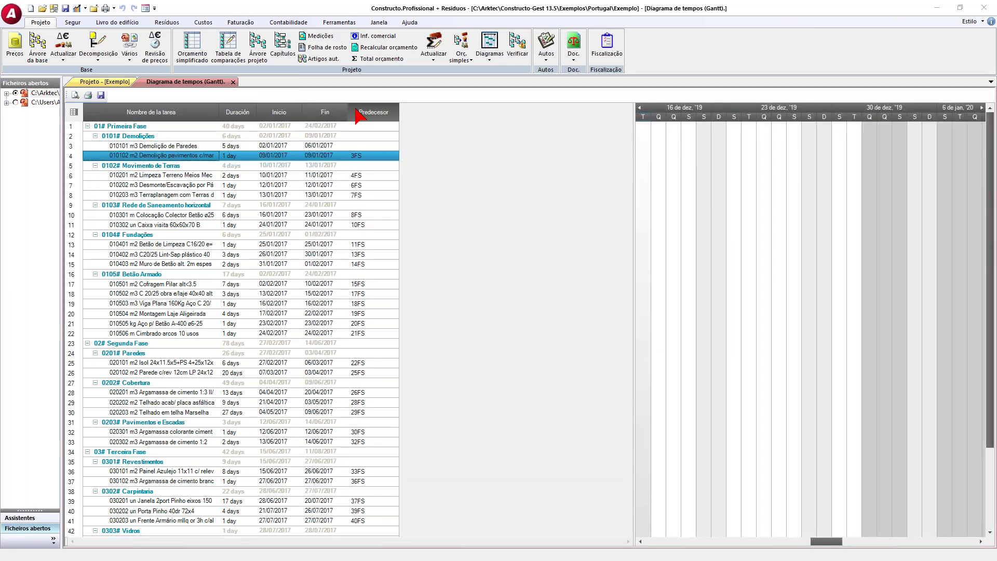
left_click(147, 114)
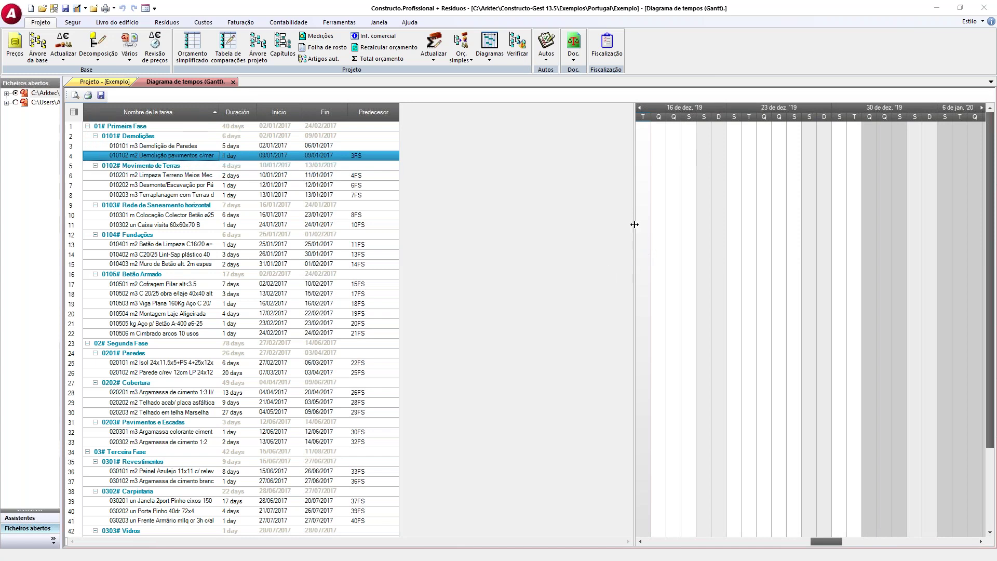
- Collapse chapter 0102# Movimento de Terras, inspect the Gantt timeline and close the diagram
left_click_drag(634, 224, 414, 216)
left_click(95, 166)
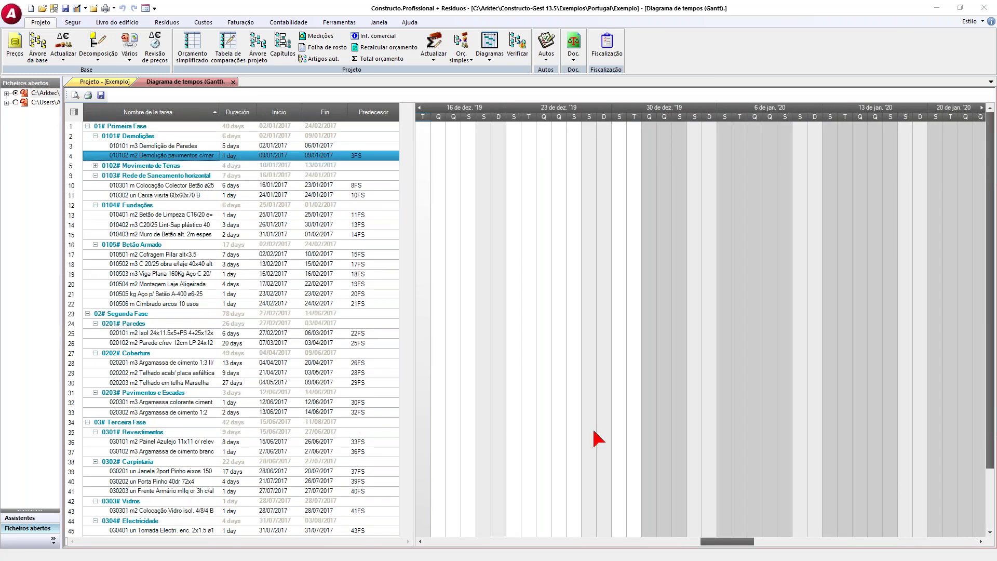
left_click(815, 540)
left_click_drag(780, 541, 951, 540)
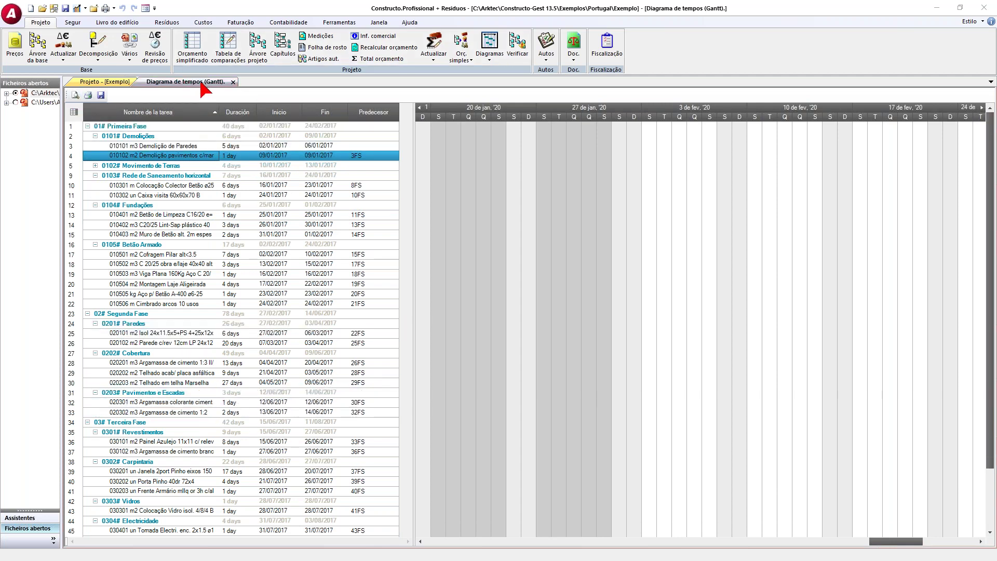
left_click(234, 82)
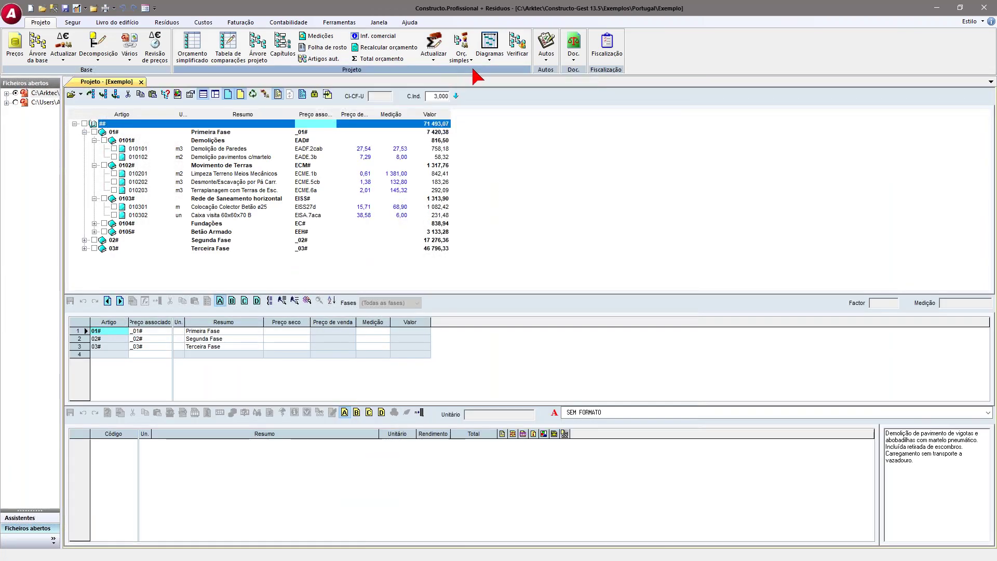
- Generate the Cronograma financeiro with the diagram by chapters option enabled
left_click(489, 52)
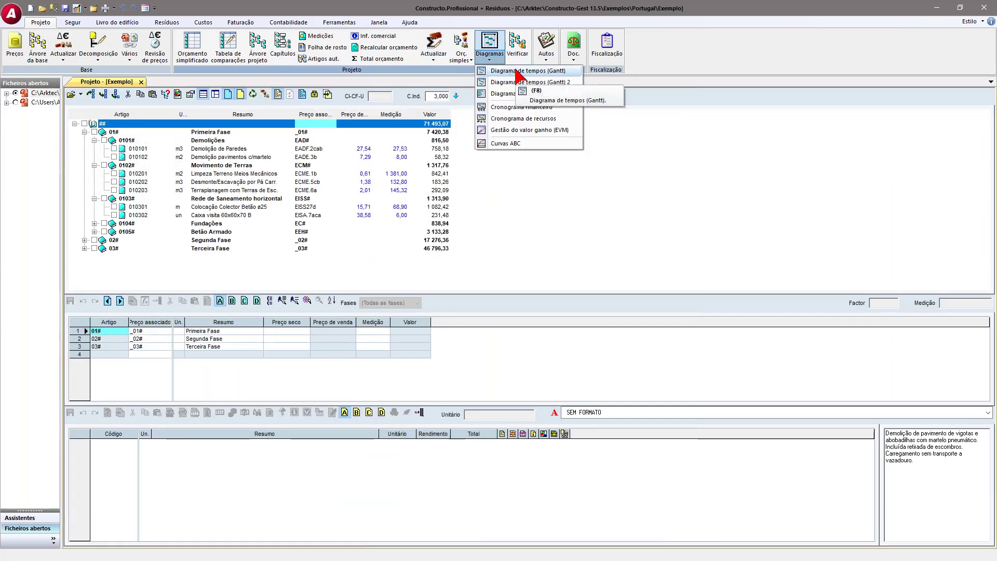
left_click(538, 109)
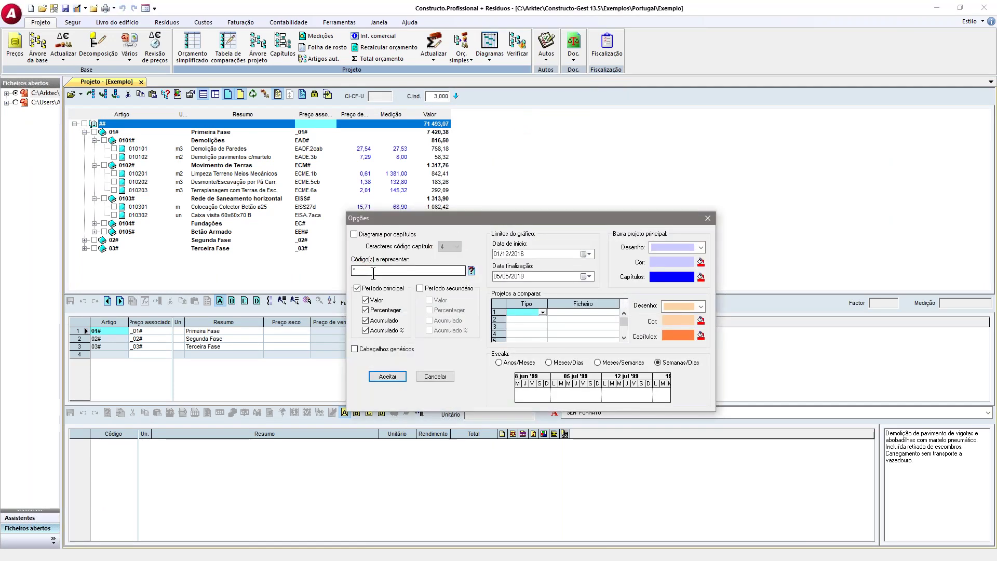
left_click(366, 237)
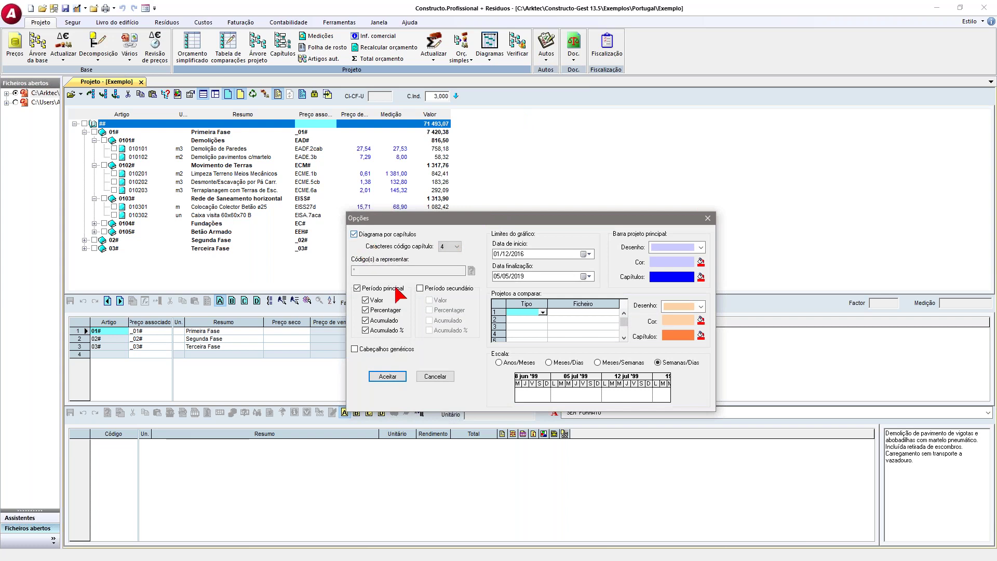
left_click(395, 378)
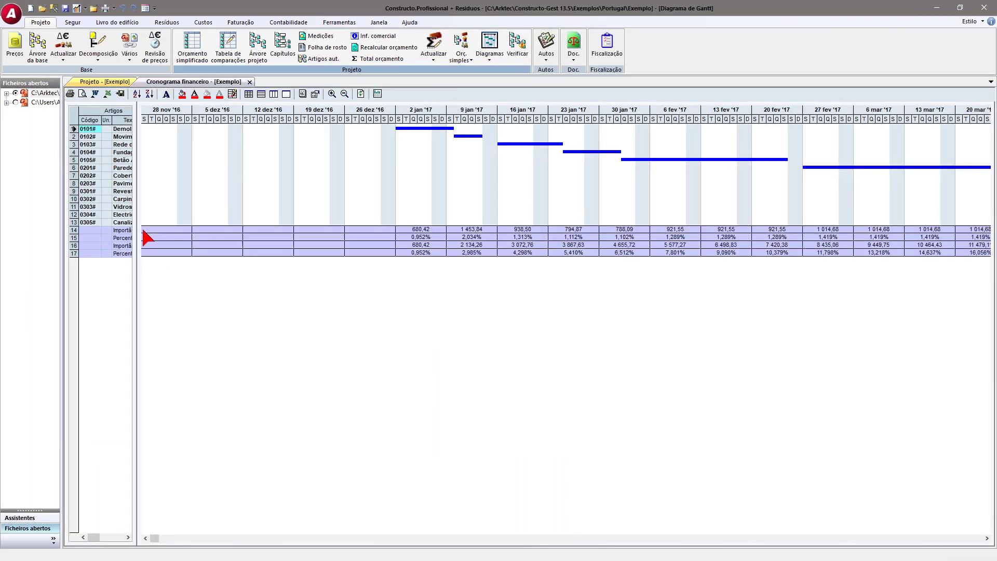
- Show the full chapter descriptions, review the partial and accumulated amount and percentage rows, and close the financial schedule
left_click_drag(138, 212, 208, 192)
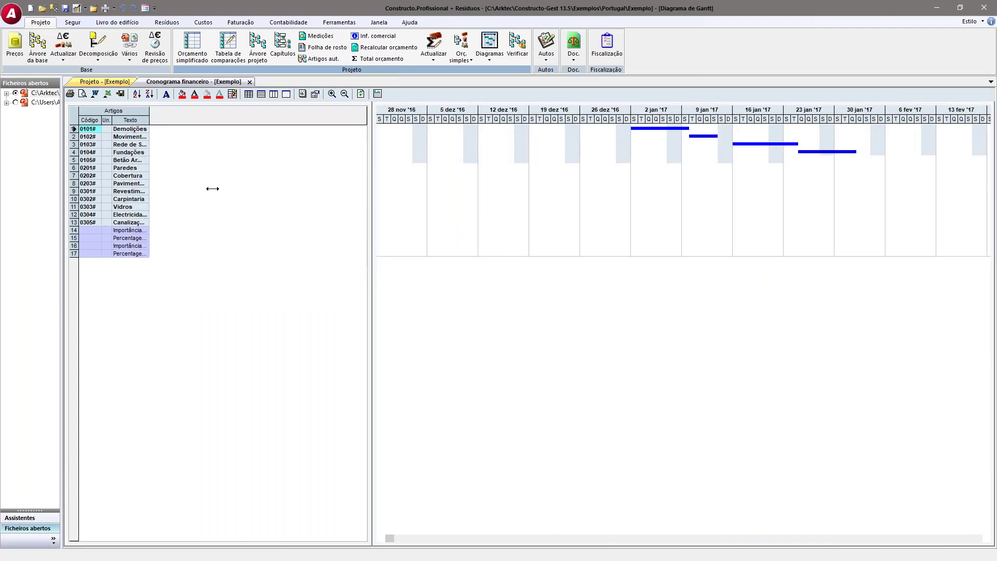
double_click(149, 123)
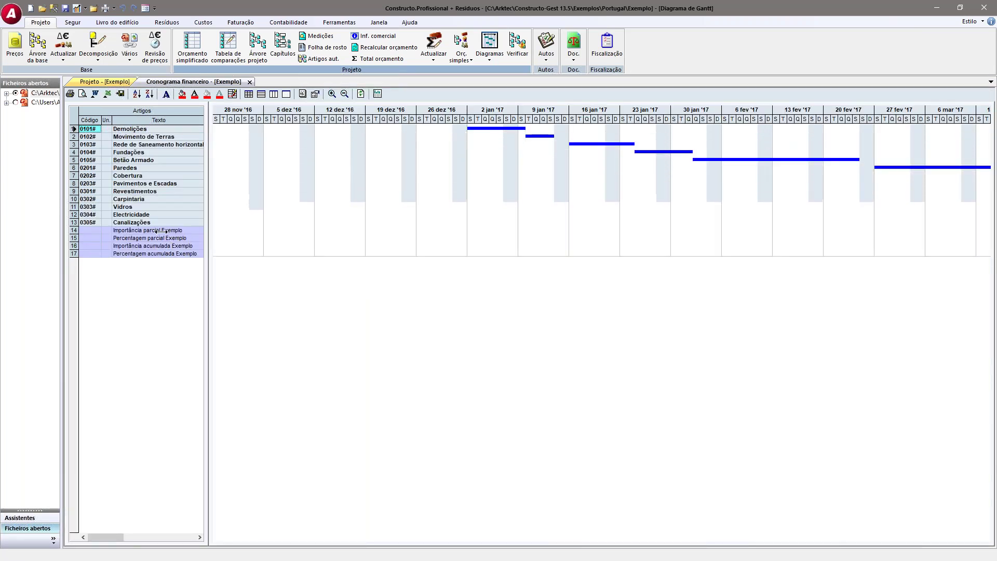
left_click(540, 230)
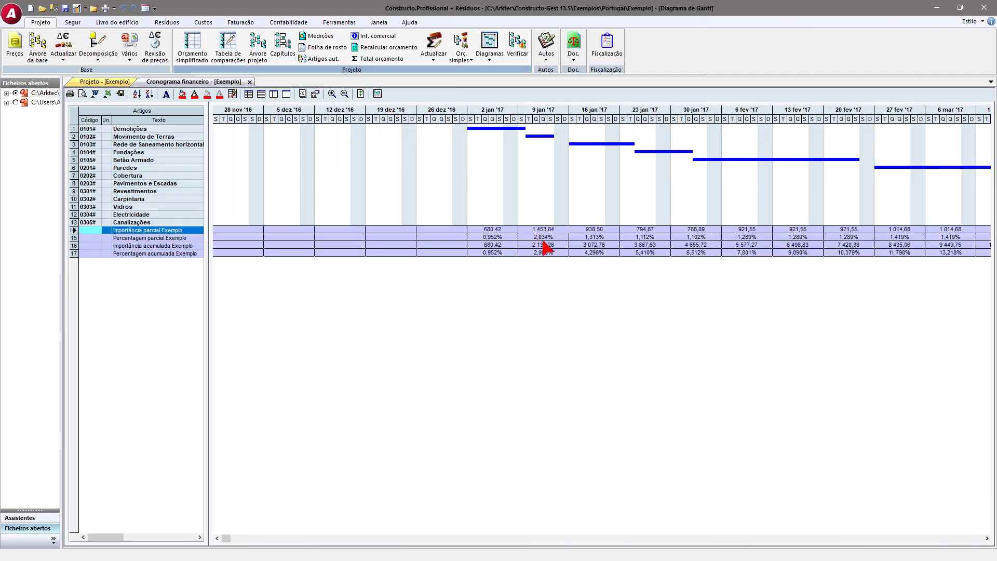
key("Down")
key("Down")
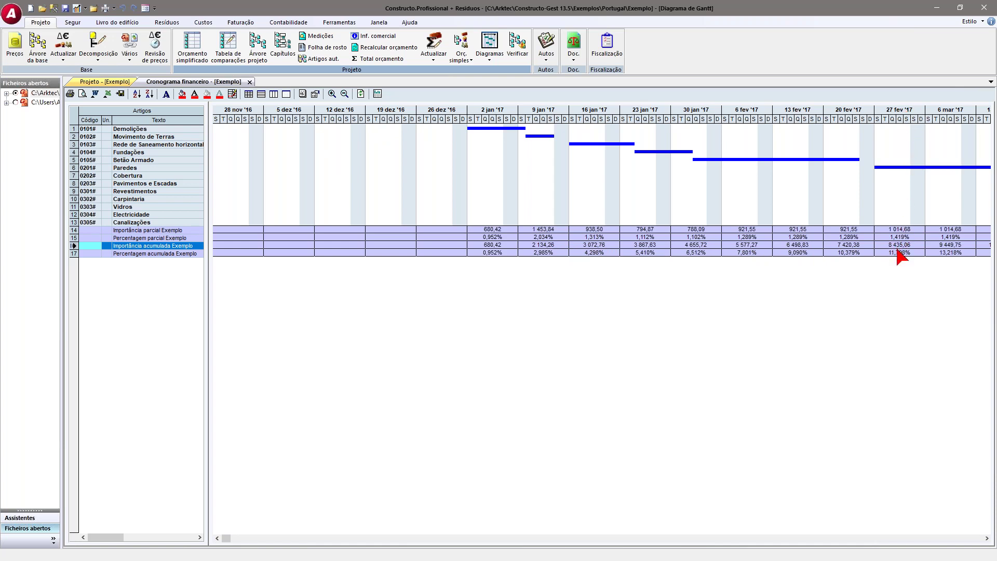
key("Down")
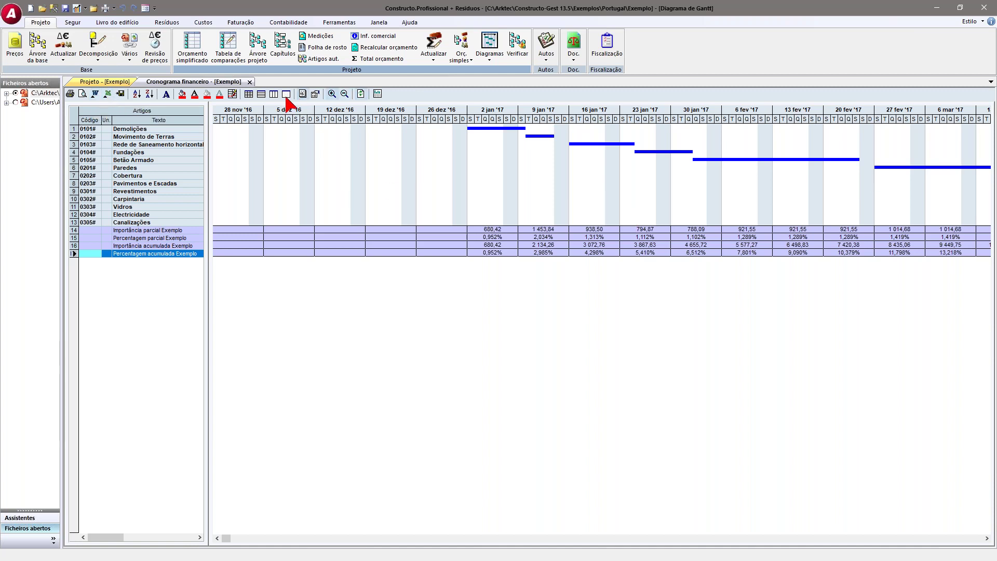
left_click(250, 82)
- Generate the Cronograma de recursos for the codes MOO* with the time diagram and main period, and close it
left_click(489, 47)
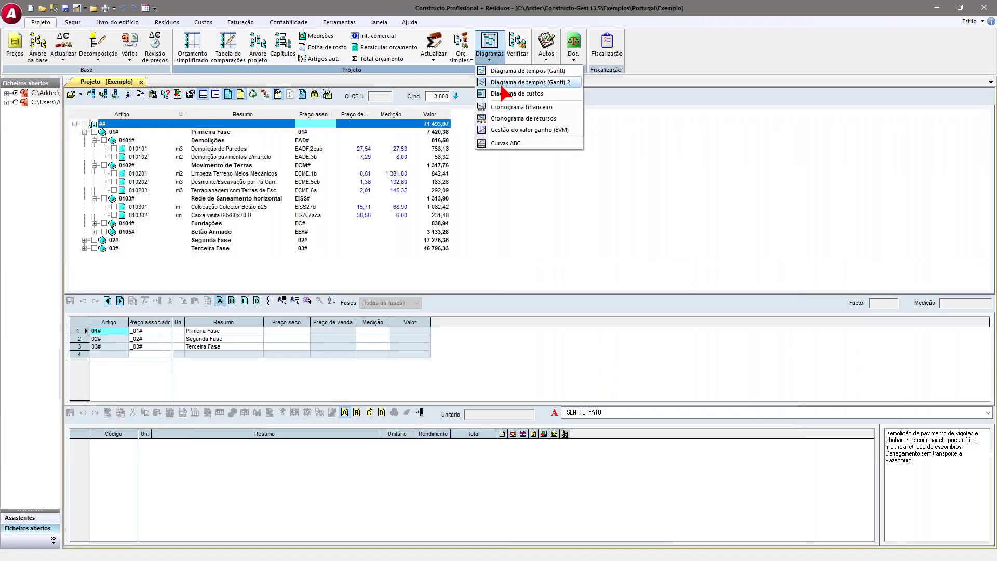
left_click(519, 119)
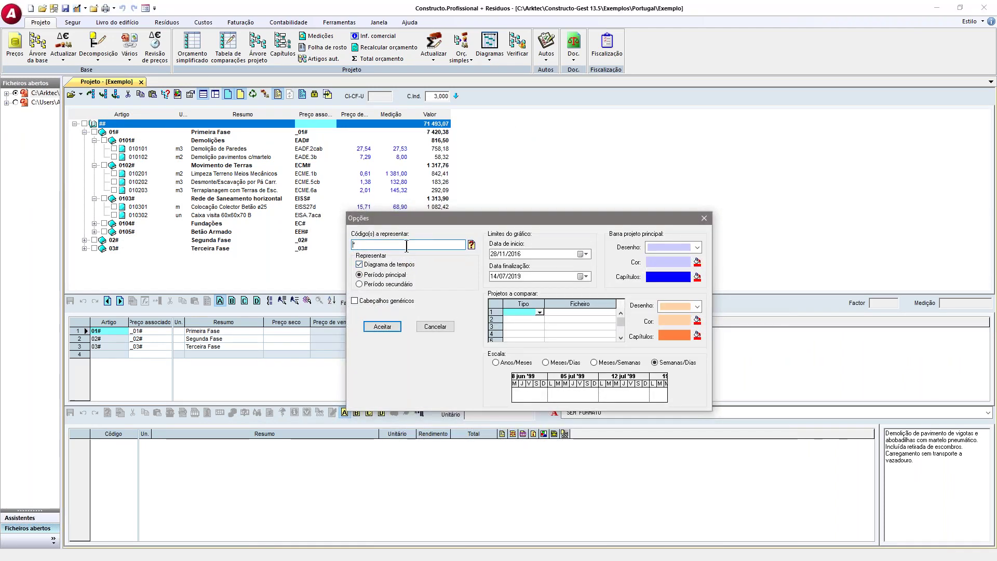
type("MOO*")
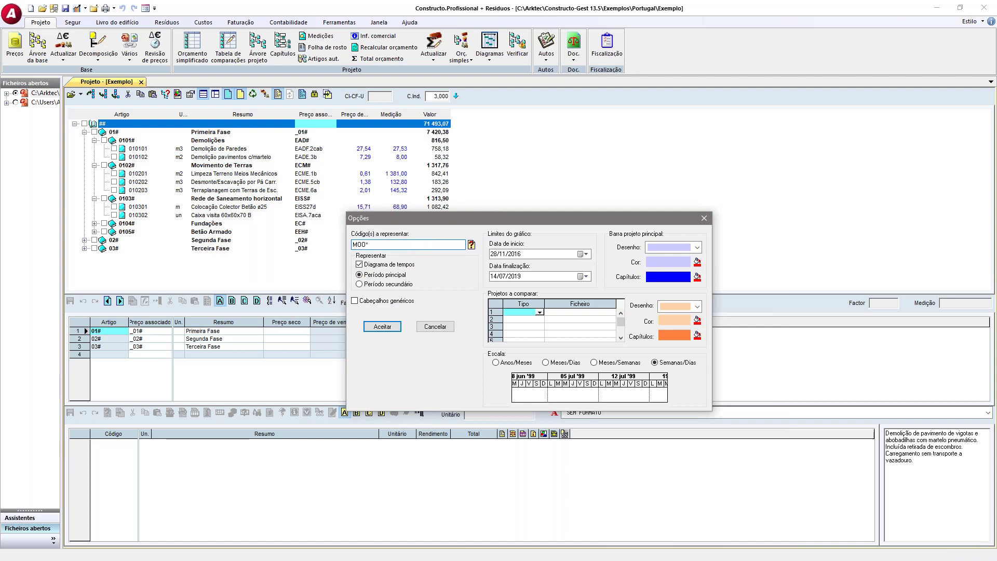
left_click(382, 326)
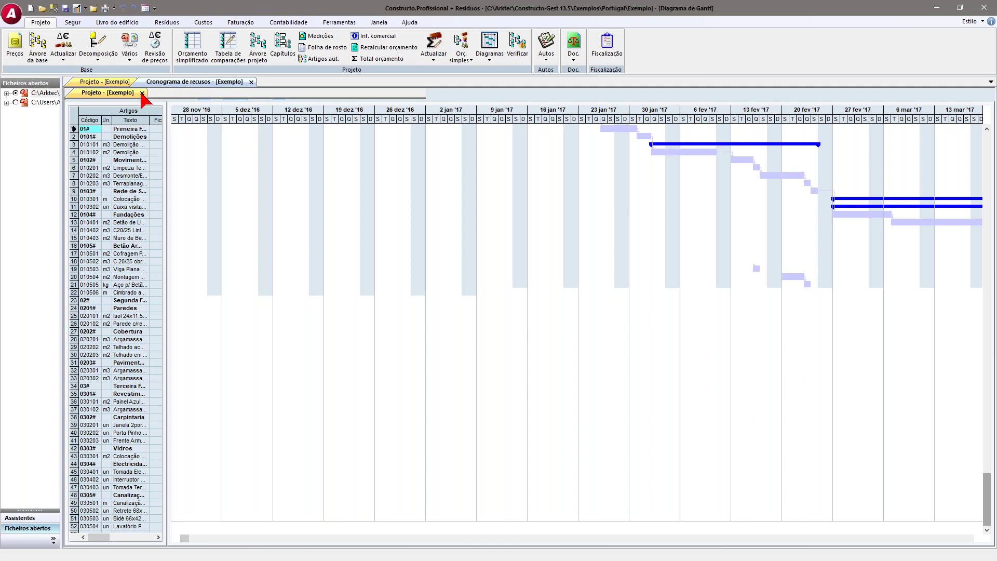
left_click(252, 82)
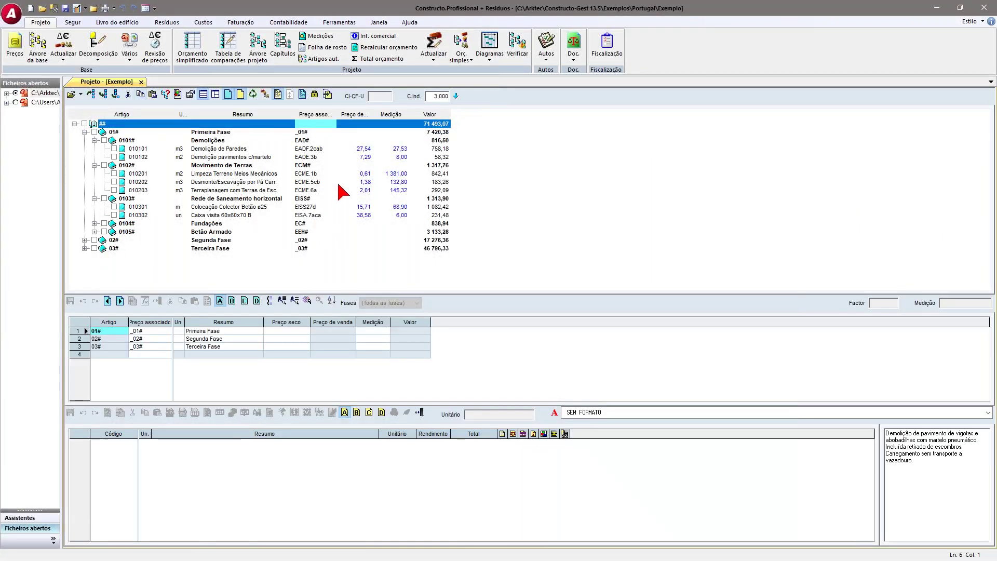
- Open the Curvas ABC for the project and show the Mão-de-obra breakdown by article
left_click(489, 56)
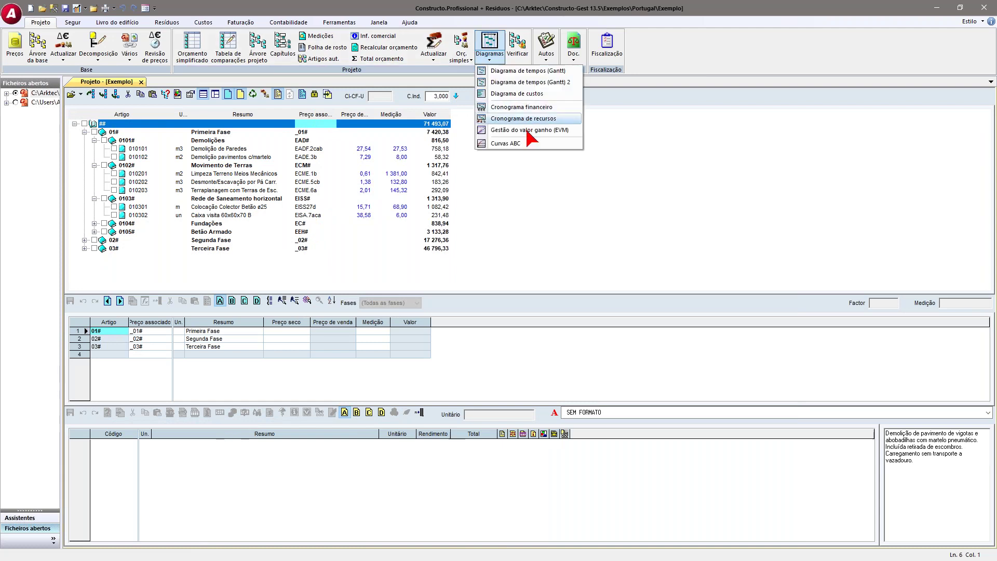
left_click(509, 143)
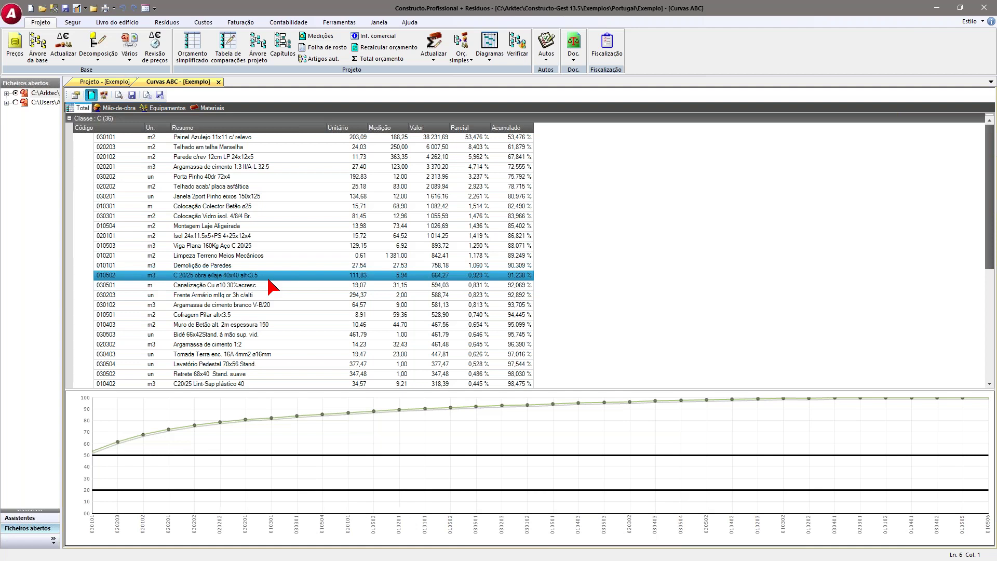
left_click(112, 109)
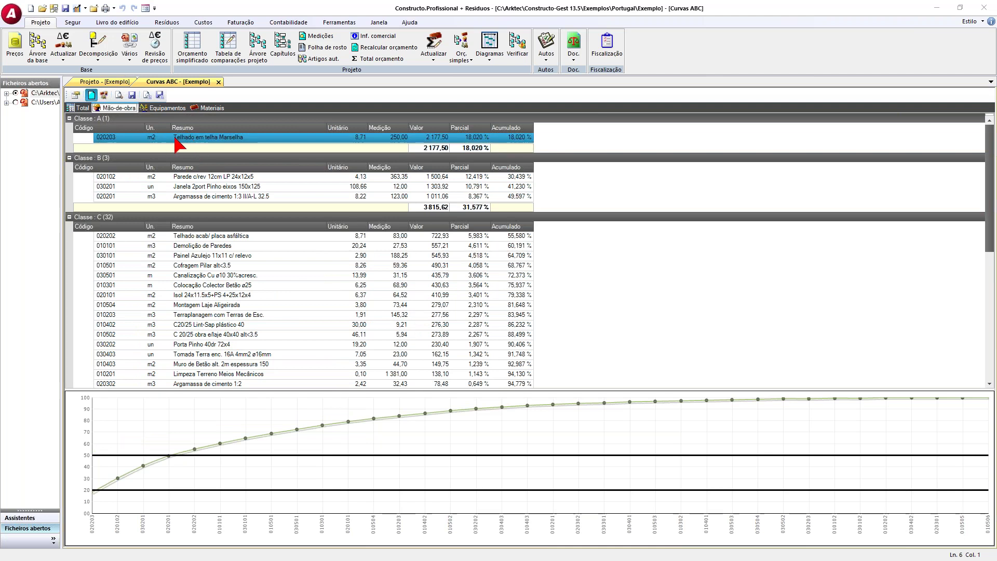
- Examine the labour values and percentages of articles in classes A, B and C, and check the Equipamentos and Materiais breakdowns
left_click(200, 138)
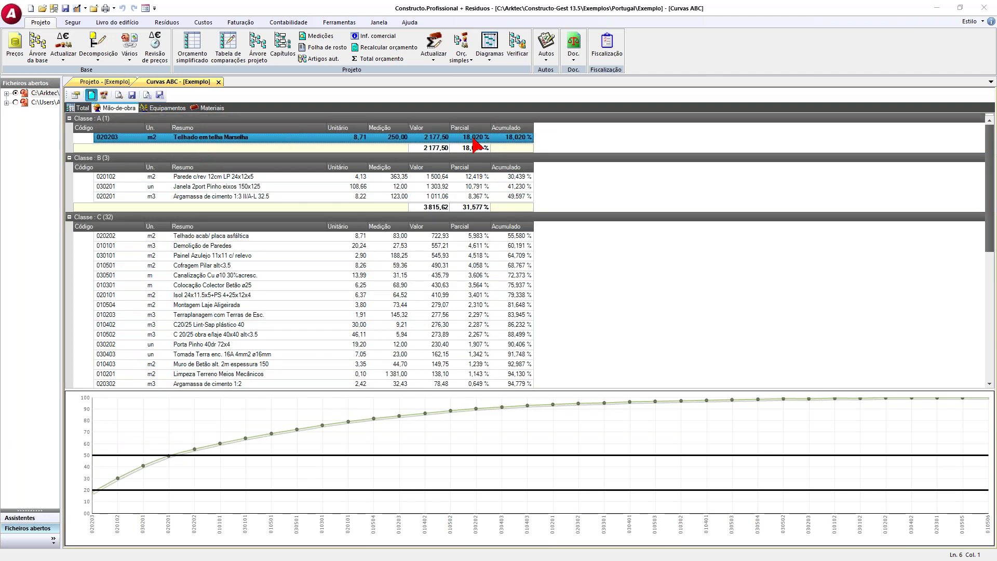
left_click(204, 180)
left_click(203, 190)
left_click(202, 200)
left_click(214, 238)
left_click(215, 255)
left_click(217, 296)
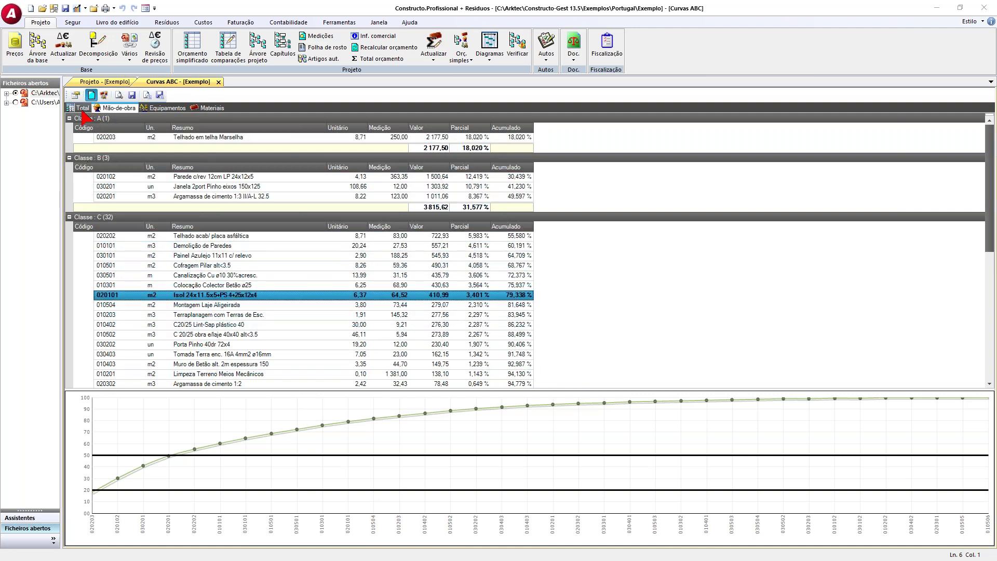
left_click(169, 108)
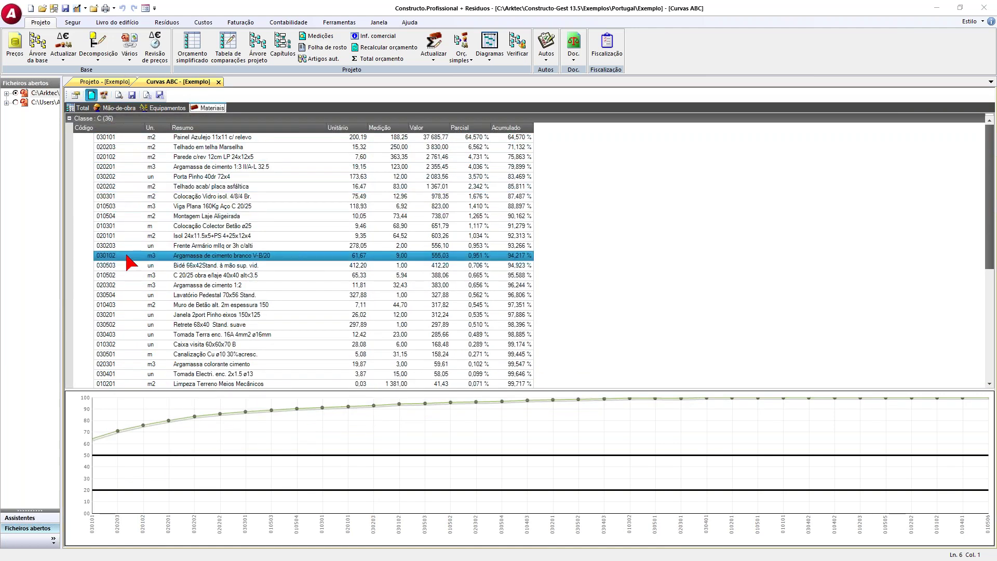
- Switch the ABC curves to individual resources, review labour, equipment and materials, restore the article view and close the curves
left_click(103, 95)
left_click(100, 156)
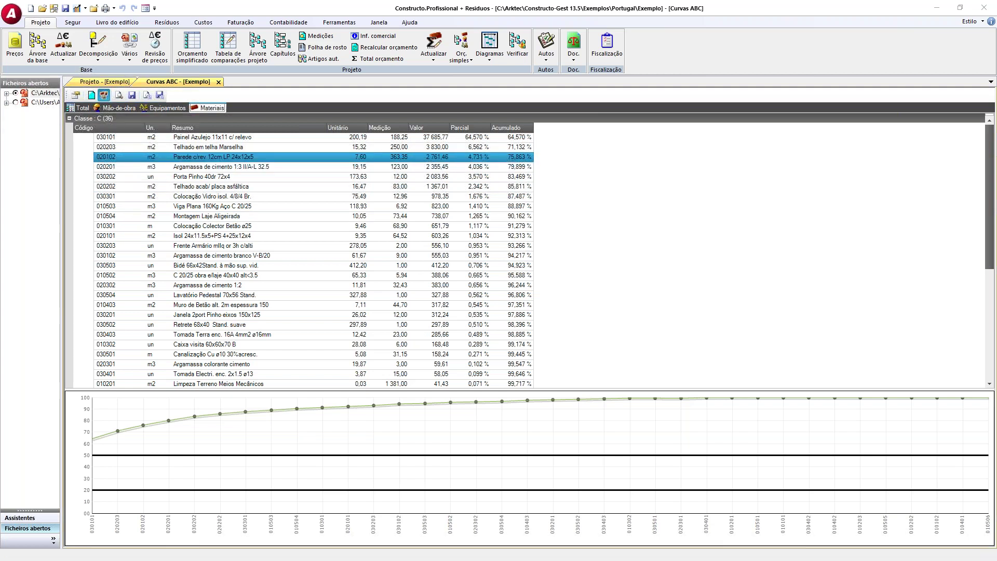
left_click(128, 109)
left_click(120, 147)
left_click(284, 186)
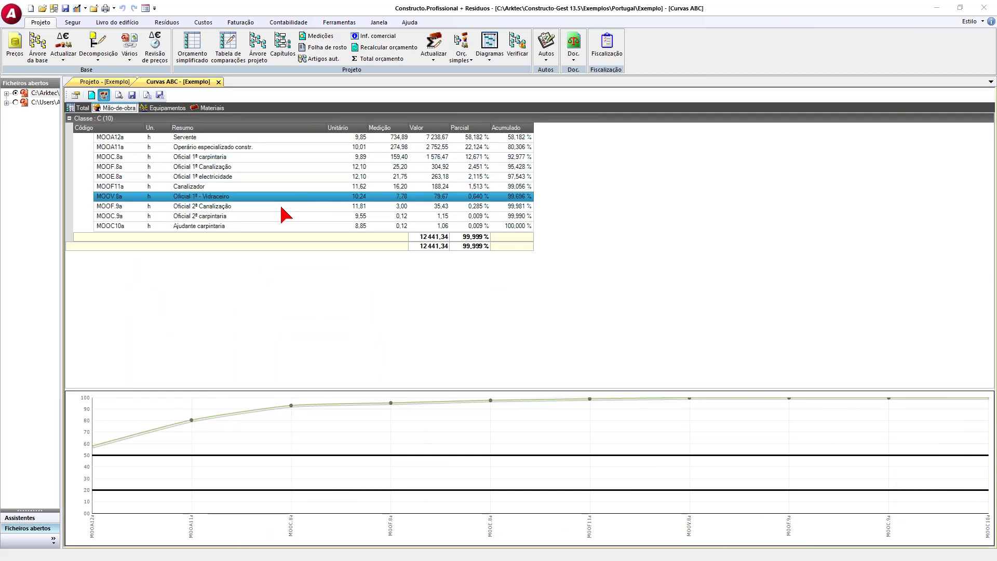
left_click(197, 139)
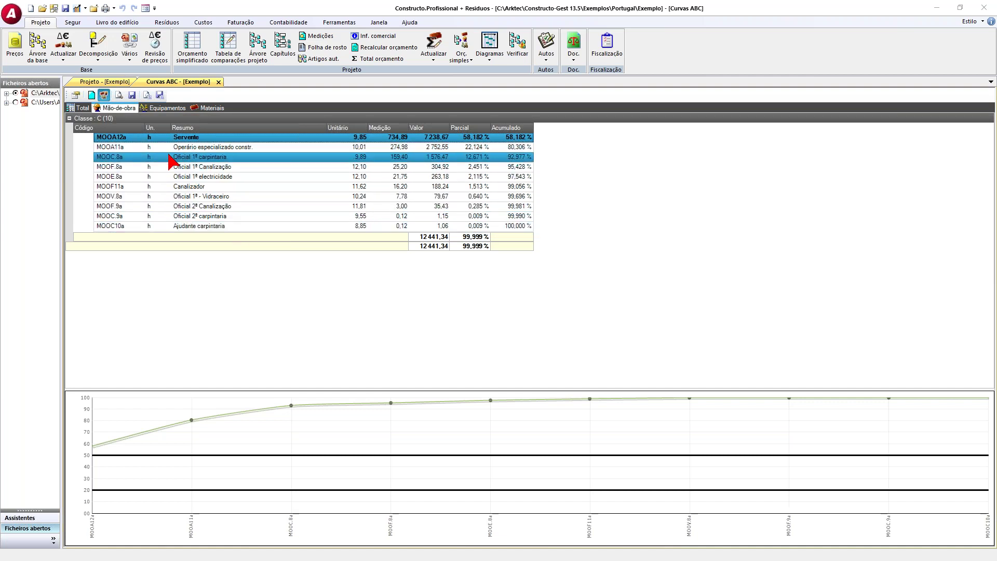
left_click(171, 108)
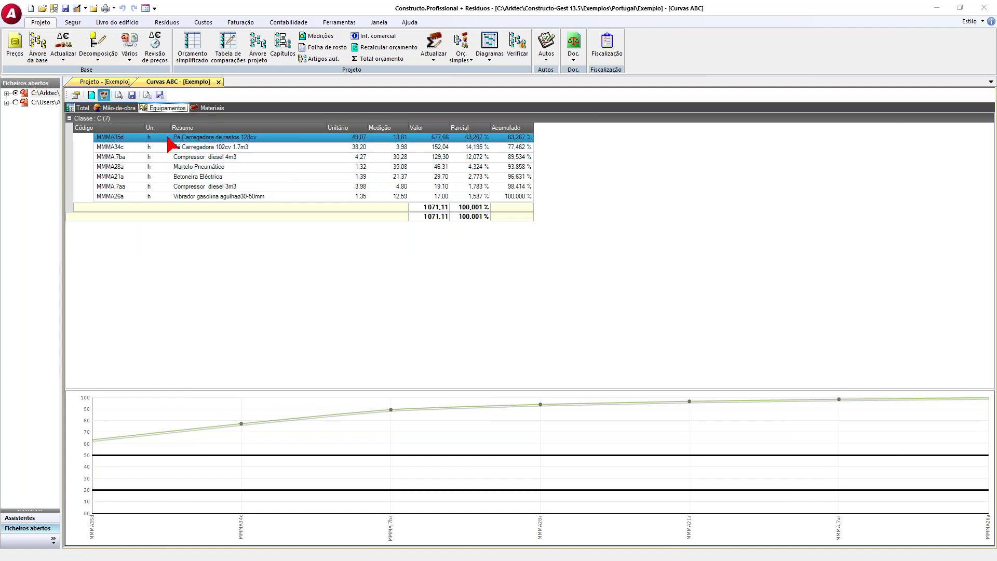
left_click(209, 108)
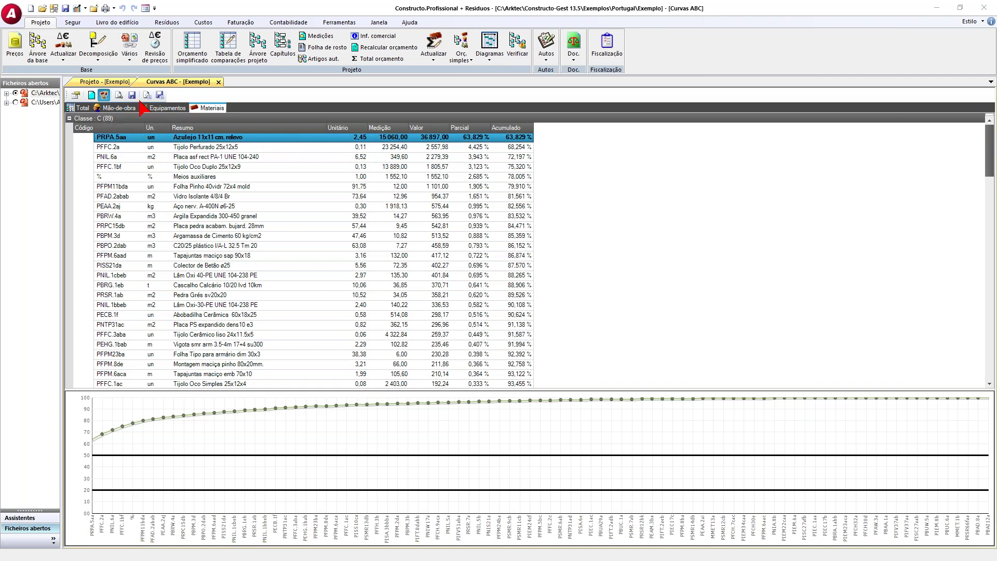
left_click(92, 95)
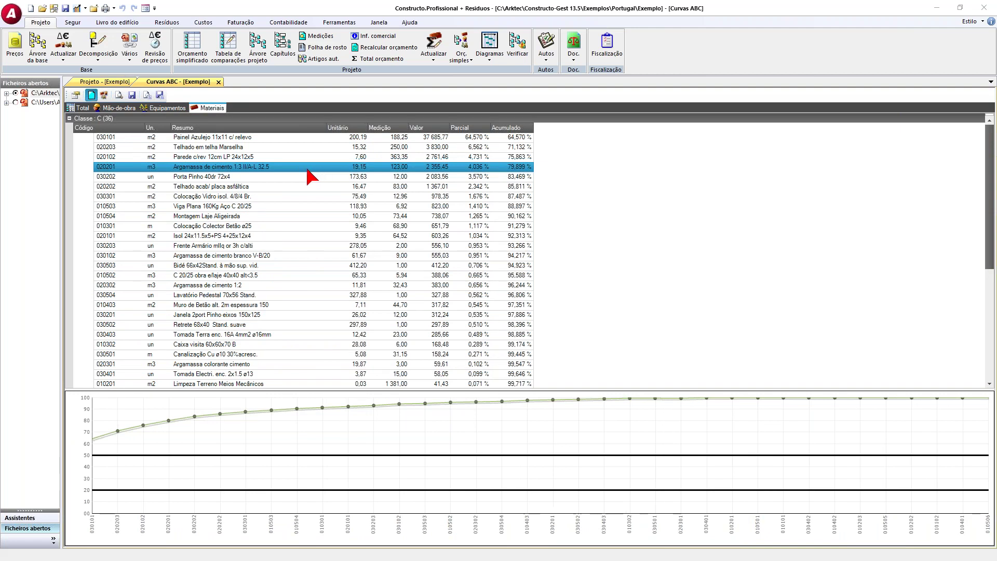
left_click(219, 82)
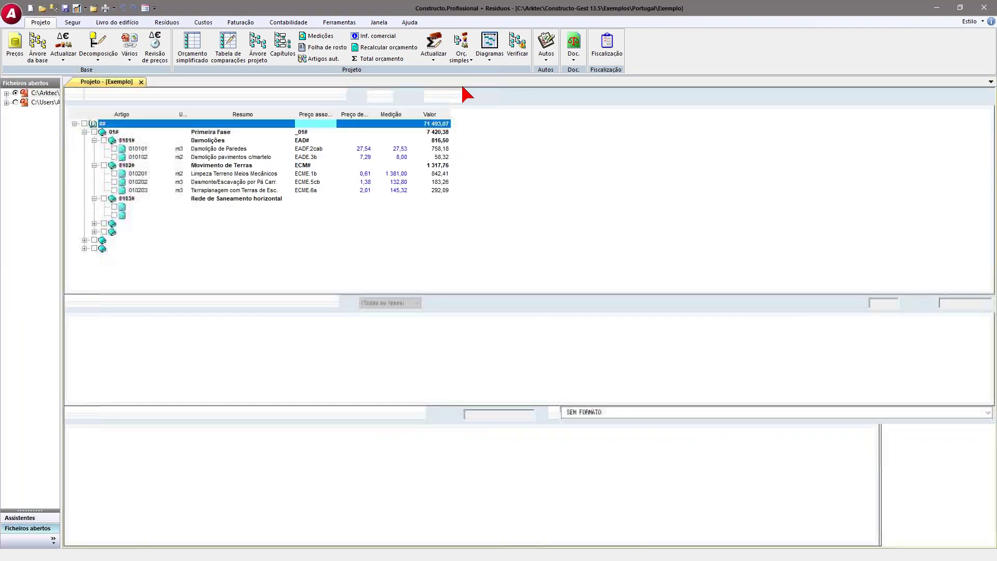
- Open the Gestão do valor ganho (EVM), review its list of indicators and close it
left_click(491, 57)
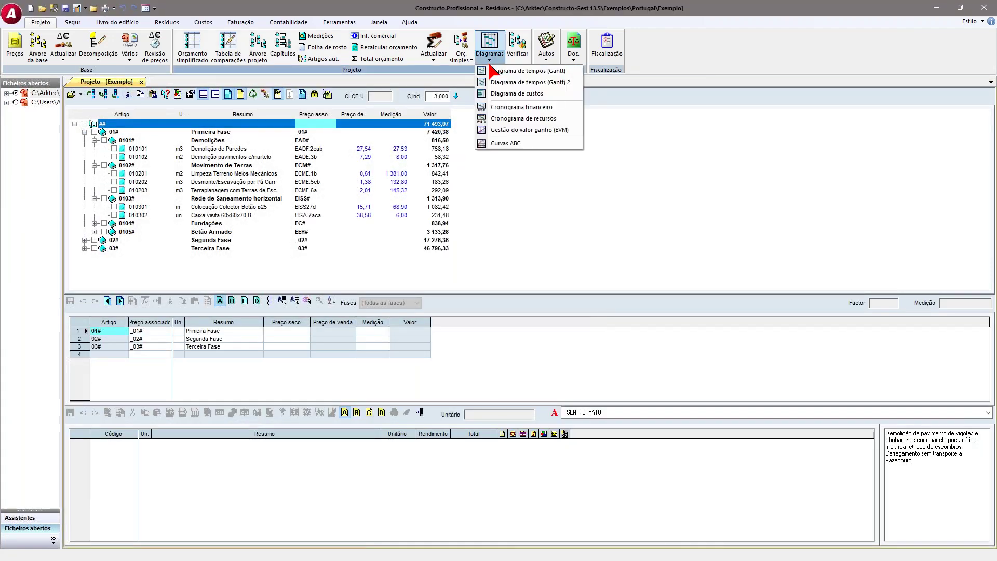
left_click(529, 131)
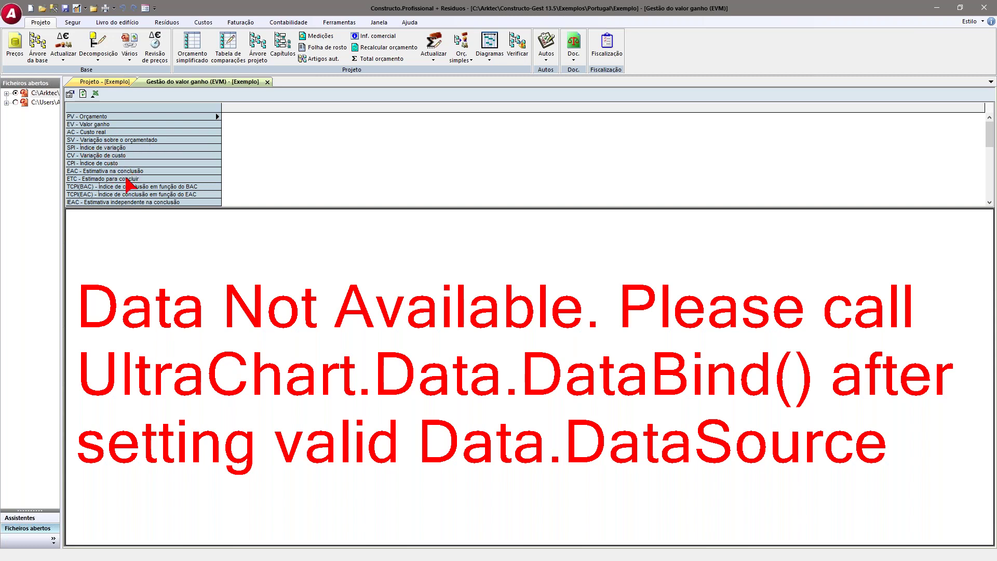
left_click(267, 82)
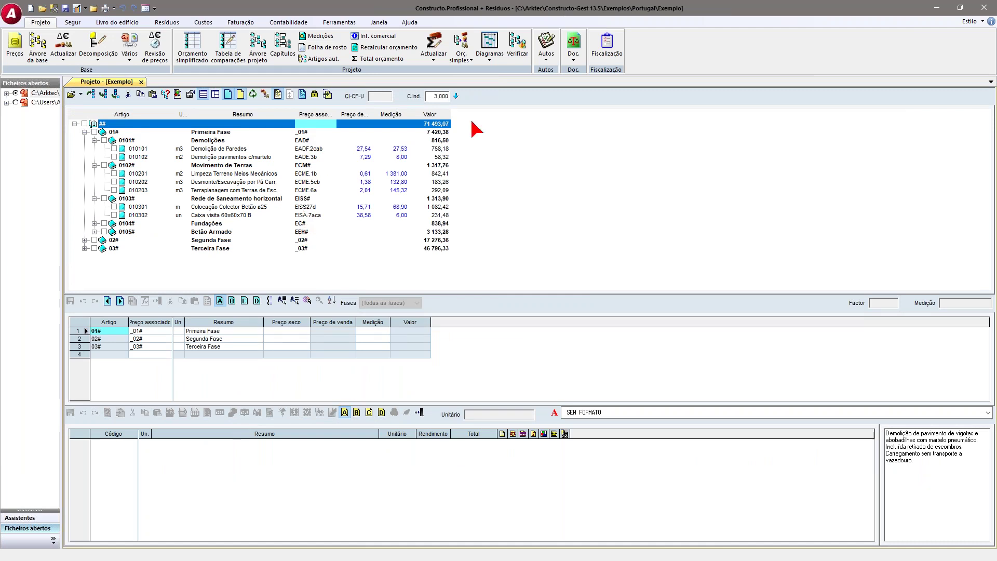
- Open the project's Autos de medição table and hide the Orçamento Descrição column
left_click(546, 59)
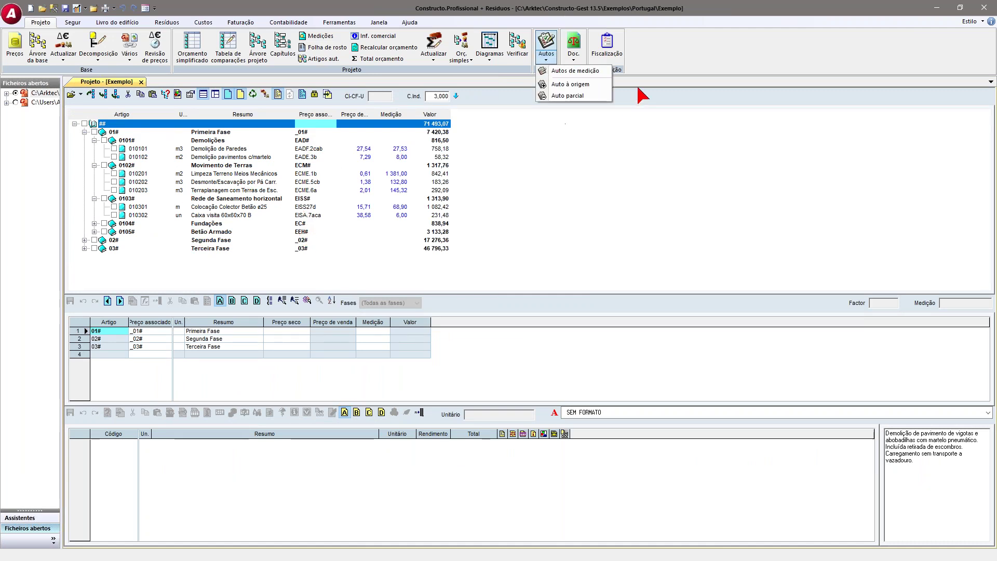
left_click(559, 73)
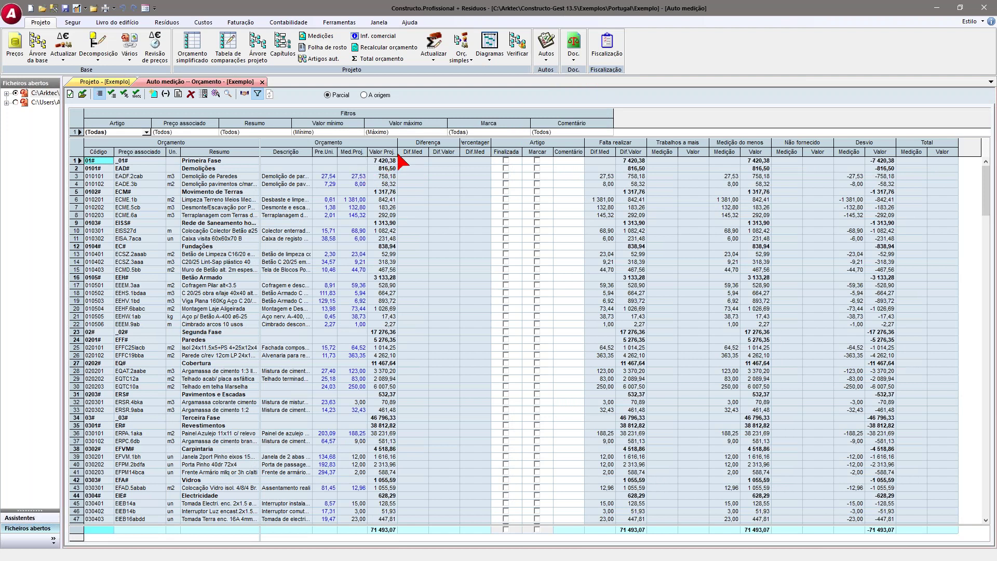
left_click(385, 168)
mouse_move(399, 153)
left_mouse_down()
mouse_move(419, 152)
mouse_move(402, 152)
left_mouse_up()
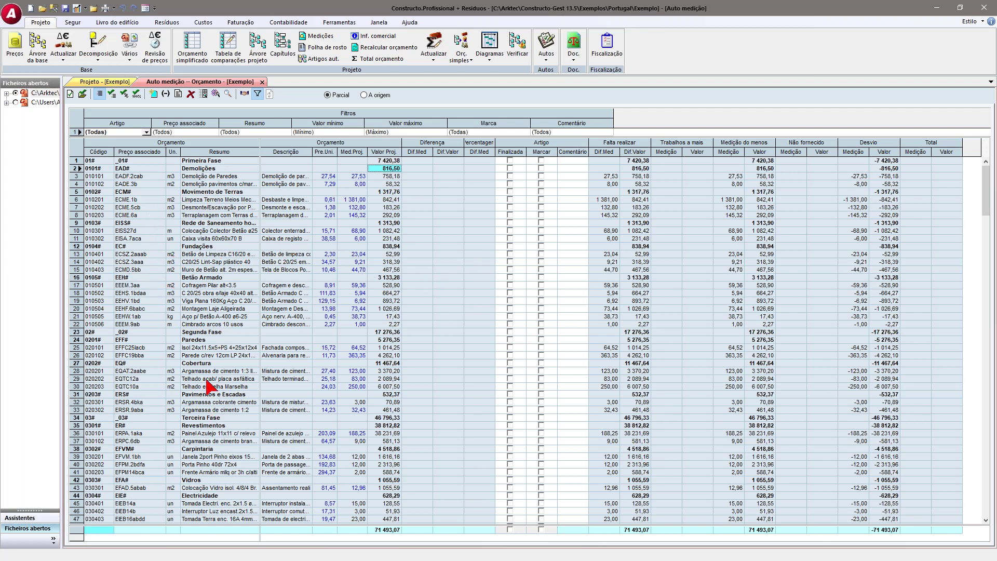
right_click(278, 155)
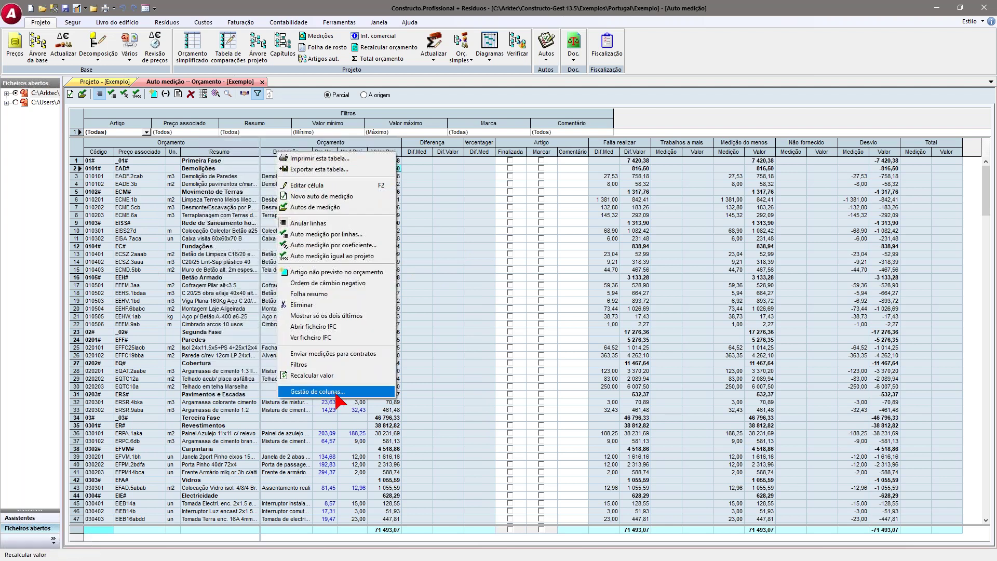
left_click(337, 392)
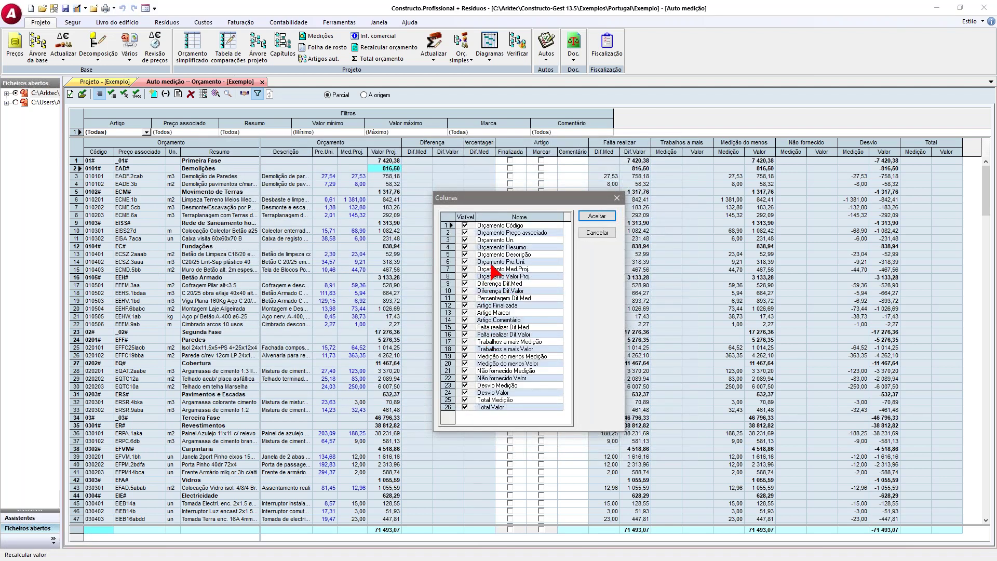
left_click(597, 215)
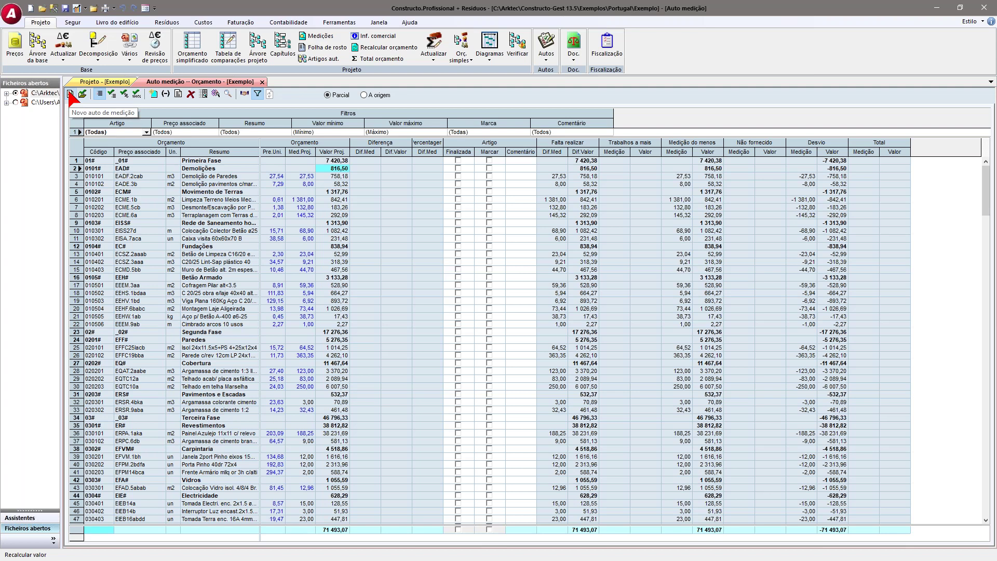
- Create a new auto de medição file named auto01 on the desktop with the comment dez19
left_click(70, 94)
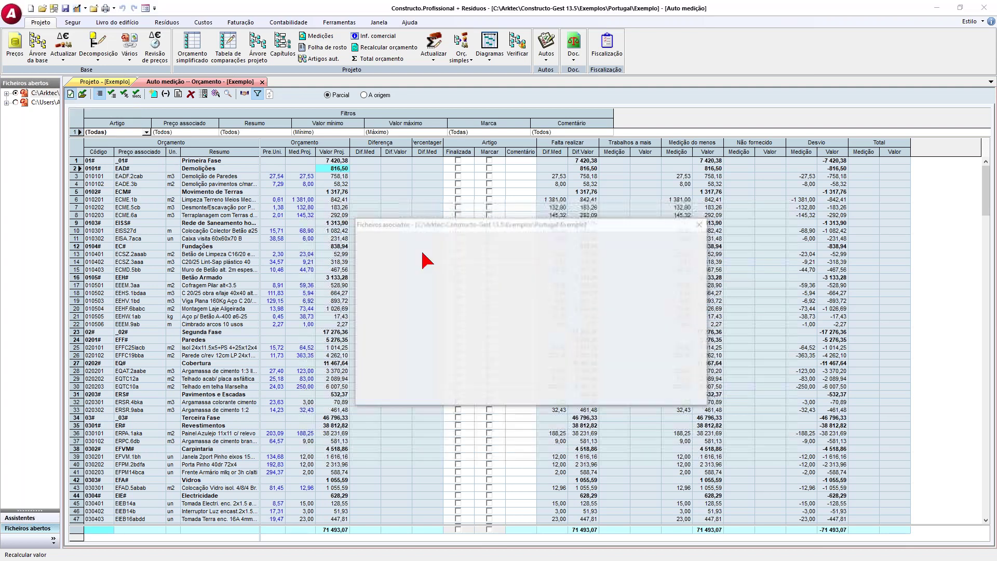
left_click(400, 285)
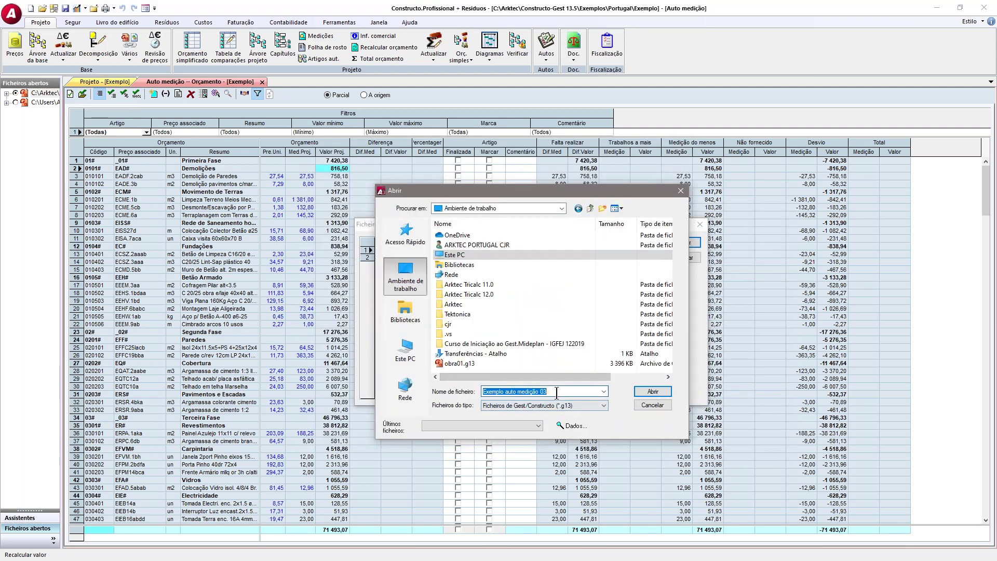
type("auto01")
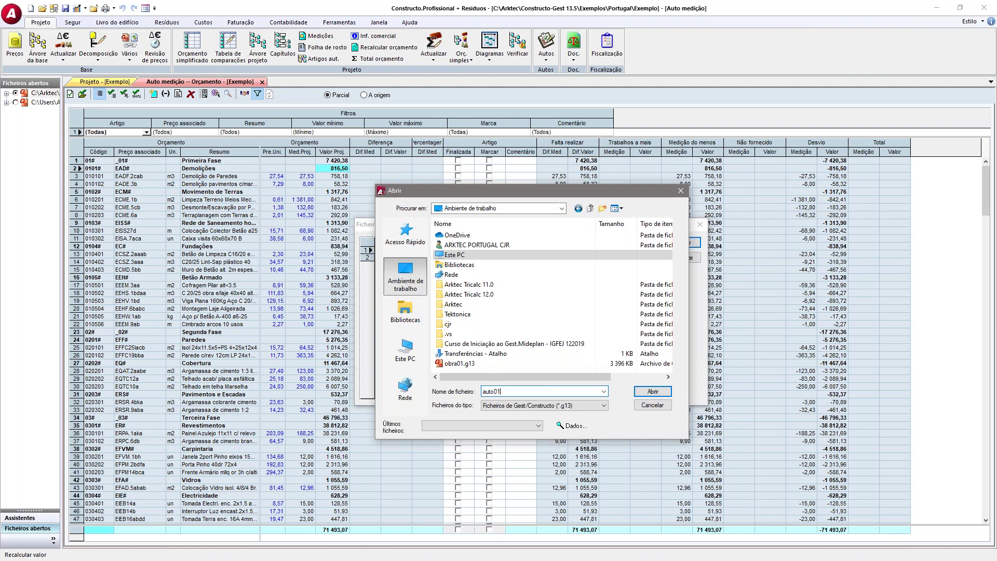
key("Return")
left_click(523, 250)
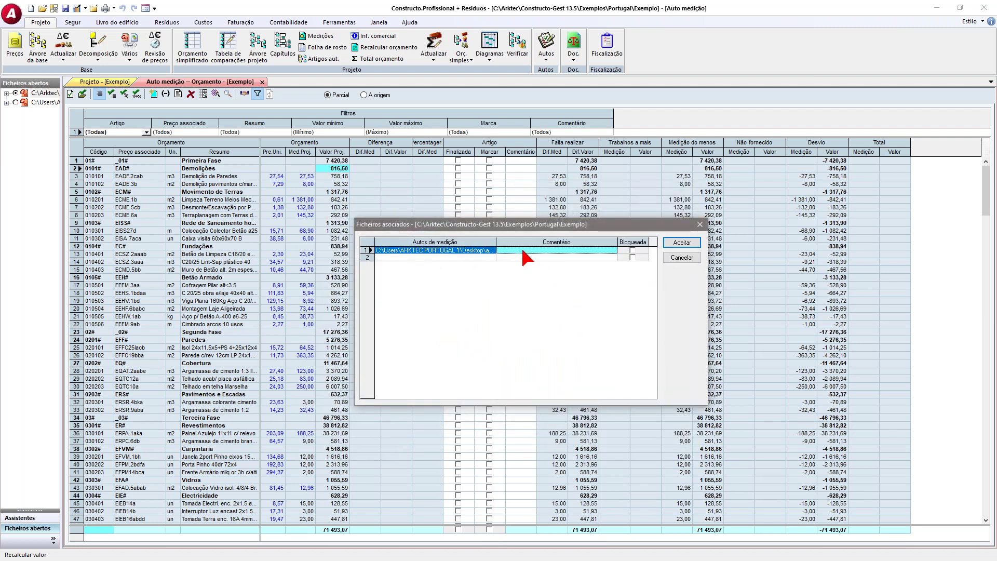
type("dez19")
left_click(583, 257)
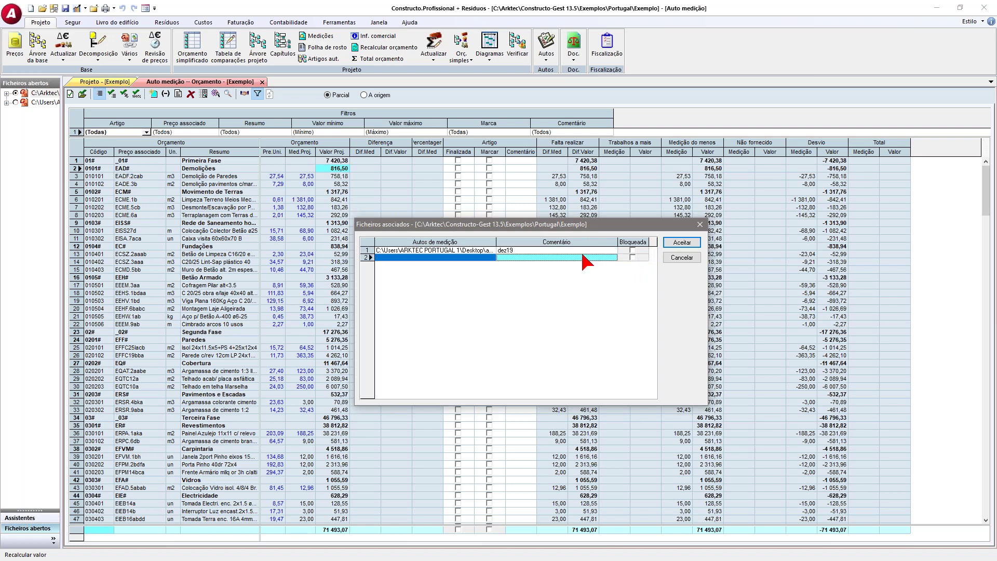
left_click(691, 245)
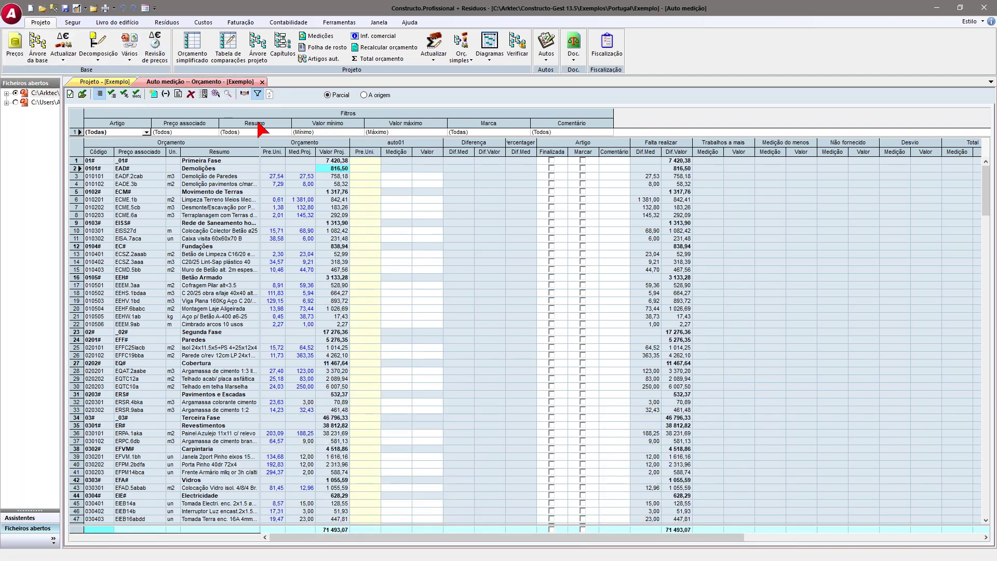
- Hide the auto01 Pre.Uni. column in the measurement table
right_click(376, 154)
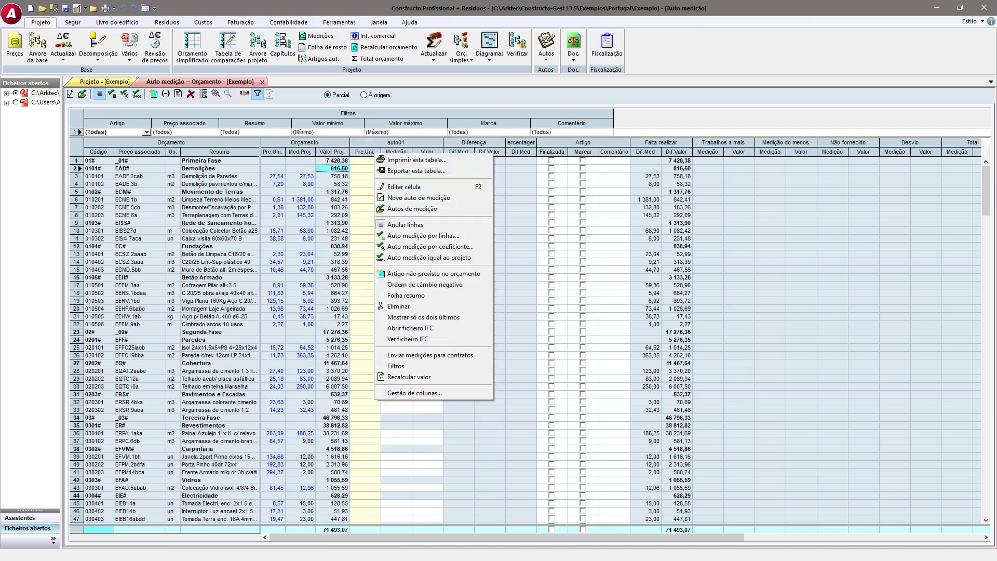
left_click(438, 394)
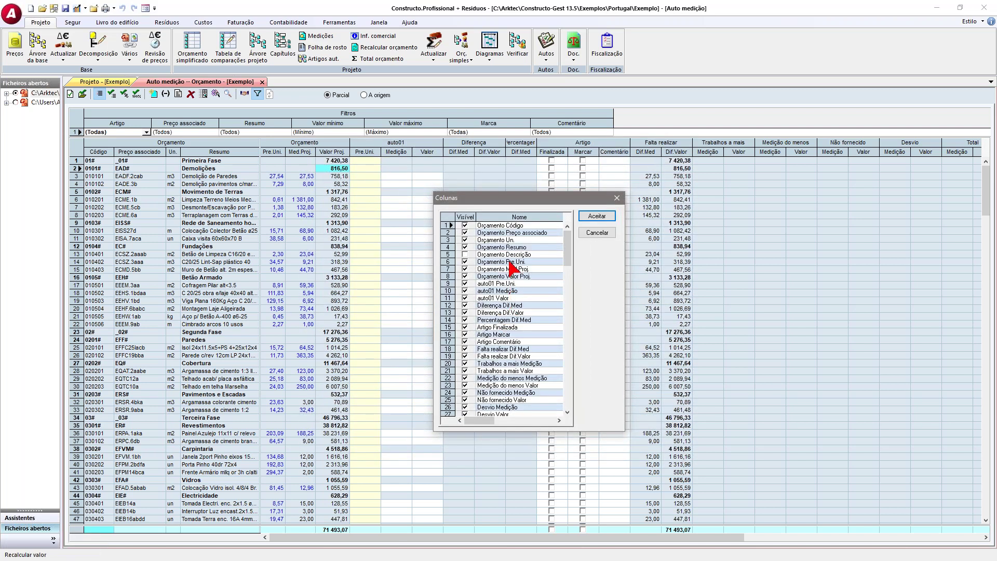
left_click(465, 283)
left_click(597, 215)
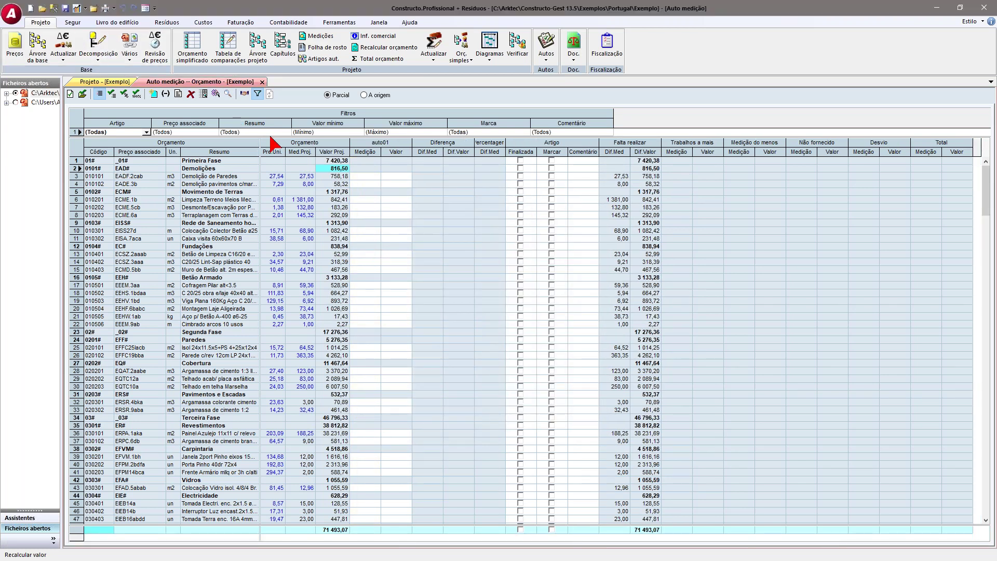
- Set the auto01 measurement of Demolição de Paredes to 12 and check its percentage, remaining quantity and total
left_click(359, 177)
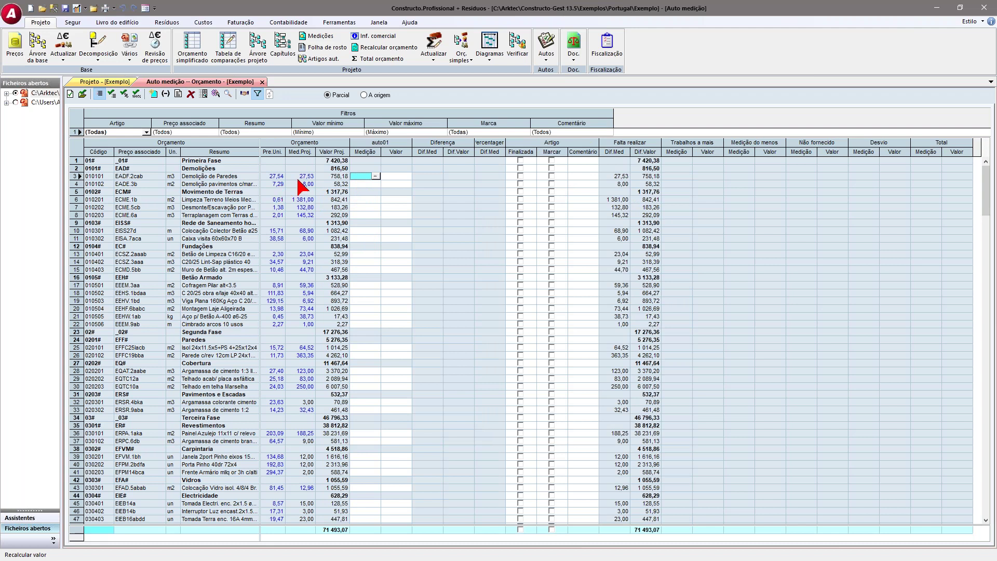
left_click(300, 176)
type("12")
key("Return")
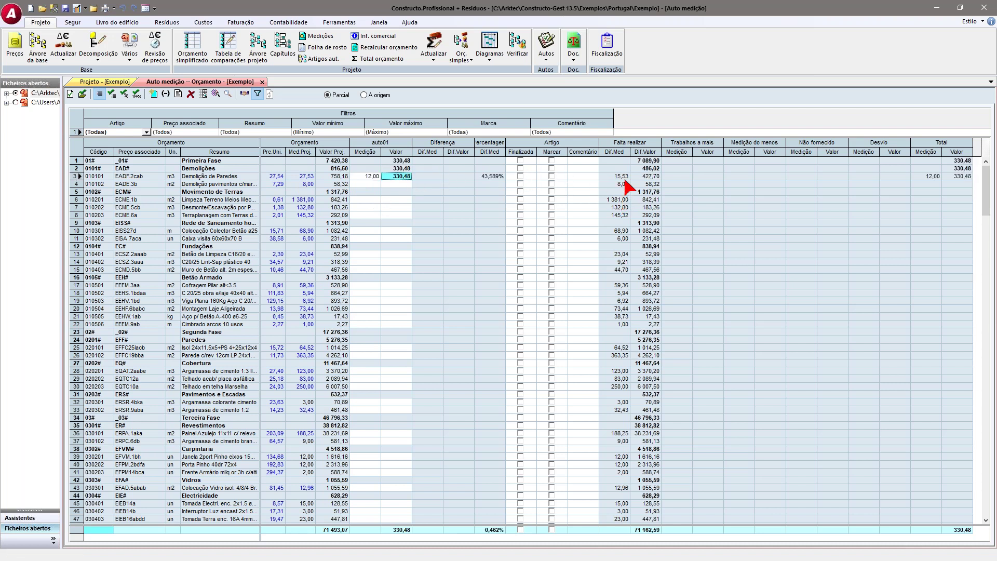
left_click(618, 176)
left_click(486, 176)
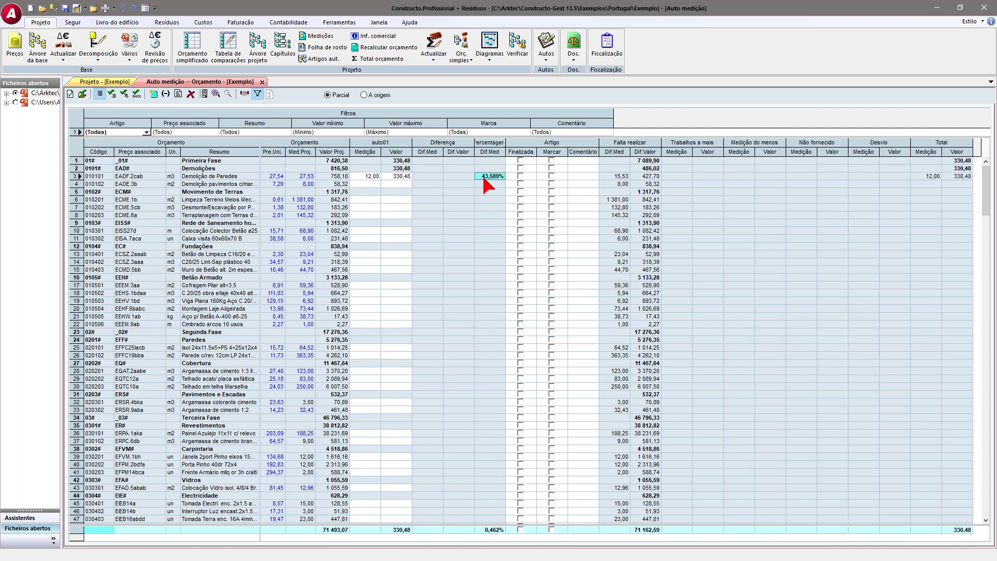
left_click(607, 176)
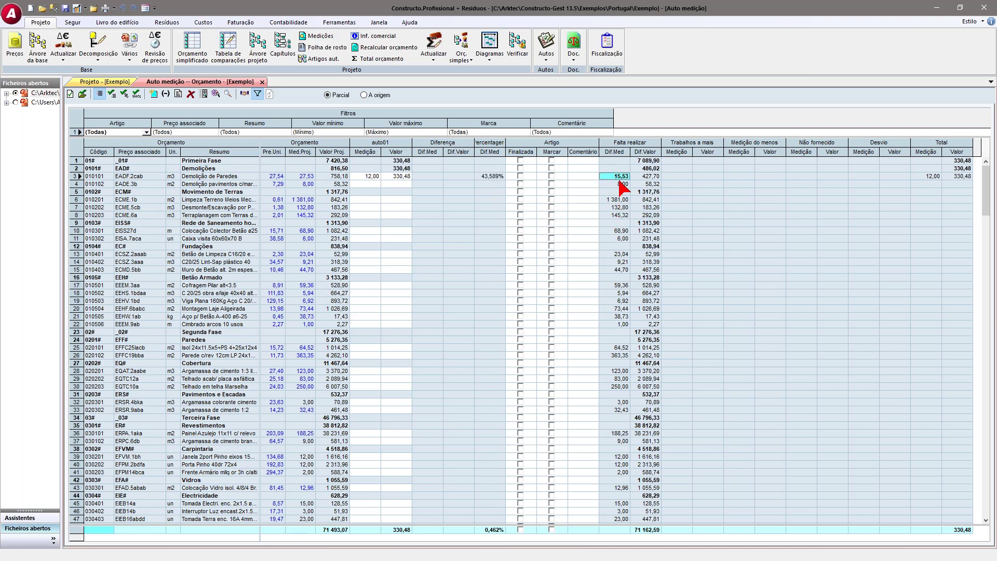
left_click(921, 177)
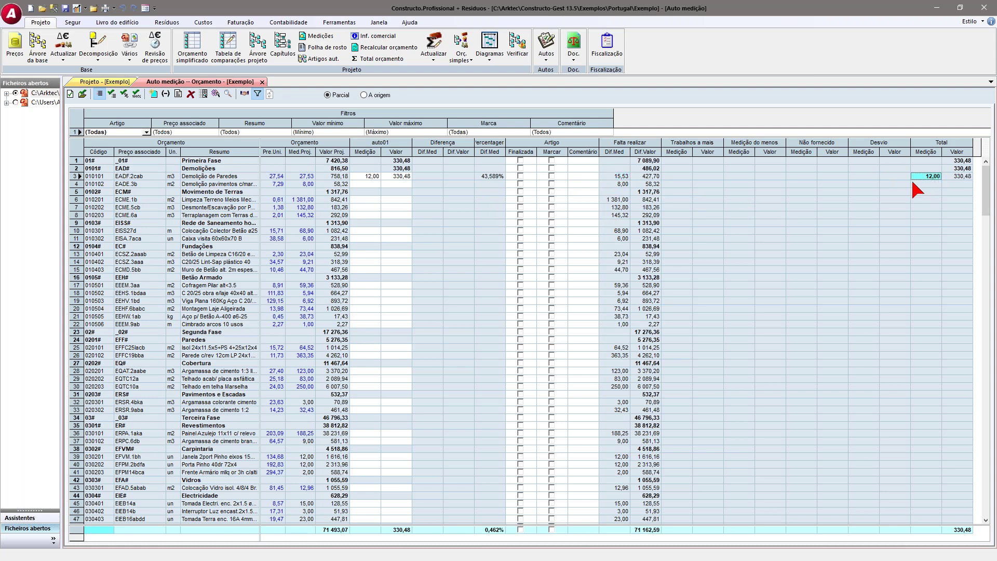
- Create a second auto de medição file named auto02 on the desktop with the comment jan20
left_click(70, 94)
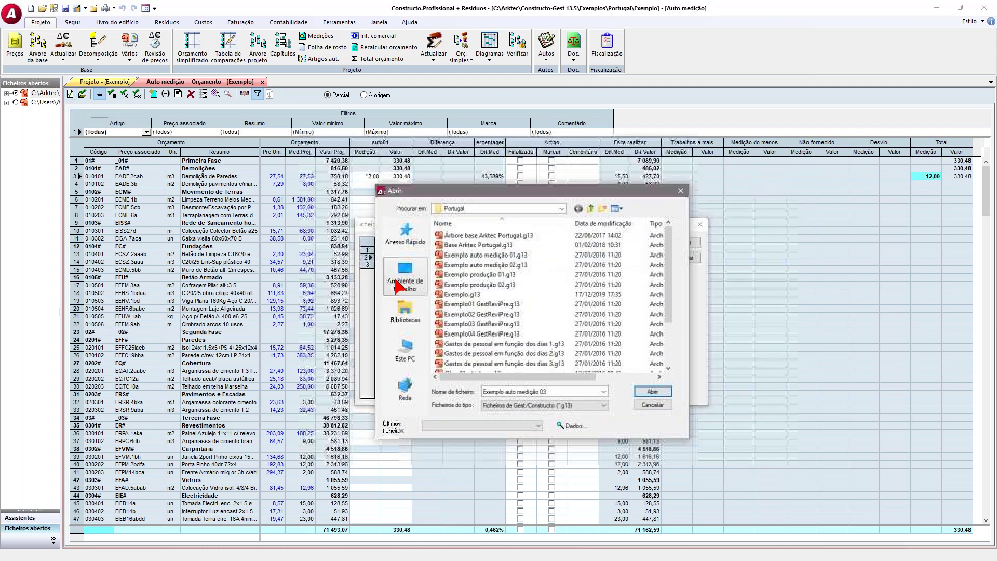
type("a")
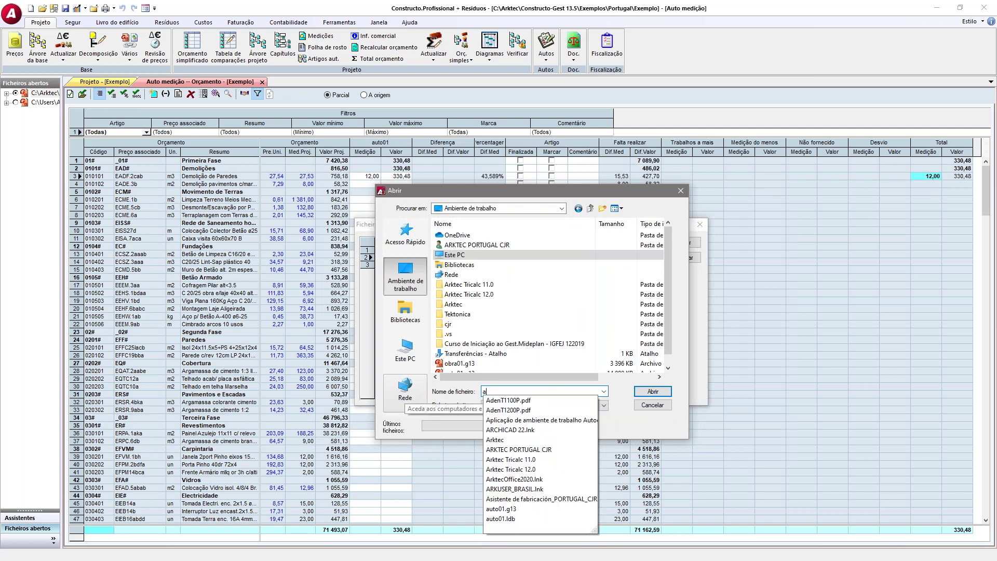
type("uto02")
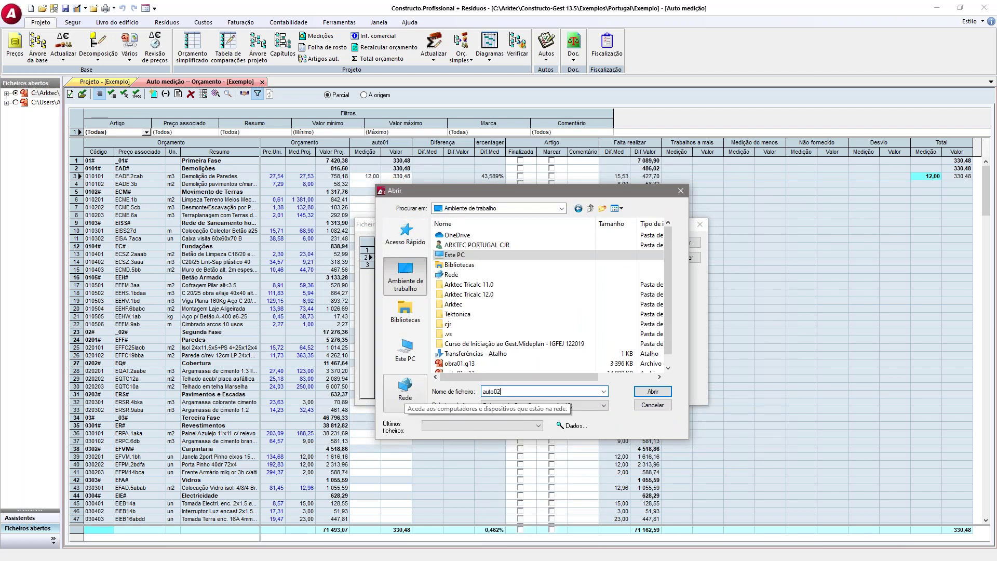
key("Return")
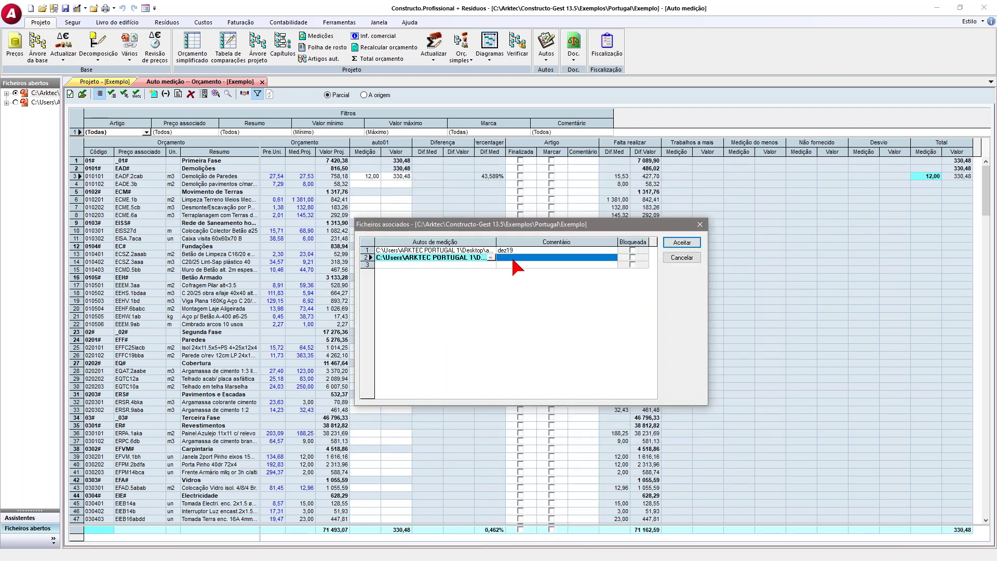
type("jan2")
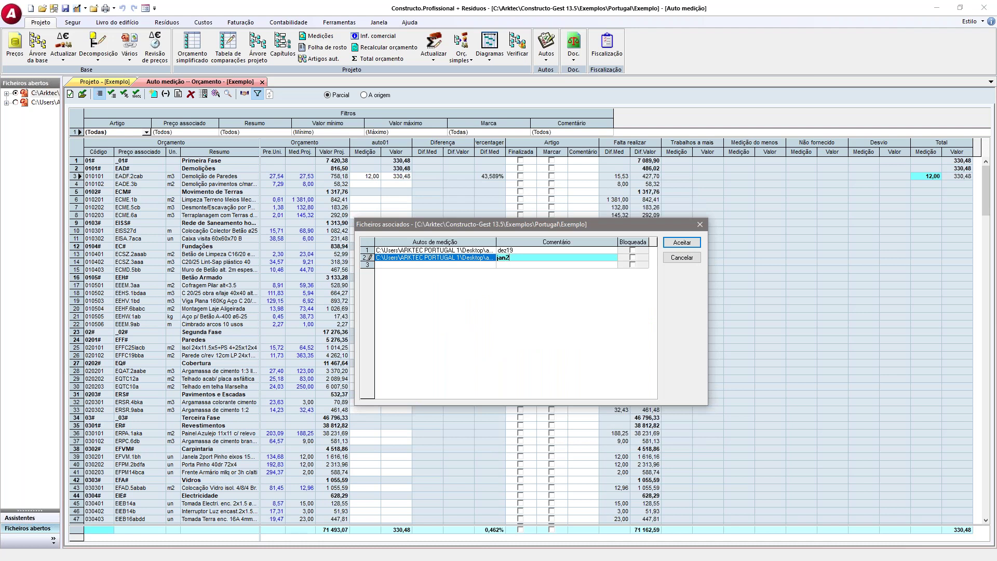
type("0")
key("Tab")
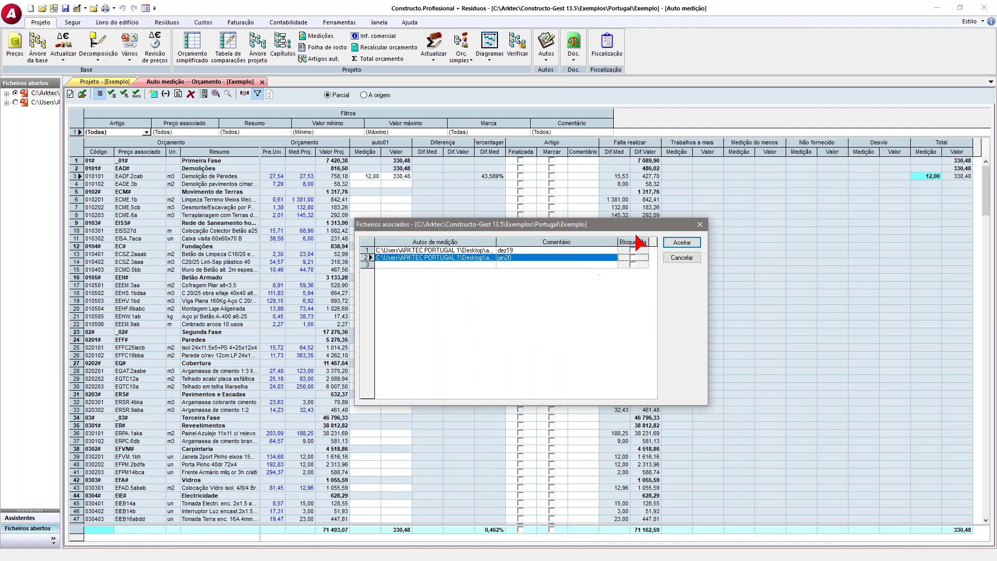
left_click(683, 244)
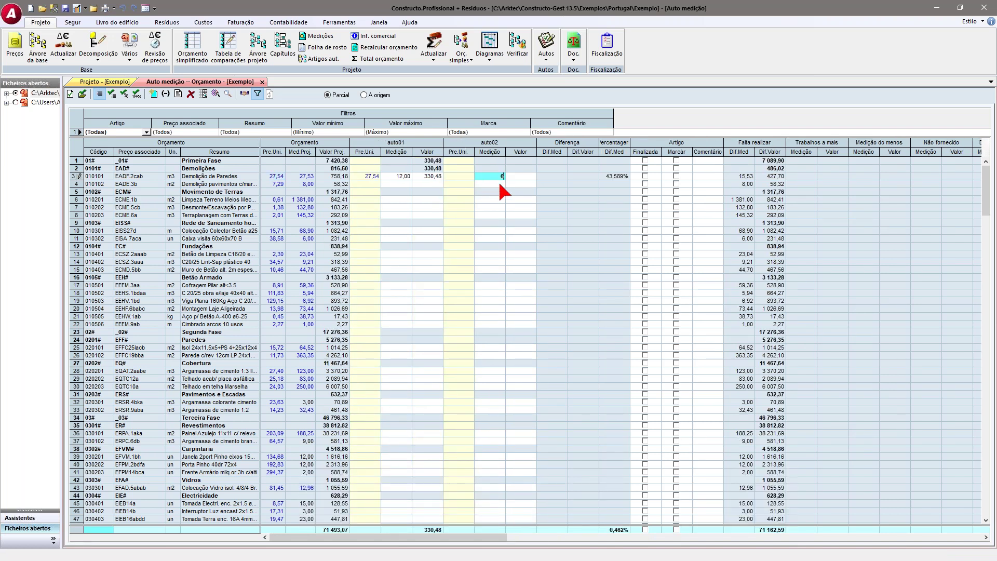
- Set the auto02 measurement of Demolição de Paredes to 6 and check the quantity left to carry out
key("Return")
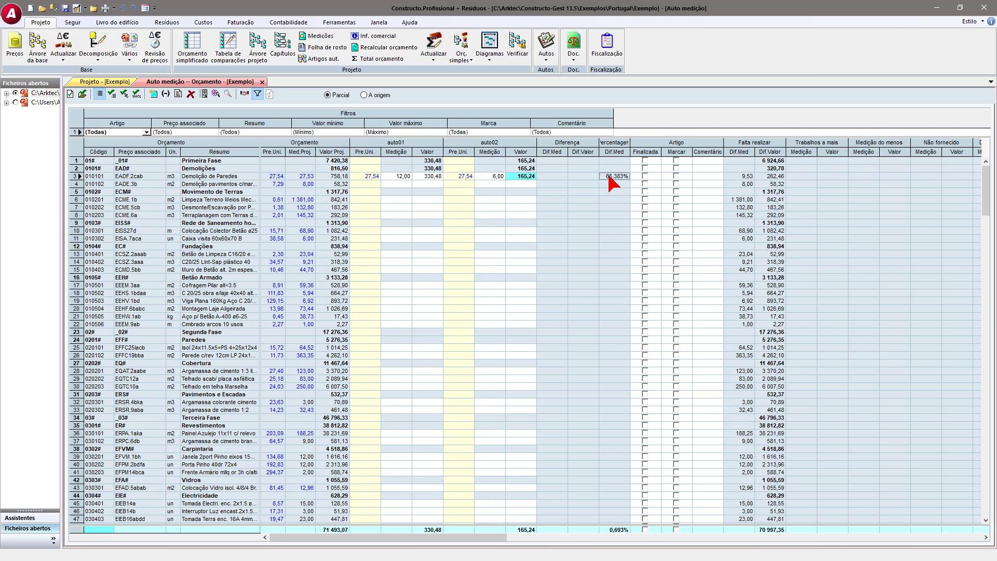
left_click(743, 177)
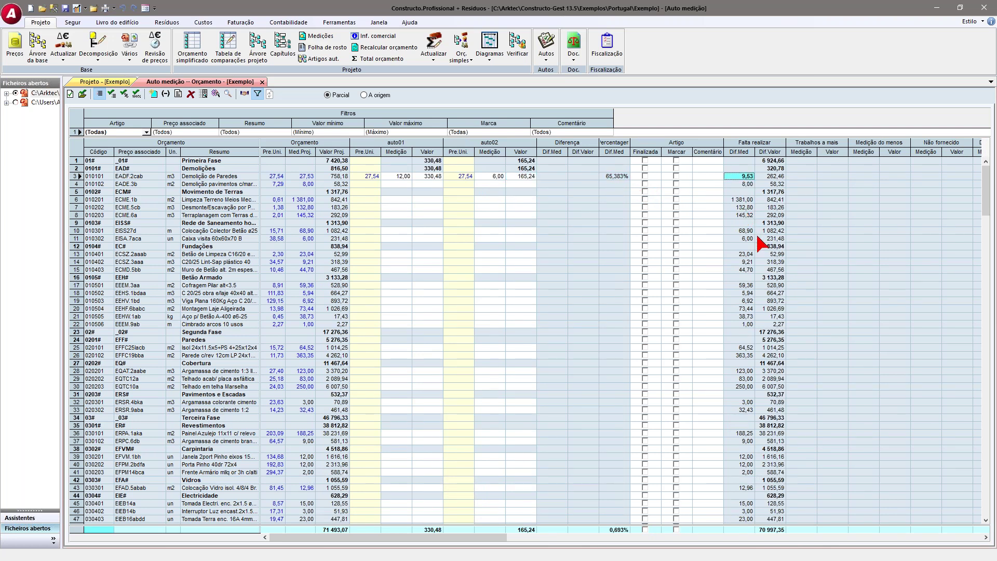
- Hide the Pre.Uni. columns of auto01 and auto02 and narrow the Preço associado, Comentário, Falta realizar Dif.Valor and Total Medição columns
left_click_drag(724, 153, 713, 153)
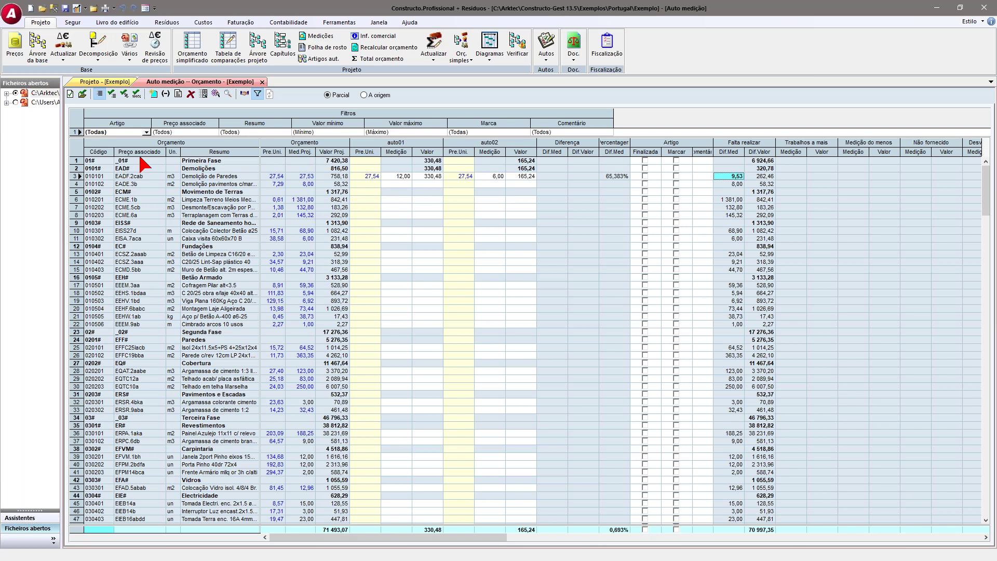
left_click_drag(166, 152, 134, 152)
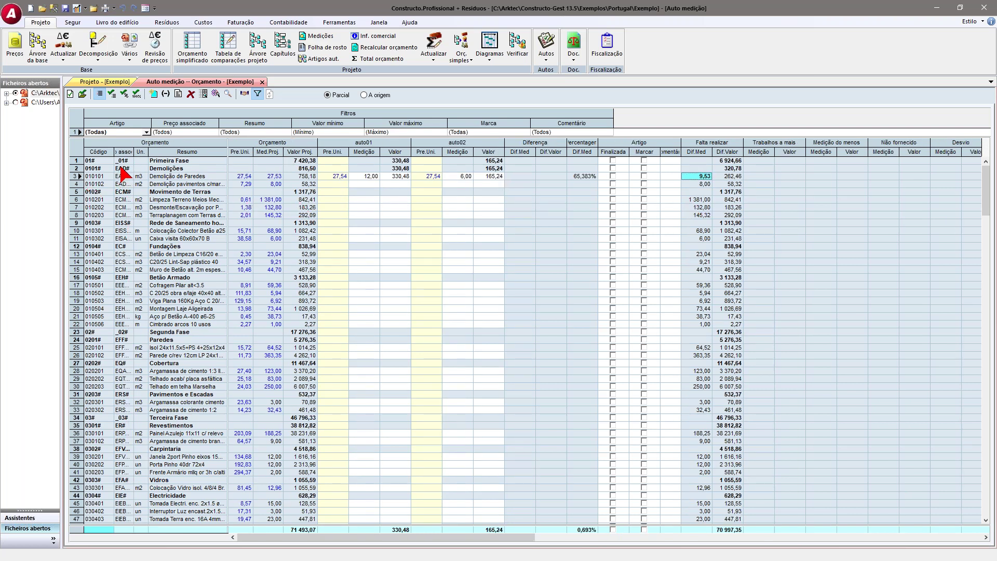
right_click(337, 152)
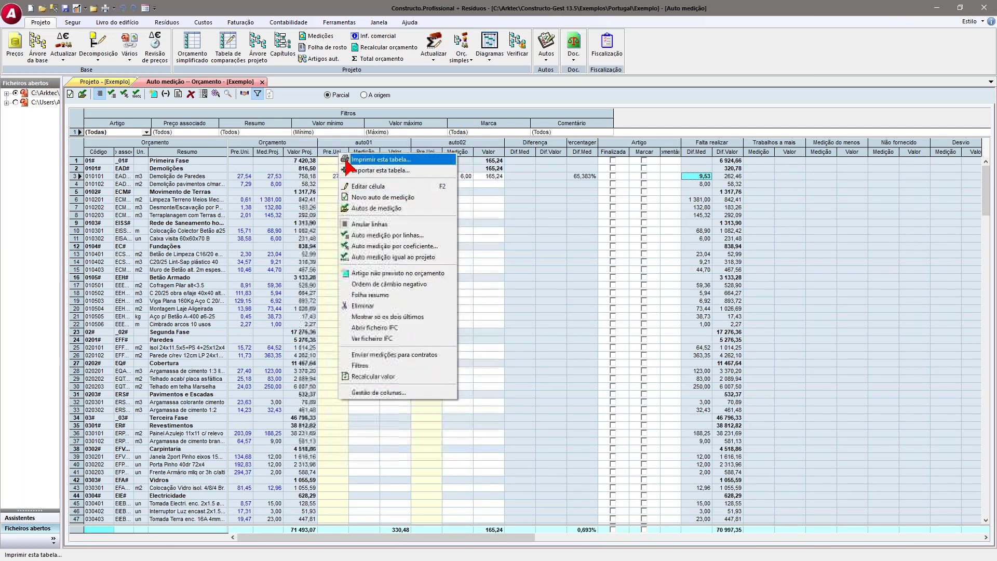
left_click(393, 390)
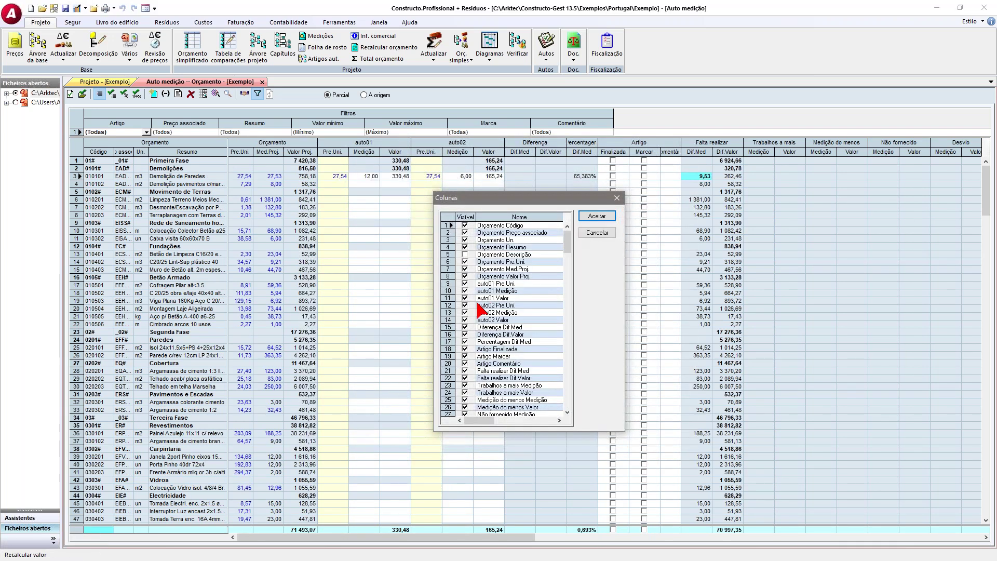
left_click(465, 283)
left_click(472, 305)
left_click(597, 216)
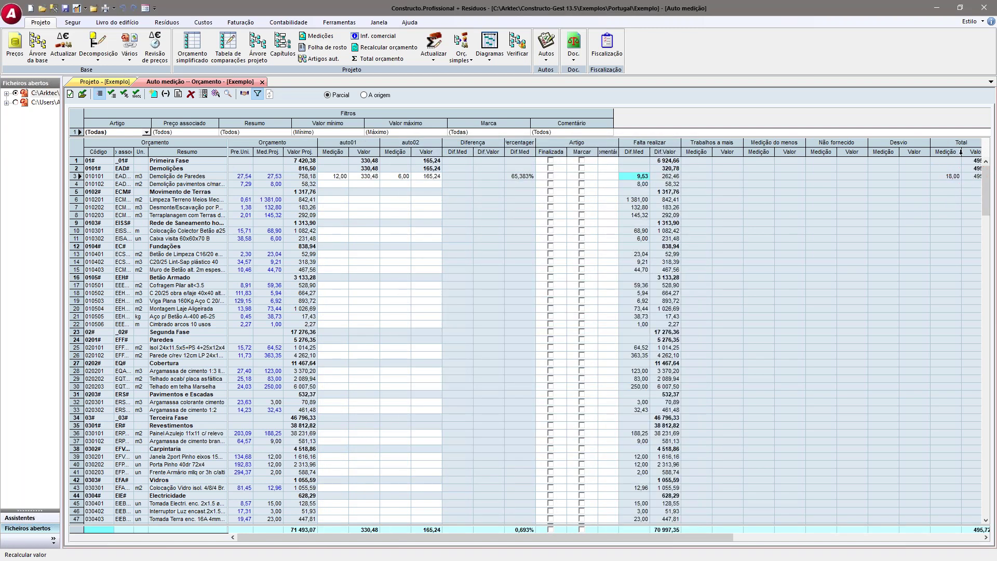
left_click_drag(962, 152, 956, 155)
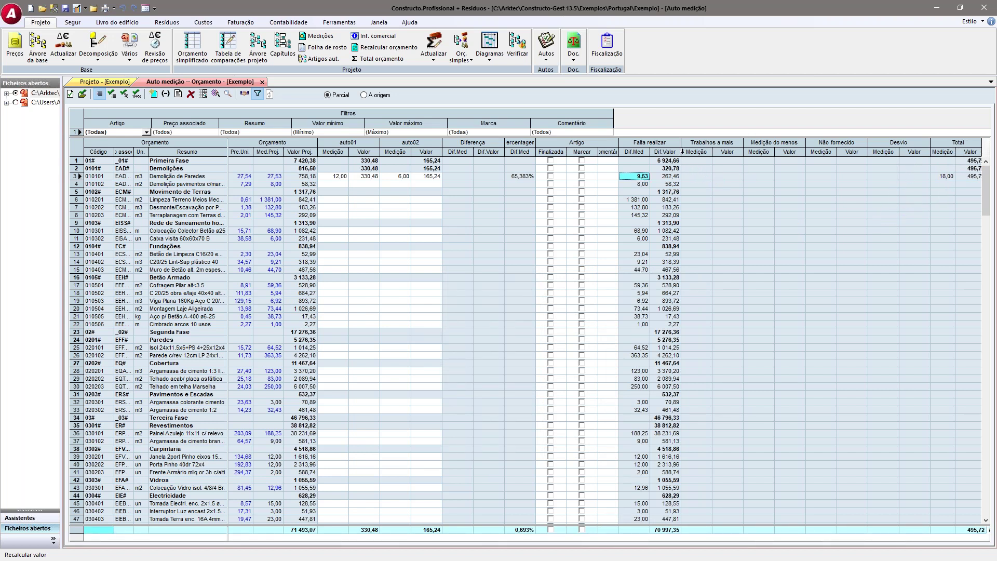
left_click_drag(682, 152, 680, 156)
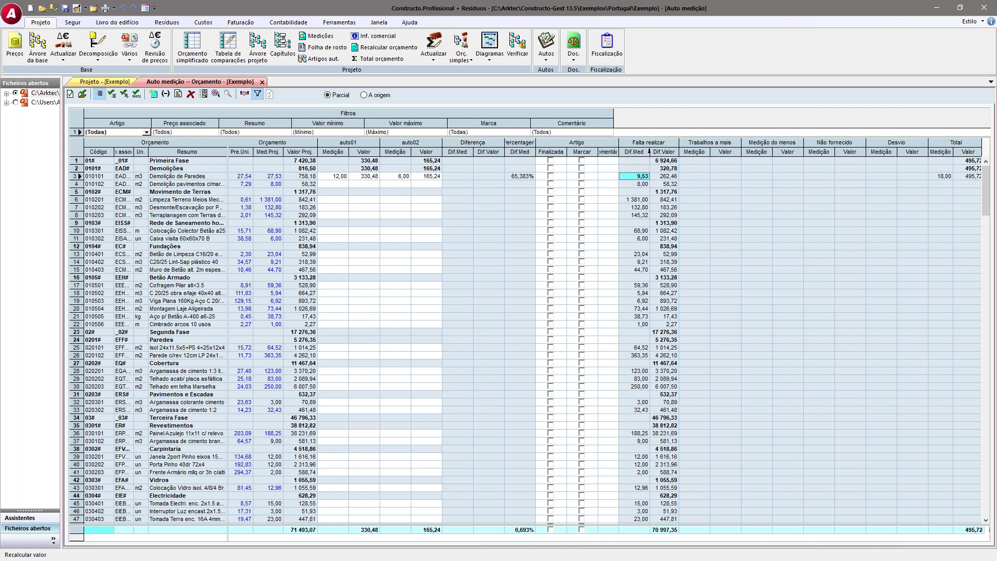
- Set the Demolição pavimentos measurement to 7 in both auto01 and auto02, and check its percentage and Trabalhos a mais
left_click(333, 185)
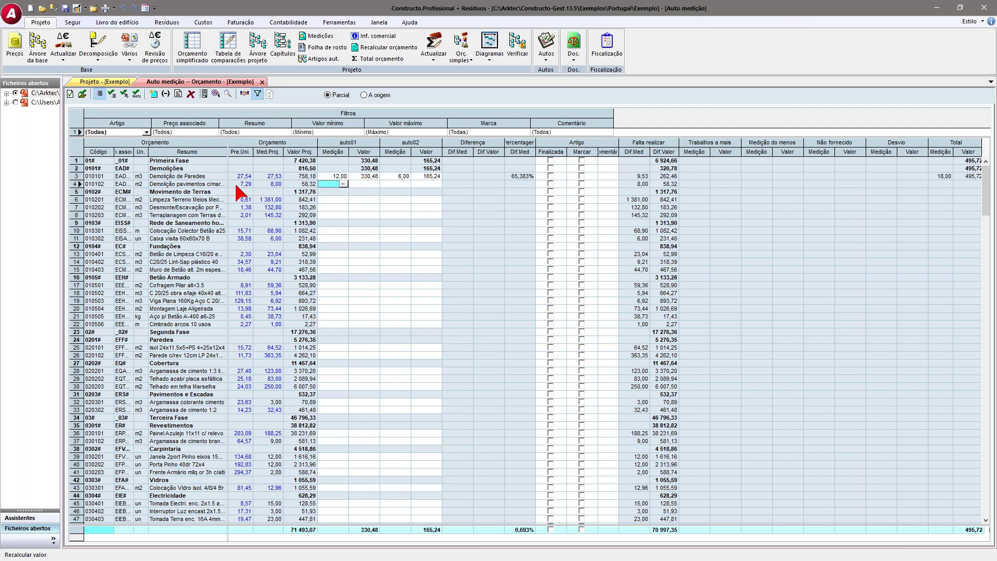
left_click(267, 184)
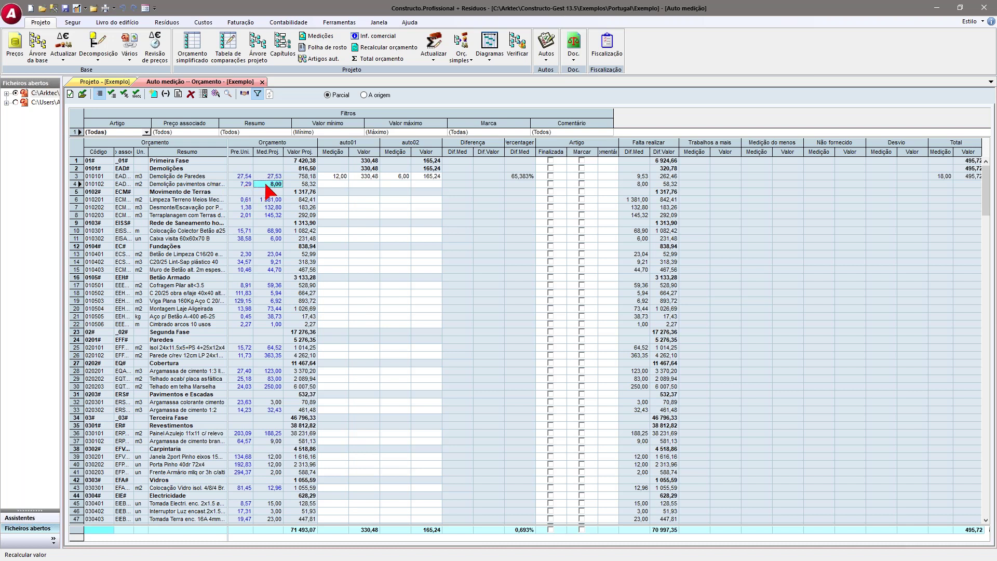
left_click(329, 185)
type("7")
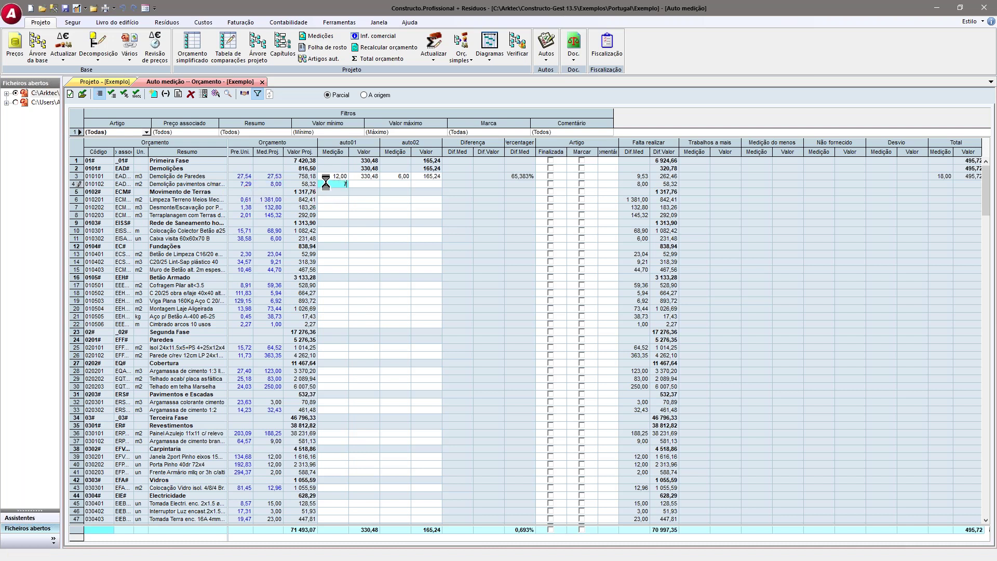
left_click(390, 185)
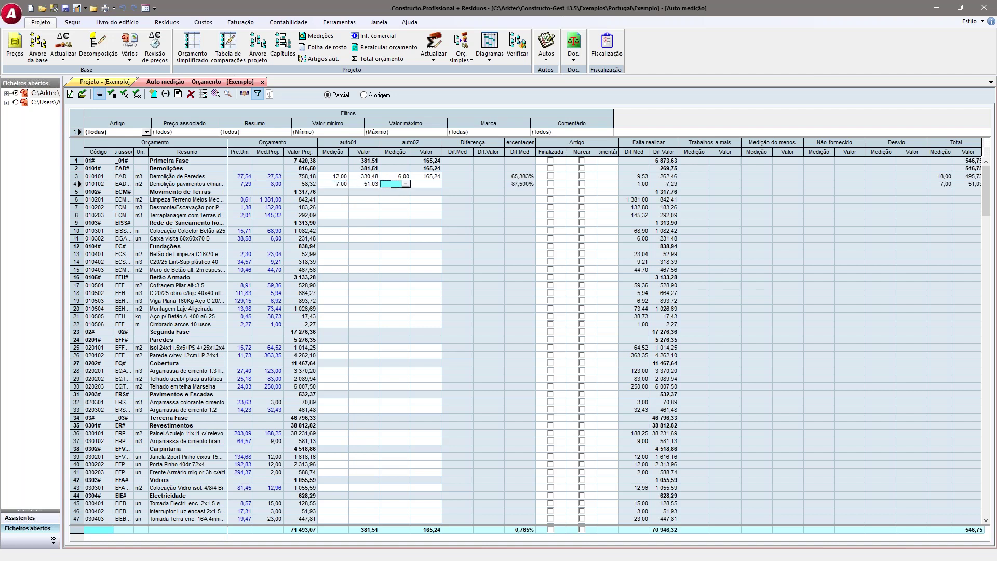
type("7")
key("Return")
left_click(515, 184)
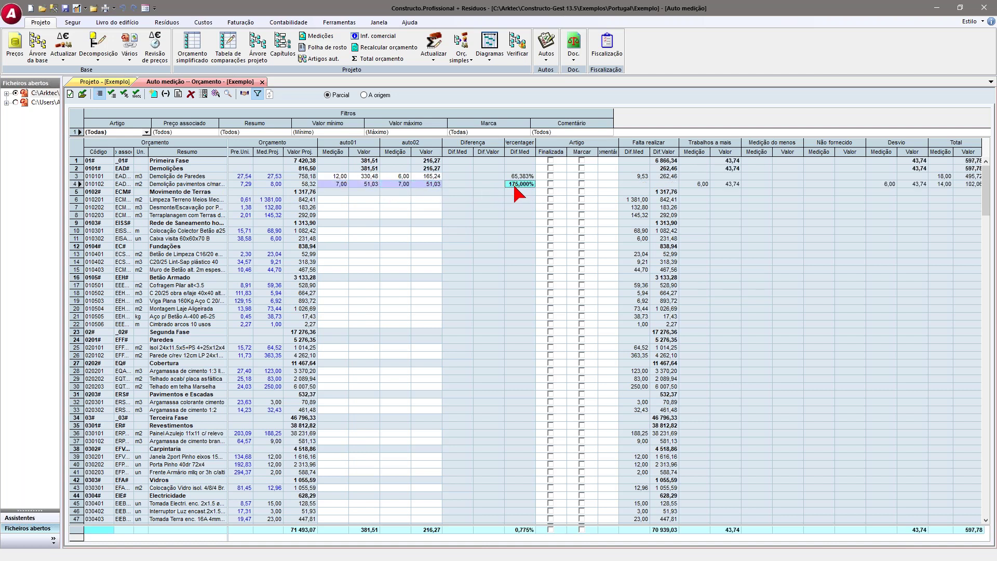
left_click(701, 184)
- Set the Limpeza Terreno measurement to 300 in auto01 and 400 in auto02, and mark the article as Finalizada
left_click(267, 200)
left_click(327, 201)
type("300")
left_click(391, 199)
type("400")
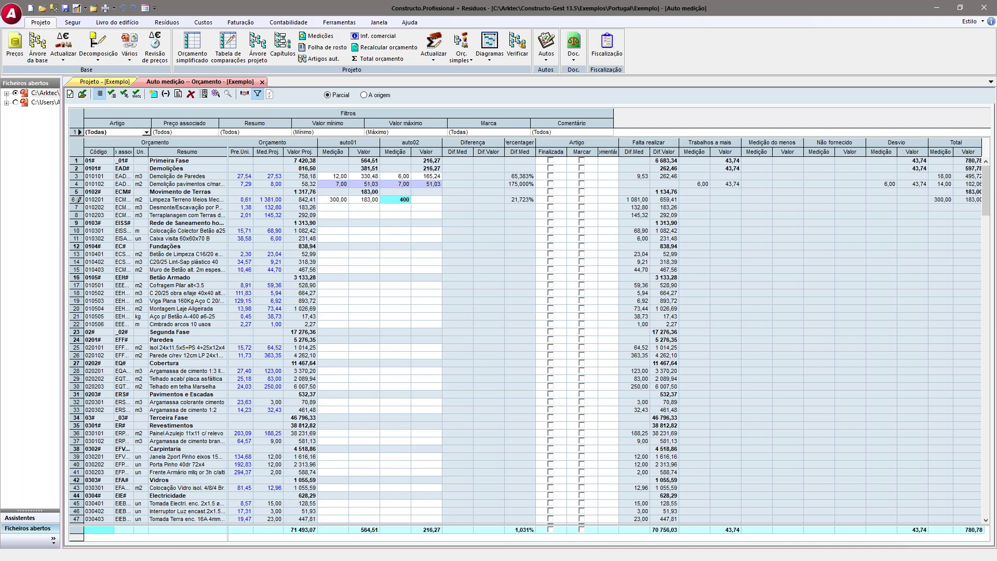
key("Return")
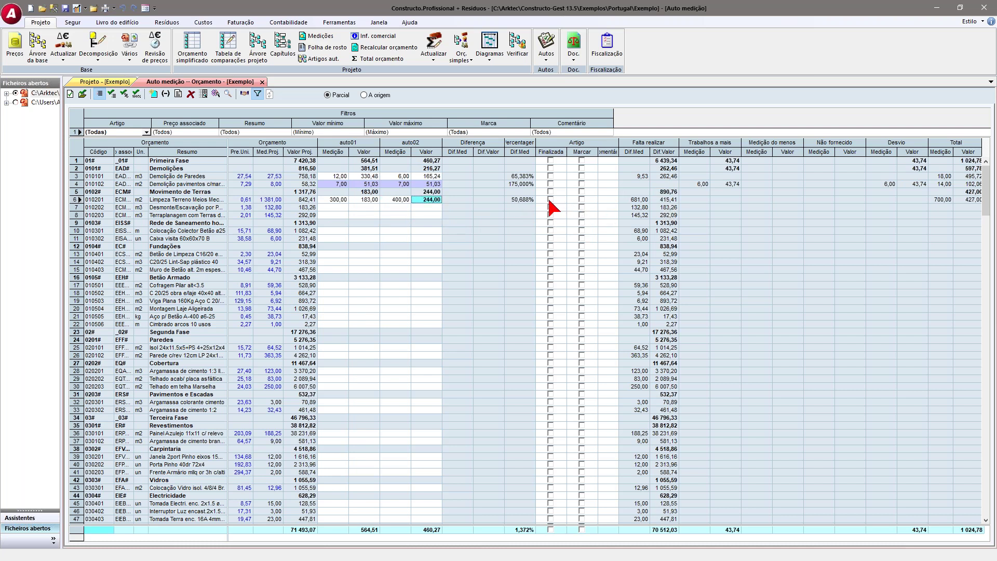
left_click(547, 199)
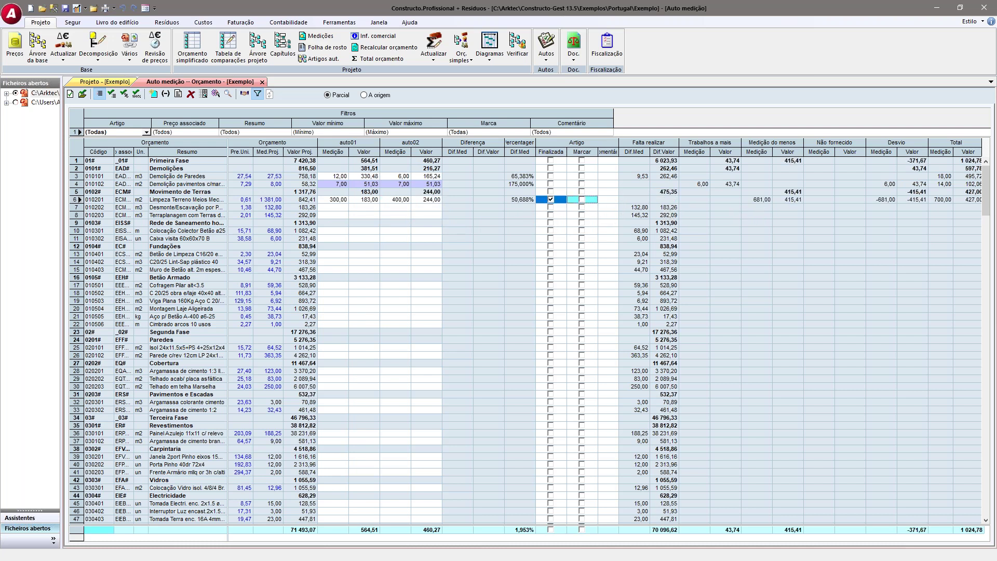
left_click(756, 201)
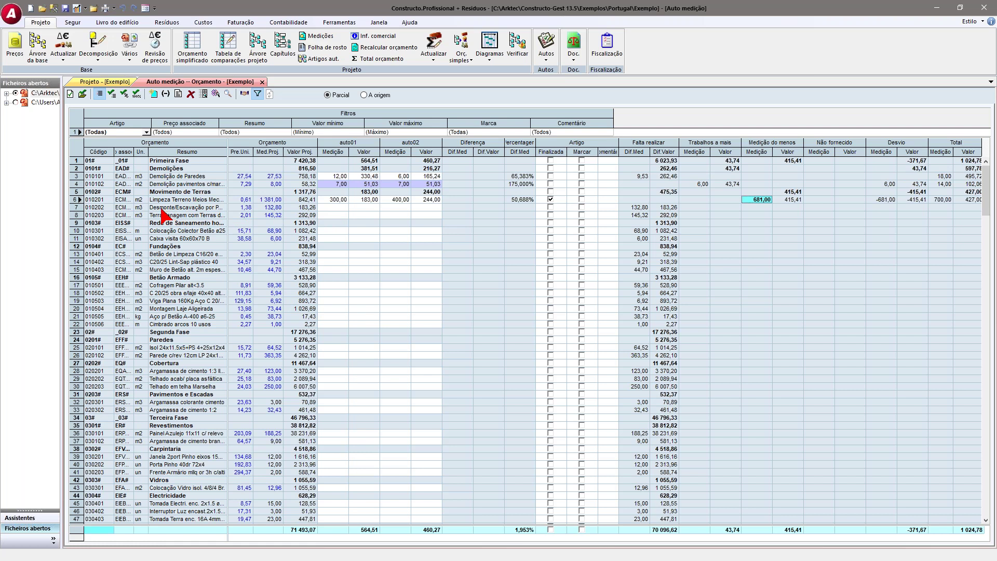
- Set the auto01 value of the Desmonte/Escavação article 010202 to 70
left_click(200, 209)
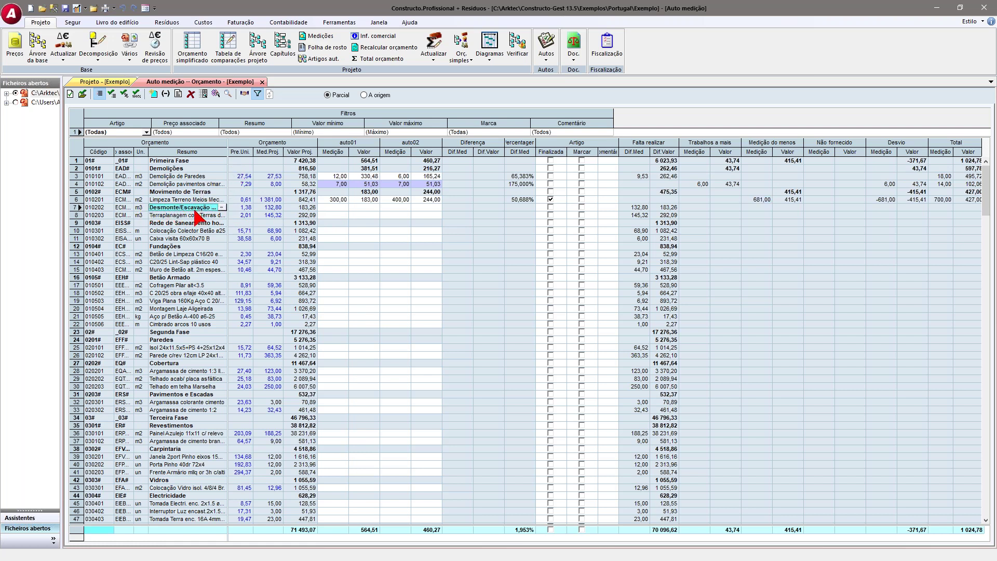
left_click(269, 207)
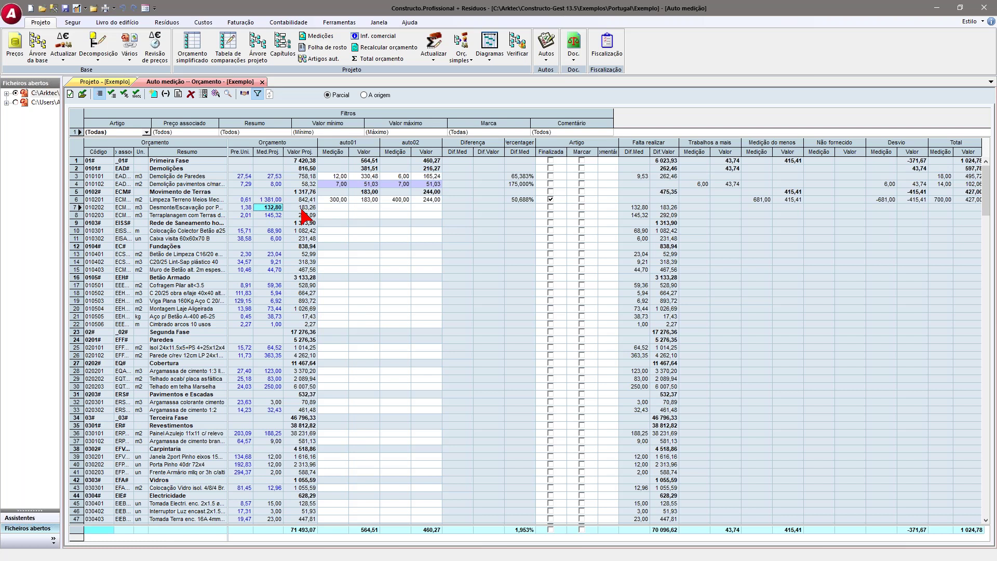
left_click(362, 208)
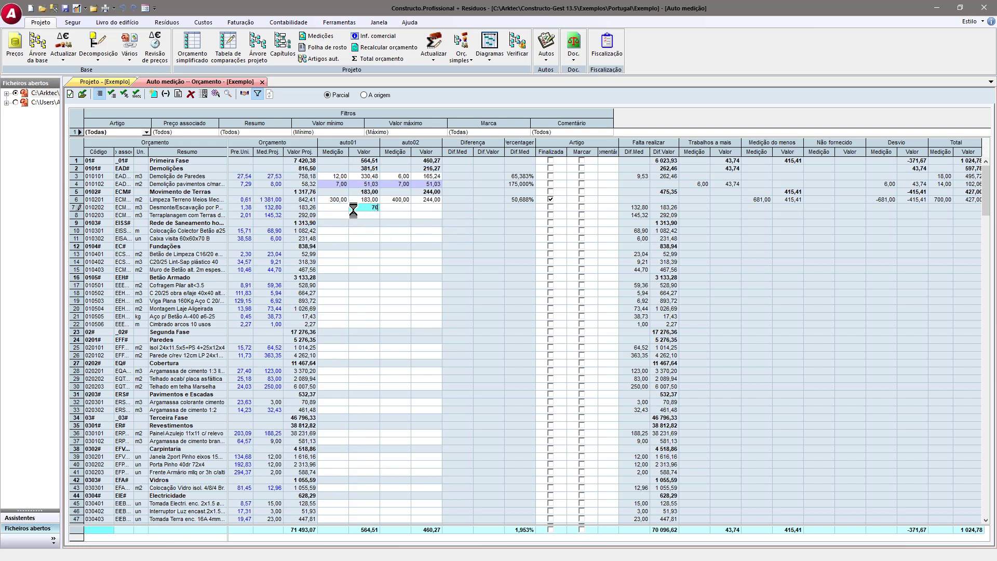
key("Return")
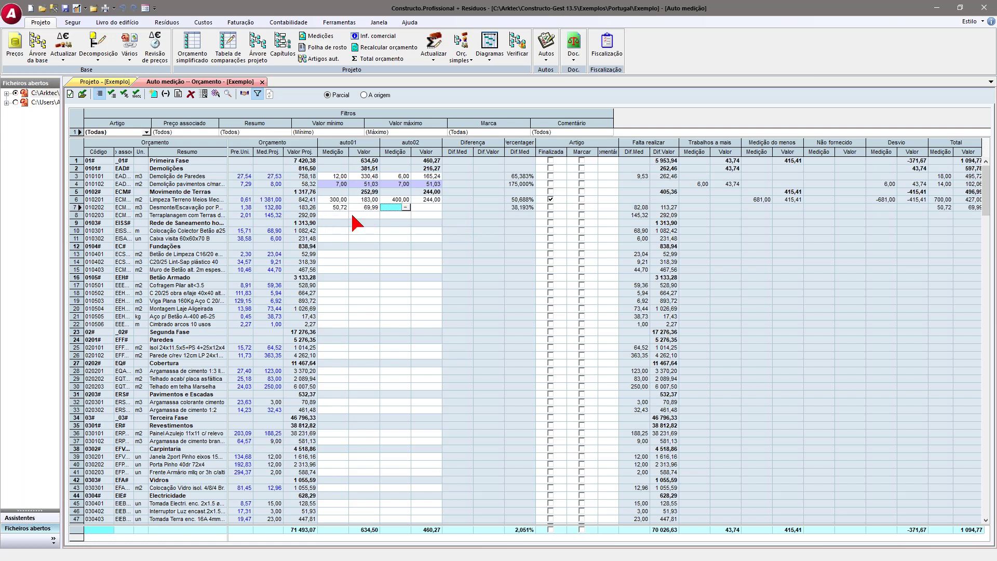
- Measure article 010202 in auto01 by coefficient, applying 20%
left_click(337, 207)
left_click(99, 208)
left_click(330, 208)
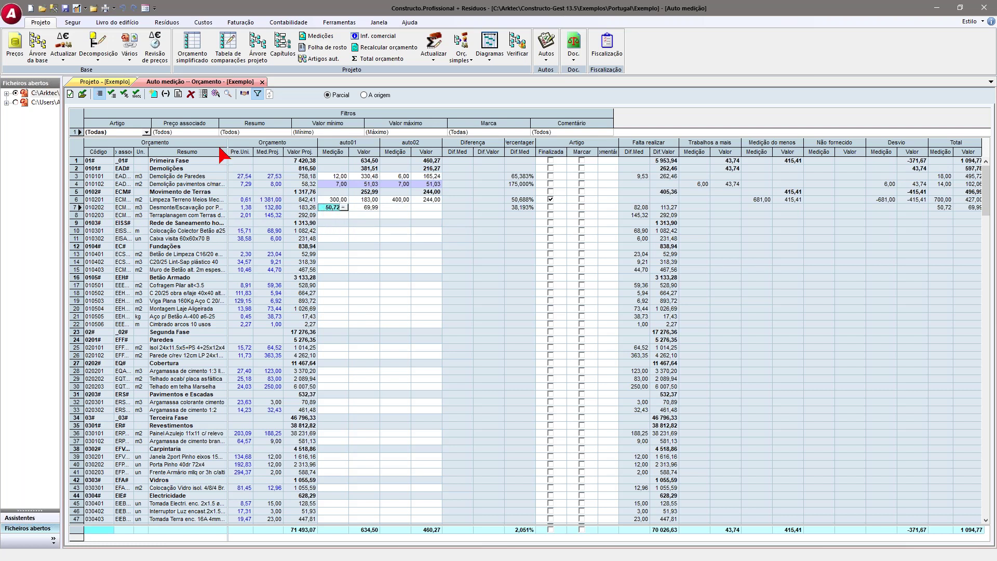
left_click(124, 94)
key("Tab")
type("20")
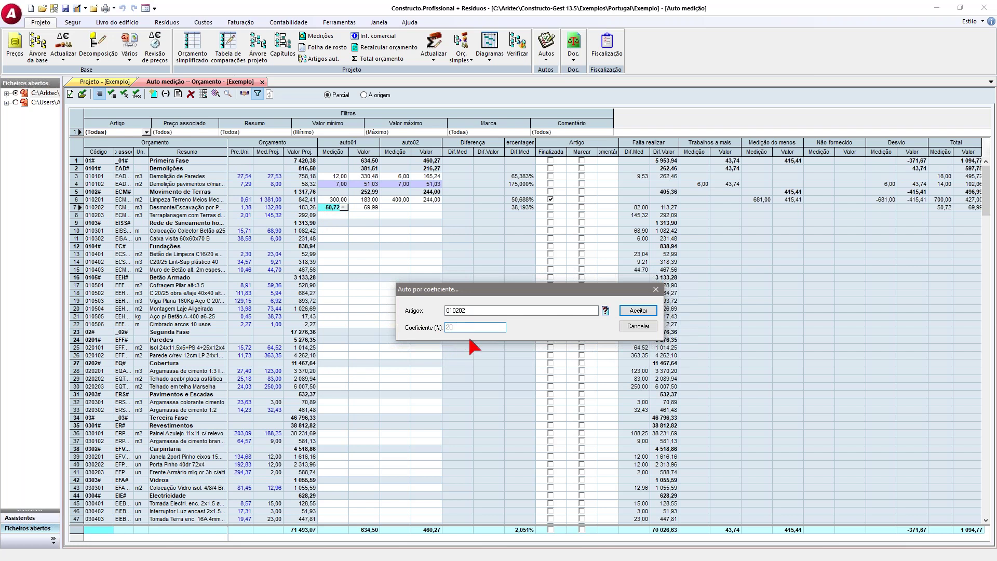
left_click(649, 313)
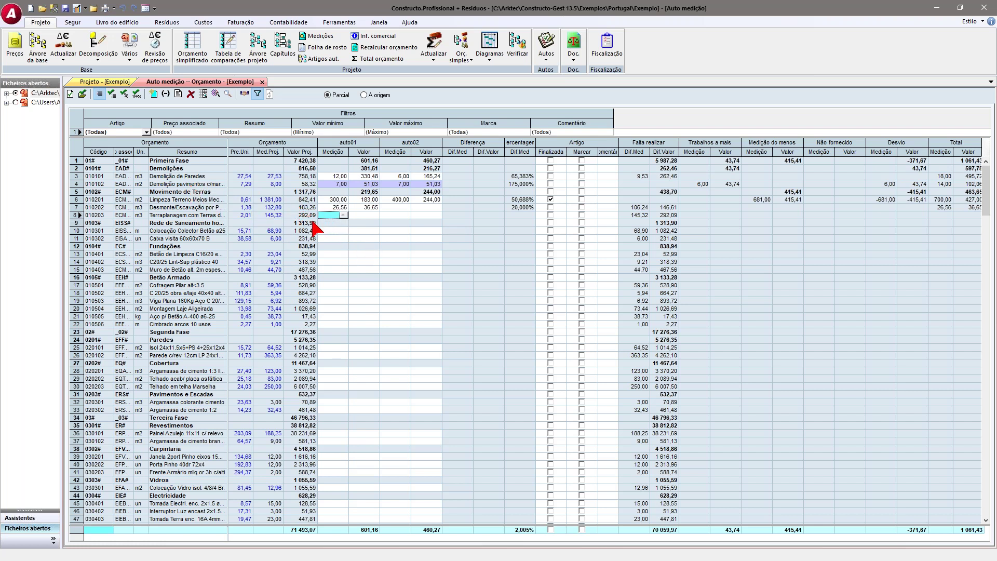
- Start an unforeseen article with code 010204, using the Exemplo file as its price base
left_click(154, 94)
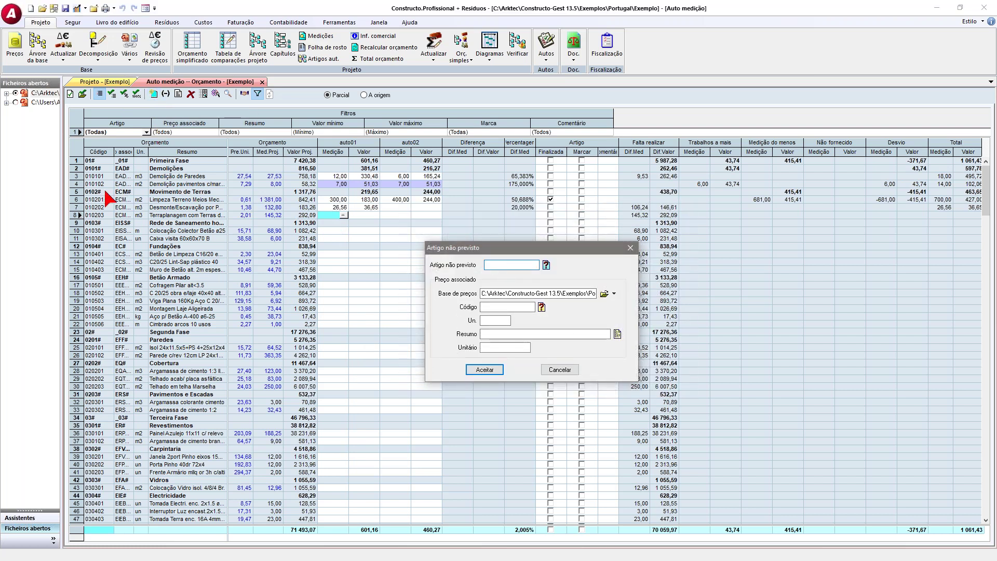
type("01")
left_click(615, 294)
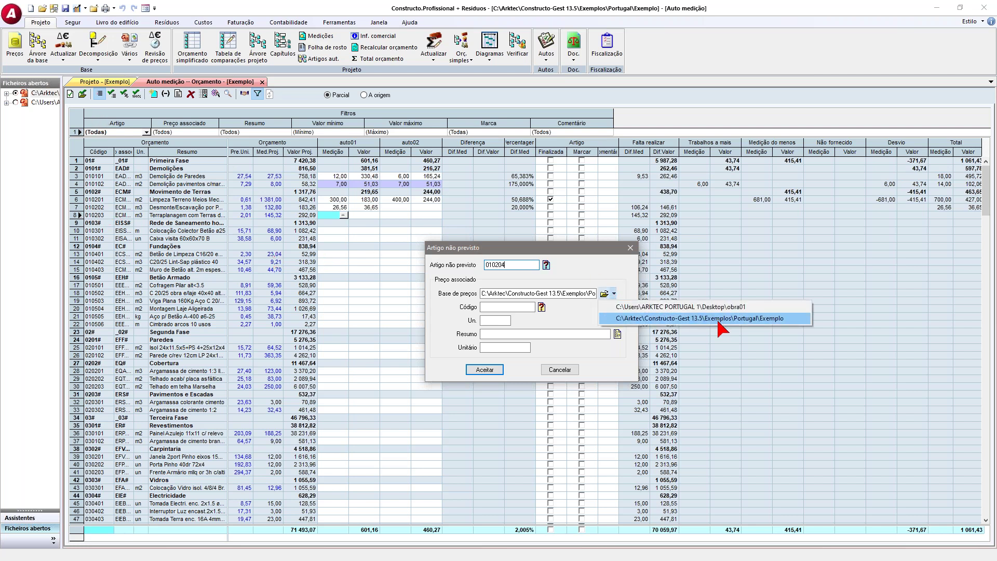
left_click(717, 319)
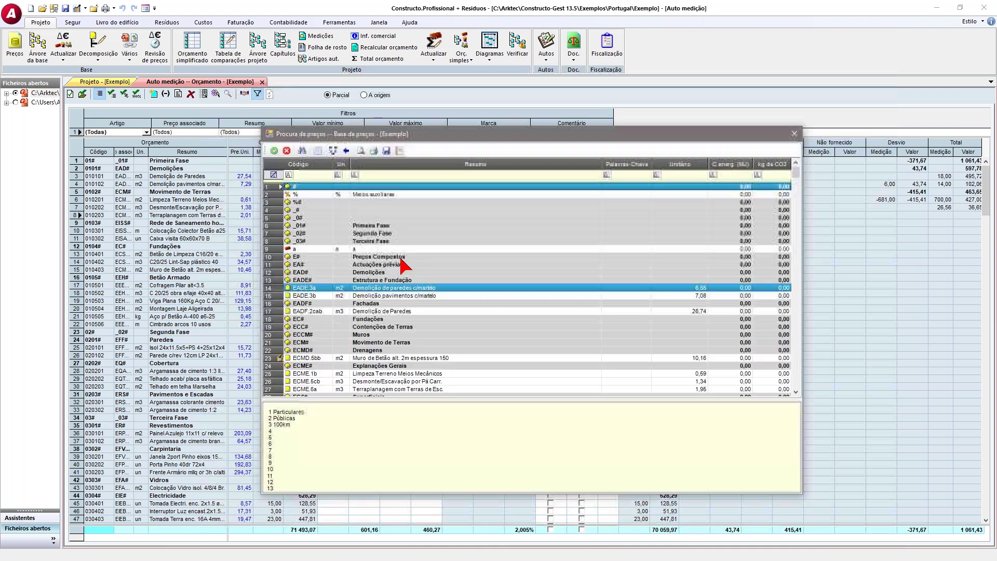
- Associate the price EFFC19bba, Parede c/rev 12cm LP 24x12x5, with the unforeseen article
scroll(596, 375, "down", 20)
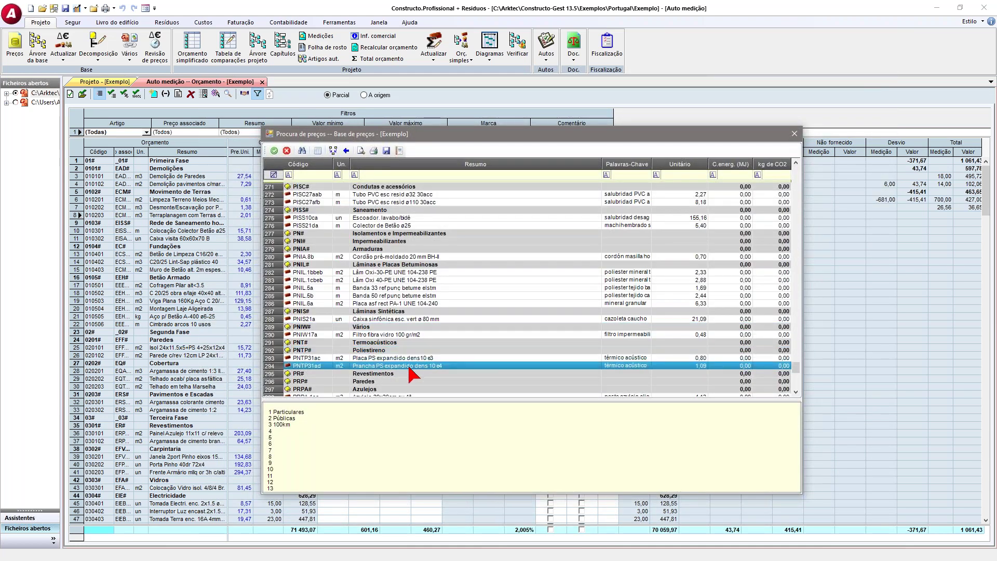
scroll(413, 368, "down", 7)
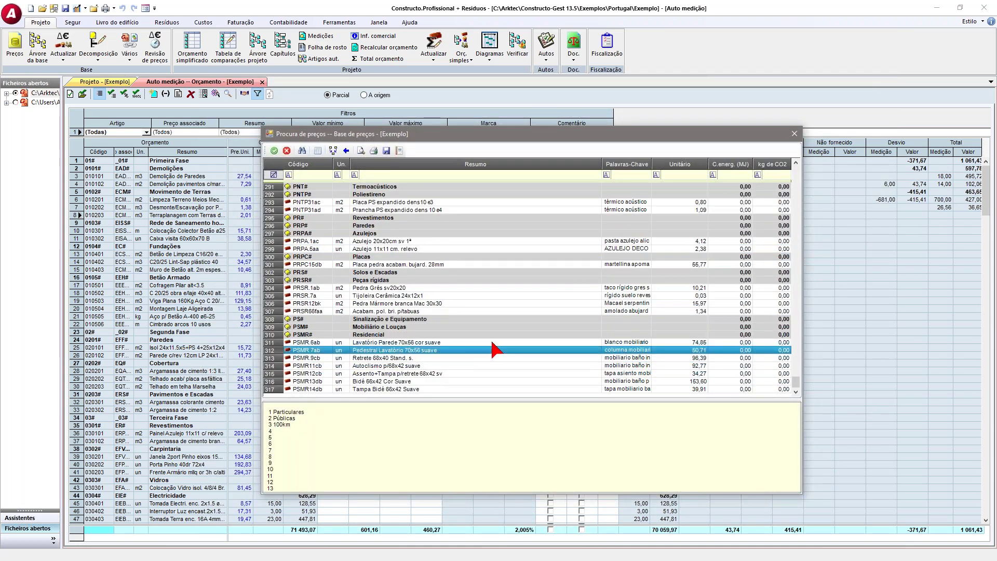
scroll(494, 341, "up", 20)
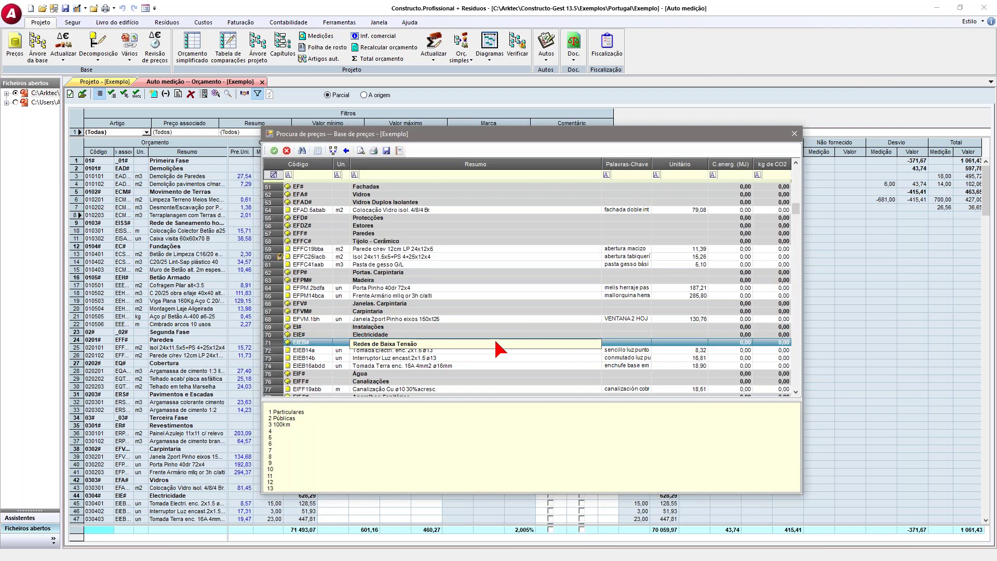
left_click(398, 251)
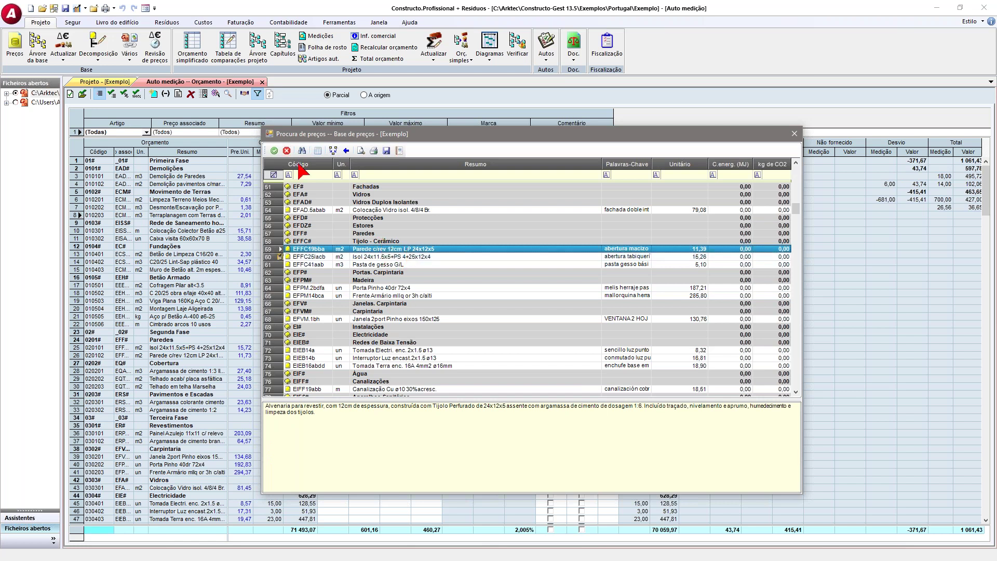
left_click(274, 150)
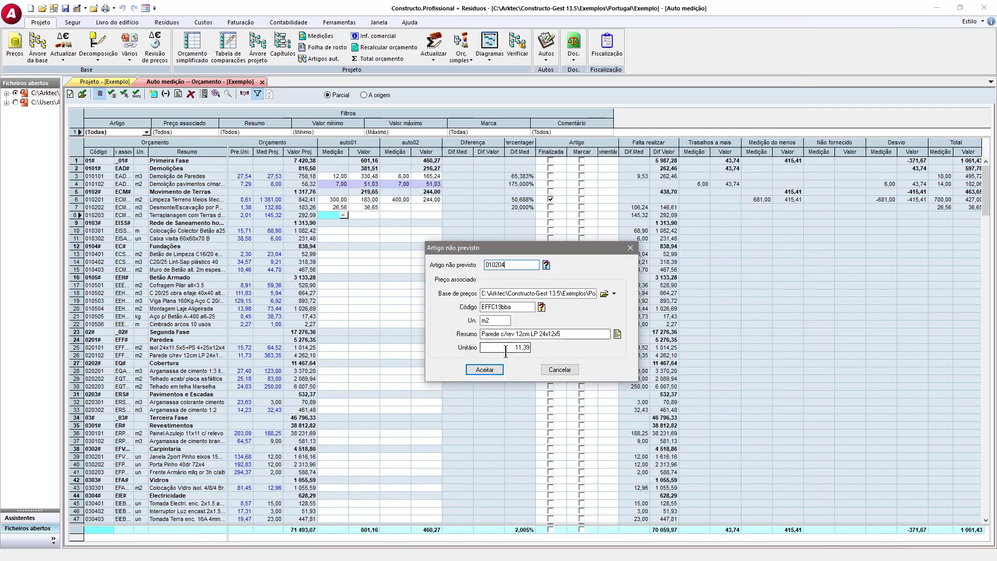
- Add unforeseen article 010204 to the budget and set its auto01 measurement to 10
double_click(522, 351)
left_click(480, 369)
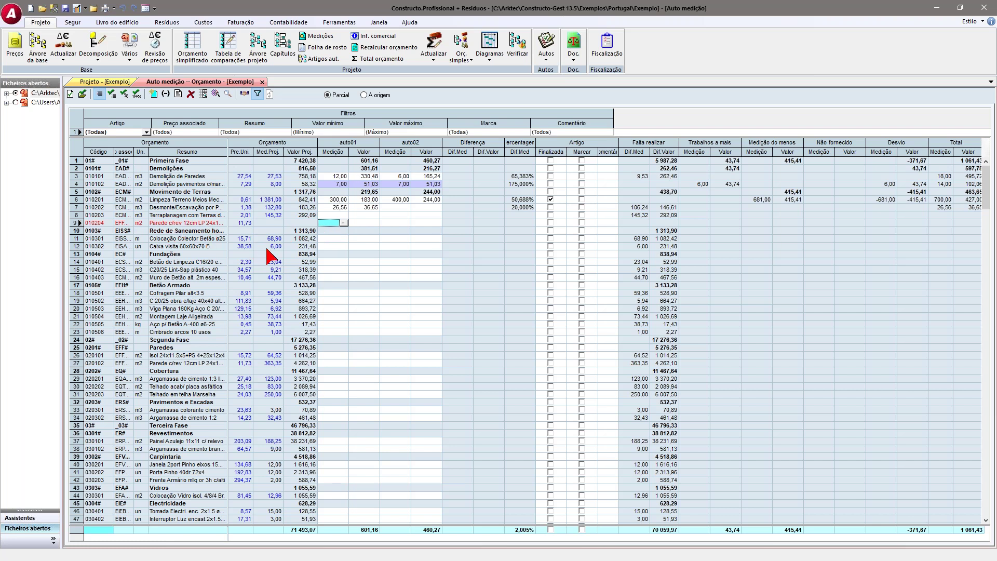
type("10")
key("Return")
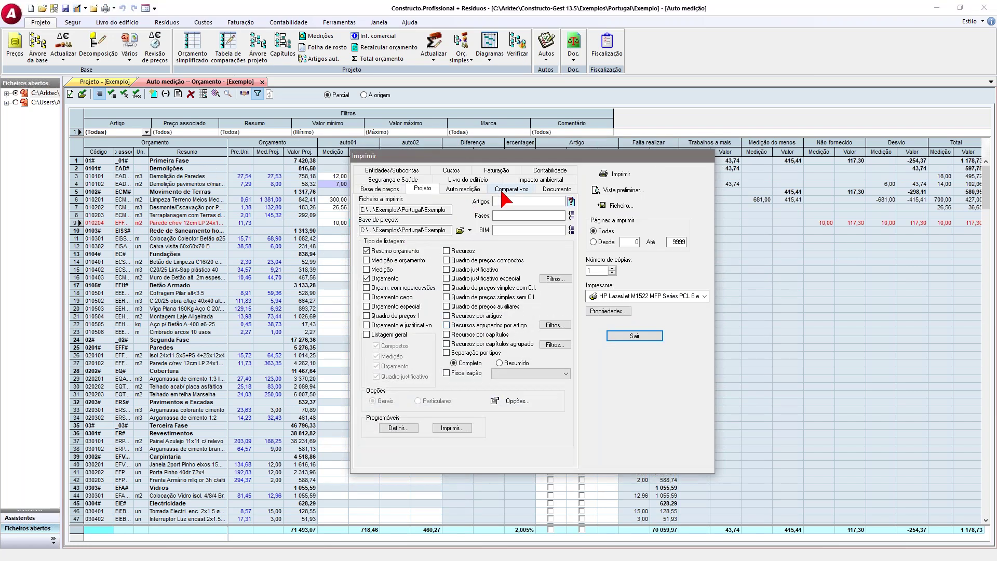
- Generate a print preview of the Histórico de autos listing for the partial autos de medição
left_click(462, 189)
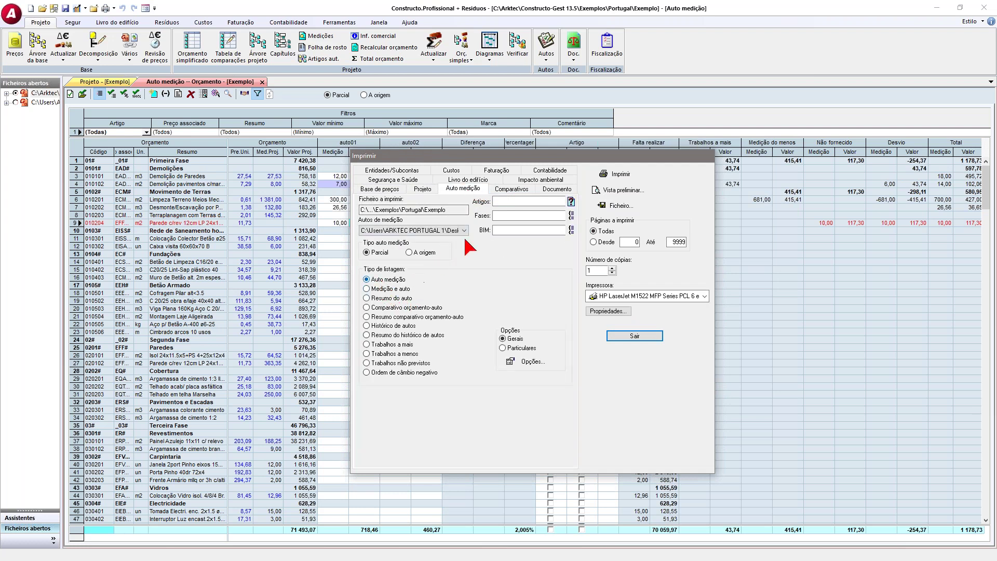
left_click(463, 230)
left_click(474, 245)
left_click(380, 345)
left_click(389, 329)
left_click(620, 190)
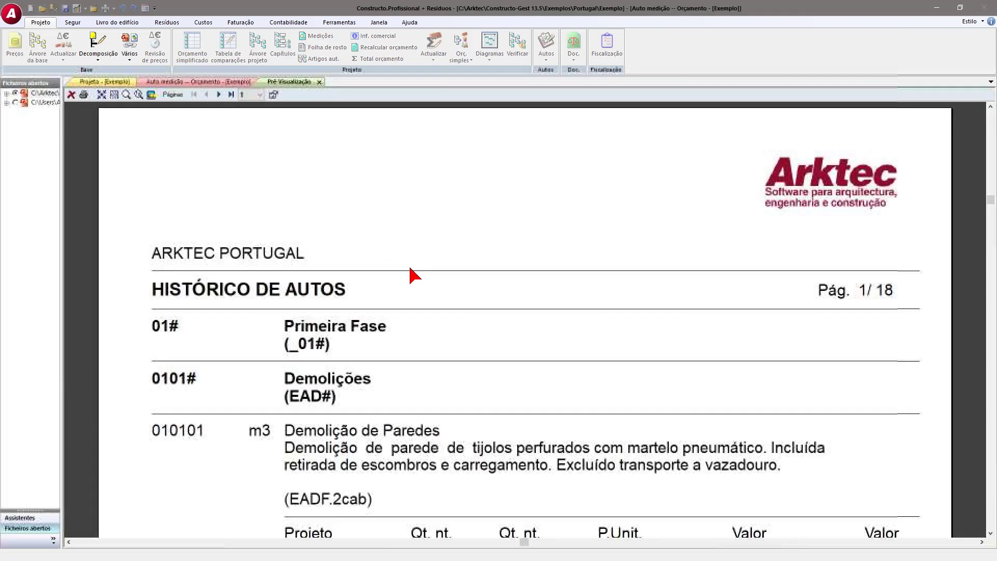
- Read the Demolições entries in the Histórico de autos preview, and close the preview and print dialog
scroll(448, 258, "down", 5)
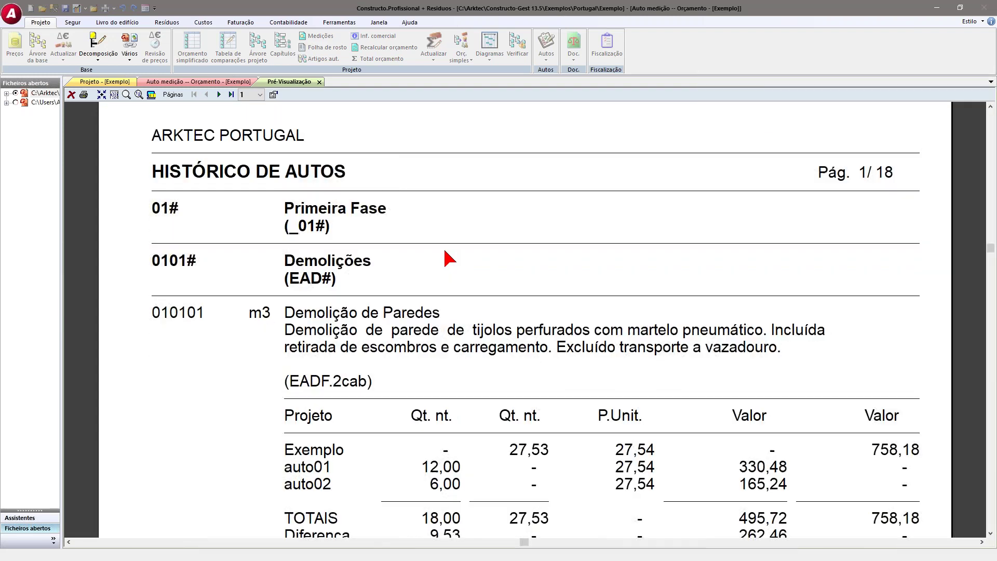
scroll(443, 249, "down", 2)
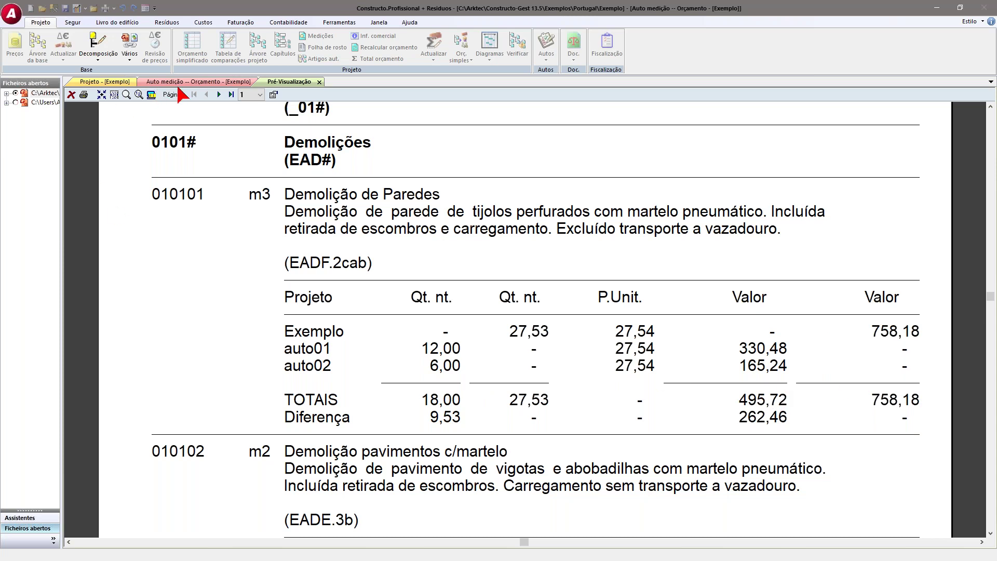
left_click(319, 82)
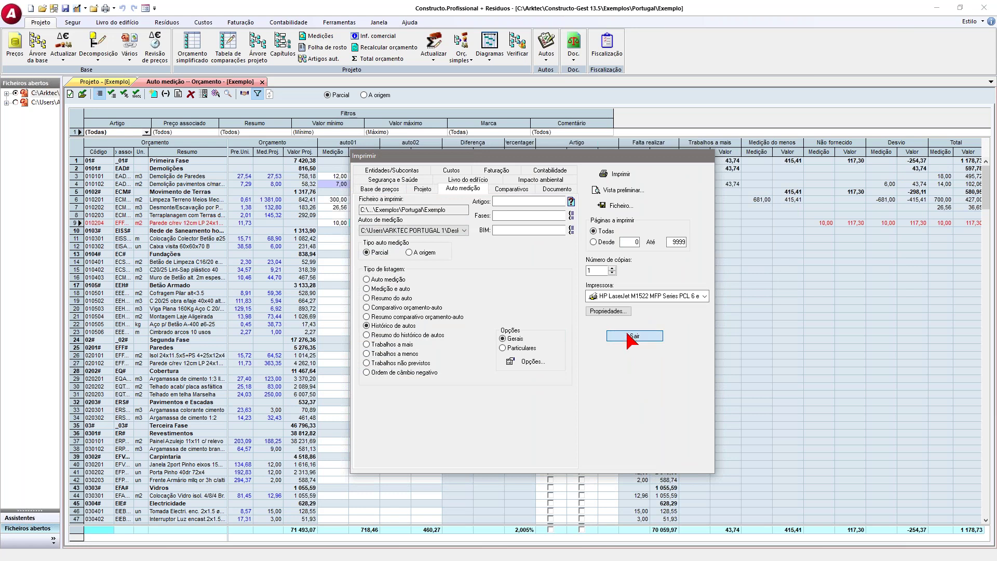
left_click(643, 330)
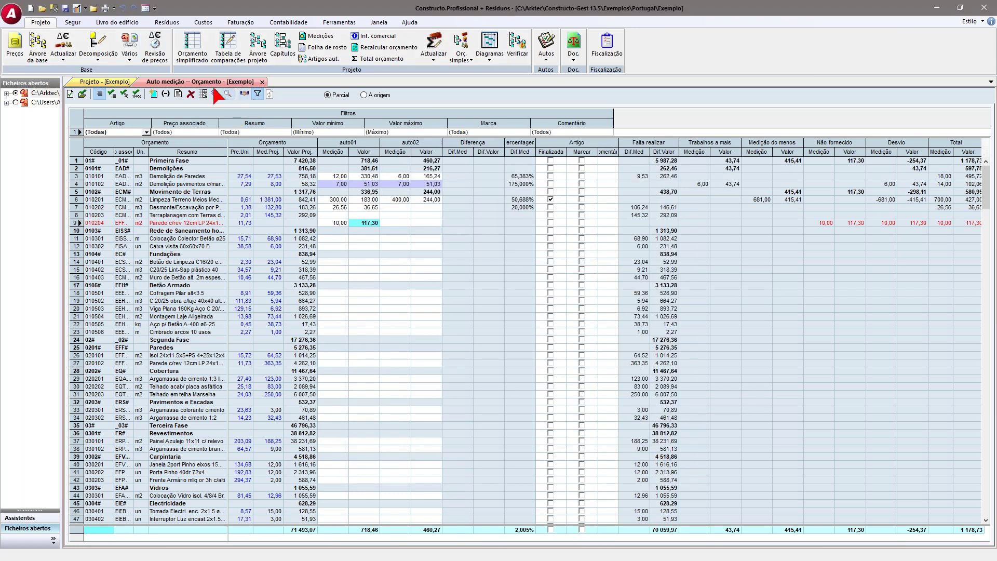
- Examine the program options for Geral, Configuração internacional, Fontes impressora, Fontes gerais and Decimais, and leave the options dialog
left_click(11, 14)
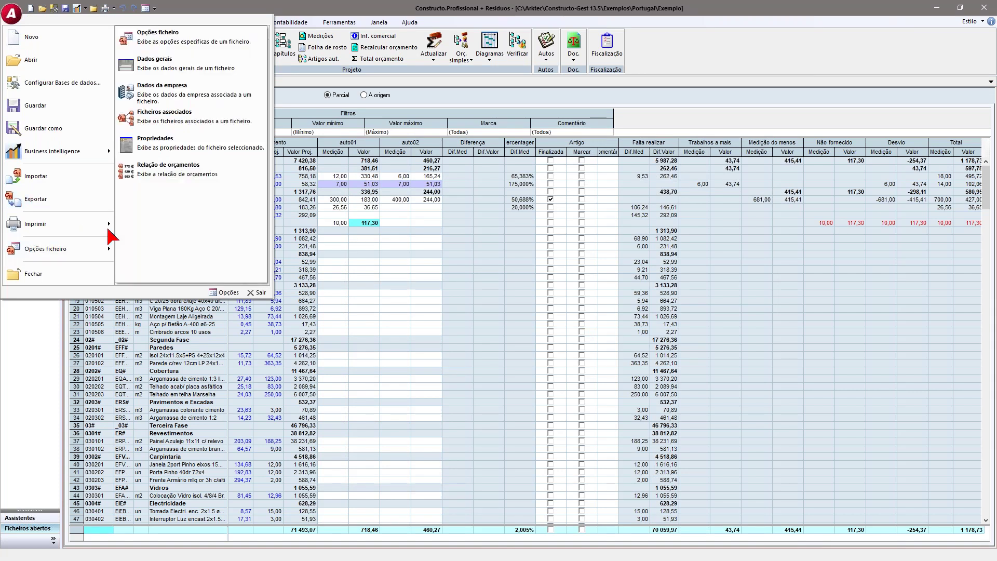
mouse_move(111, 227)
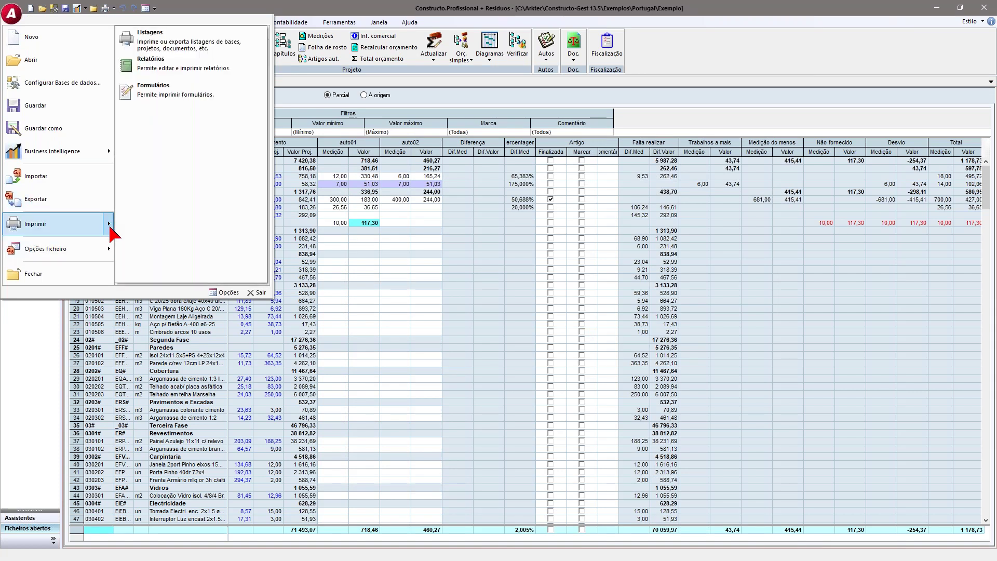
mouse_move(109, 250)
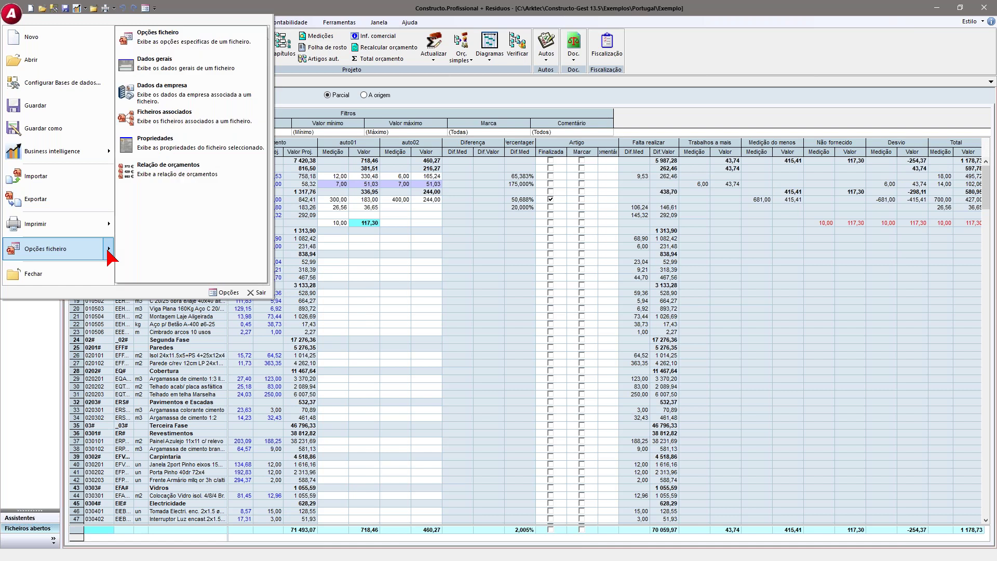
left_click(227, 293)
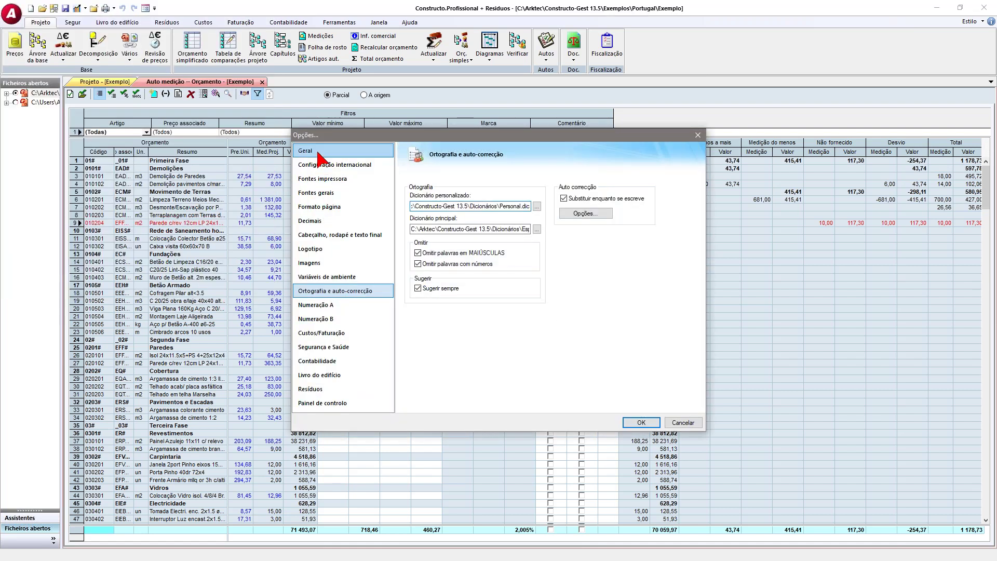
left_click(358, 151)
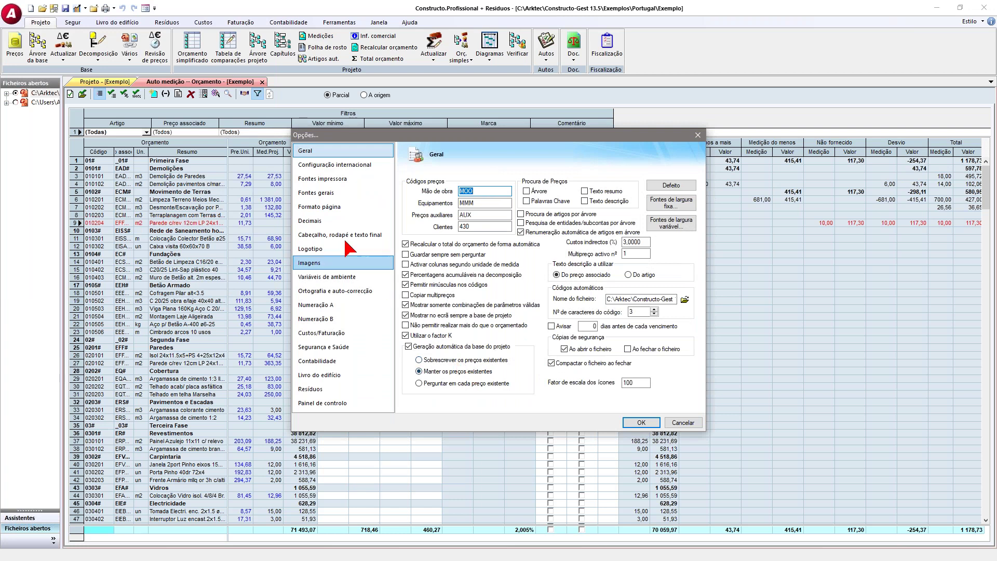
left_click(338, 165)
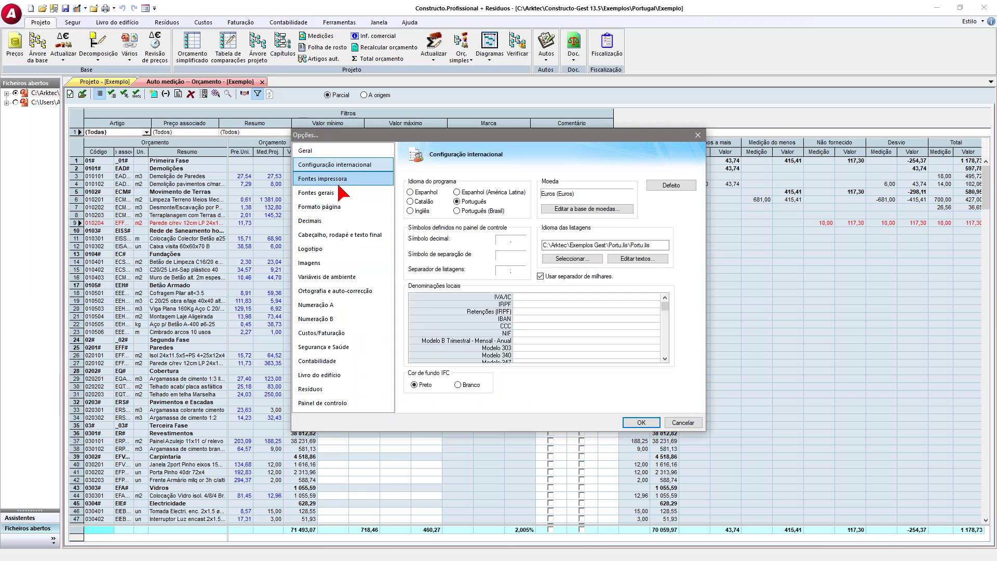
left_click(339, 178)
left_click(337, 193)
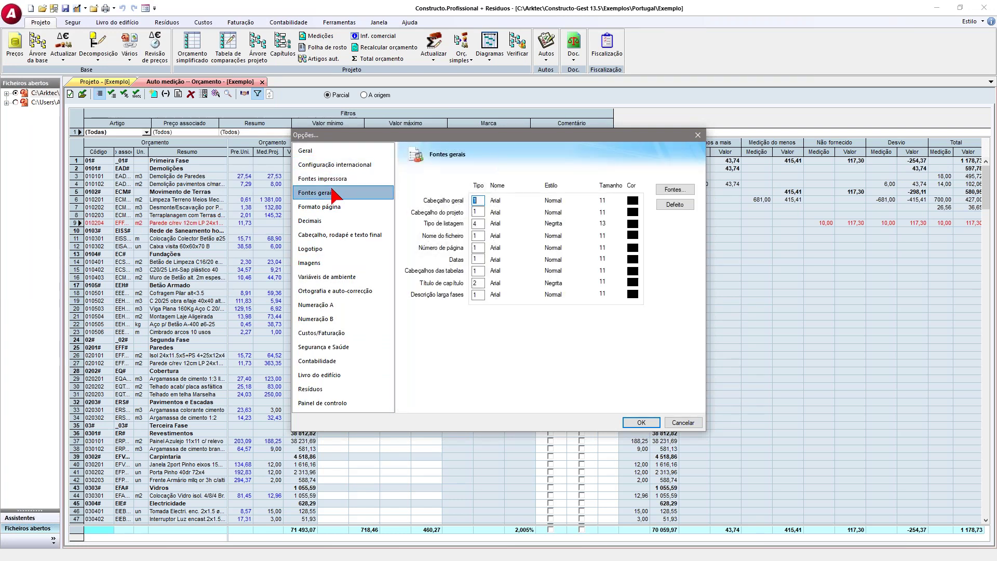
left_click(327, 221)
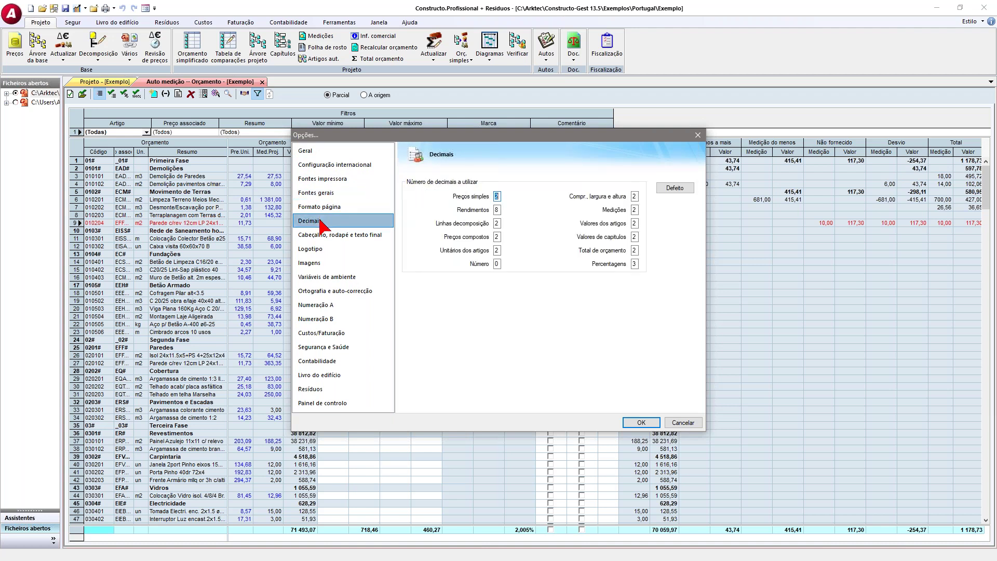
left_click(329, 165)
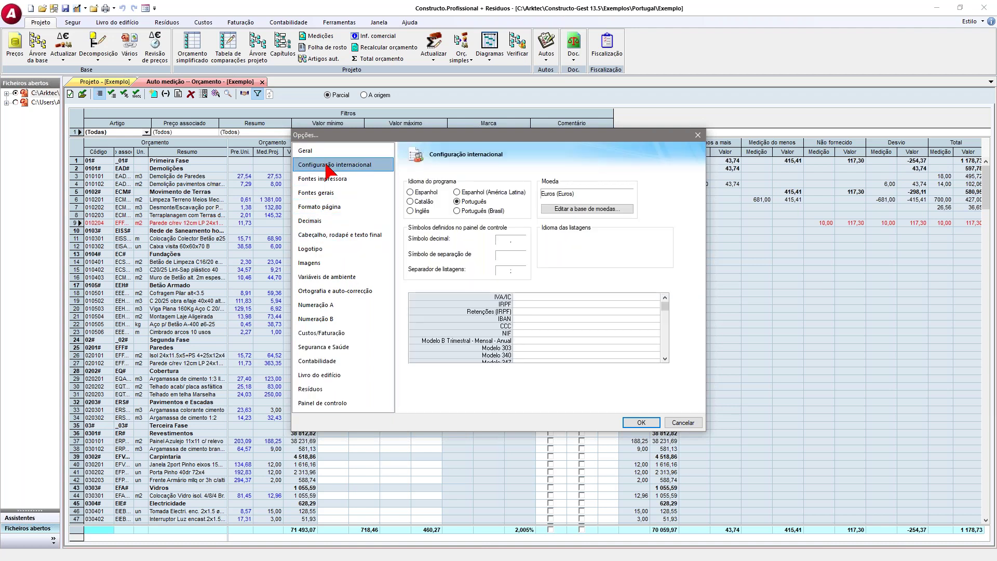
left_click(311, 151)
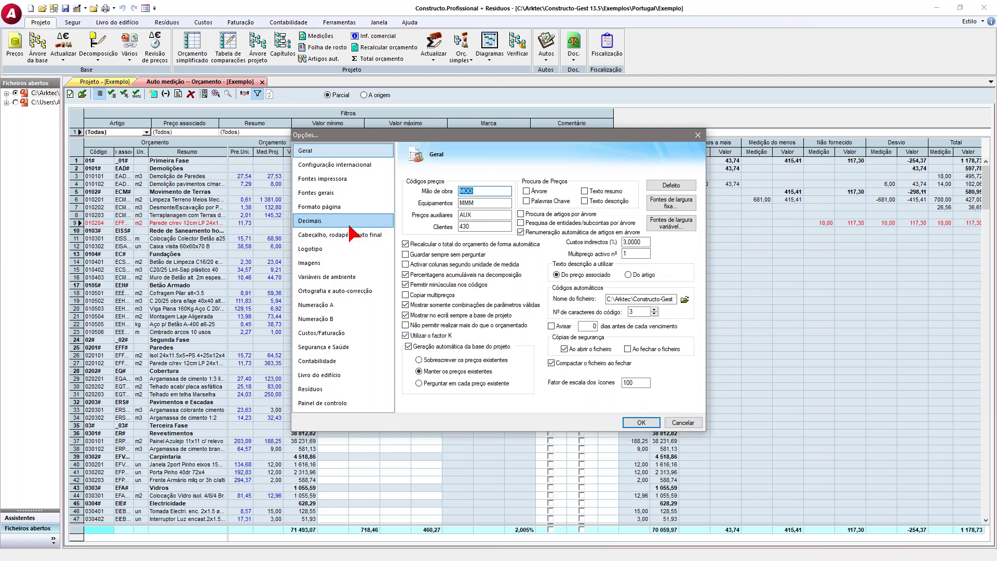
left_click(683, 423)
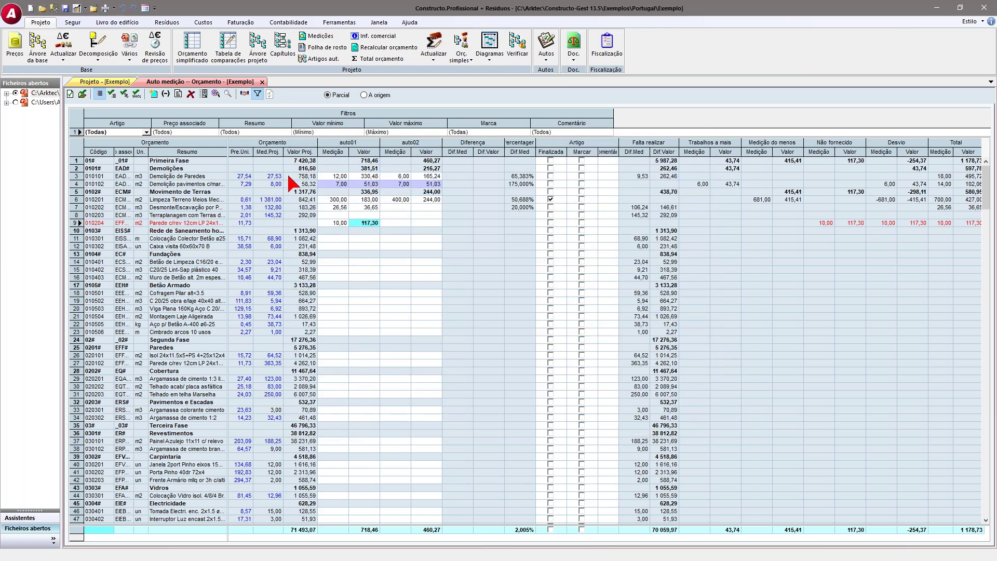
left_click(269, 177)
left_click(271, 183)
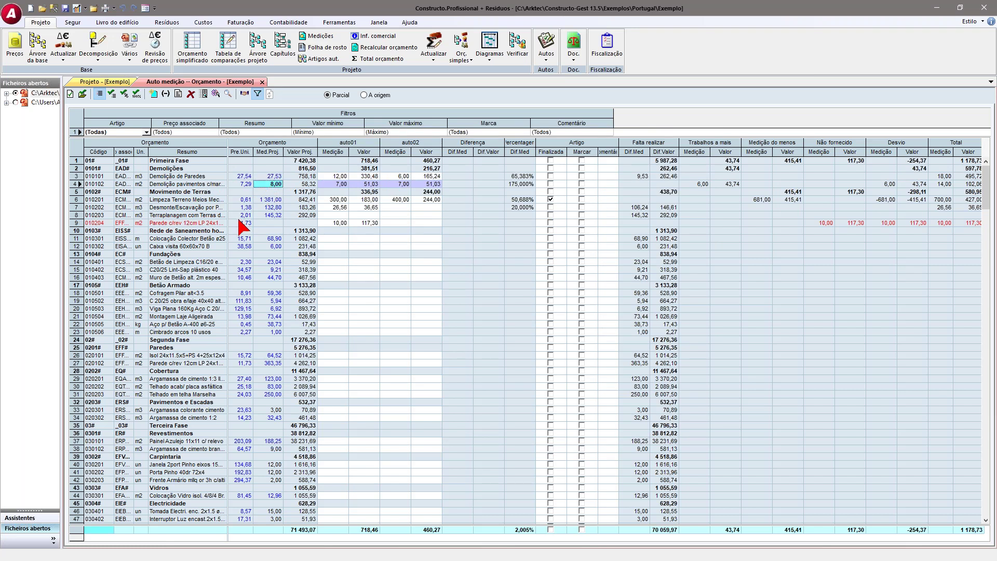
- Close the auto measurement budget and the Exemplo project window
key("Down")
key("Down")
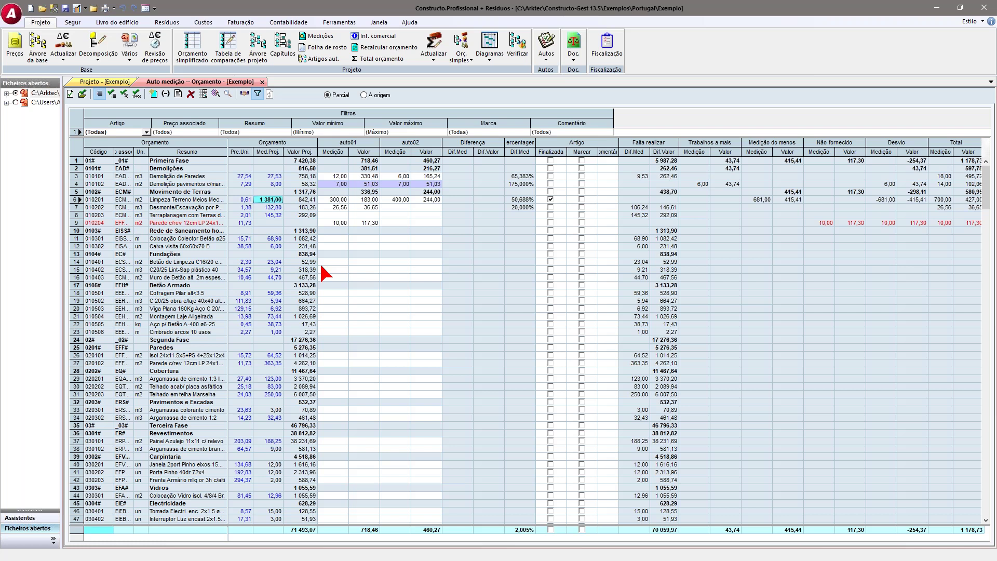
left_click(262, 82)
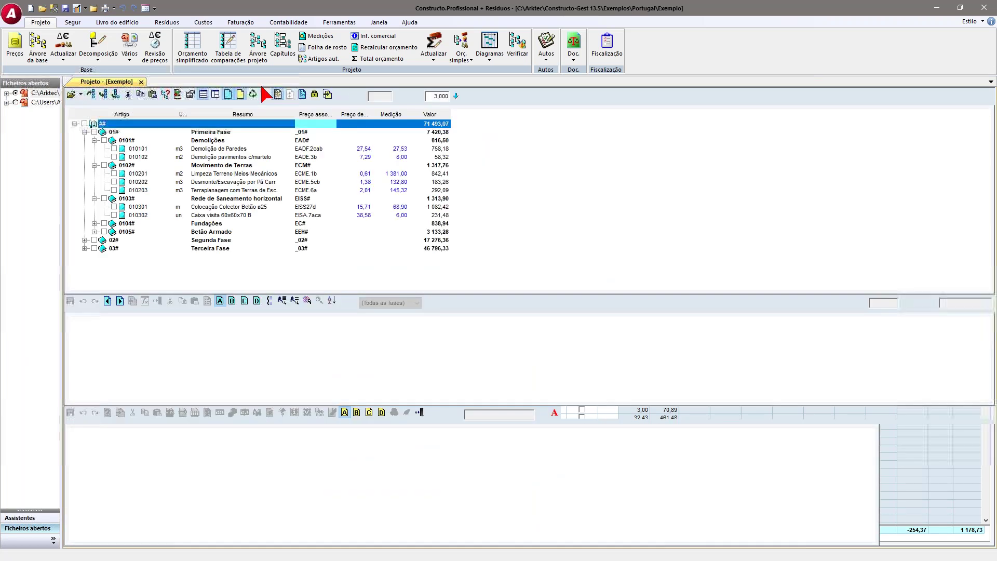
left_click(141, 81)
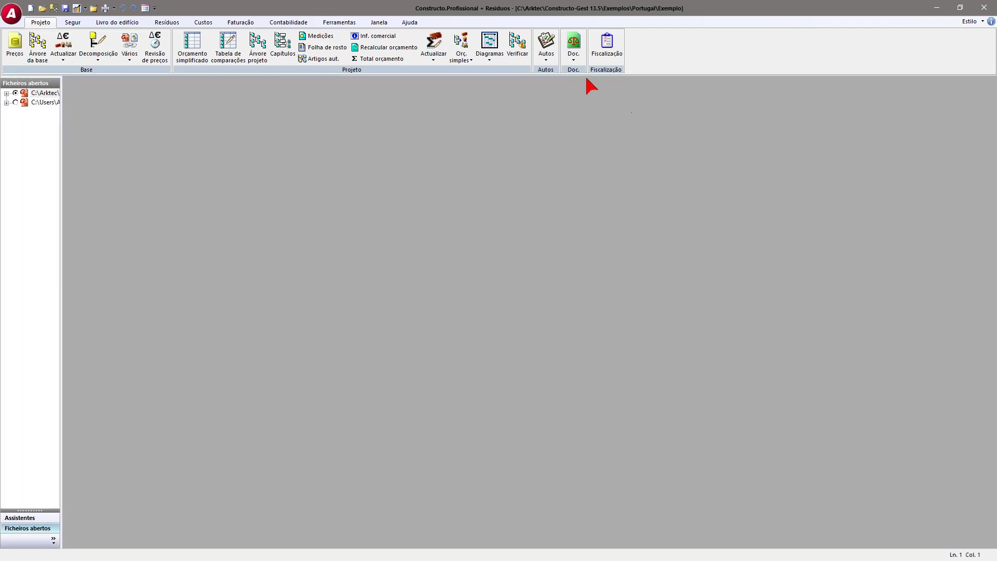
- Open the technical conditions (Condições técnicas) of the Exemplo file
left_click(574, 54)
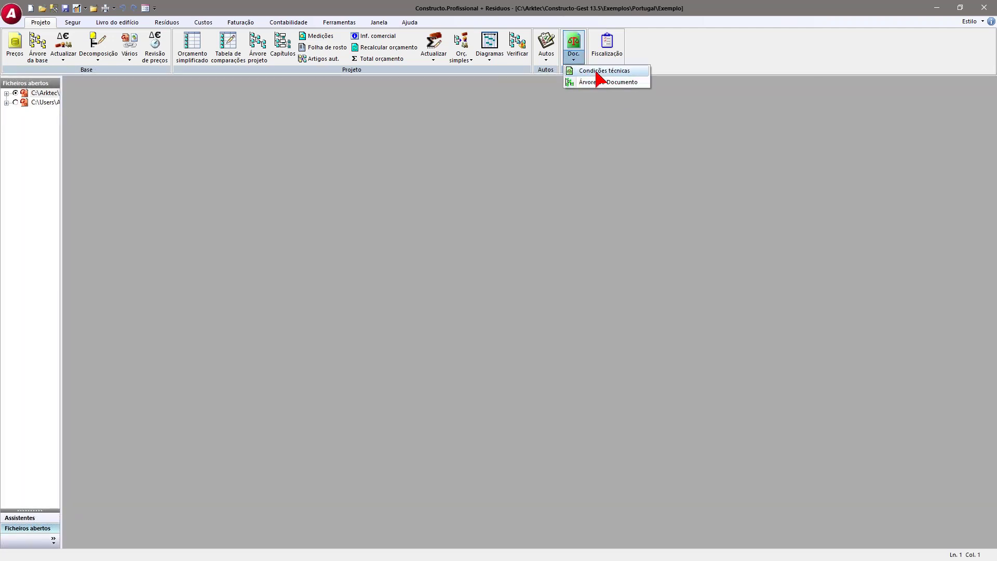
left_click(44, 94)
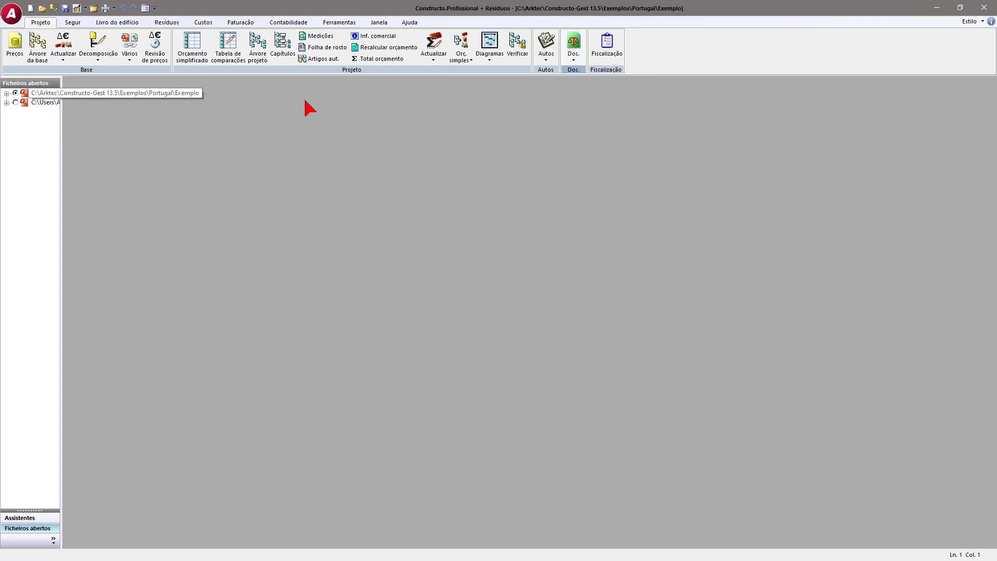
left_click(573, 61)
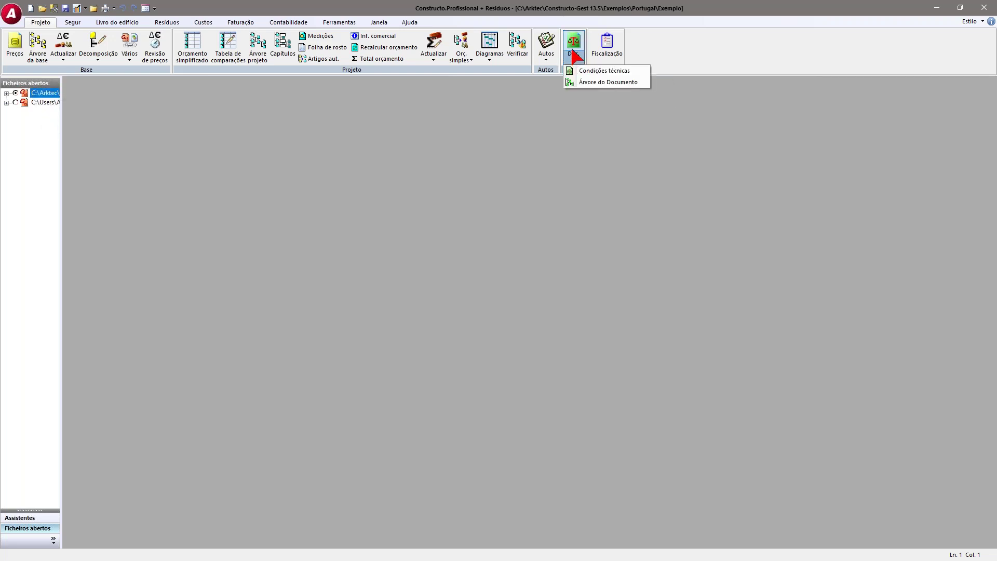
left_click(584, 72)
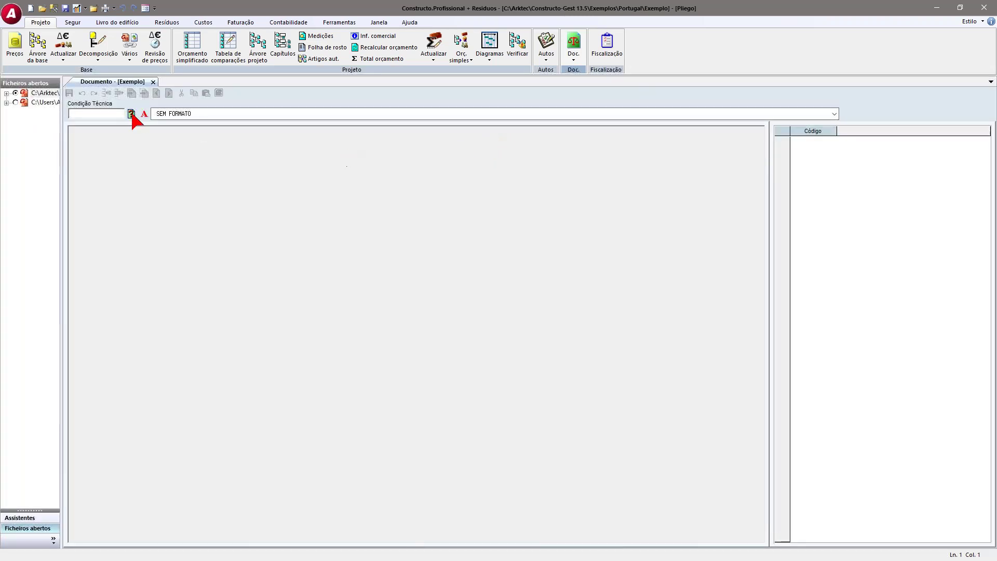
- Load the first EAD technical condition, on demolition operations, from the article search, read its text, and close the document
left_click(130, 113)
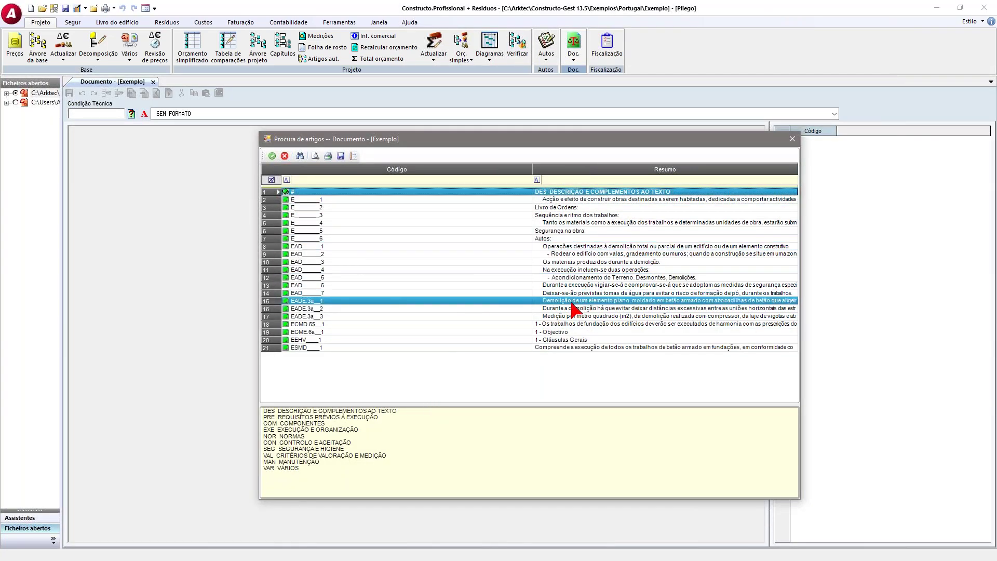
left_click(556, 248)
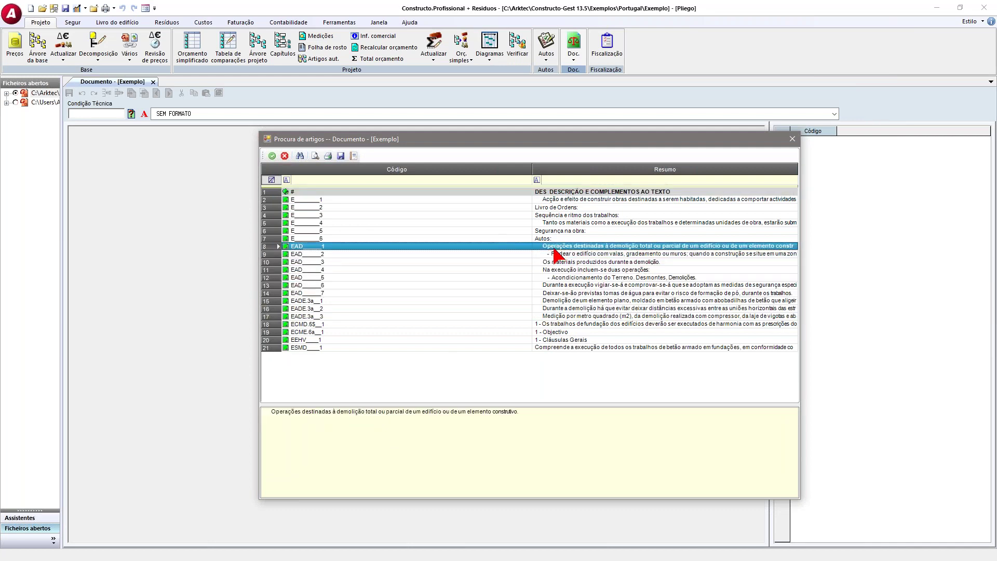
left_click(272, 155)
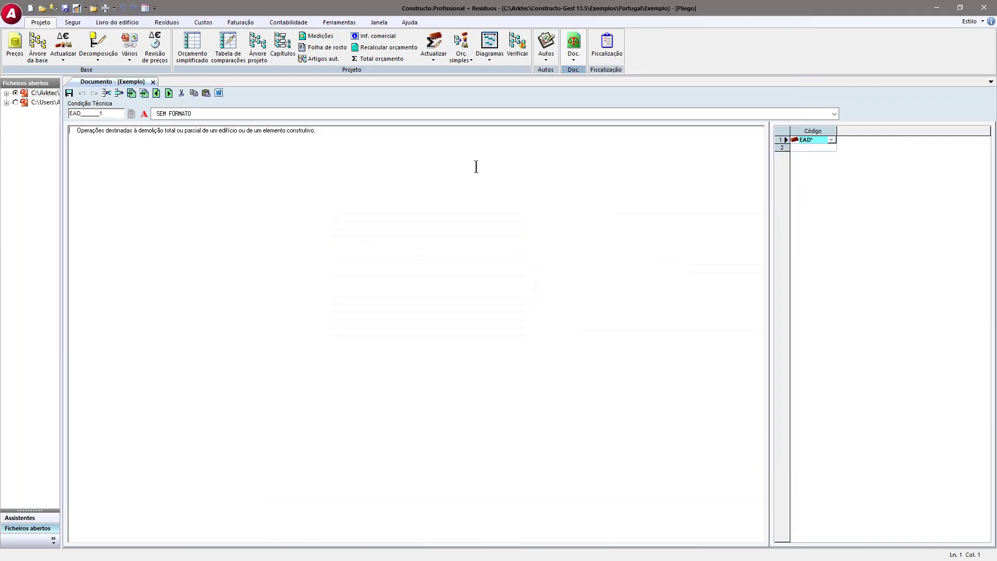
left_click_drag(96, 133, 310, 133)
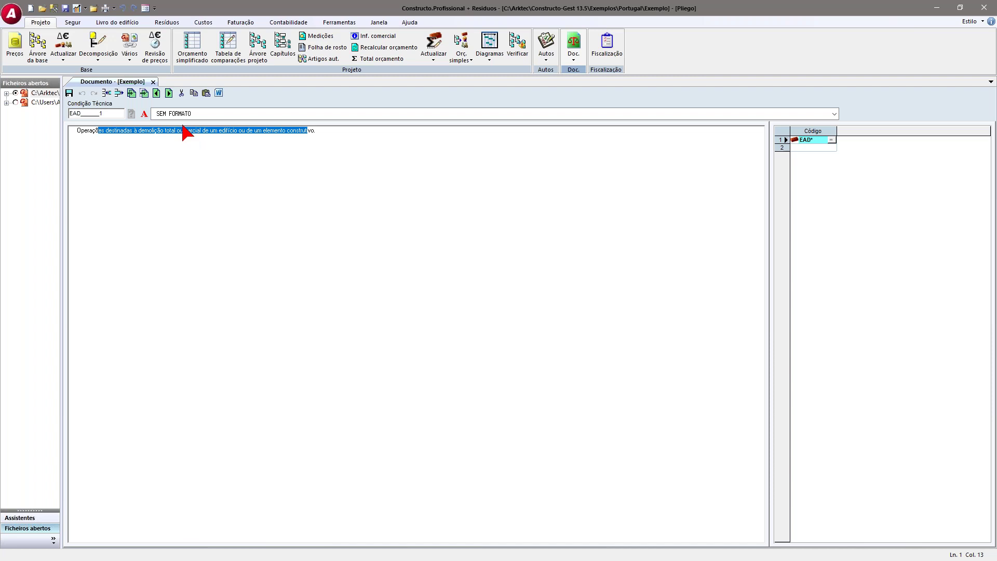
left_click(153, 82)
- Open the Árvore do Documento and display the conditions of EADE.3a Demolição de paredes c/martelo under Demolições, Estrutura e Fundação
left_click(577, 59)
left_click(577, 83)
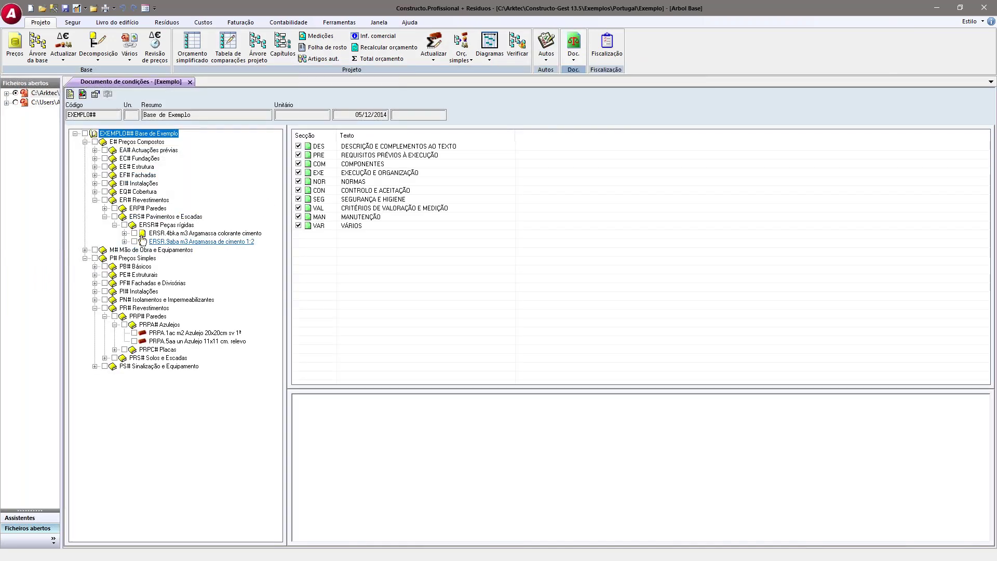
left_click(159, 234)
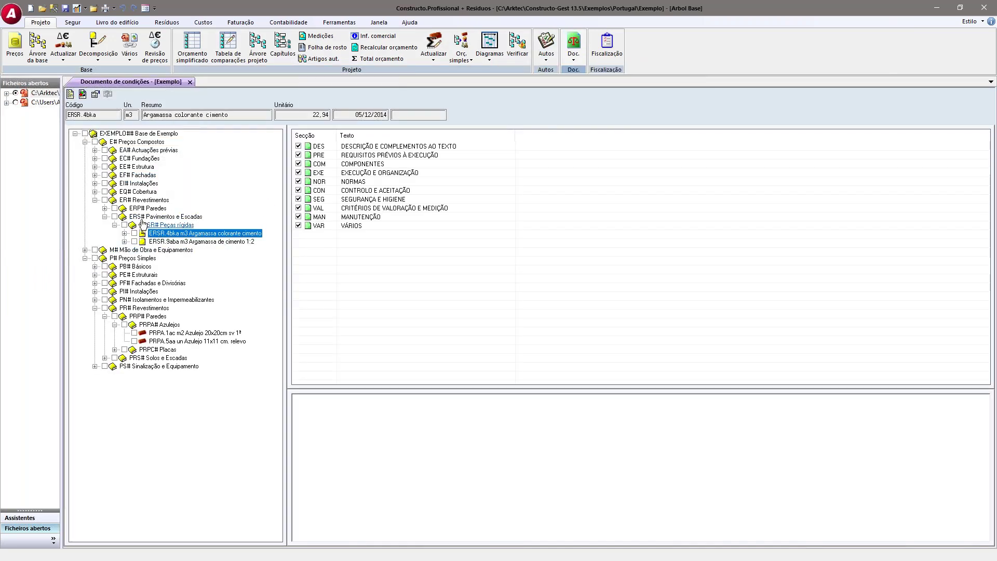
left_click(95, 150)
left_click(105, 158)
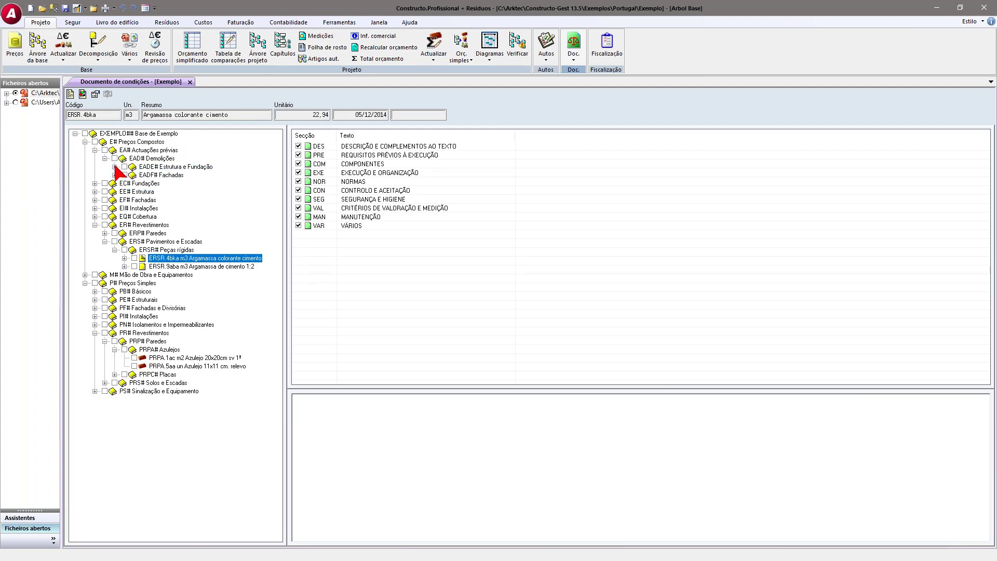
left_click(115, 167)
left_click(177, 175)
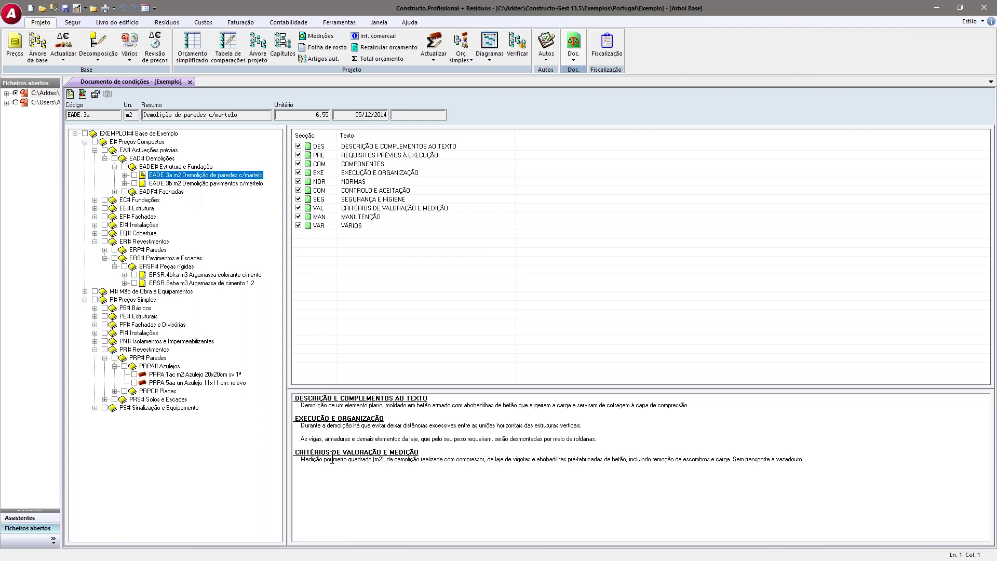
- Compare the description, execution and measurement criteria texts of EADE.3a with the DES and EXE entries in the section list
left_click_drag(316, 399, 430, 399)
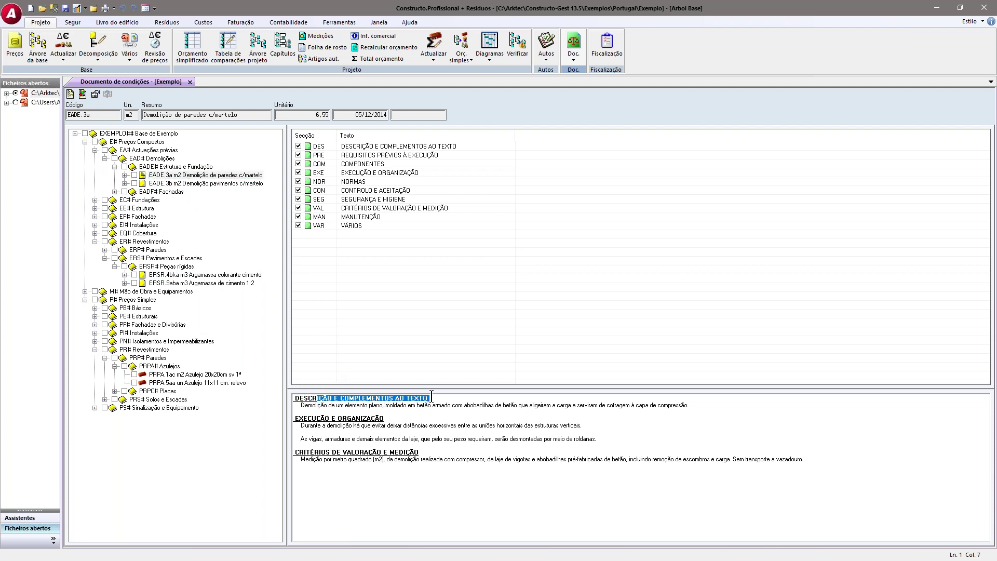
left_click(453, 148)
left_click(348, 418)
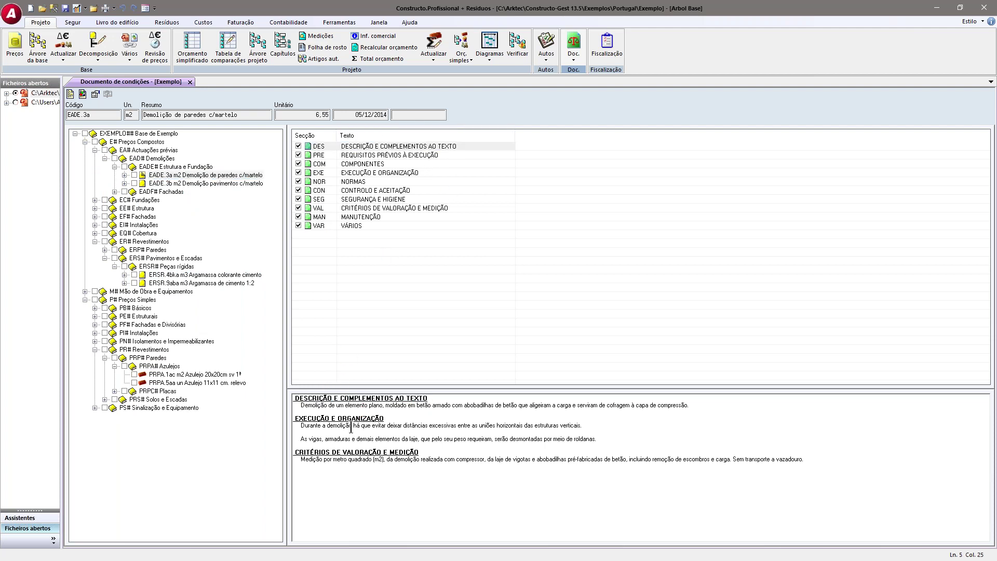
left_click(375, 174)
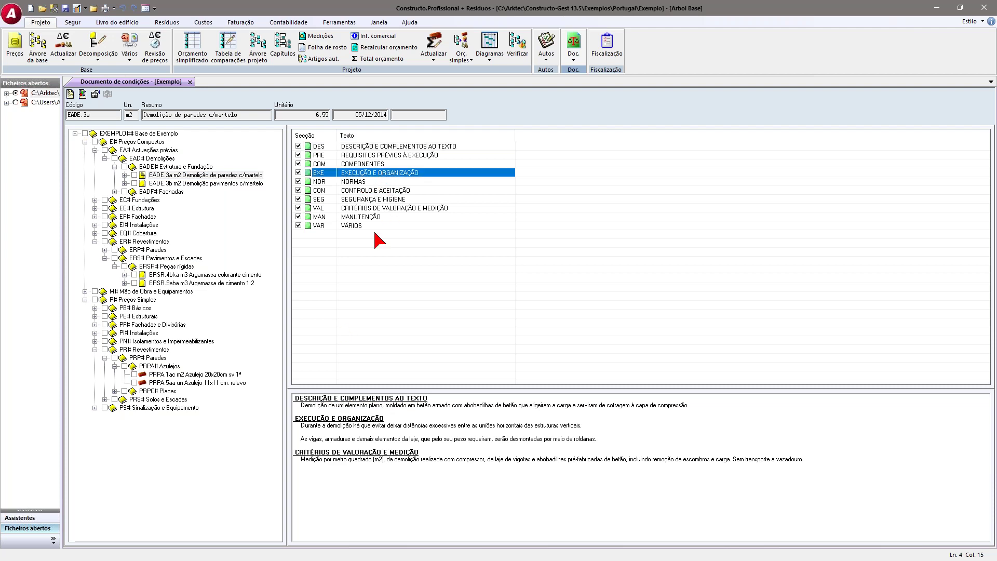
left_click_drag(337, 451, 435, 457)
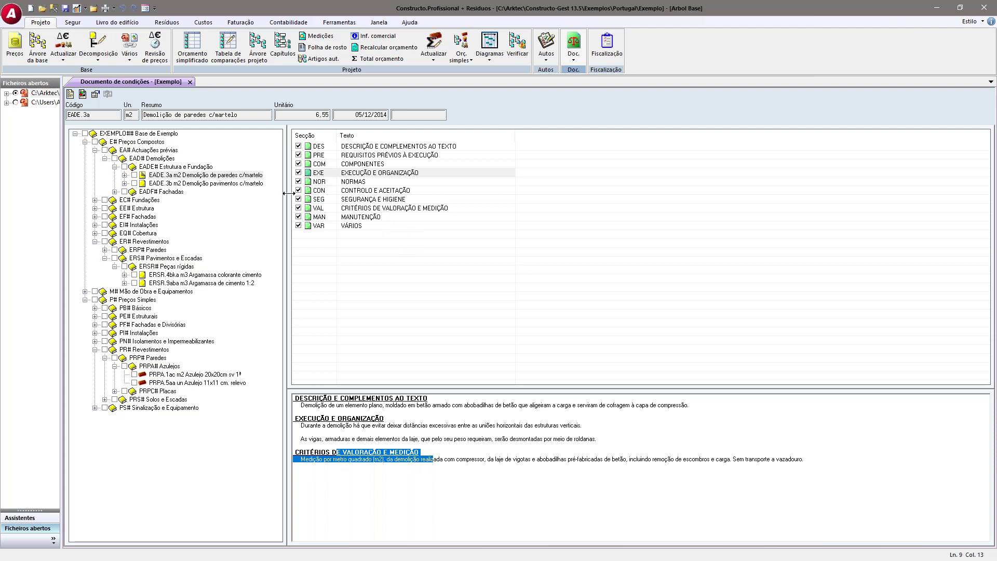
- Exclude the EXE and DES sections from the displayed EADE.3a conditions and read the remaining text
left_click(299, 173)
left_click(299, 146)
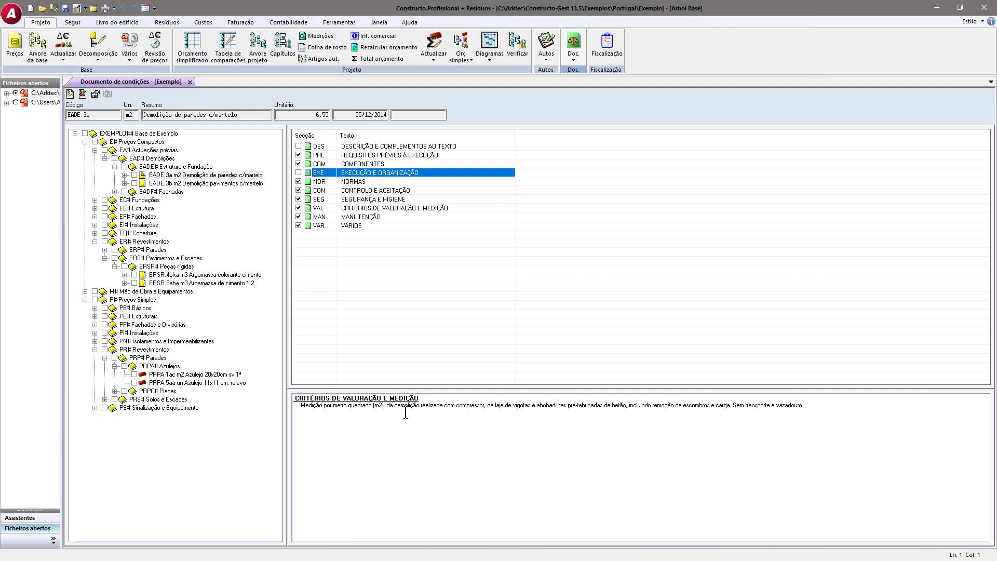
left_click_drag(338, 408, 656, 434)
left_click(554, 432)
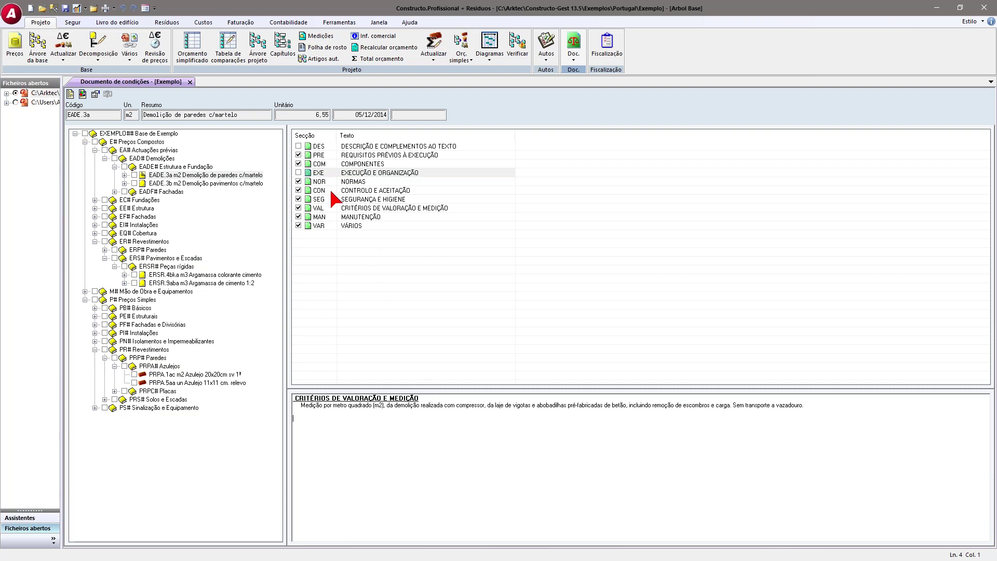
- Include the DES and EXE sections again in the EADE.3a conditions, and close the conditions document
left_click(298, 146)
left_click(298, 172)
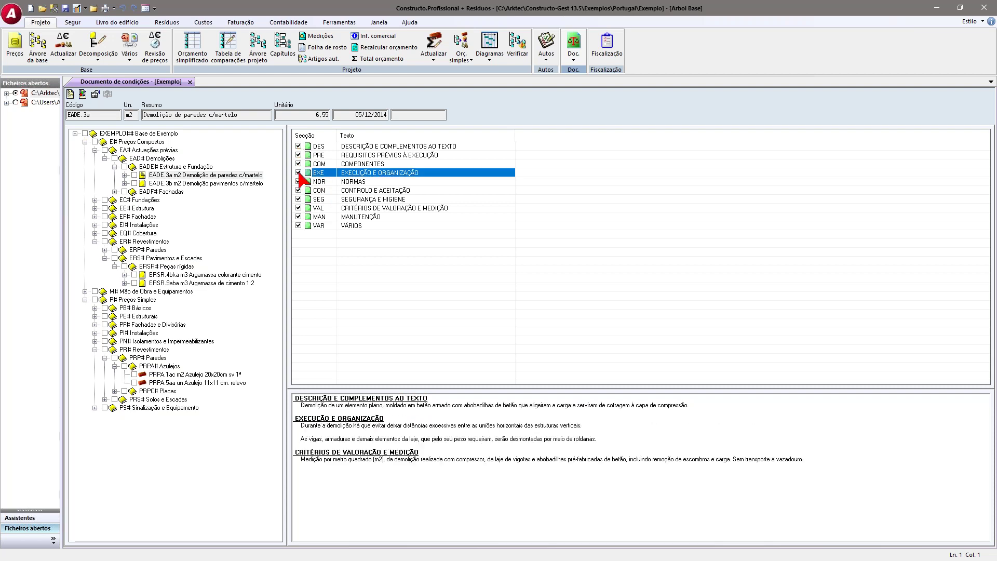
left_click(370, 439)
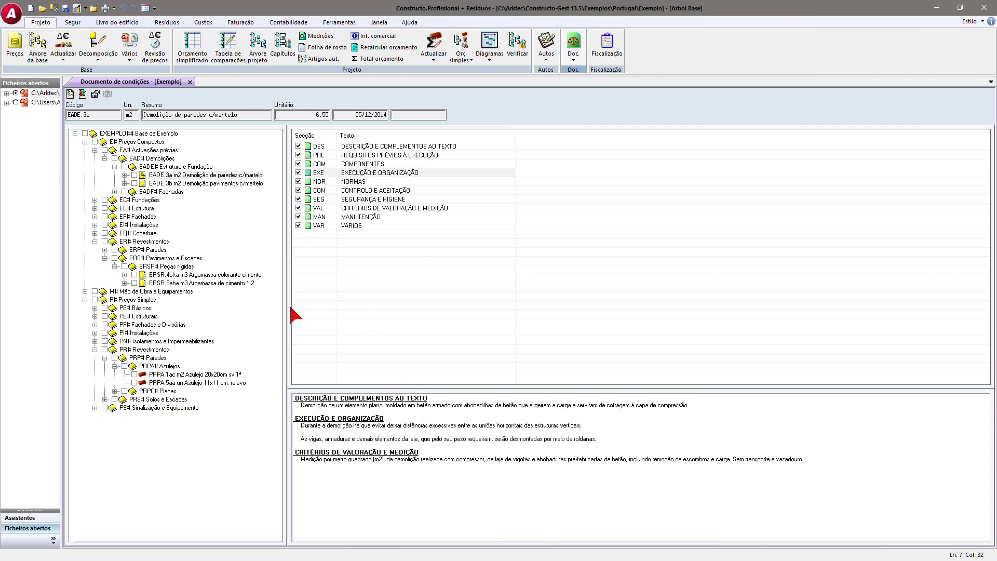
left_click(190, 82)
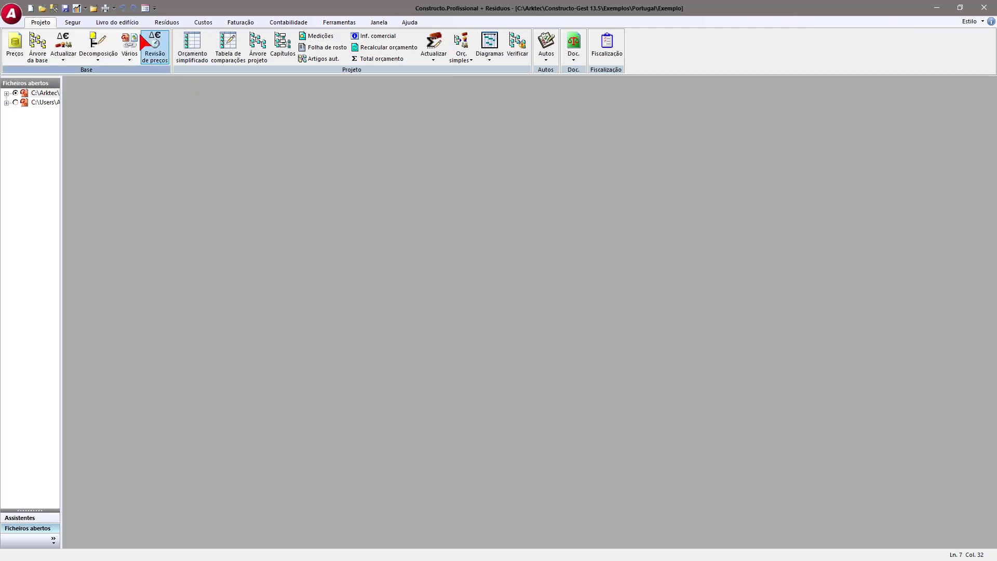
- Generate a print preview of the Documento facetado para um projeto listing, leaving out the COM Componentes and SEG Segurança e Higiene sections
left_click(106, 9)
left_click(555, 189)
left_click(514, 219)
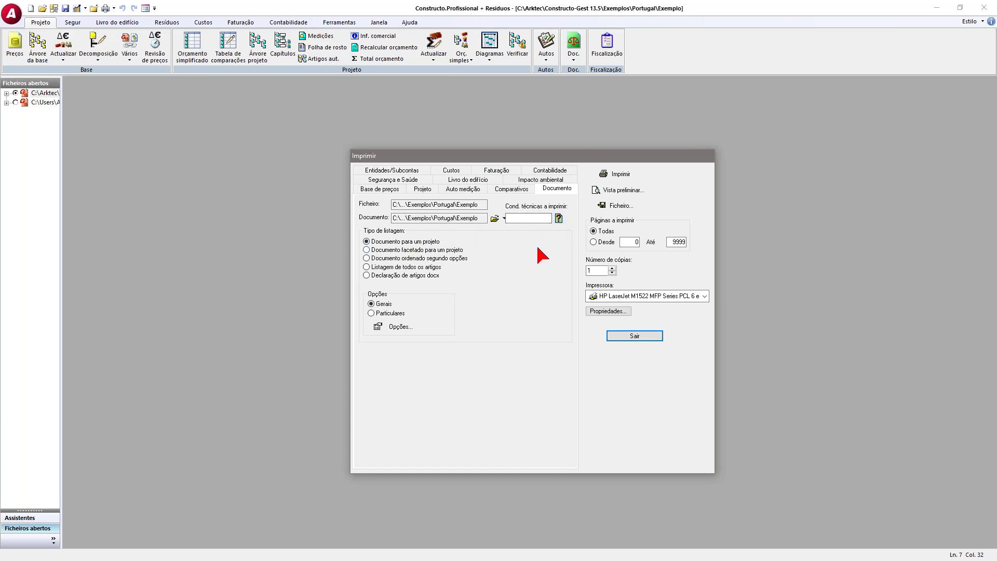
left_click(366, 250)
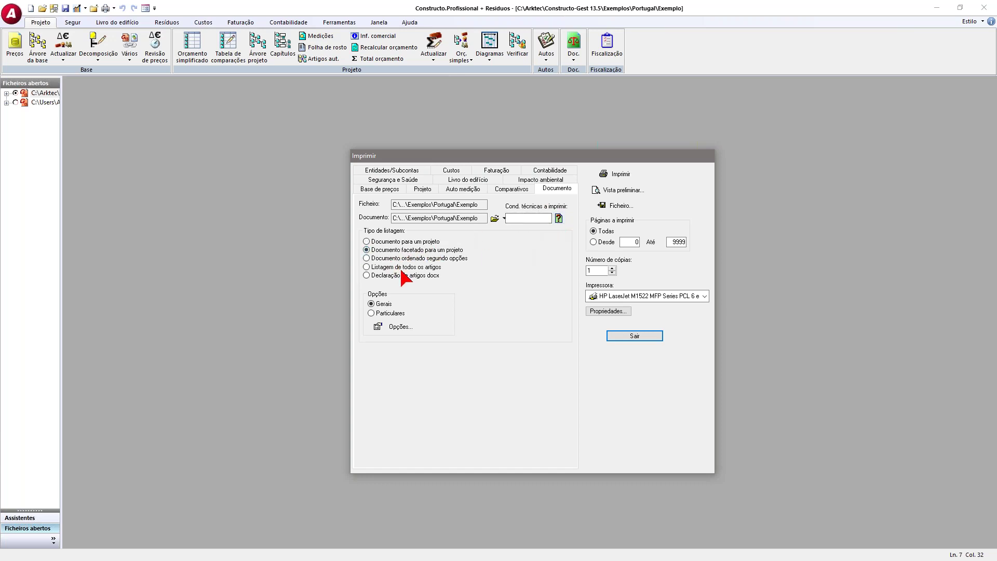
left_click(618, 190)
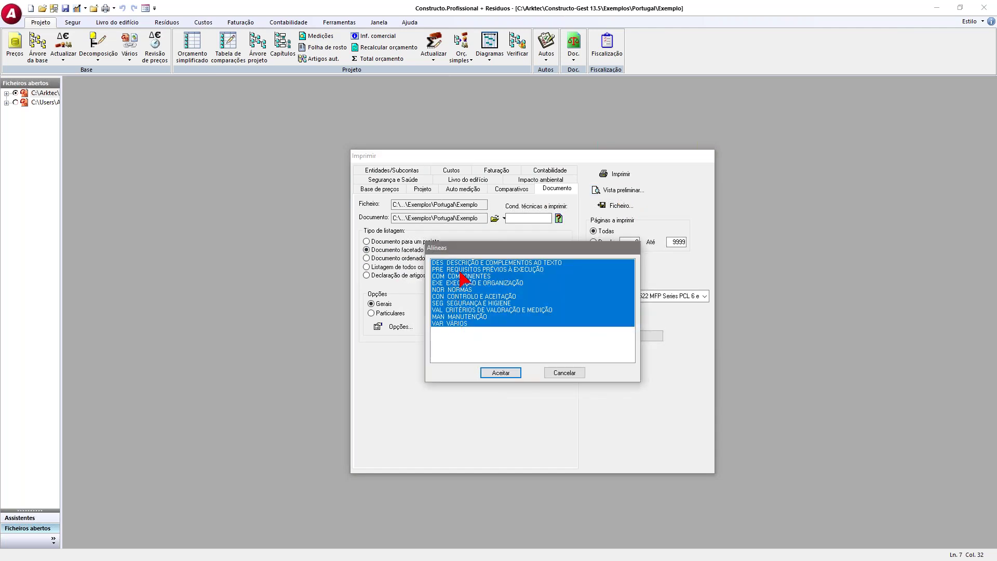
left_click(464, 276)
left_click(467, 303)
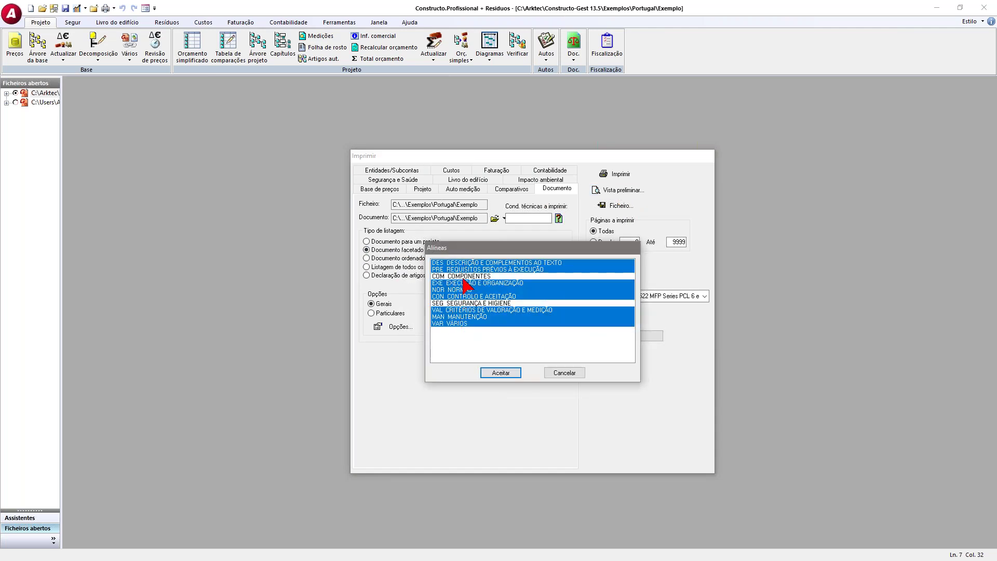
left_click(501, 373)
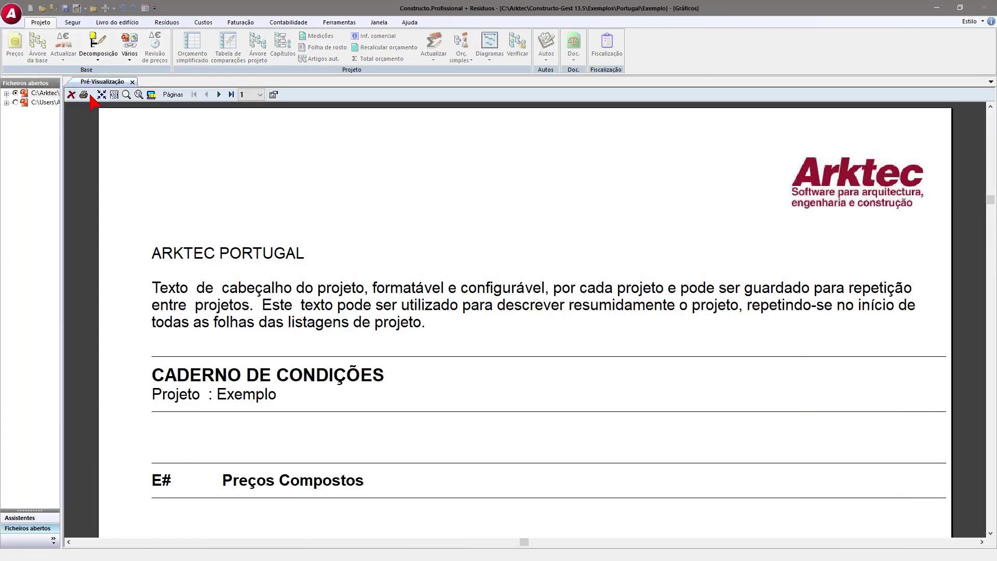
- View the whole first page of the Caderno de Condições preview, and close the preview and print dialog
left_click(102, 97)
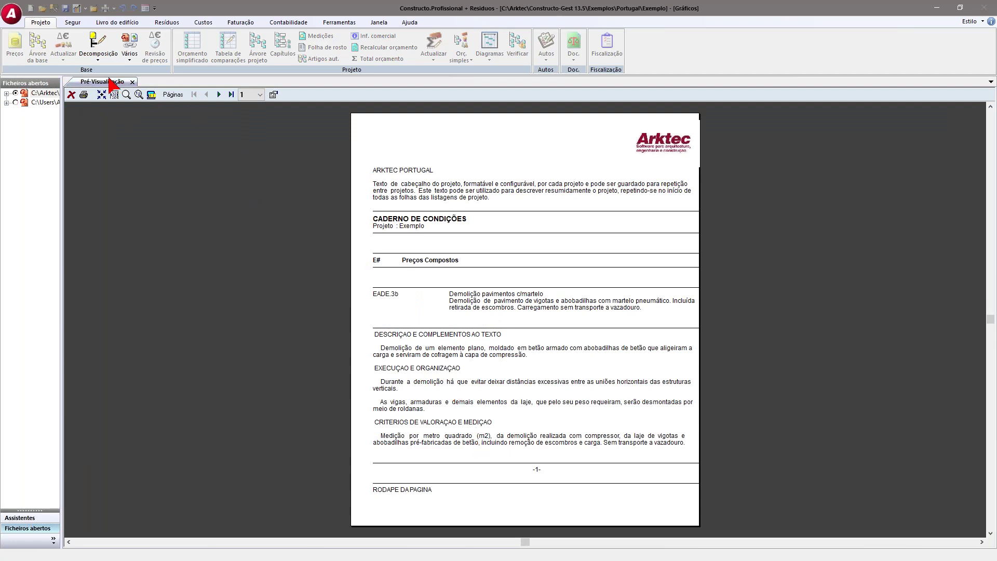
left_click(133, 82)
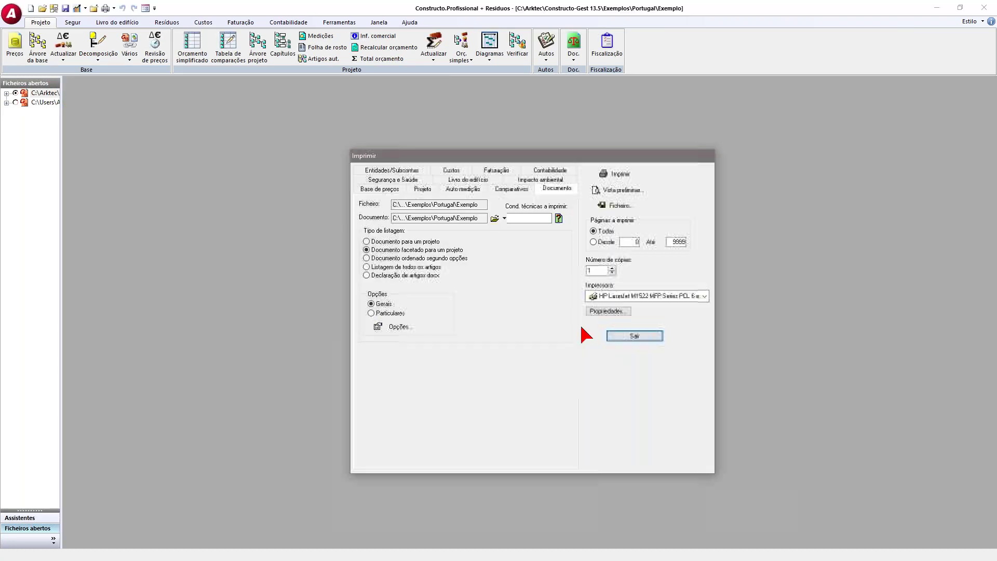
left_click(639, 333)
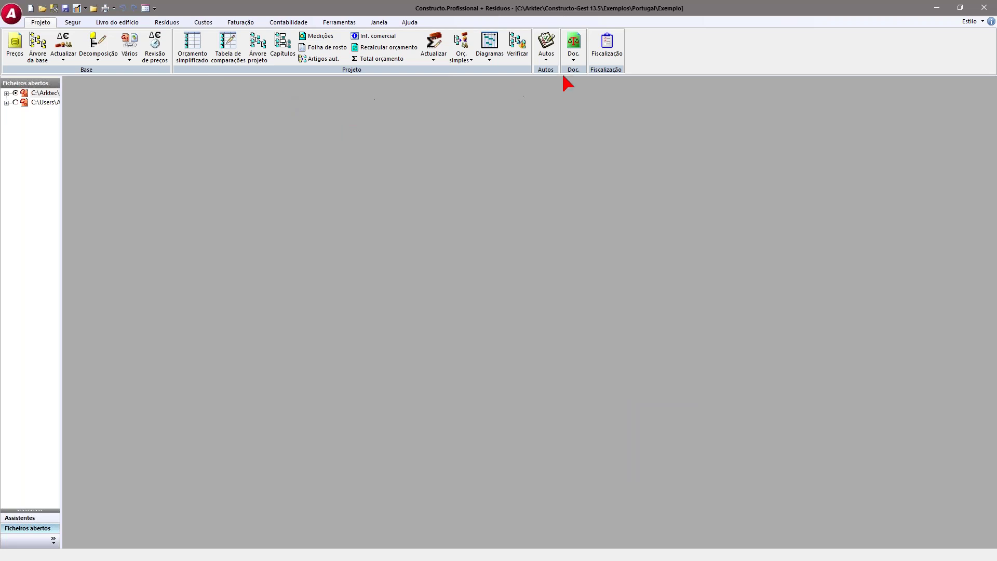
- Open Fiscalização for the Exemplo project and fill its verification list with all budget items
left_click(606, 48)
left_click(618, 83)
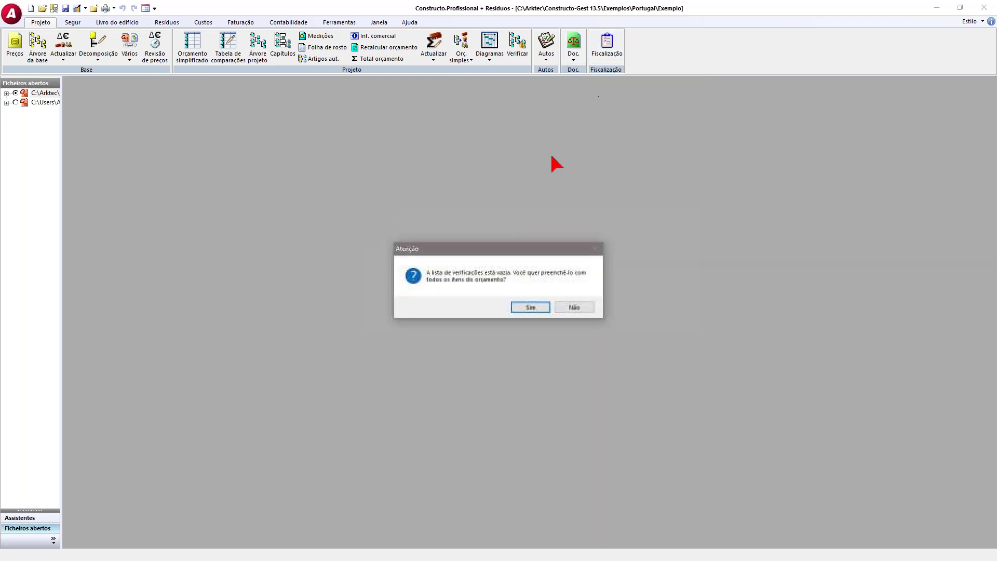
left_click(522, 307)
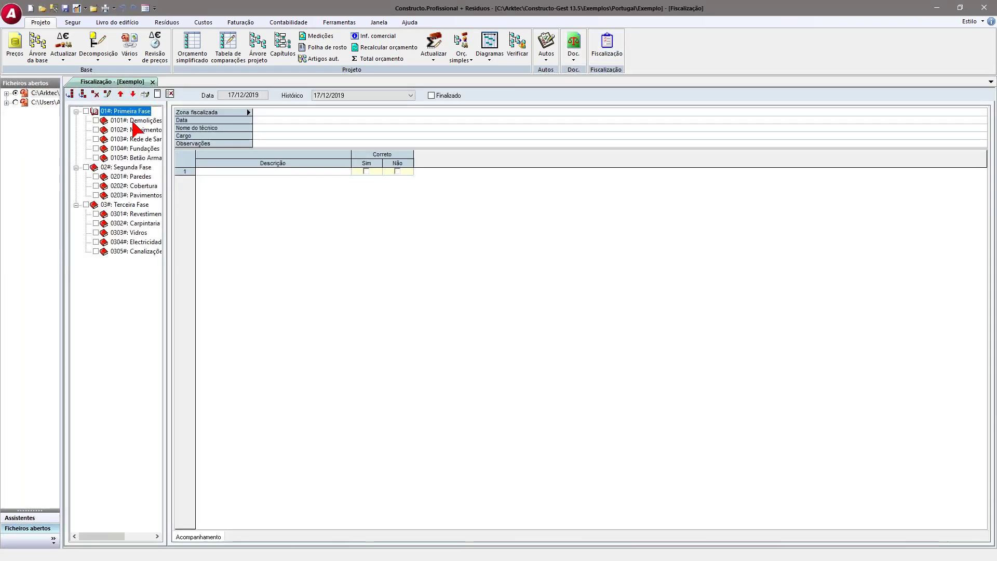
left_click(271, 123)
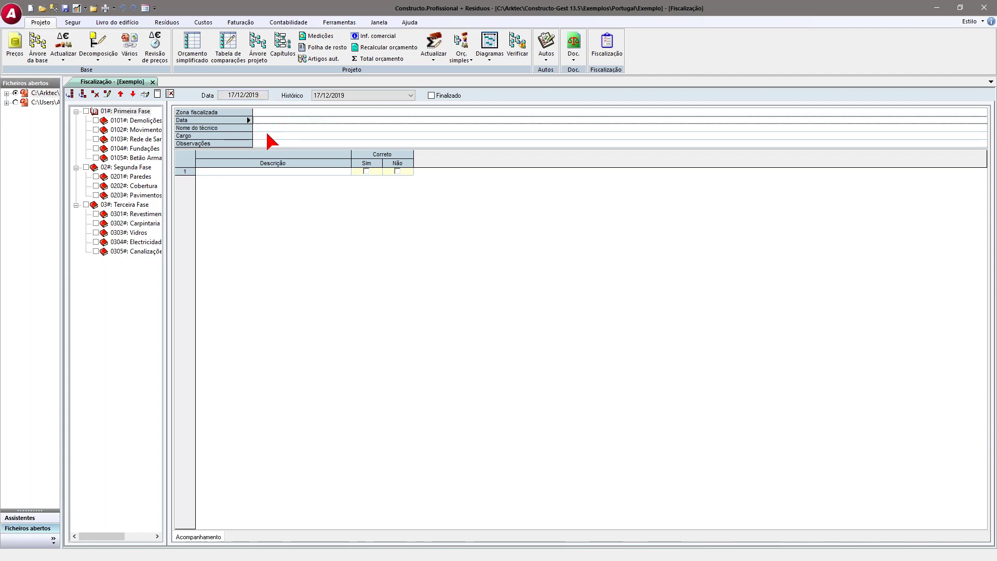
- In chapter 0101 Demolições, mark Demolição de Paredes as Sim and Demolição pavimentos c/martelo as Não under Correto
left_click_drag(272, 125, 273, 142)
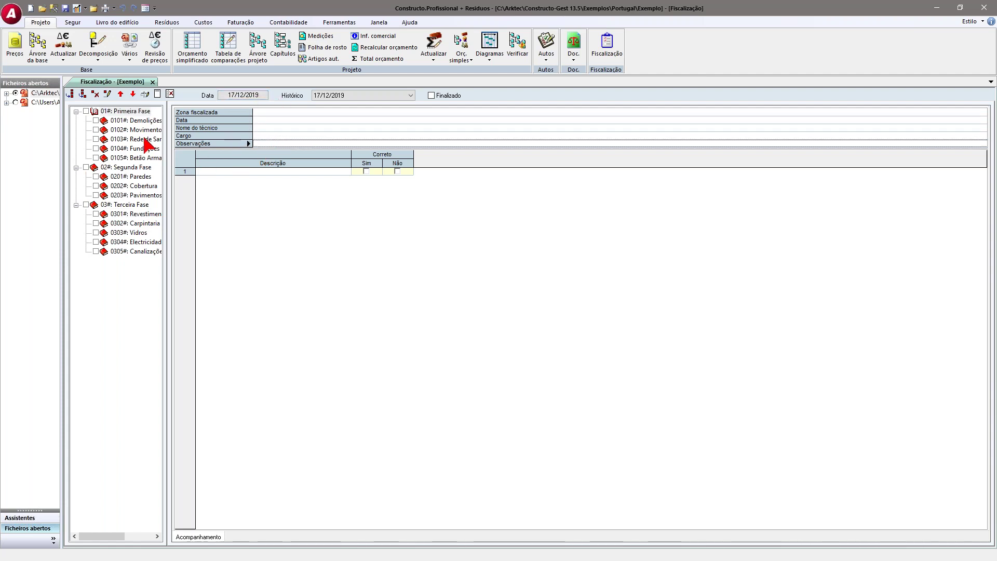
left_click(126, 123)
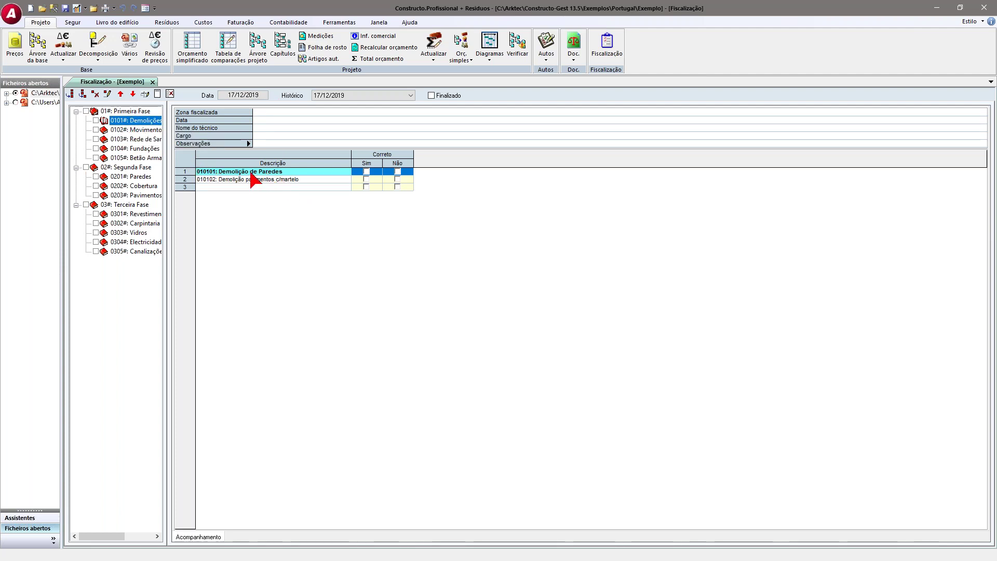
left_click(367, 171)
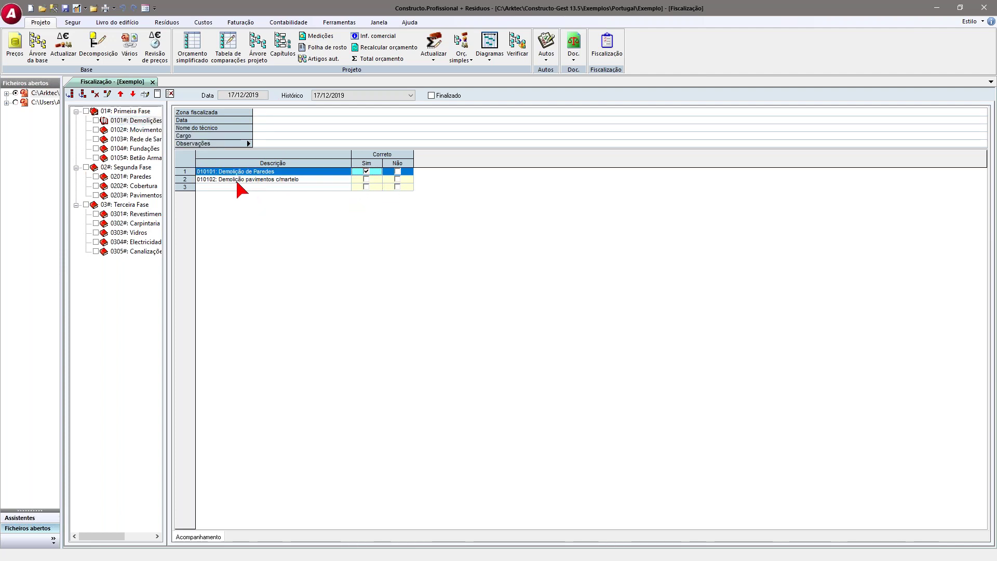
left_click(397, 179)
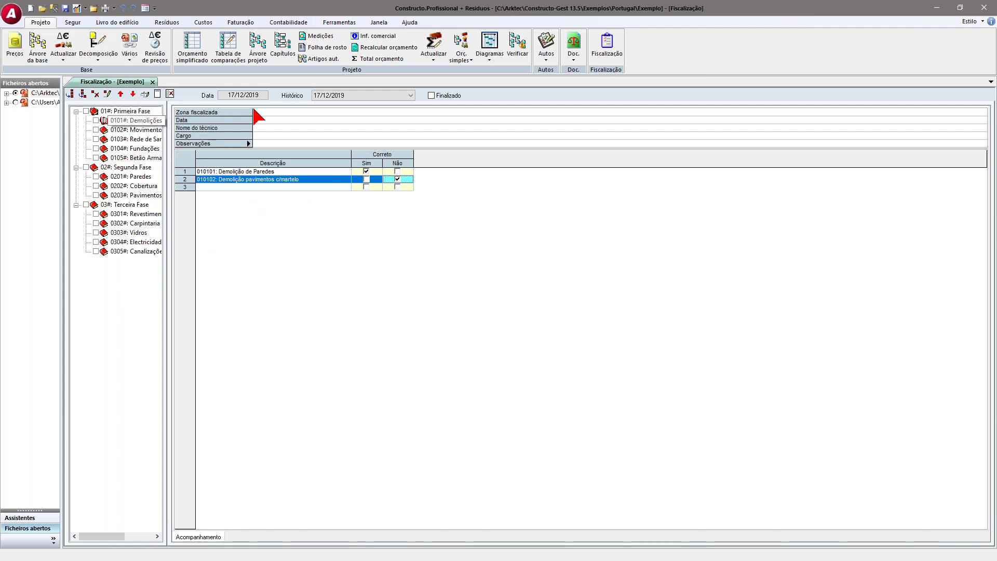
- View the checklist of chapter 0102, return to 0101 Demolições, and close Fiscalização
left_click(141, 131)
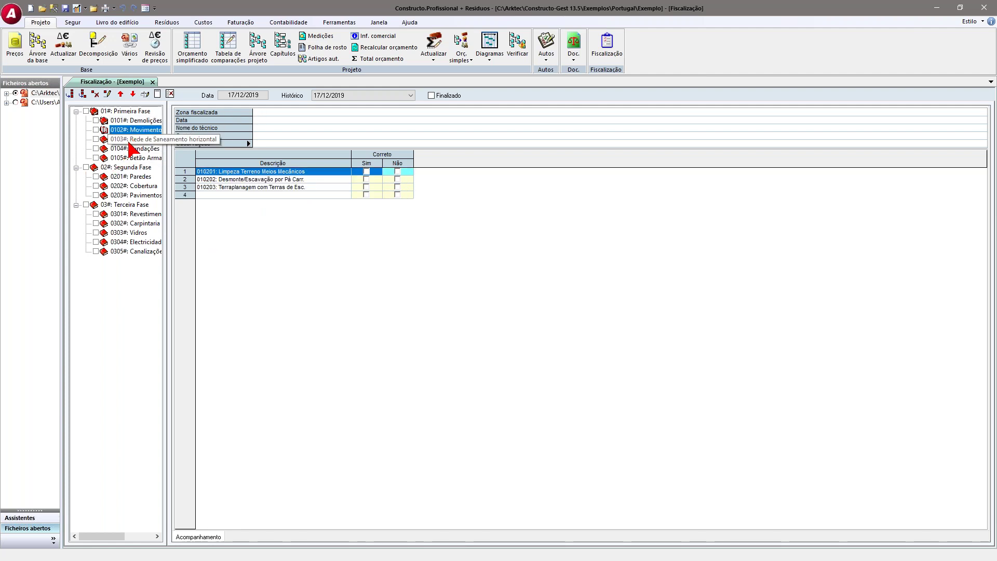
left_click(130, 123)
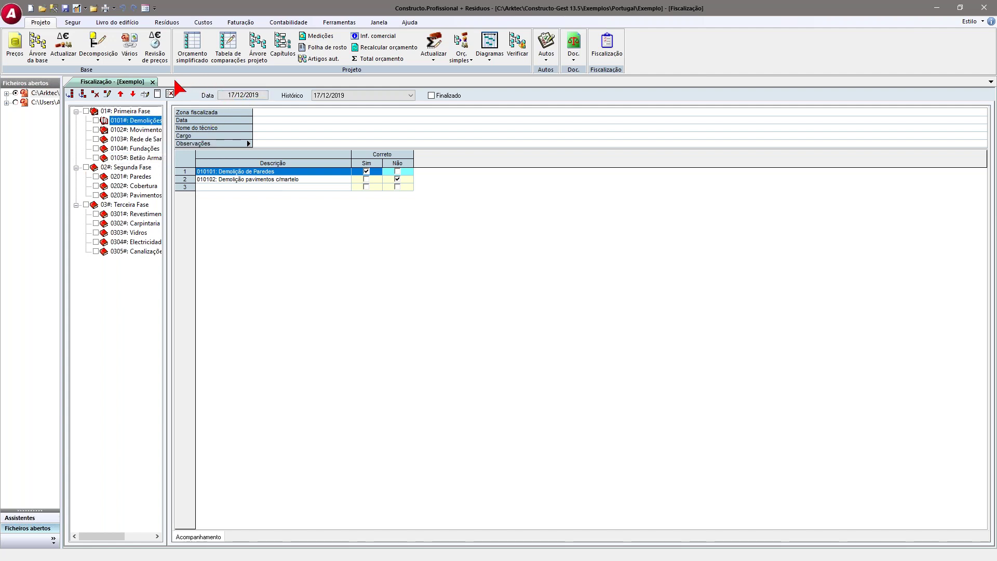
left_click(153, 82)
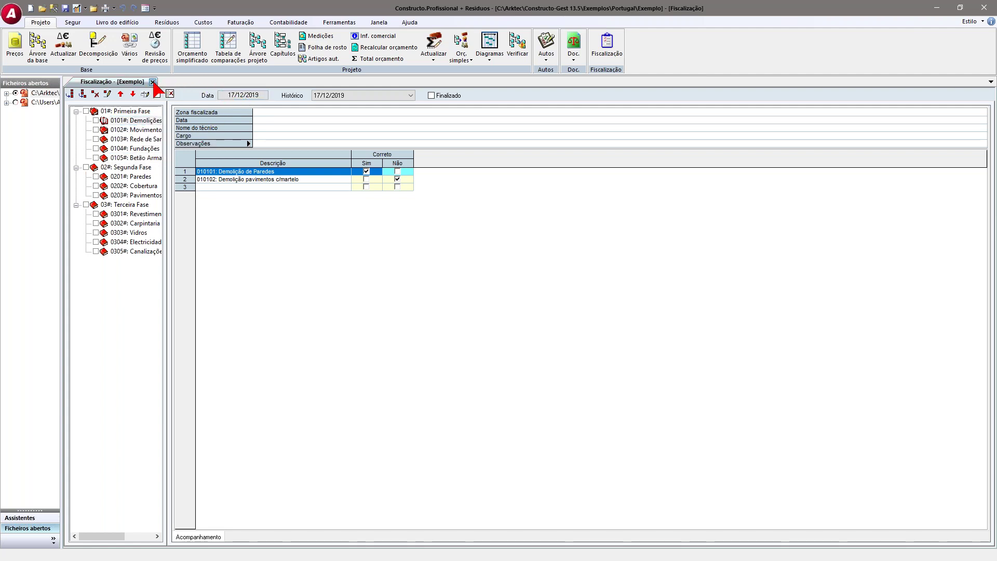
left_click(153, 82)
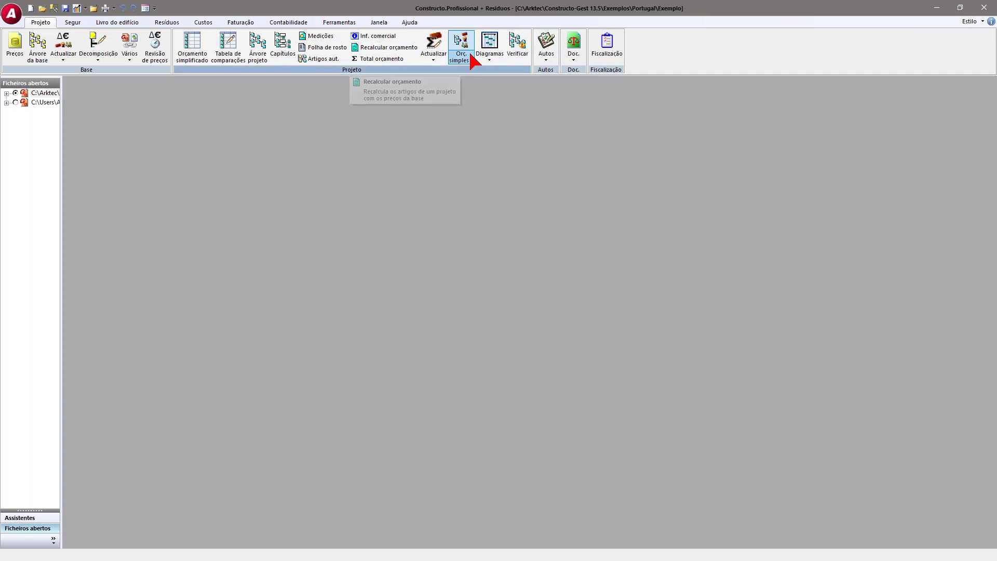
- Start opening a Ficha técnica da habitação from Livro do edifício, browsing on drive C: to the Arktec\Constructo-Gest 13.5 folder
left_click(111, 23)
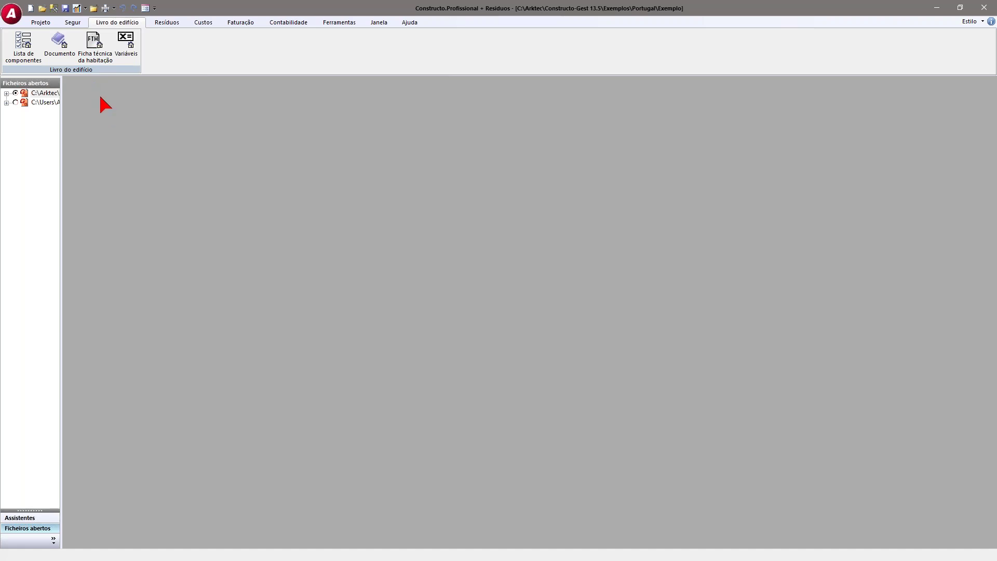
left_click(94, 47)
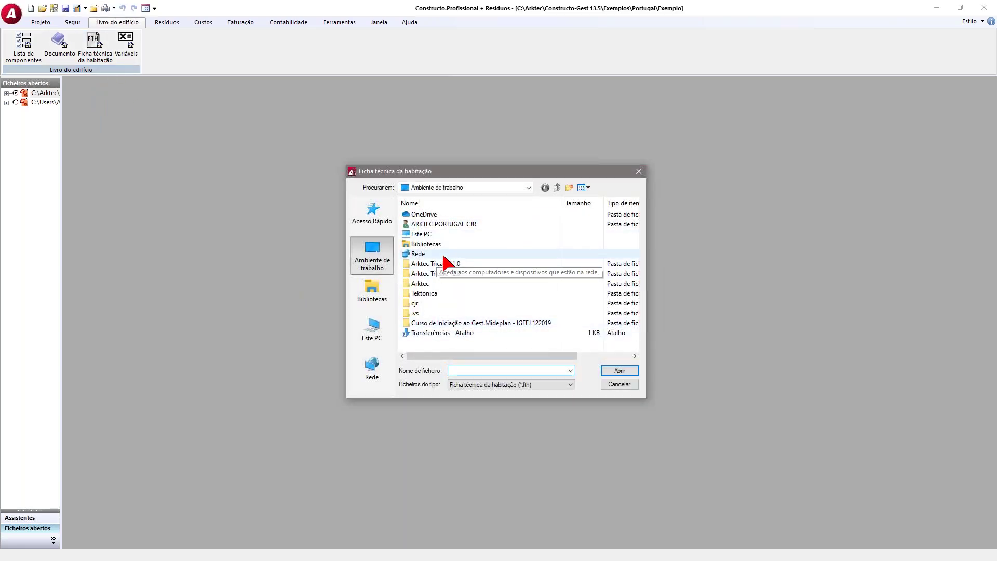
double_click(438, 234)
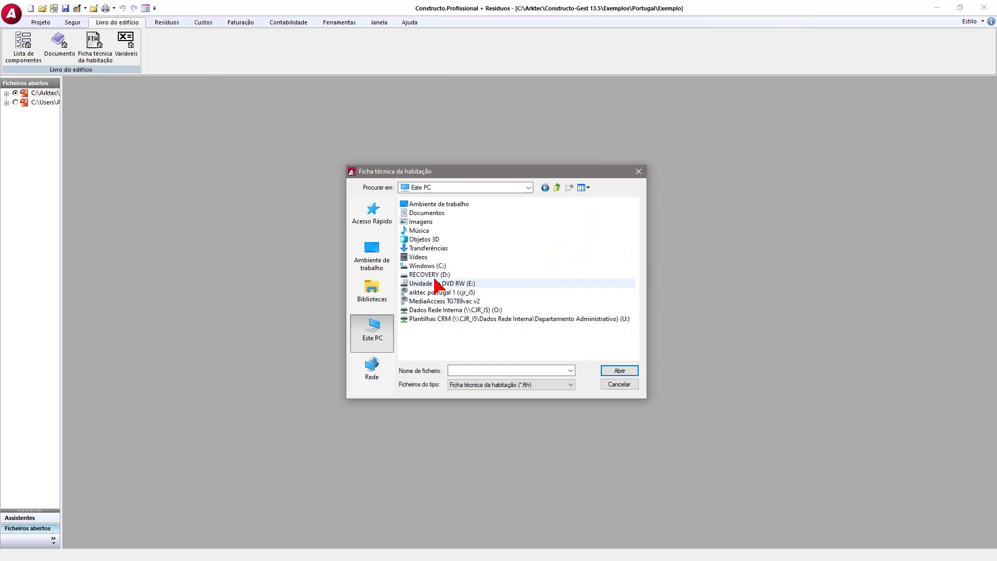
double_click(438, 266)
double_click(436, 254)
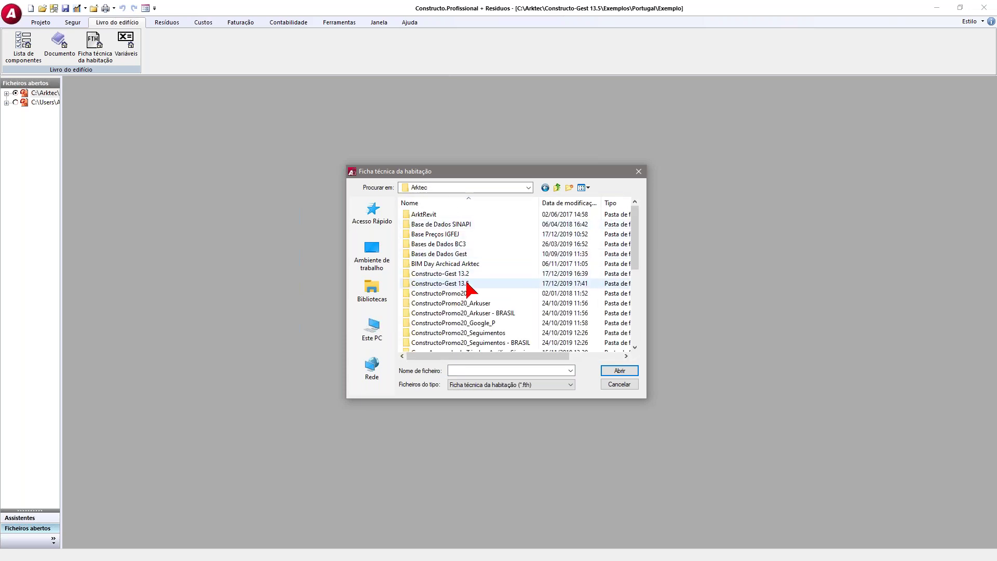
double_click(467, 283)
double_click(462, 303)
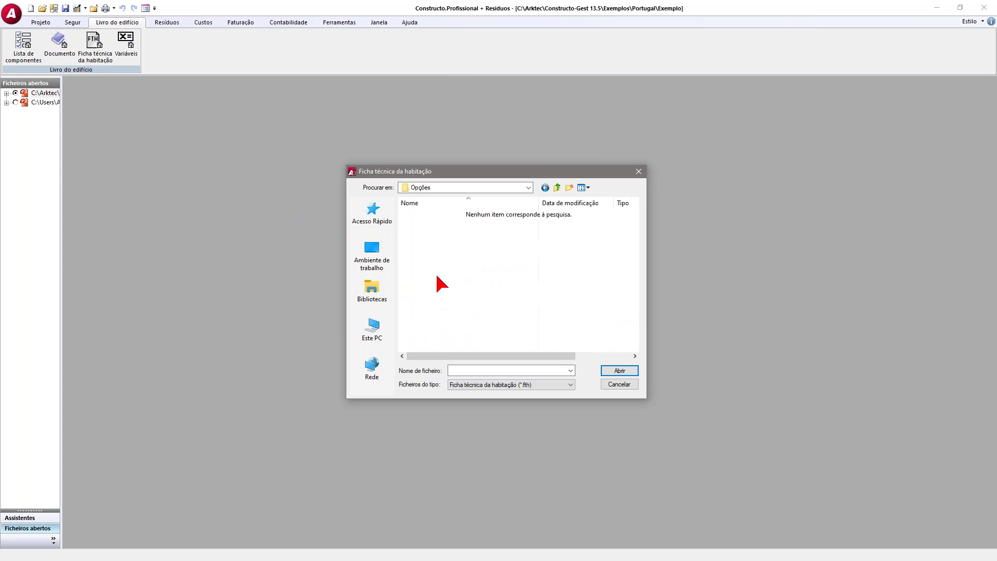
key("BackSpace")
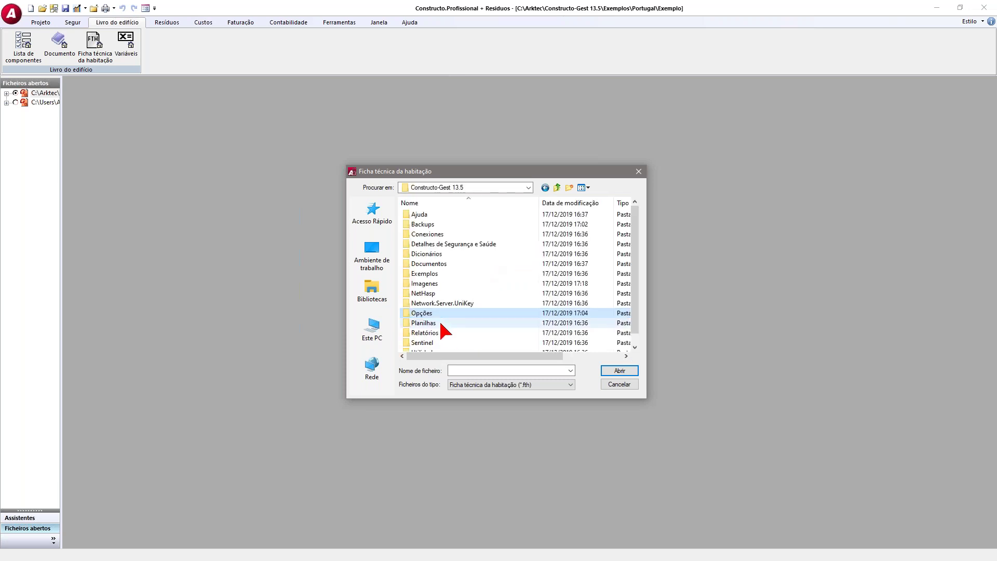
double_click(437, 323)
double_click(434, 245)
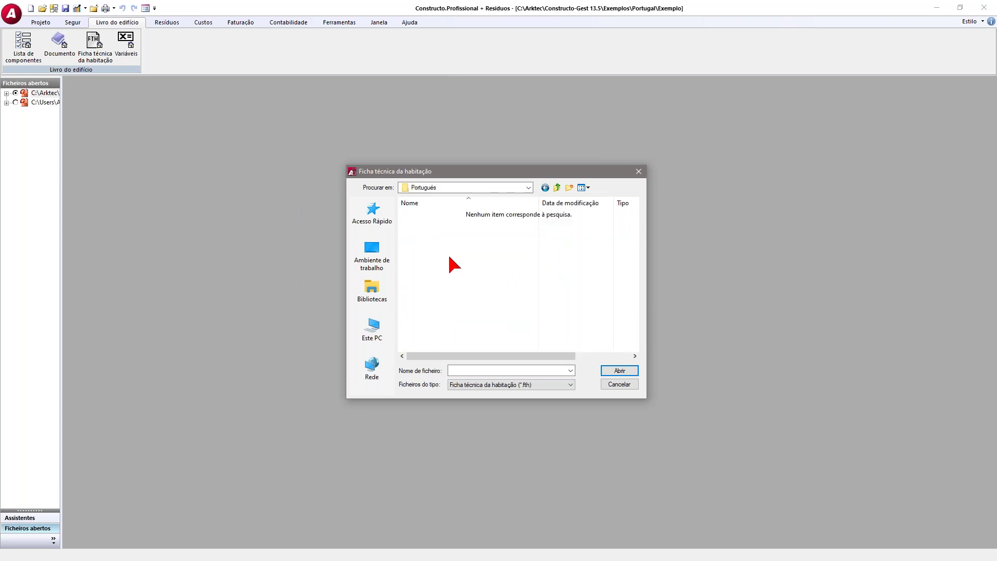
key("BackSpace")
key("BackSpace")
- Open the Exemplo technical sheet from the Exemplos\Portugal folder
double_click(435, 274)
double_click(436, 235)
left_click(442, 213)
left_click(618, 372)
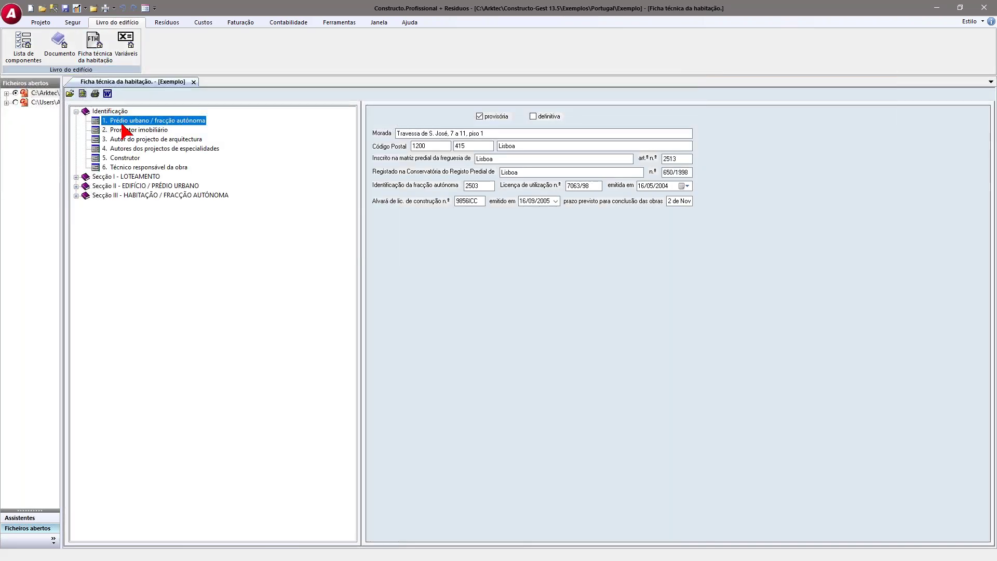
- Review the sheet's identification entries from Promotor imobiliário to Autores dos projectos de especialidades, view the contents of Secção I and II, and close it
left_click(124, 131)
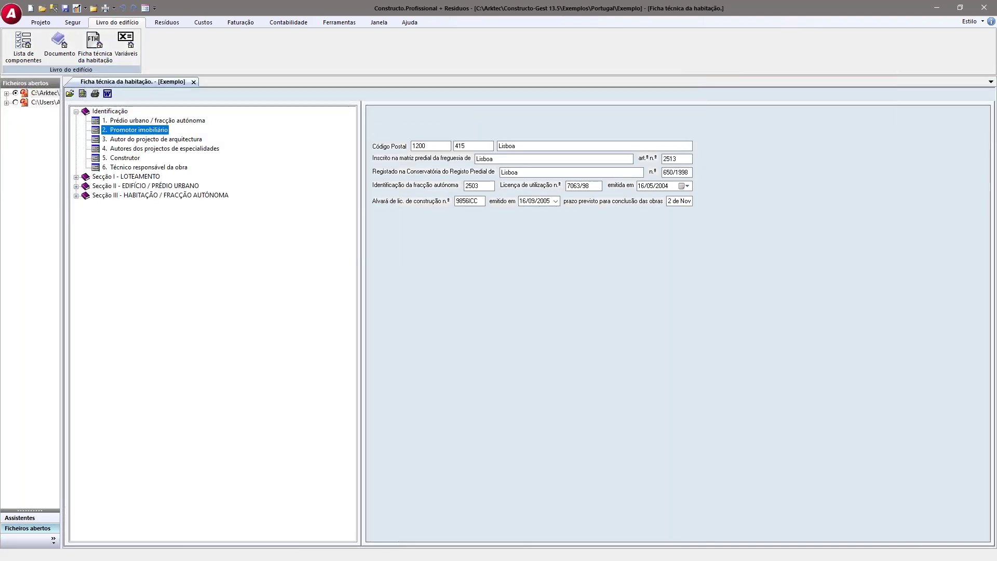
left_click(127, 139)
left_click(125, 148)
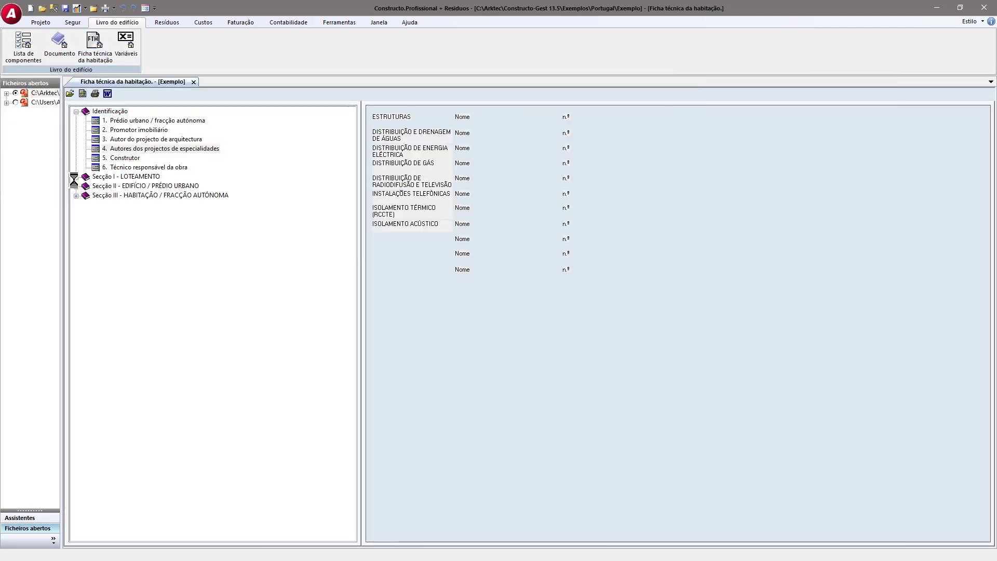
left_click(76, 177)
left_click(77, 206)
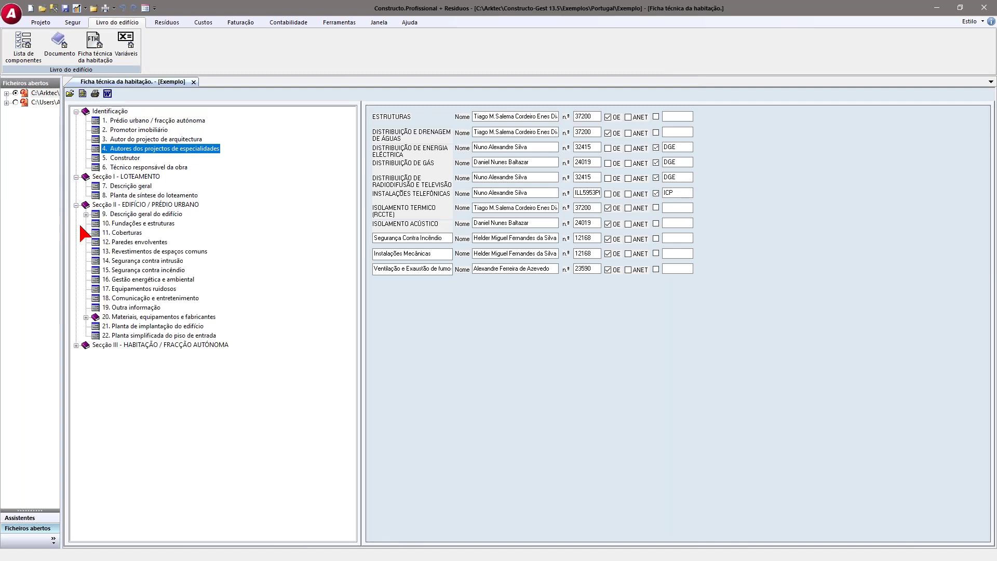
left_click(193, 82)
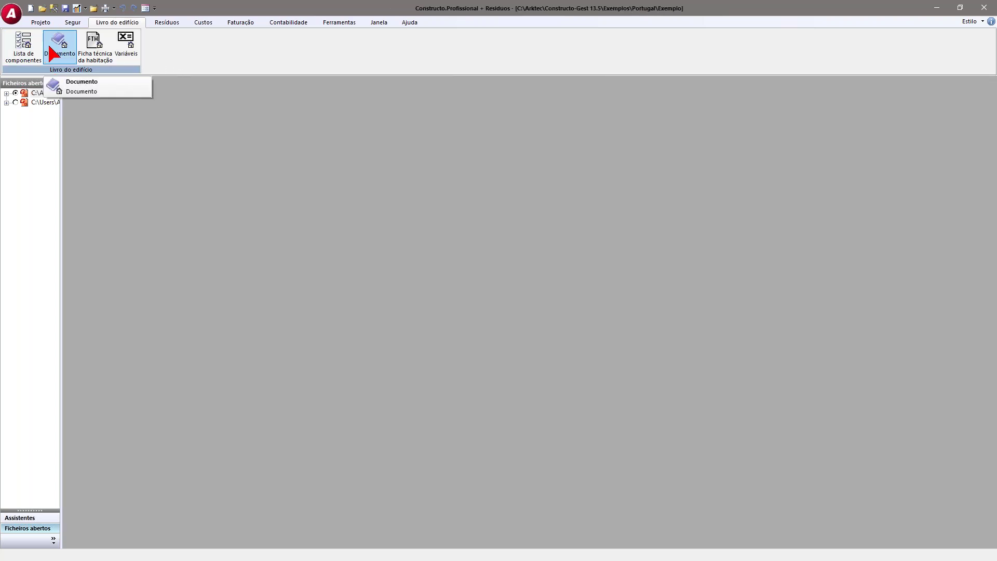
- In the building's Lista de componentes, include Caixilharia exterior de PVC and exclude Caixilharia exterior de madeira
left_click(25, 52)
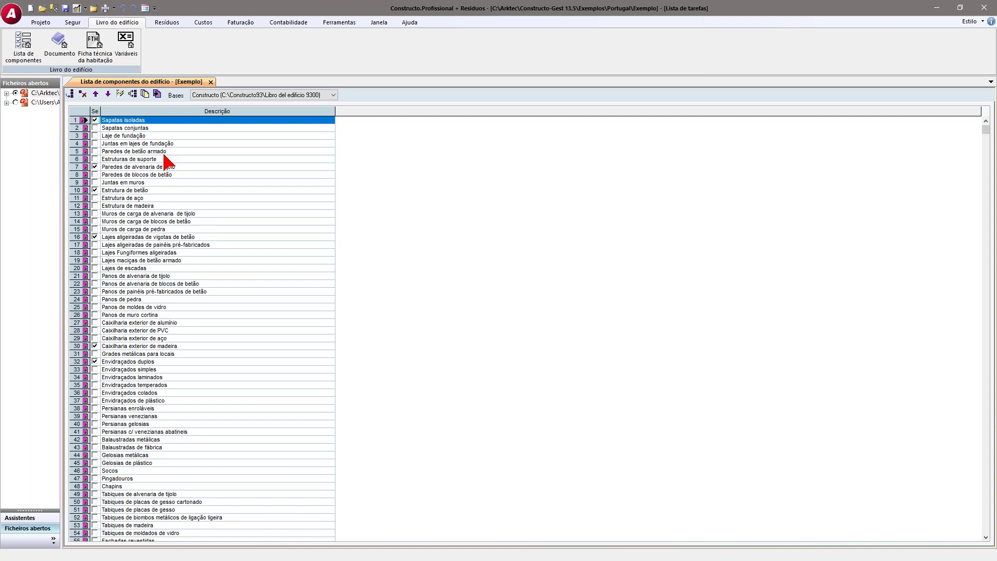
left_click(118, 363)
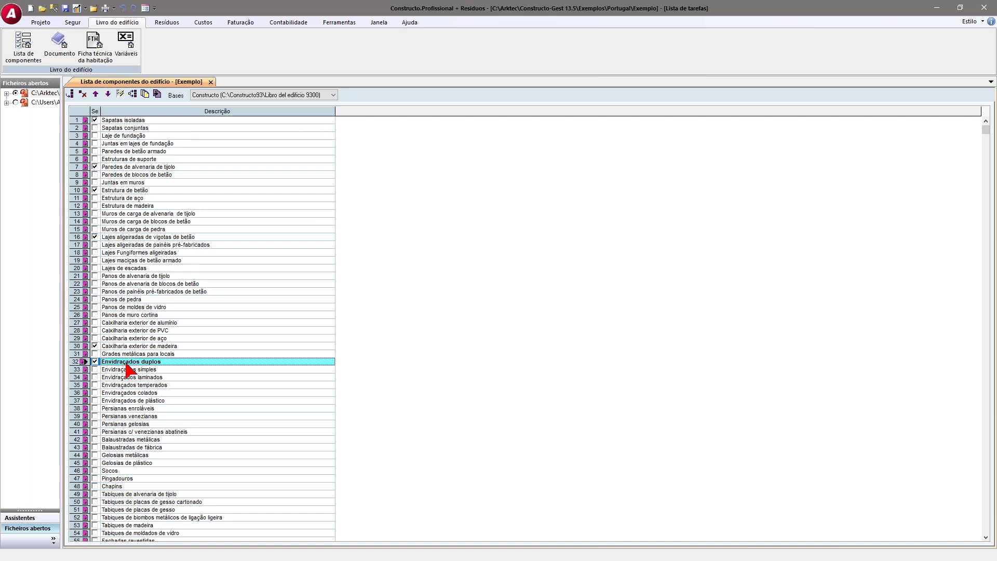
left_click(95, 330)
left_click(94, 346)
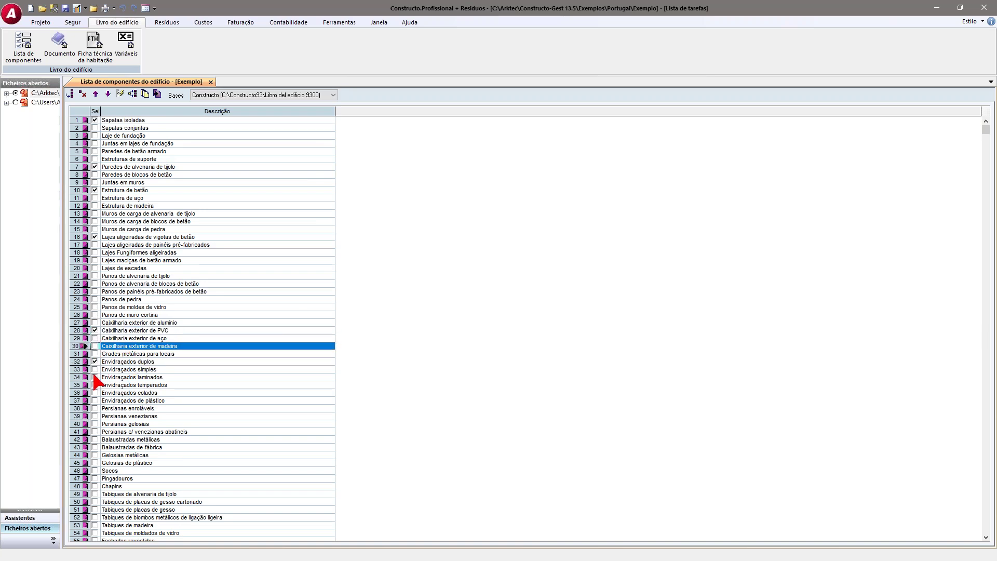
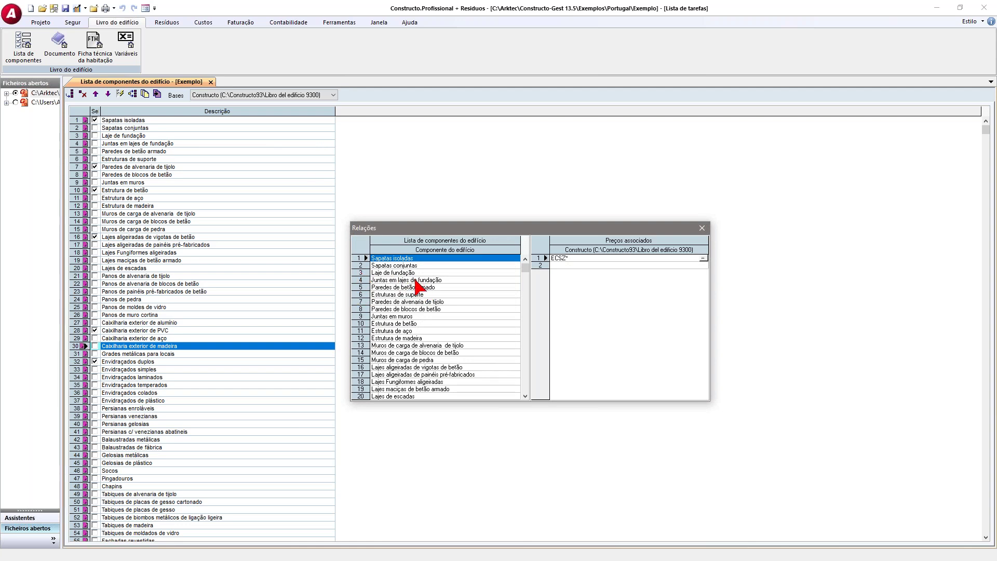
- Check the associated prices of the steel, aluminium and PVC Caixilharia exterior components in Relações, and close it and the component list
scroll(442, 364, "down", 5)
left_click(390, 354)
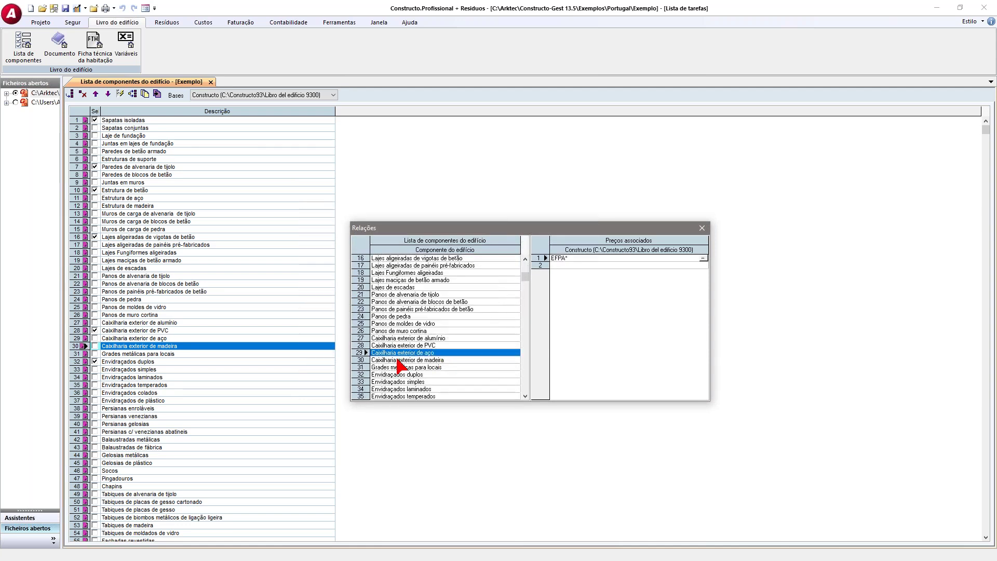
left_click(411, 339)
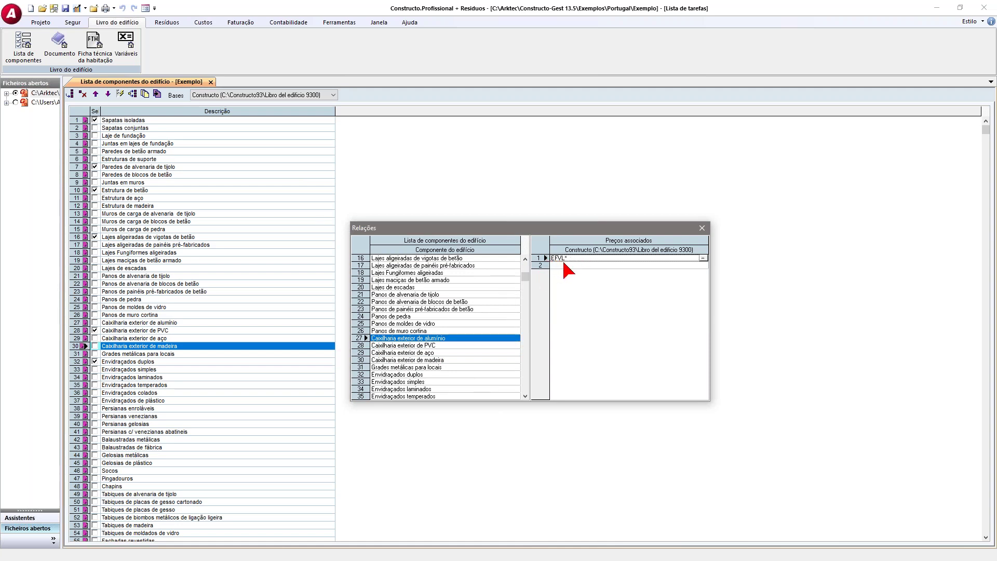
left_click(443, 345)
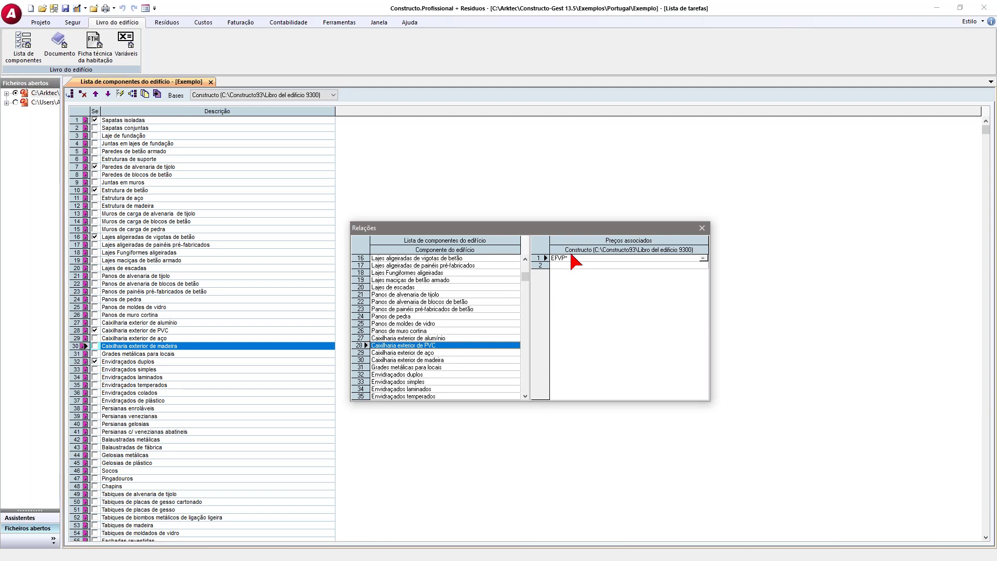
left_click(702, 229)
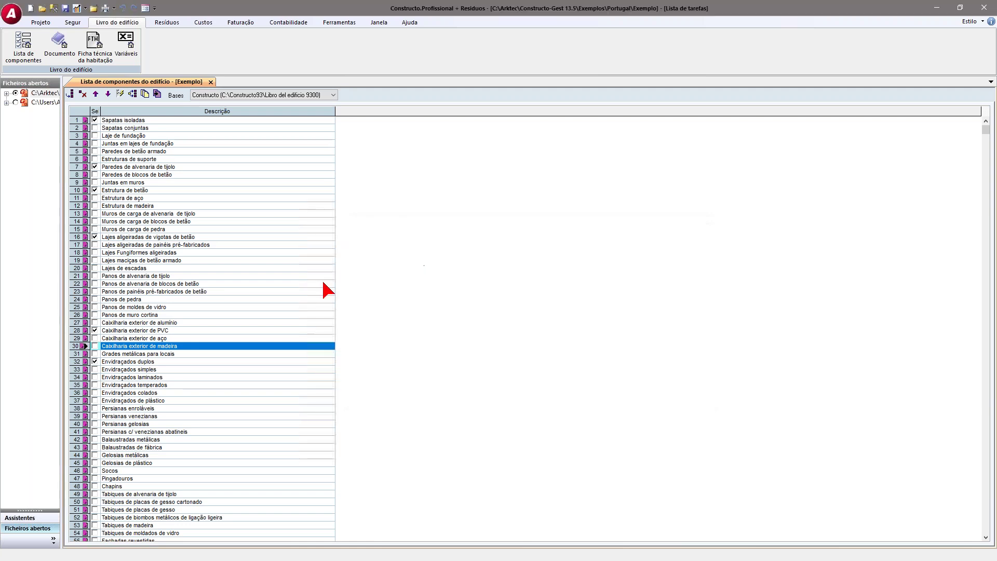
left_click(211, 82)
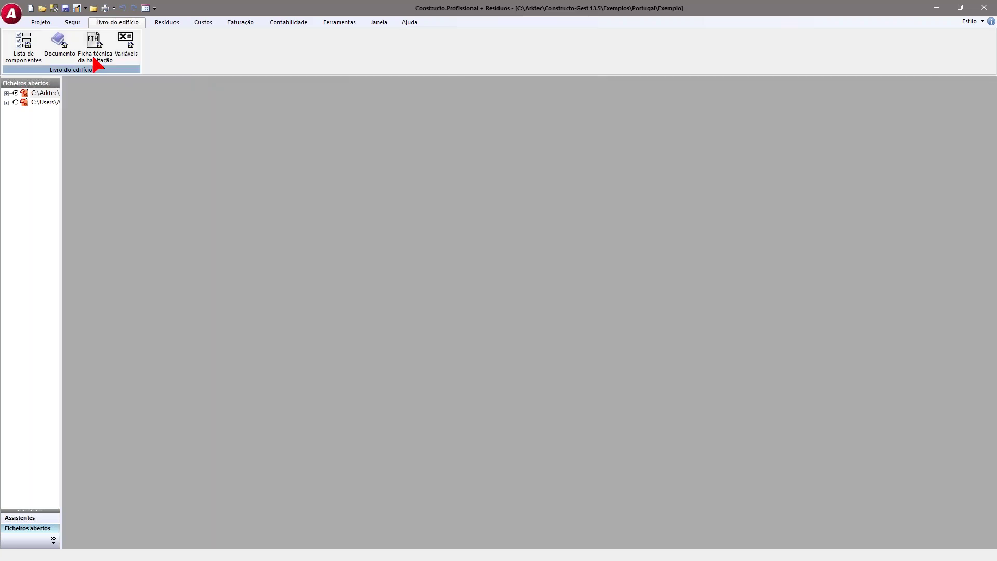
- Open the Livro do Edifício document and select PVC under Paredes Exteriores, Caixilharia exterior
left_click(59, 51)
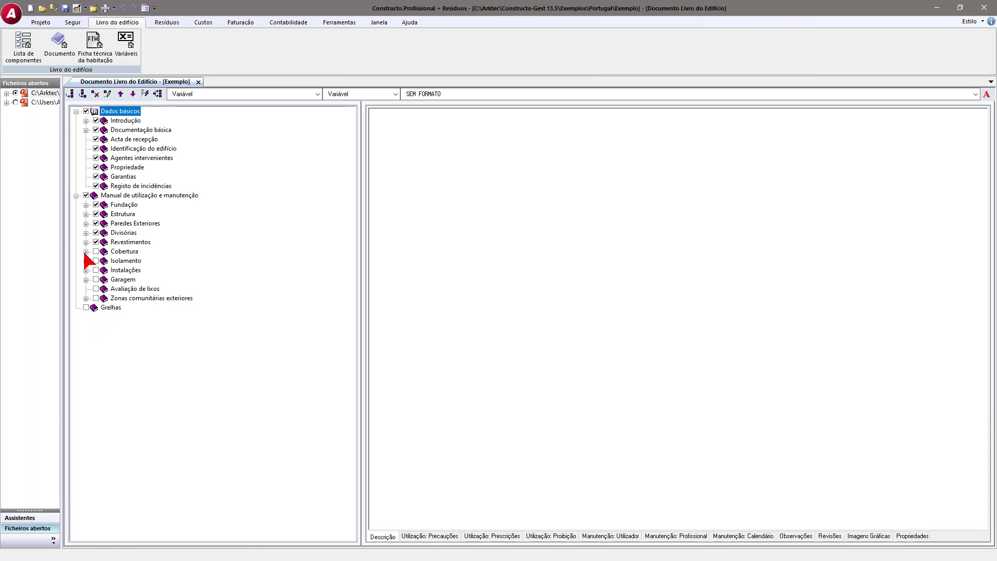
left_click(86, 224)
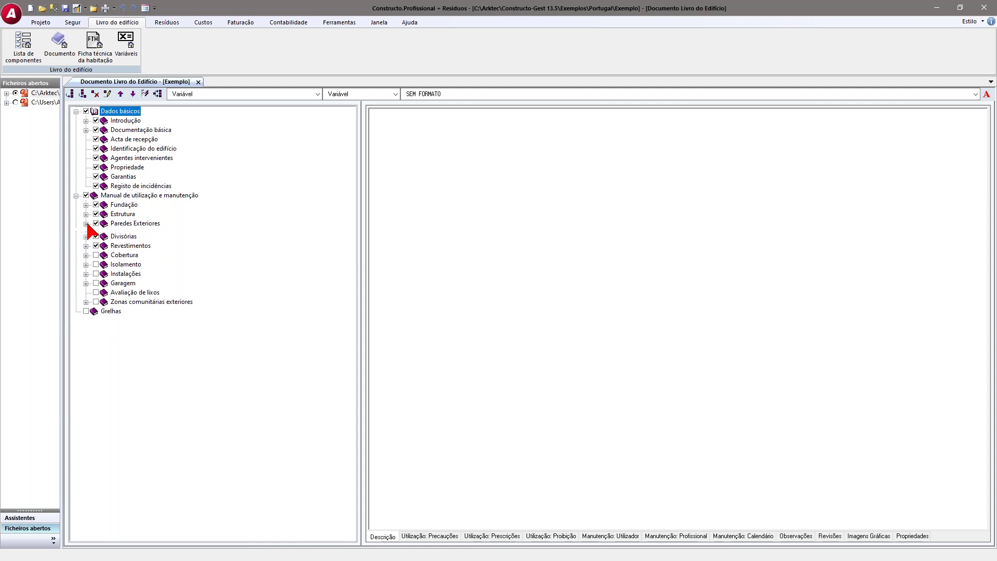
left_click(96, 243)
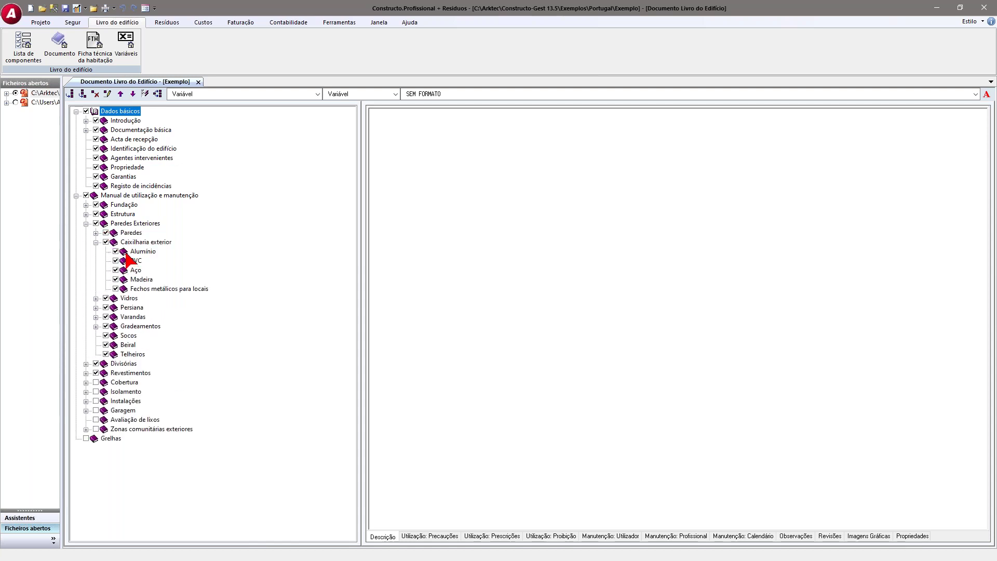
left_click(119, 259)
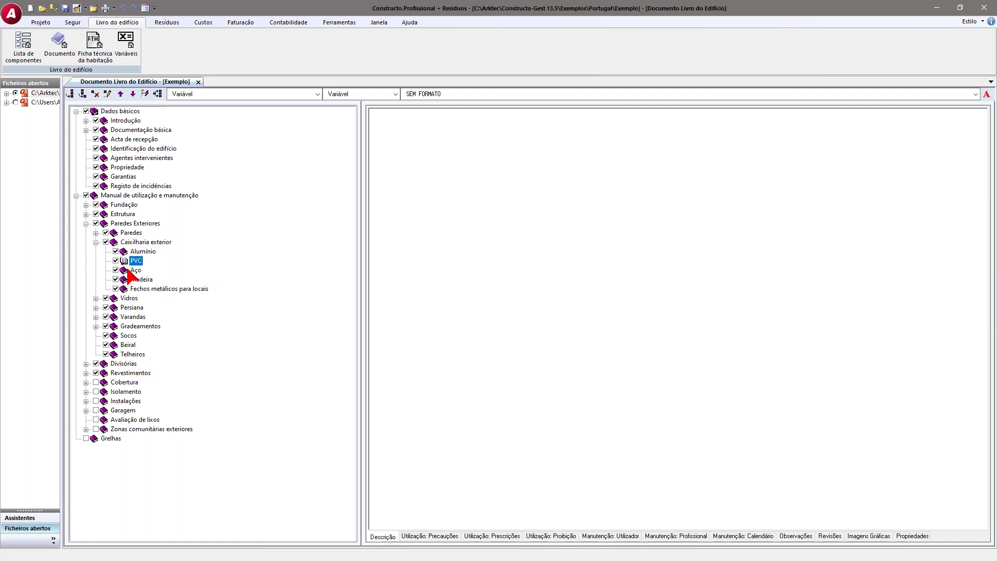
- Read the PVC entry's Utilização: Precauções text and view its Utilização: Prescrições
left_click(430, 536)
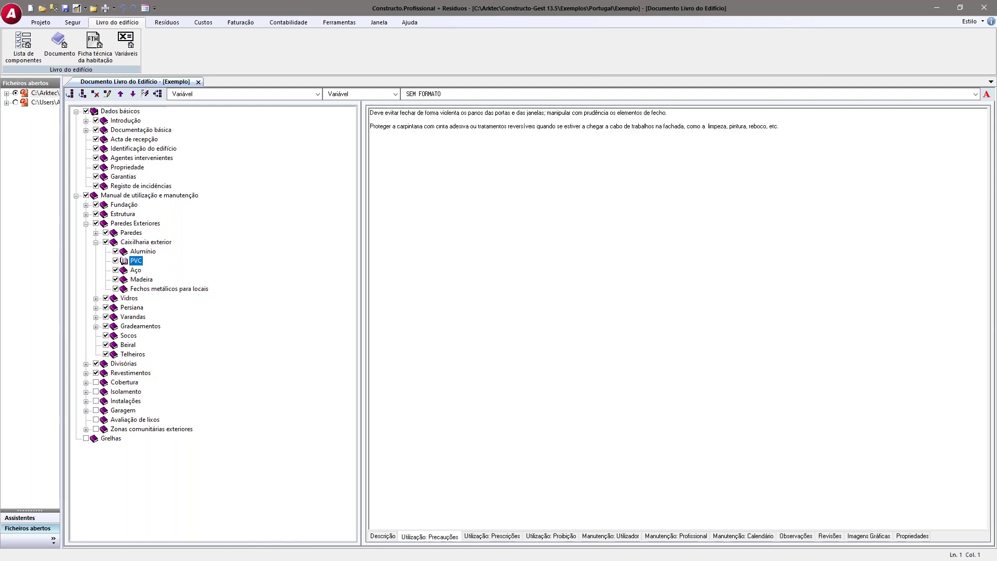
left_click_drag(693, 127, 357, 115)
left_click(492, 536)
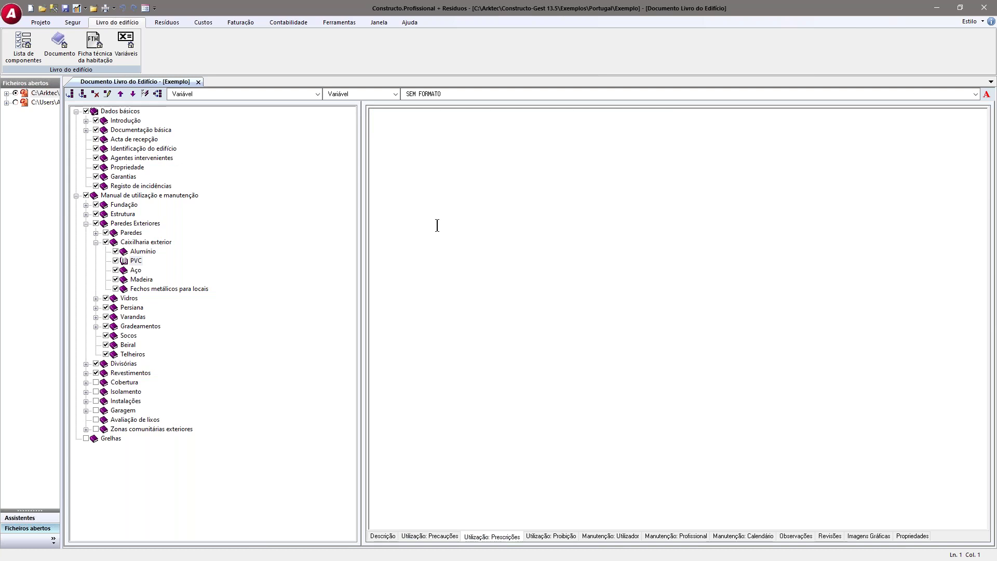
- Read the PVC entry's Utilização: Proibição, Manutenção: Utilizador and Manutenção: Profissional texts
left_click(564, 536)
left_click_drag(426, 119, 514, 119)
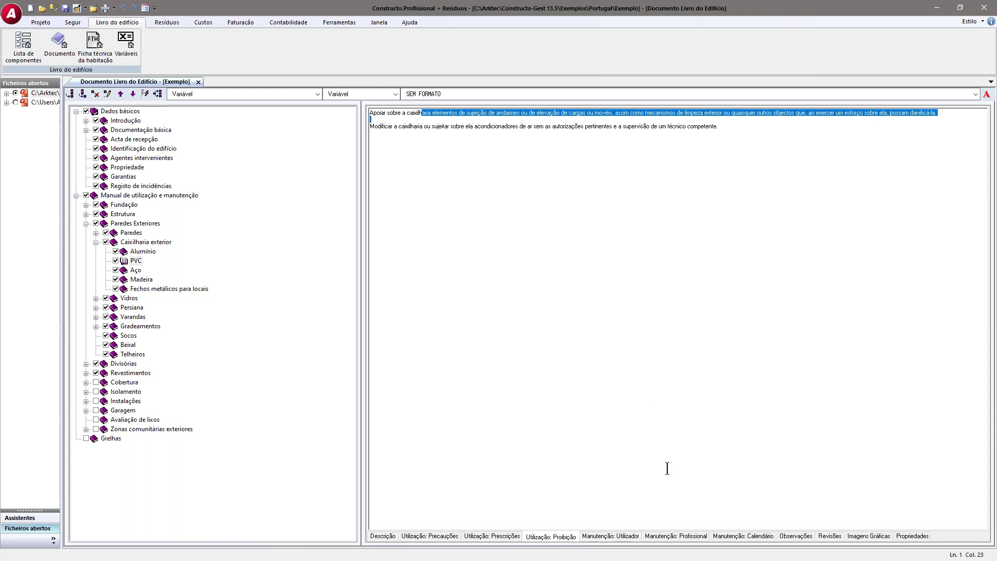
left_click(611, 536)
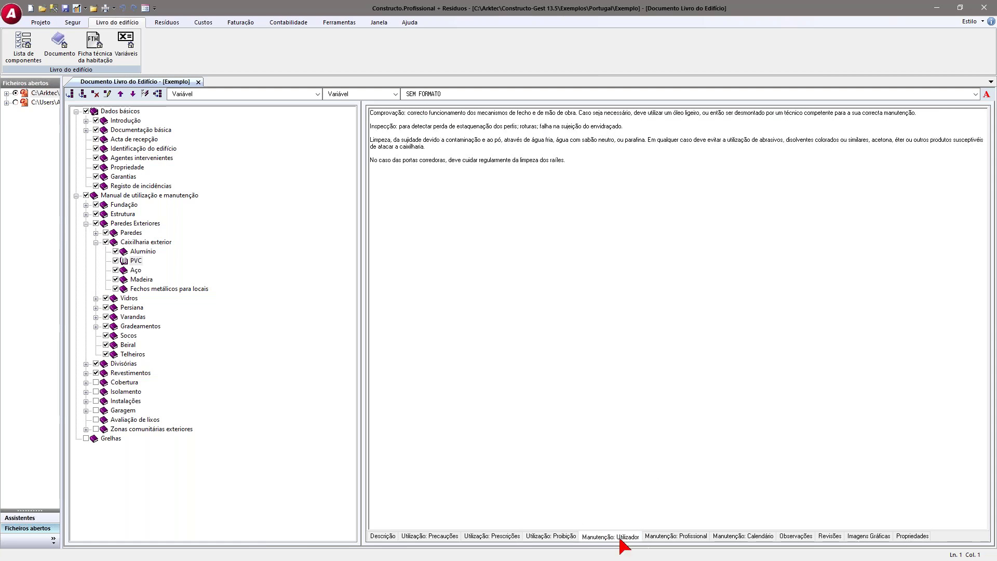
left_click_drag(602, 223, 589, 161)
left_click(488, 169)
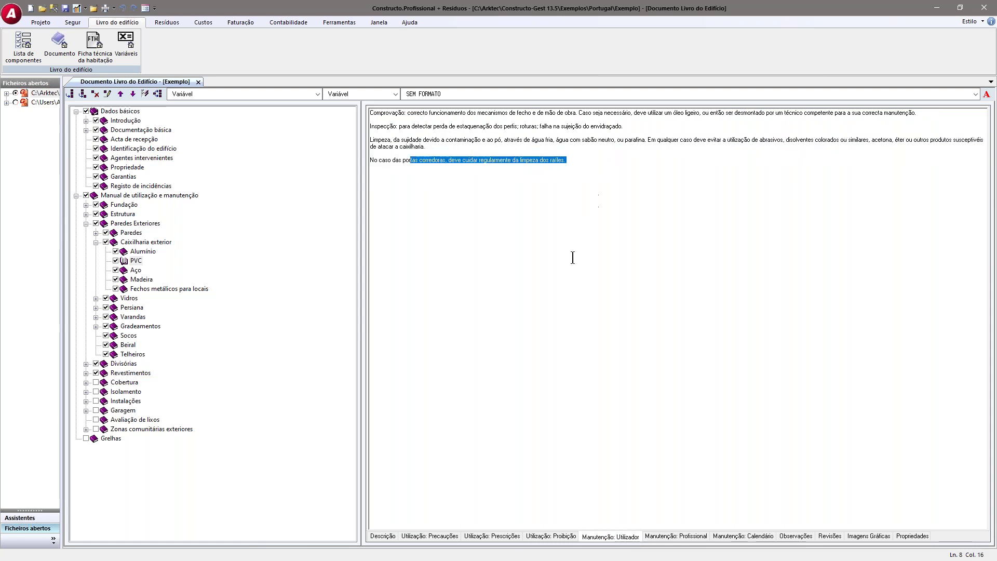
left_click(680, 538)
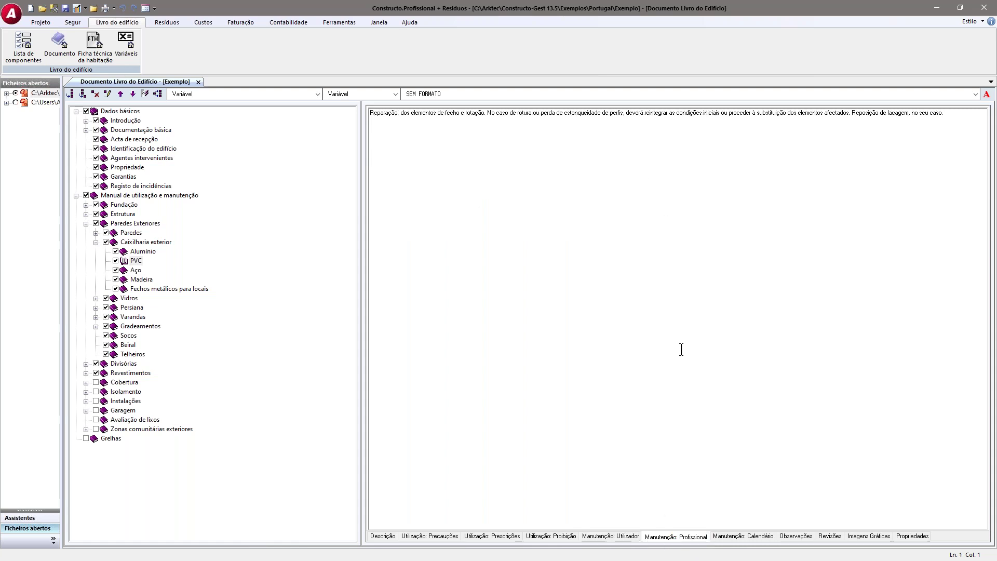
- Check the periodicity of the PVC entry's two revisions in Revisões
left_click(830, 537)
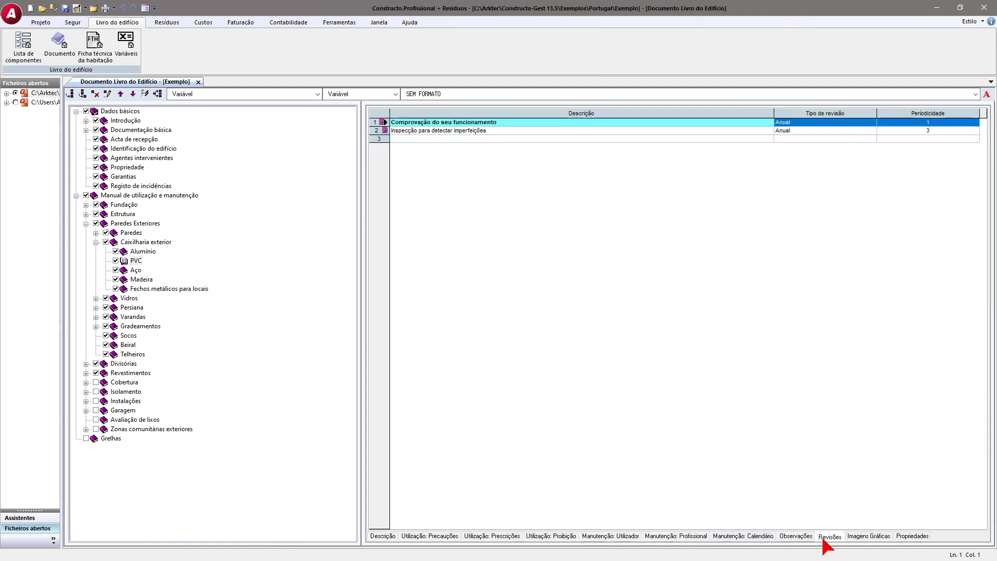
left_click(913, 124)
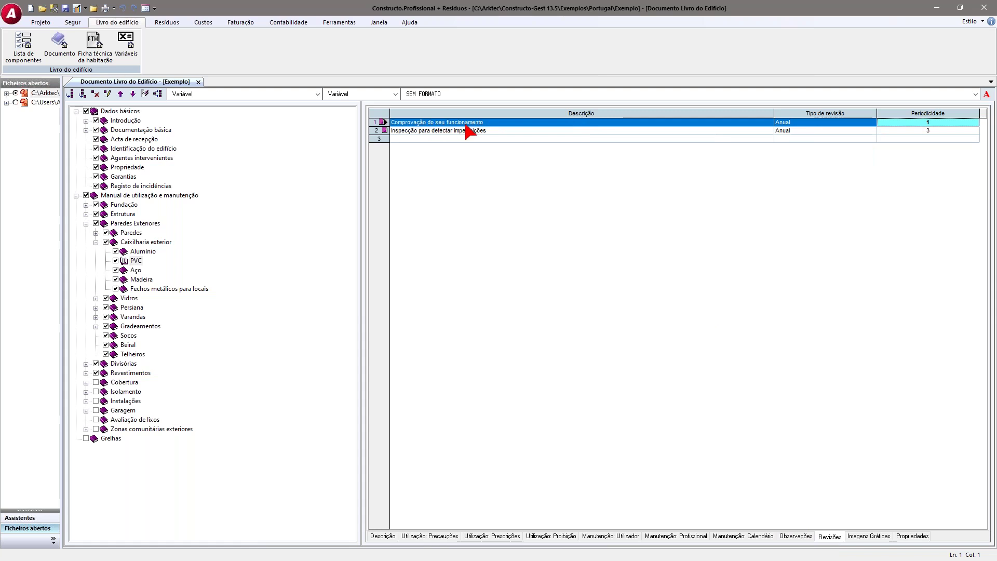
left_click(884, 130)
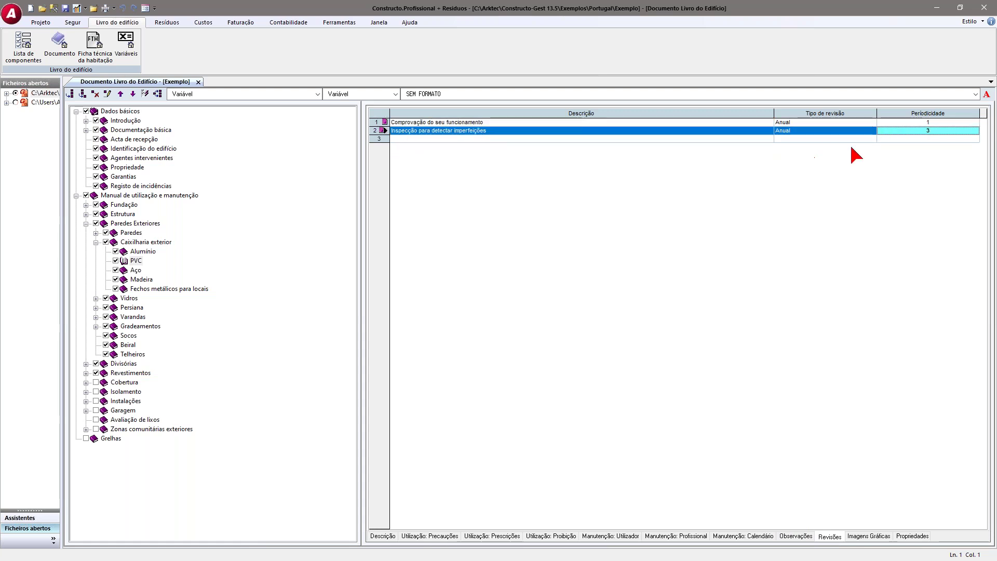
- View the PVC entry's Imagens Gráficas, open and cancel its drawing file selection, and close the Livro do Edifício document
left_click(878, 535)
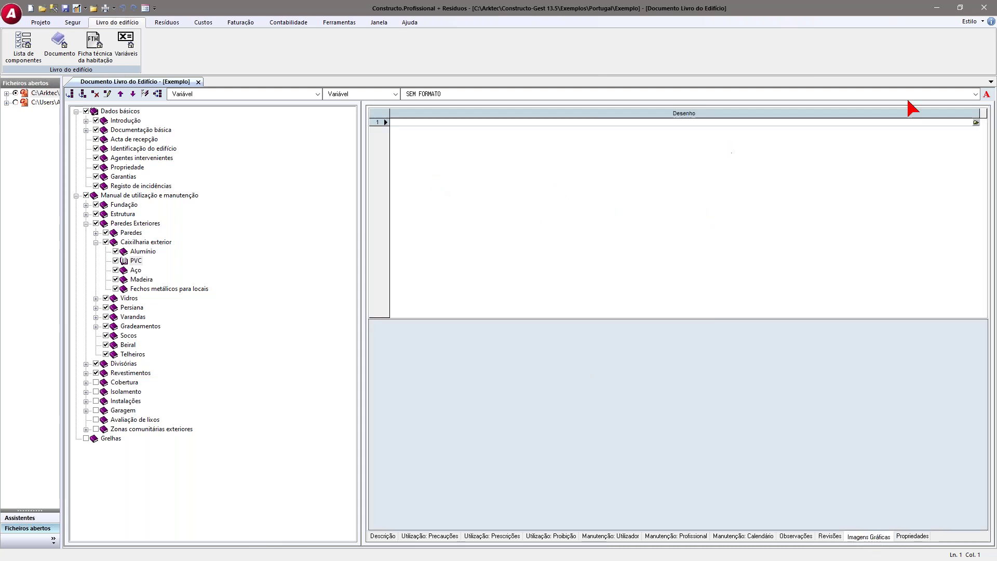
left_click(974, 123)
left_click(975, 123)
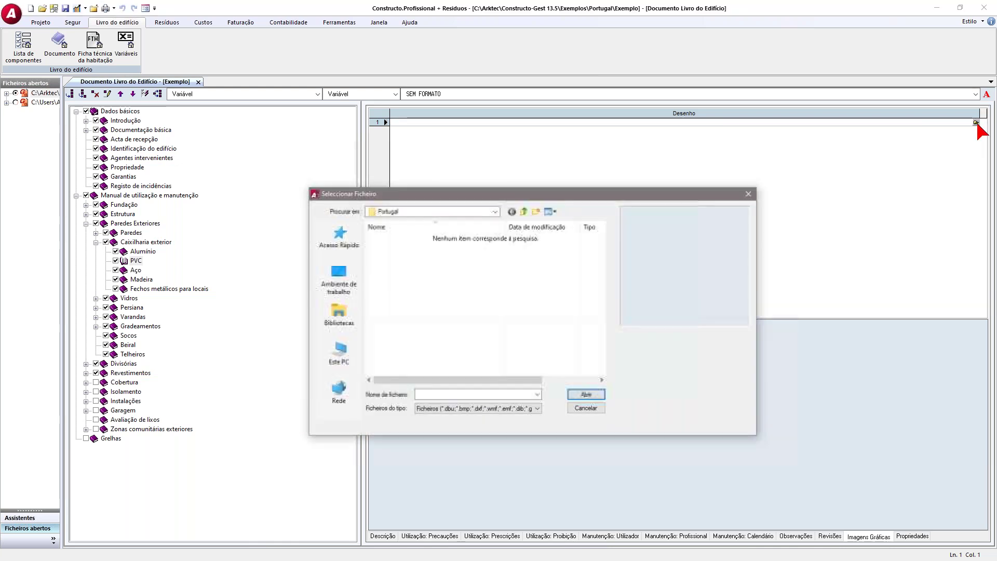
left_click(586, 409)
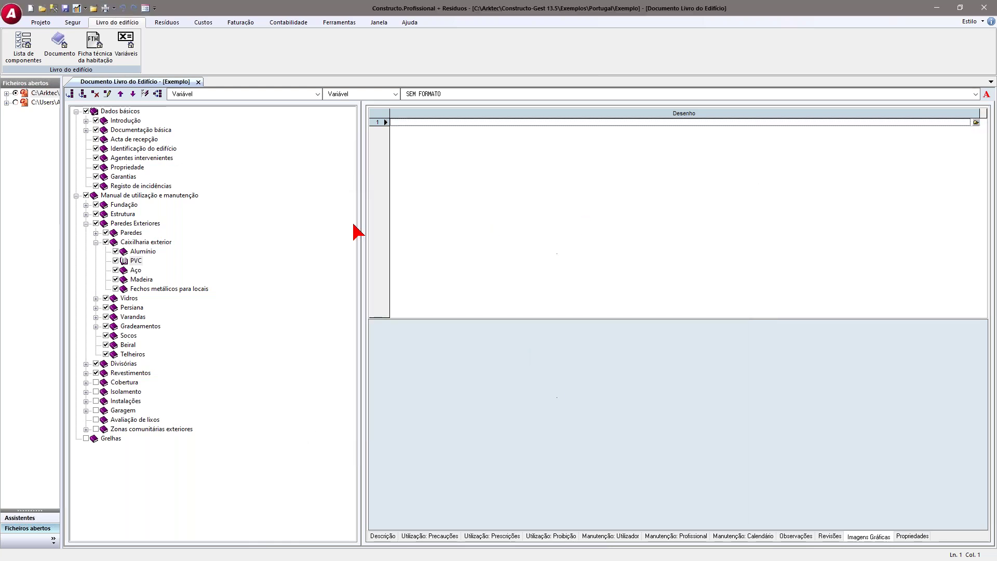
left_click(199, 81)
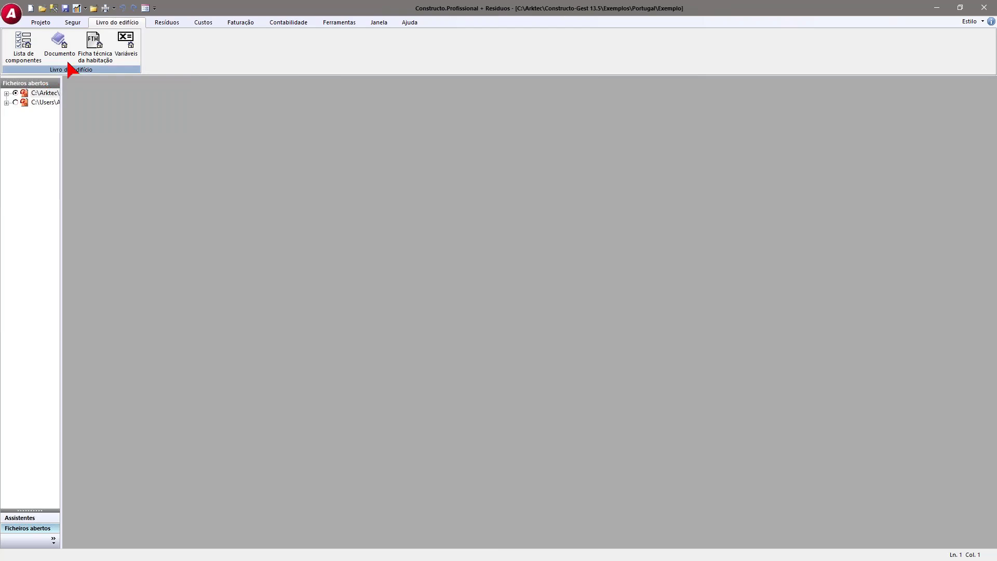
- Generate a print preview of the Livro do edifício using the Documento listing type
left_click(105, 7)
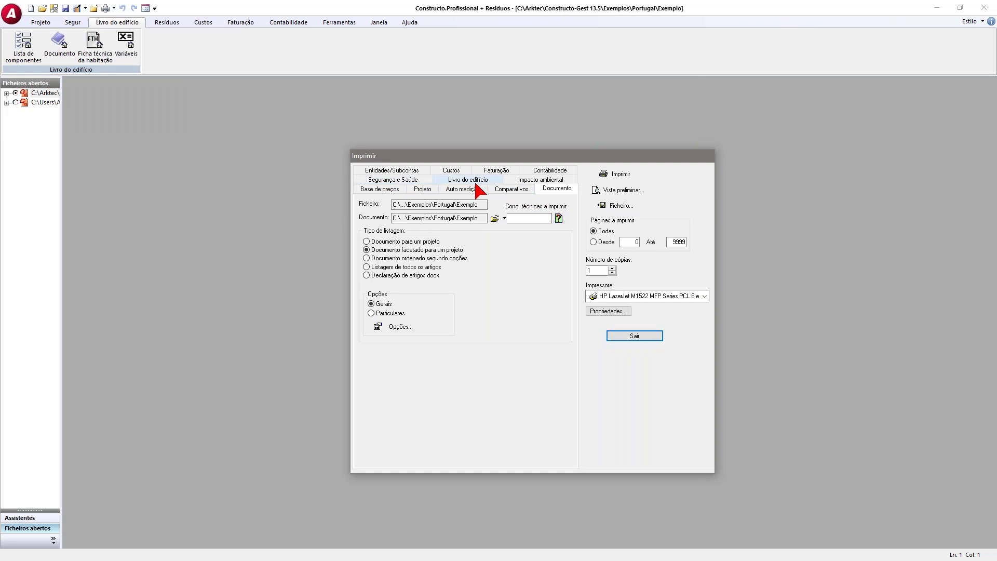
left_click(474, 181)
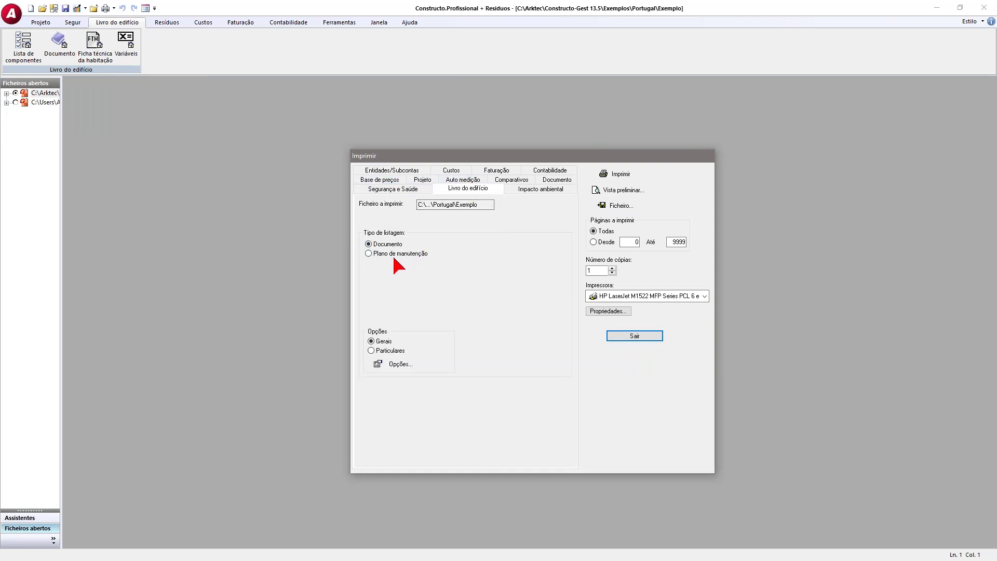
left_click(389, 245)
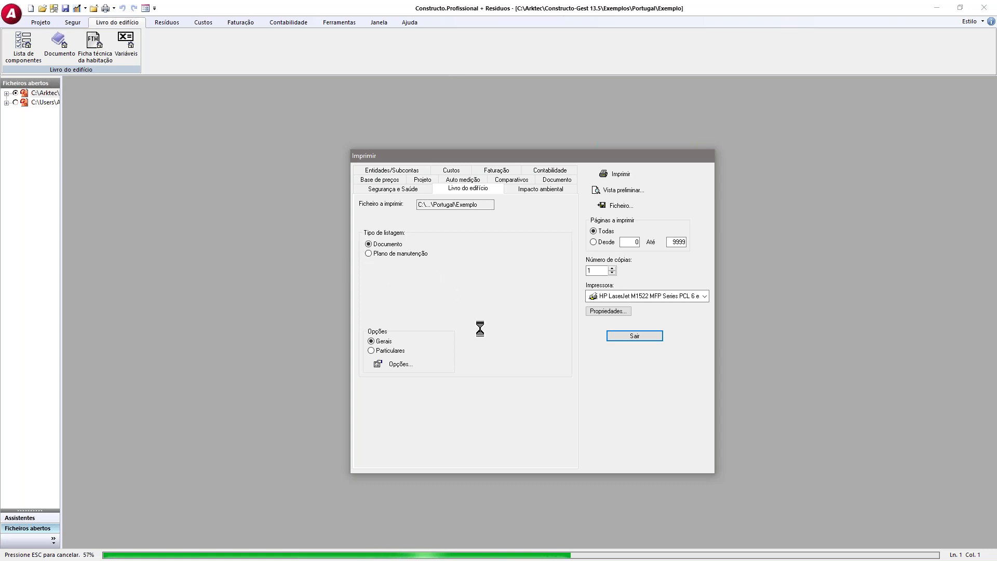
left_click(529, 338)
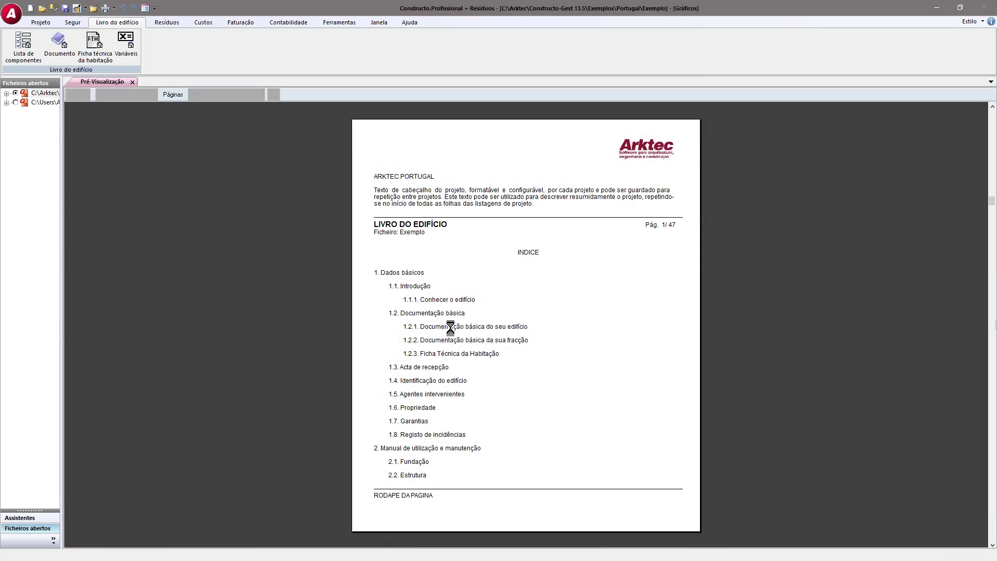
- Page through the Livro do edifício print preview as far as page 15 and close it
left_click(102, 96)
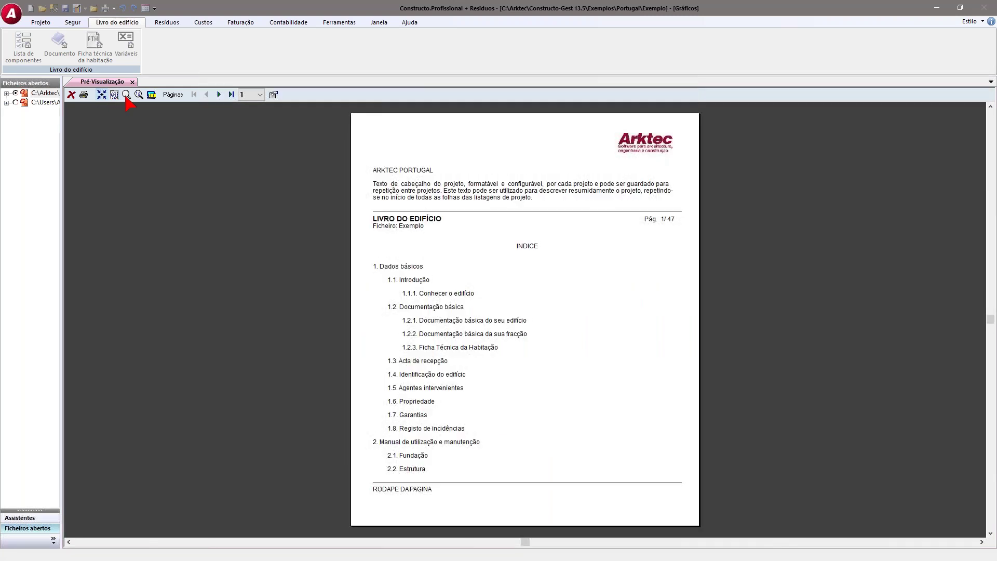
left_click(218, 95)
left_click(218, 95)
left_click(219, 95)
left_click(218, 94)
left_click(218, 95)
left_click(218, 95)
left_click(218, 95)
left_click(219, 94)
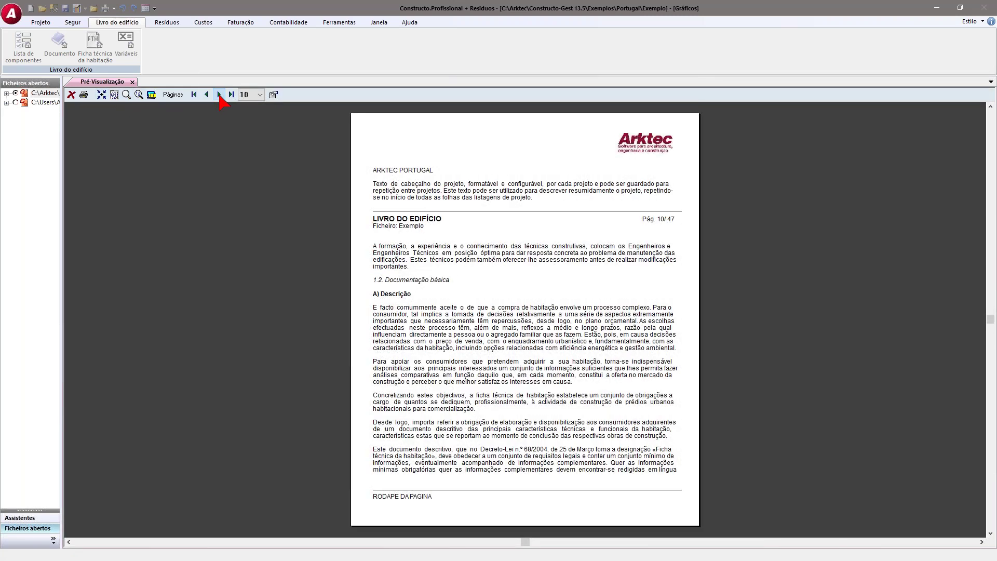
left_click(218, 94)
left_click(218, 95)
left_click(219, 94)
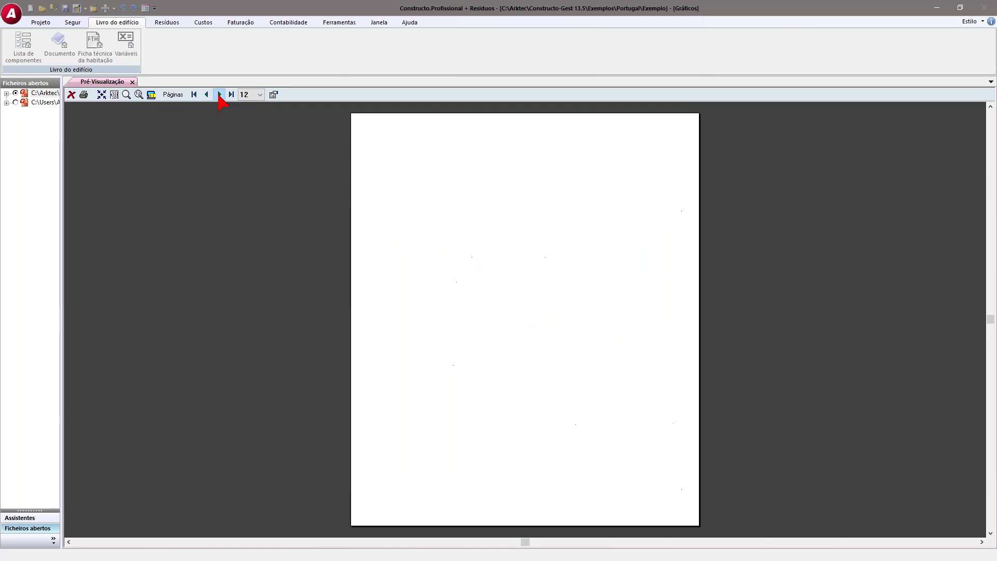
left_click(219, 94)
left_click(219, 95)
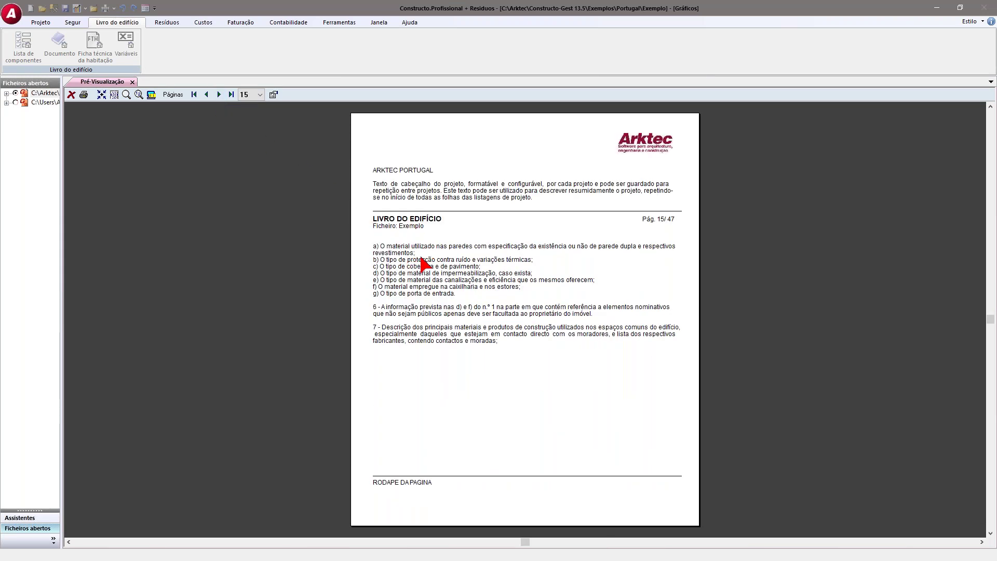
left_click(143, 94)
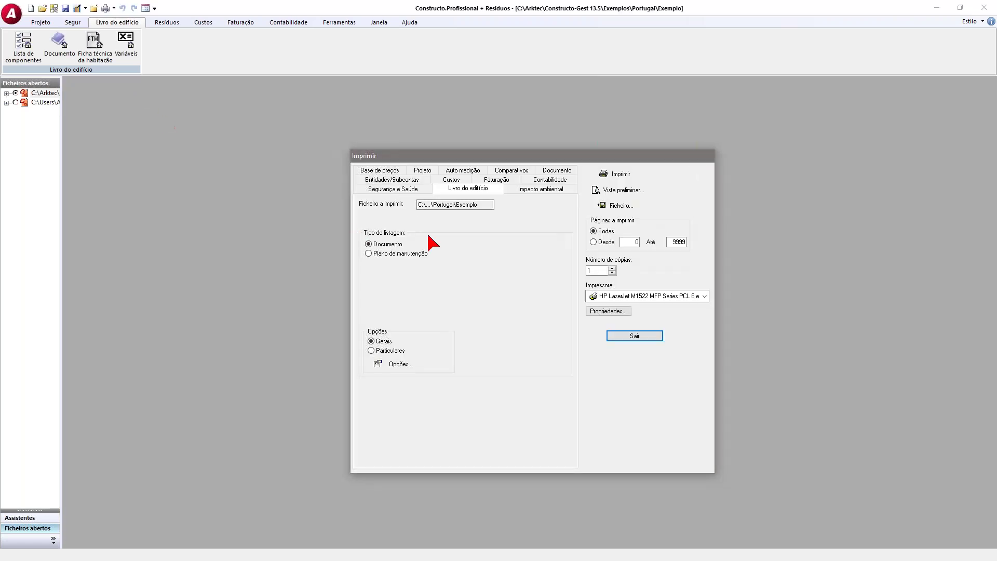
- Leave the print settings and view the A empresa, Edifício and Comunidade de proprietários variables of the Livro do edifício
key("Escape")
left_click(55, 47)
left_click(125, 44)
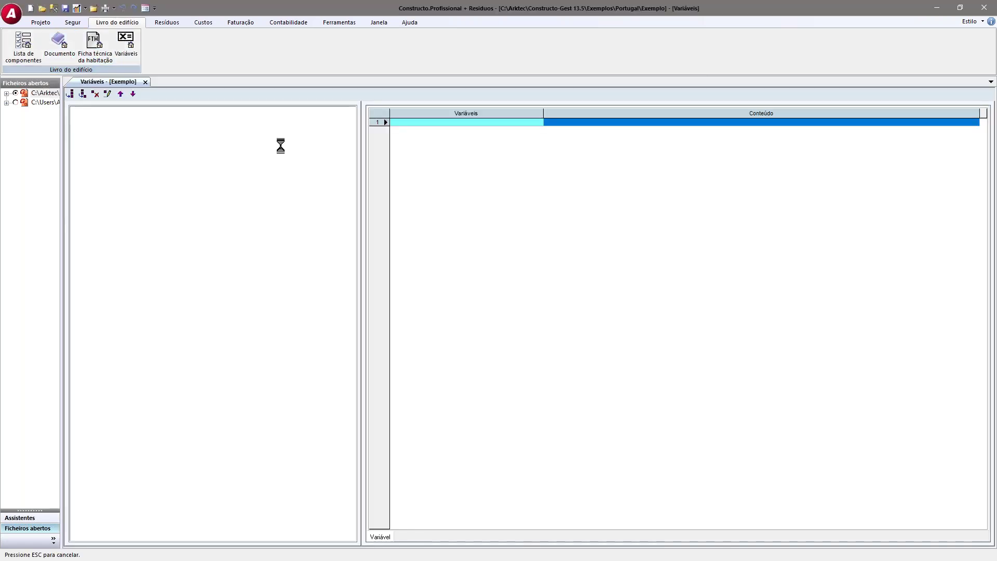
left_click(117, 121)
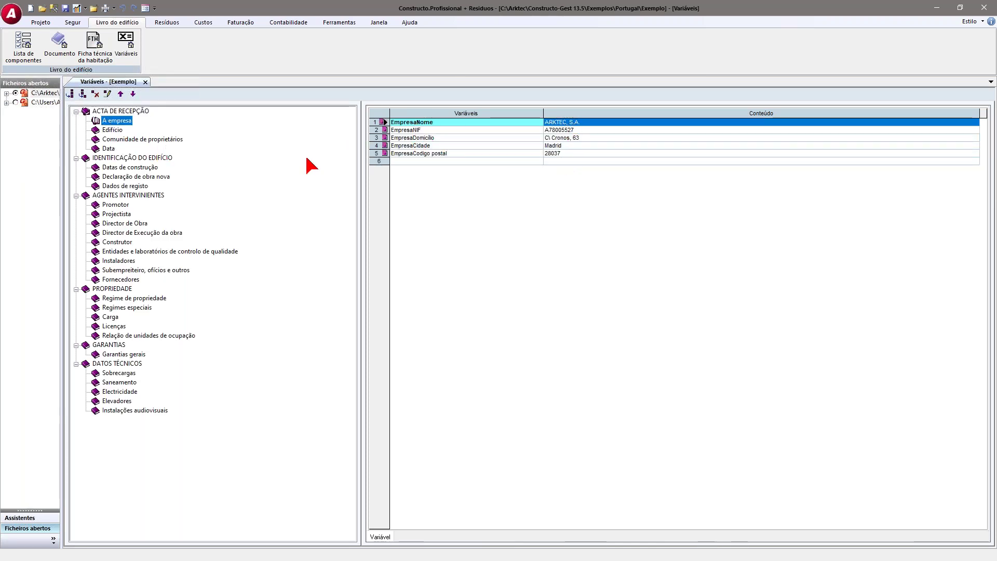
left_click(110, 132)
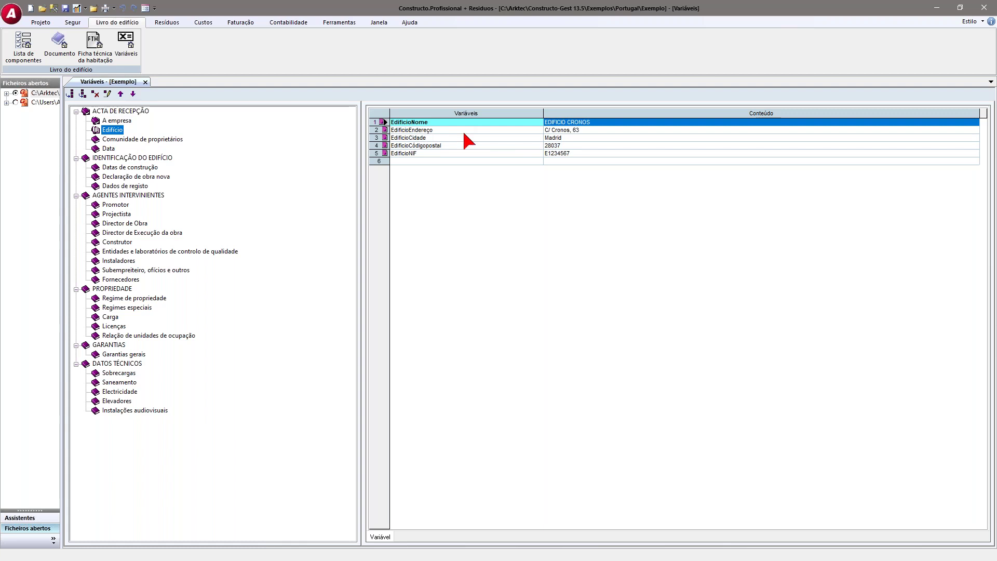
left_click(123, 140)
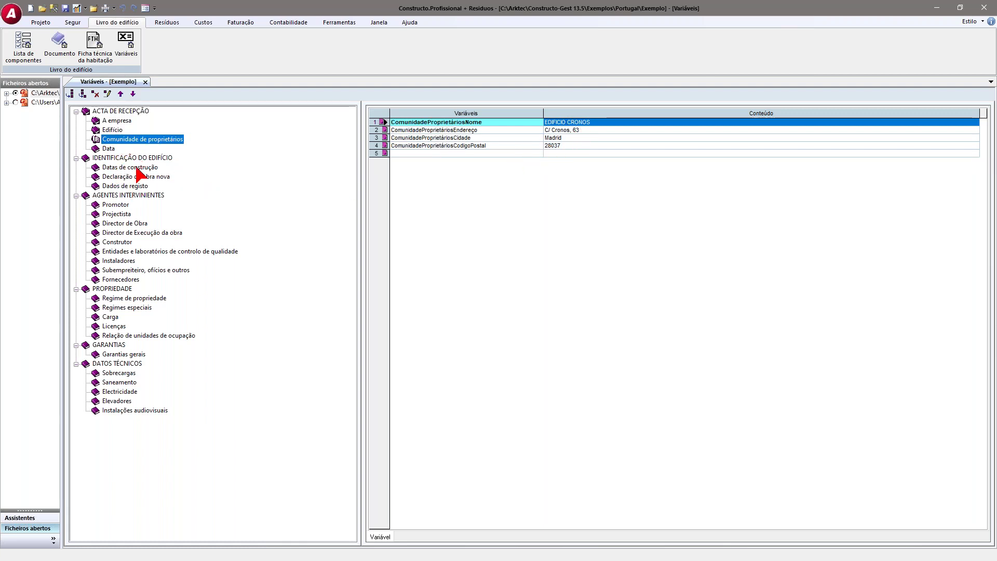
- Delete the Datas de construção entry under Identificação do edifício in the variables tree
left_click(125, 167)
key("Delete")
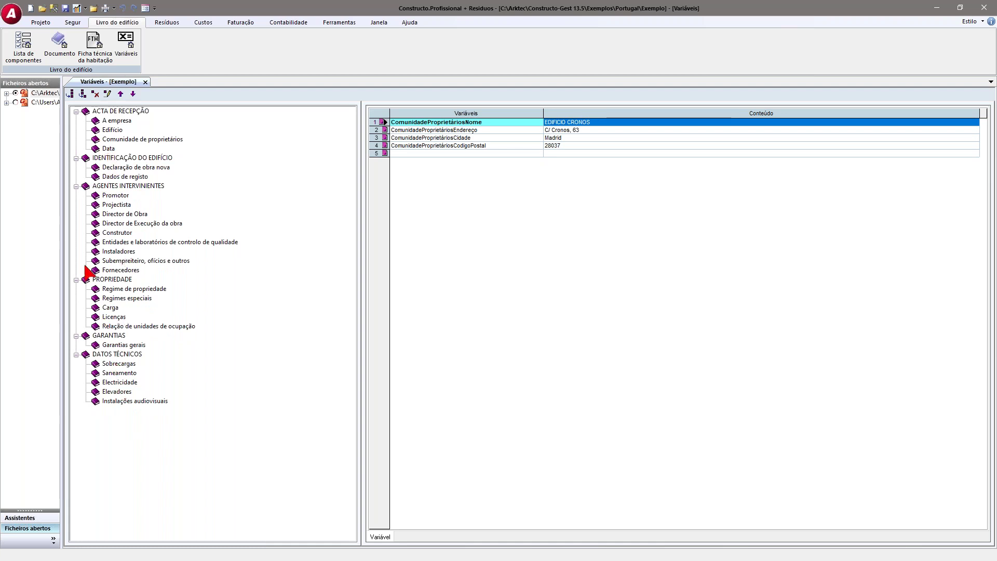
- Reopen the Livro do Edifício document and display the Acta de recepção text under Dados básicos
left_click(92, 57)
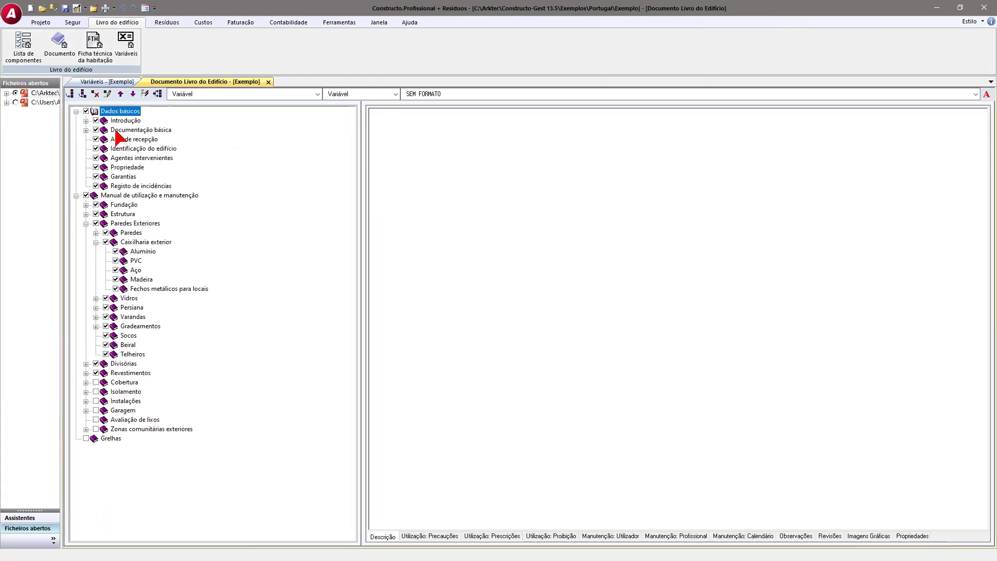
left_click(125, 122)
left_click(123, 130)
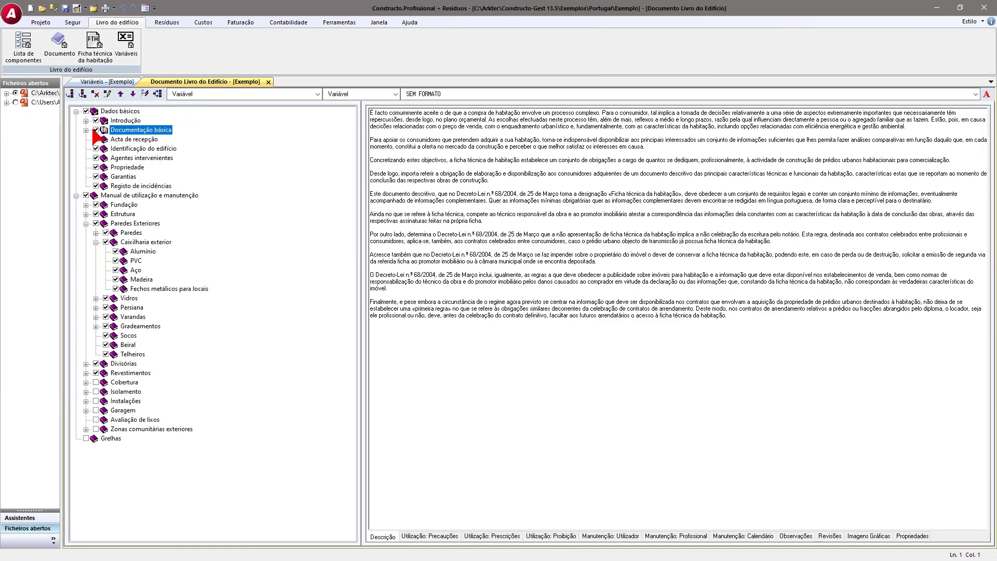
left_click(118, 140)
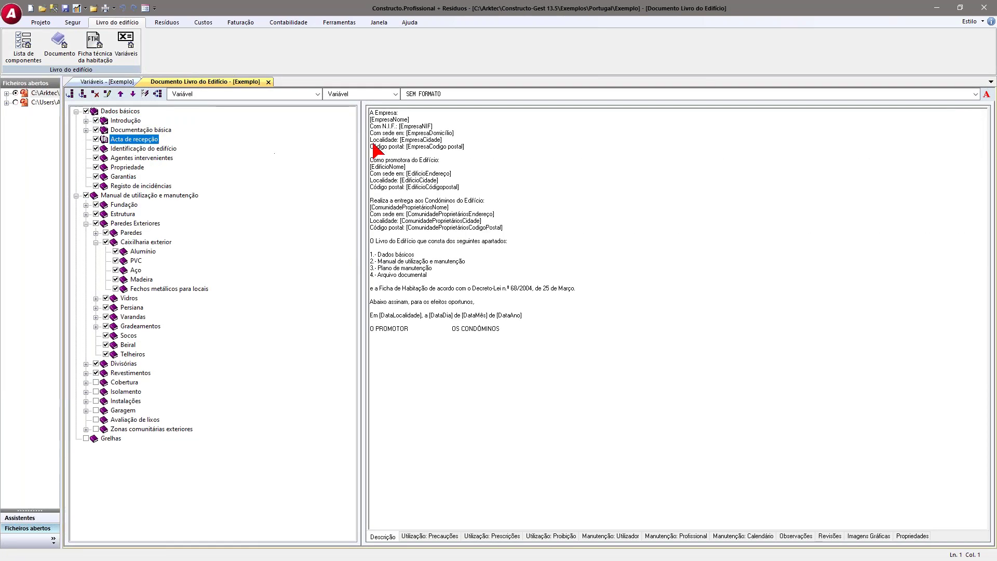
- Examine the company name, N.I.F. and address variable placeholders in the Acta de recepção text, and close the document
left_click_drag(410, 119, 372, 119)
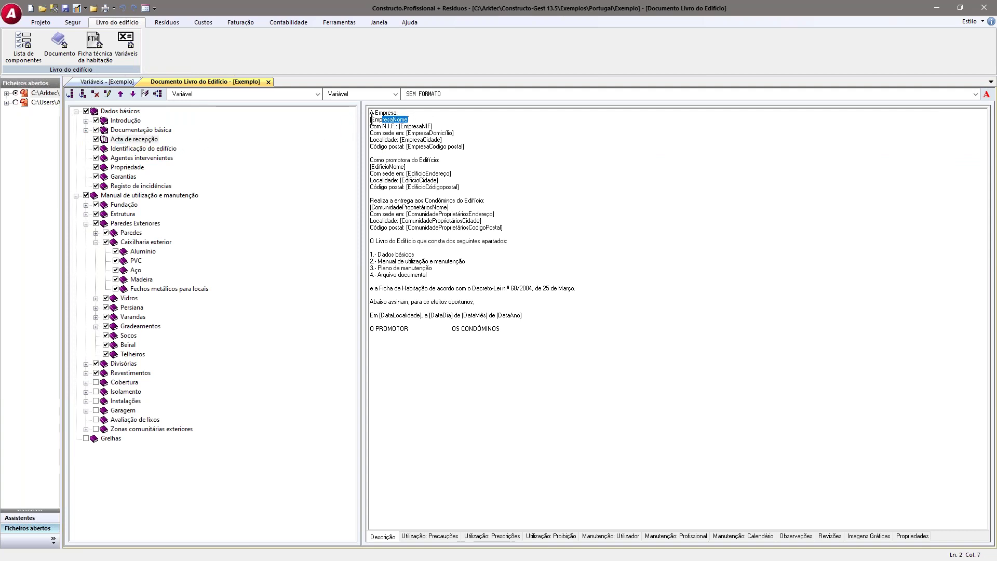
left_click(410, 119)
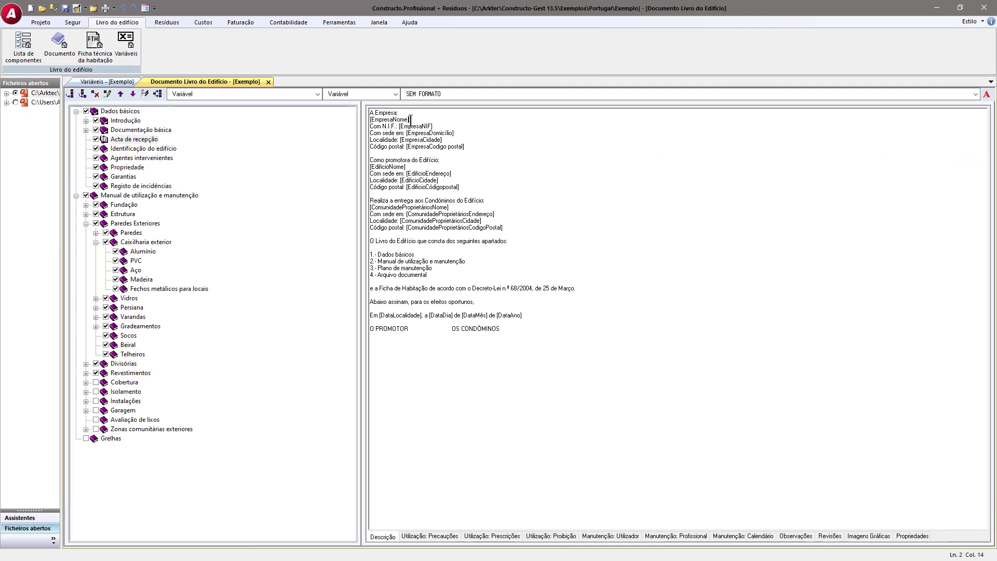
scroll(410, 120, "up", 2, "ctrl")
left_click_drag(440, 125, 342, 127)
left_click(441, 126)
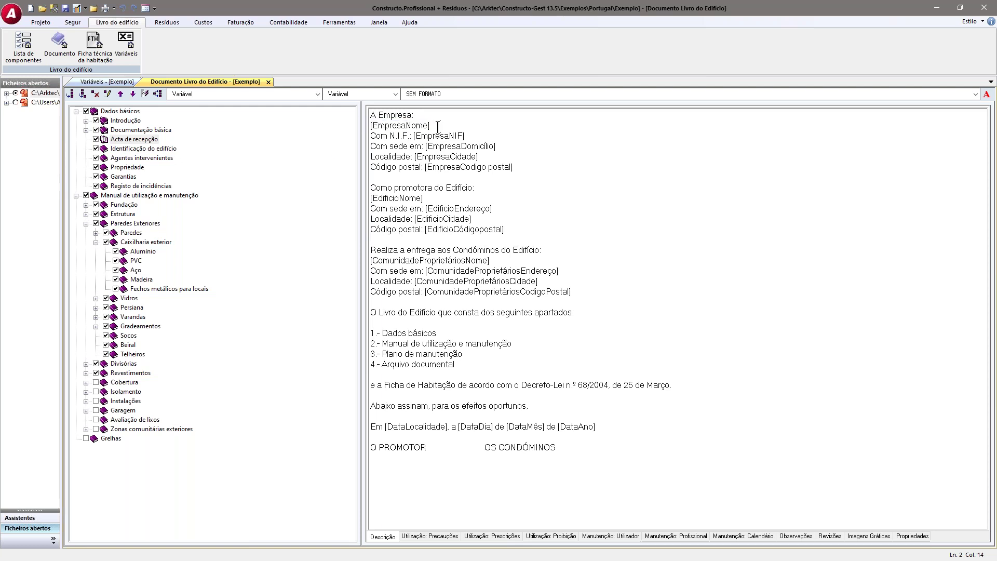
left_click_drag(438, 126, 351, 128)
left_click_drag(479, 135, 411, 138)
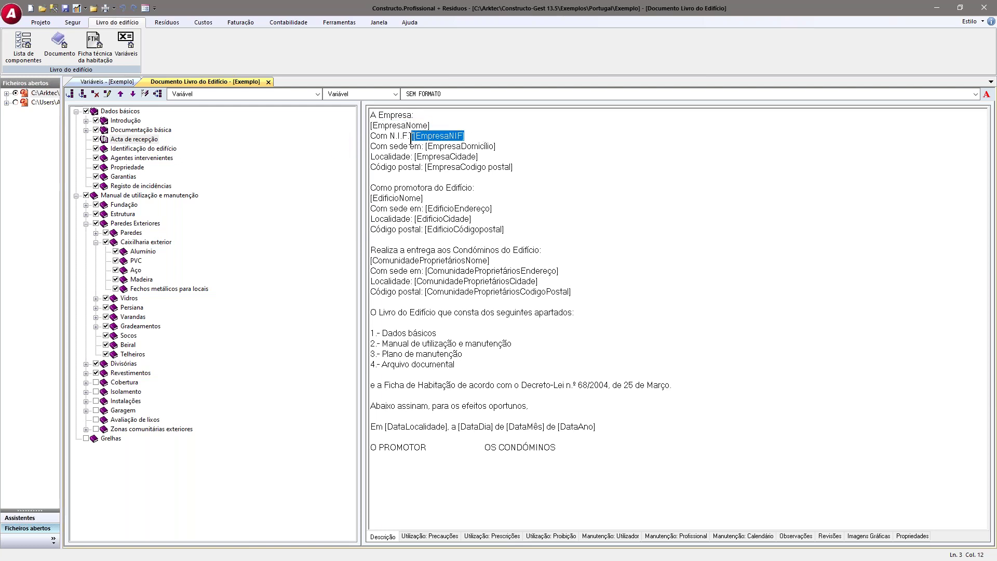
left_click(471, 146)
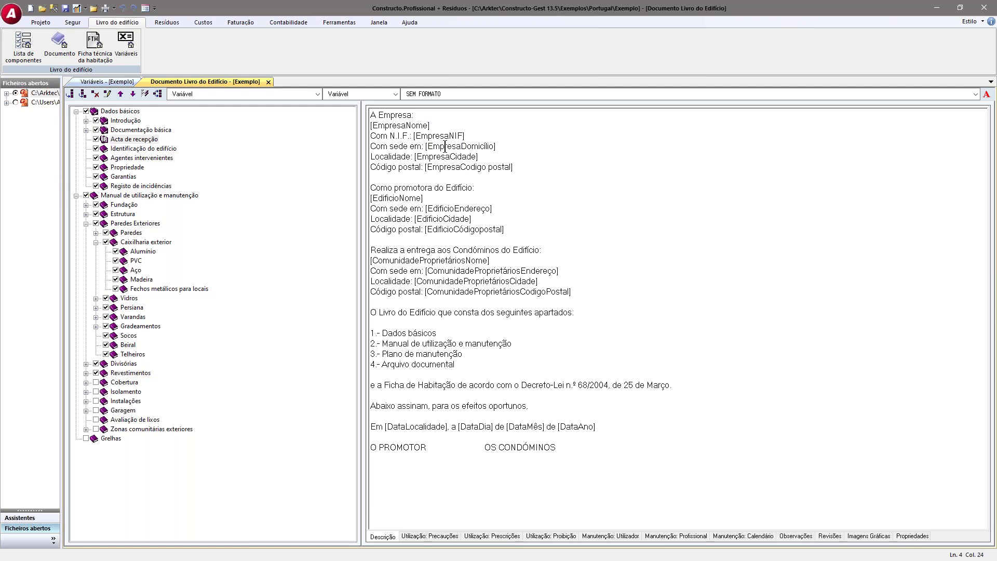
left_click_drag(372, 136, 405, 136)
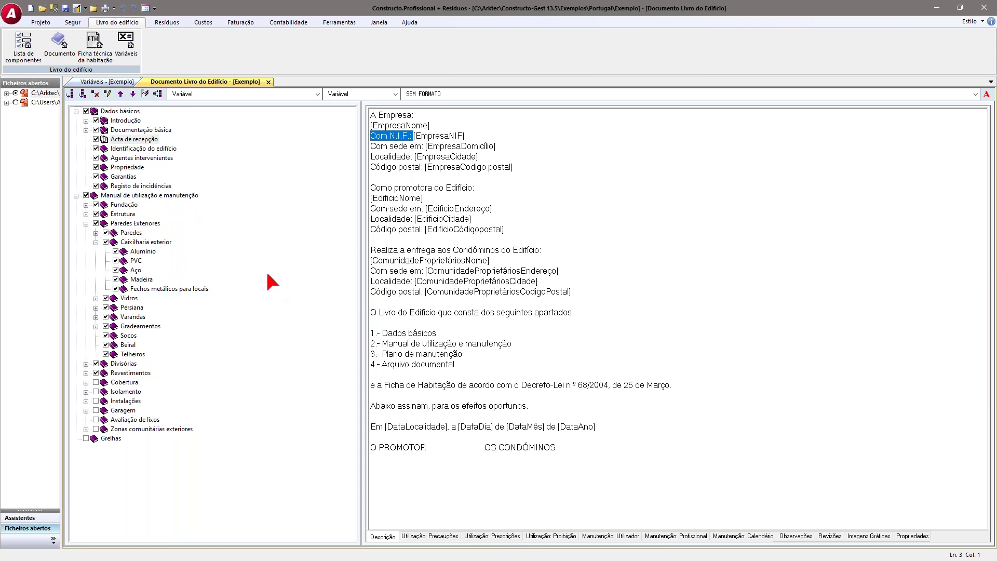
left_click(268, 82)
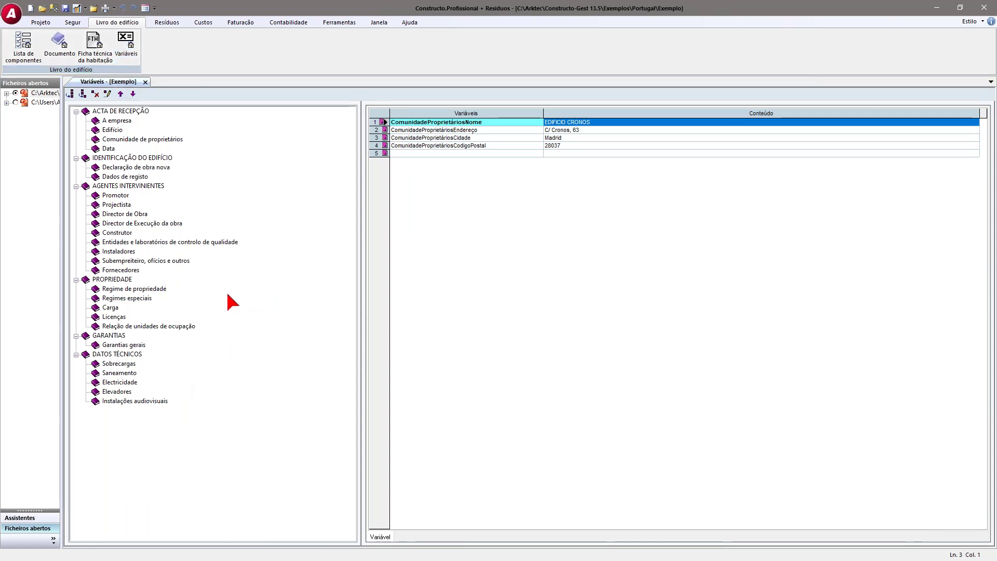
- View the Construtor variables under Agentes intervinientes and close the variables window
left_click(114, 234)
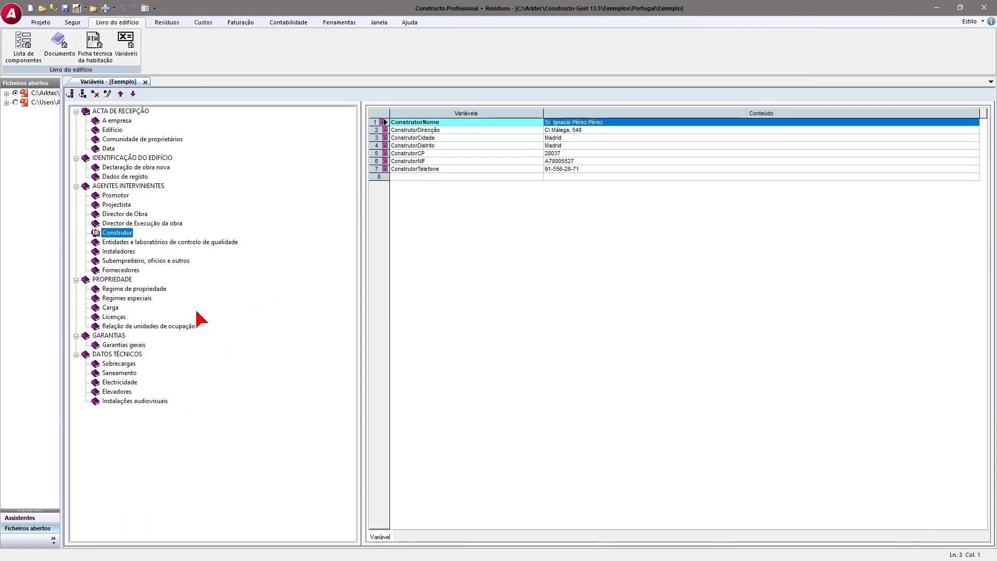
left_click(145, 83)
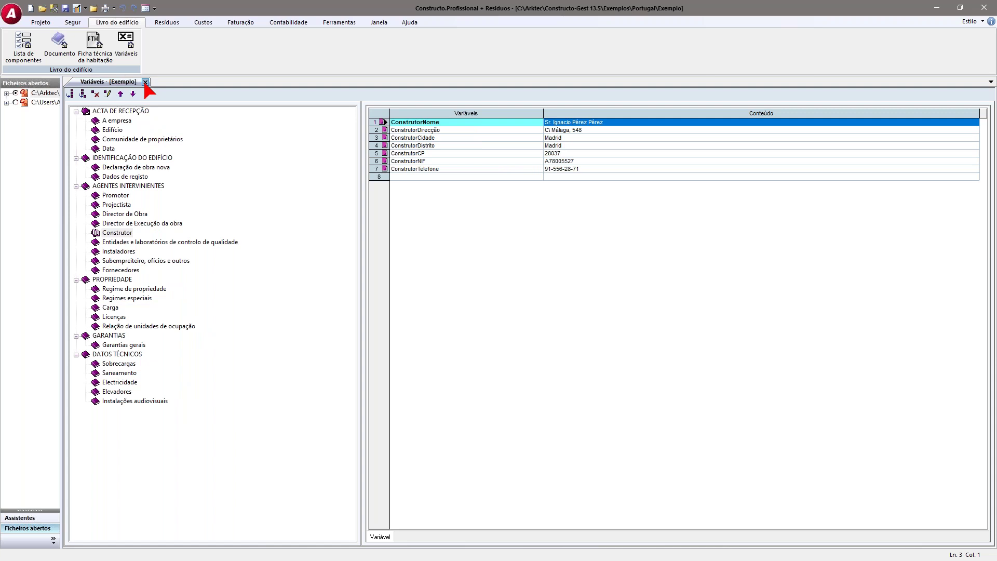
left_click(145, 83)
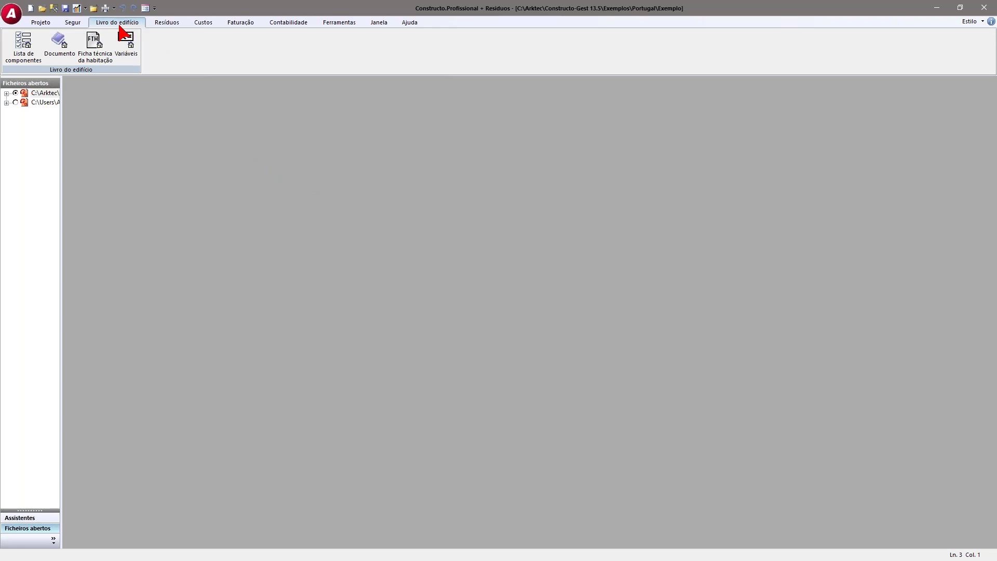
left_click(128, 59)
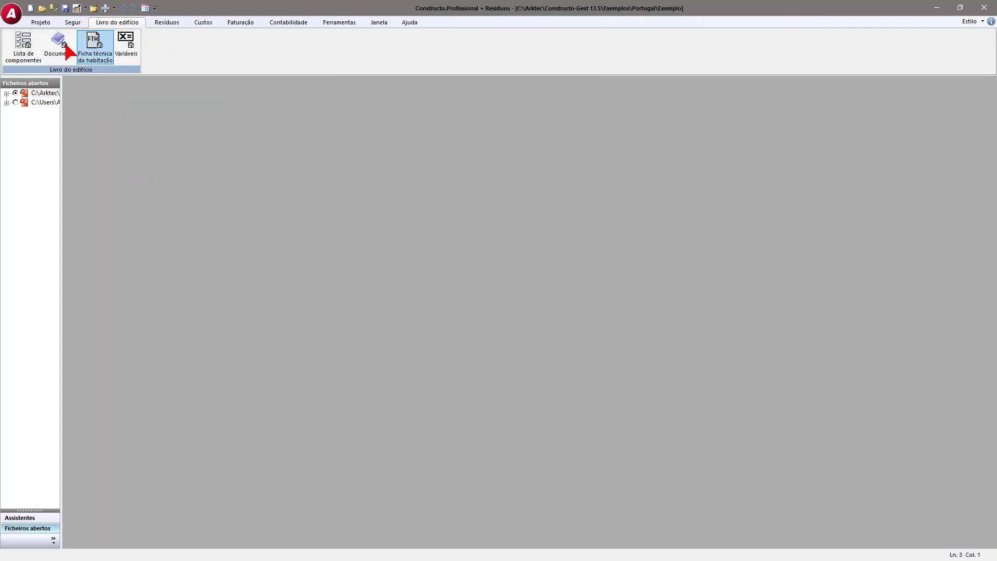
- Open the Segurança e Saúde task list of the Exemplo budget
left_click(73, 22)
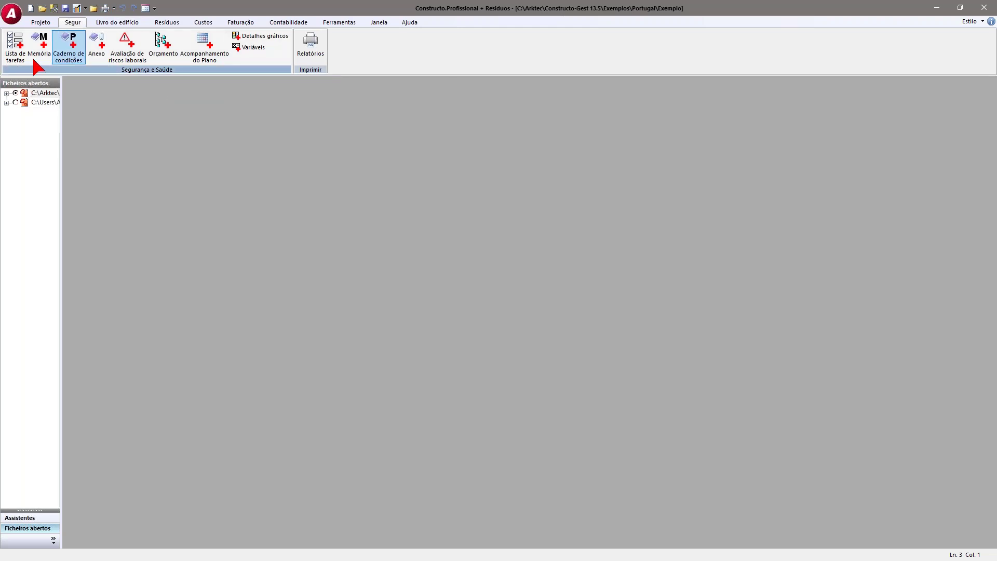
left_click(16, 45)
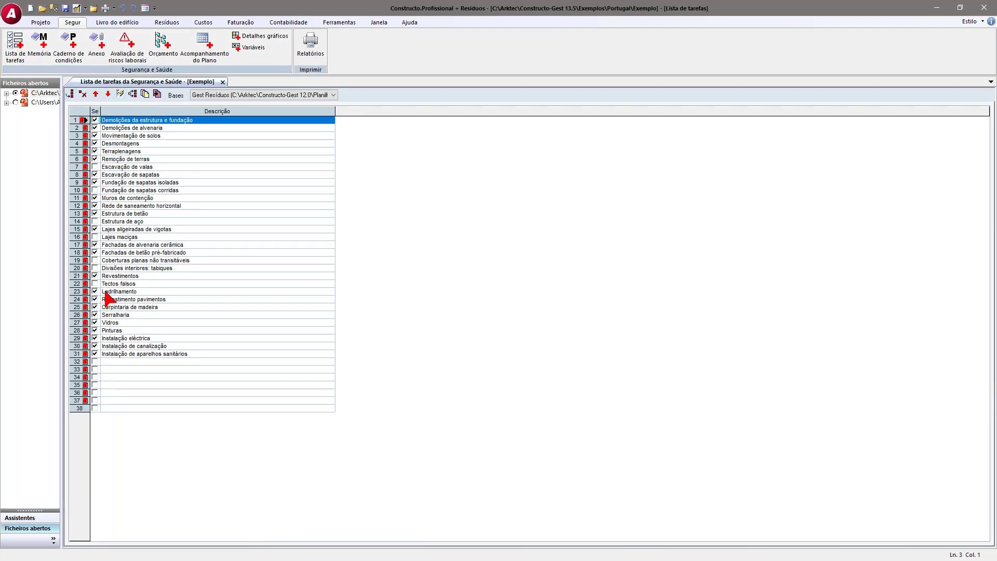
- Open the Segurança e Saúde Memória, widen its chapter tree and expand the Riscos na obra chapter
left_click(41, 37)
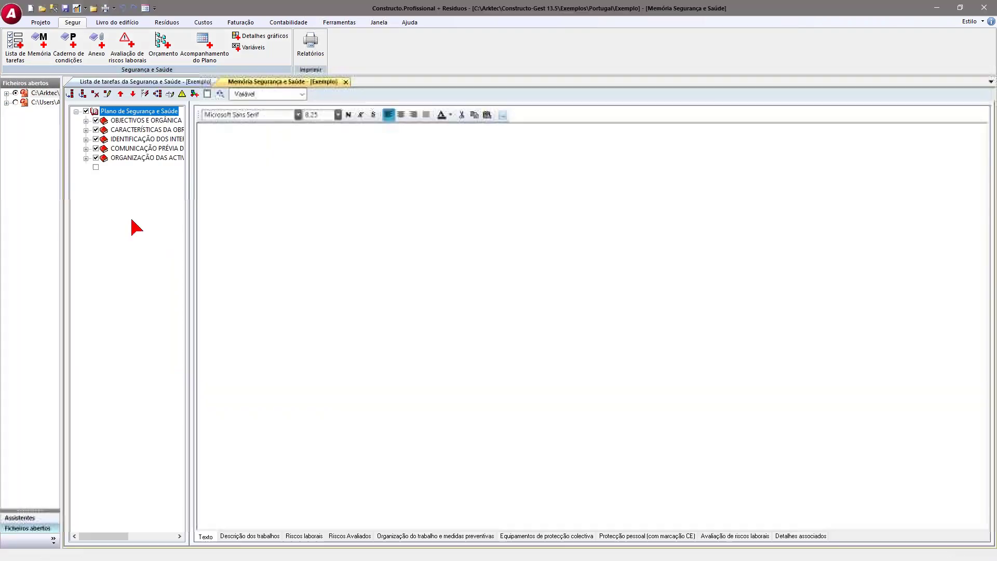
left_click_drag(191, 184, 268, 193)
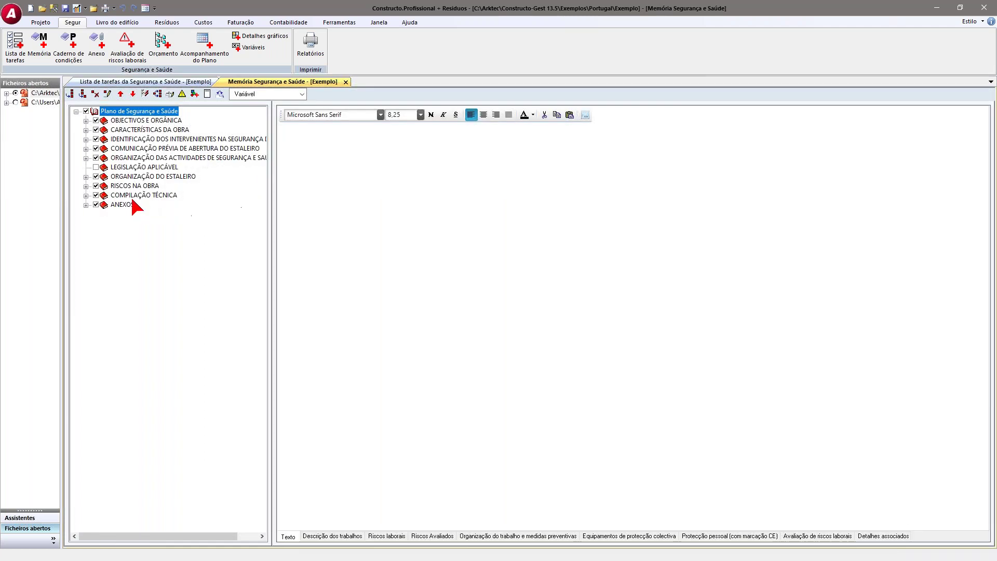
left_click(86, 185)
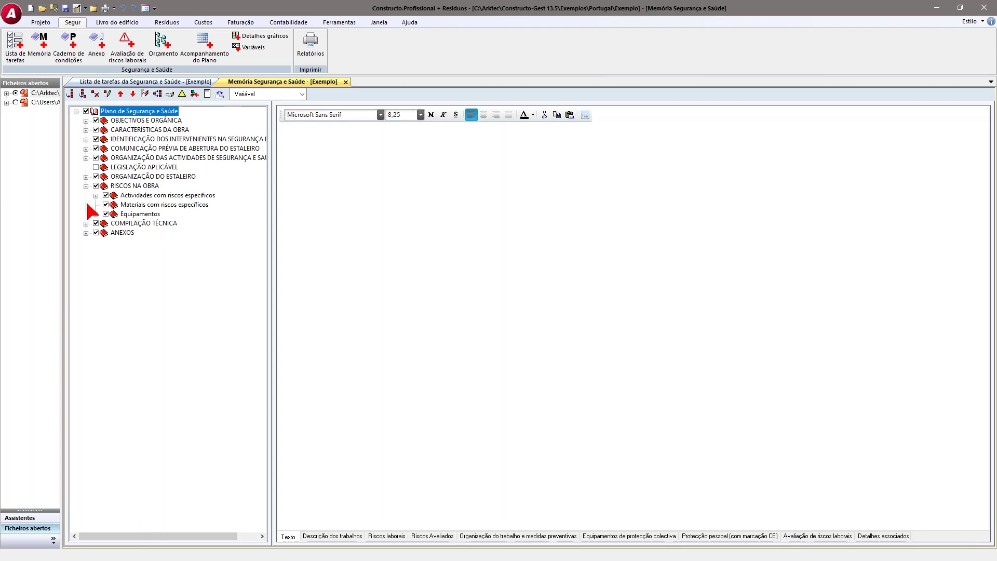
- Read the Movimentação de terras text under Actividades com riscos específicos, and close the Memória and the task list
left_click(95, 196)
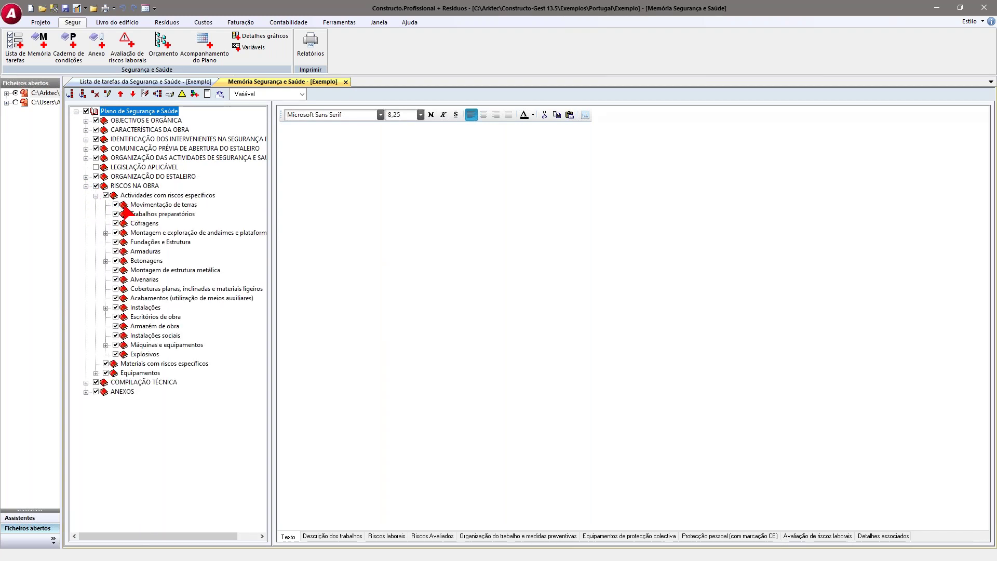
left_click(119, 206)
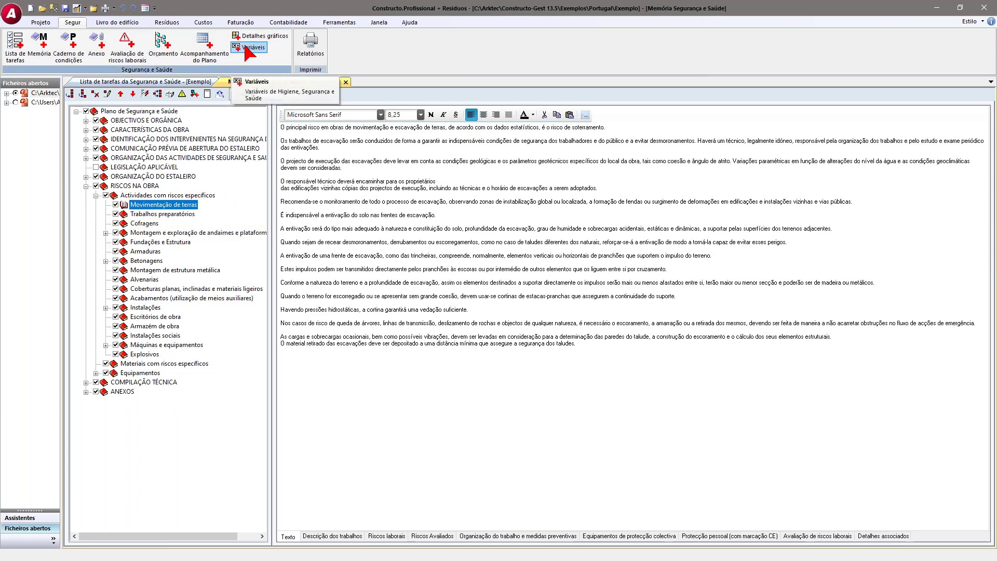
left_click(346, 81)
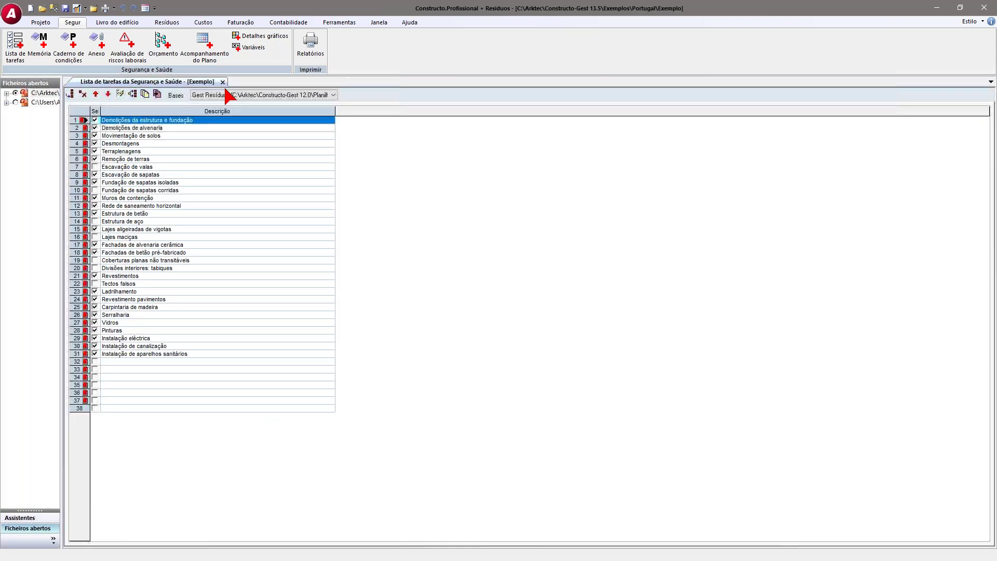
left_click(222, 81)
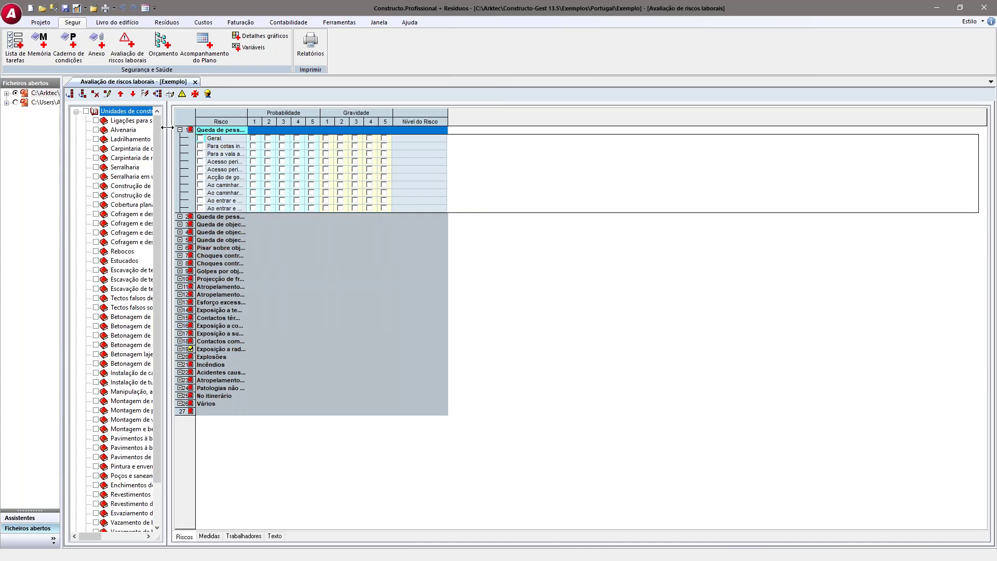
- For Alvenaria, rate the Geral risk under Queda de pessoas de diferentes níveis with probability 3 and gravity 4, and close the risk assessment
left_click_drag(164, 128, 327, 147)
left_click(124, 130)
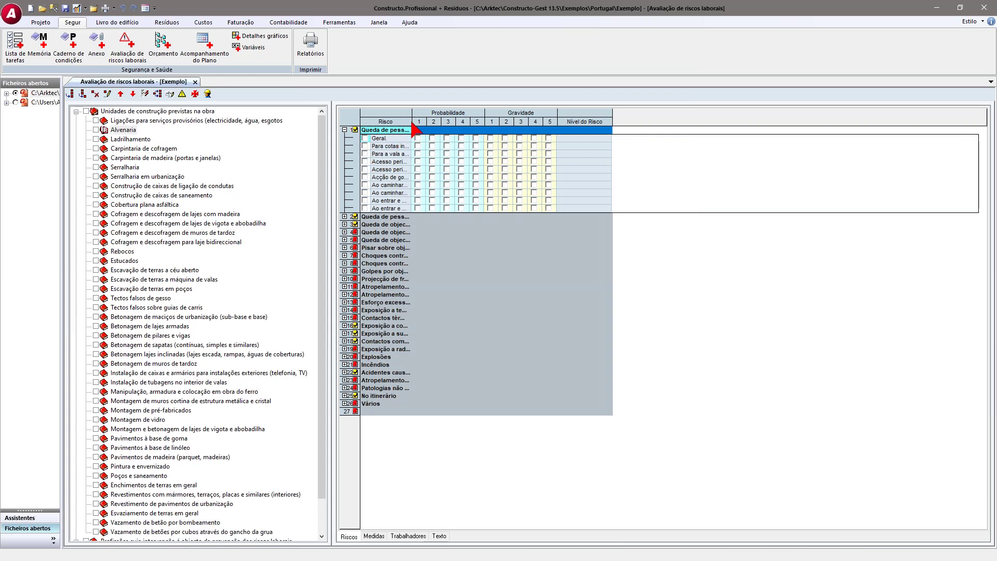
left_click_drag(413, 122, 569, 121)
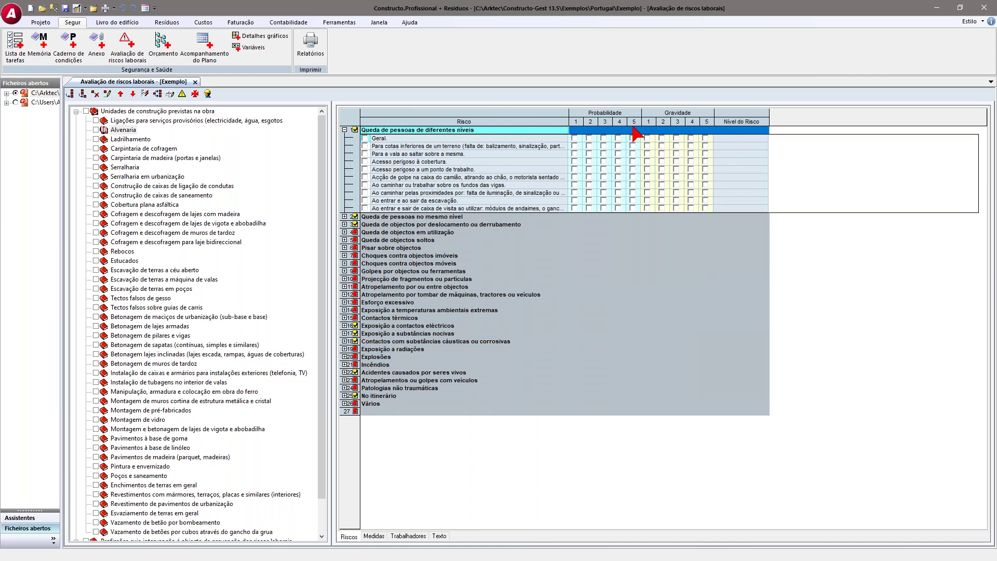
left_click(604, 138)
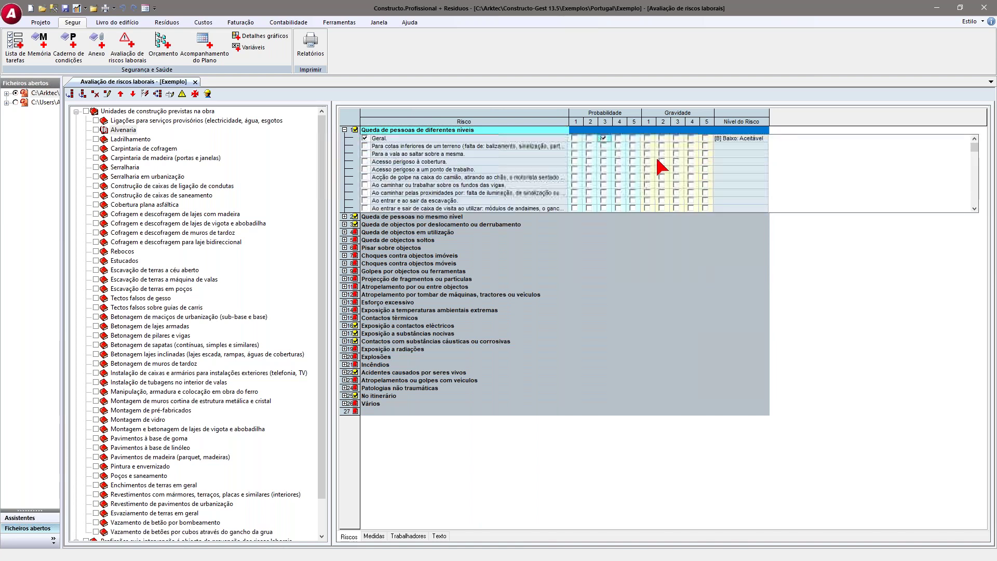
left_click(691, 138)
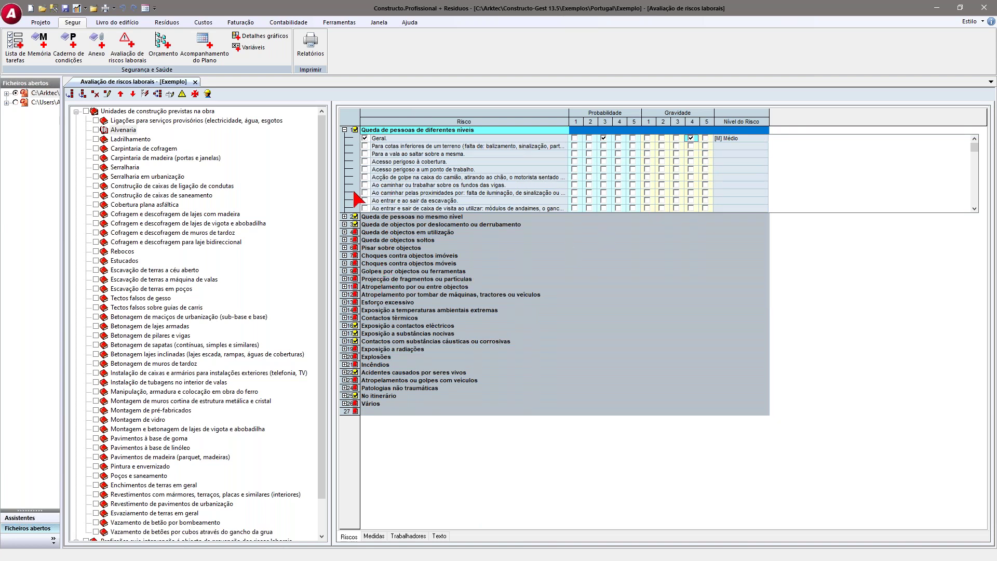
left_click(195, 81)
- Request the Segurança e Saúde reports and switch to the Arktec assistant window that is keeping the program busy
left_click(165, 55)
left_click(195, 44)
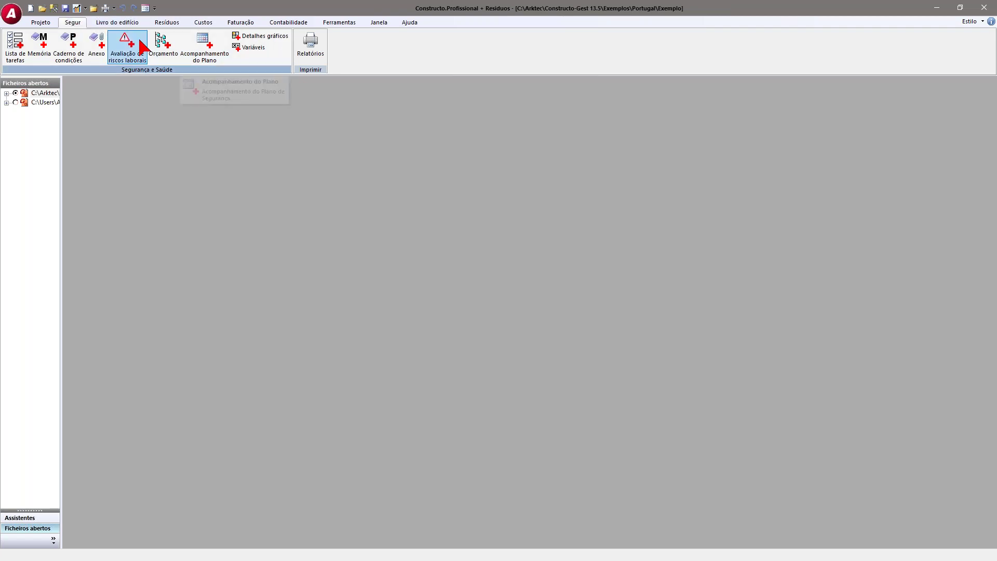
left_click(309, 51)
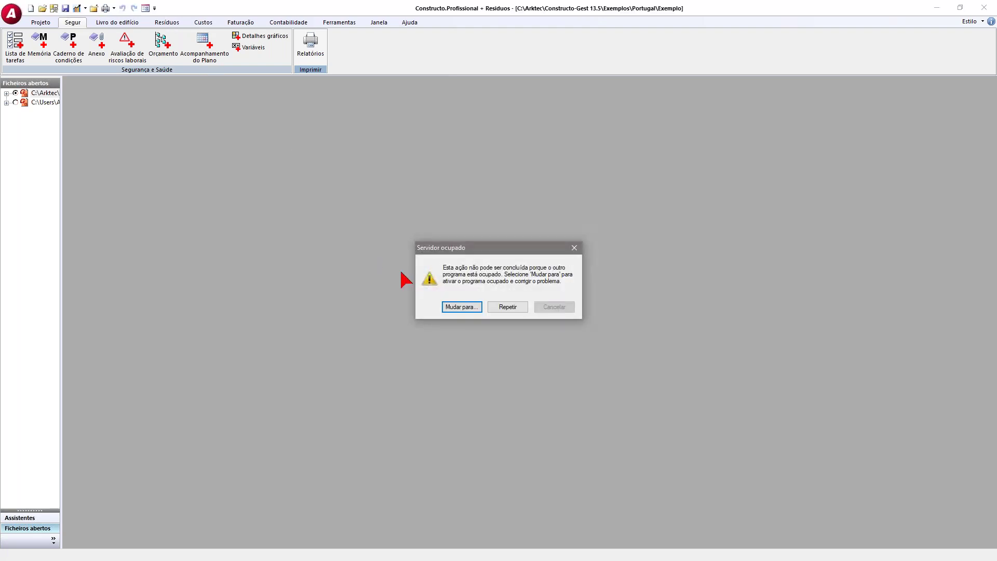
key("Return")
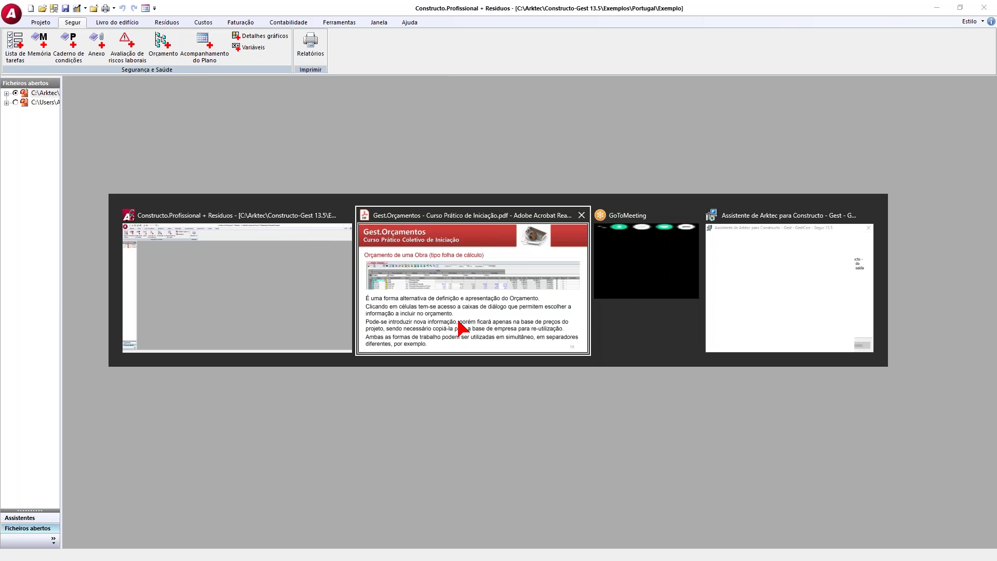
key("Right")
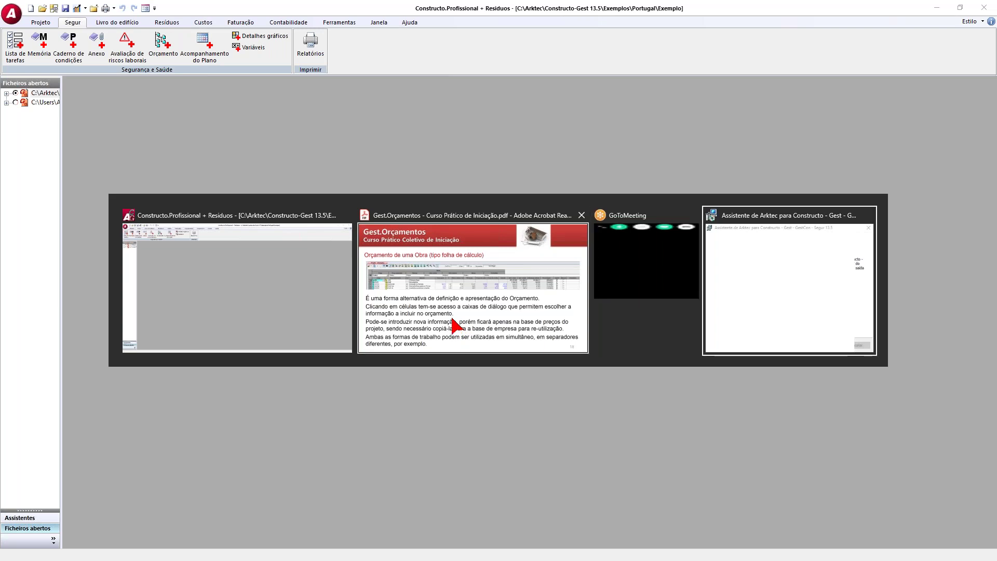
key("Return")
key("Return")
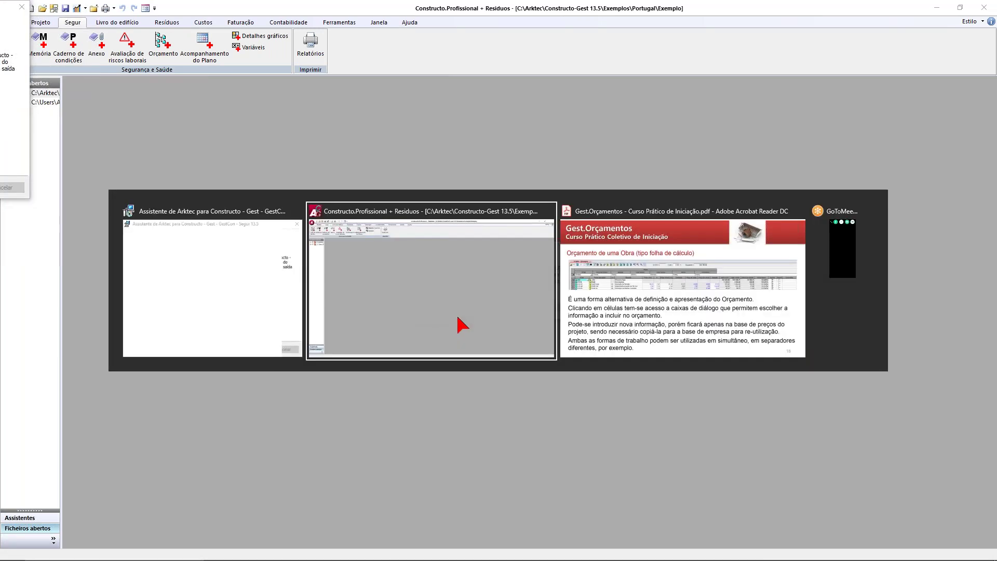
key("Return")
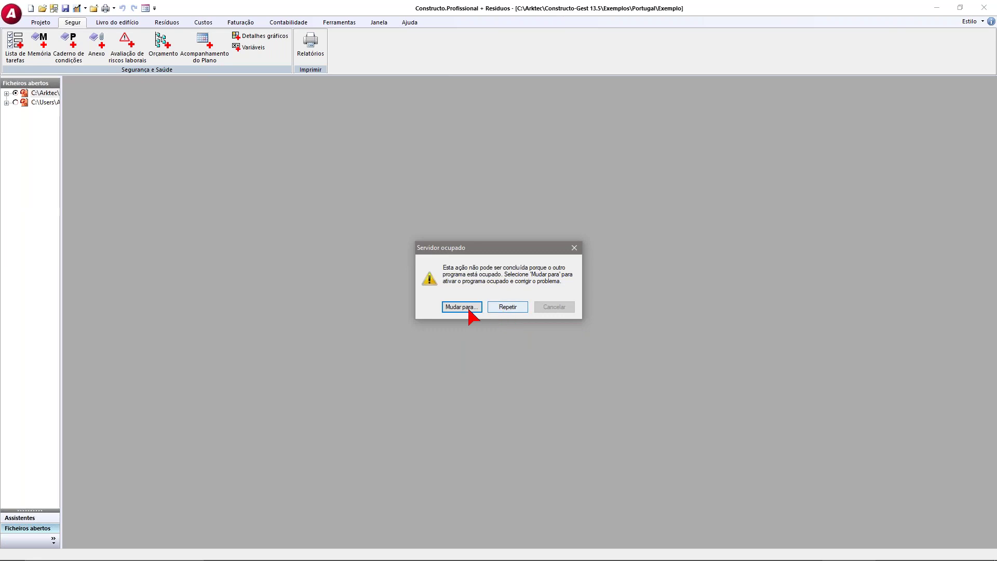
- Retry the blocked report request until the Segurança e Saúde forms open
left_click(501, 306)
key("super")
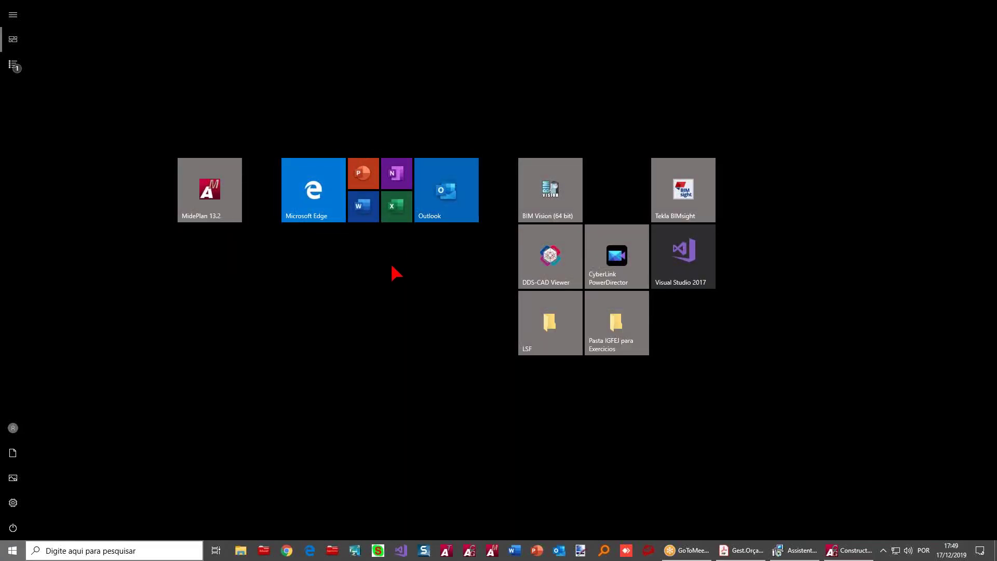
key("super")
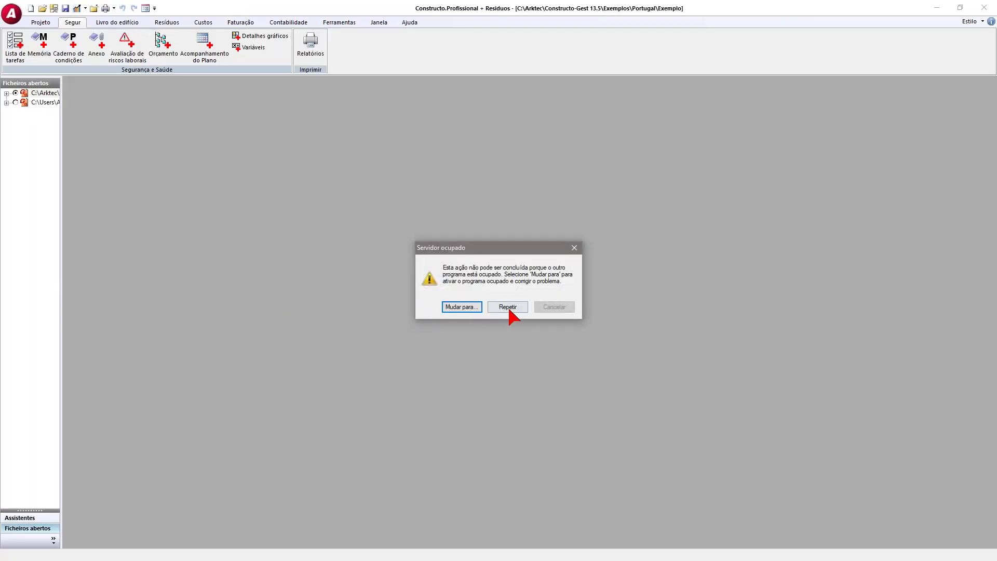
left_click(502, 307)
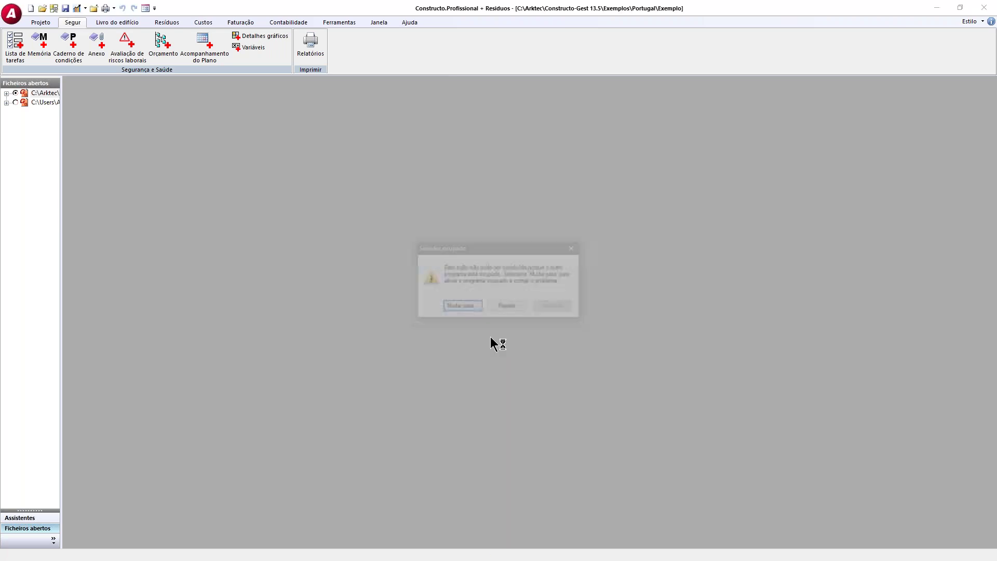
left_click(507, 307)
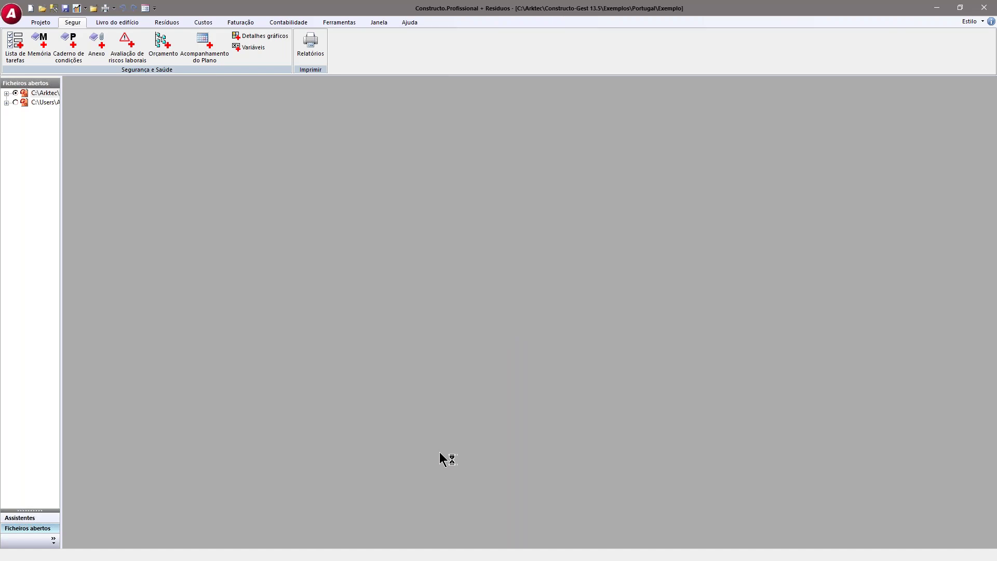
key("super")
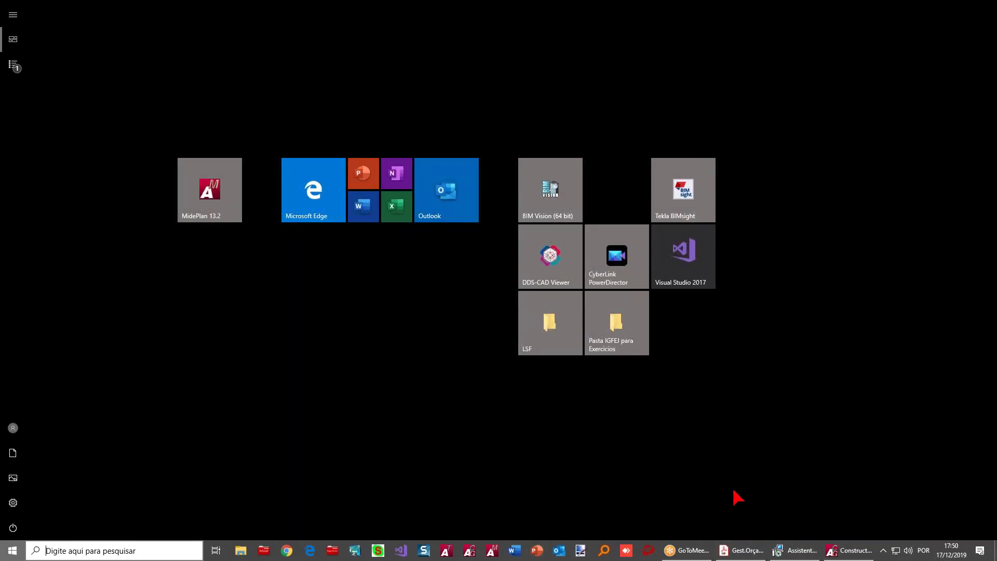
key("Escape")
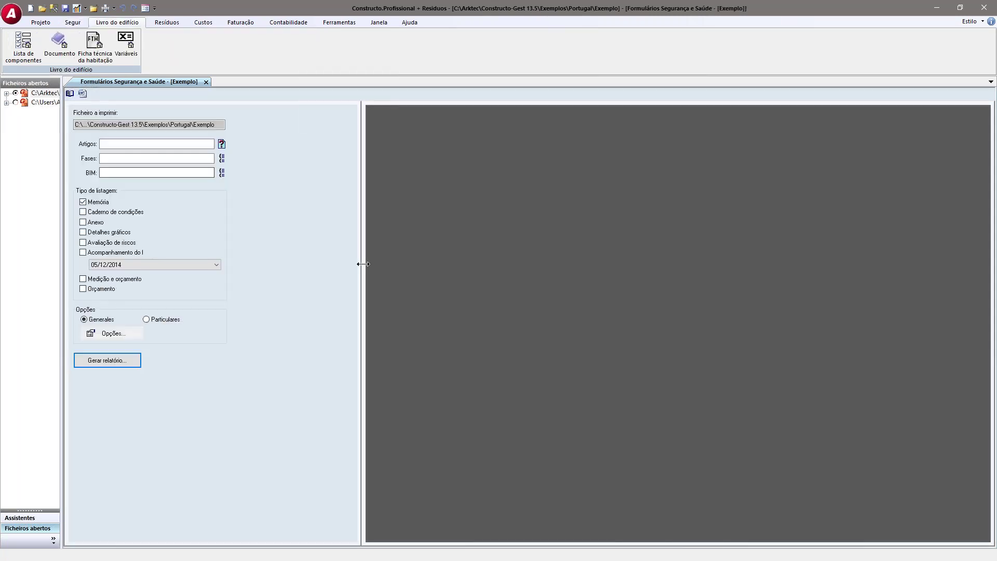
- Enlarge the report preview area for the Memória listing and close the Segurança e Saúde forms
left_click_drag(335, 262, 254, 259)
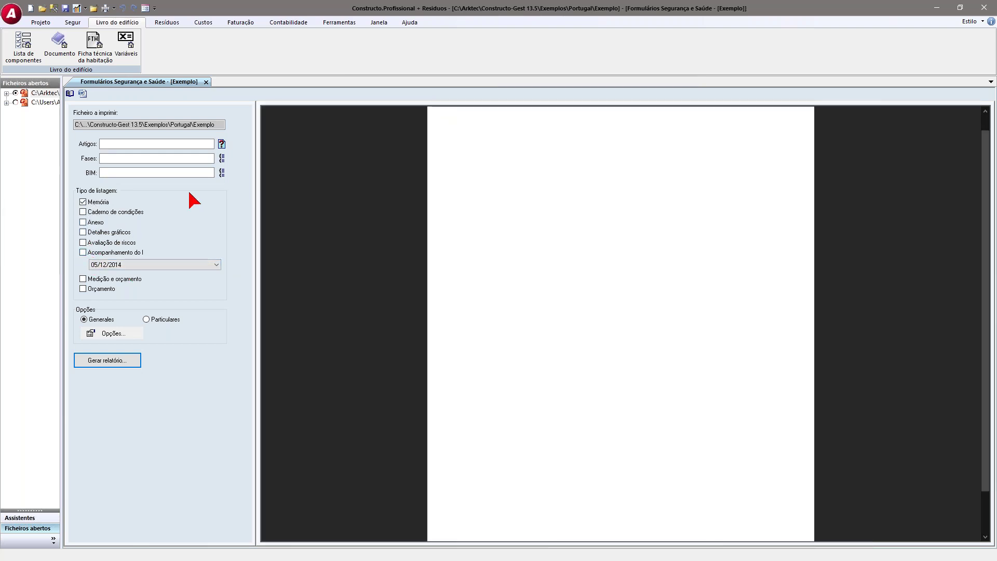
left_click(206, 82)
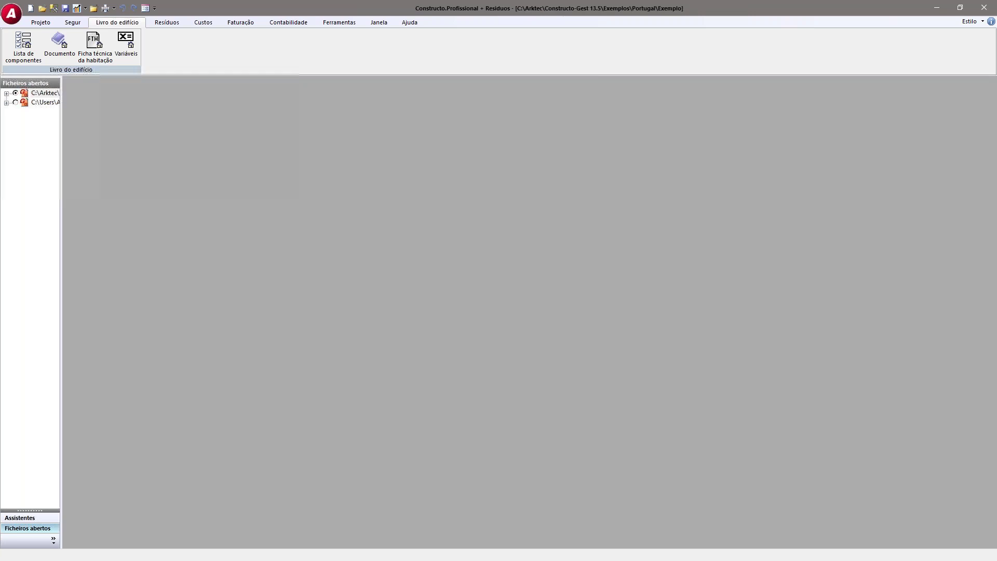
- Review the project's waste types, the waste estimate coefficients and the waste management table
left_click(175, 23)
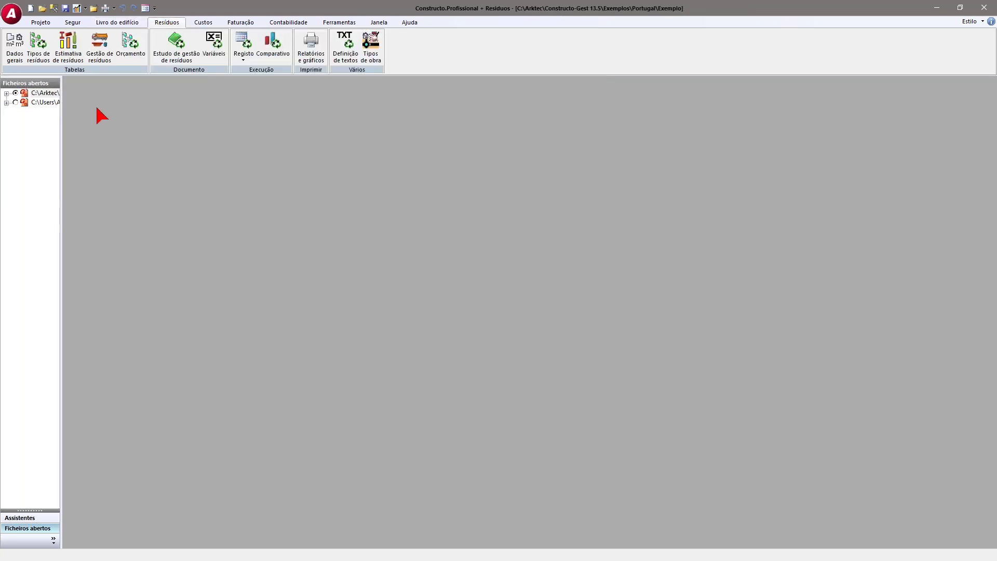
left_click(44, 55)
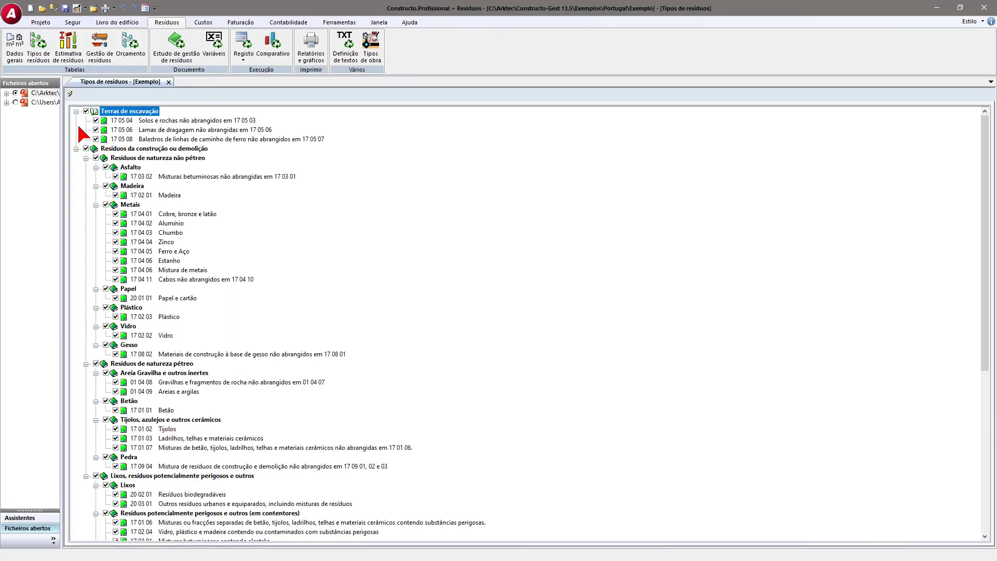
left_click(73, 56)
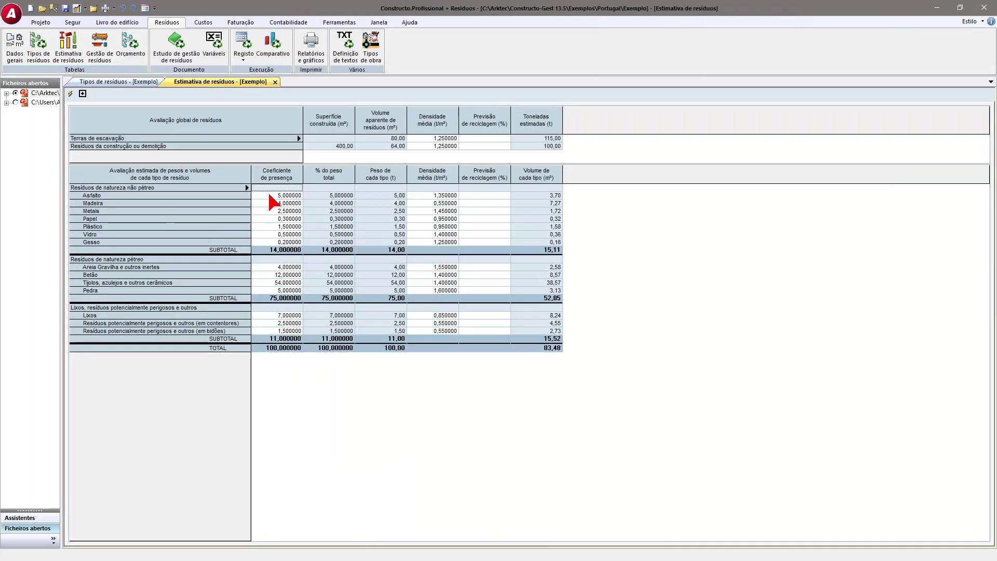
left_click_drag(281, 195, 272, 251)
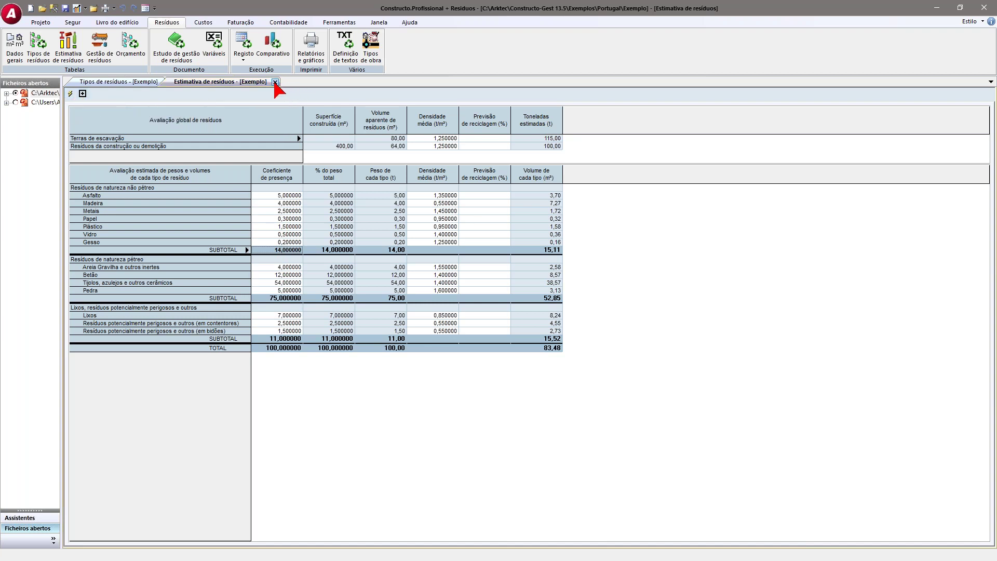
left_click(99, 46)
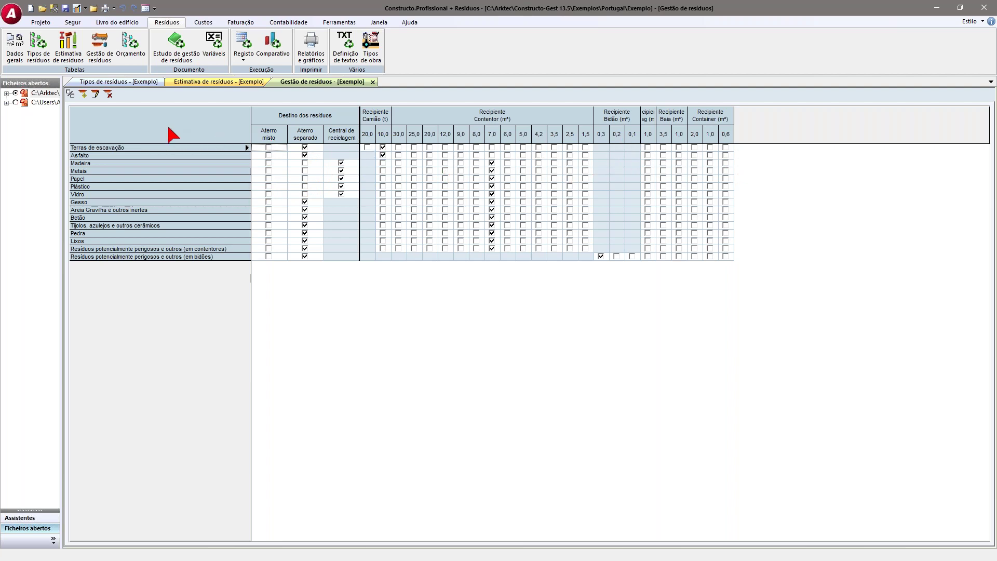
- In the waste budget's Taxas chapter, set the unit price of CTEVF, the separated excavation soil fee, to 5
left_click(128, 52)
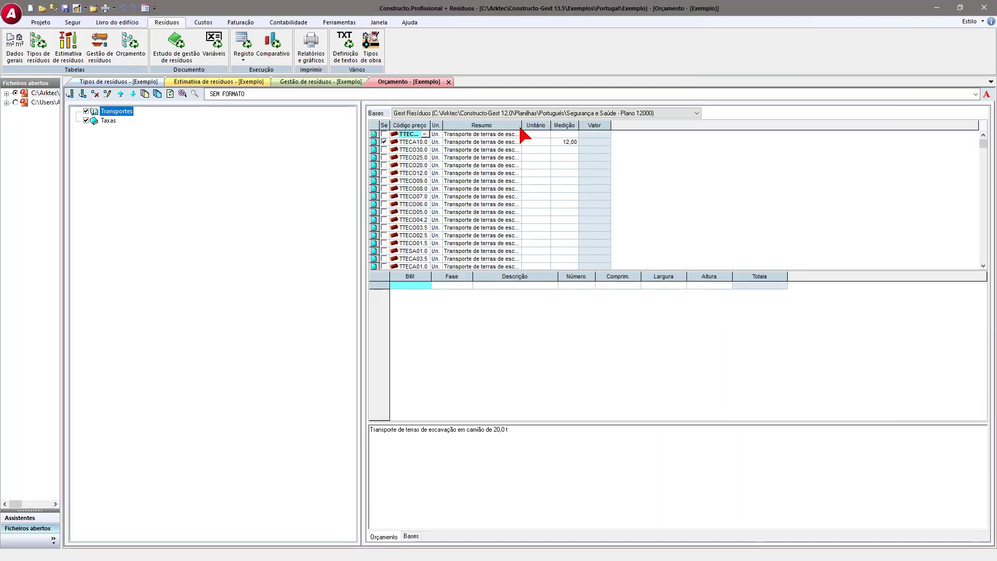
left_click_drag(522, 135, 664, 155)
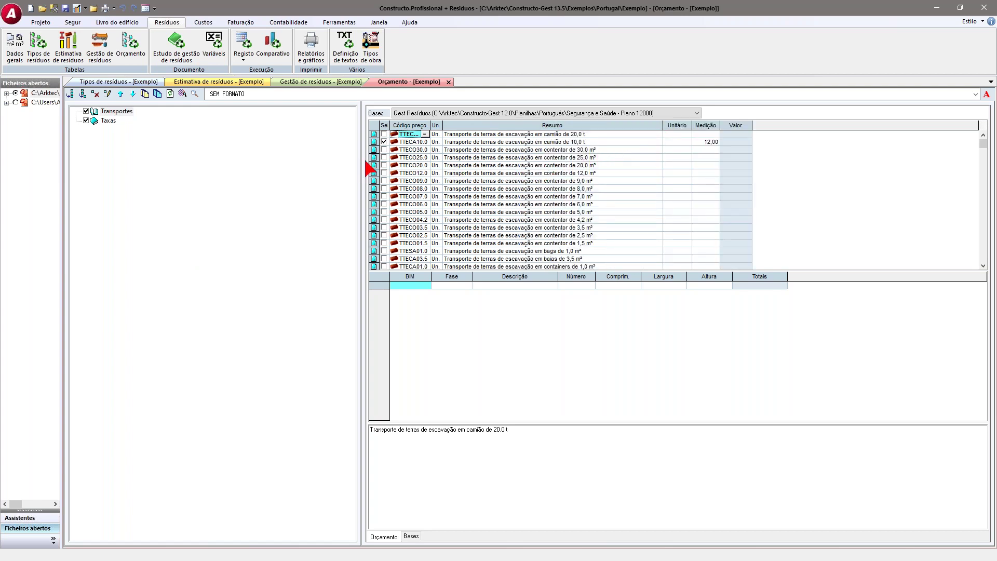
left_click(102, 121)
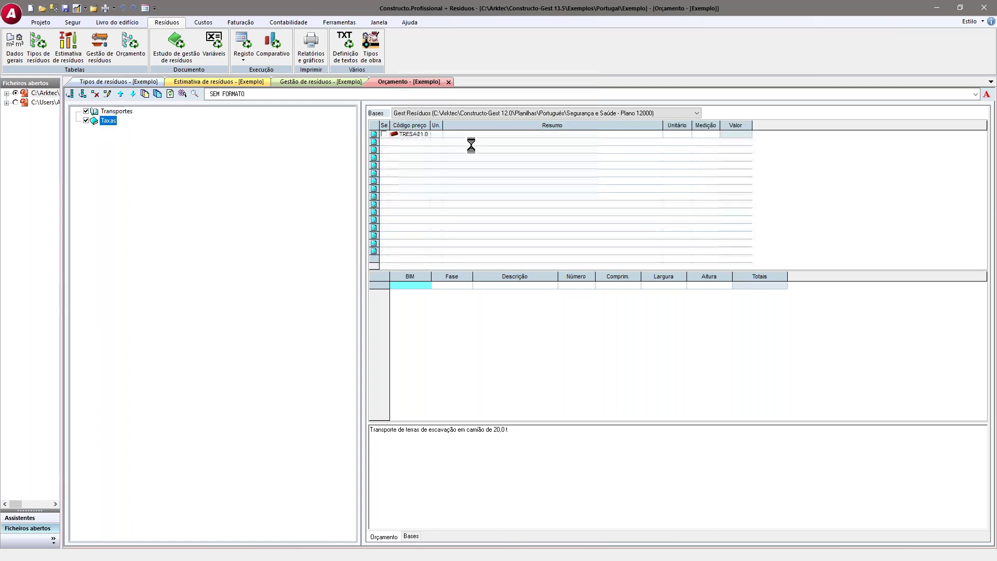
left_click(628, 141)
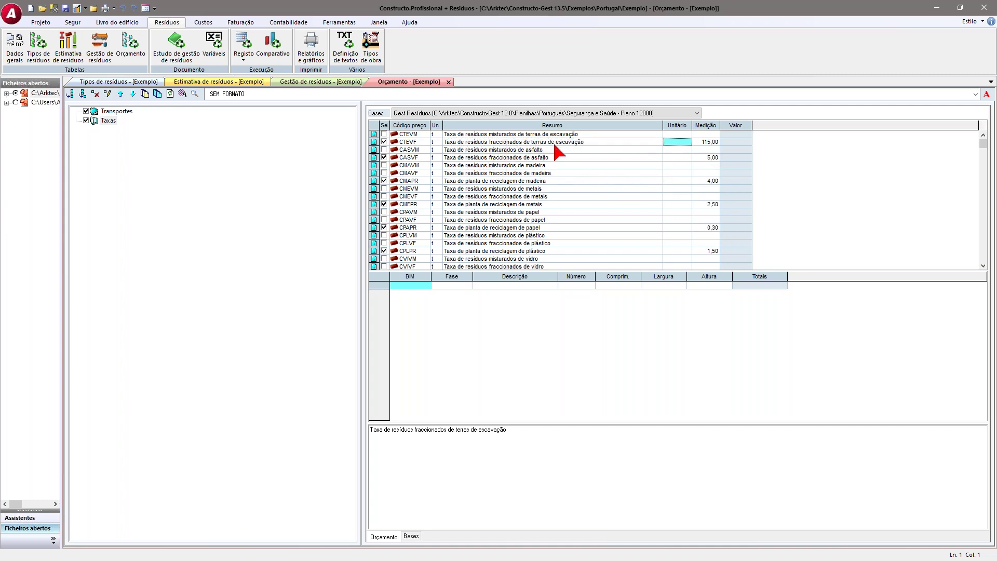
type("5")
key("Return")
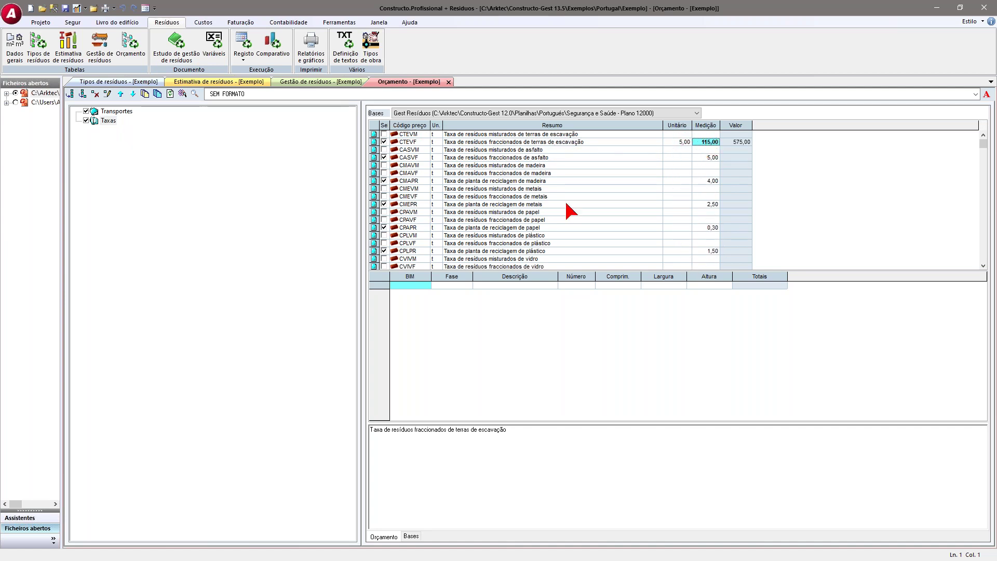
- In the Transportes chapter, set the unit price of the 10,0 t truck soil transport to 25 and close the waste budget
left_click(98, 114)
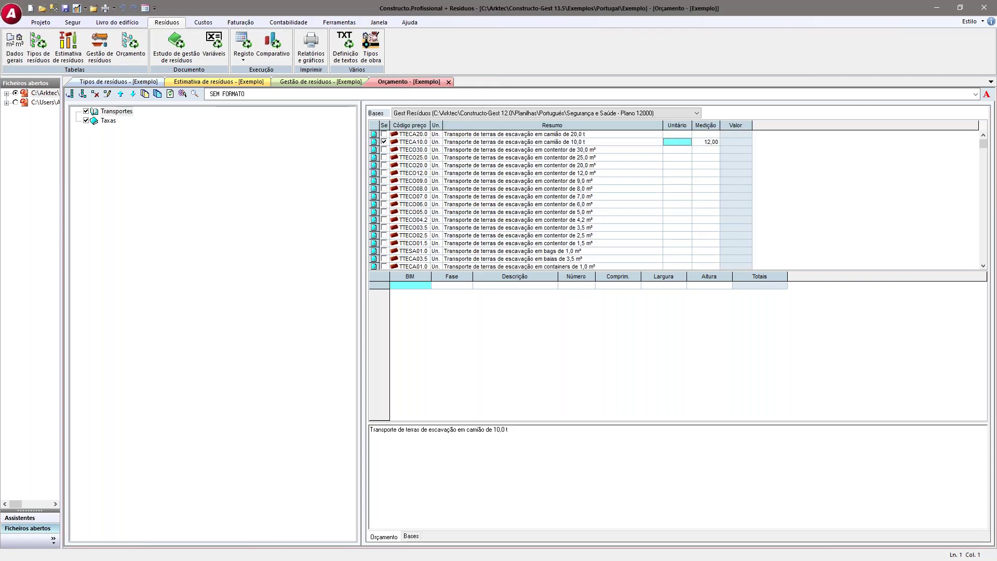
key("Return")
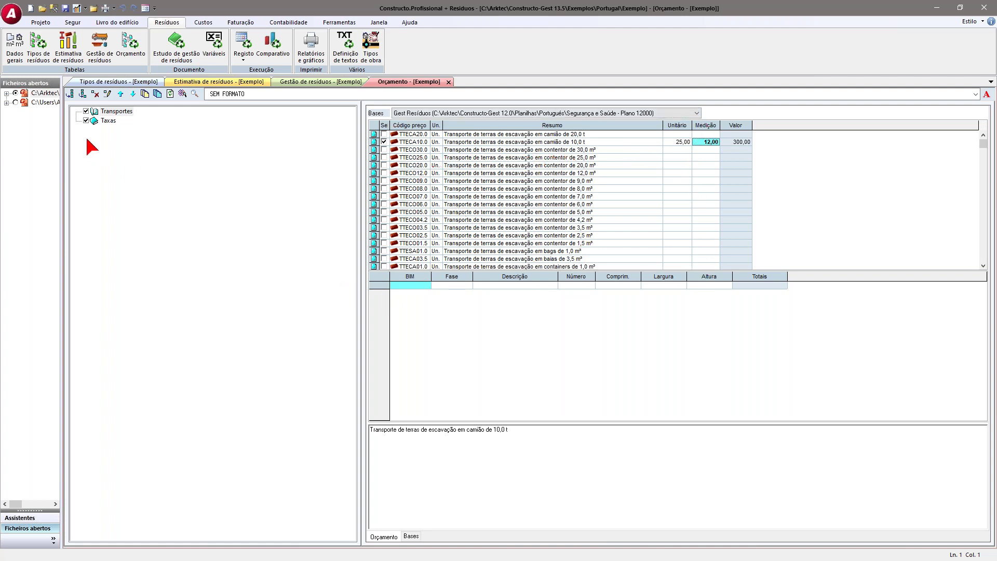
left_click(449, 83)
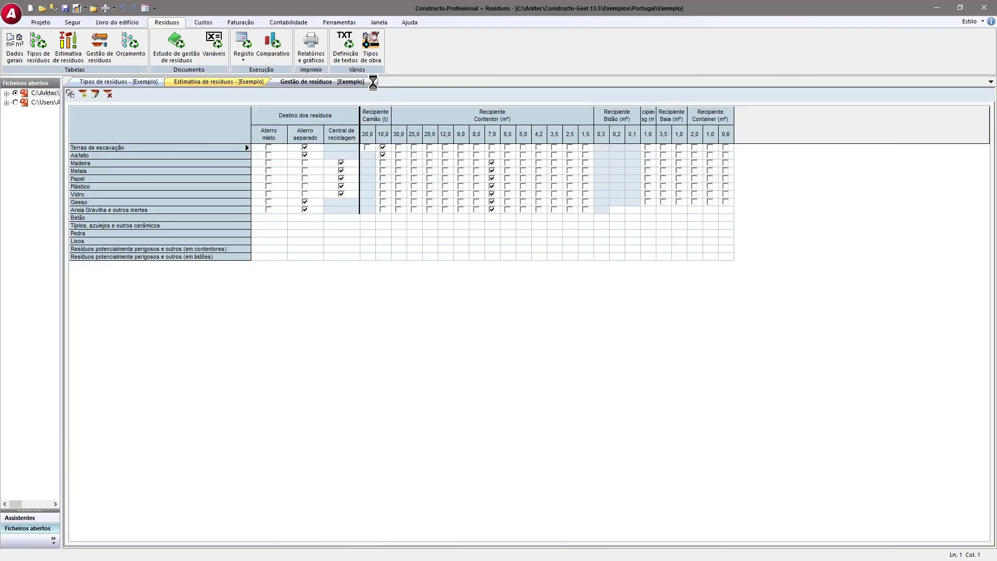
- Close the open waste management, waste estimate and waste types tables of the Exemplo project
left_click(373, 82)
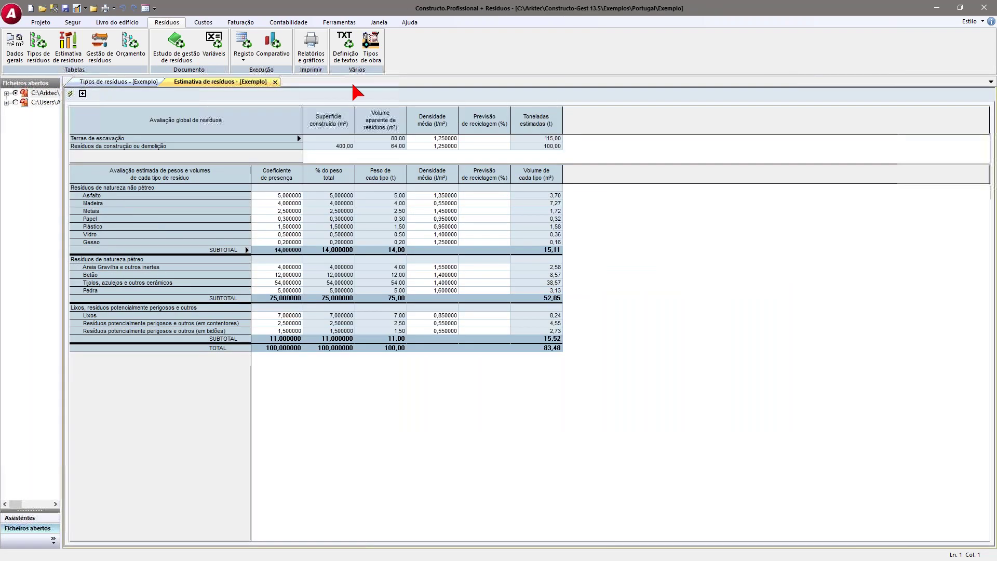
left_click(275, 82)
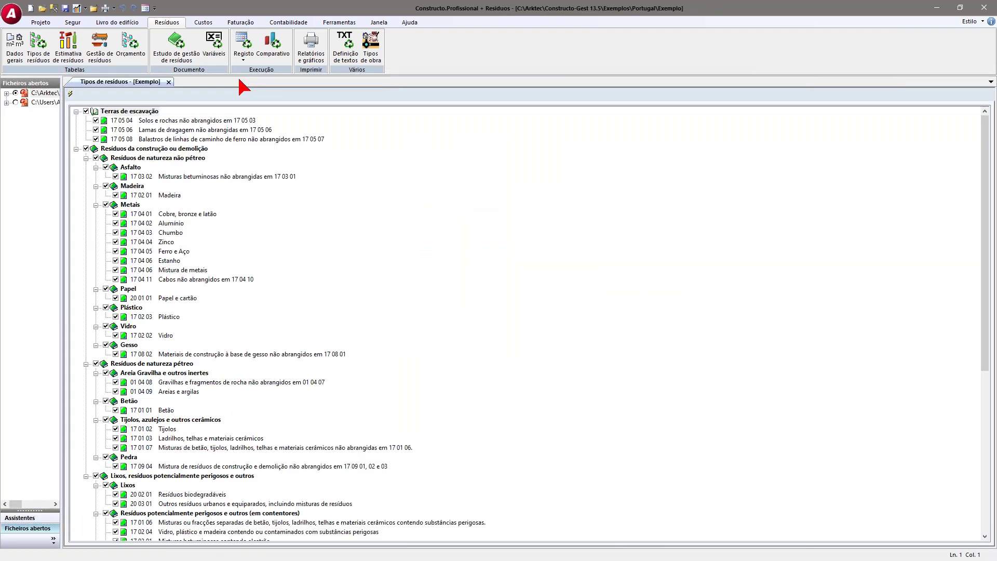
left_click(168, 82)
- Preview the waste management study report with the bookmarks collapsed and read through to its Orçamento chapter
left_click(311, 47)
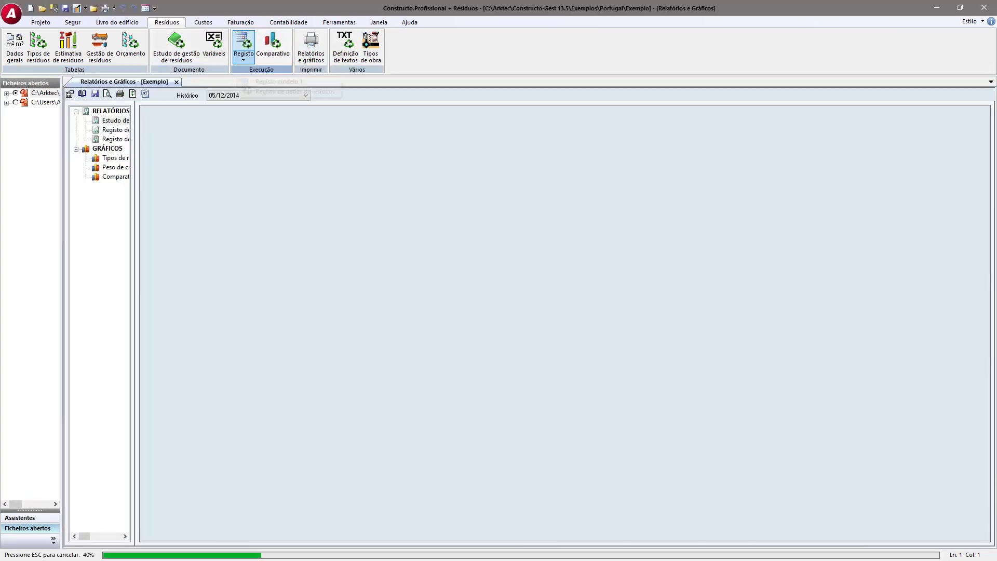
left_click(244, 49)
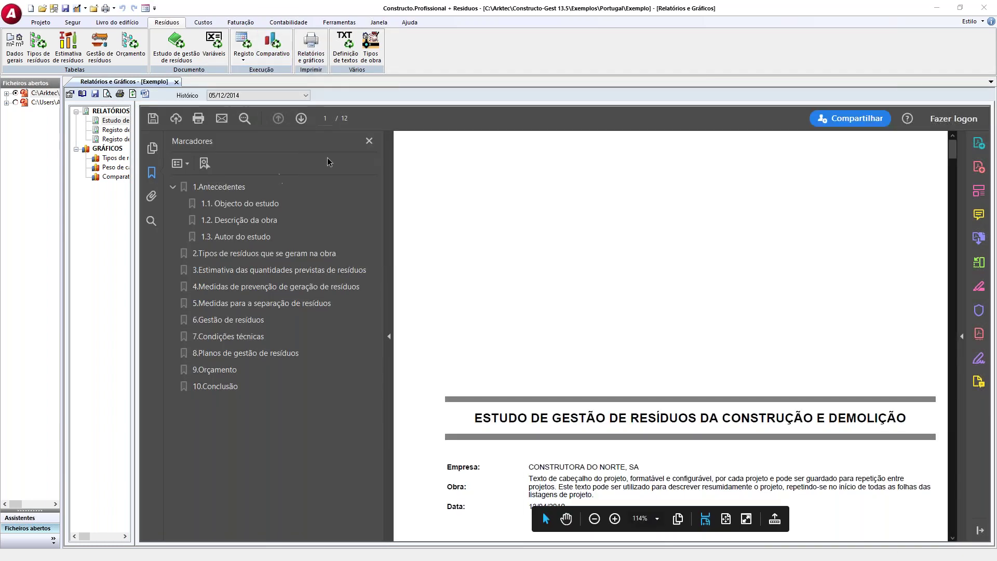
left_click(388, 223)
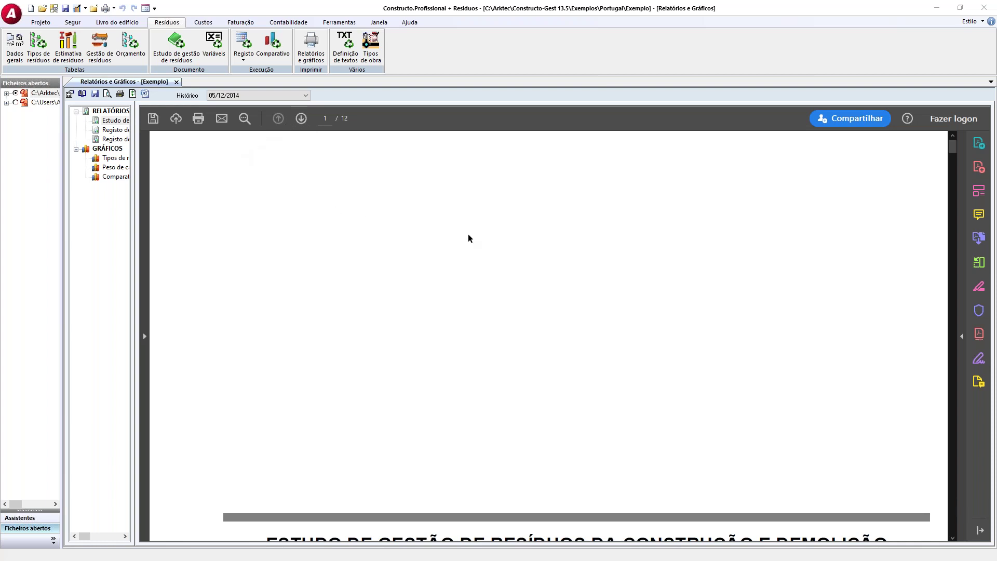
scroll(467, 238, "down", 3, "ctrl")
scroll(470, 239, "down", 15)
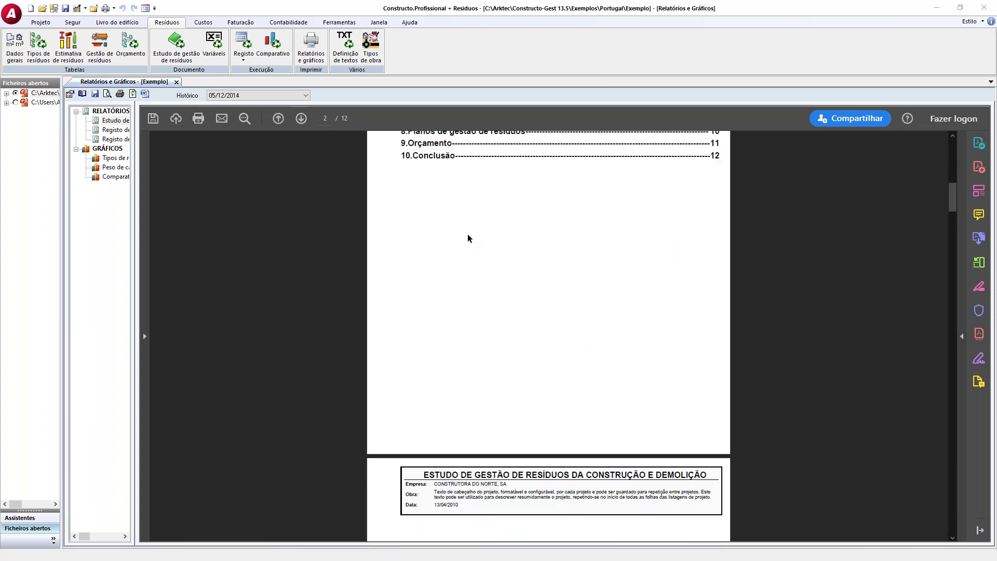
scroll(465, 233, "down", 10)
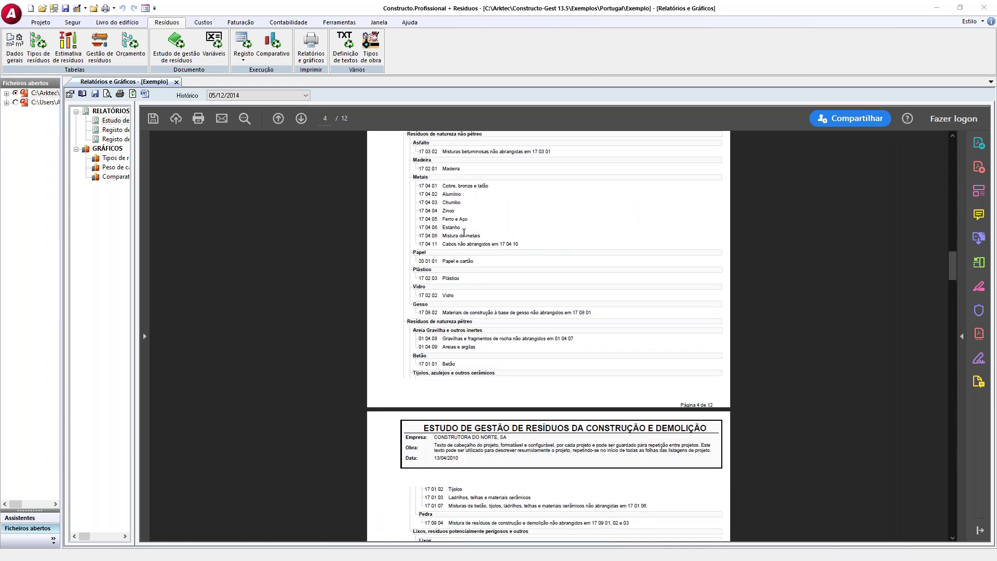
scroll(461, 233, "down", 10)
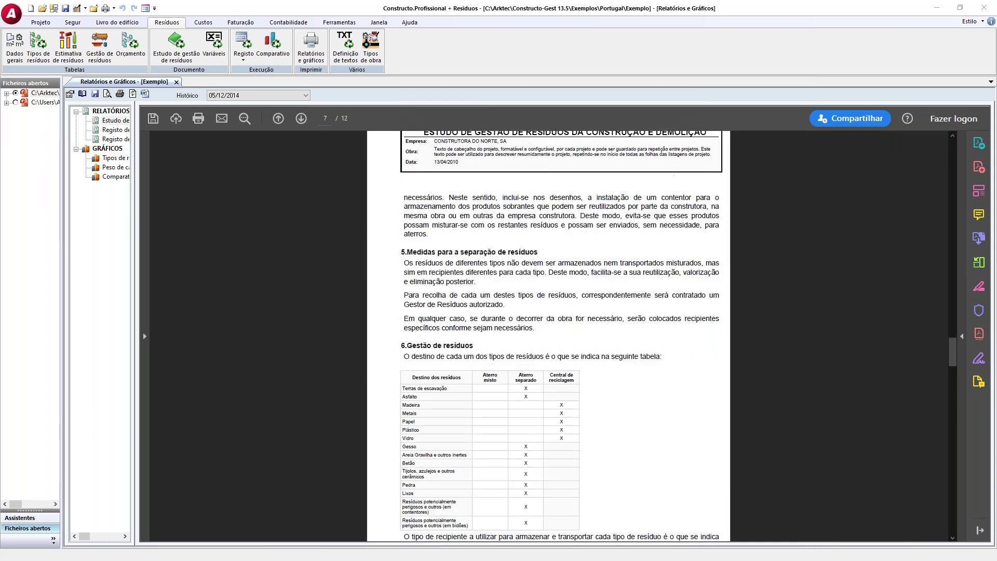
scroll(460, 232, "down", 15)
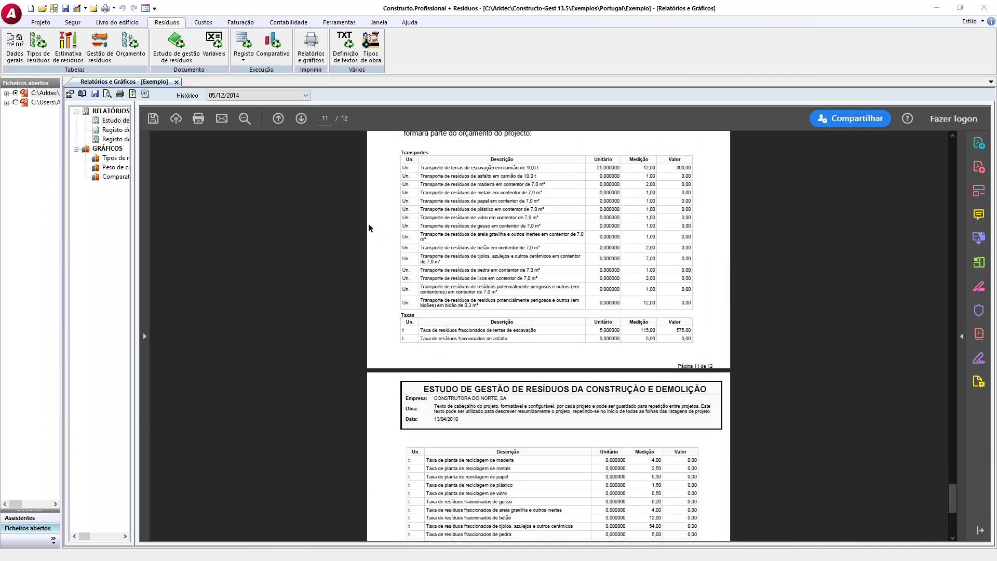
scroll(364, 224, "up", 2)
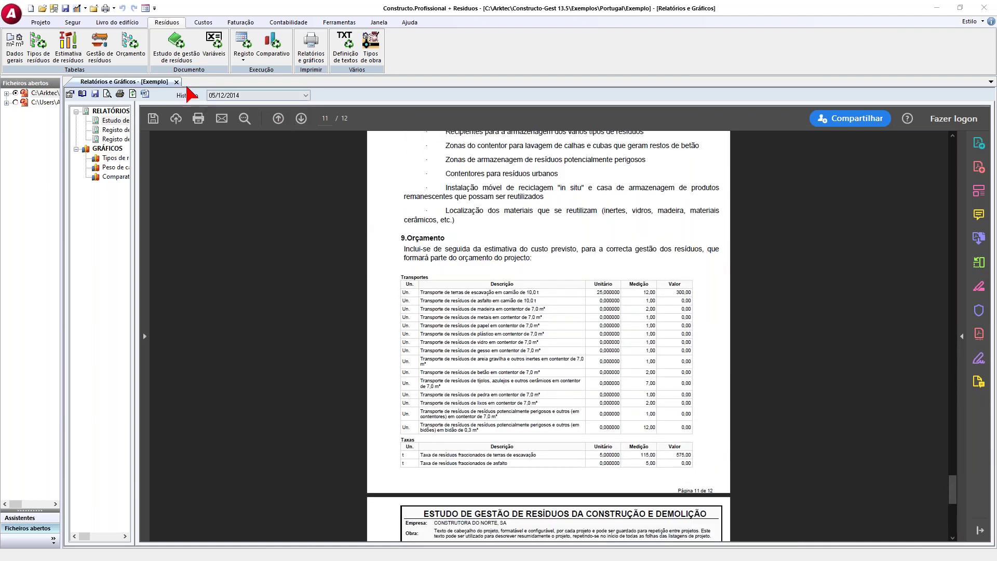
- Close the waste report and review the Tipos de obra table of waste percentages per work type
left_click(176, 82)
left_click(369, 52)
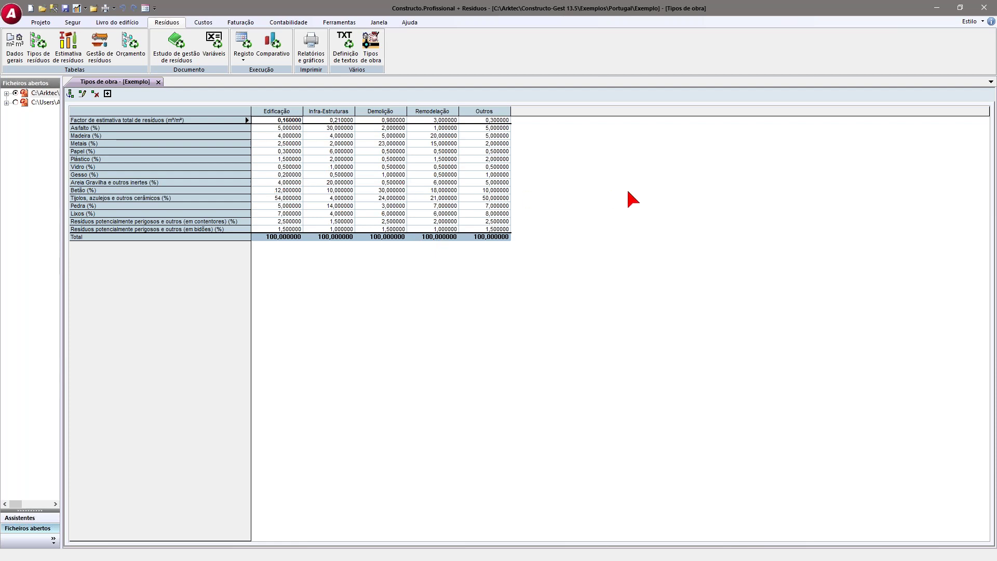
left_click(156, 81)
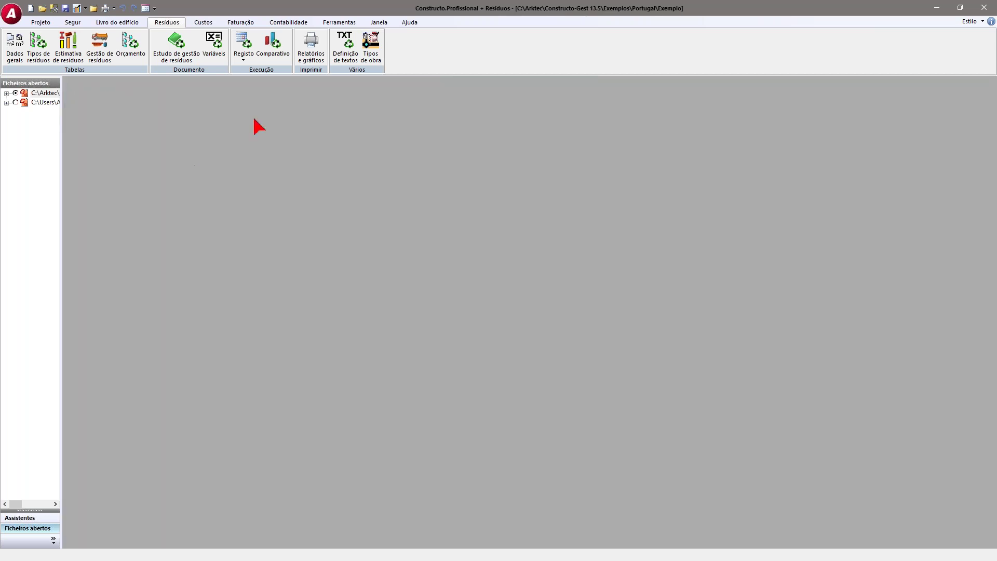
- In the cost module's proposal request, mark the Demolições and Rede de Saneamento horizontal chapters for Proposta 1 and Proposta 2
left_click(203, 24)
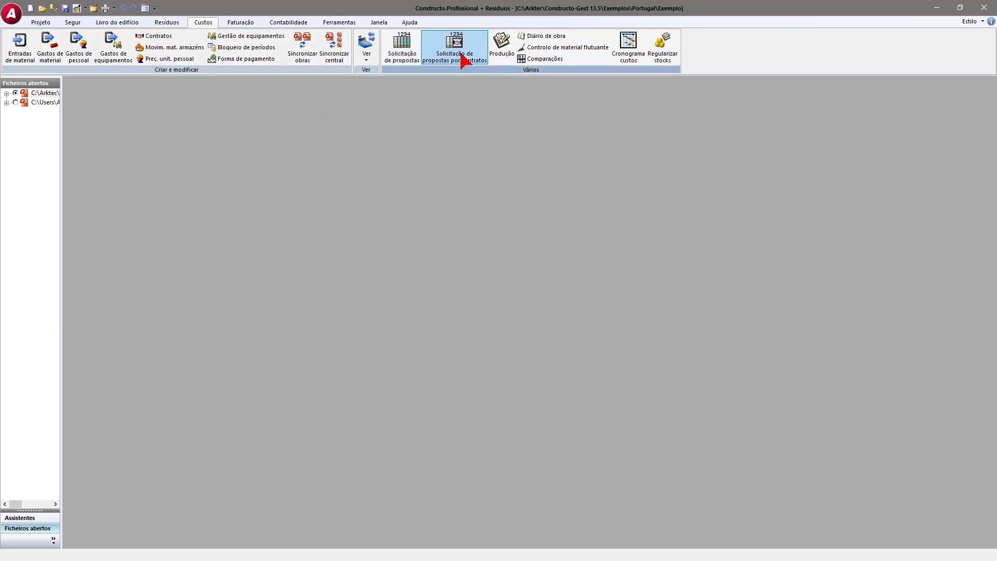
left_click(396, 58)
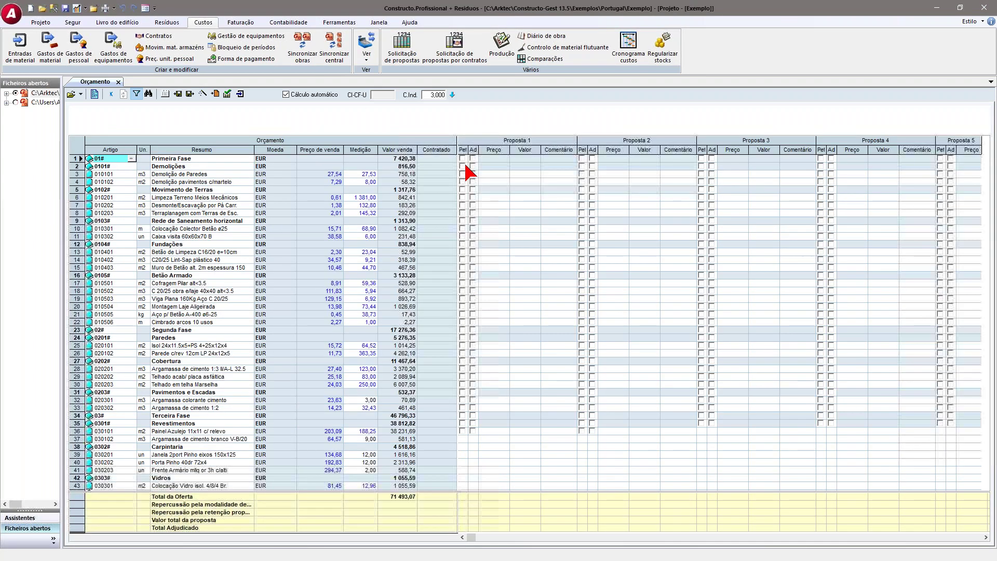
left_click(582, 166)
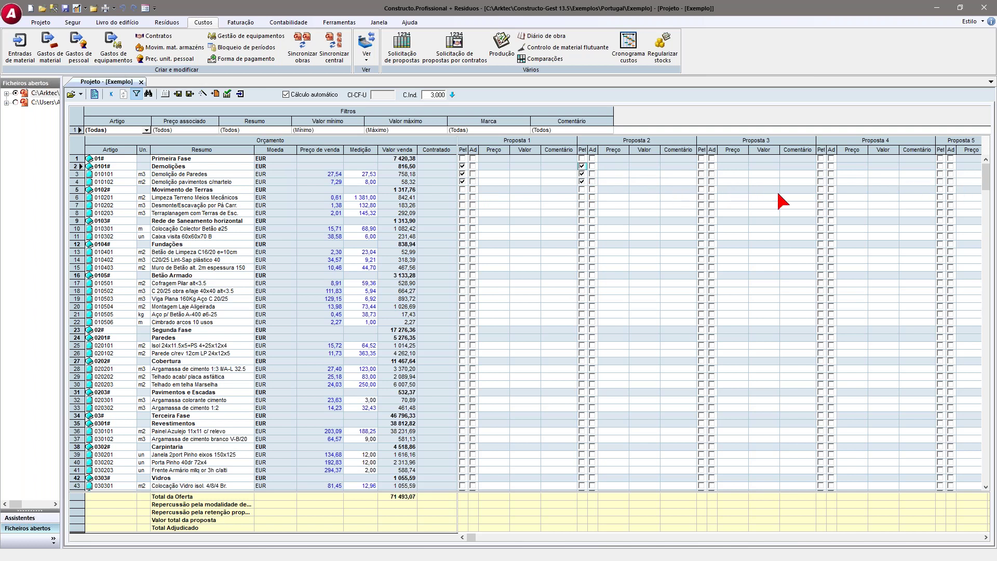
left_click(462, 221)
left_click(580, 221)
key("space")
- Export Proposta 1 as a Microsoft Excel workbook without the title and the budget header
left_click(179, 94)
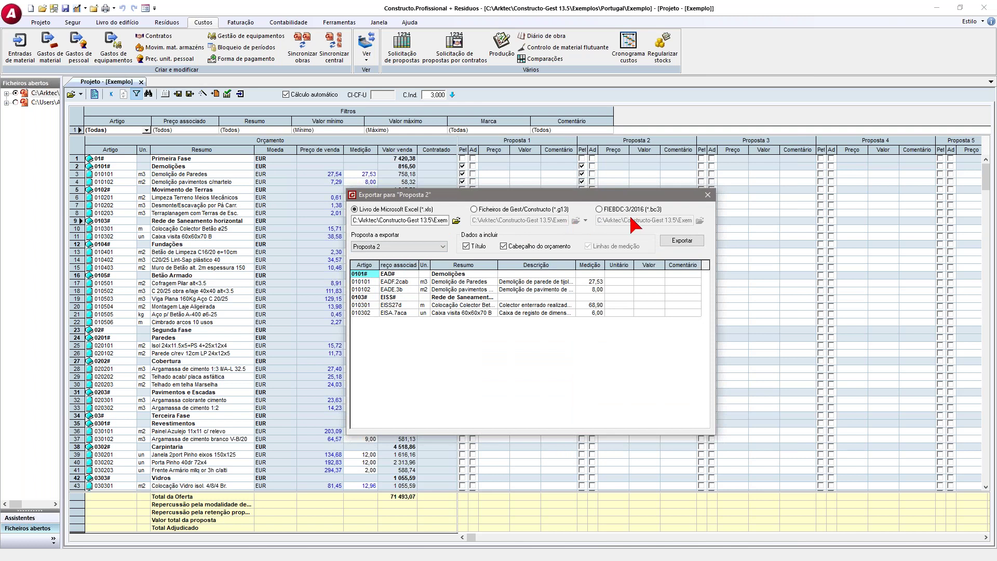
left_click(442, 246)
left_click(399, 257)
left_click(479, 248)
left_click(525, 248)
left_click(680, 247)
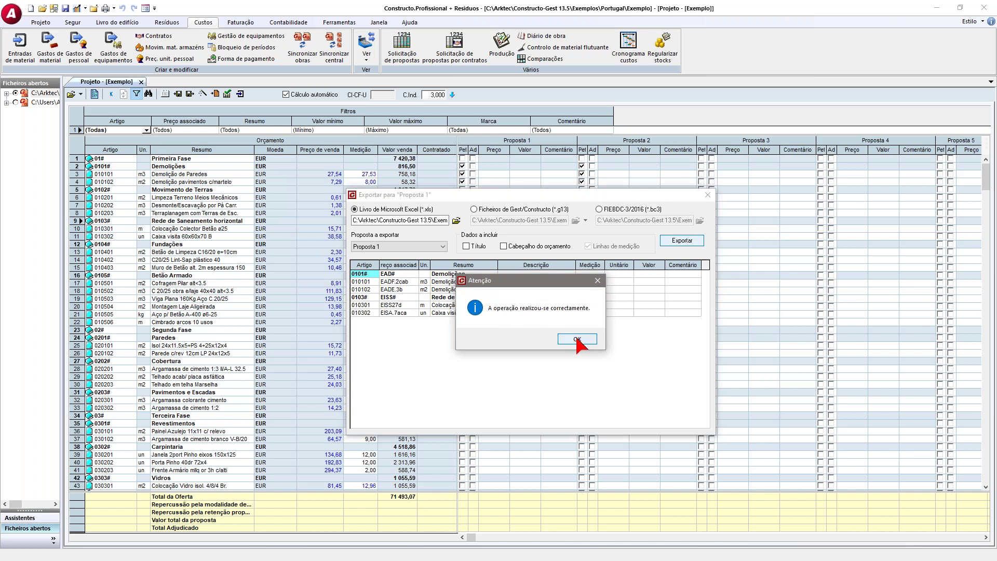
left_click(579, 338)
- Export Proposta 1 again as the Excel workbook p1 on the desktop and close the export dialog
left_click_drag(441, 220, 505, 225)
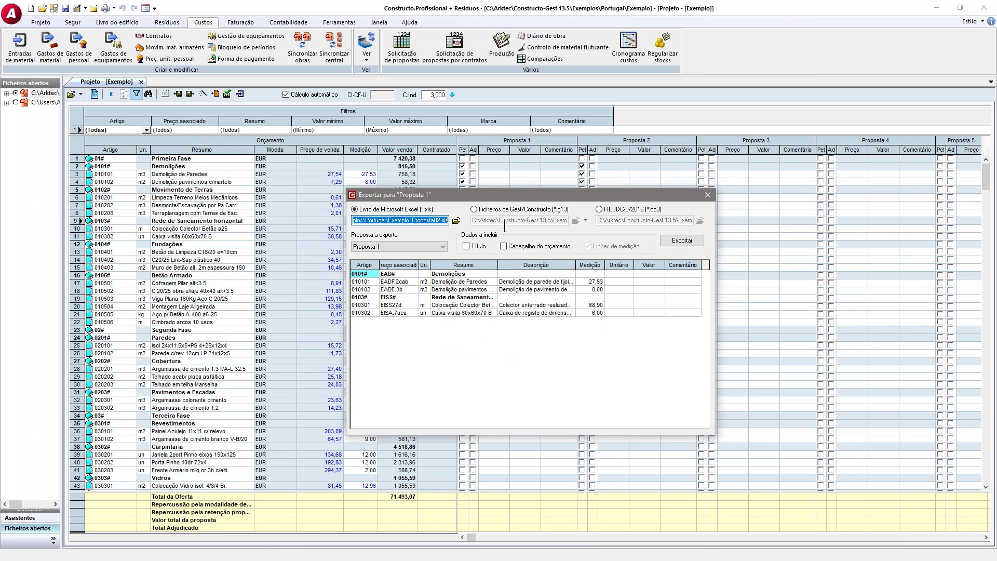
left_click(456, 221)
left_click(405, 284)
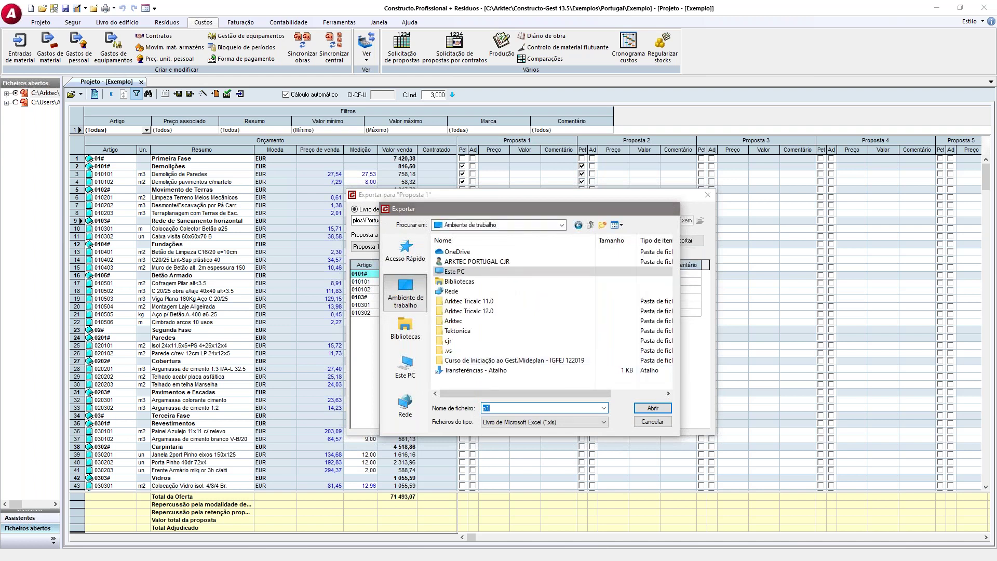
key("Return")
left_click(675, 241)
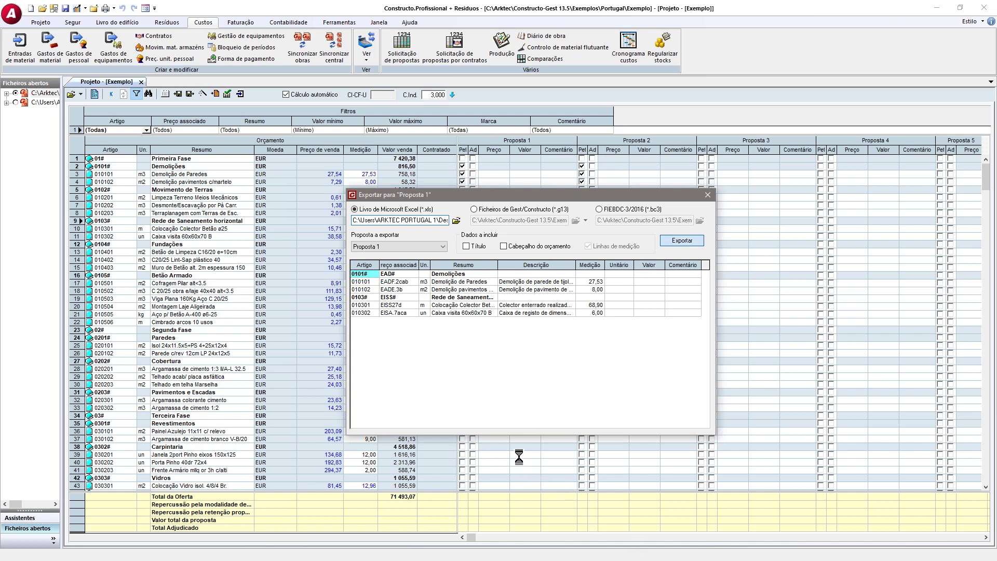
left_click(632, 339)
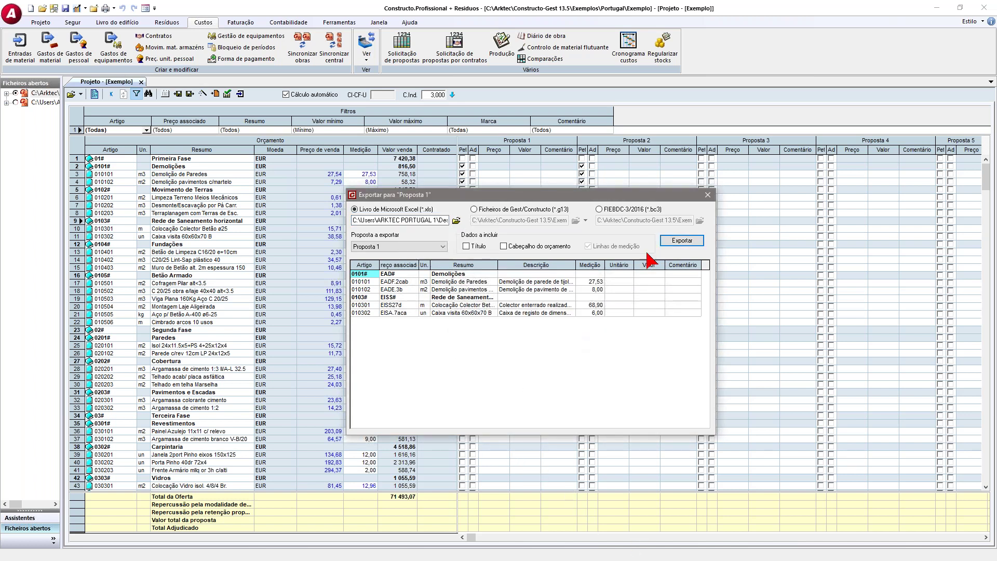
left_click(707, 196)
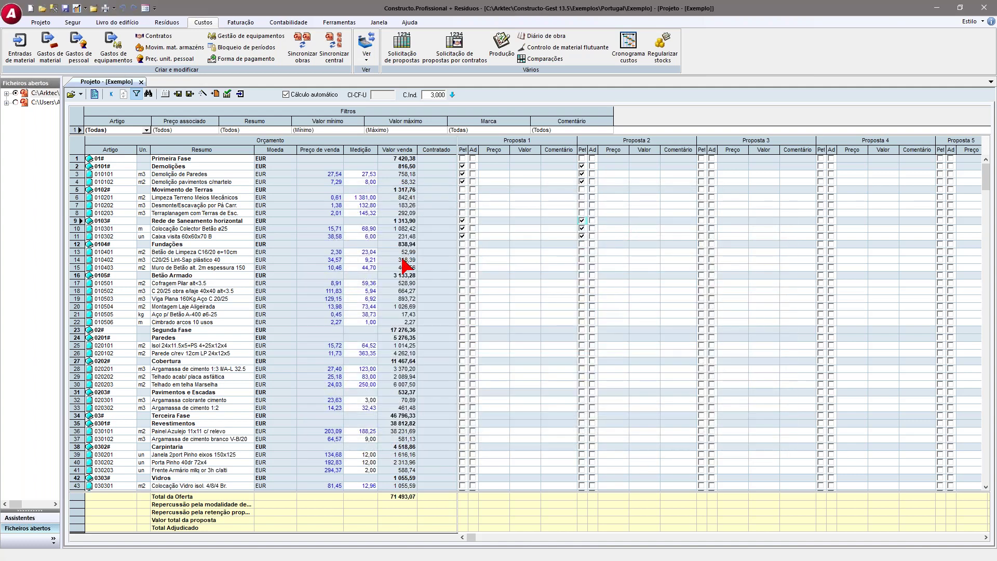
- Switch to File Explorer, find p1.xls on the desktop and open it in Excel
key("super+e")
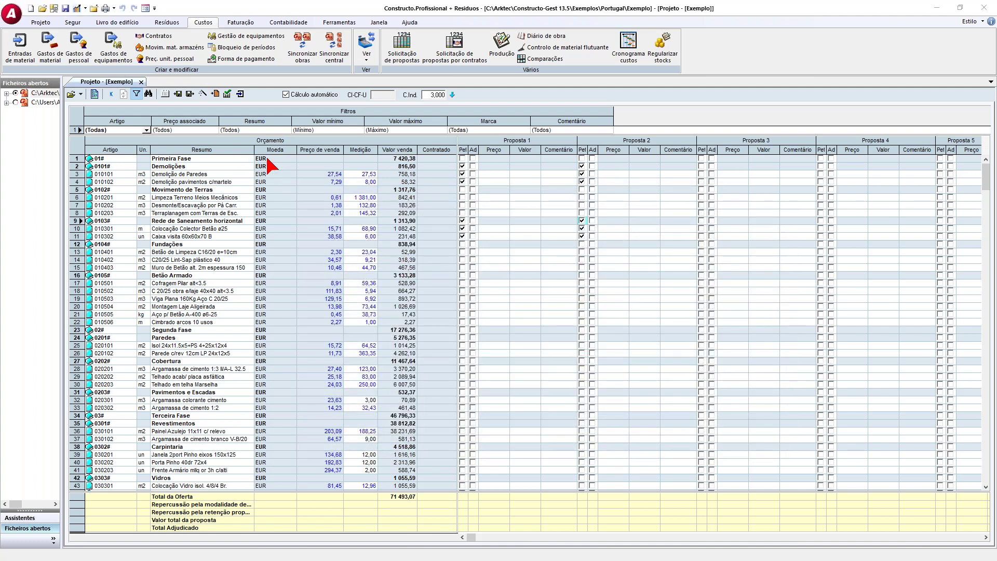
left_click(263, 182)
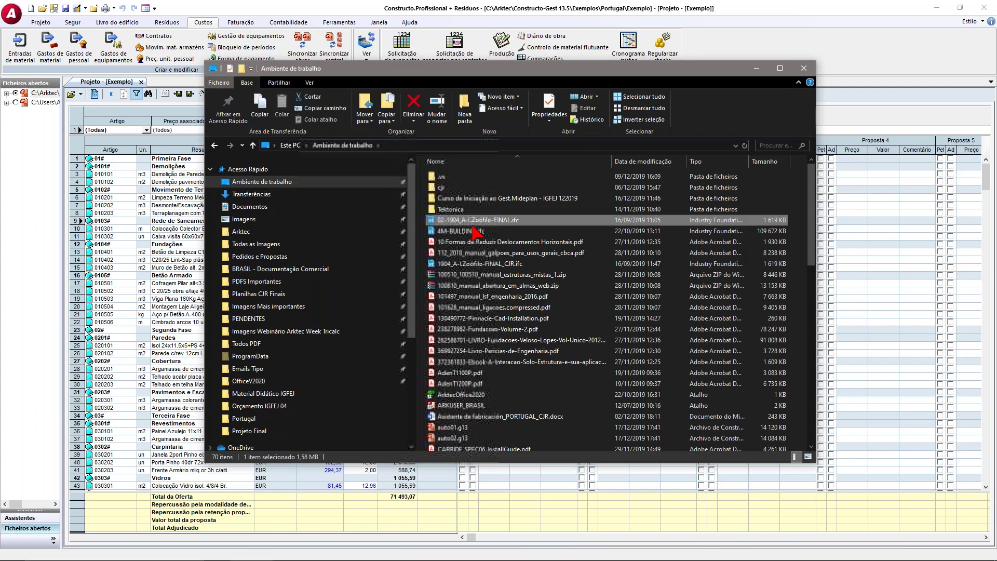
scroll(468, 239, "down", 10)
double_click(445, 281)
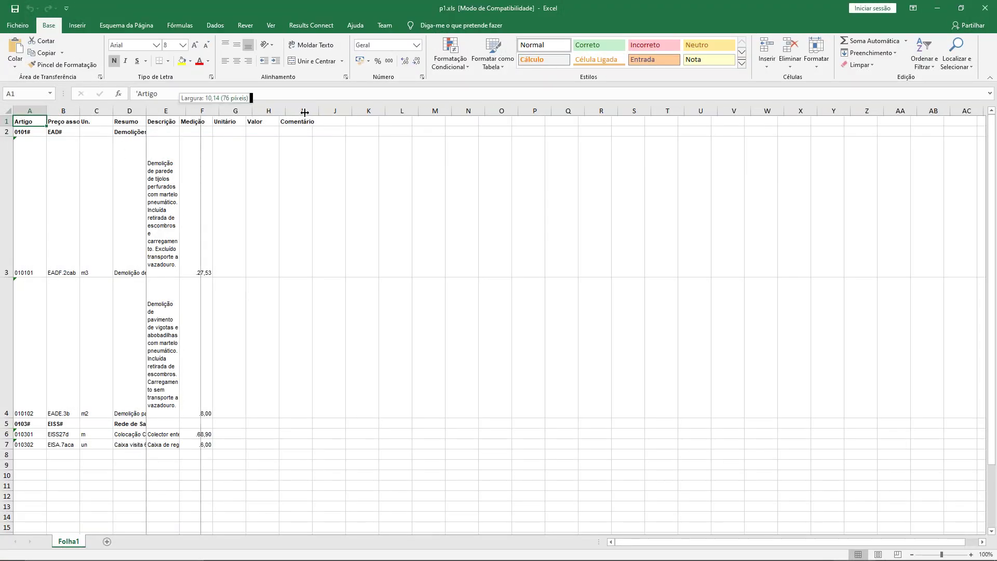
- Widen the Descrição column and fit the row heights of the whole sheet to their contents
left_click(6, 121)
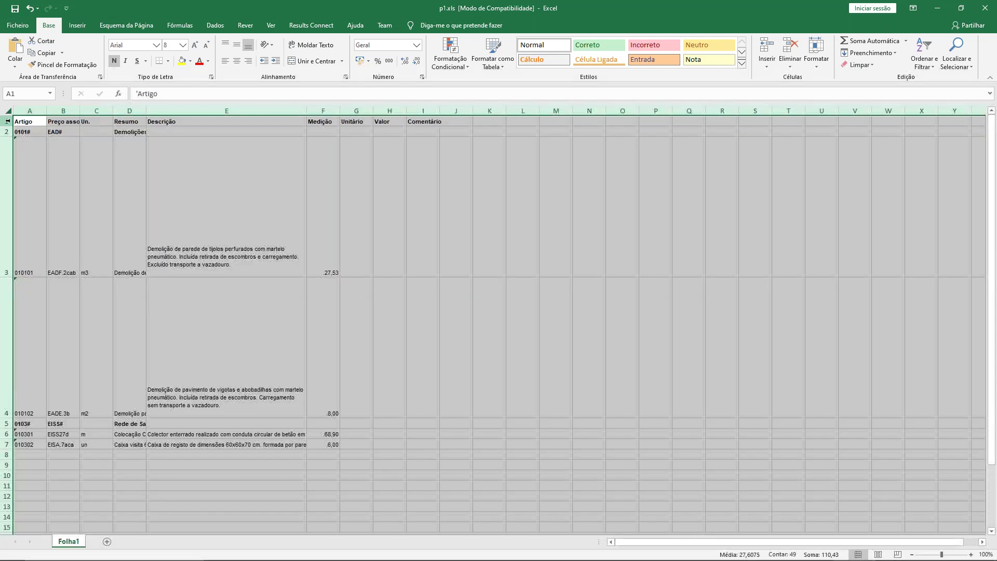
left_click(7, 110)
double_click(6, 126)
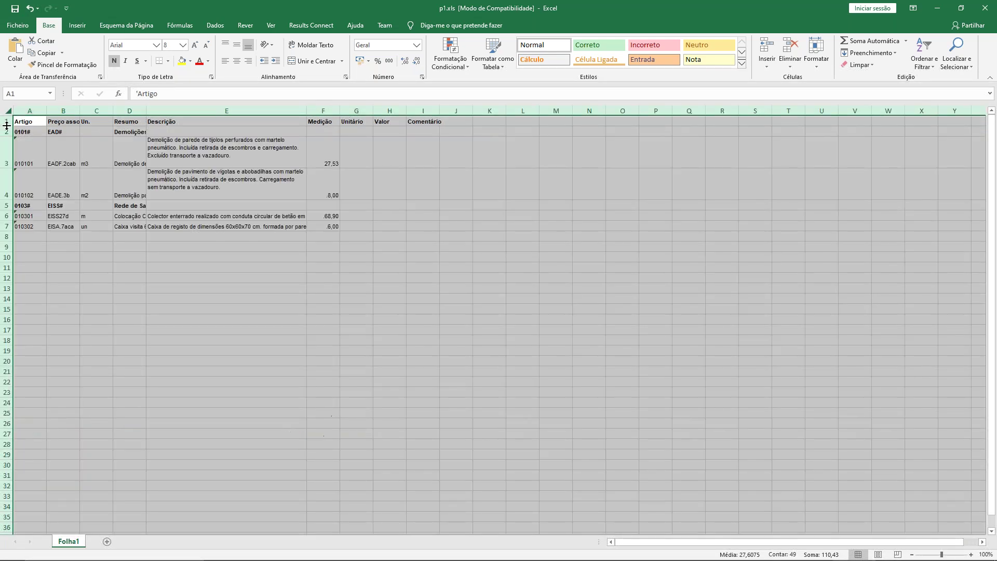
left_click(202, 189)
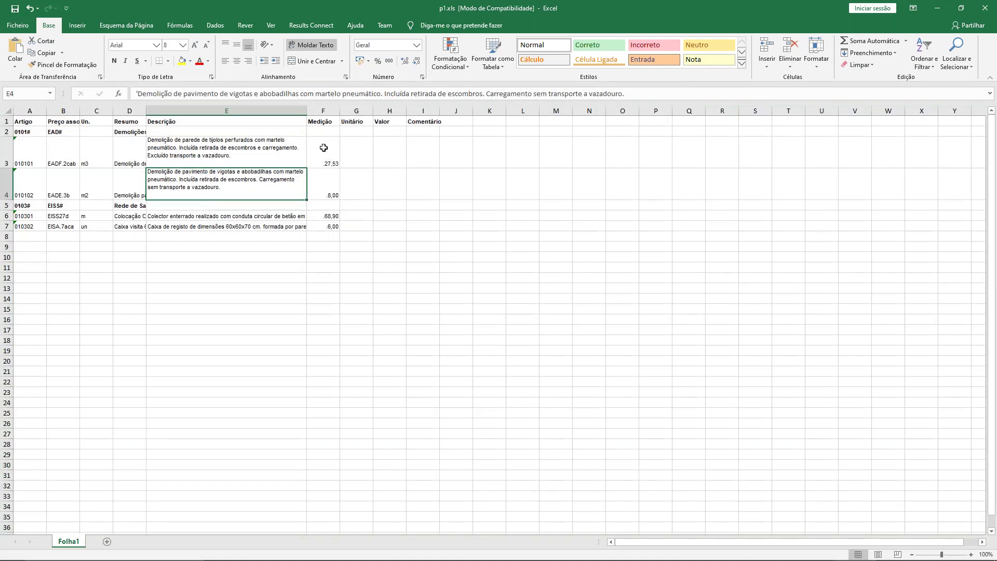
left_click(330, 162)
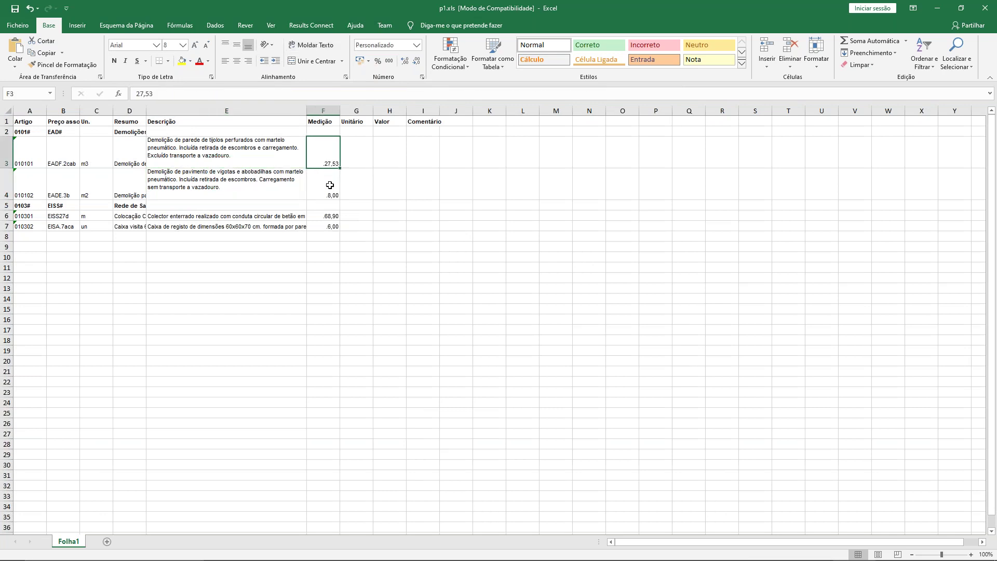
- Enter the Unitário prices 10, 11, 12 and 13 for articles 010101, 010102, 010301 and 010302
left_click(357, 159)
type("10")
key("Return")
type("11")
left_click(351, 218)
type("12")
left_click(359, 228)
type("13")
left_click(383, 227)
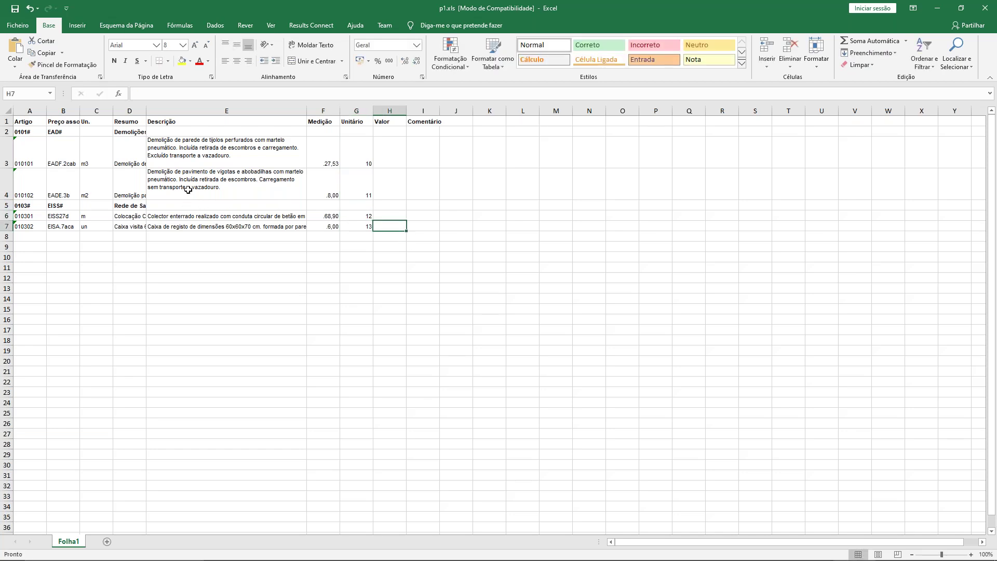
- Add the comment "Sem transporte residuos" to article 010102, correcting its spelling
left_click(431, 189)
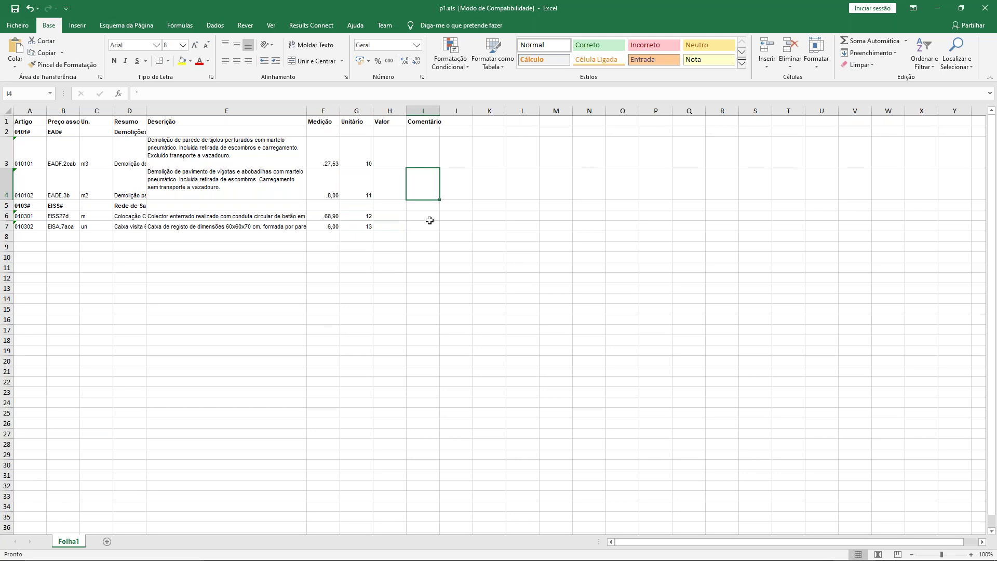
type("Sem trasnporte resid")
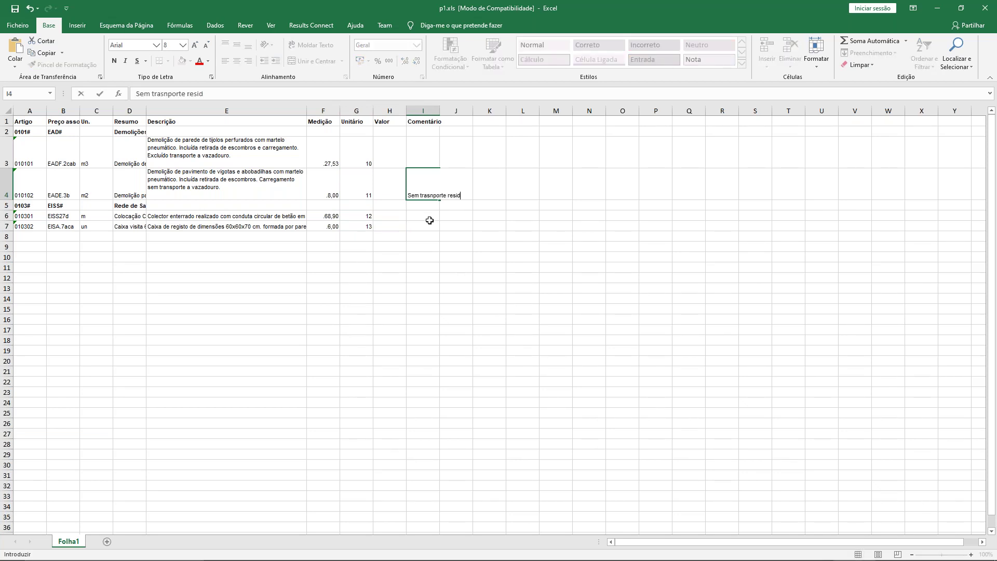
type("uos")
key("Return")
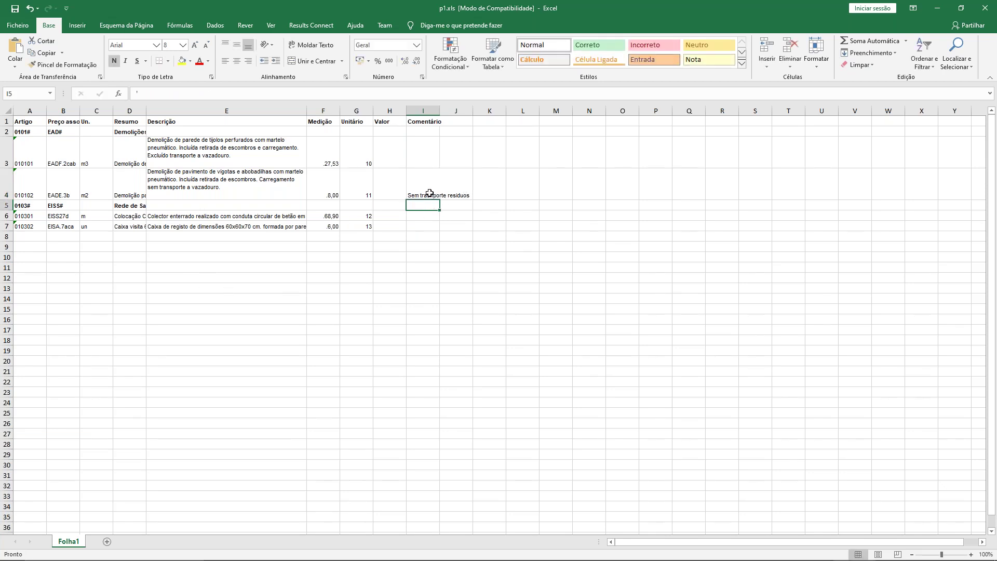
double_click(429, 195)
key("BackSpace")
key("Right")
type("s")
key("Return")
- Fit the Comentário column to its text and close the p1.xls workbook, saving the changes
double_click(439, 111)
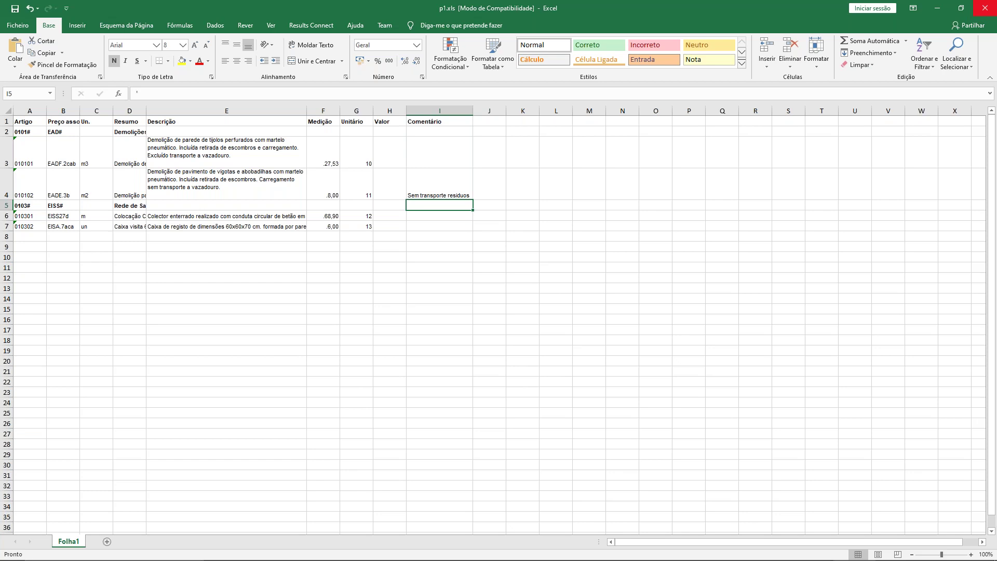
left_click(986, 7)
left_click(443, 292)
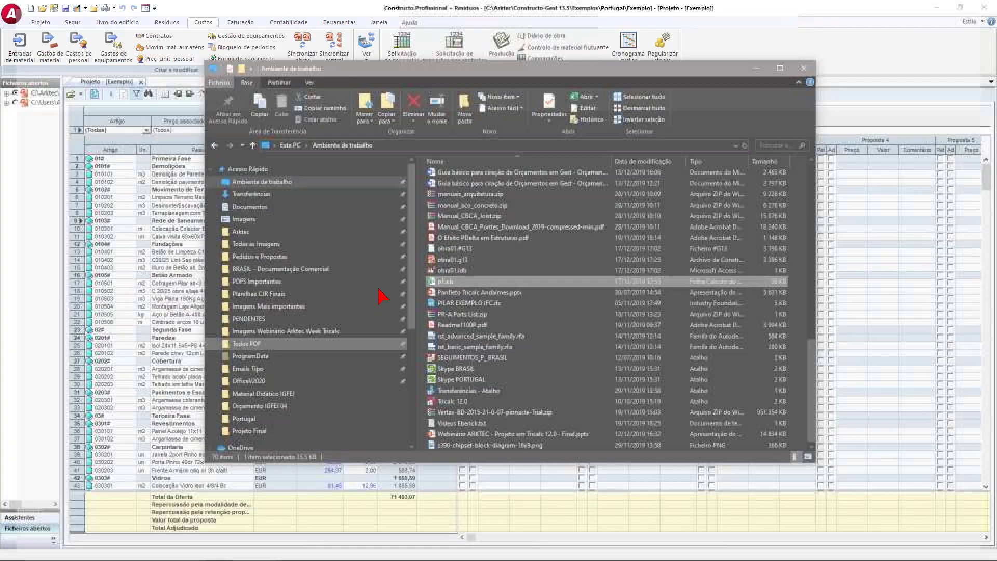
- Import the supplier prices from the desktop workbook p1.xls into Proposta 1, then leave the import dialog
left_click(832, 118)
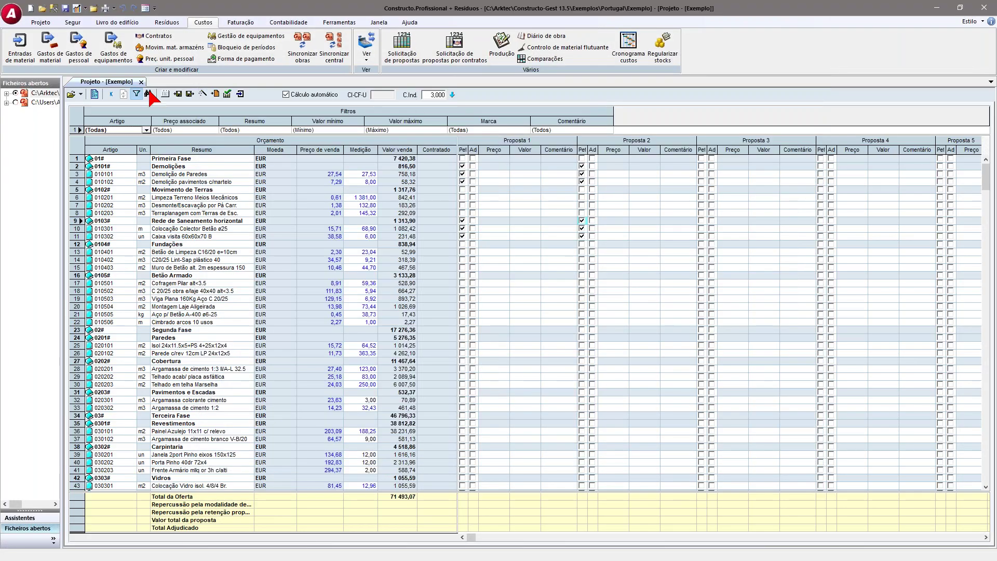
left_click(191, 95)
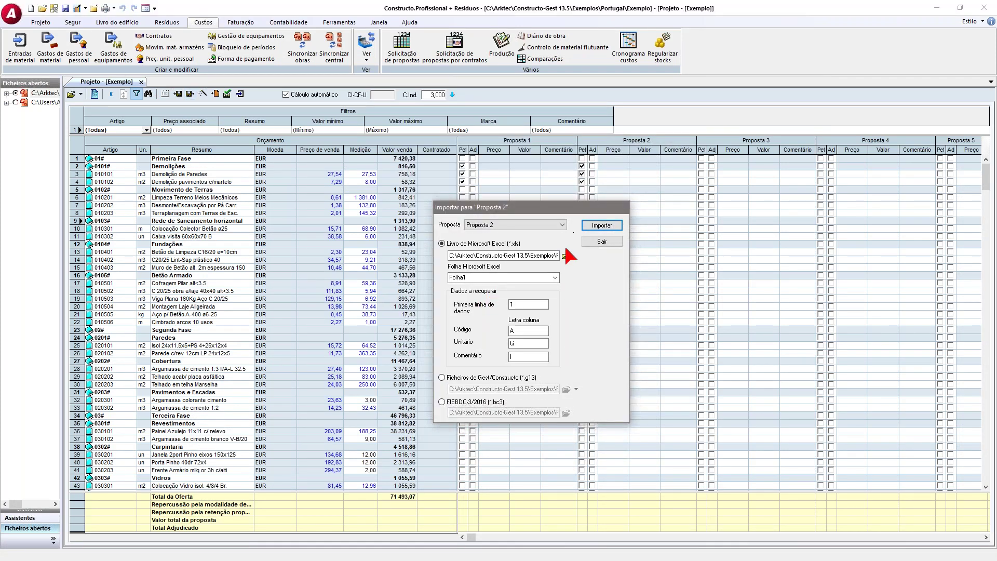
left_click(562, 224)
left_click(520, 232)
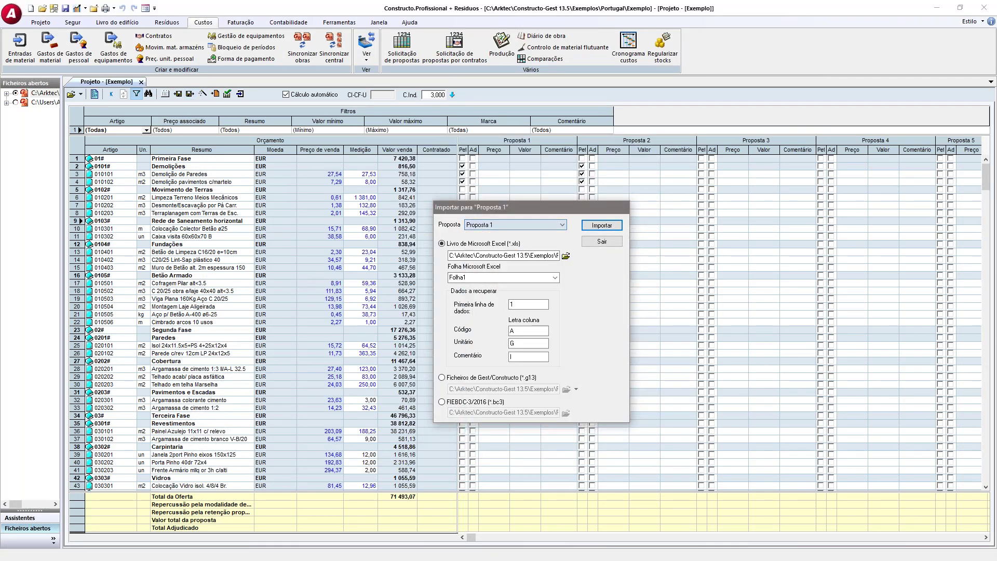
left_click(566, 255)
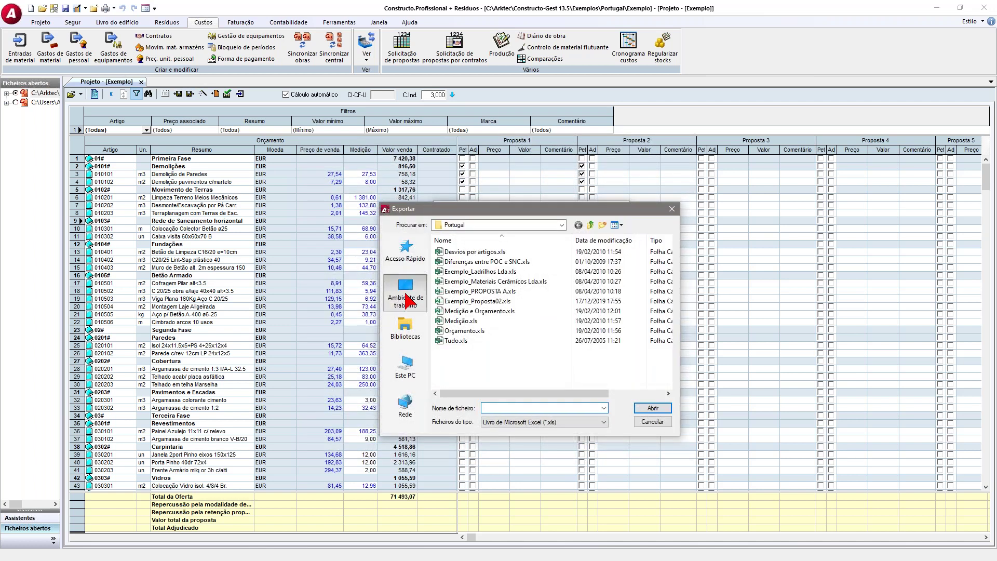
left_click(406, 294)
left_click(453, 379)
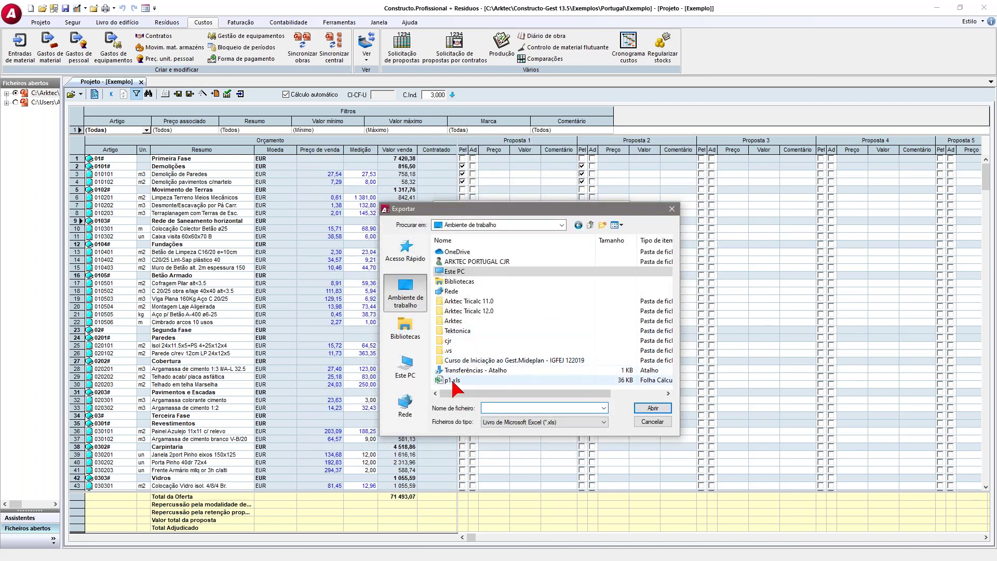
left_click(652, 408)
left_click(607, 228)
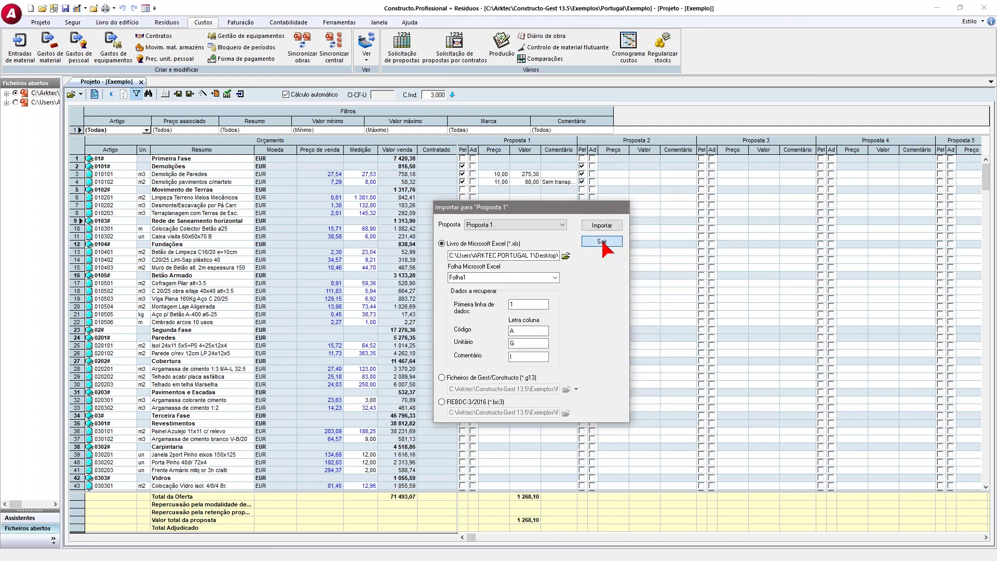
left_click(602, 241)
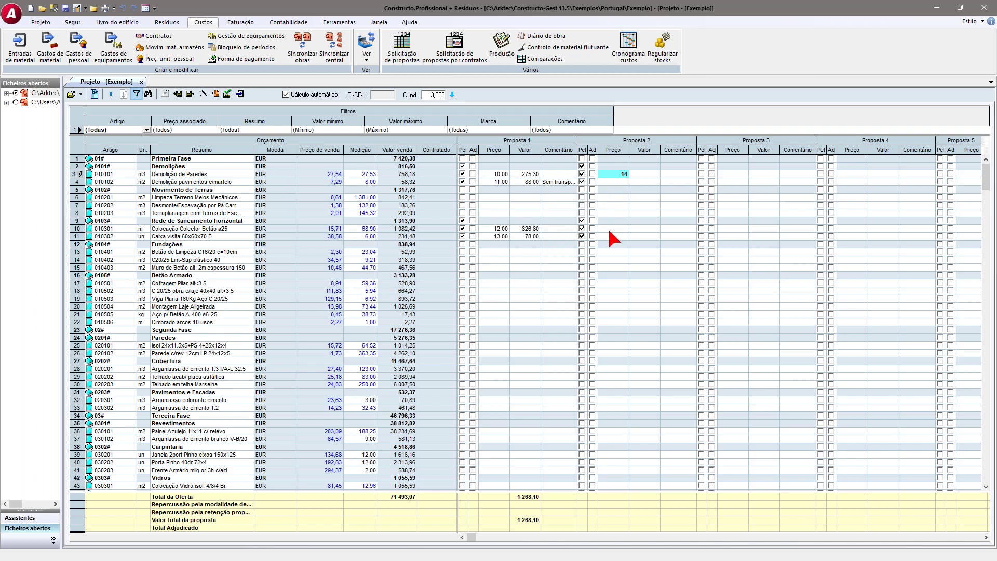
- Enter the Proposta 2 prices 14, 11, 13 and 8 for articles 010101, 010102, 010301 and 010302
key("Return")
type("11")
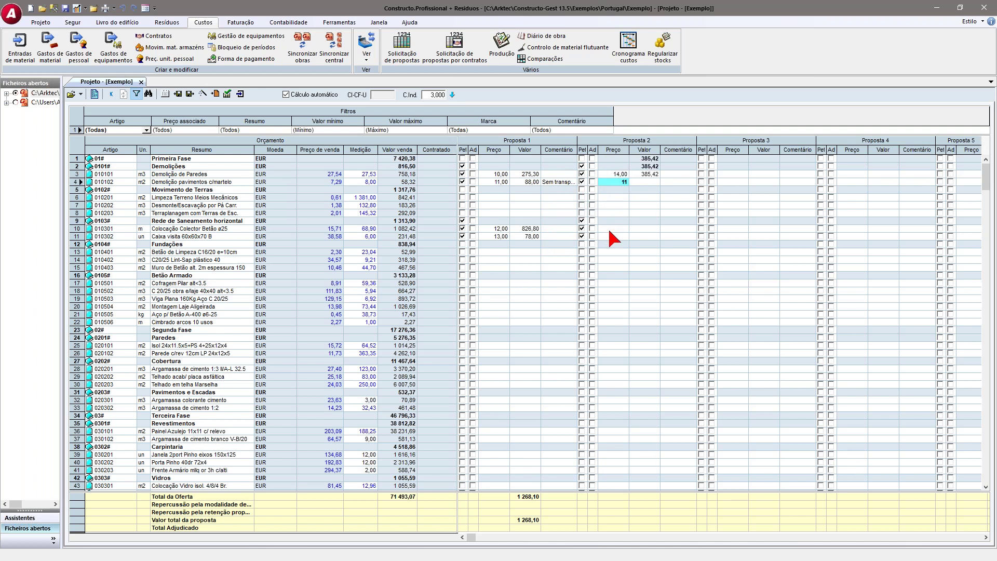
left_click(609, 231)
type("13")
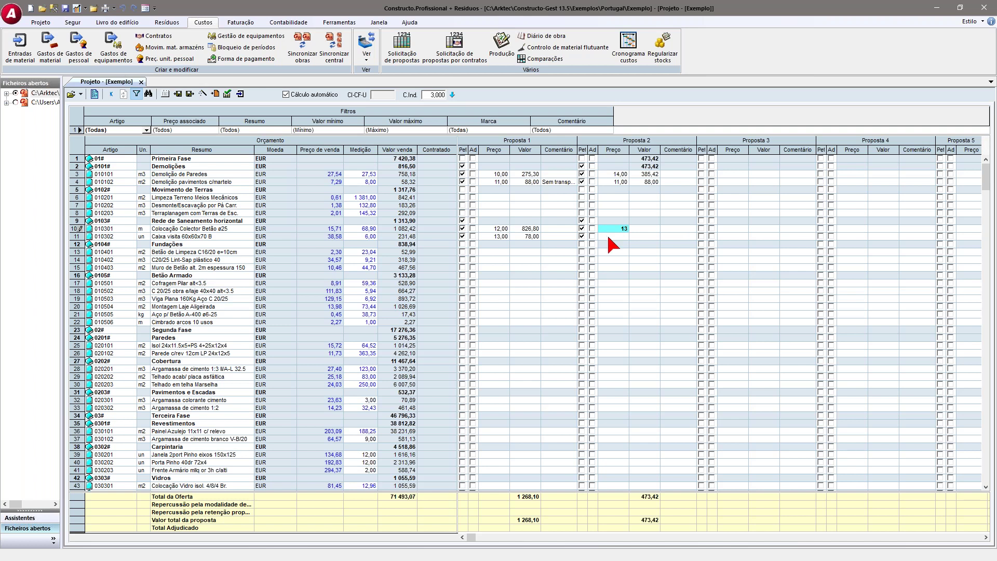
key("Return")
type("8")
key("Tab")
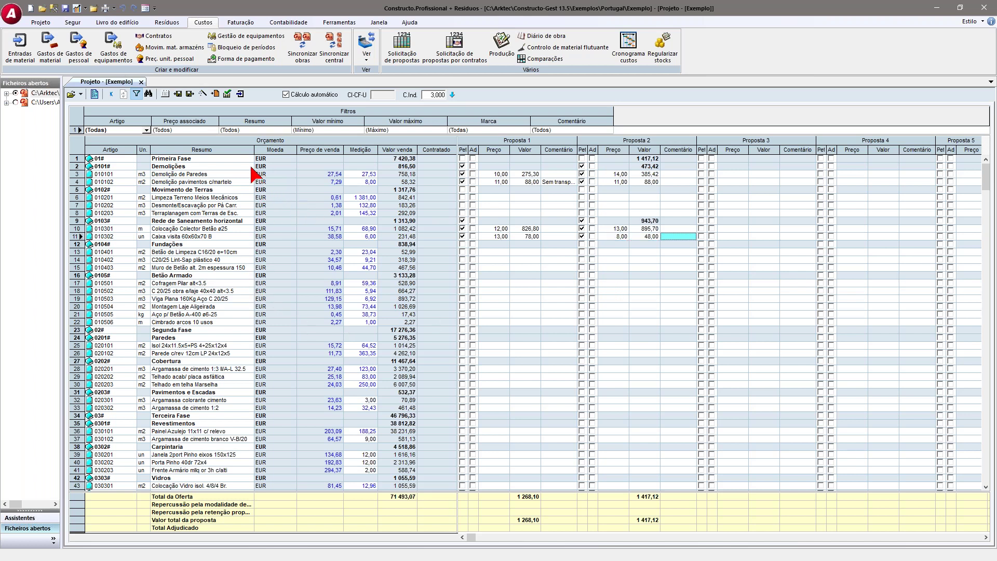
- Award the work automatically by whole proposal, using the Mínima criterion
left_click(203, 94)
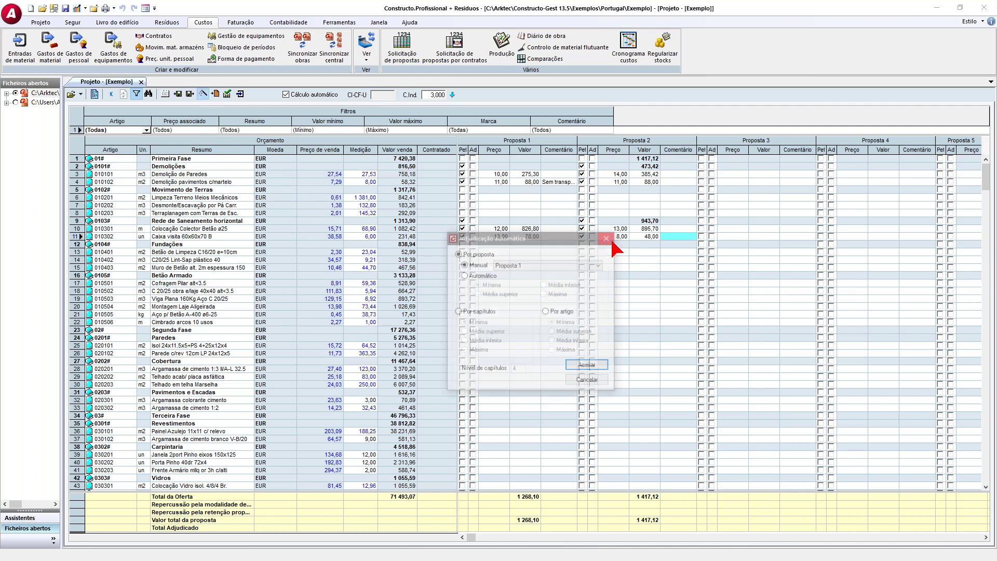
left_click(463, 276)
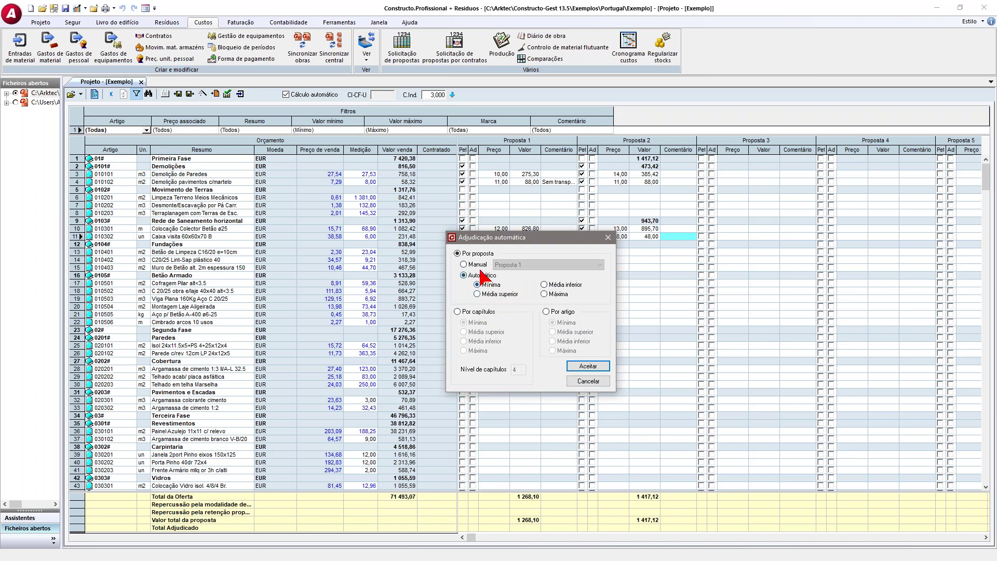
left_click(588, 366)
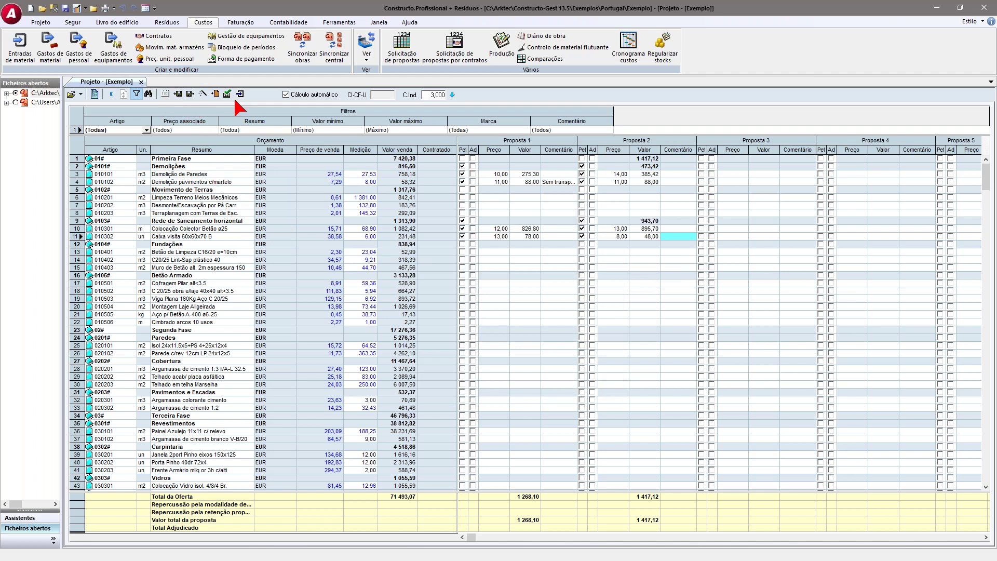
- Run the automatic award again per article, using the Mínima criterion
left_click(201, 95)
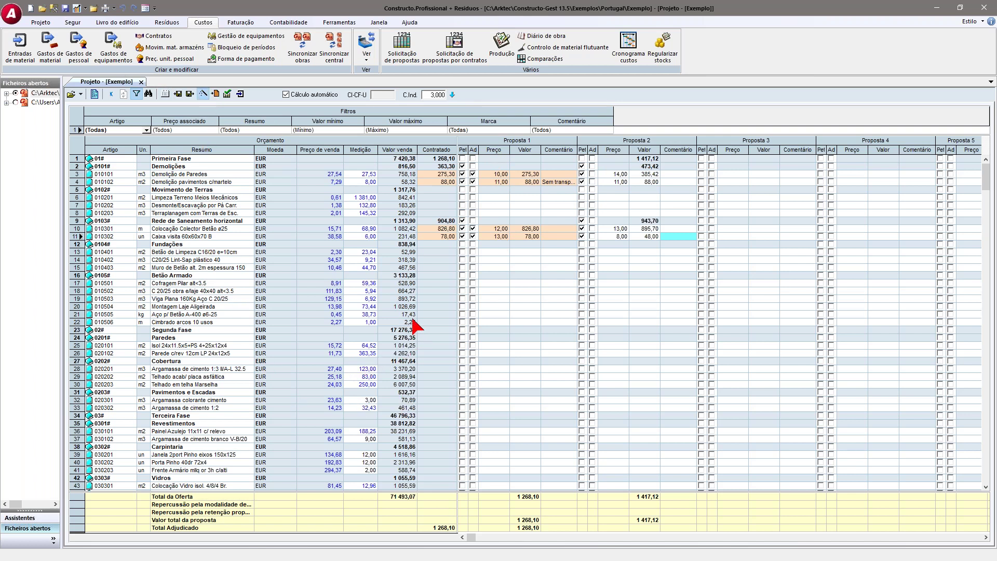
left_click(560, 313)
left_click(587, 368)
- Manually award article 010302 to Proposta 1 instead of Proposta 2
left_click(472, 226)
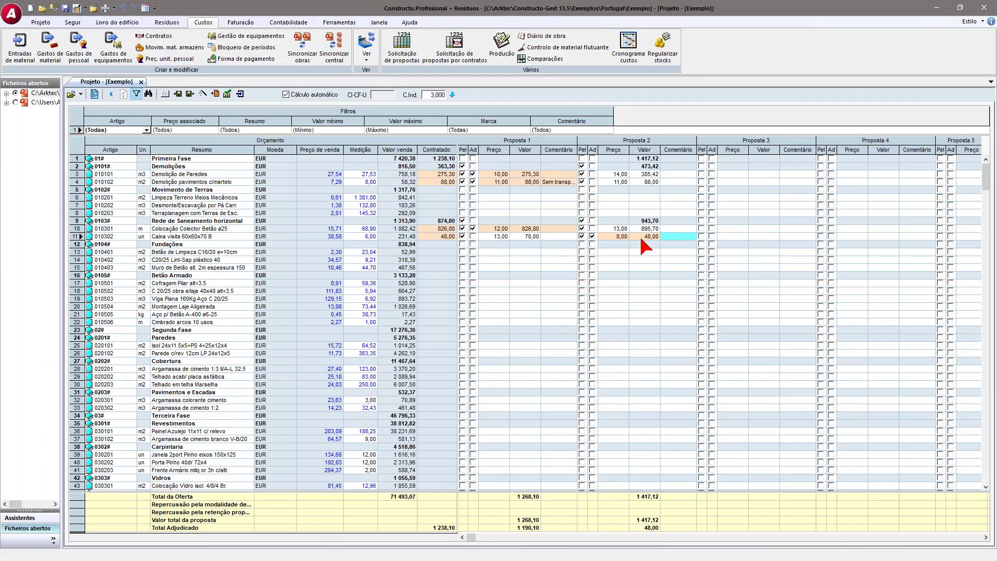
left_click(473, 236)
key("space")
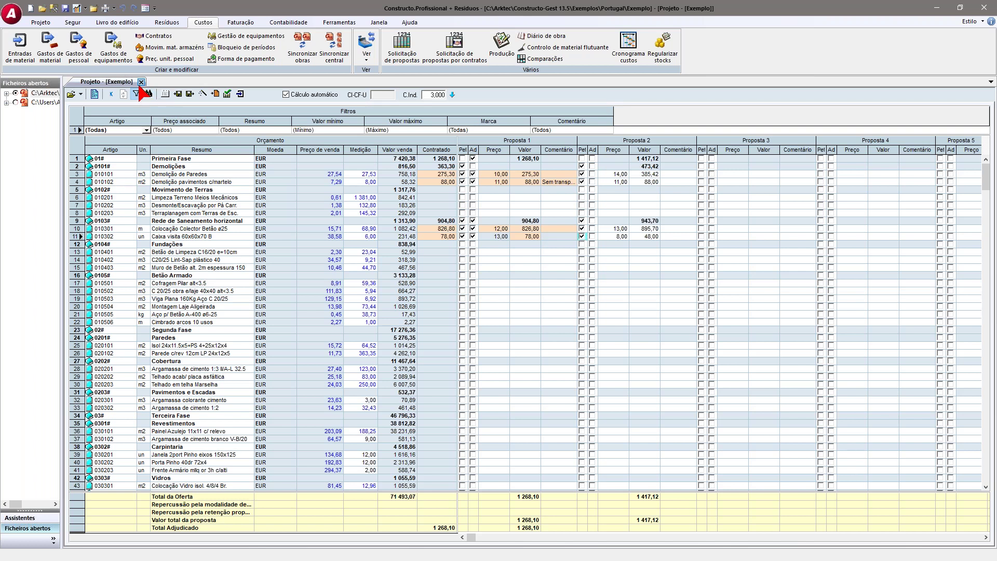
- Close the proposals view, open Contratos, and expand the resources of articles 010101, 010102, 010201 and 010202
left_click(141, 82)
left_click(161, 36)
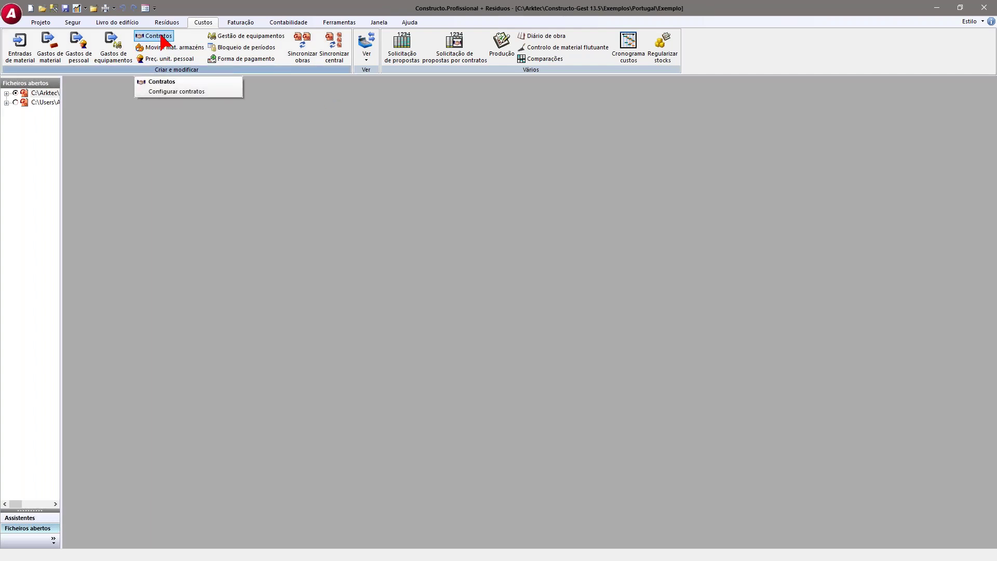
left_click(171, 81)
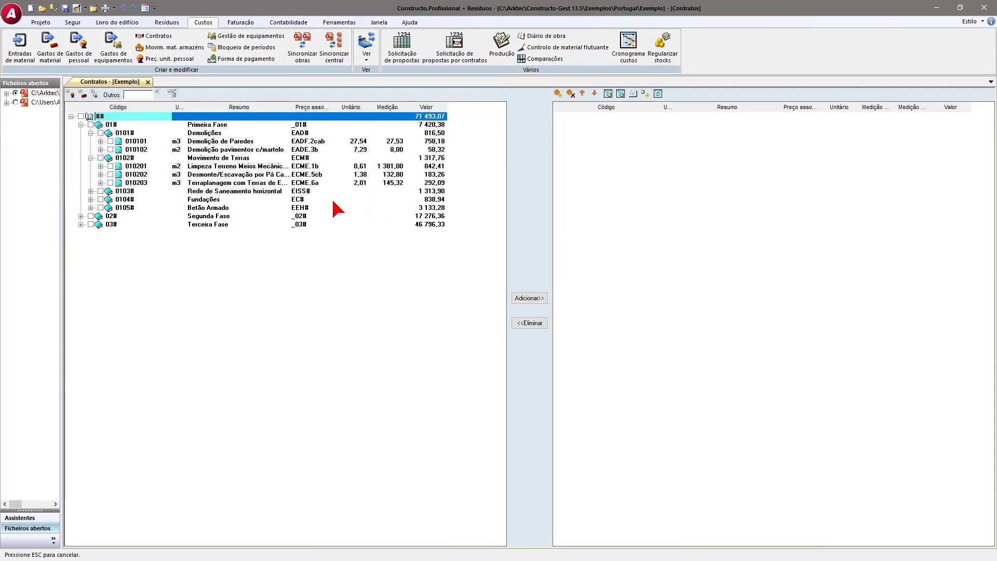
left_click(101, 141)
left_click(100, 190)
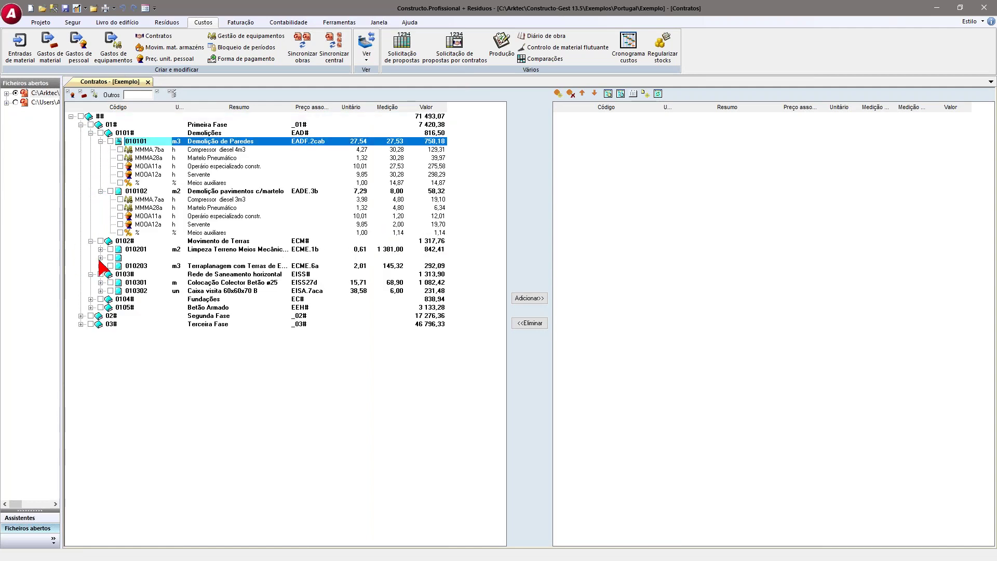
left_click(101, 249)
left_click(100, 282)
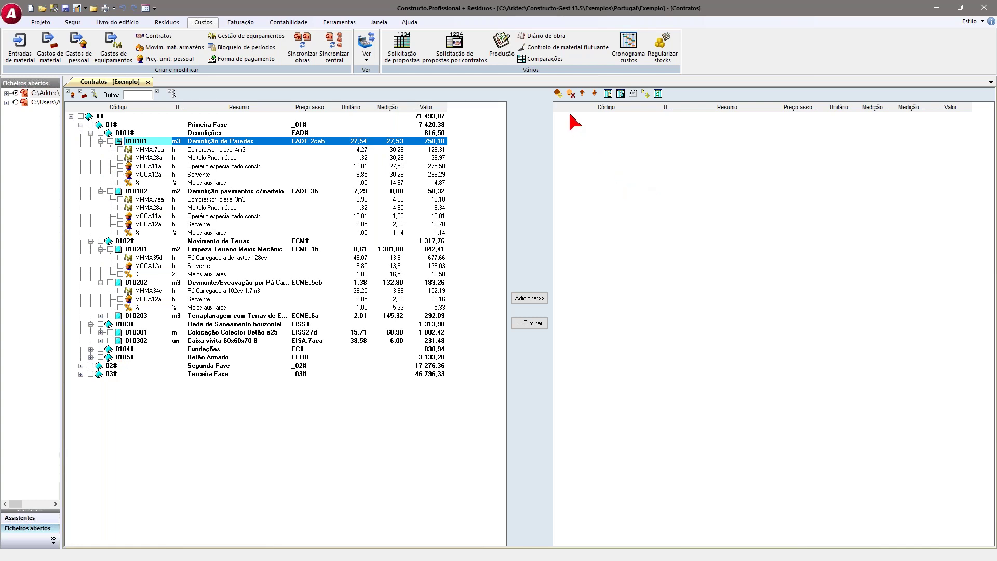
- Create a new contract with the code MO 01
left_click(558, 93)
left_click(615, 116)
type("MO 01")
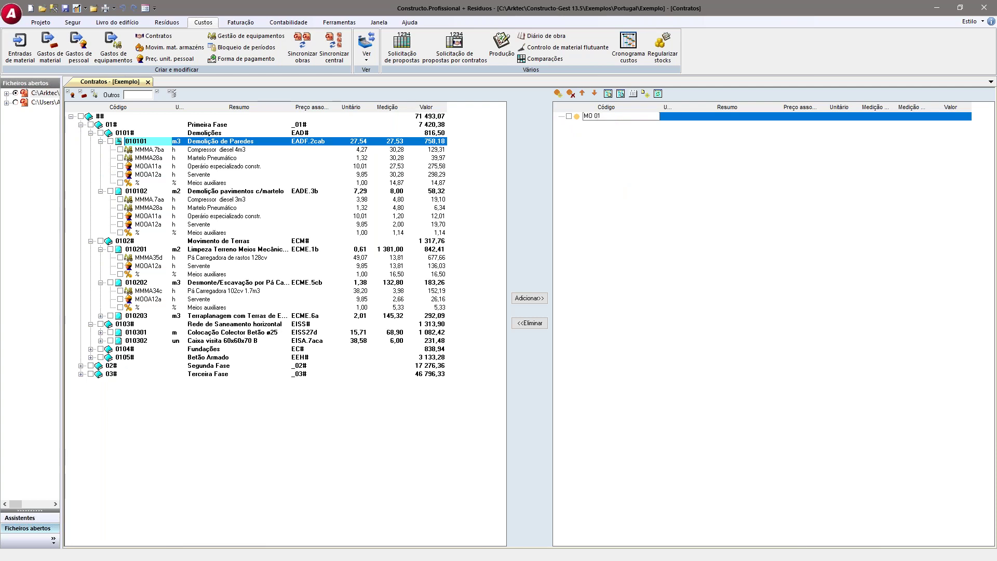
key("Return")
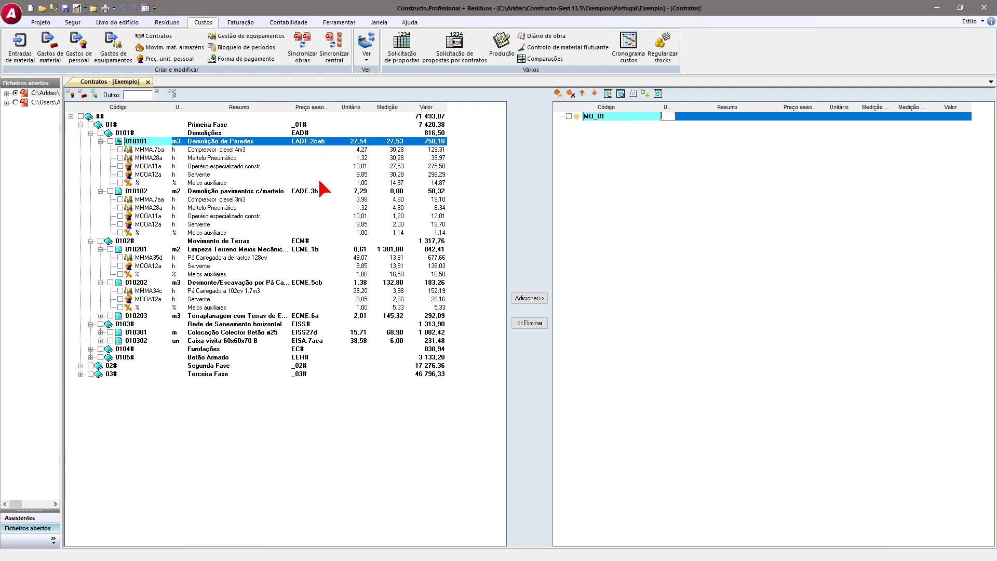
- Add the labour resources MOOA11a and MOOA12a of articles 010101, 010102, 010201, 010202 and 010203 to the MO_01 contract
left_click(159, 151)
left_click(120, 165)
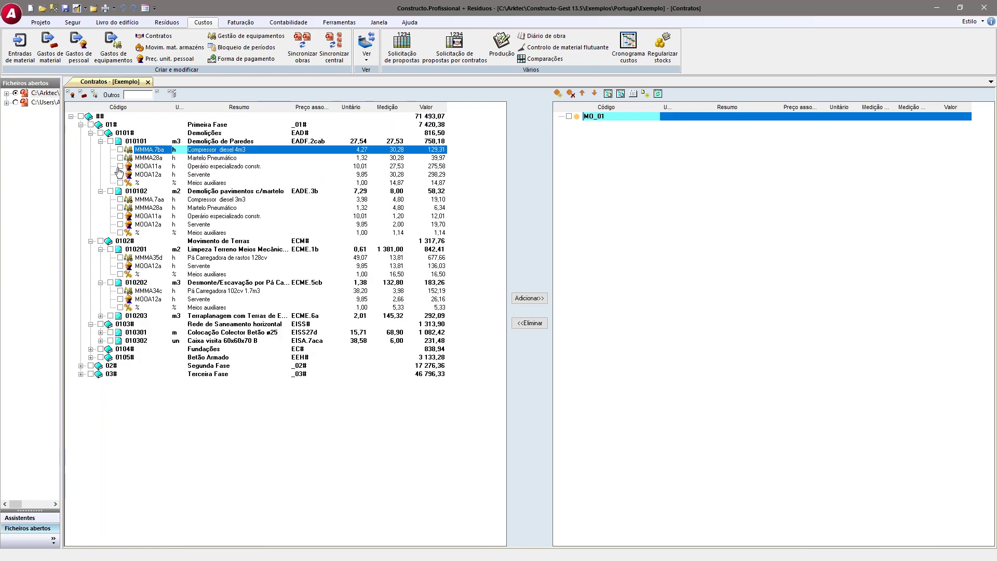
left_click(120, 174)
left_click(120, 216)
left_click(120, 224)
left_click(120, 265)
left_click(120, 298)
left_click(99, 315)
left_click(120, 324)
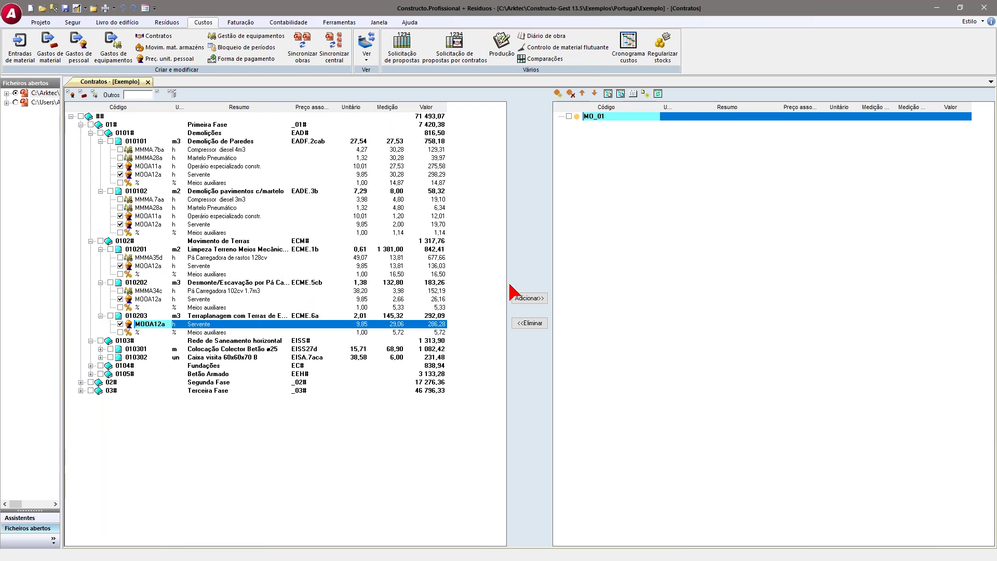
left_click(533, 299)
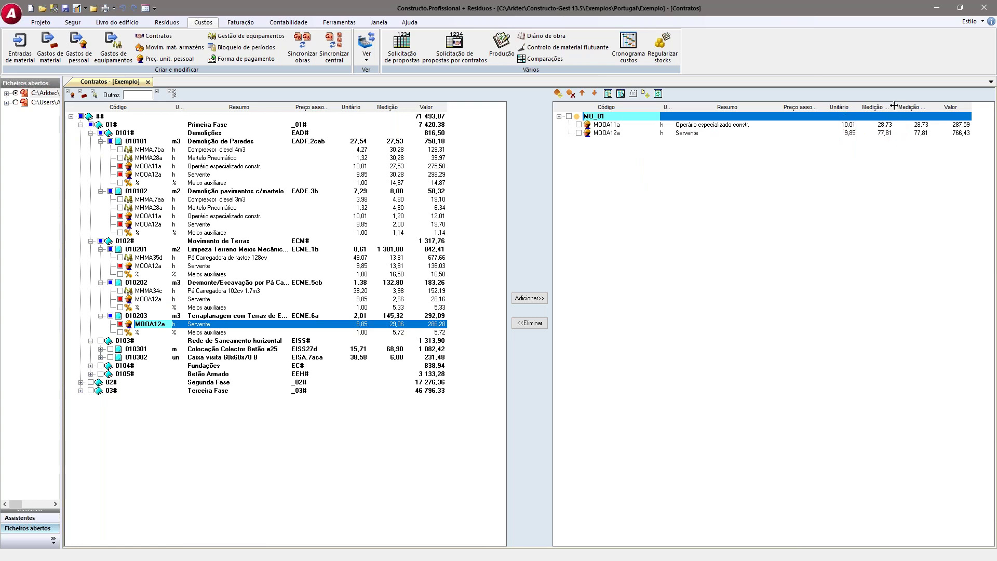
- Widen the contract's two Medição columns and set Medição contrato to 30 for MOOA11a and 78 for MOOA12a
left_click_drag(898, 105, 908, 107)
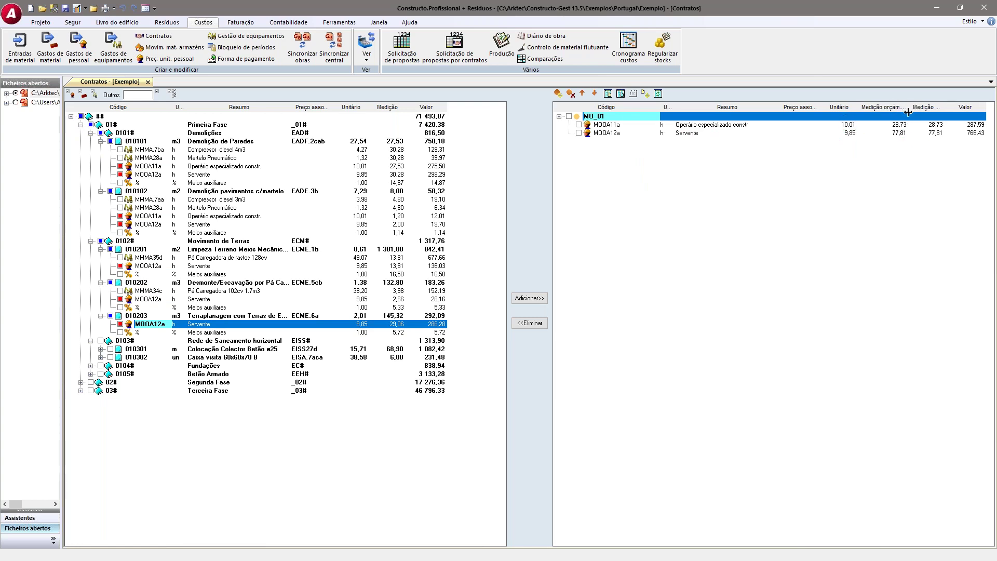
double_click(964, 109)
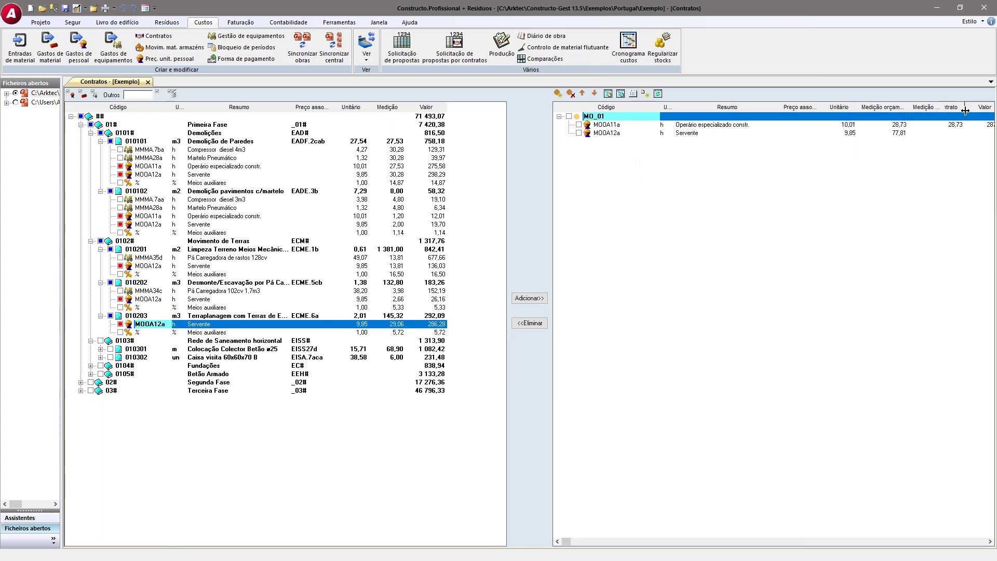
left_click(904, 125)
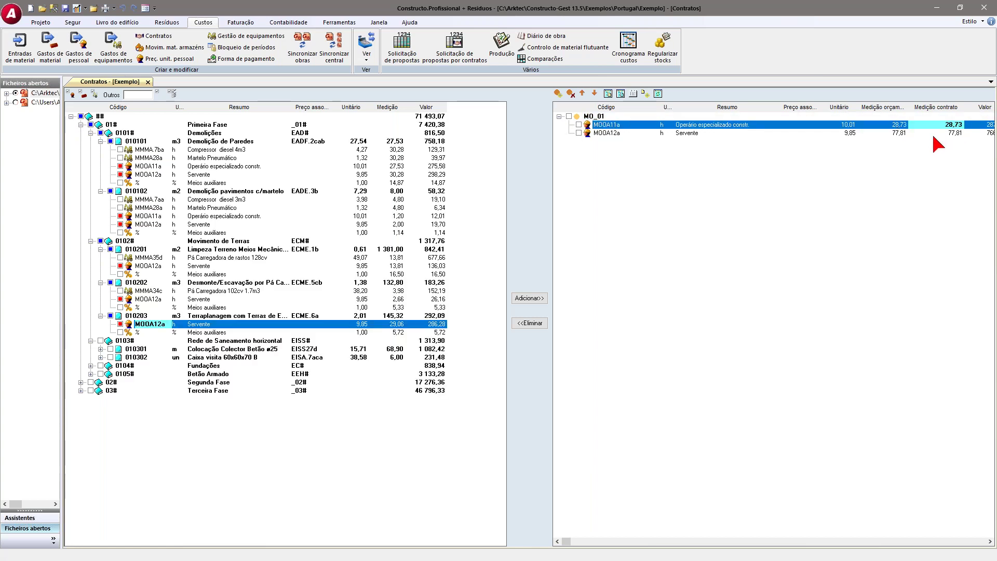
left_click(943, 125)
left_click(948, 133)
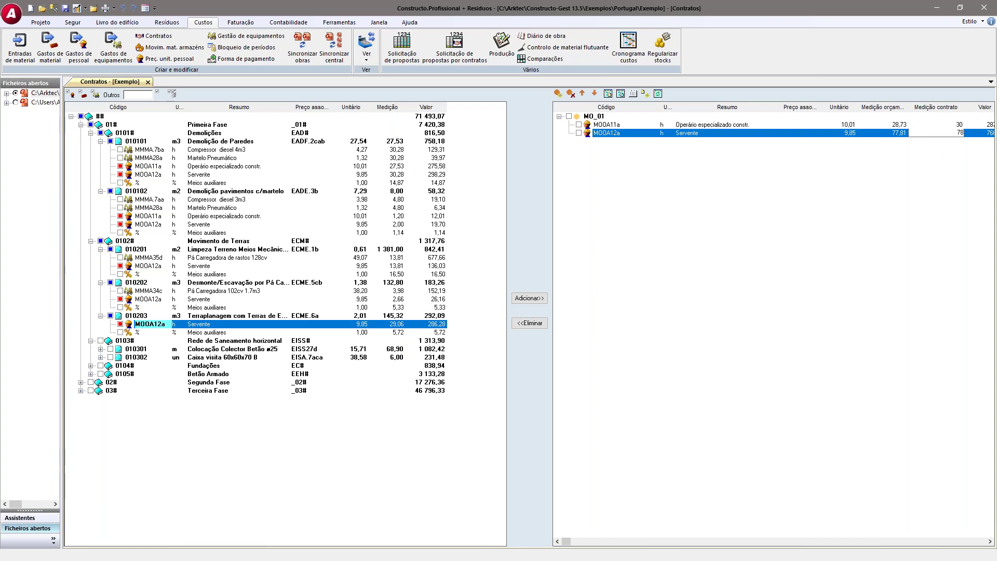
left_click(726, 125)
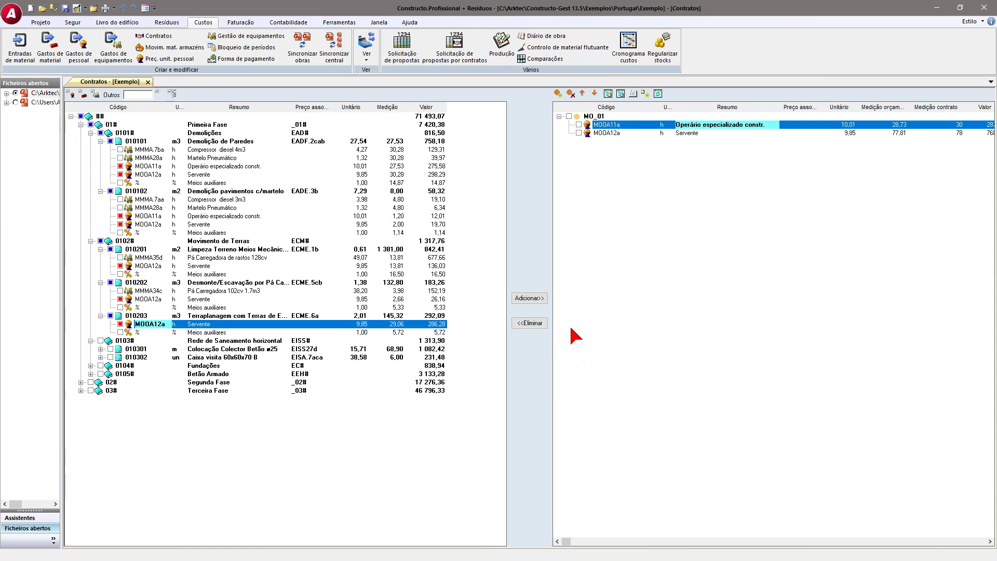
- Close the Contratos view and show contract MO_01 in the request for proposals by contract
left_click(148, 82)
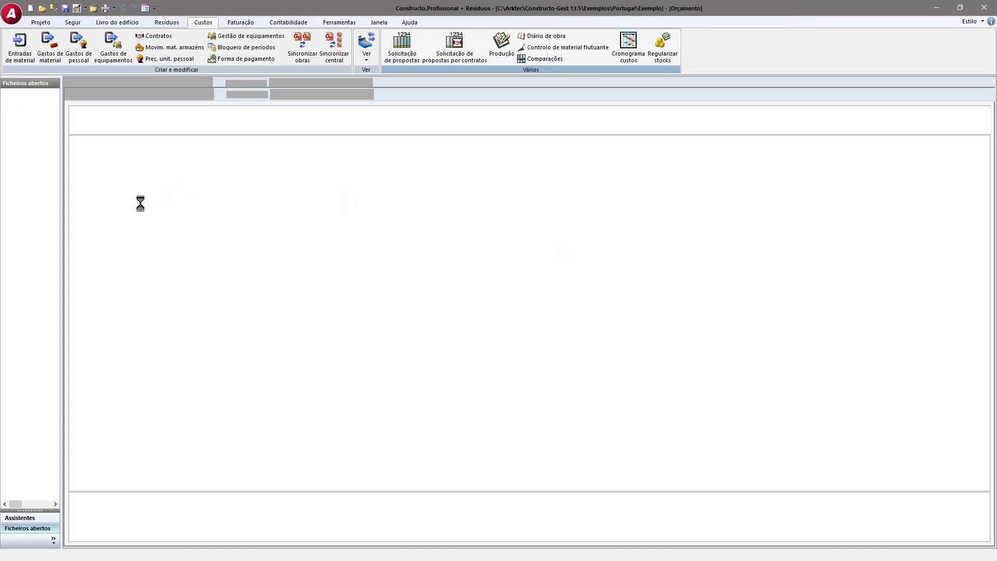
left_click(338, 95)
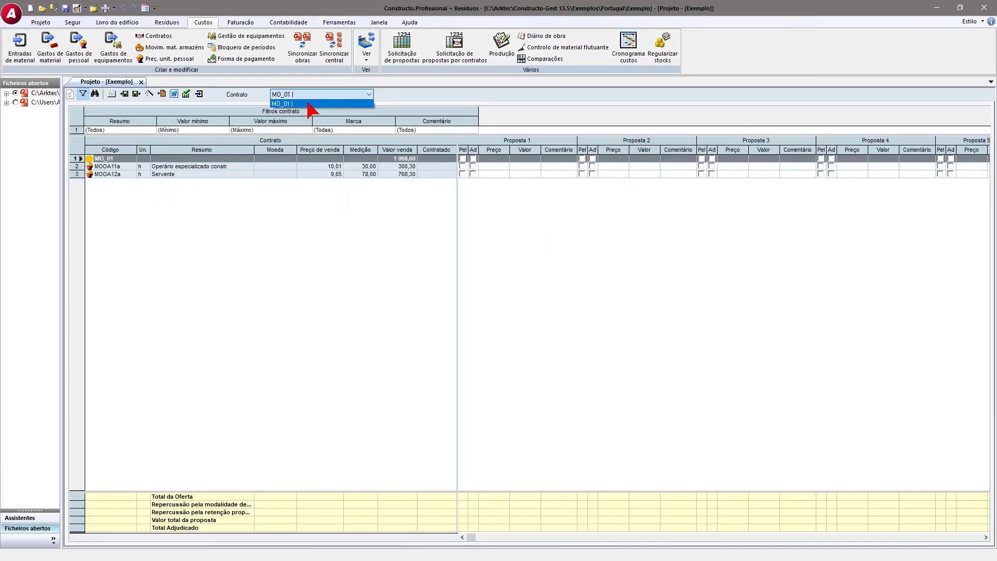
left_click(310, 103)
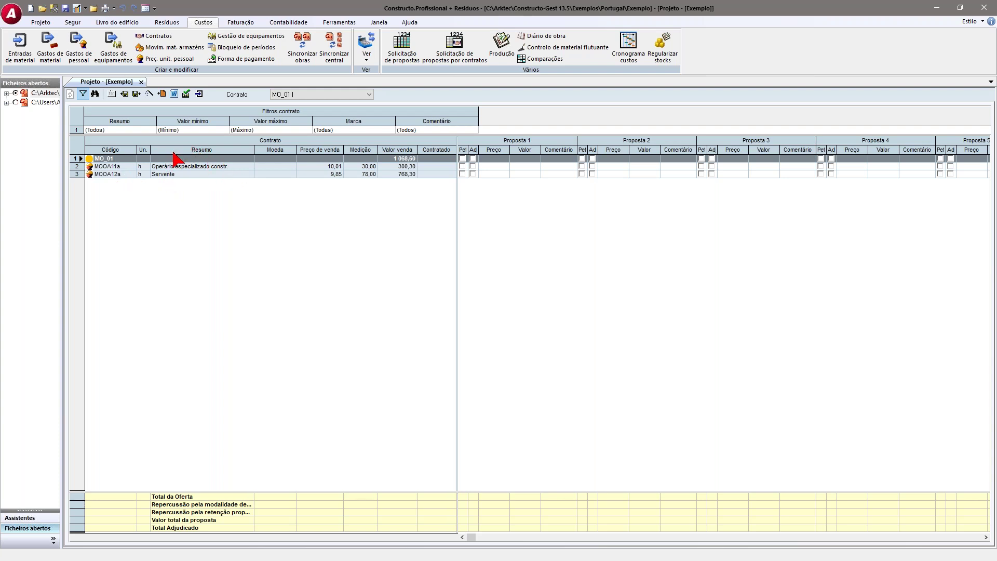
- Close the contract proposals view and open the project's material entries (Entradas de material)
left_click(141, 82)
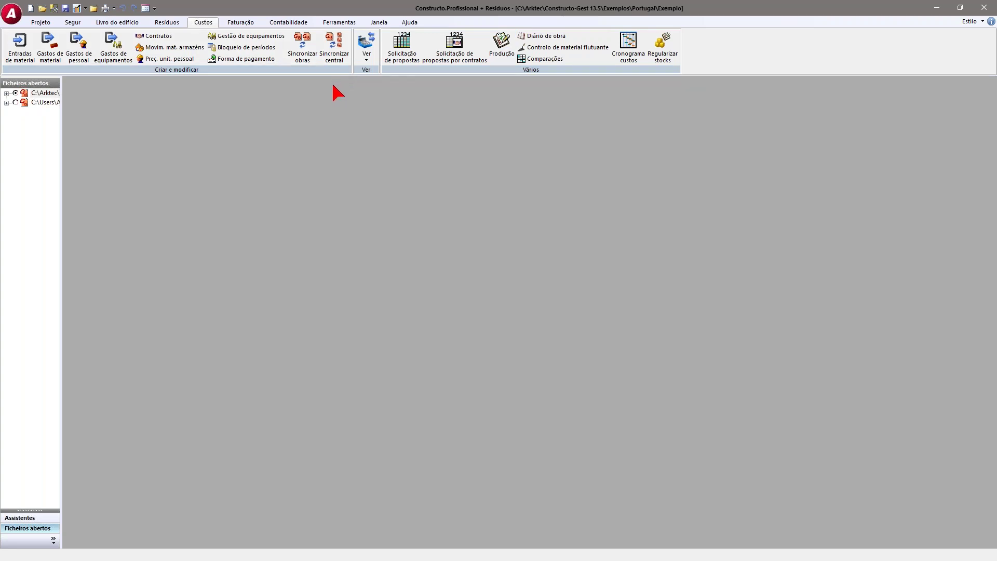
left_click(17, 48)
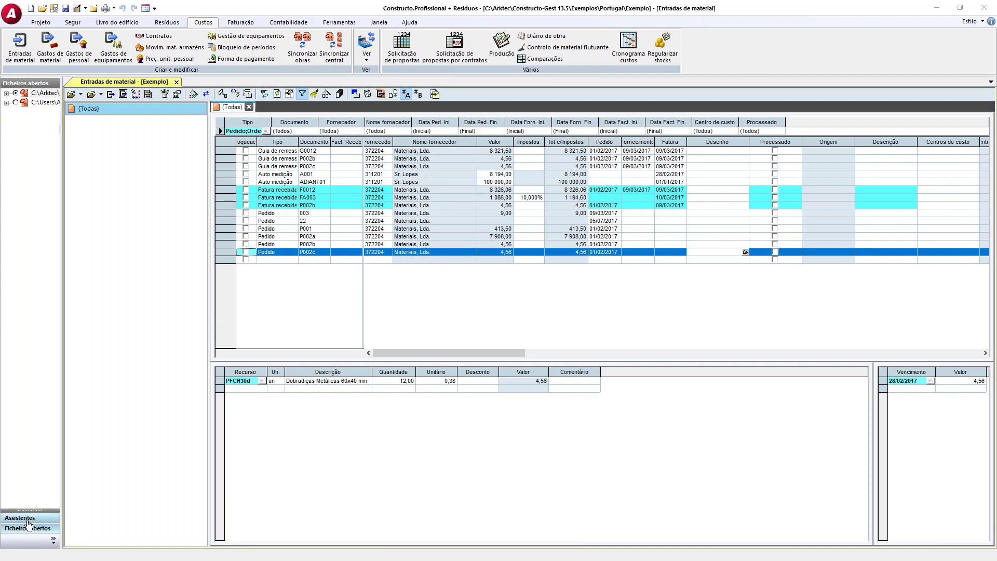
- Start a new material order with the Pedido de material assistant, entering its document number and choosing CONSTRUTORA DO SUL, SARL as supplier
left_click(20, 518)
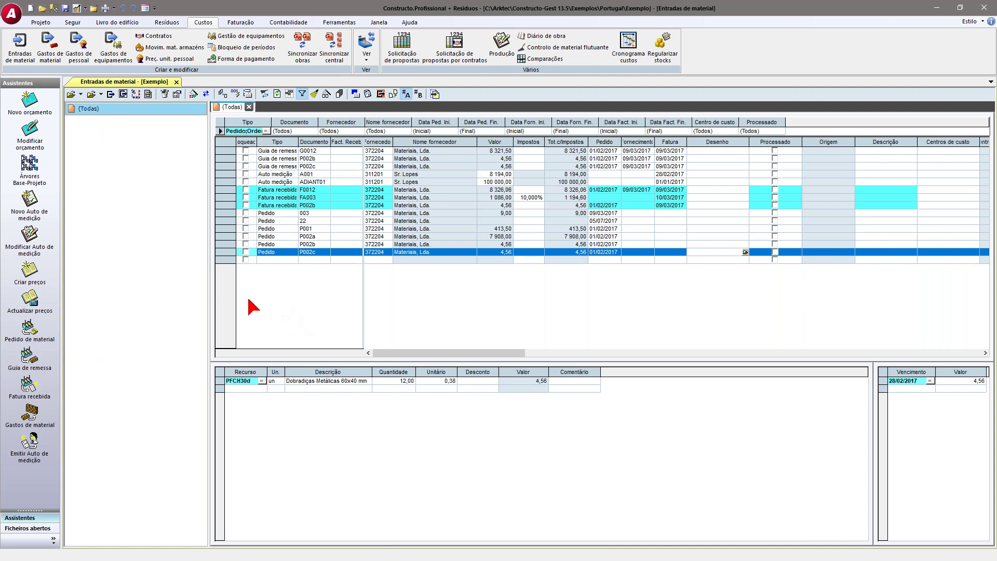
left_click(262, 259)
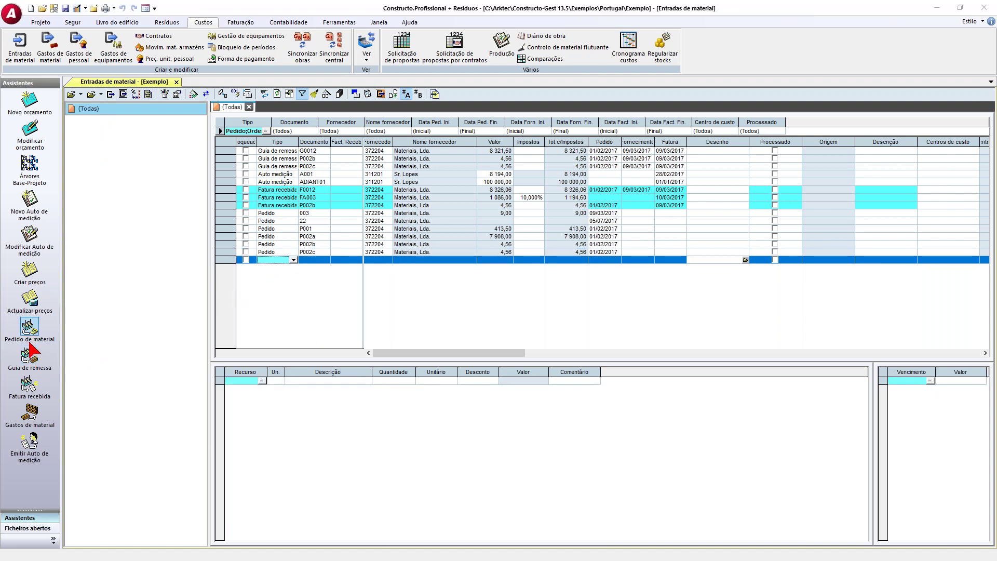
left_click(29, 328)
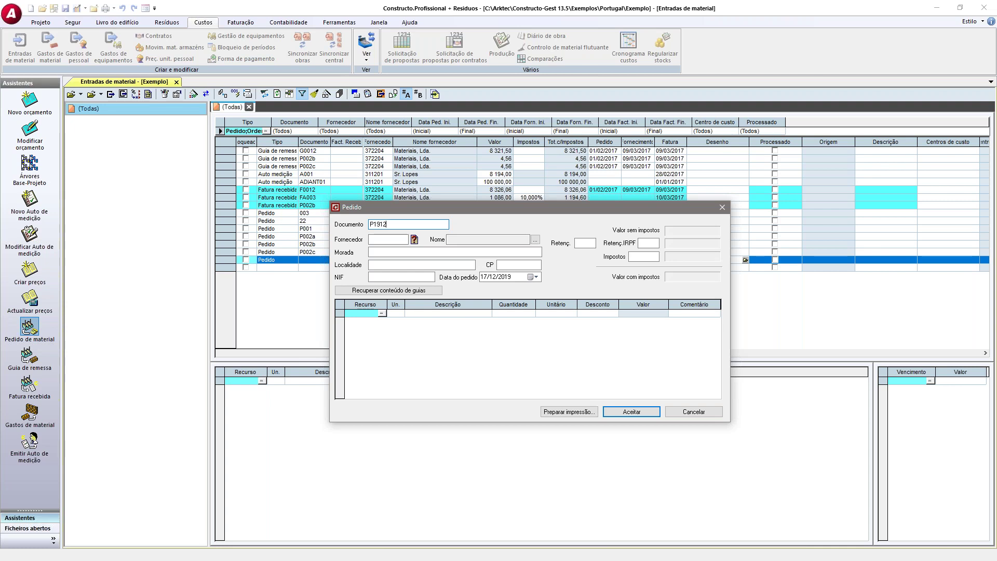
left_click(414, 240)
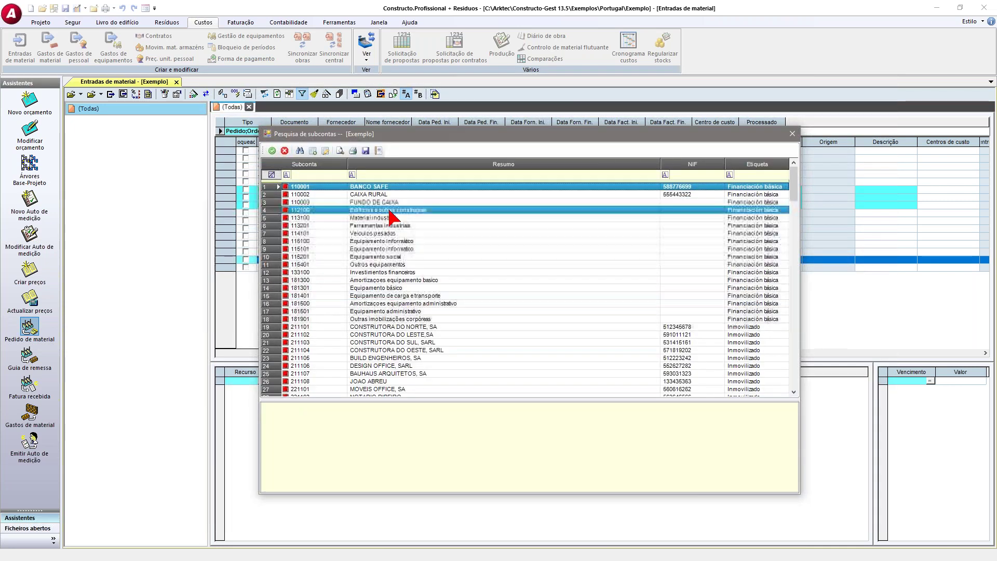
left_click(384, 342)
left_click(272, 151)
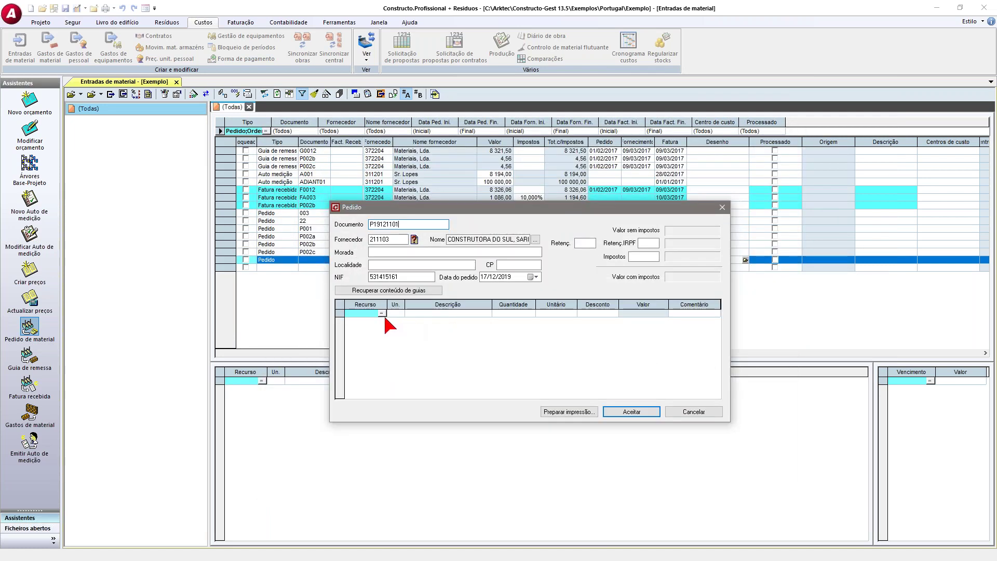
- Add the resources PFCH.9aca (Fechadura Latão acab. Simples) and PFCH30d (Dobradiças Metálicas 60x40 mm) to the order
left_click(381, 314)
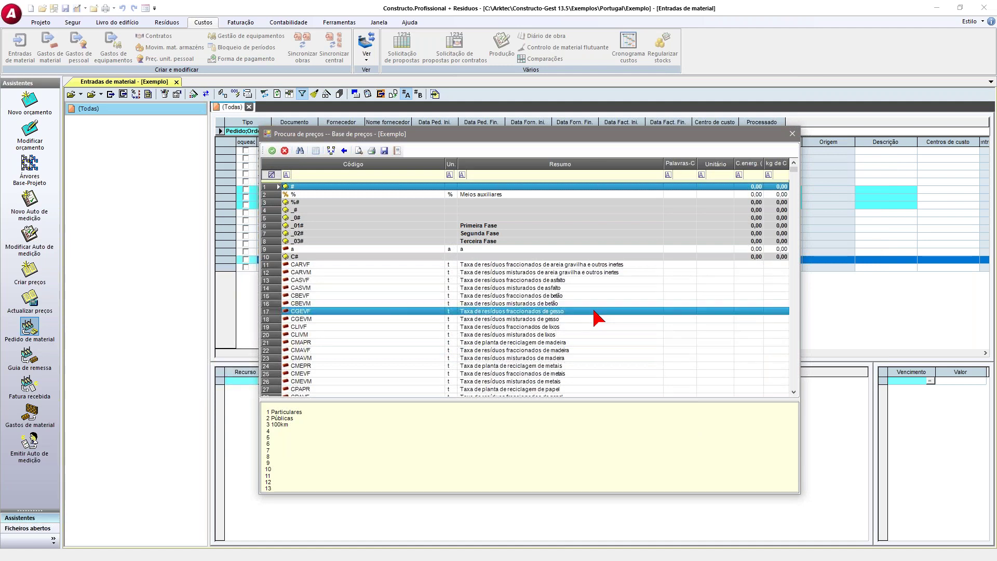
scroll(593, 315, "down", 20)
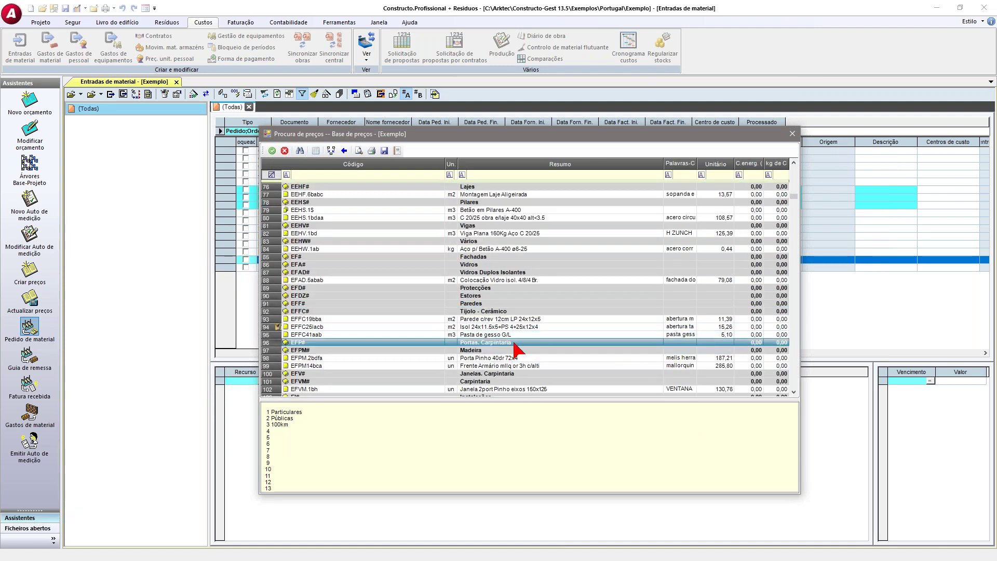
scroll(514, 344, "down", 20)
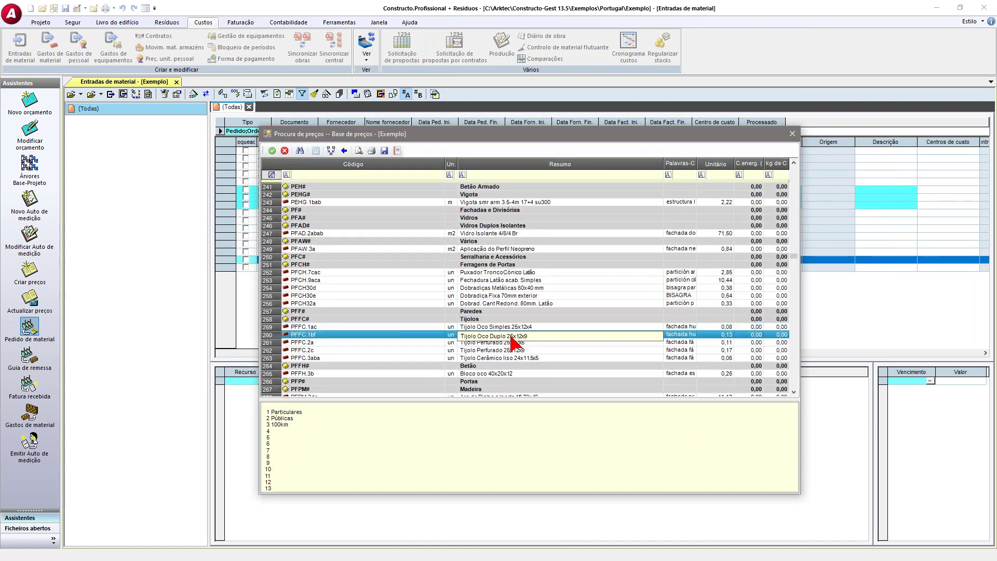
left_click(529, 281)
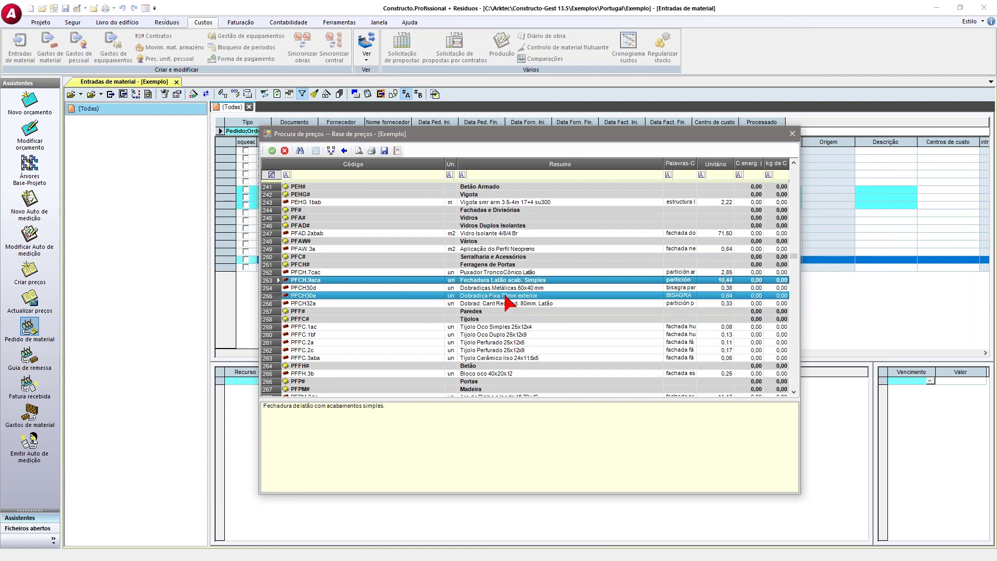
left_click(514, 288)
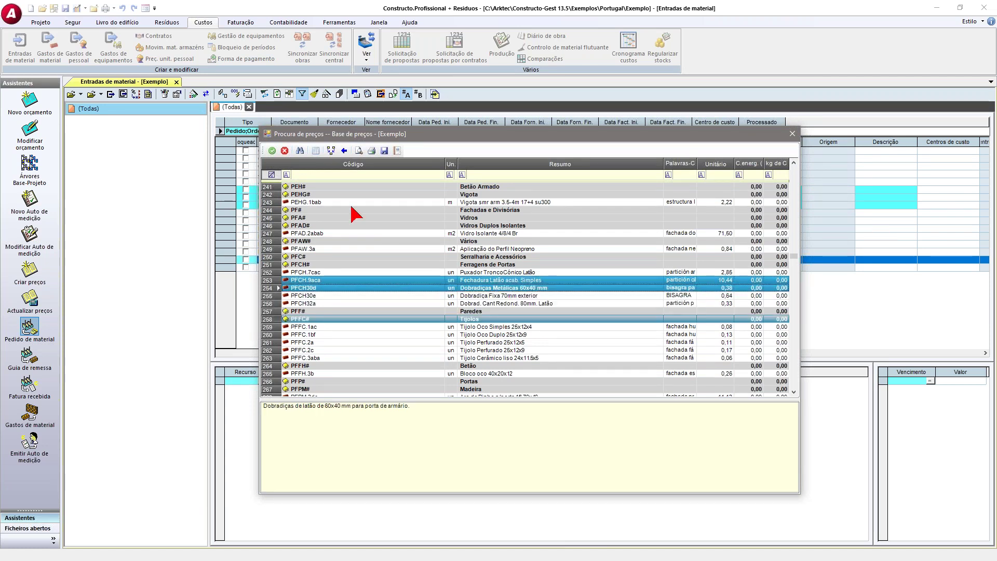
key("Return")
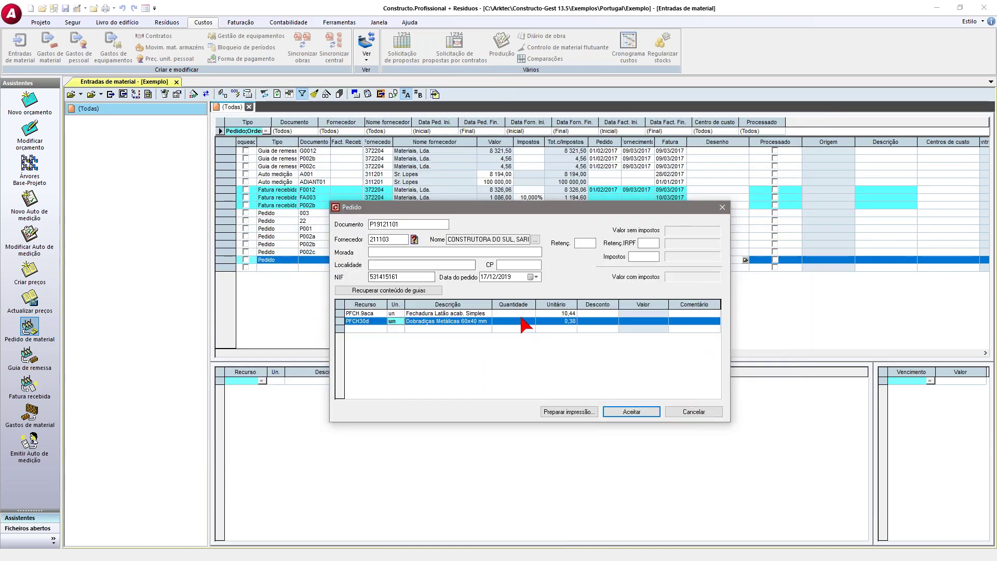
- Set the order quantities to 50 for PFCH.9aca and 120 for PFCH30d
type("50")
left_click(507, 321)
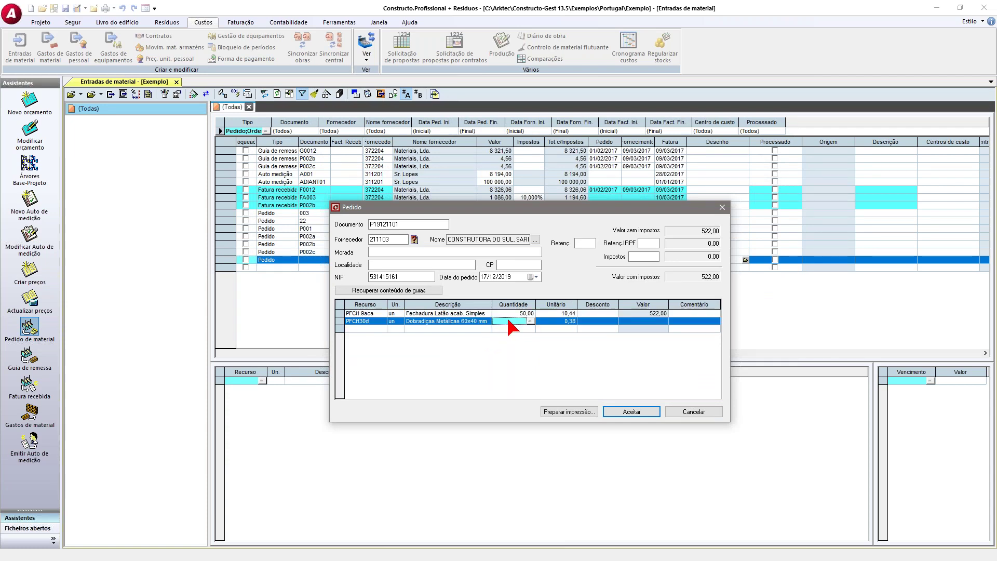
type("120")
left_click(553, 322)
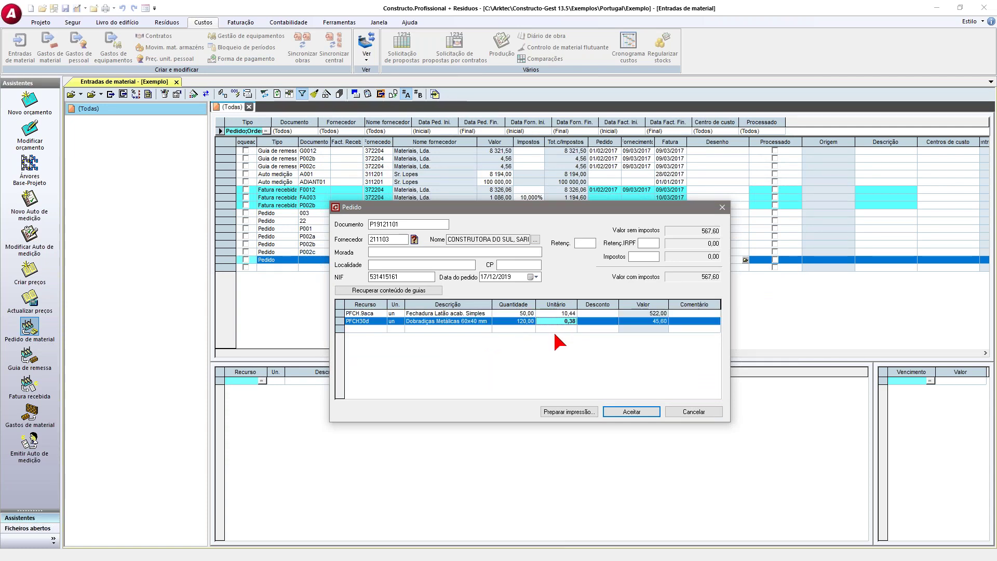
- Preview the printout of the order with the Pedidos listing, review its contents and leave the print setup
key("Return")
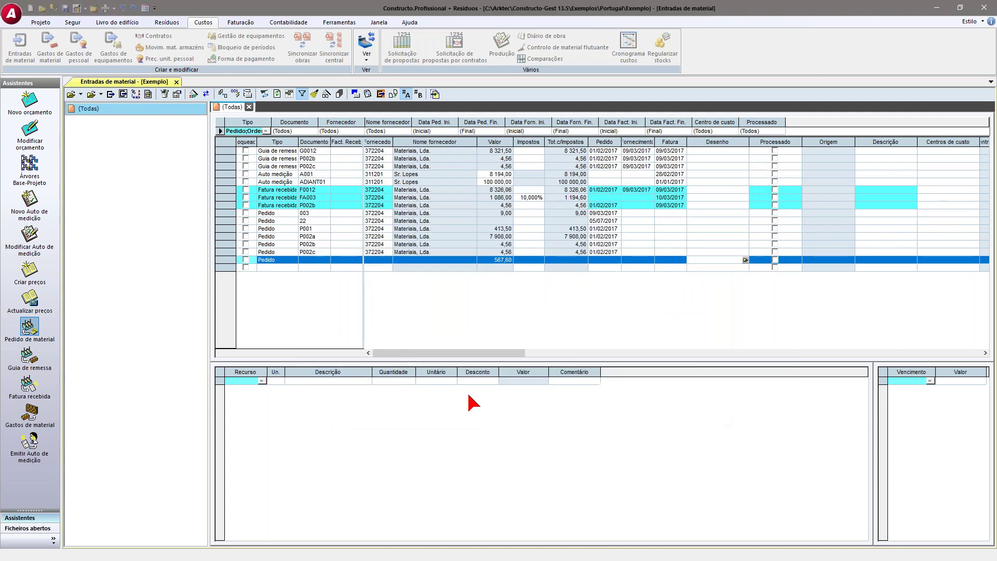
key("ctrl+p")
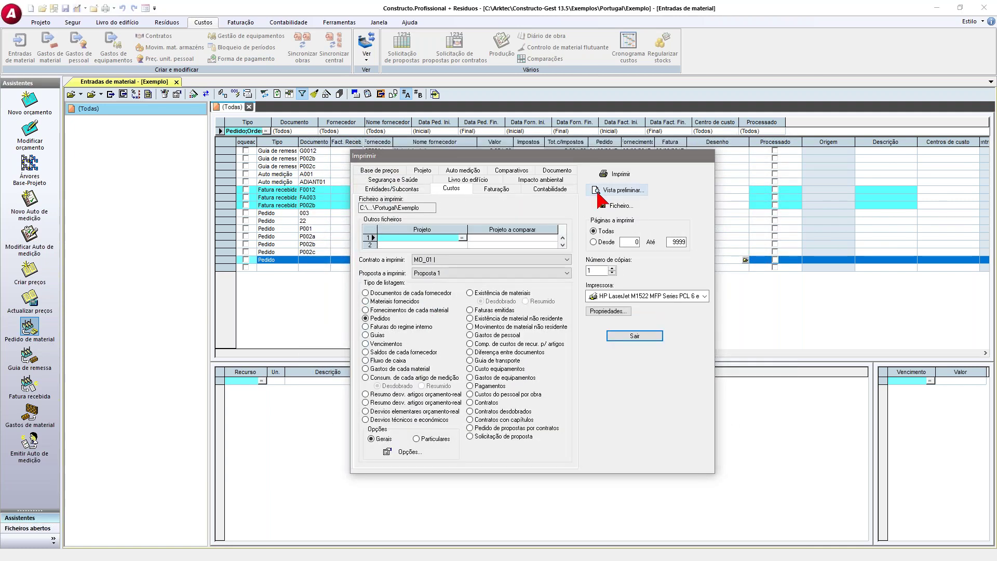
key("Return")
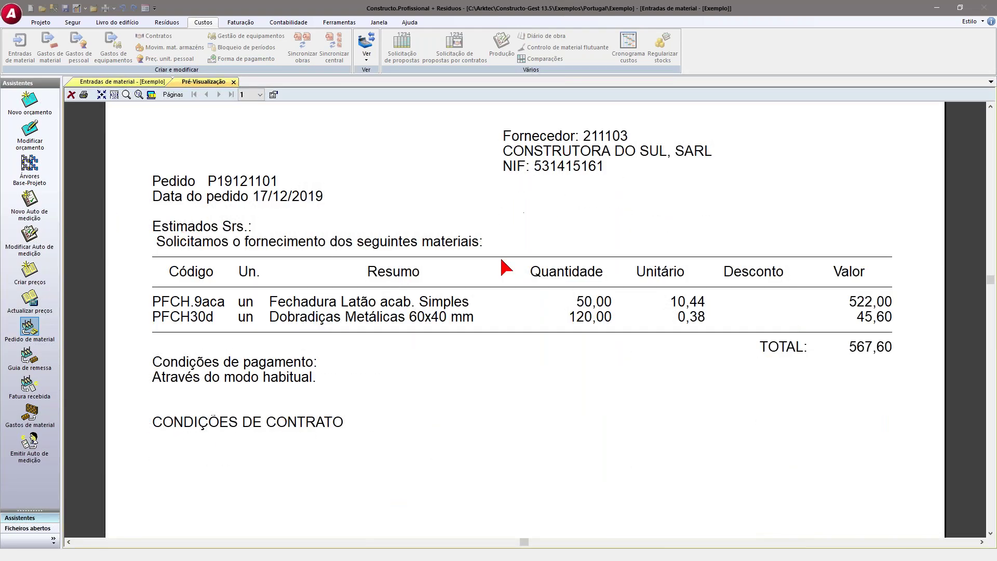
scroll(503, 263, "up", 3)
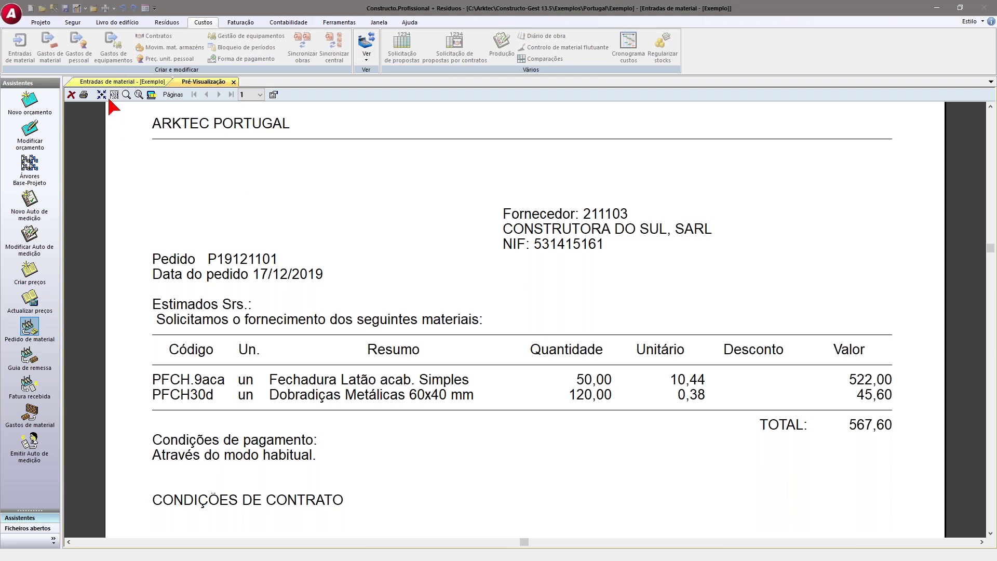
left_click(234, 82)
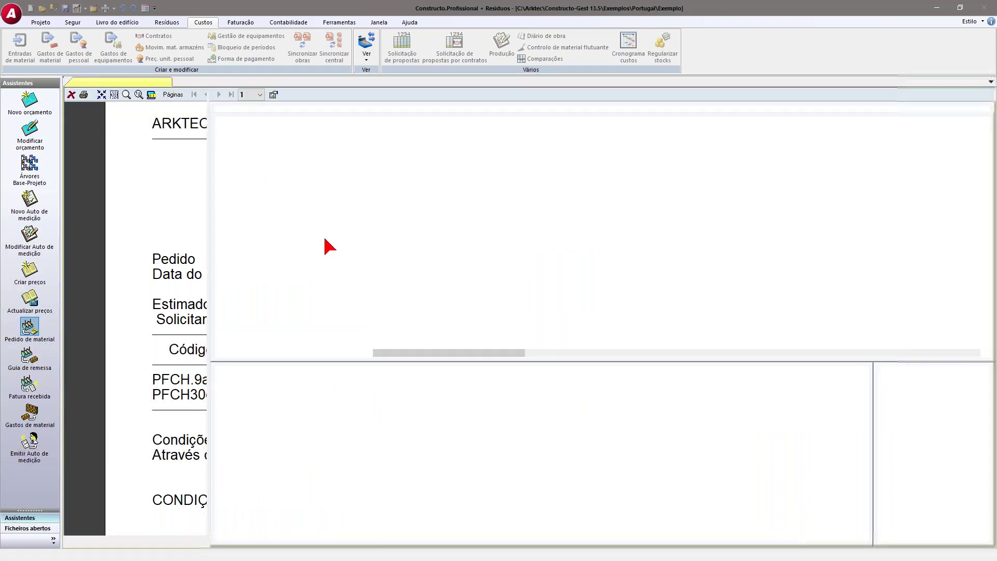
key("ctrl+p")
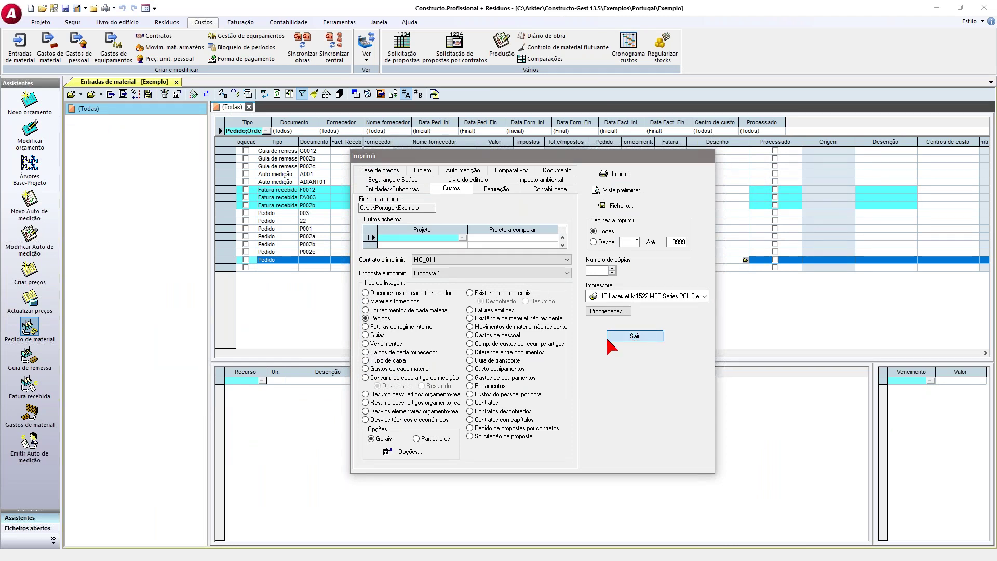
left_click(611, 336)
- Accept the order for CONSTRUTORA DO SUL, SARL and check its entry in the material entries list
left_click(649, 413)
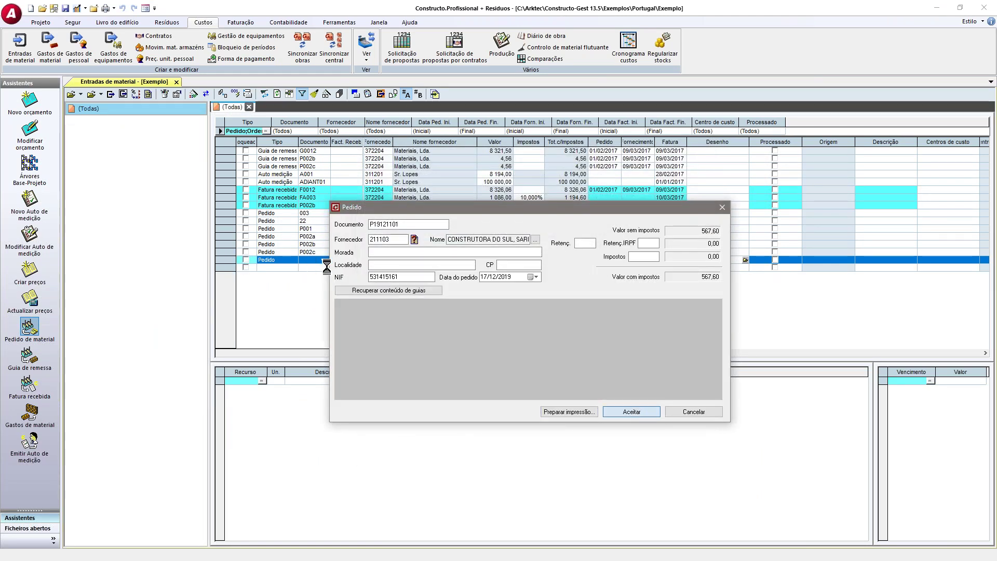
left_click(442, 261)
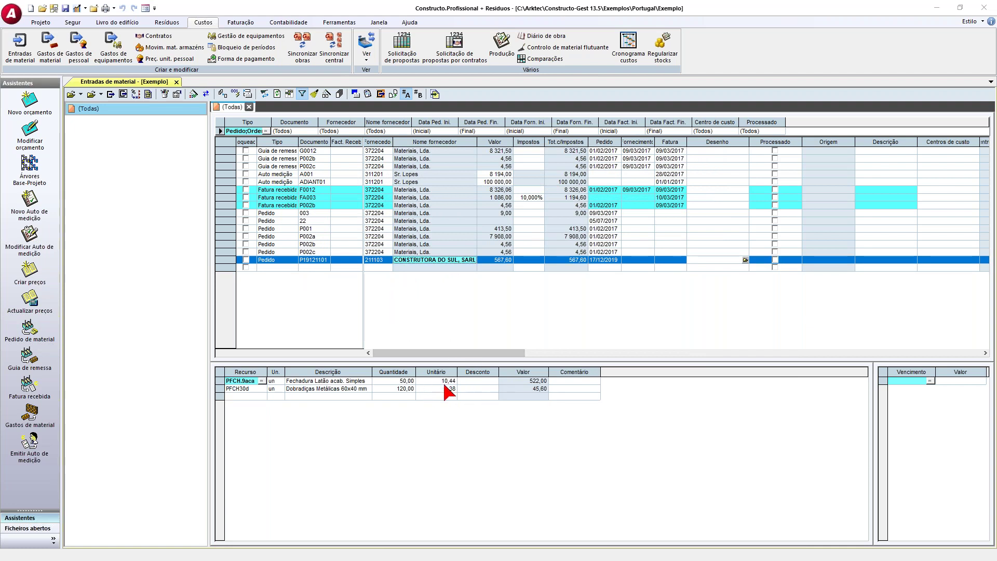
left_click(606, 259)
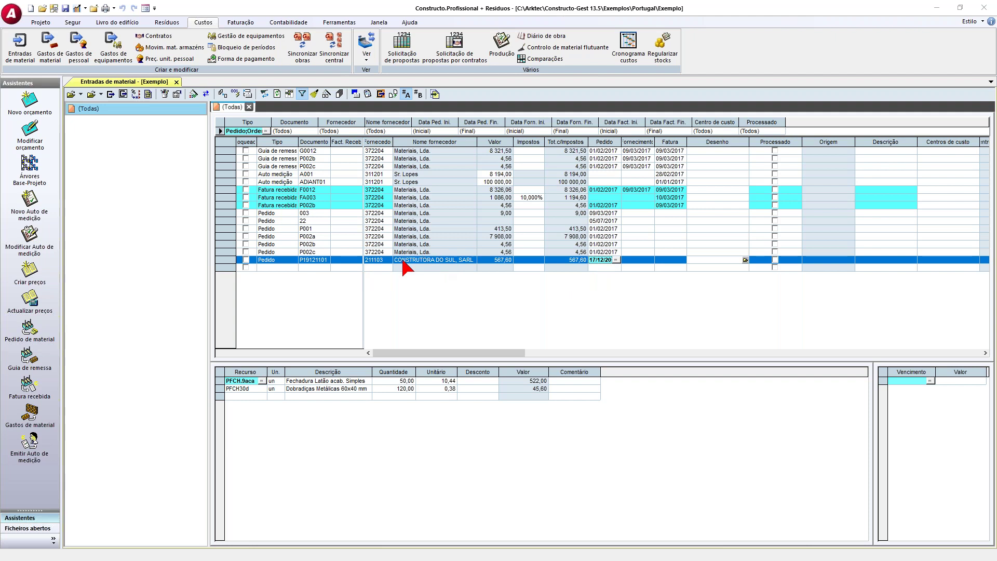
- Begin converting the CONSTRUTORA DO SUL, SARL order into another document, choosing Guia de remessa as the type
left_click(270, 267)
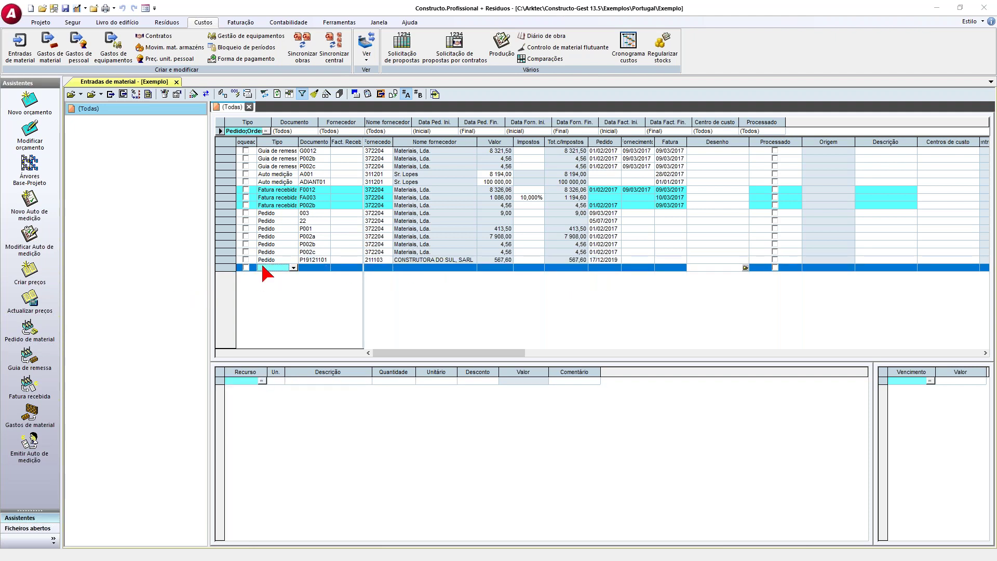
key("Up")
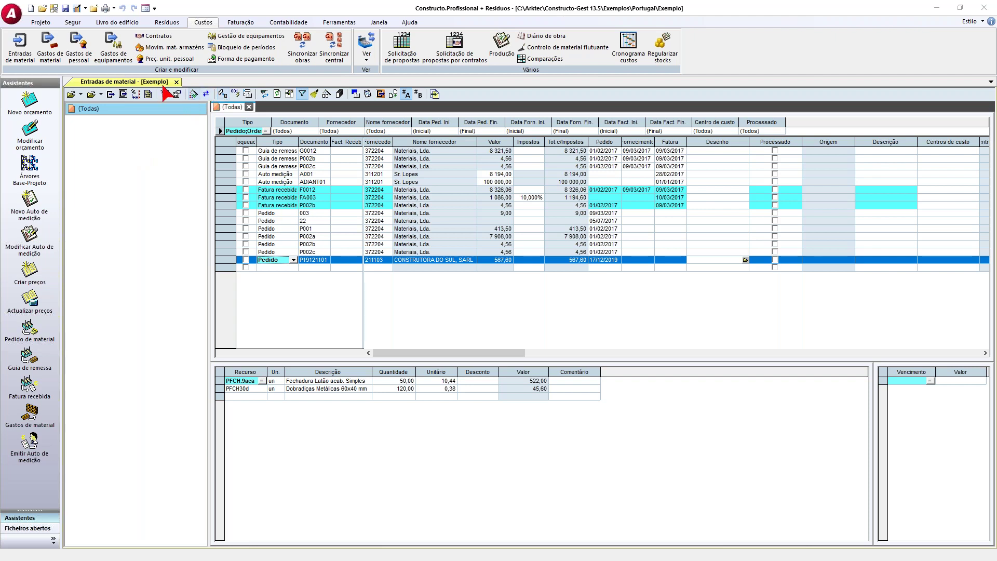
left_click(223, 94)
left_click(546, 299)
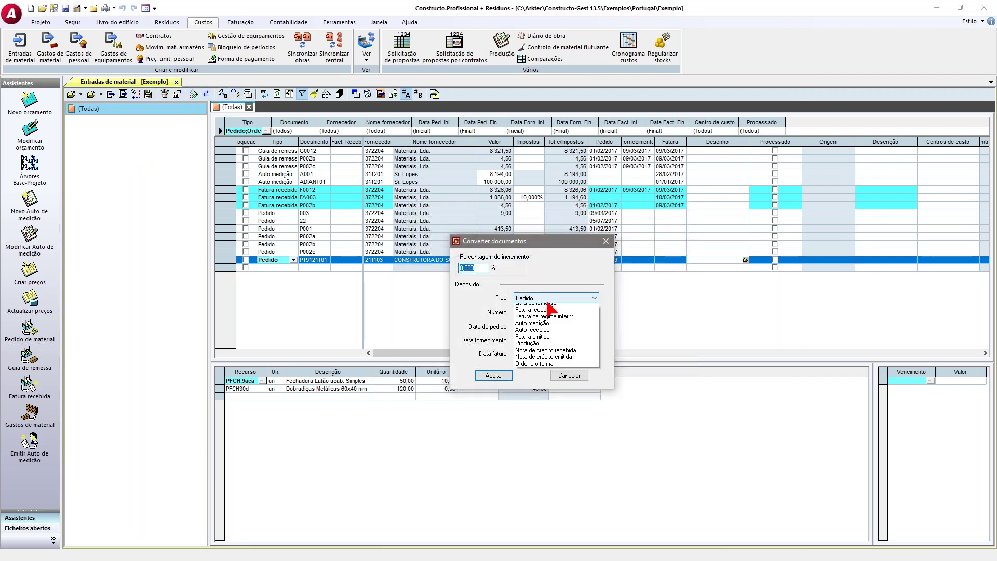
left_click(545, 310)
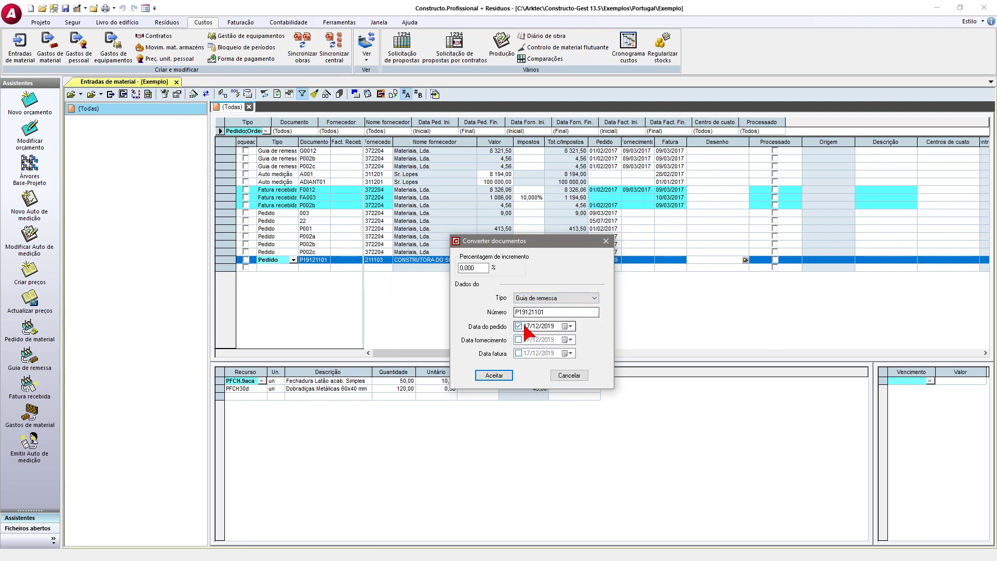
- Enable the conversion's delivery date (Data fornecimento), set it to 18/12/2019 and accept the conversion
left_click_drag(481, 268, 457, 269)
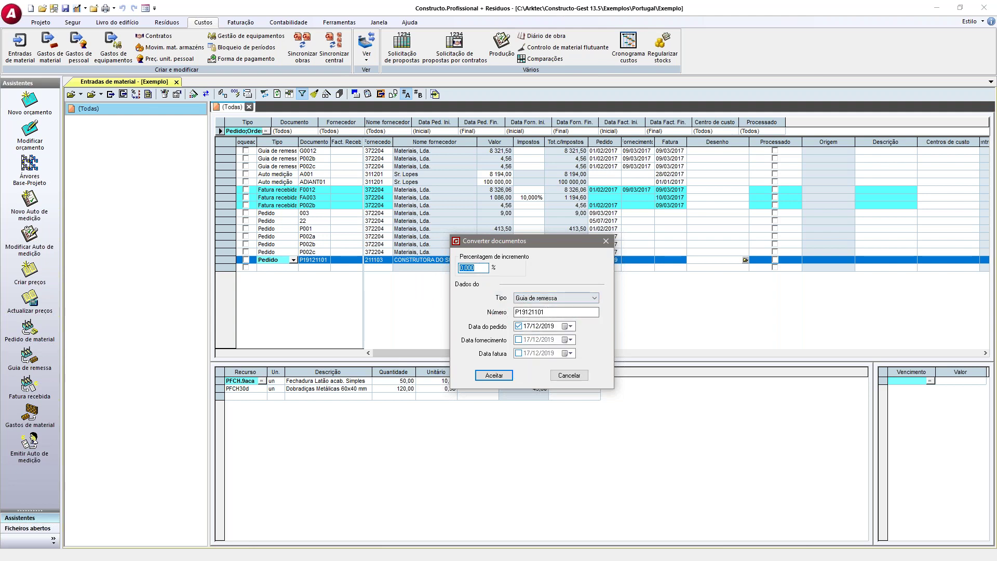
left_click(518, 341)
left_click(571, 343)
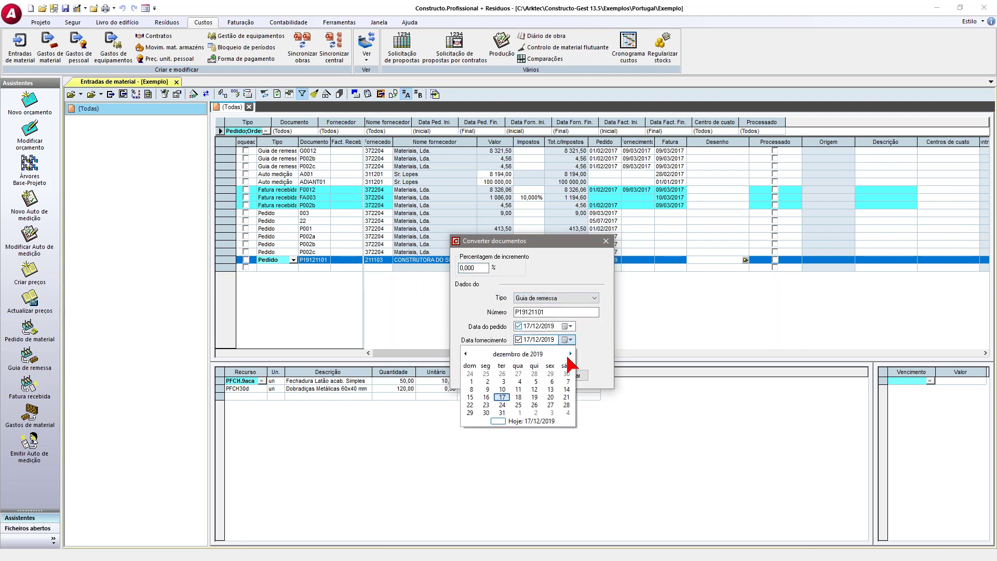
left_click(518, 396)
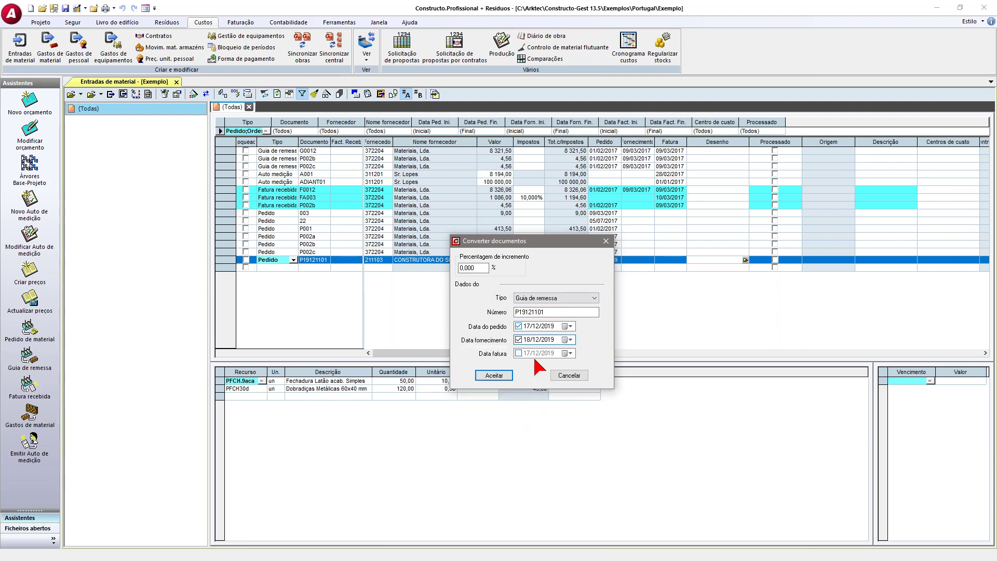
left_click(501, 379)
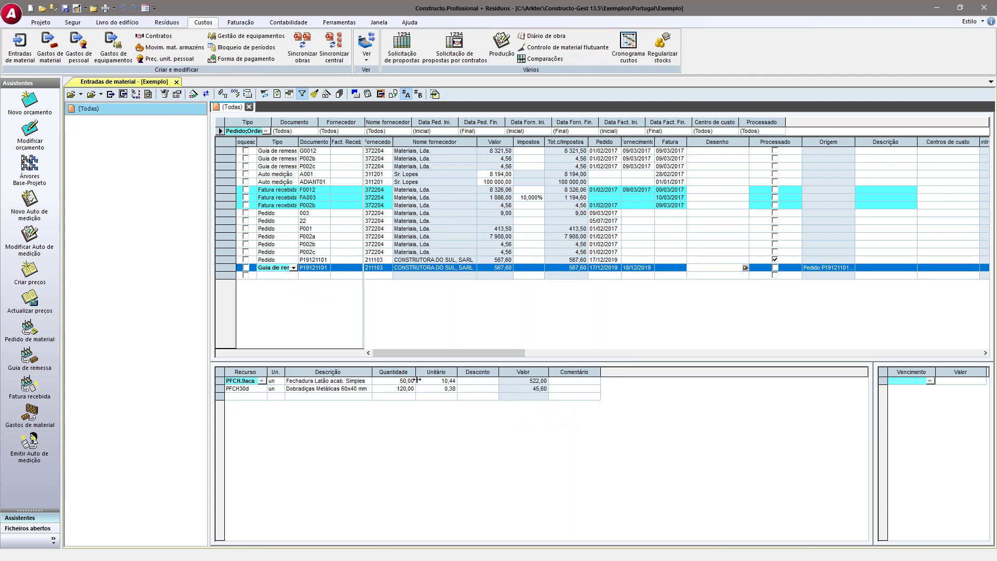
- Set the quantity of PFCH.9aca in the new delivery note (Guia de remessa) to 40
left_click(391, 389)
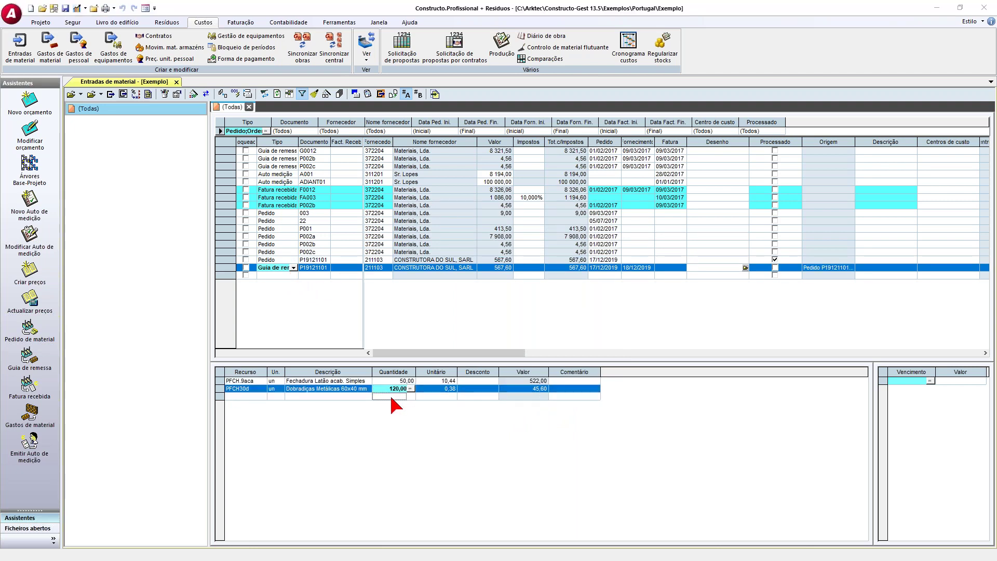
left_click(390, 396)
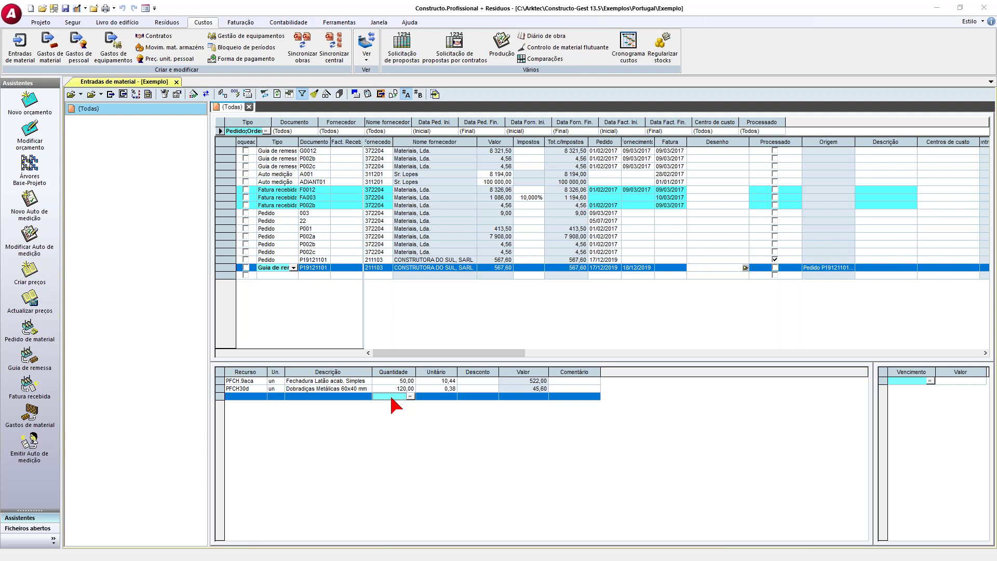
left_click(390, 388)
left_click(389, 382)
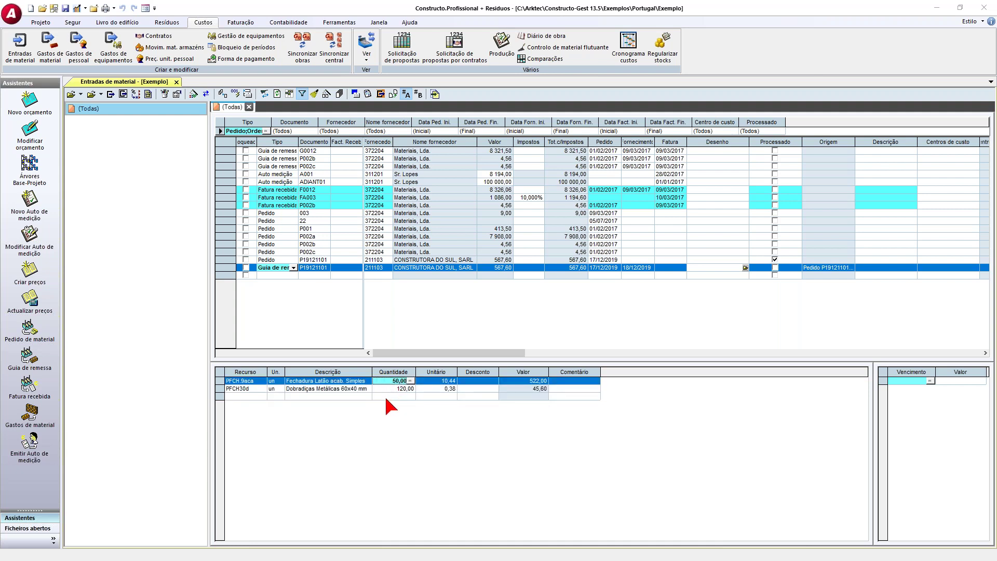
key("Tab")
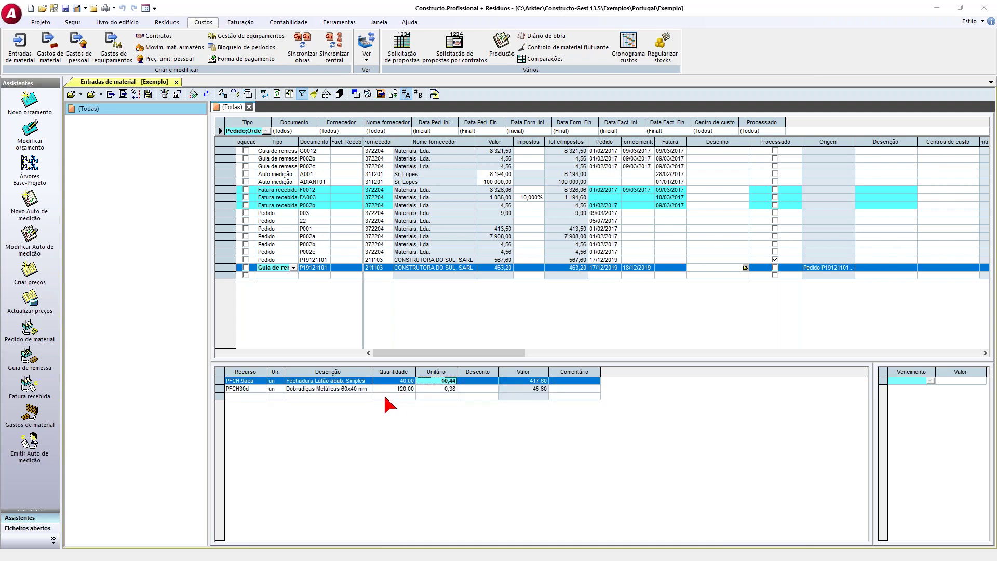
left_click(310, 269)
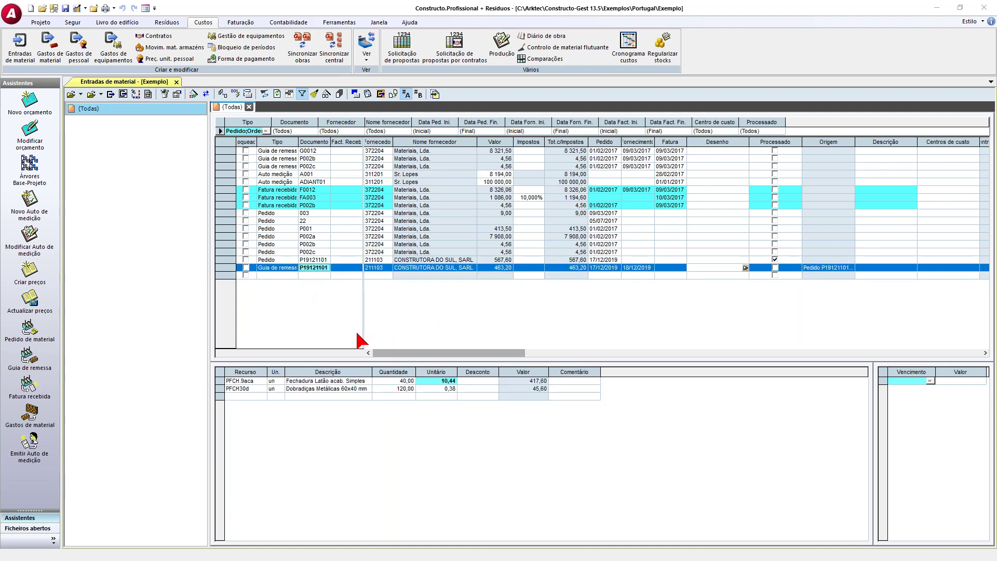
- Convert the CONSTRUTORA DO SUL, SARL delivery note into a Fatura recebida with Data fatura 23/12/2019, and set its PFCH.9aca quantity to 50
left_click(222, 94)
left_click(592, 298)
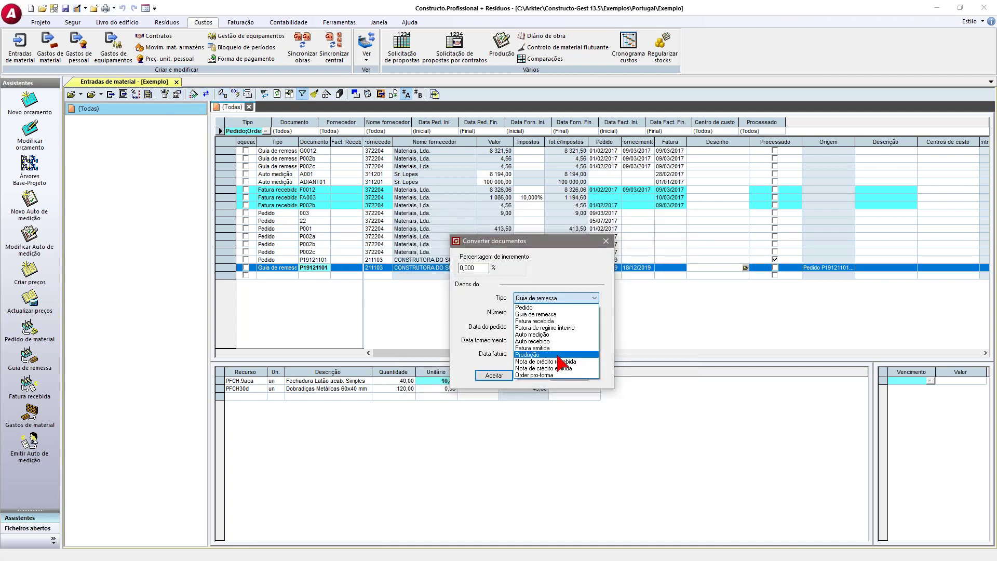
left_click(557, 322)
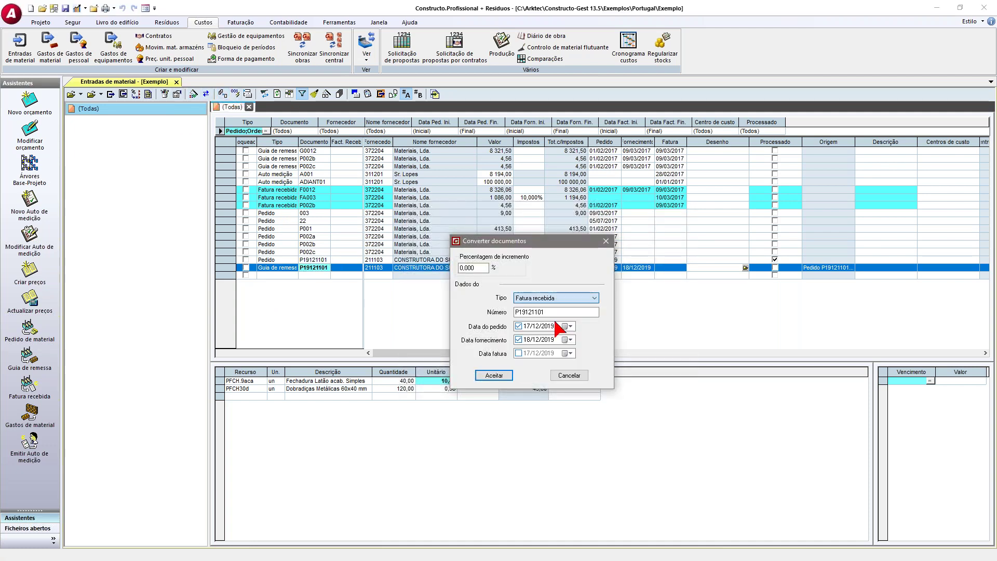
left_click(571, 354)
left_click(481, 419)
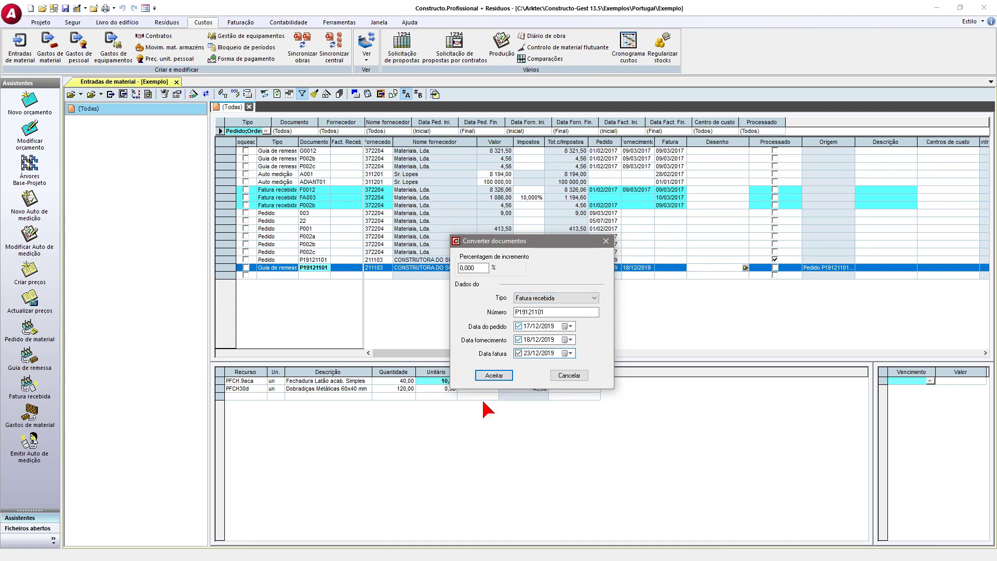
left_click(494, 375)
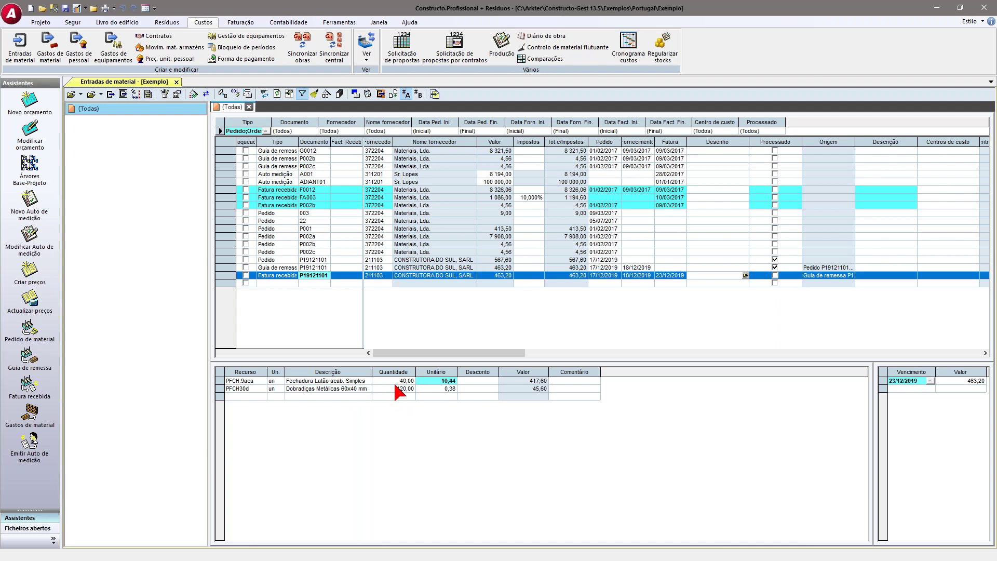
key("shift+Tab")
key("Tab")
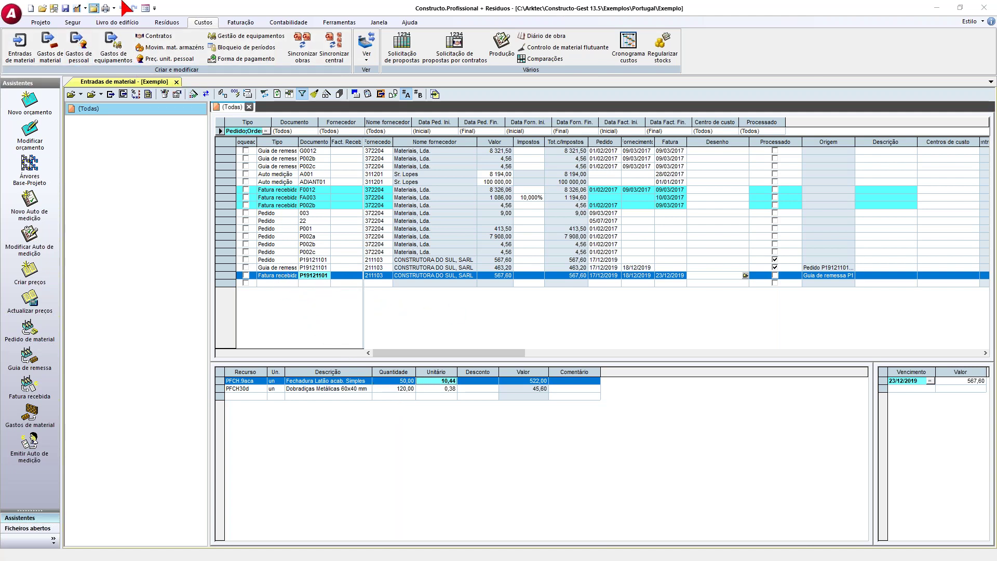
- Preview the costs report Diferença entre documentos, examine the differences between the invoice and its delivery note, and close the preview and print dialog
key("ctrl+p")
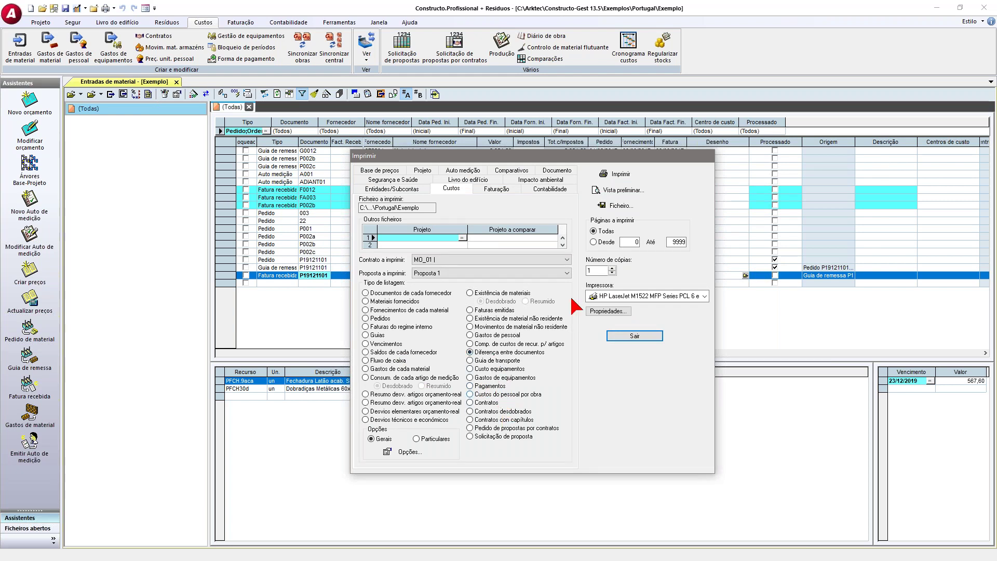
left_click(618, 190)
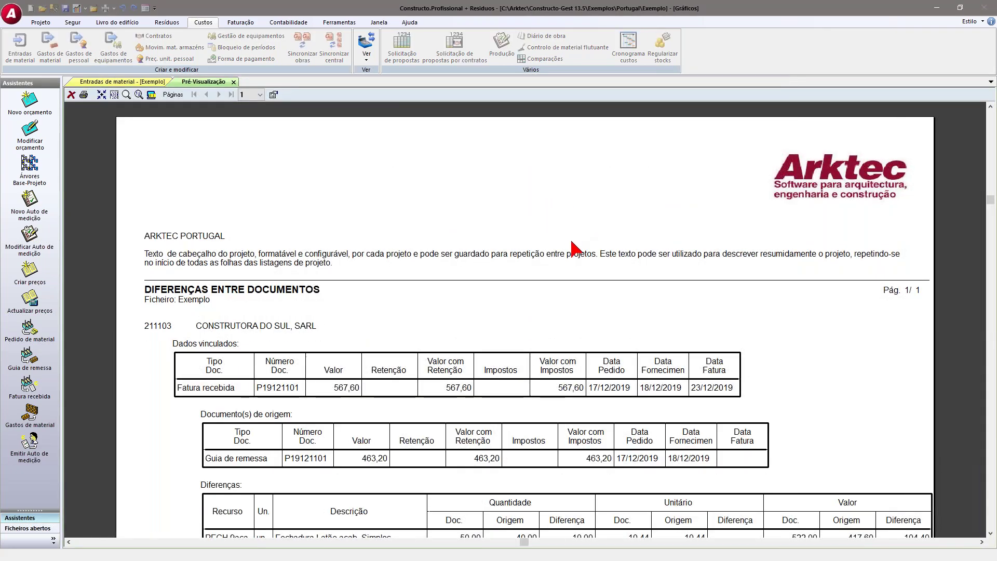
scroll(569, 242, "down", 3)
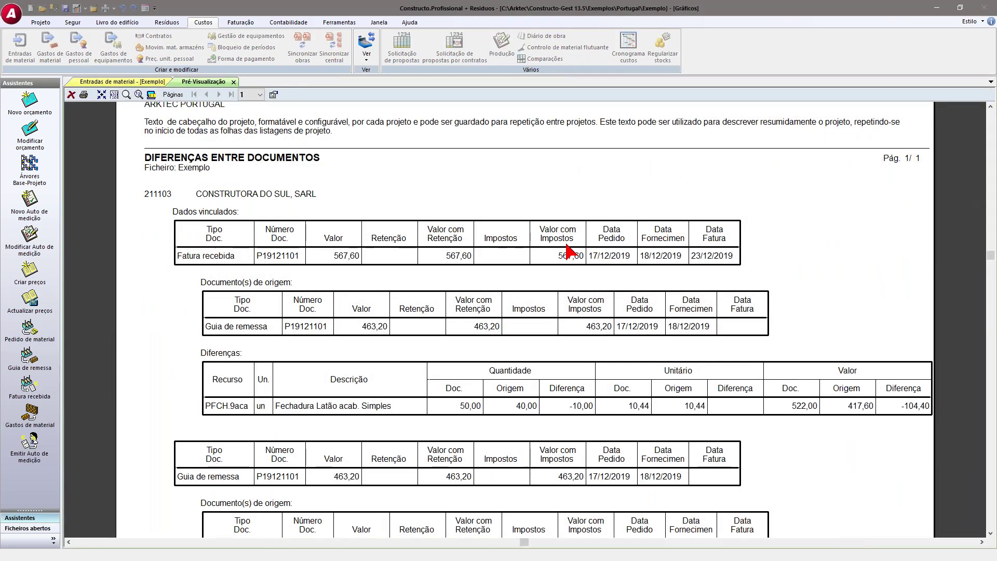
scroll(574, 379, "down", 1)
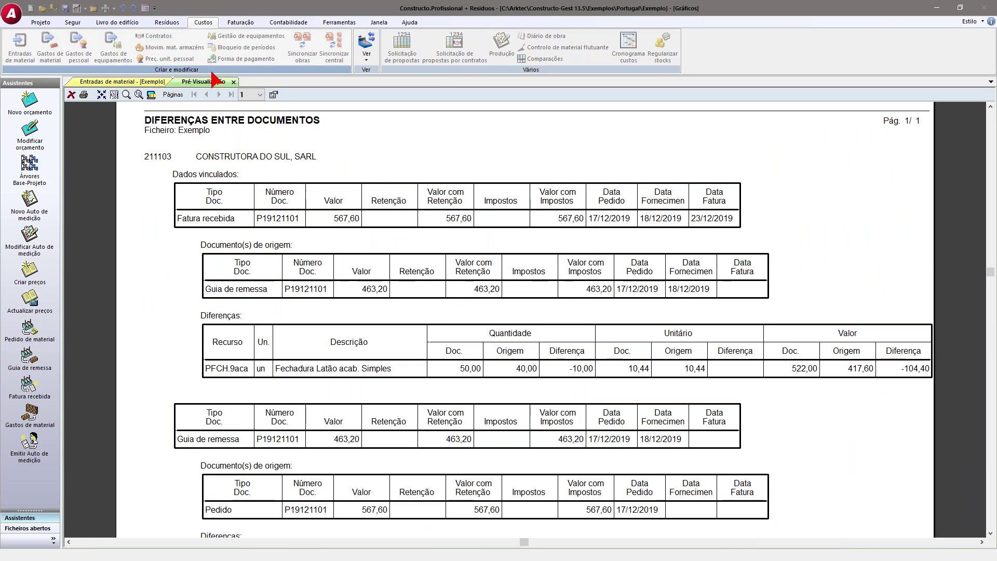
left_click(234, 82)
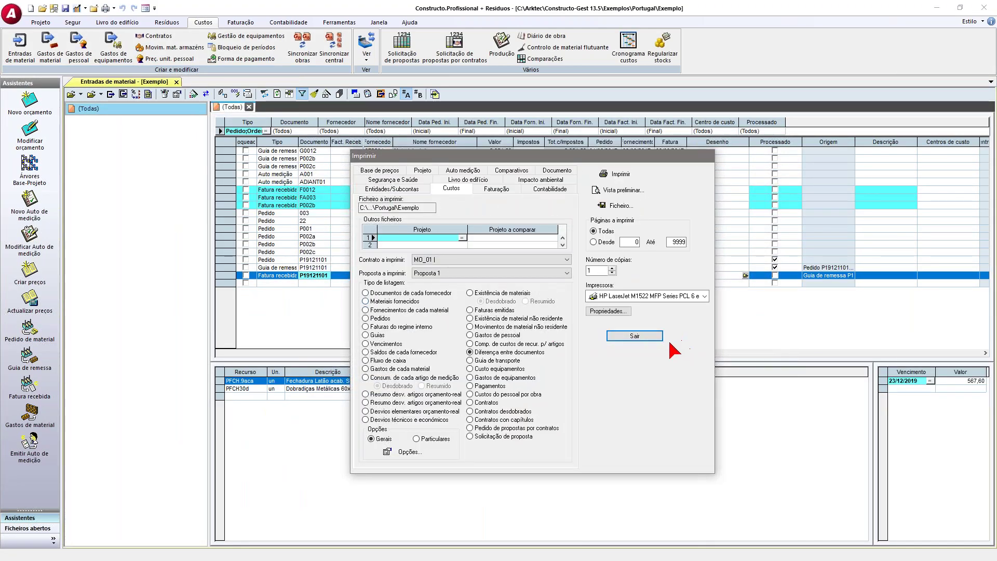
left_click(636, 337)
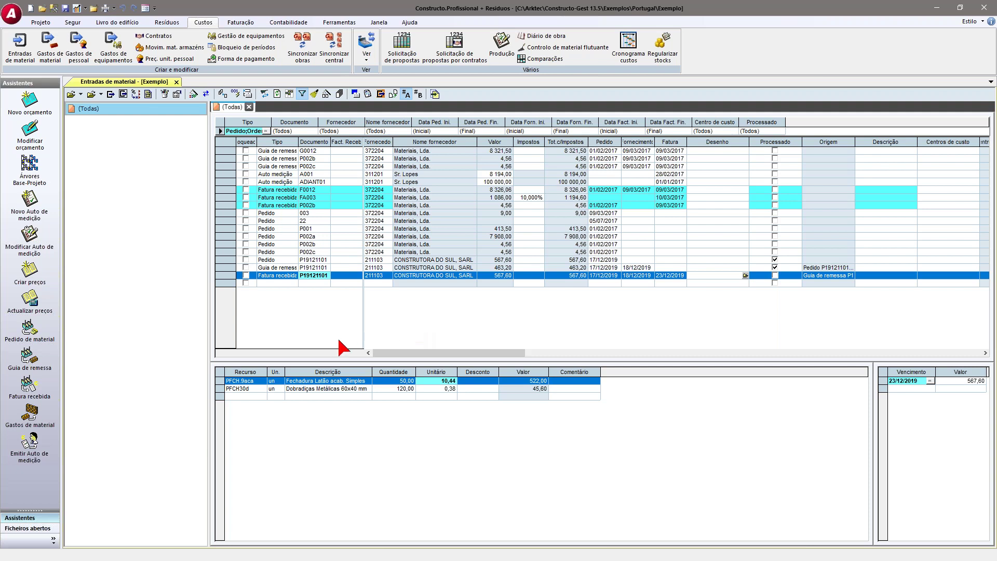
- Send the PFCH.9aca item of the new Fatura recebida to material costs, with article 030203 as the destination at 100%
left_click(276, 268)
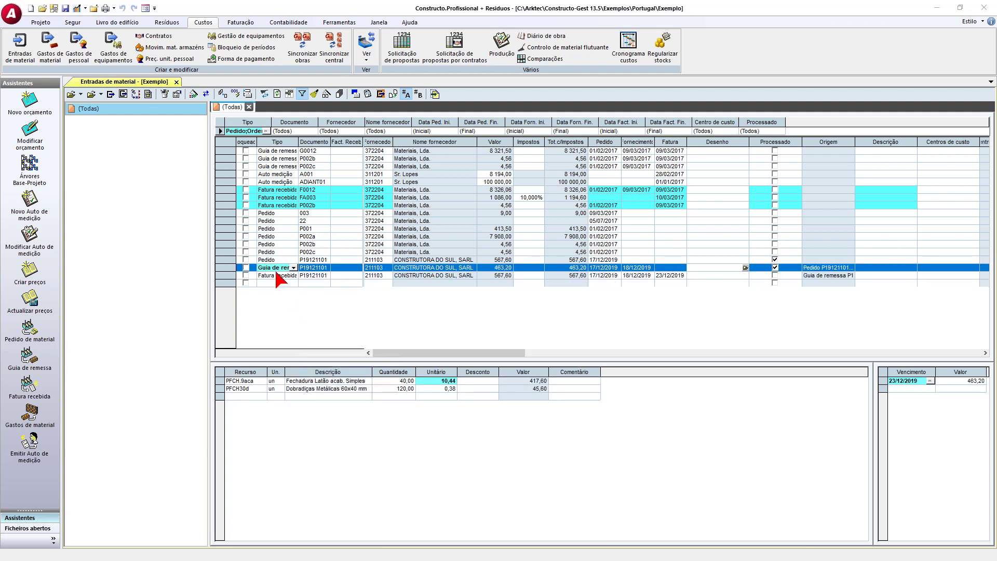
left_click(289, 276)
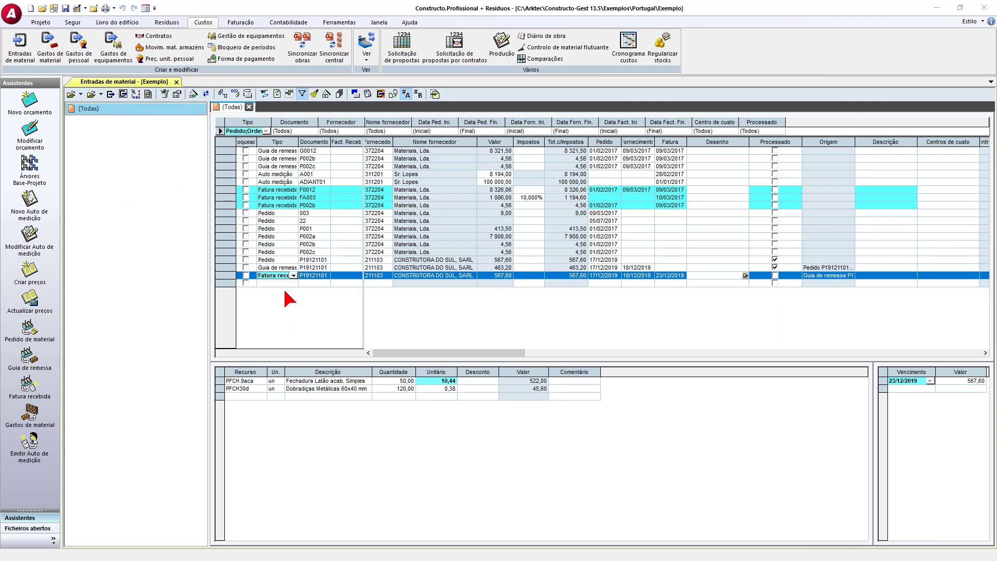
left_click(110, 98)
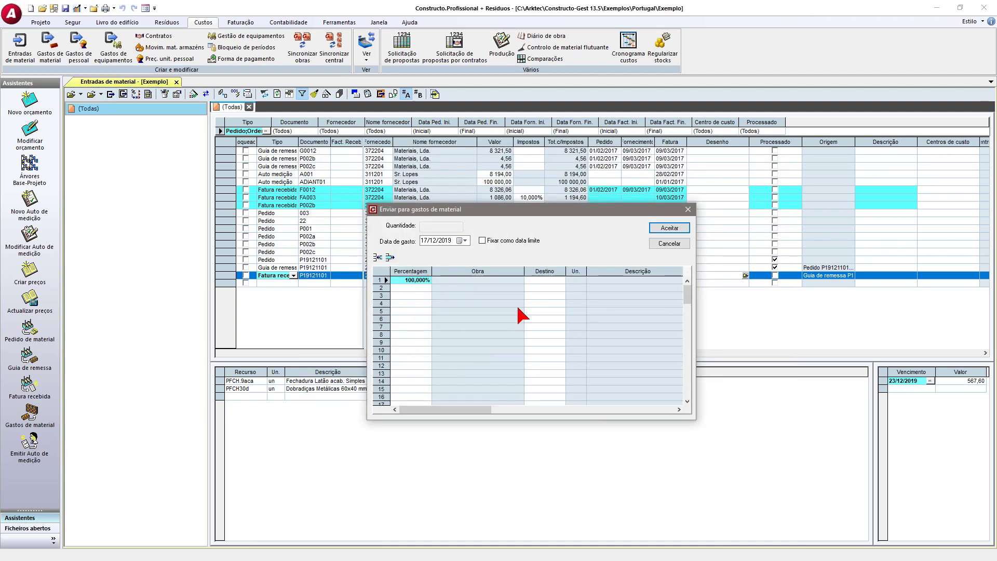
left_click(544, 280)
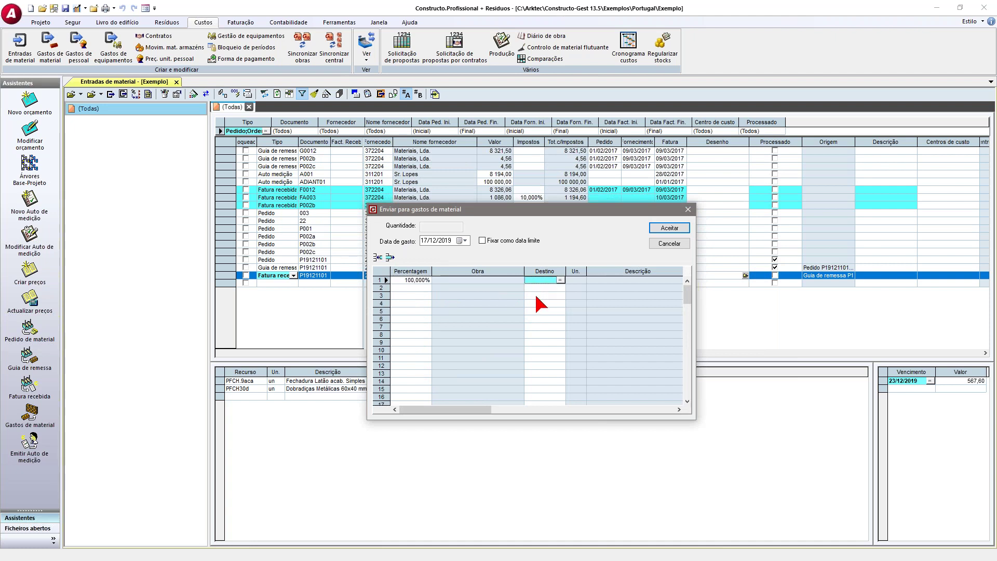
left_click(560, 279)
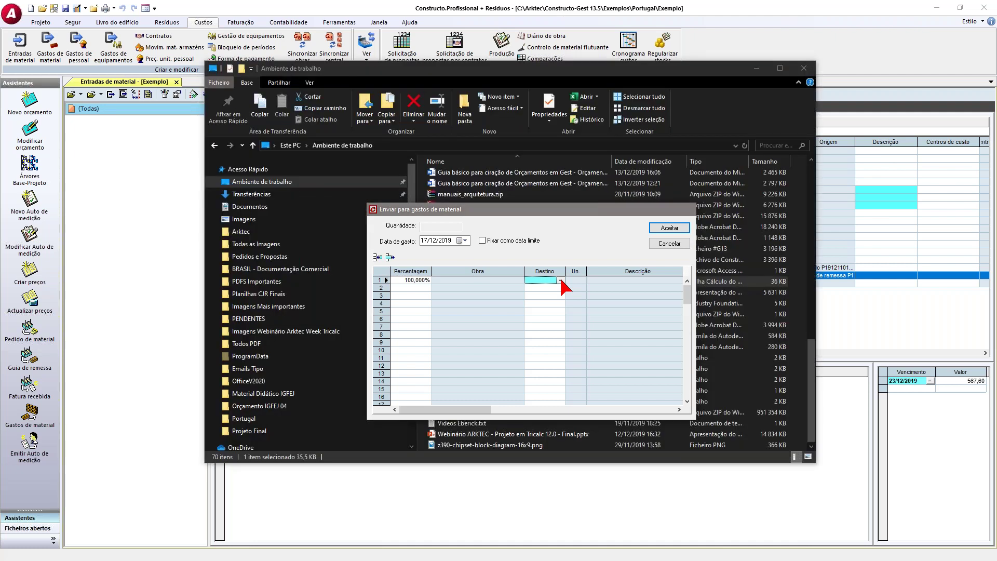
scroll(504, 285, "down", 8)
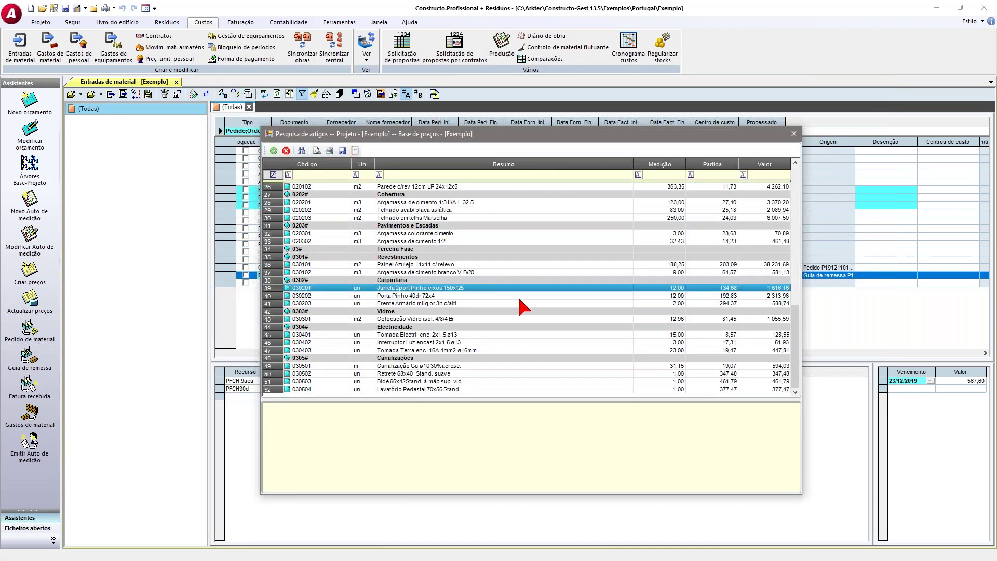
left_click(452, 304)
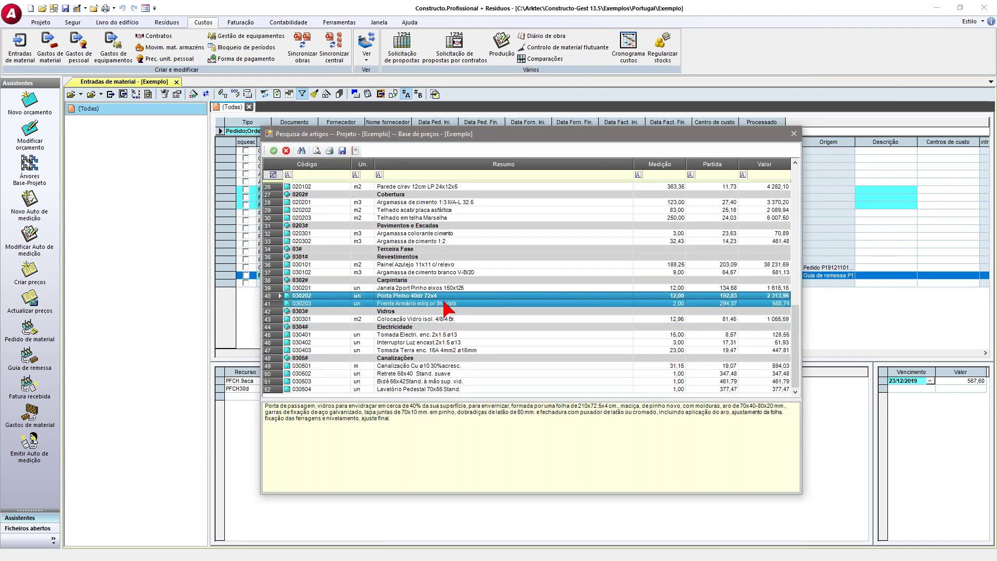
left_click(274, 151)
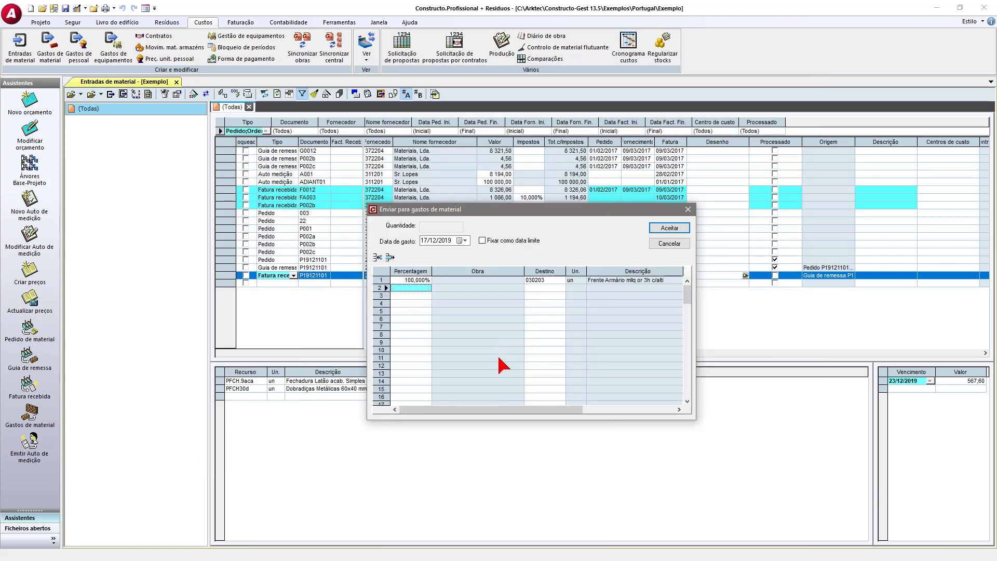
left_click(669, 228)
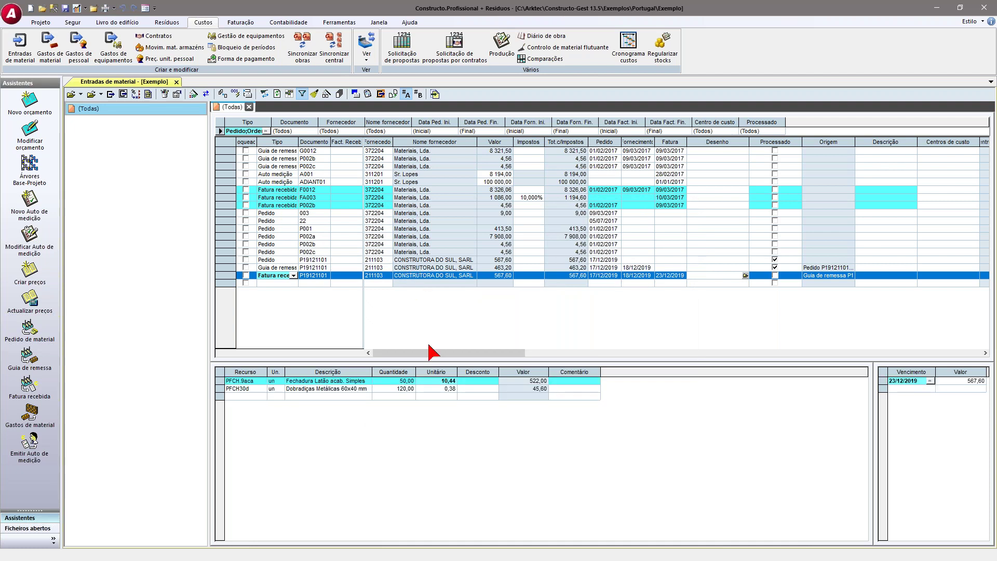
- Send the PFCH30d item (Dobradiças Metálicas) of the same Fatura recebida to material costs, with destination 030203
left_click(423, 267)
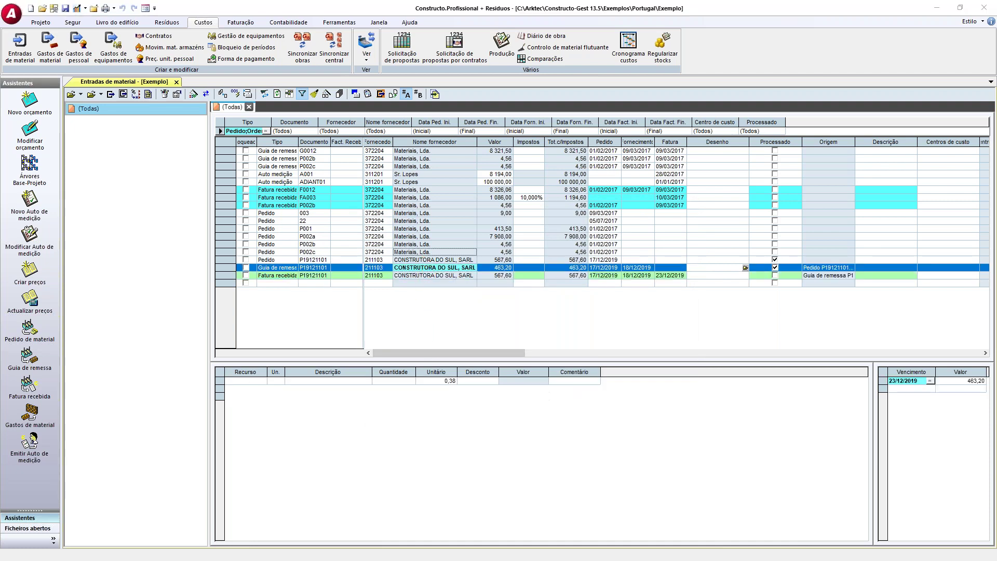
left_click(423, 253)
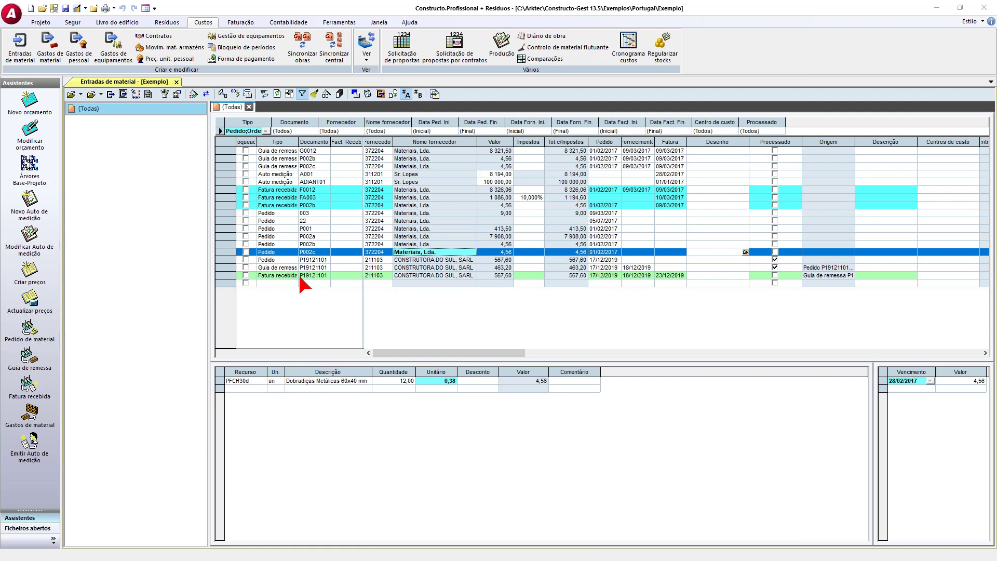
left_click(427, 276)
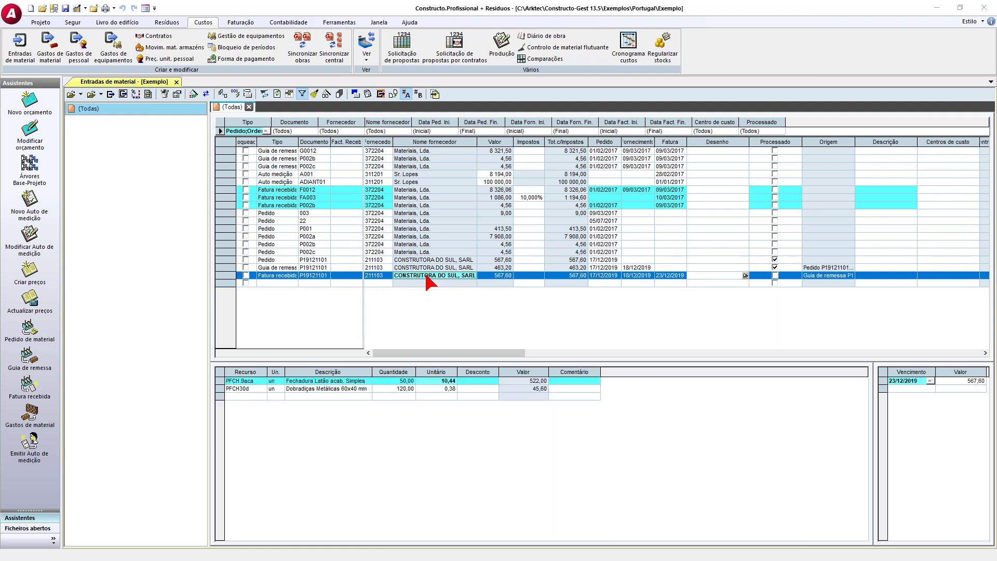
left_click(342, 389)
left_click(305, 268)
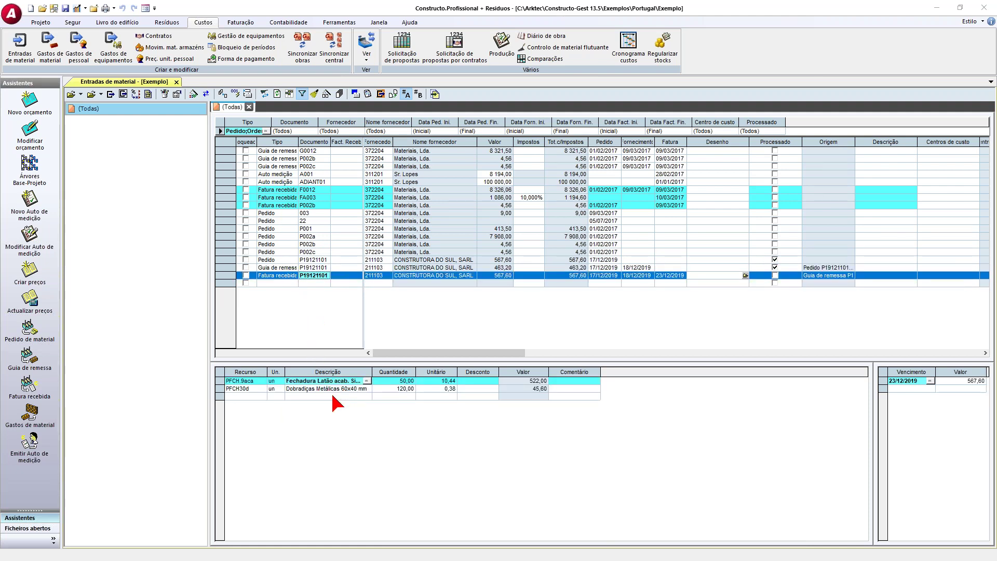
left_click(343, 389)
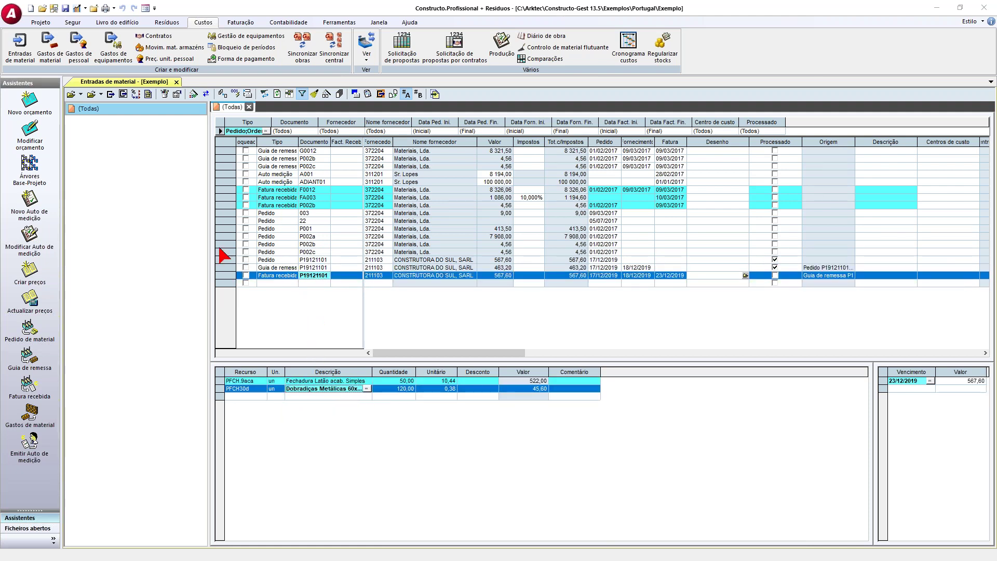
left_click(112, 95)
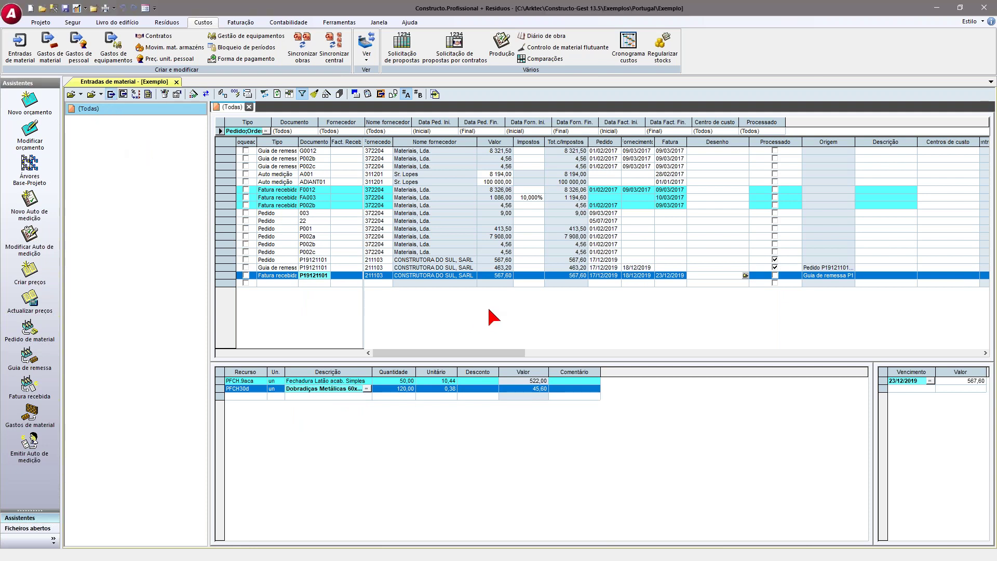
left_click(661, 228)
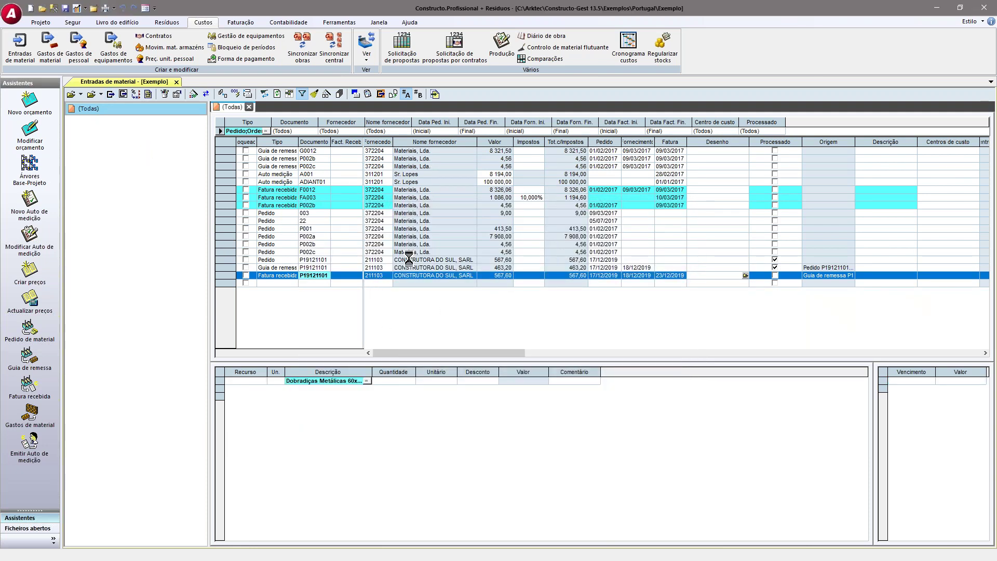
- Check how the CONSTRUTORA DO SUL, SARL invoice and its items are marked in the material entries list
left_click(423, 261)
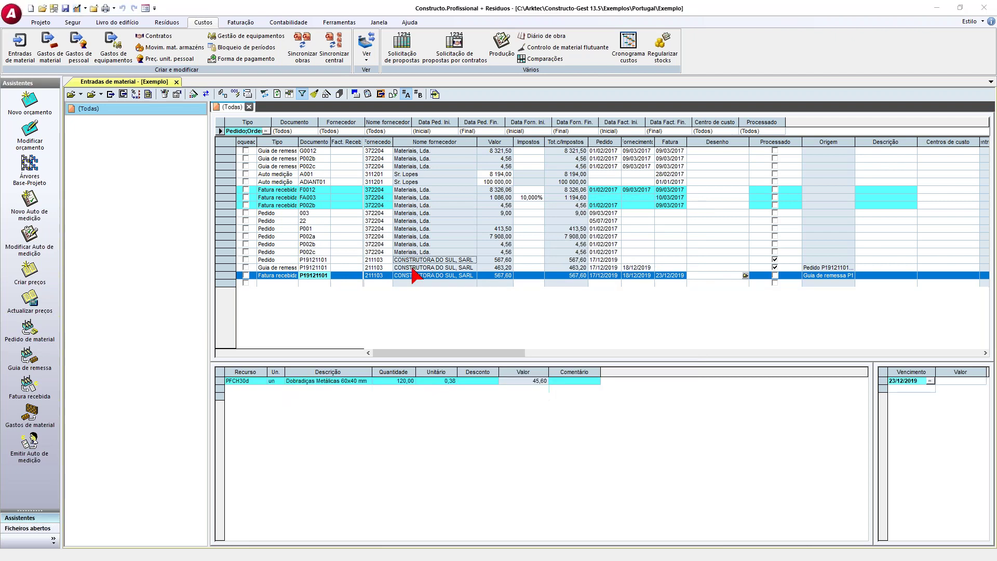
left_click(313, 276)
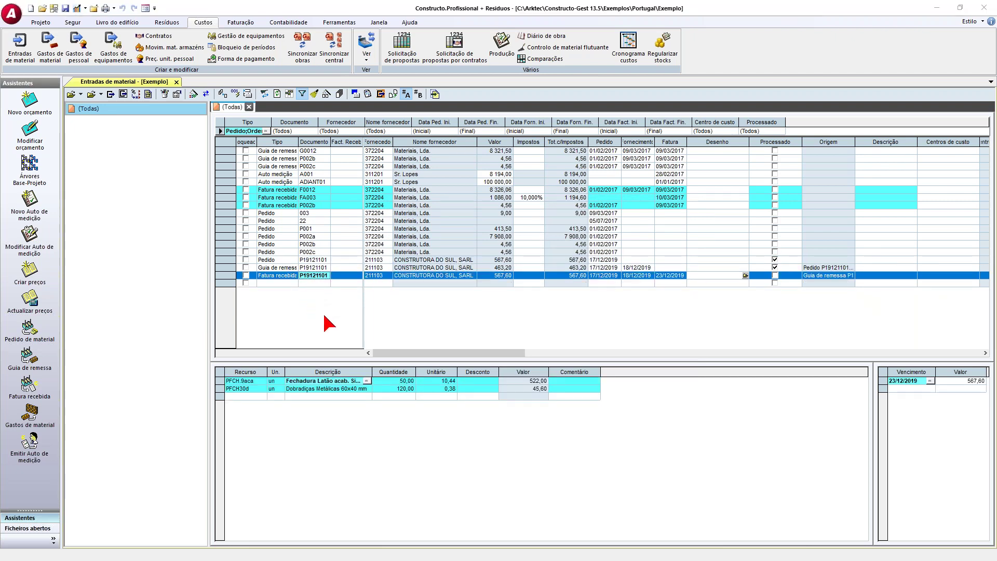
left_click(440, 213)
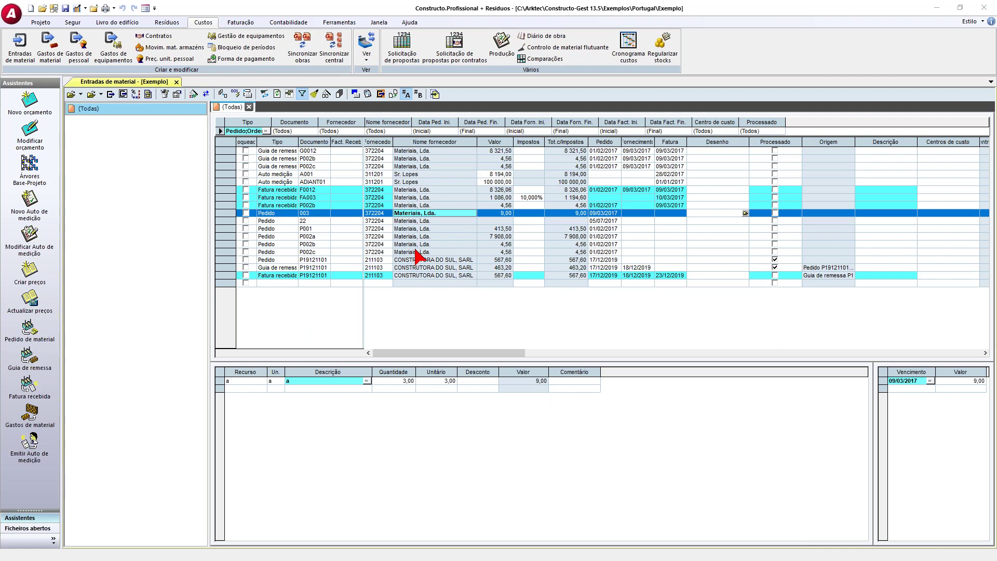
left_click(424, 276)
left_click(426, 285)
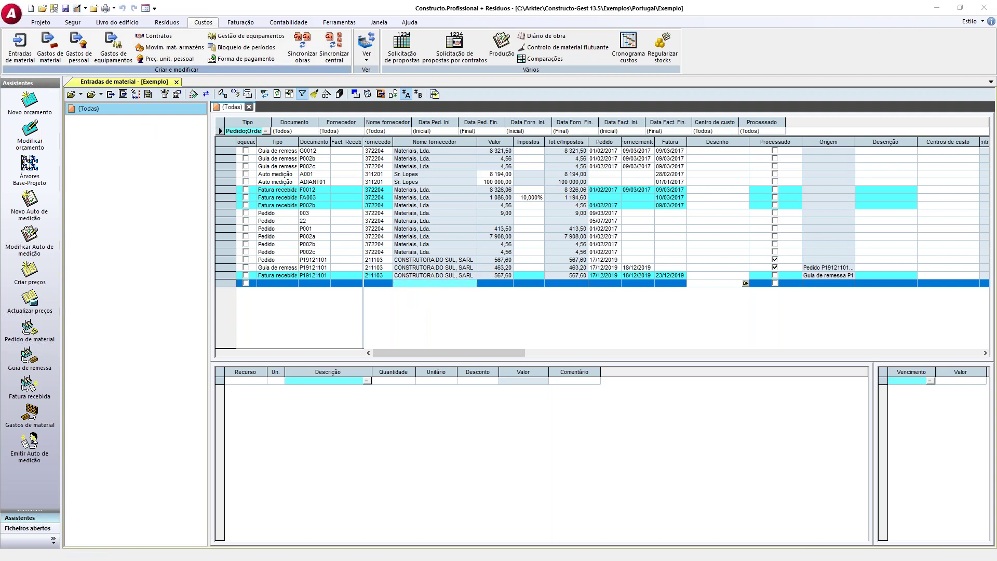
- Open the project's material costs list (Gastos de materiais) and make the Qt. prevista and Qt. pendente columns visible
left_click(30, 130)
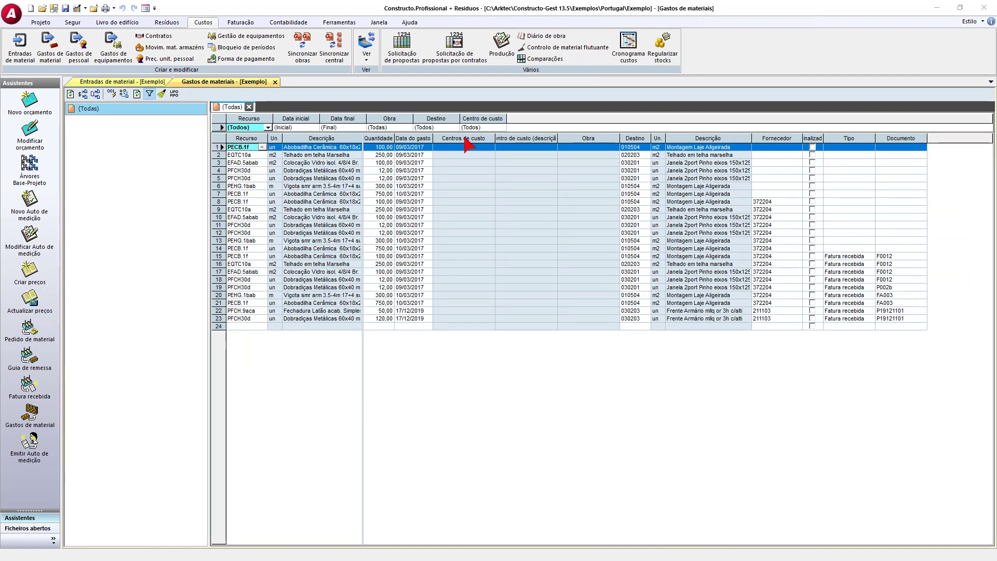
right_click(463, 139)
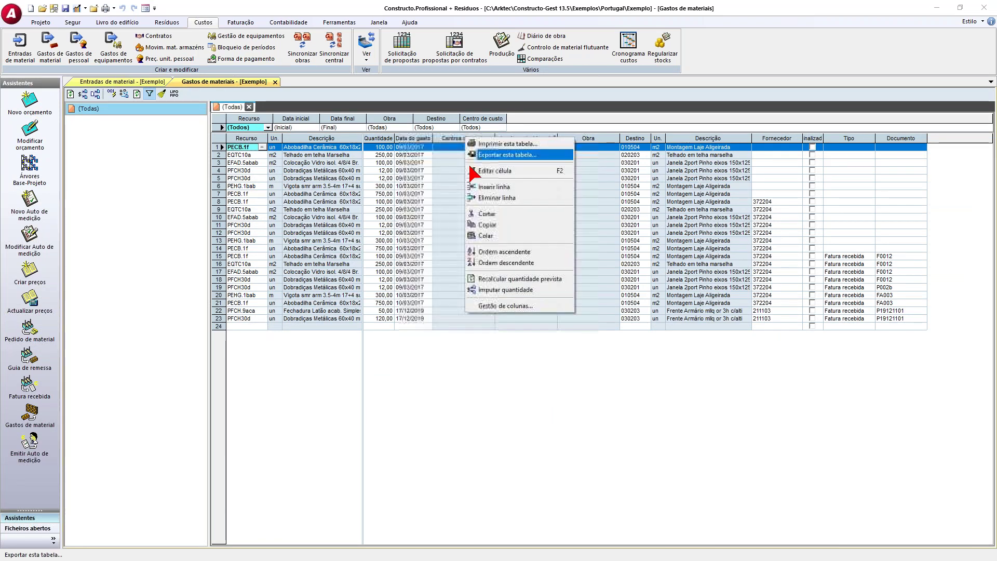
left_click(522, 306)
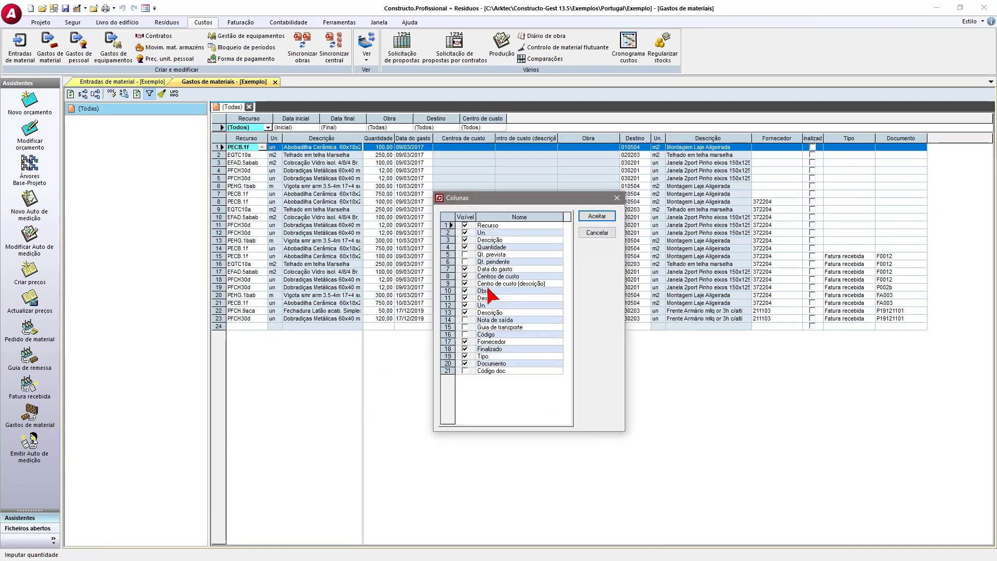
left_click(465, 262)
left_click(465, 254)
left_click(597, 219)
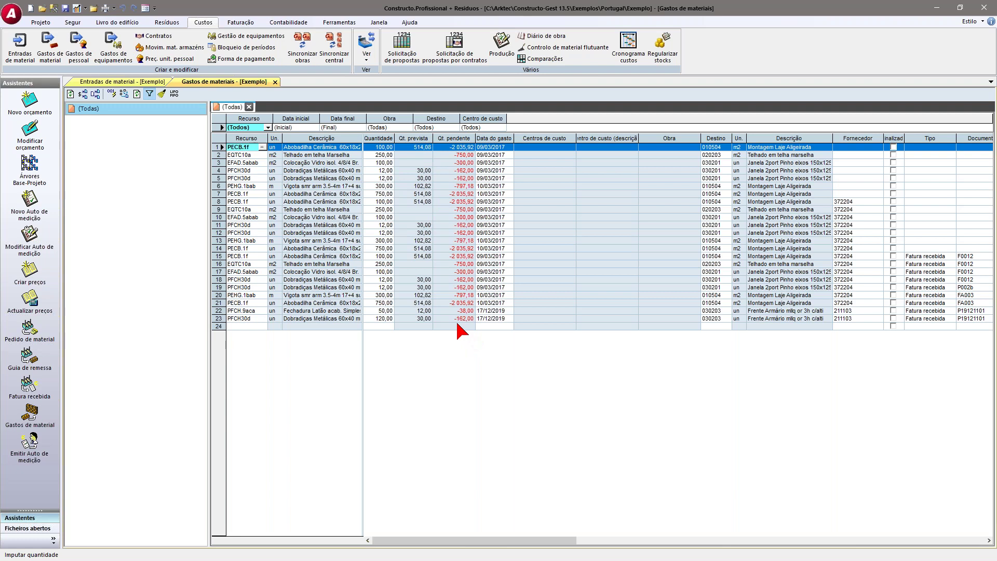
- Review the criteria offered for choosing which resource to spend in Gastos de materiais, then close the list without applying one
left_click(276, 83)
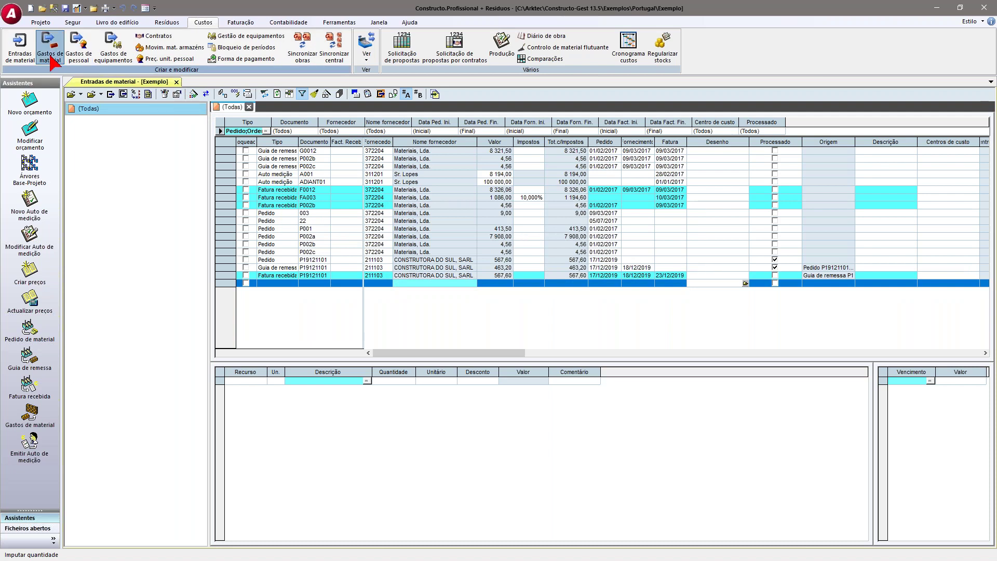
left_click(176, 82)
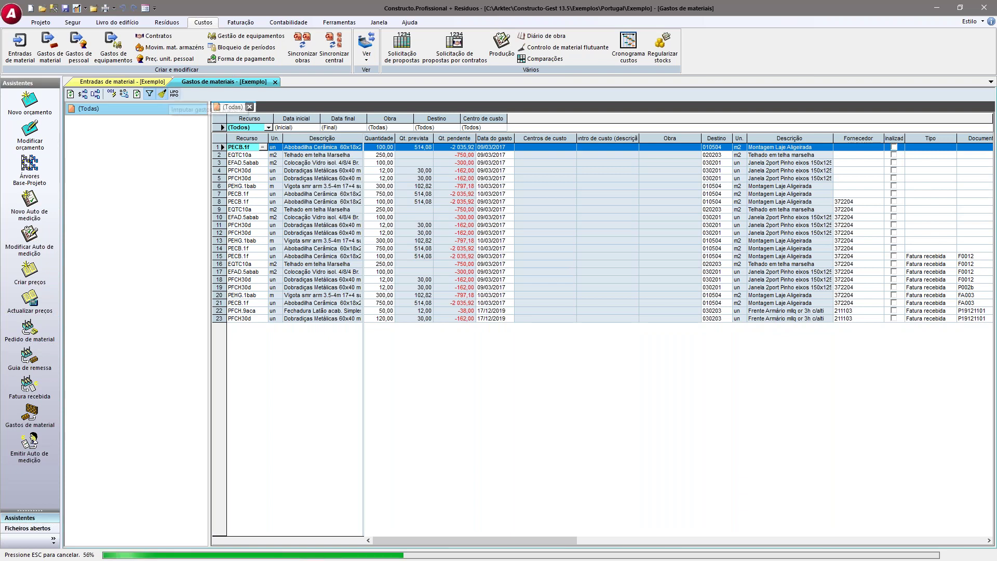
left_click(174, 93)
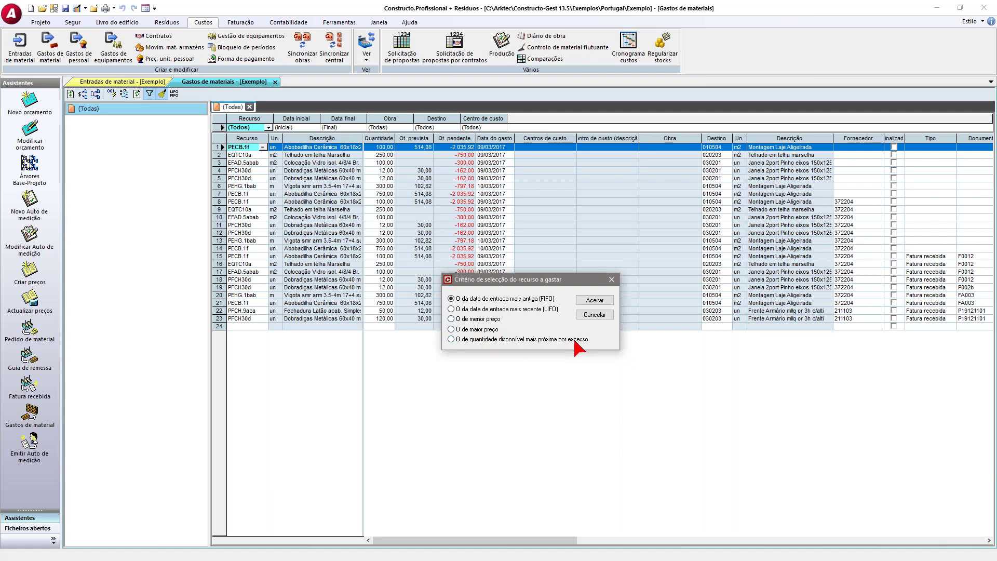
left_click(598, 312)
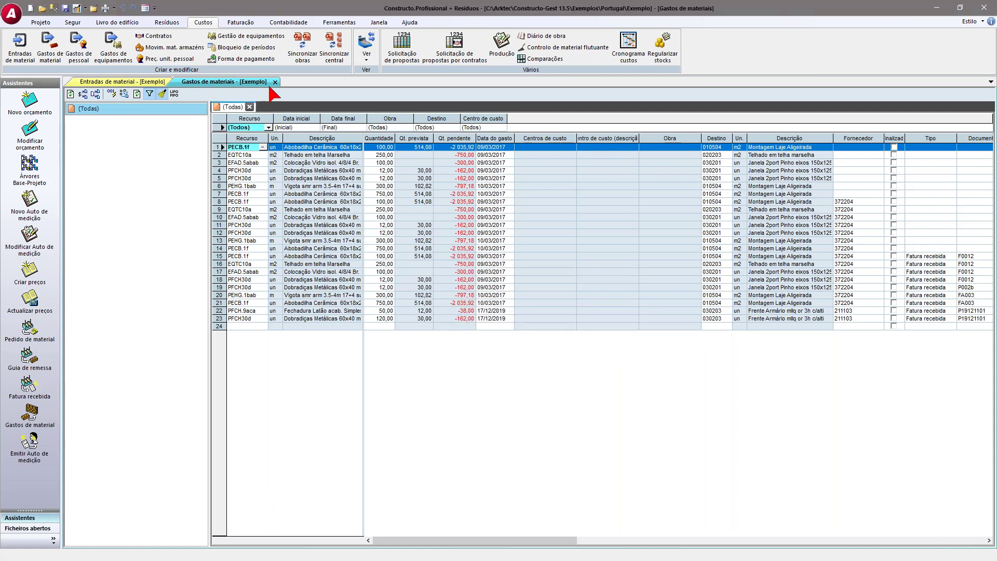
left_click(275, 82)
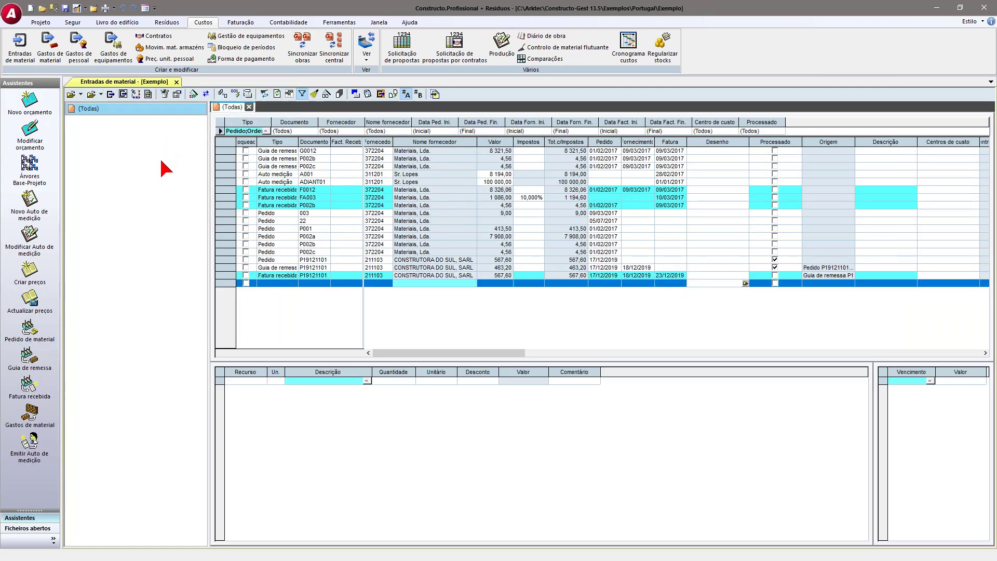
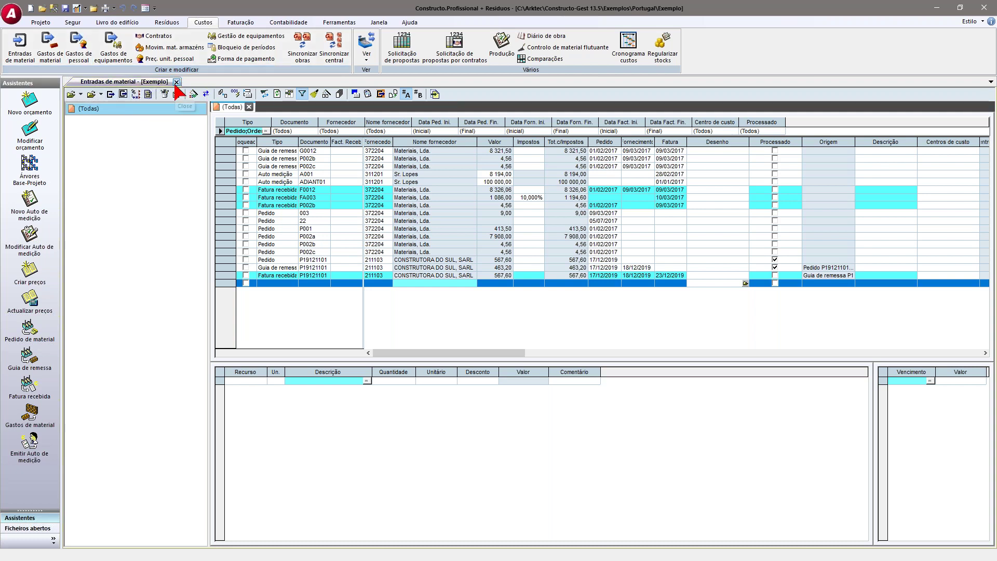
- In Gastos de pessoal, set the first worker's normal hour price to 10, first Hora Extraordinária price to 15 and Subsídio Almoço to 15
left_click(78, 46)
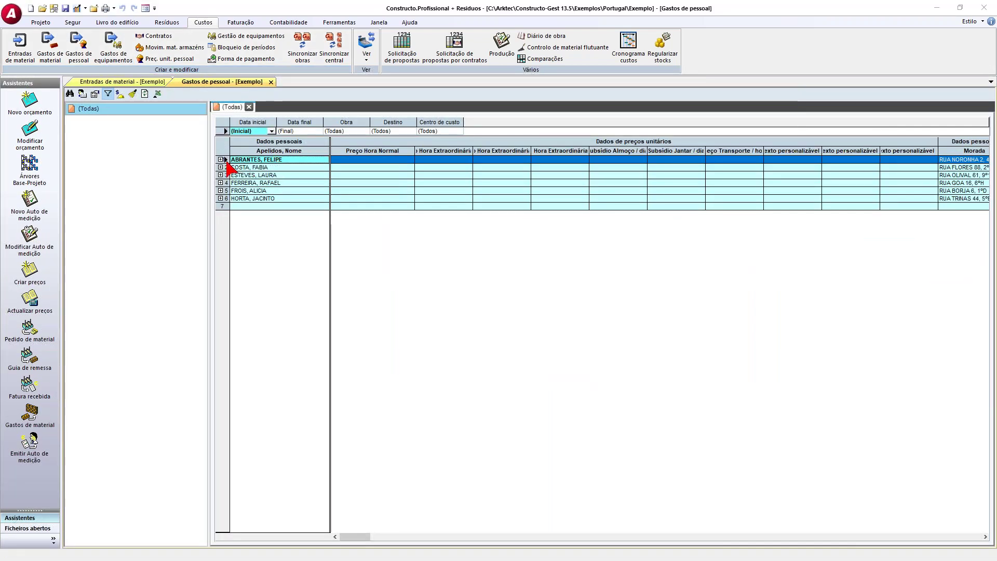
left_click(221, 159)
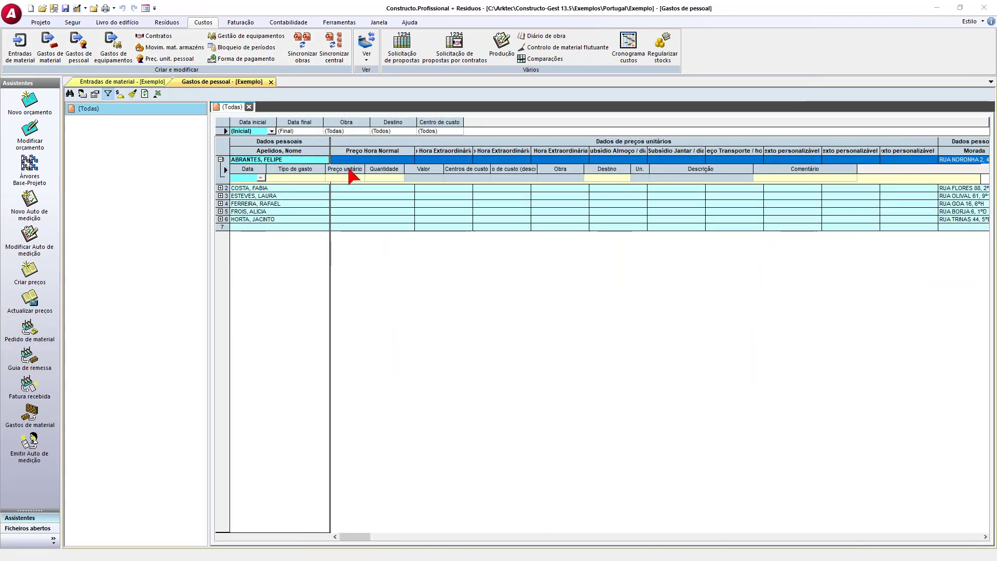
left_click(364, 159)
type("10")
left_click(444, 160)
type("15")
key("Return")
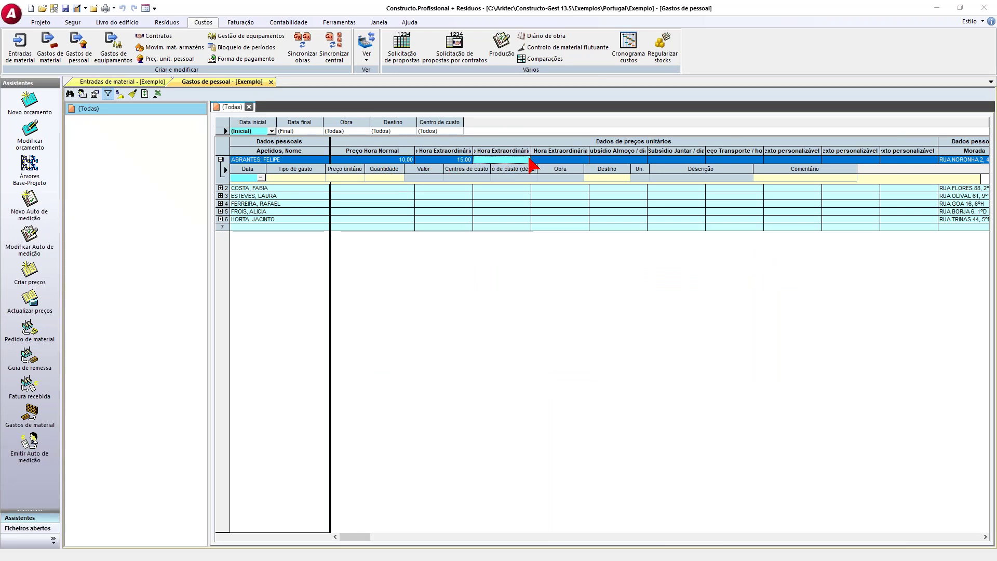
left_click(628, 160)
type("15")
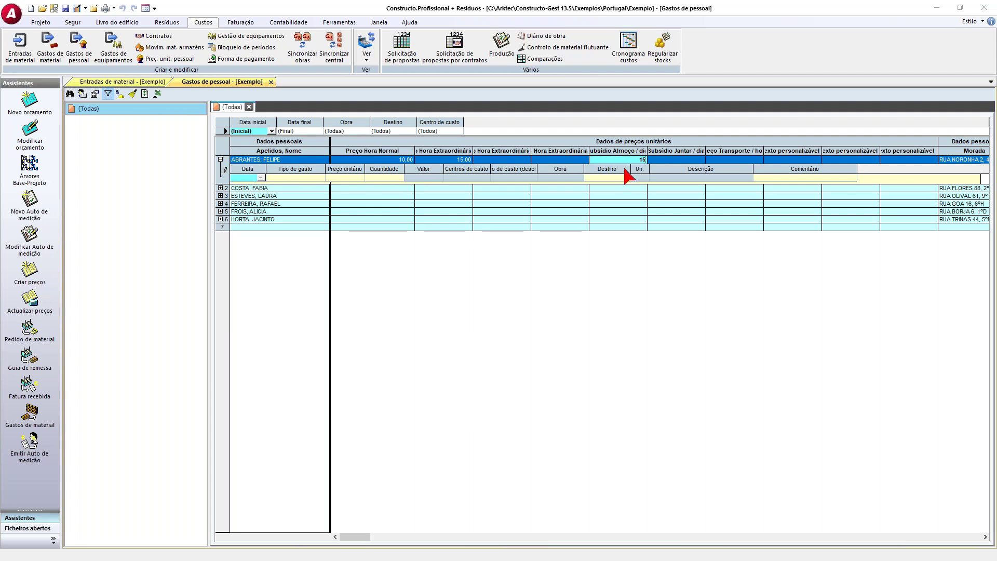
- Add an expense for the first worker dated 17/12/2019, of type Preço Hora Normal, with quantity 8
left_click(311, 181)
left_click(262, 179)
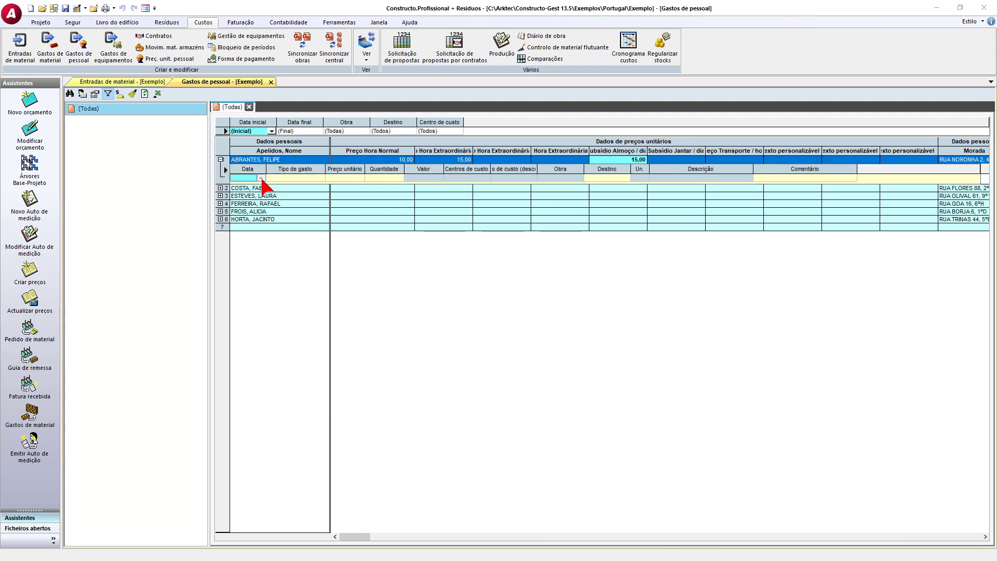
left_click(262, 179)
left_click(267, 192)
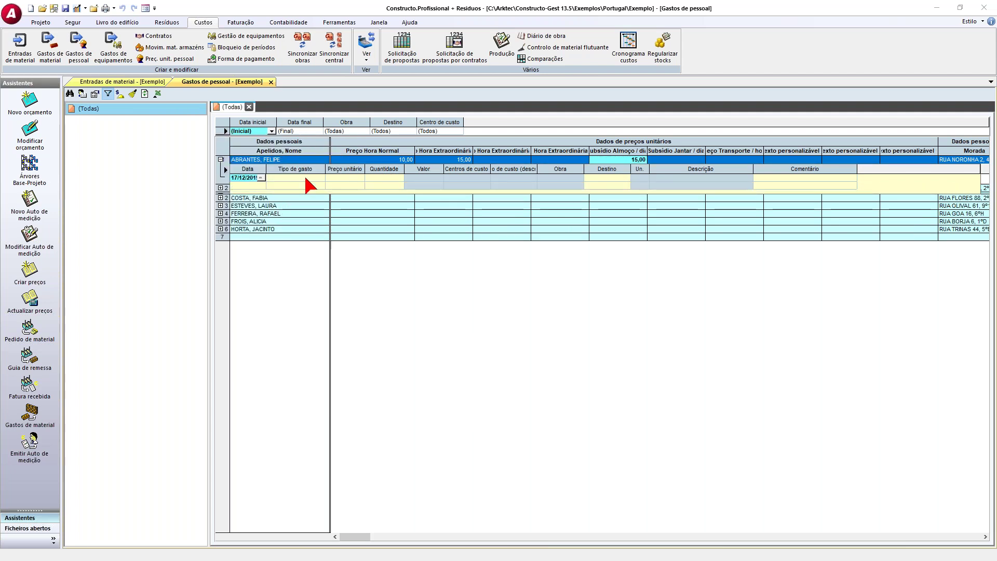
left_click(311, 180)
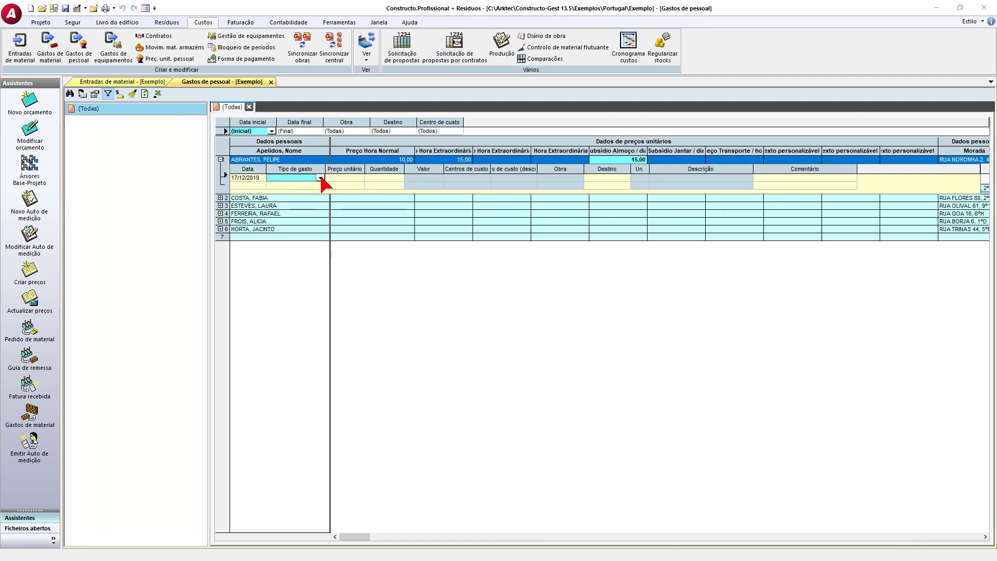
left_click(322, 177)
left_click(347, 186)
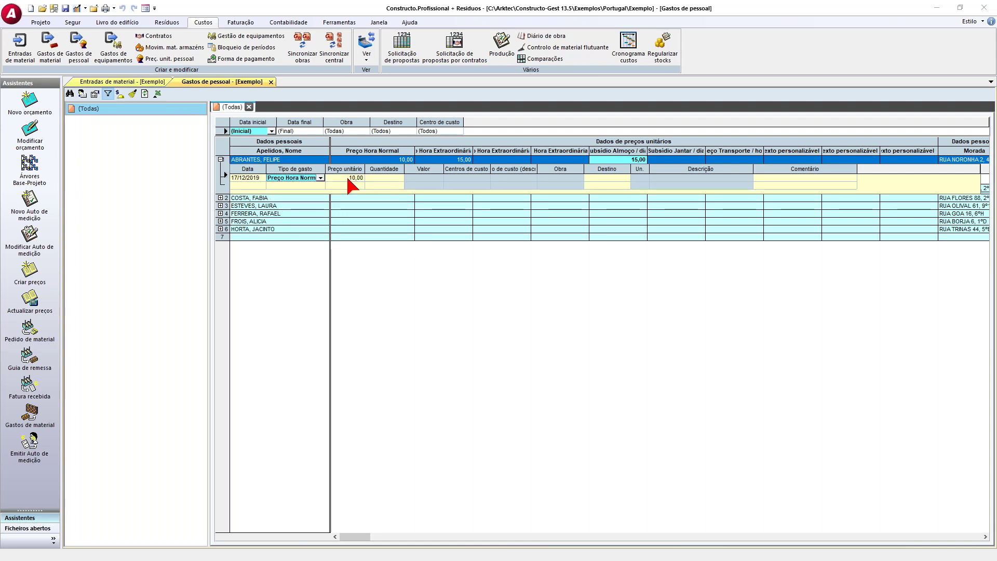
left_click(375, 179)
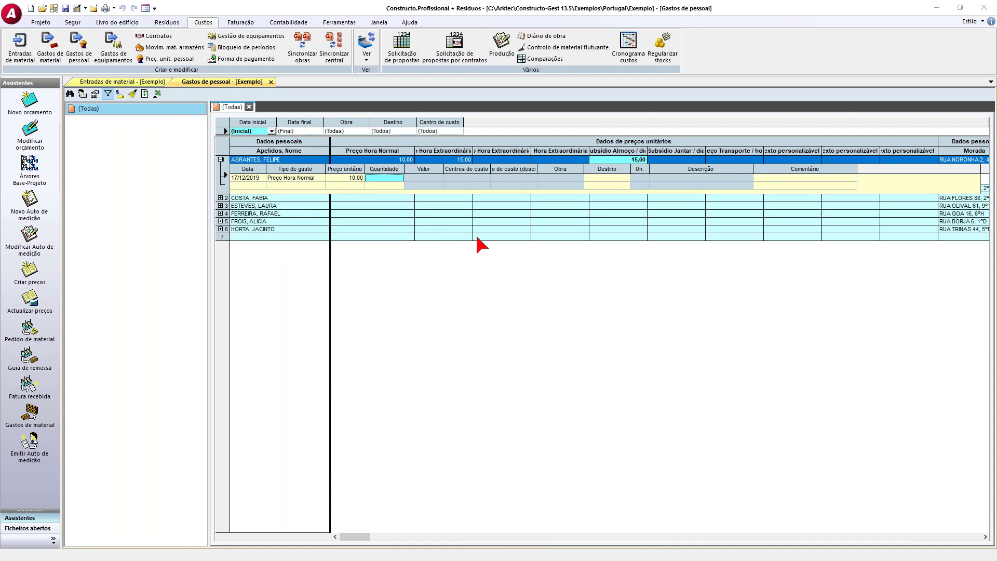
type("8")
- Try to assign article 010202 (Desmonte/Escavação por Pá Carr.) from the article search as the expense's destination
left_click(600, 180)
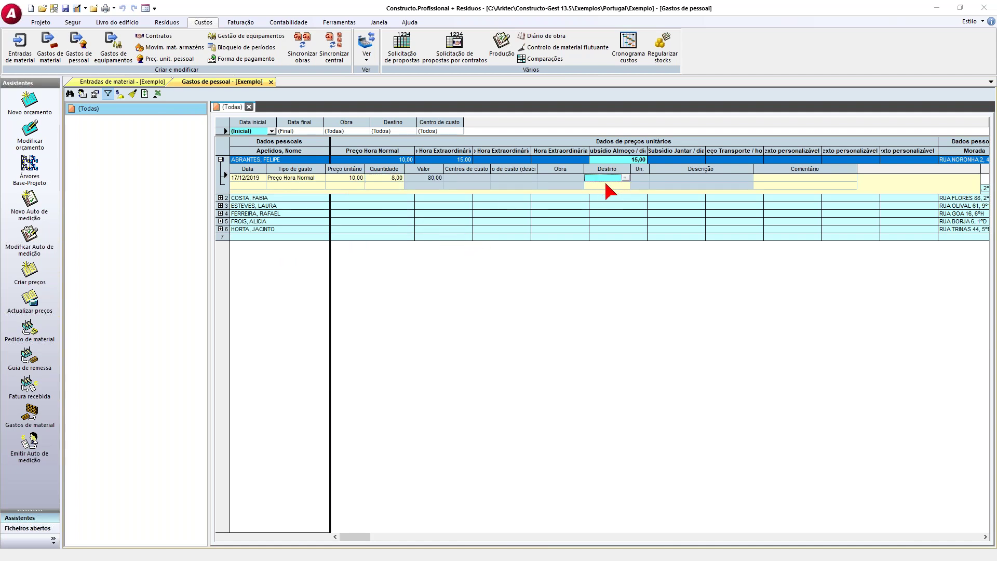
left_click(626, 179)
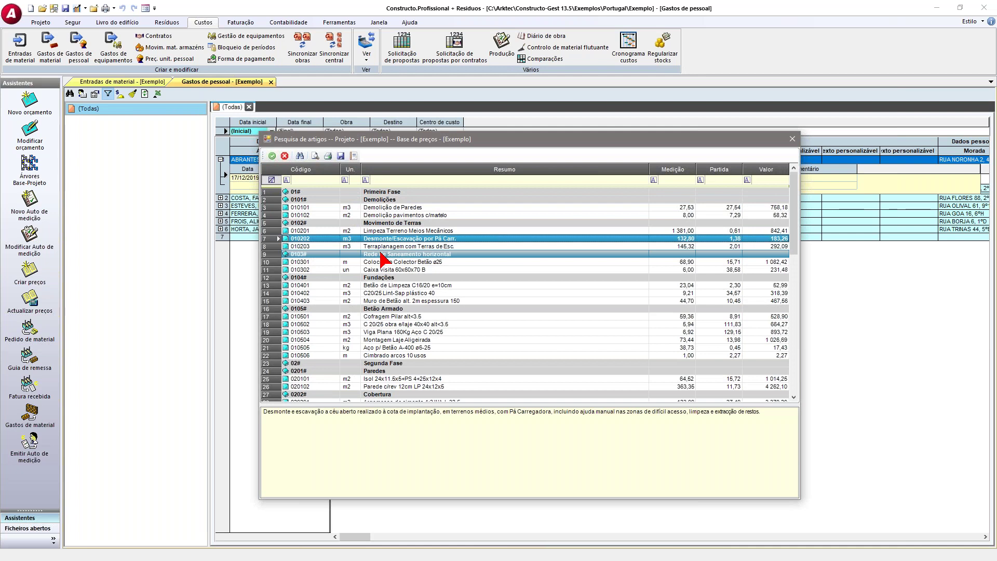
left_click(271, 156)
double_click(605, 179)
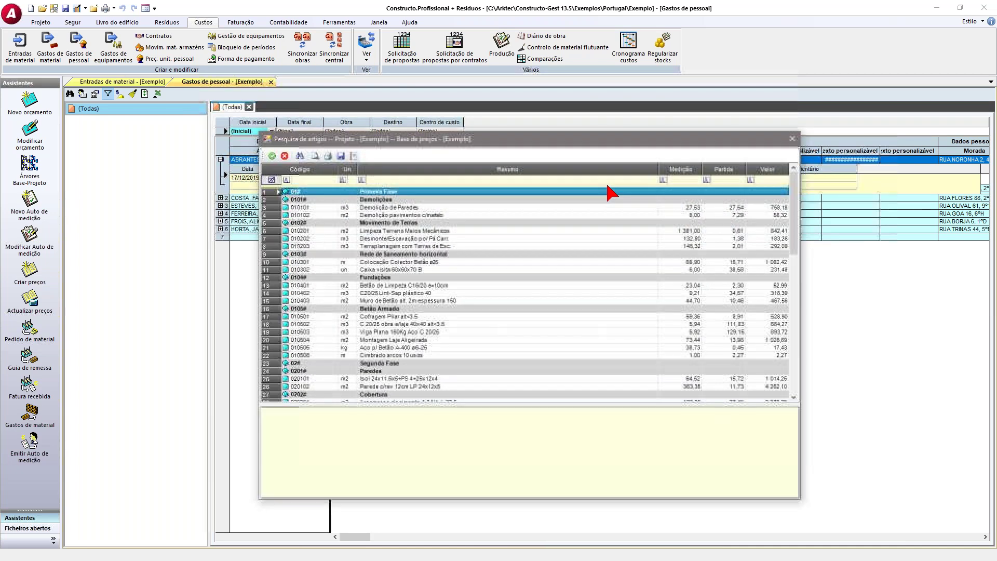
left_click(792, 139)
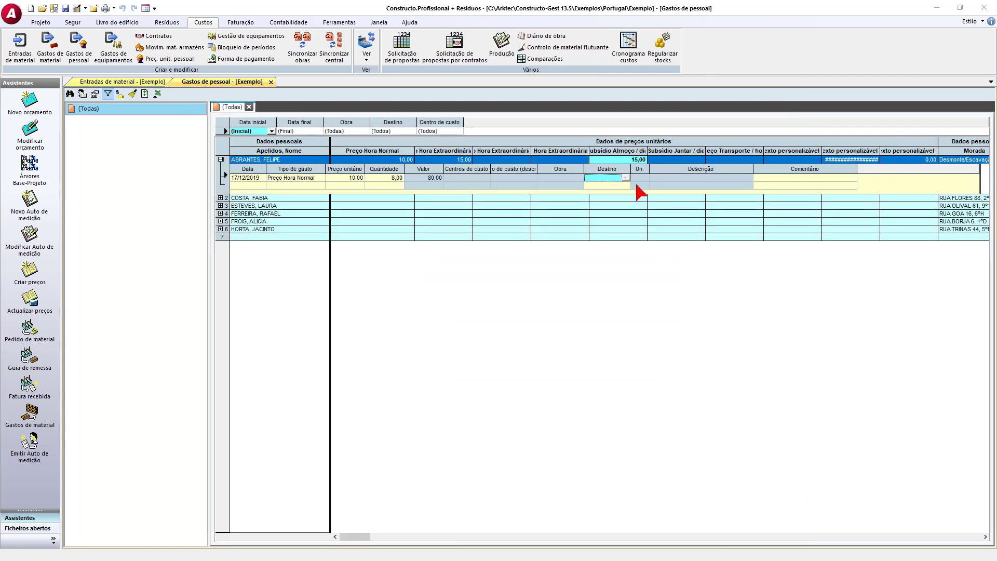
left_click(623, 178)
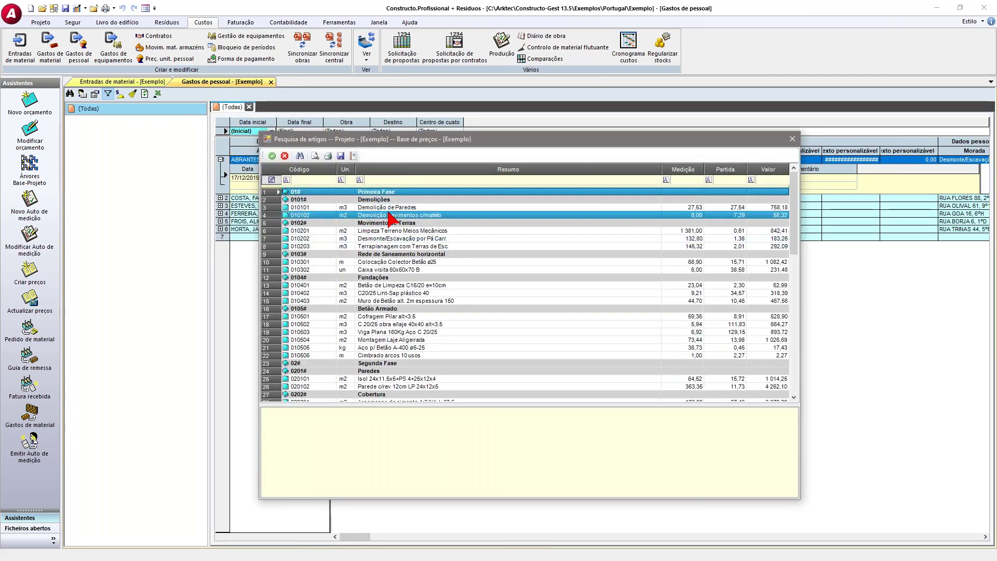
left_click(399, 240)
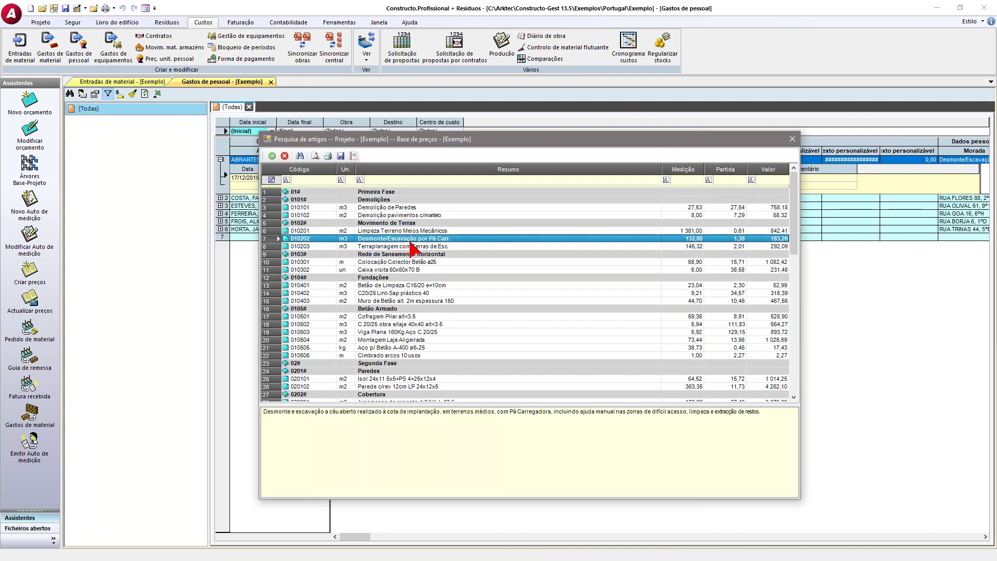
left_click(273, 157)
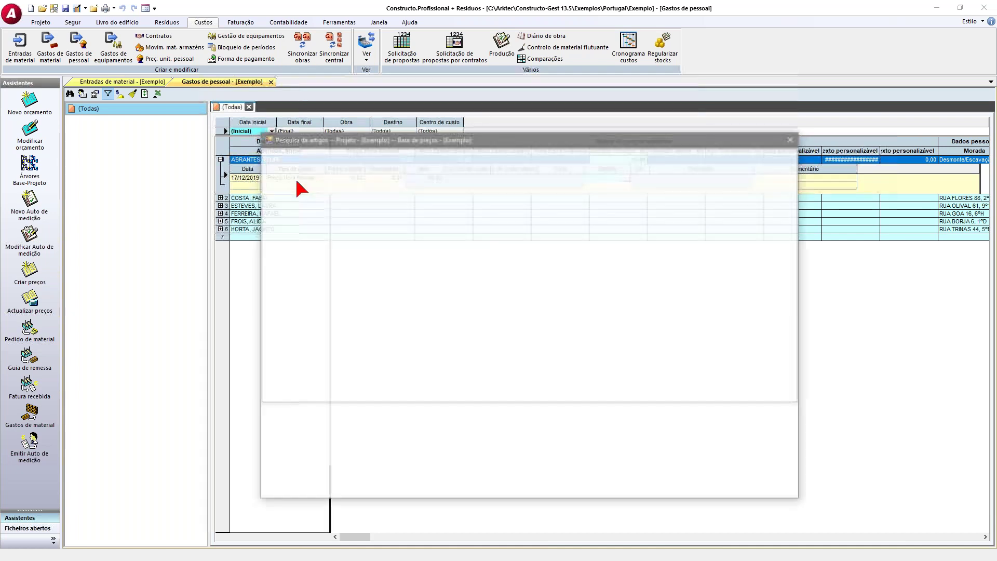
left_click(374, 239)
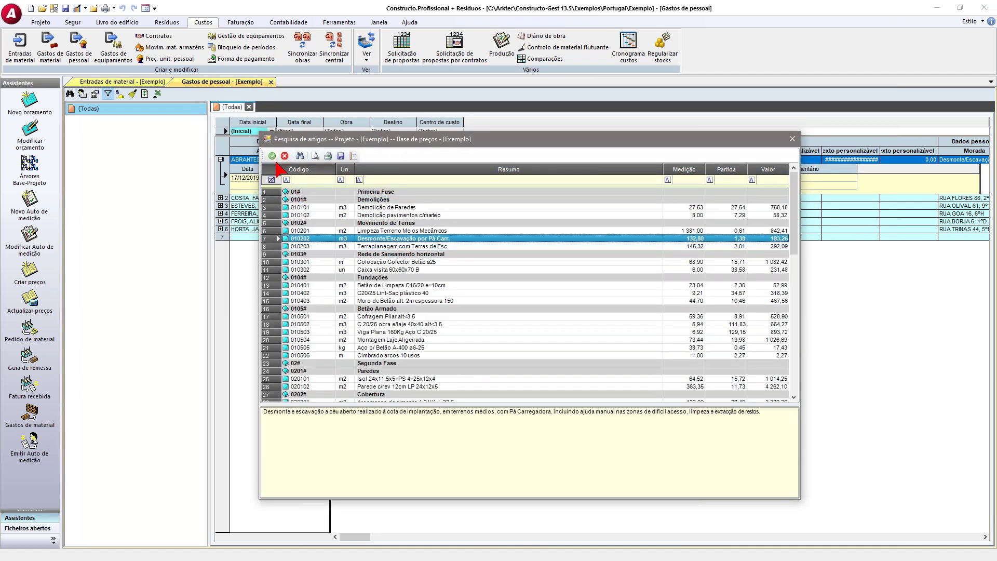
left_click(272, 156)
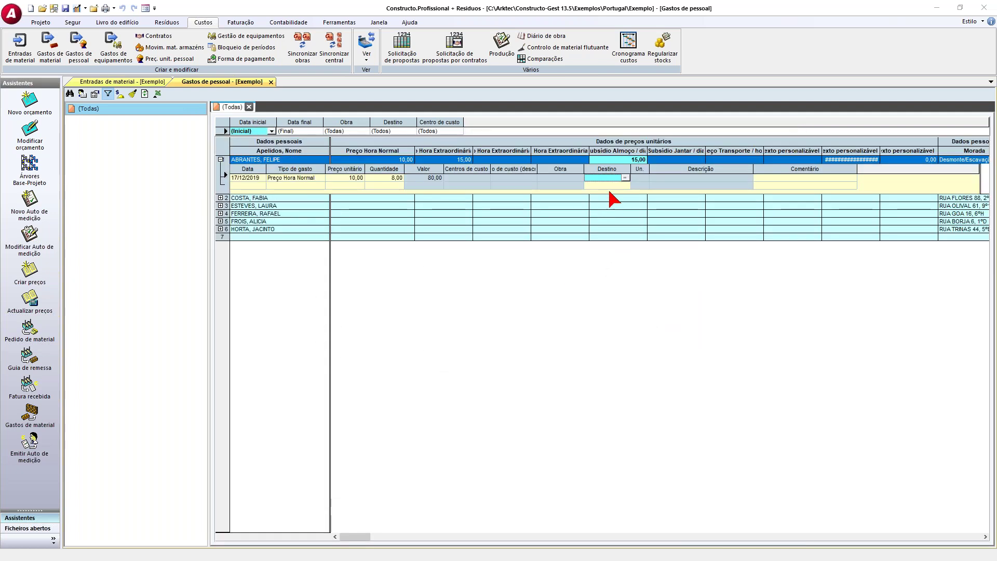
- Try to pick article 010101 (Demolição de Paredes) as the destination from the article search, and dismiss the search
left_click(626, 178)
left_click(315, 208)
left_click(272, 156)
left_click(626, 179)
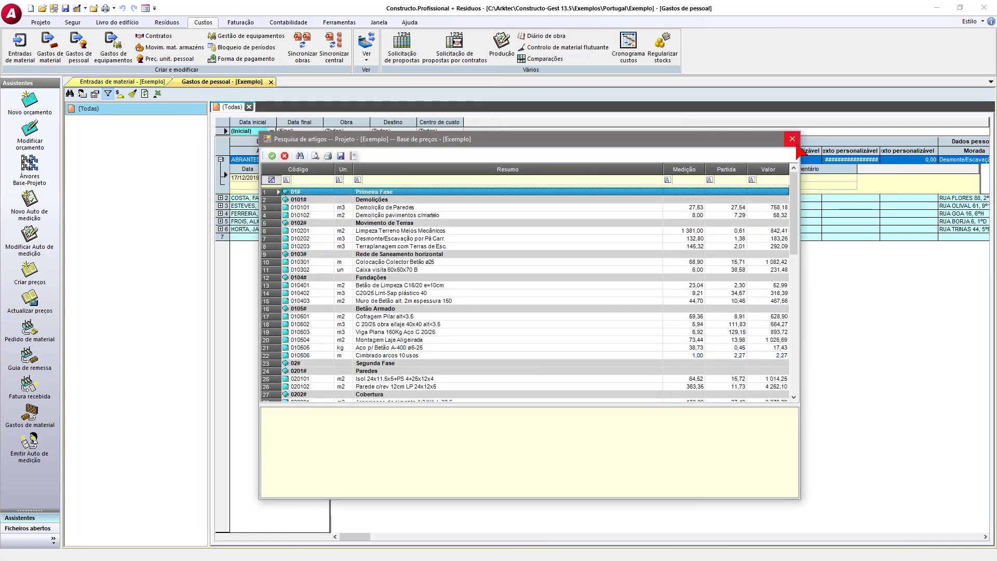
key("Escape")
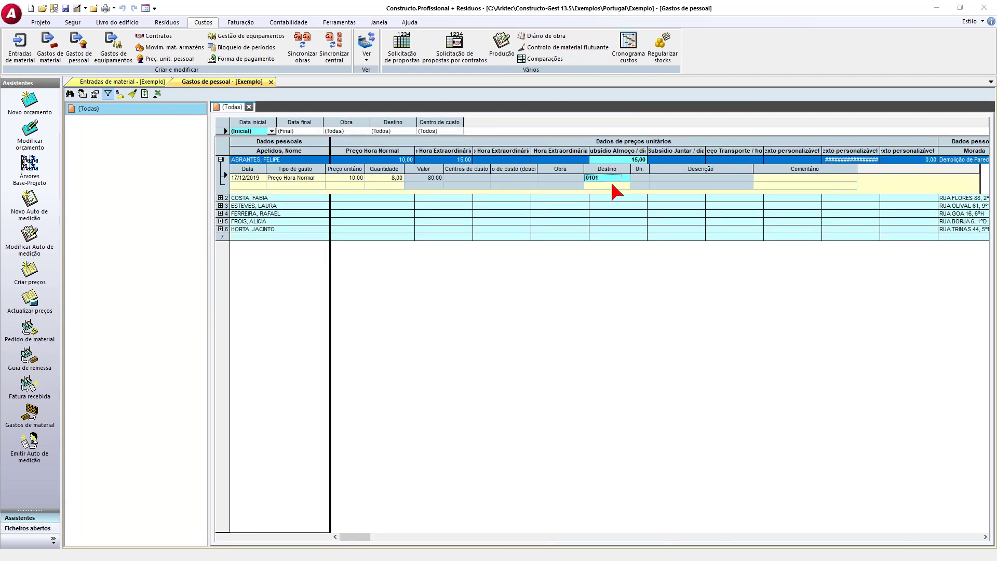
- Enter article code 010101 directly as the destination of the worker's expense
left_click(608, 180)
left_click(606, 178)
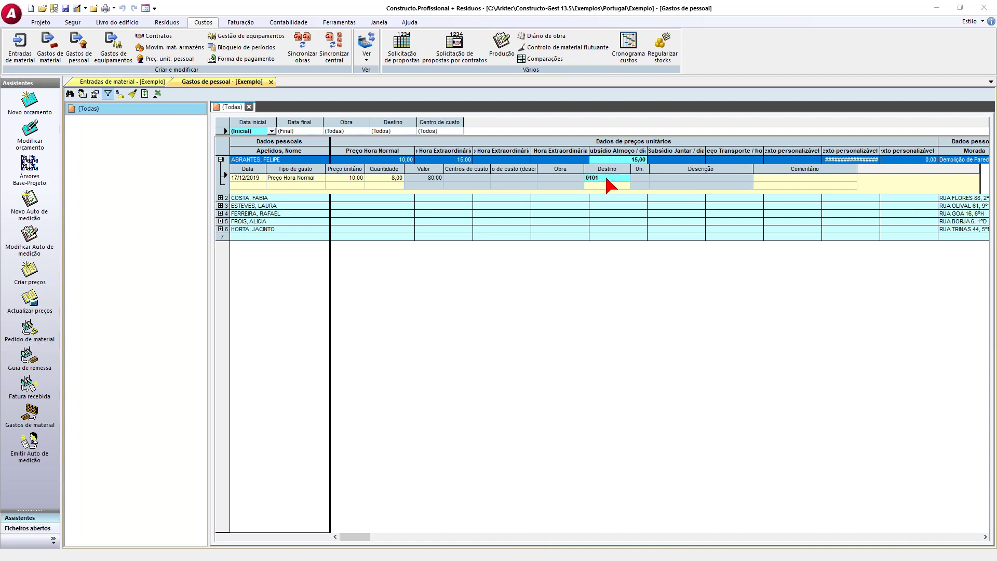
type("01")
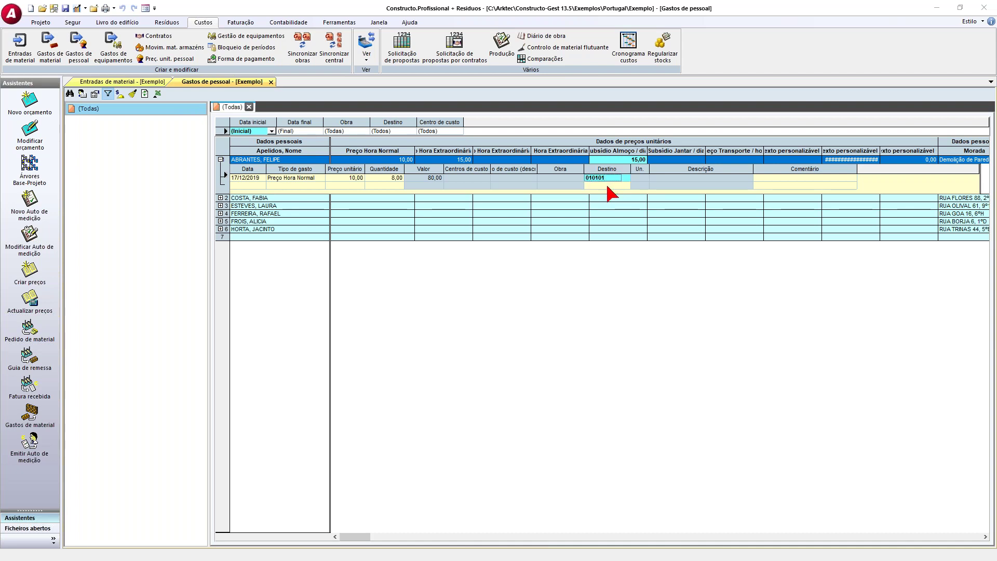
left_click(607, 186)
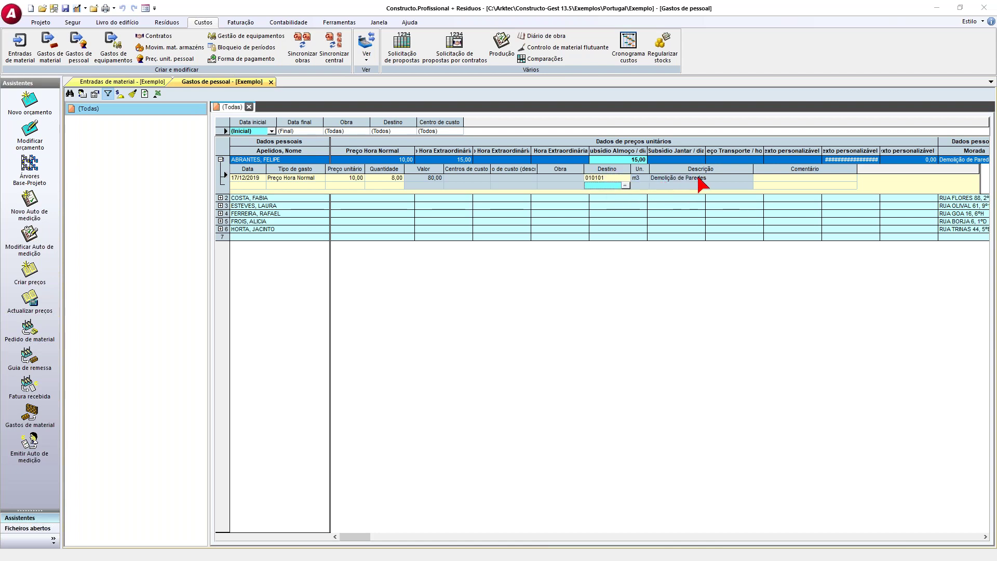
- Change the expense's destination to the chapter 0101# (Demolições)
left_click(613, 179)
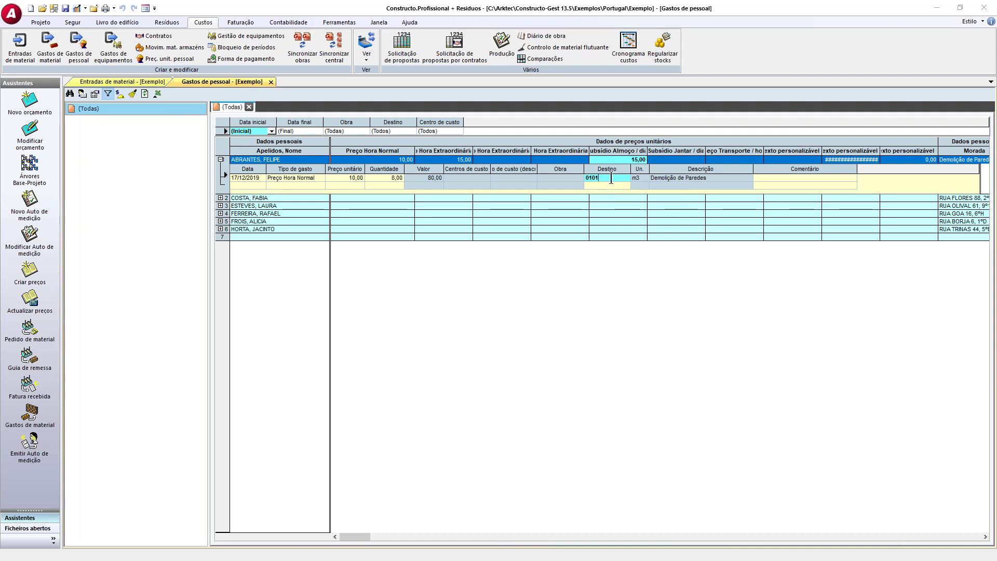
key("Return")
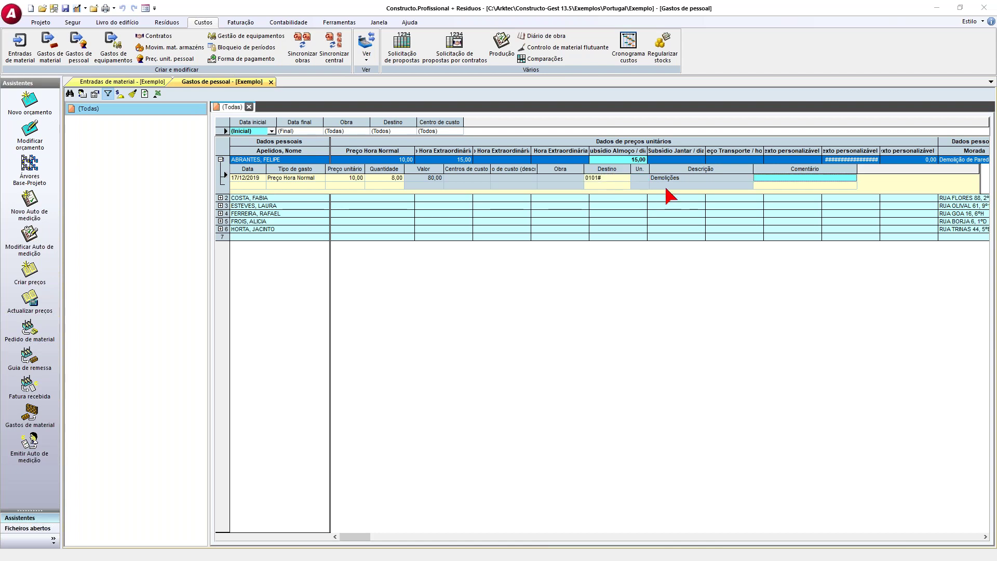
left_click(339, 185)
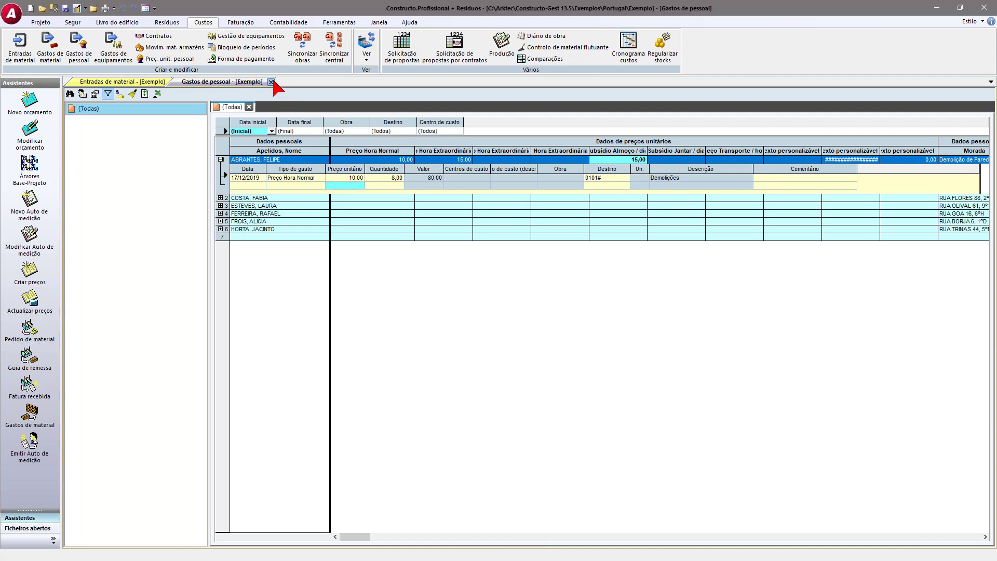
- Close the personnel costs and material entries lists, and open equipment management to examine the Retroescavadora's purchase date and expenses
left_click(271, 82)
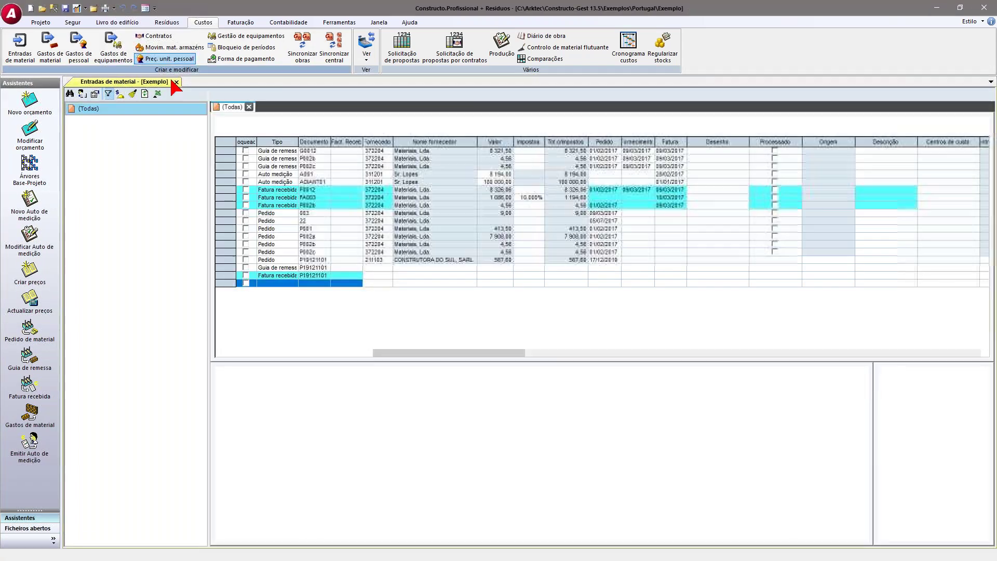
left_click(170, 81)
left_click(241, 36)
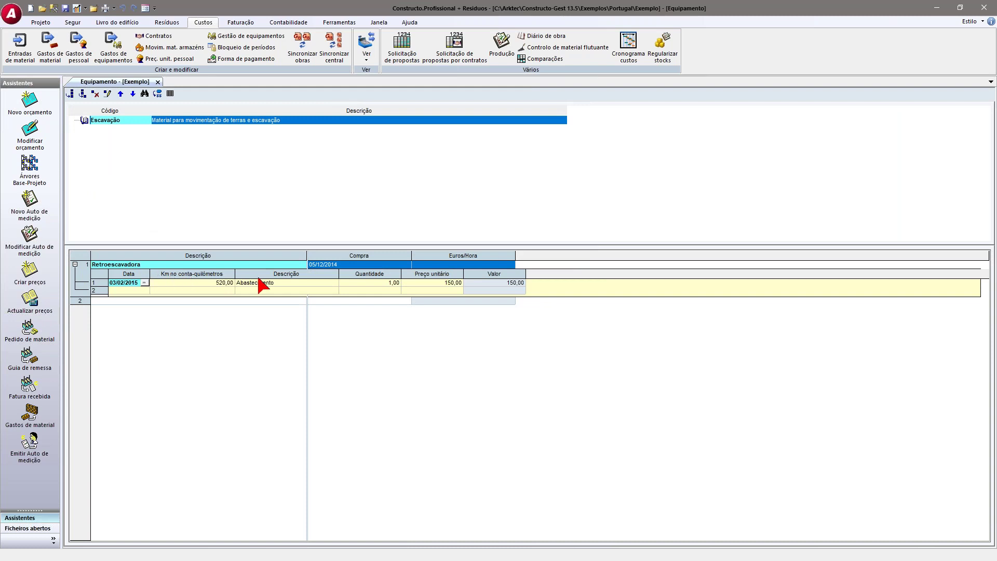
left_click(327, 266)
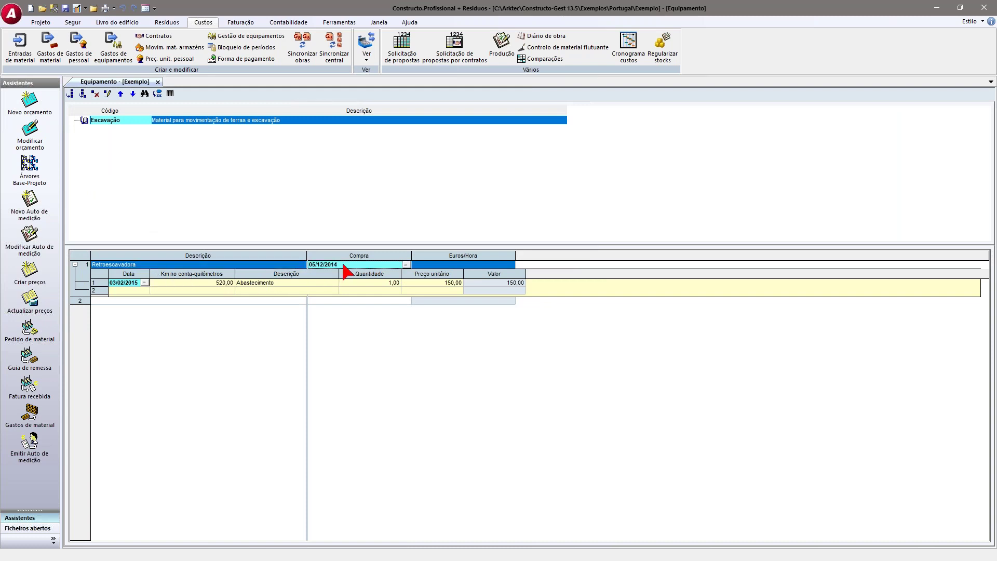
- Add a second expense to the Retroescavadora at 600 km, described as Abasteciemnto, with quantity 1 and unit price 120
left_click(169, 285)
left_click(205, 291)
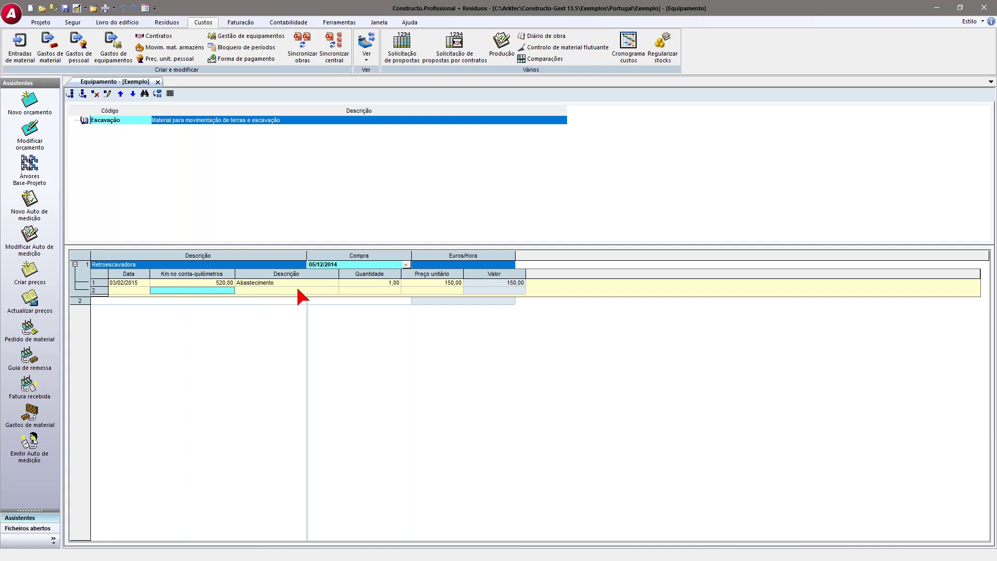
type("600")
left_click(267, 291)
type("Abasteciemnto")
key("Tab")
type("1")
key("Tab")
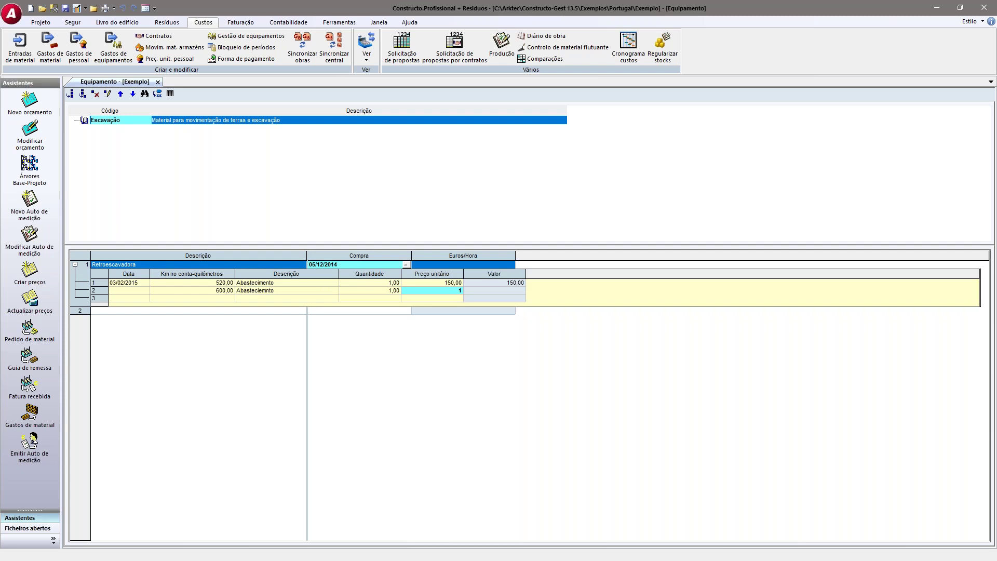
key("Tab")
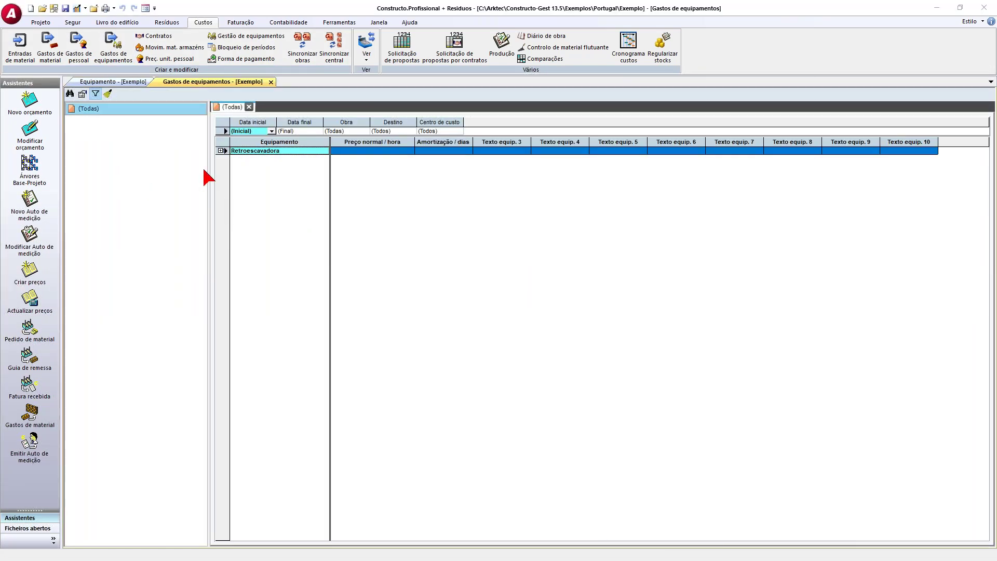
- In the equipment expenses, add a Retroescavadora entry dated 17/12/2019 with expense type Preço normal / hora
left_click(220, 150)
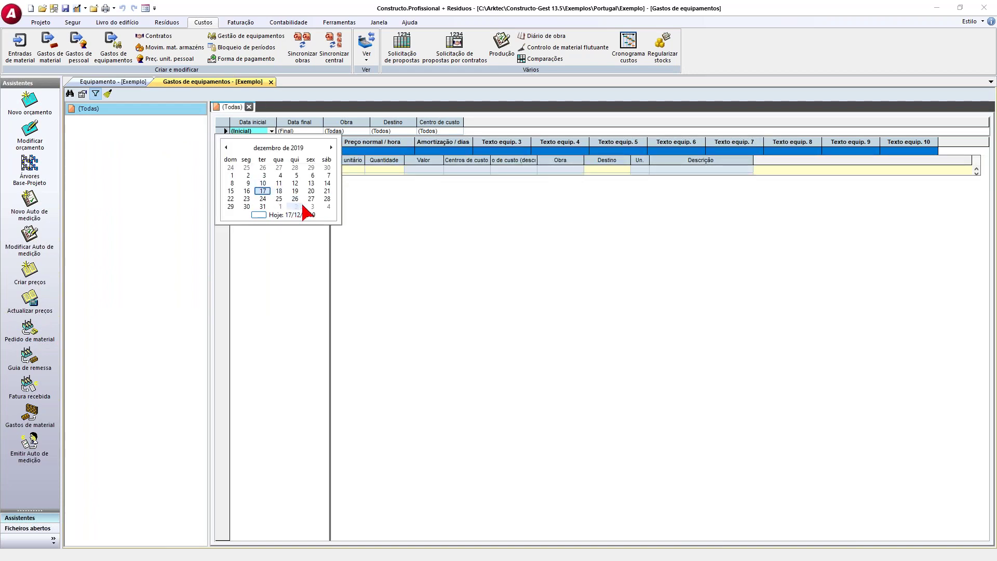
left_click(263, 191)
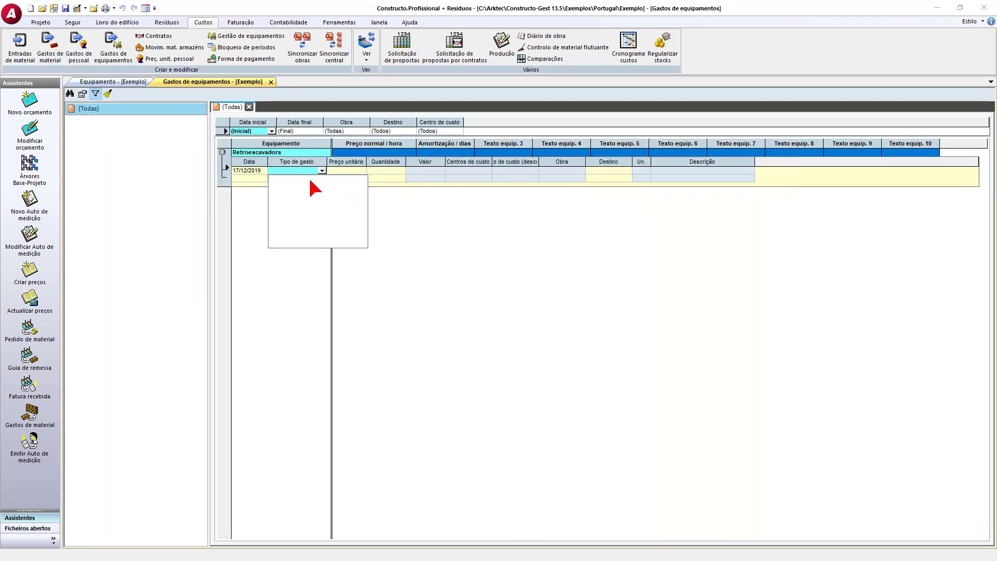
left_click(322, 172)
left_click(345, 178)
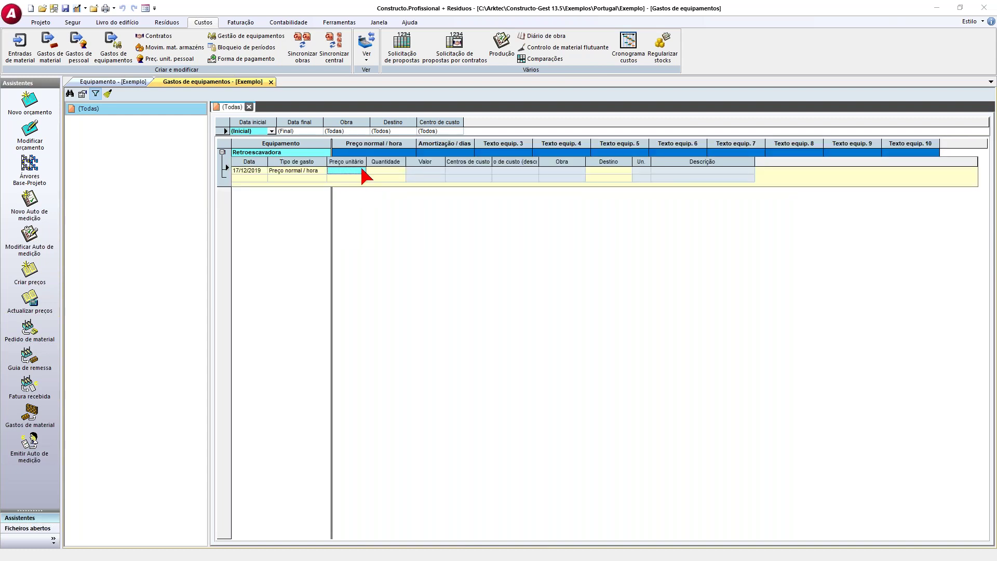
left_click(369, 152)
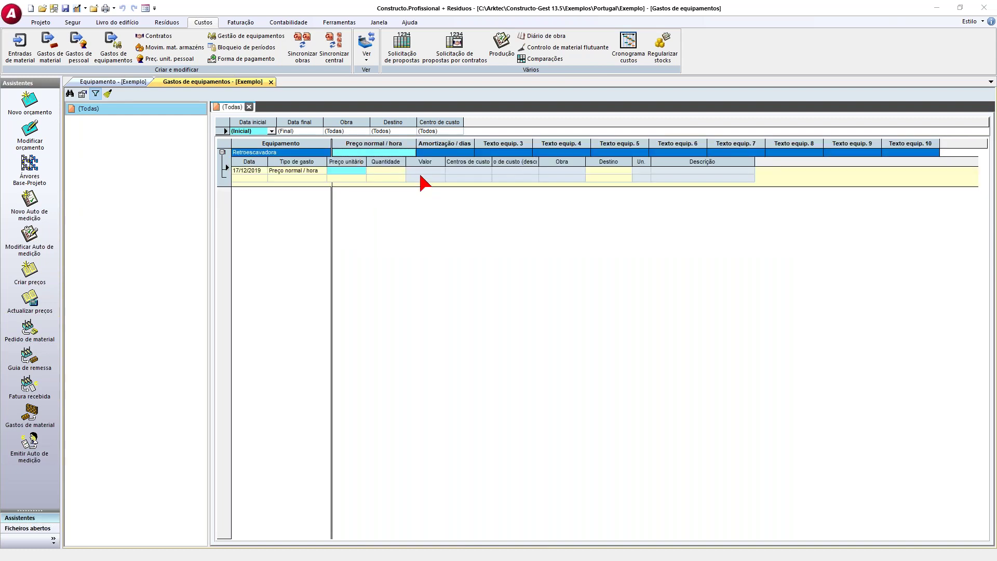
- Set the Retroescavadora entry's unit price to 10 and quantity to 50, with chapter 0101# (Demolições) as destination
left_click(347, 173)
type("10")
key("Return")
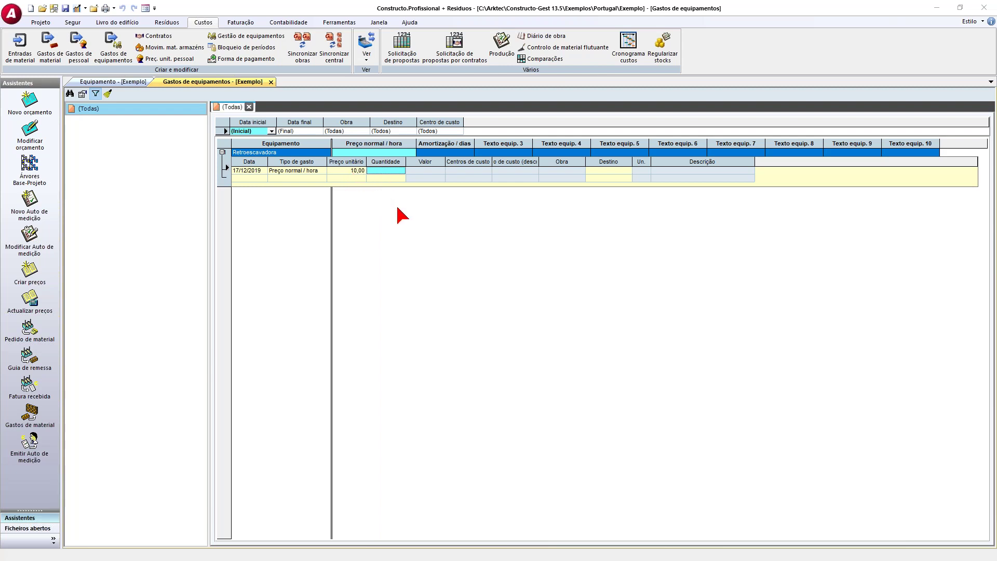
type("50")
key("Return")
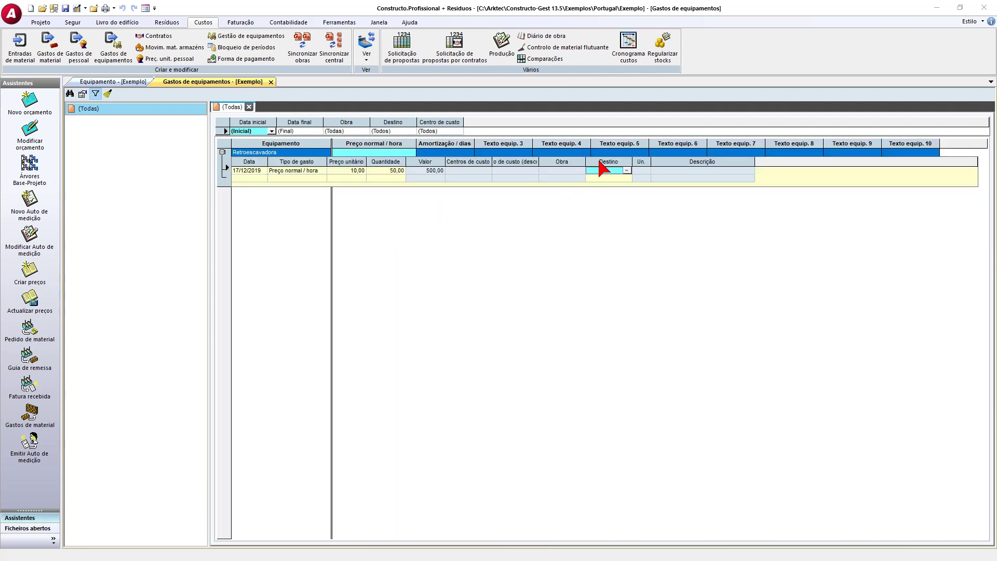
key("Return")
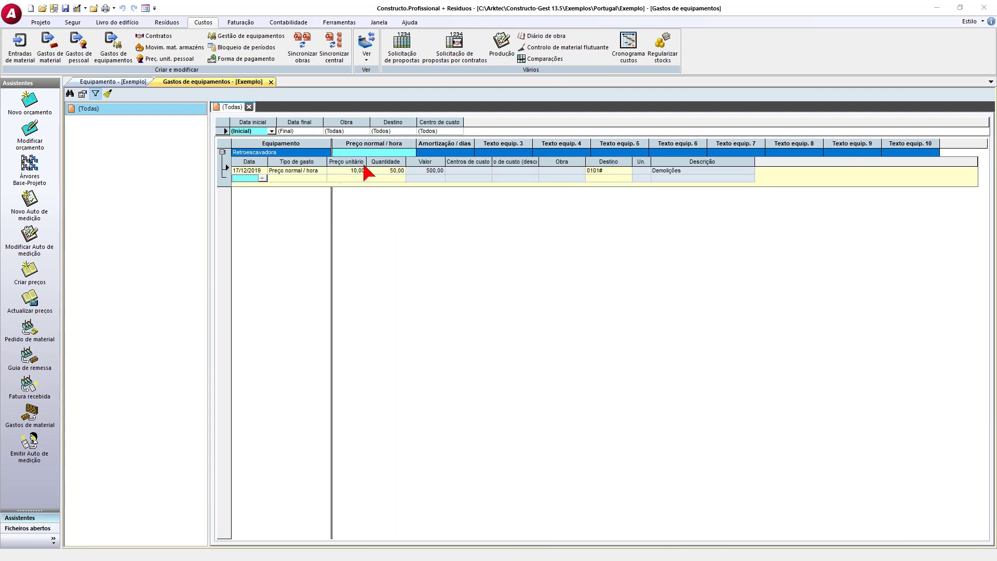
- Close the equipment expenses, reopen equipment management to check the Retroescavadora's Euros/Hora rate, and close it
left_click(353, 170)
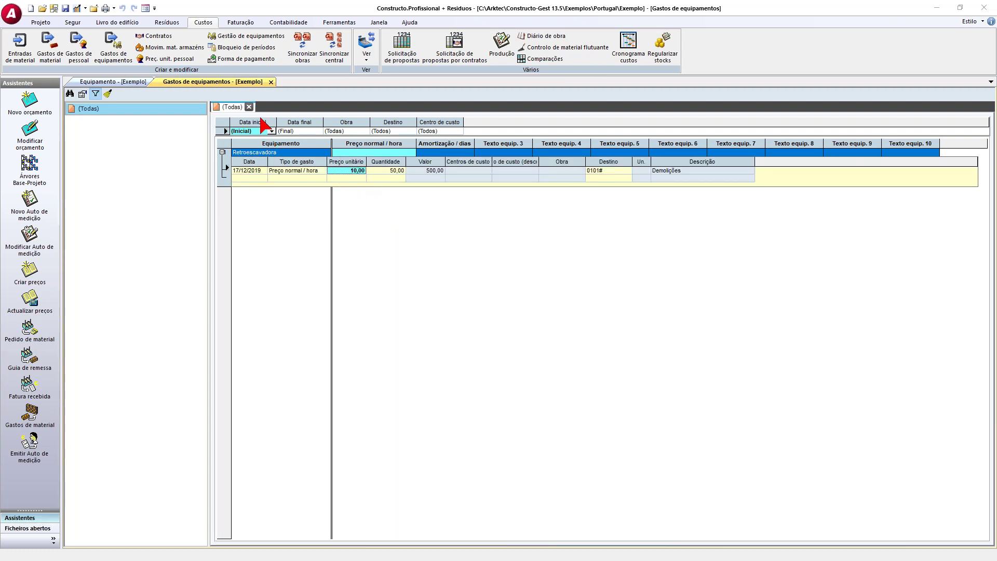
left_click(271, 83)
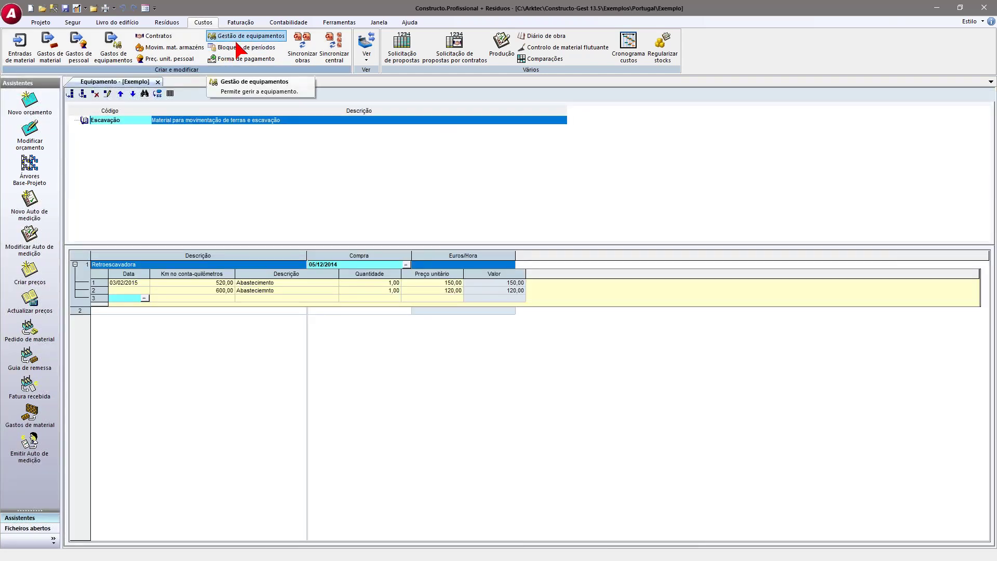
left_click(158, 82)
left_click(257, 38)
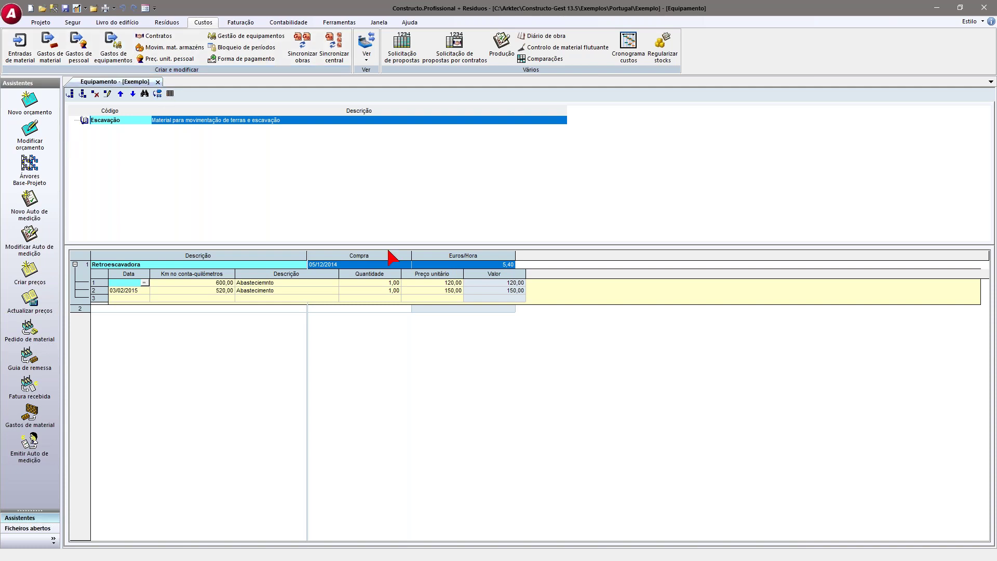
left_click(508, 265)
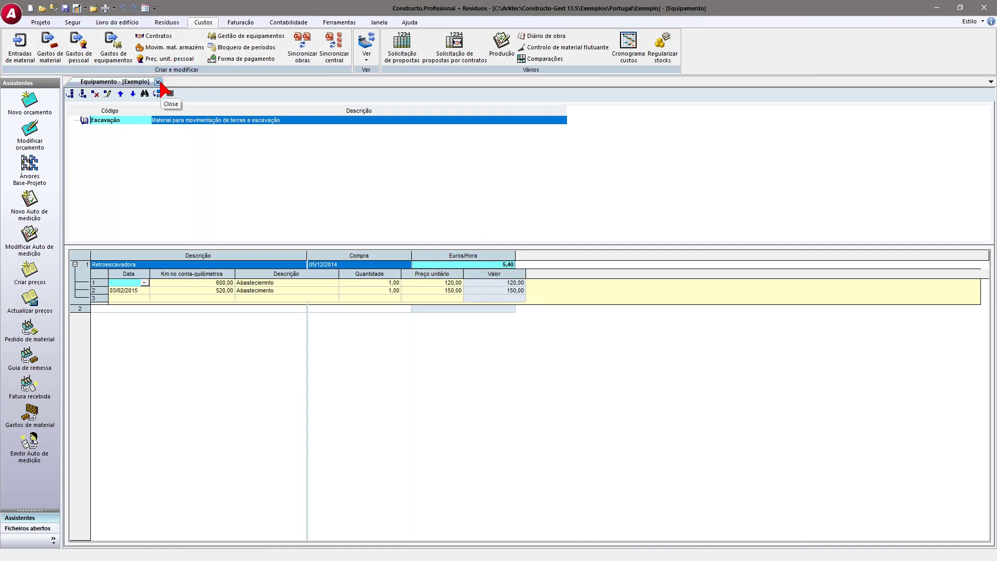
left_click(158, 82)
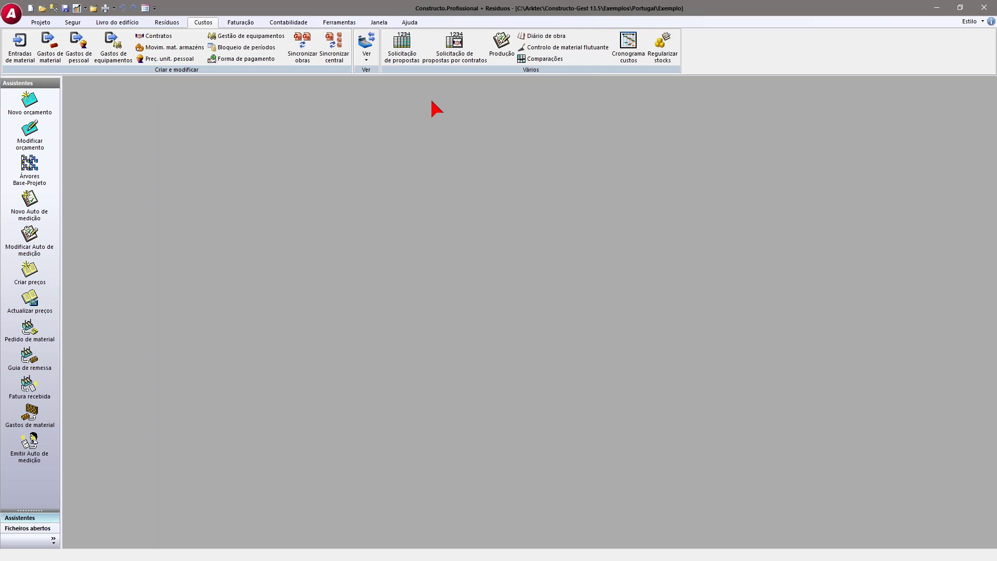
- Preview the Fornecimentos de cada material cost listing, review the supplies per material, and close the preview
left_click(107, 10)
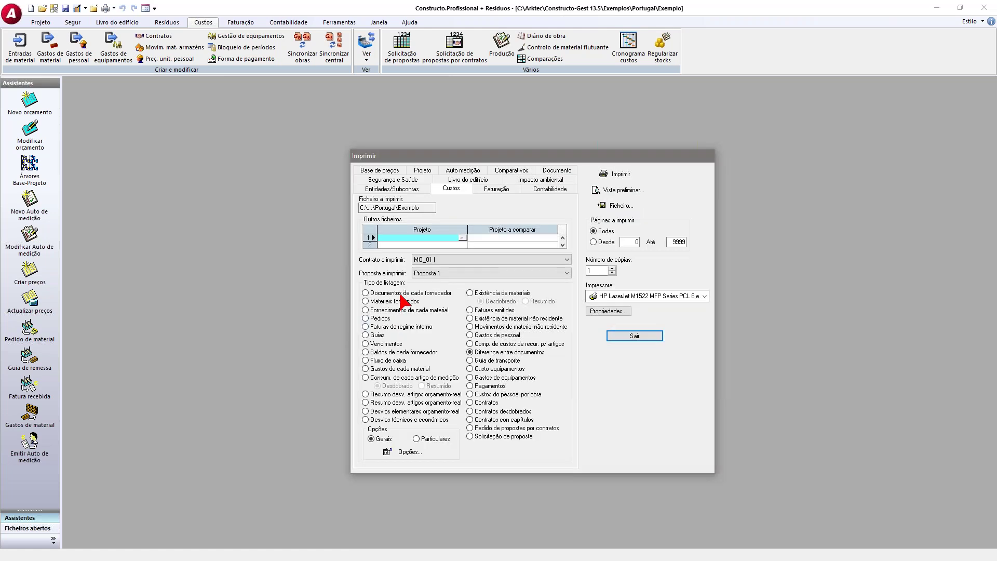
left_click(397, 302)
left_click(436, 310)
left_click(616, 191)
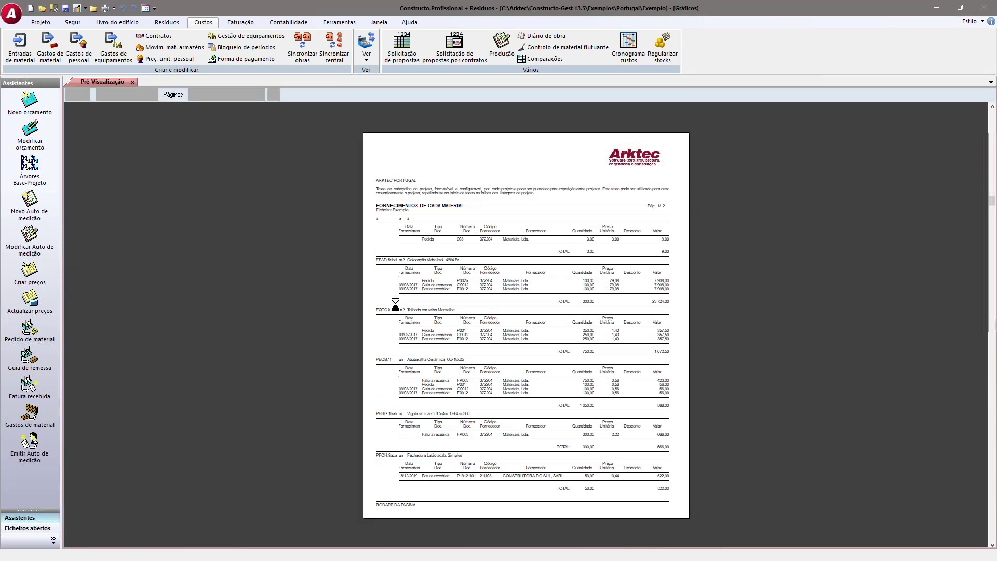
scroll(429, 312, "down", 3)
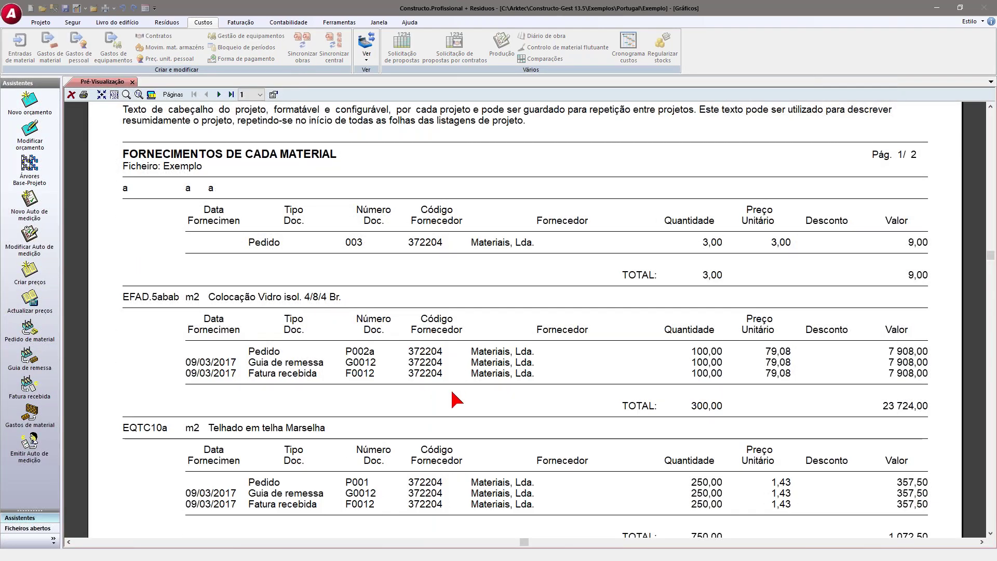
scroll(452, 395, "down", 2)
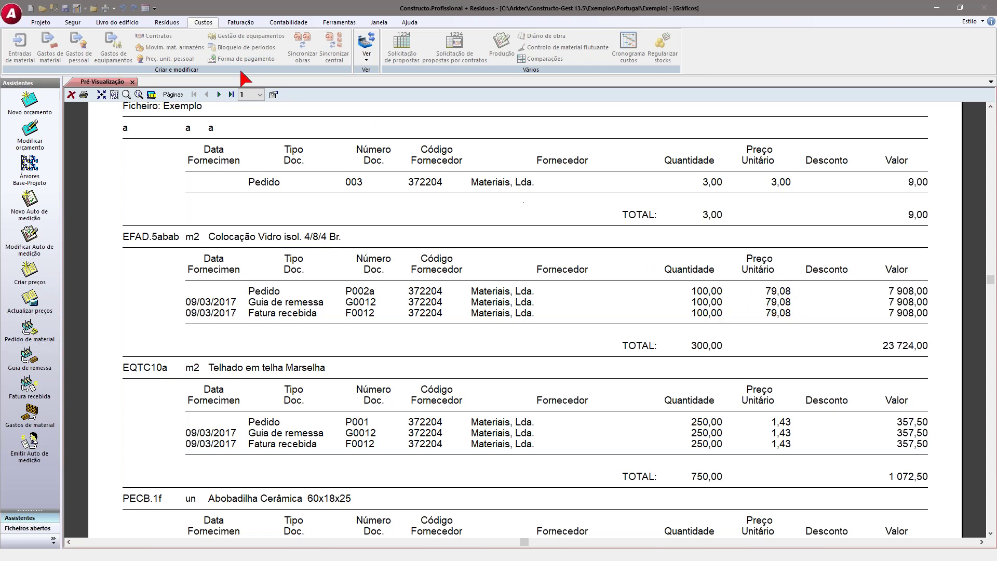
left_click(133, 81)
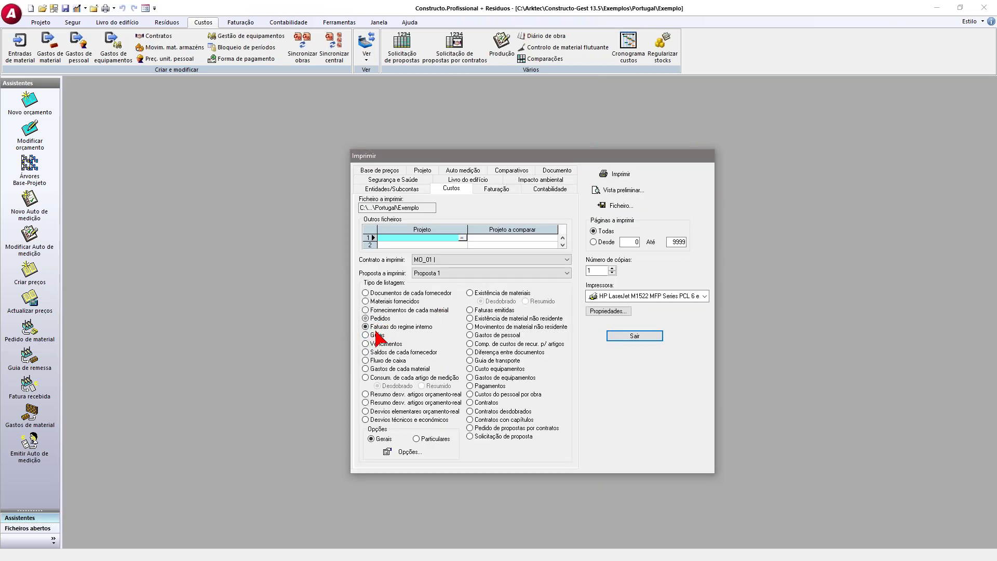
- Preview the Vencimentos listing, check its cost filter options without changing them, review the due dates, and close the preview
left_click(377, 336)
left_click(385, 344)
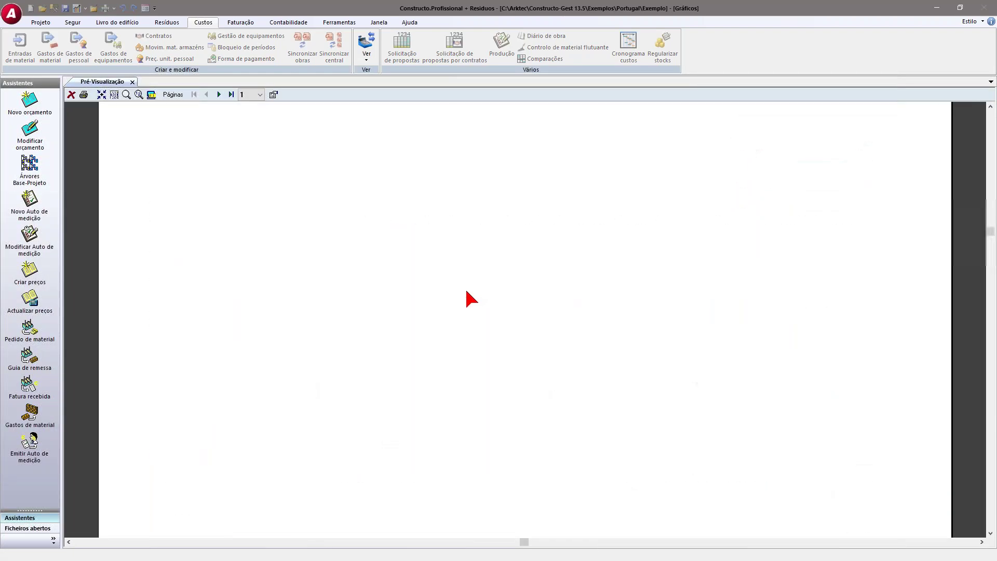
scroll(470, 291, "down", 2)
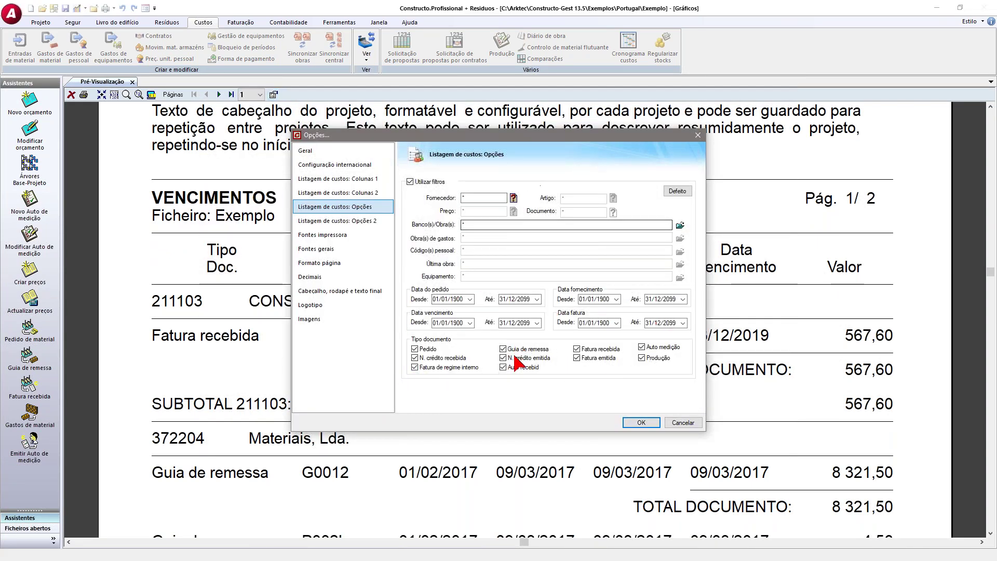
left_click(683, 424)
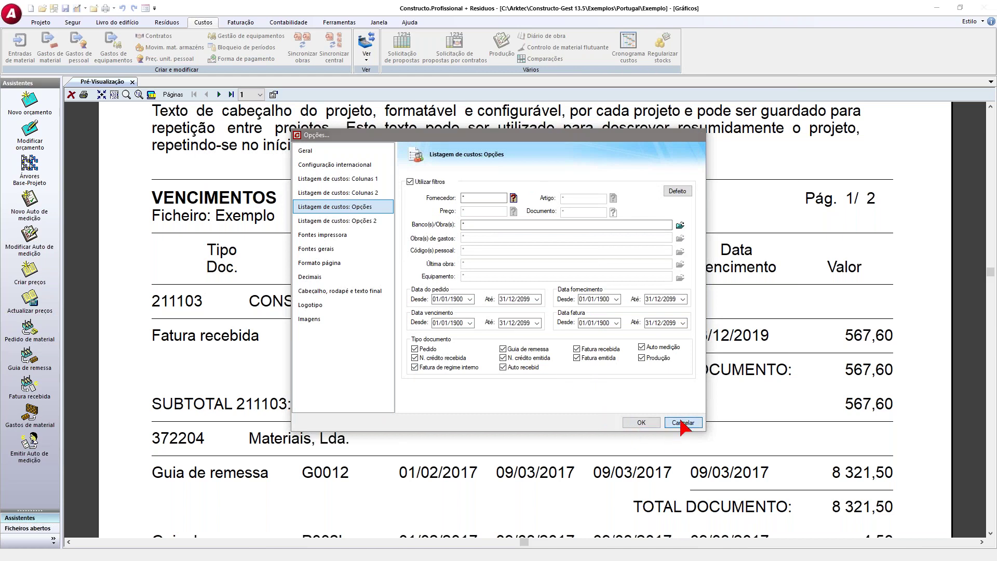
scroll(805, 368, "down", 3)
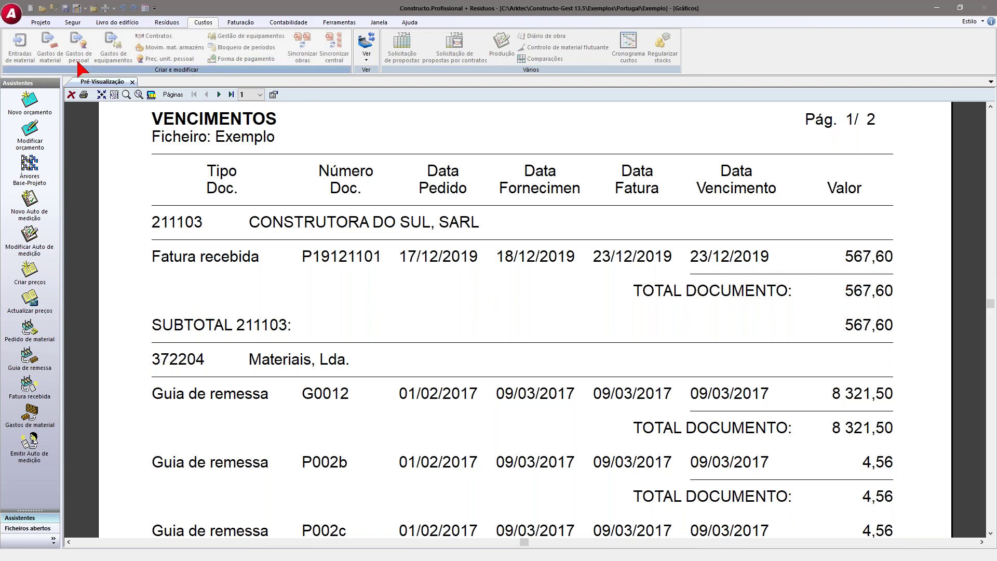
left_click(132, 81)
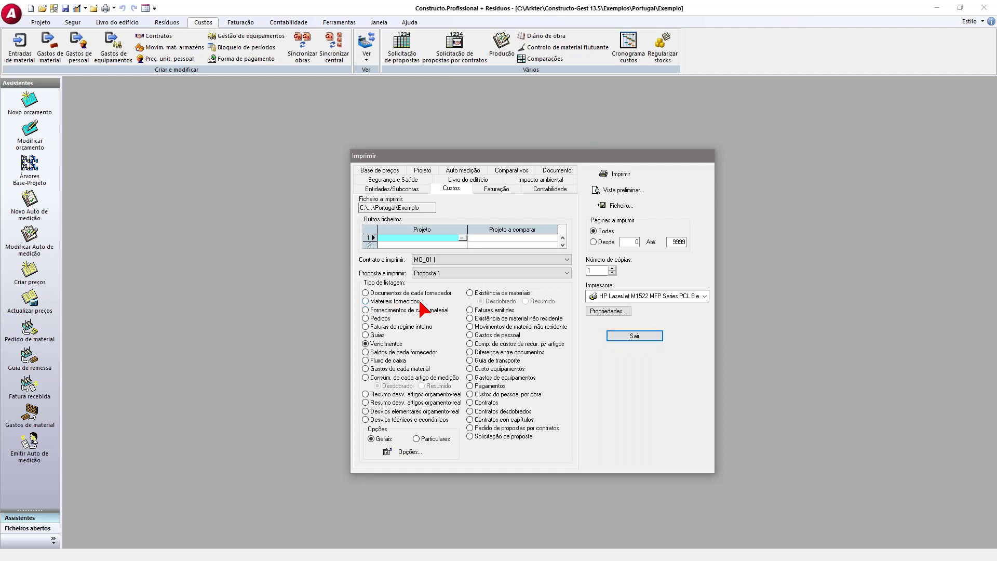
- Preview the Saldos de cada fornecedor listing, review each supplier's balances, and close the preview and print dialog
left_click(374, 353)
left_click(619, 190)
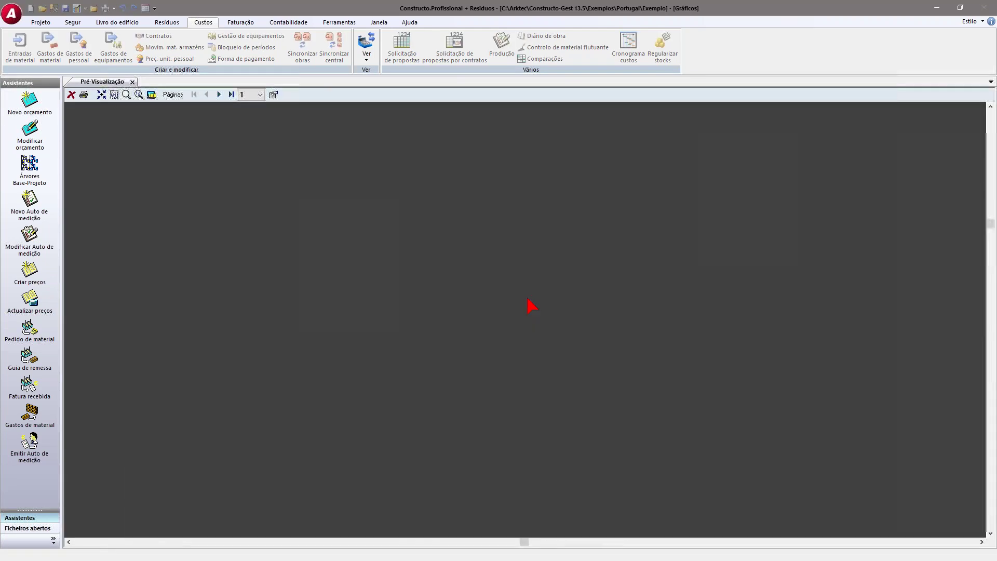
scroll(528, 302, "down", 4)
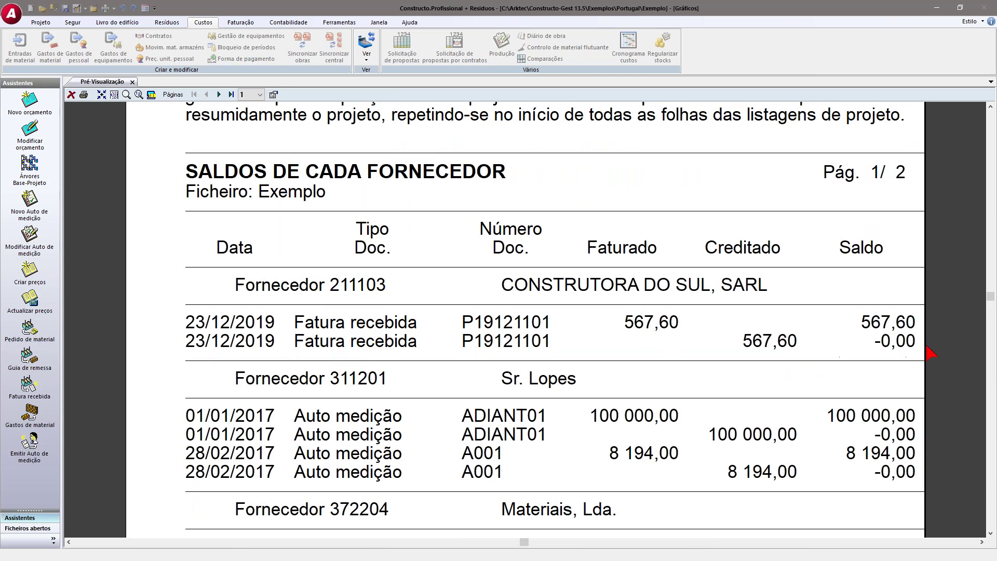
scroll(514, 387, "down", 1)
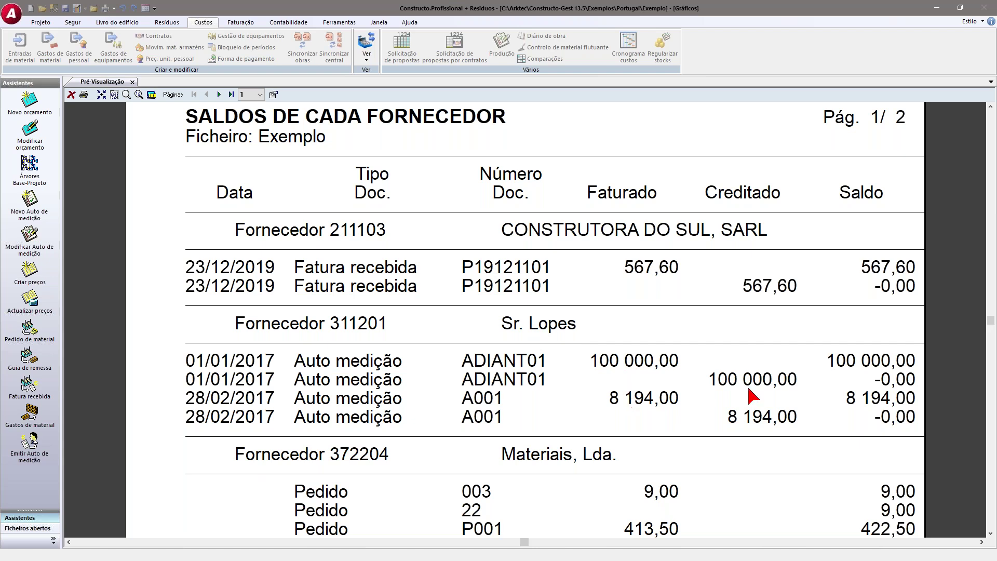
scroll(738, 418, "down", 2)
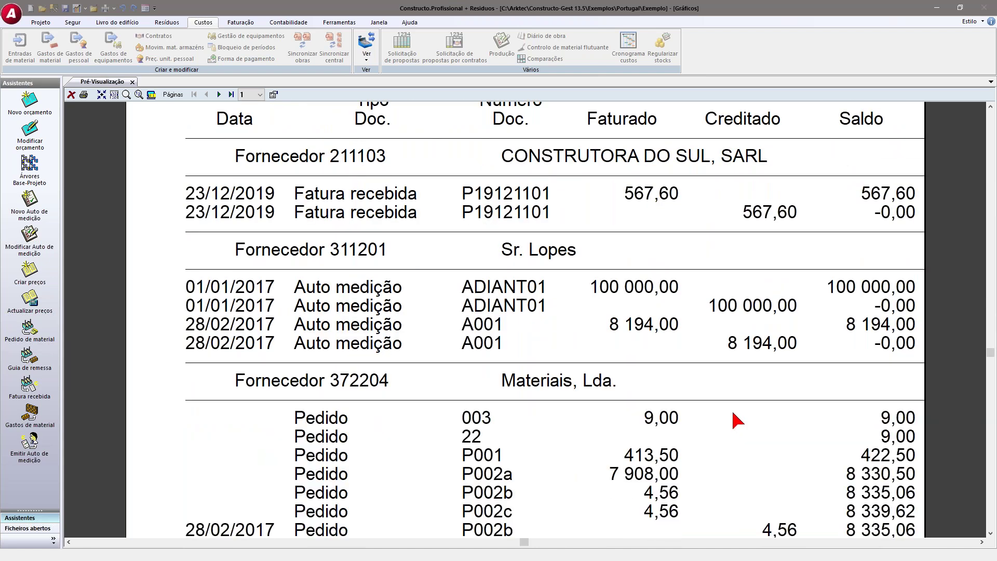
left_click(133, 82)
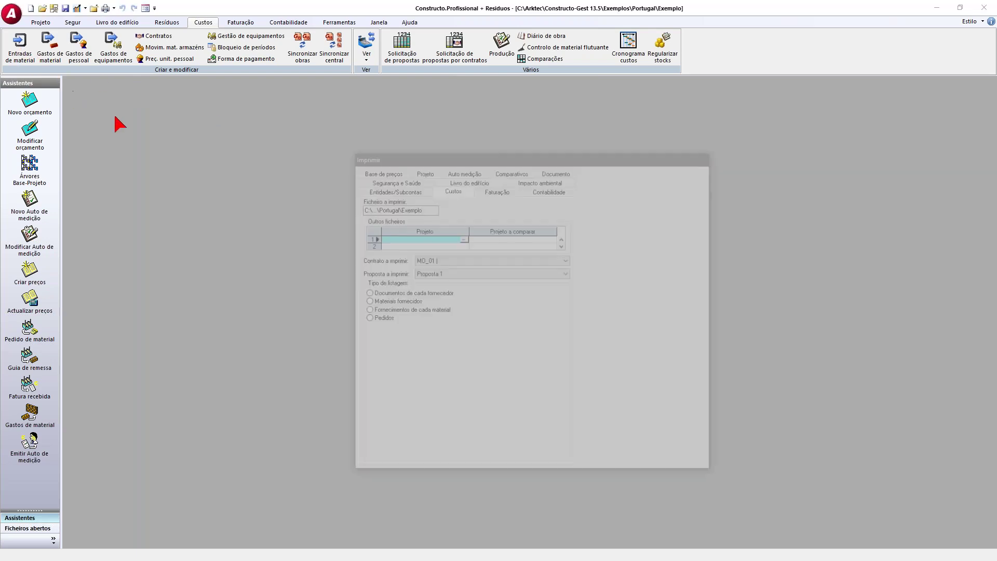
left_click(634, 336)
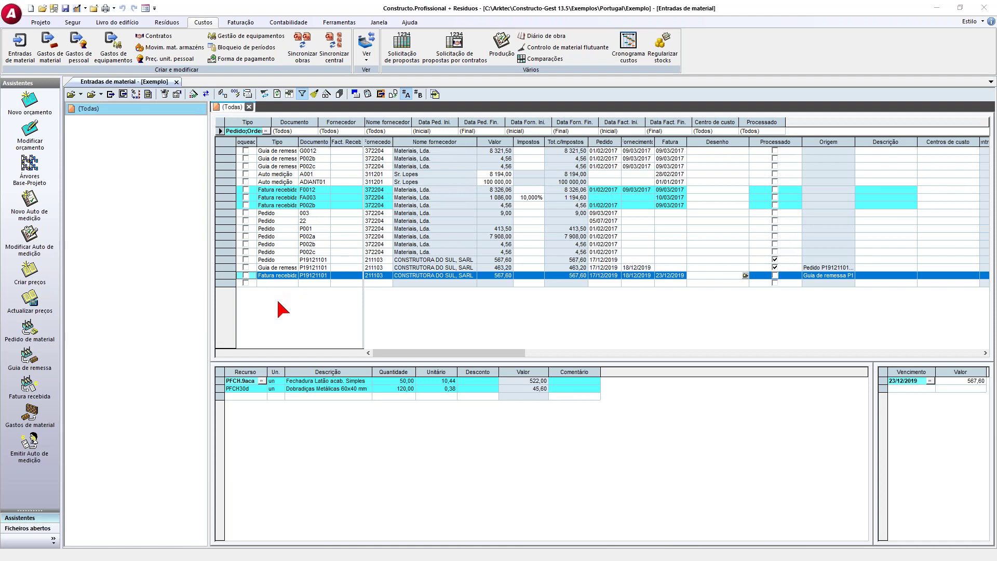
- In the material entries, start generating due dates for the last CONSTRUTORA DO SUL received invoice, with 1, 2 meses terms
left_click(274, 278)
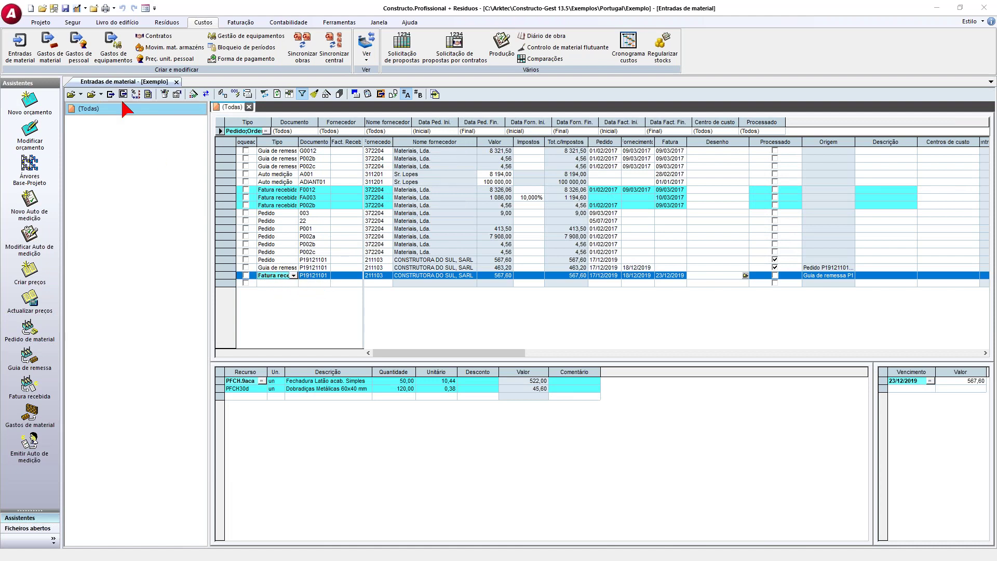
left_click(196, 94)
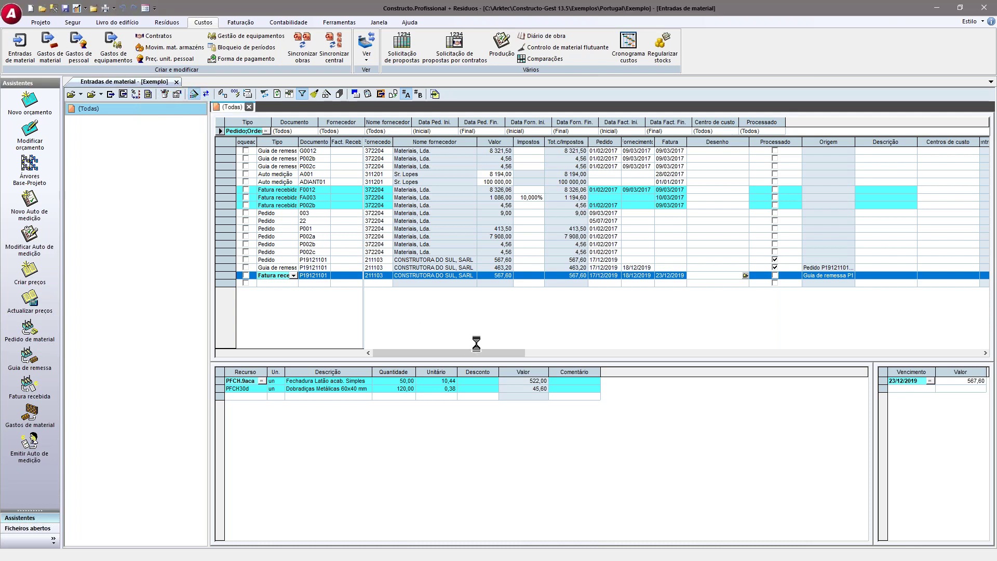
left_click(453, 260)
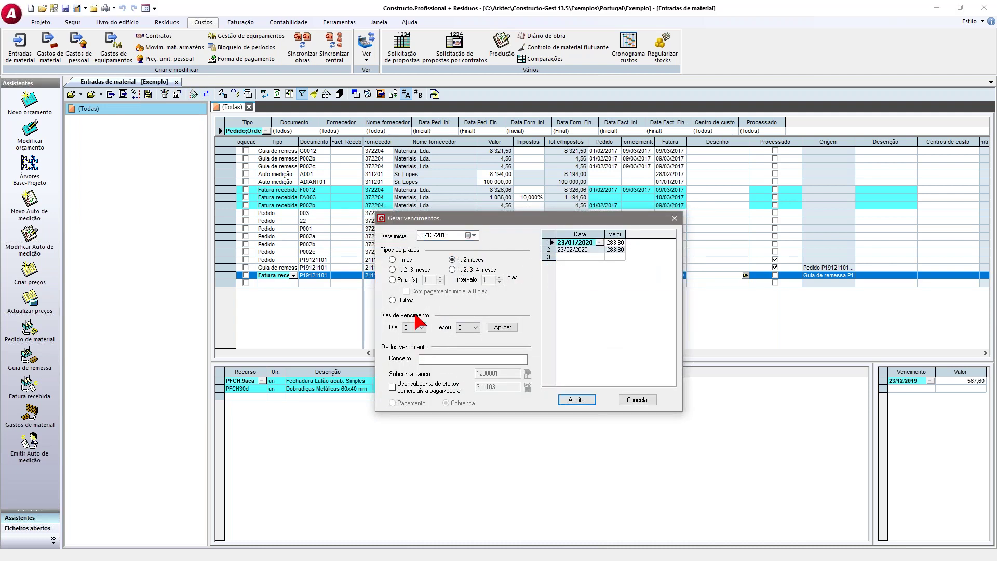
left_click(405, 281)
left_click(453, 260)
- Try applying due days 1 and 5 to the generated due dates, and switch the term type to Prazo(s)
left_click(418, 328)
left_click(410, 344)
left_click(474, 327)
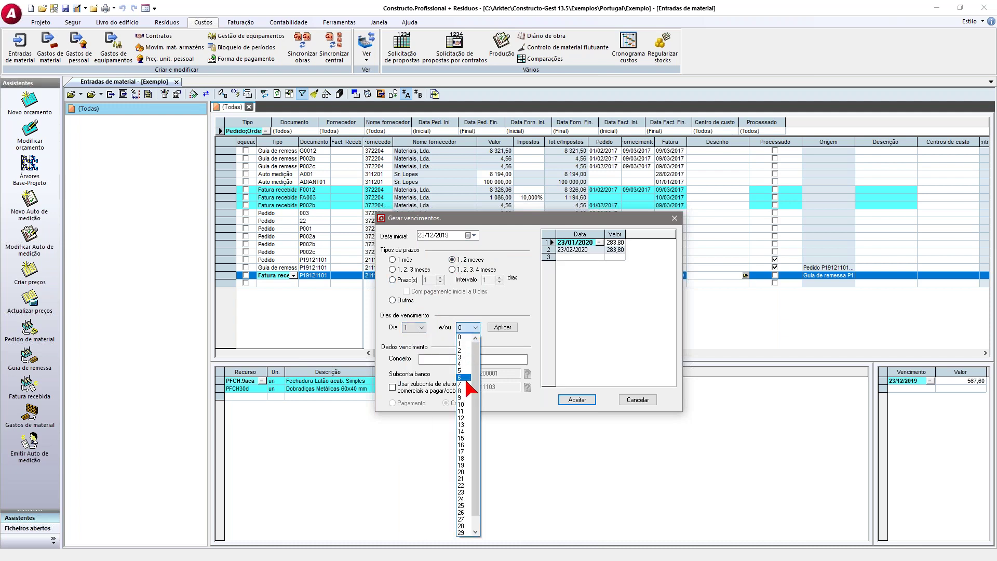
left_click(466, 371)
left_click(503, 328)
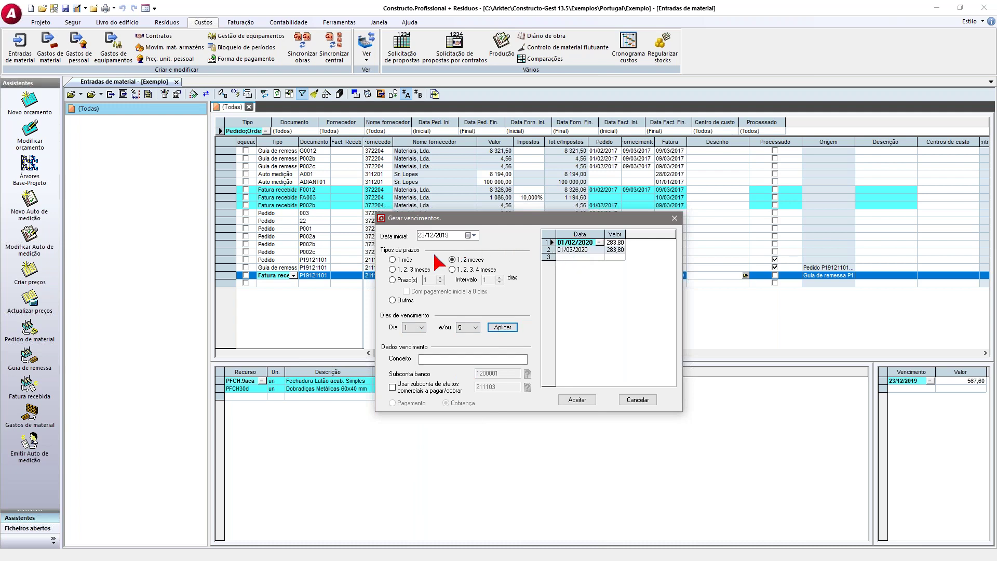
left_click(399, 280)
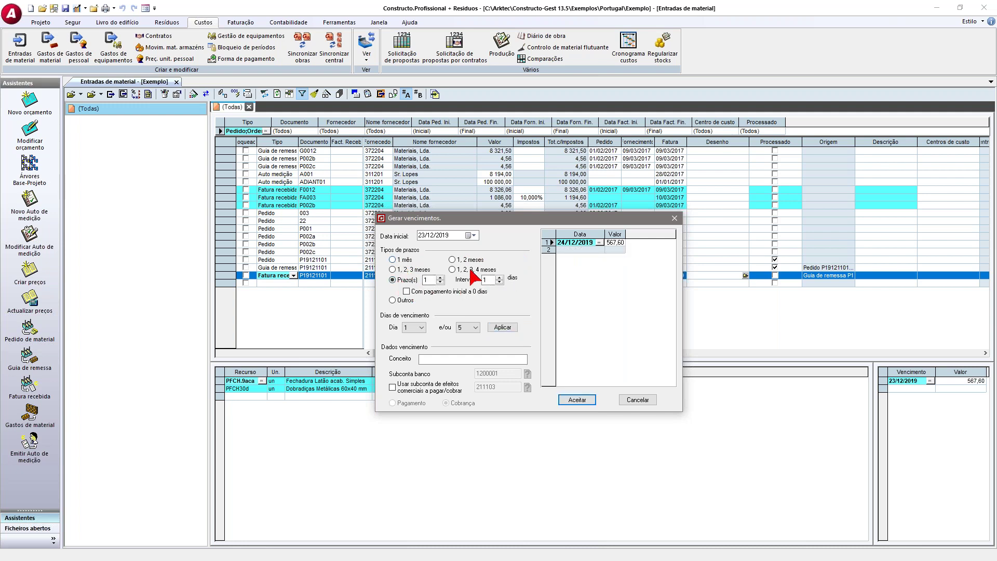
- Set the term type to 1, 2 meses, accept the generated due dates for the invoice, and close the material entries
left_click(452, 260)
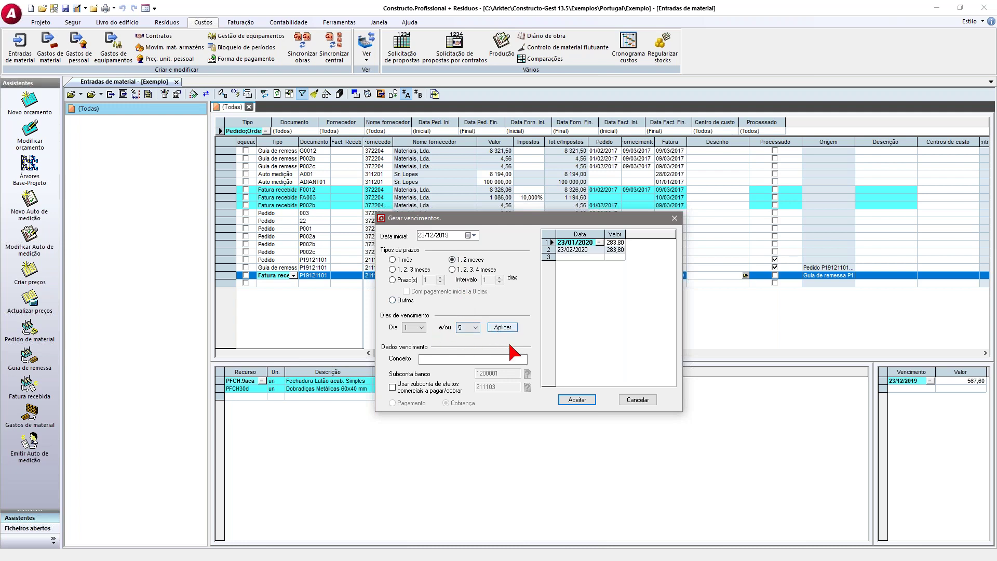
left_click(576, 400)
left_click(510, 340)
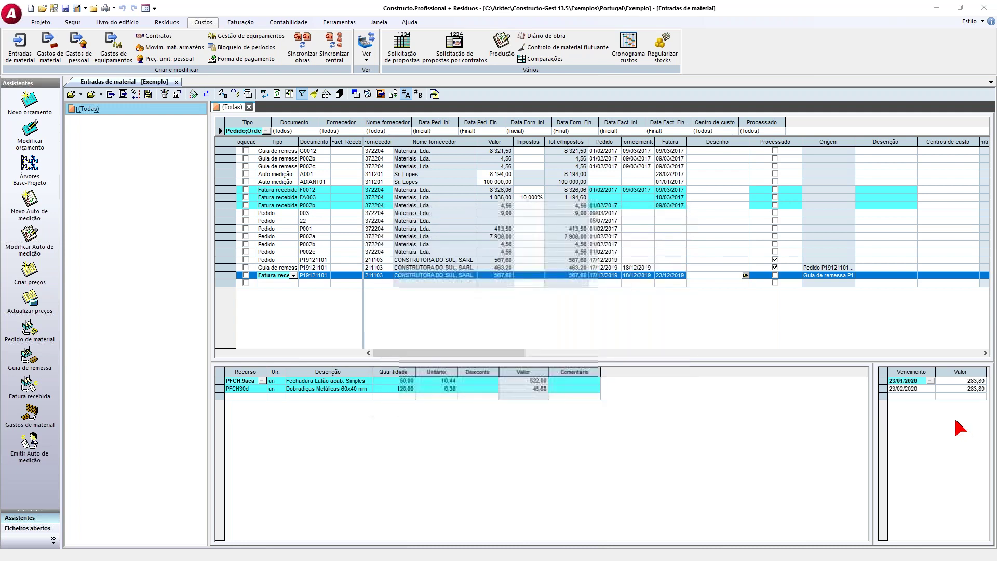
left_click(912, 388)
key("Up")
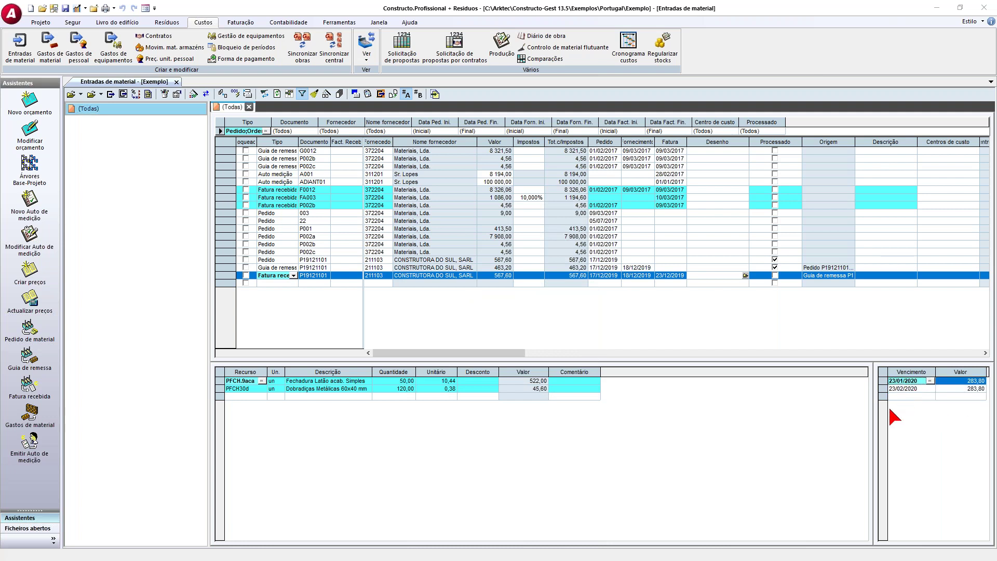
left_click(177, 82)
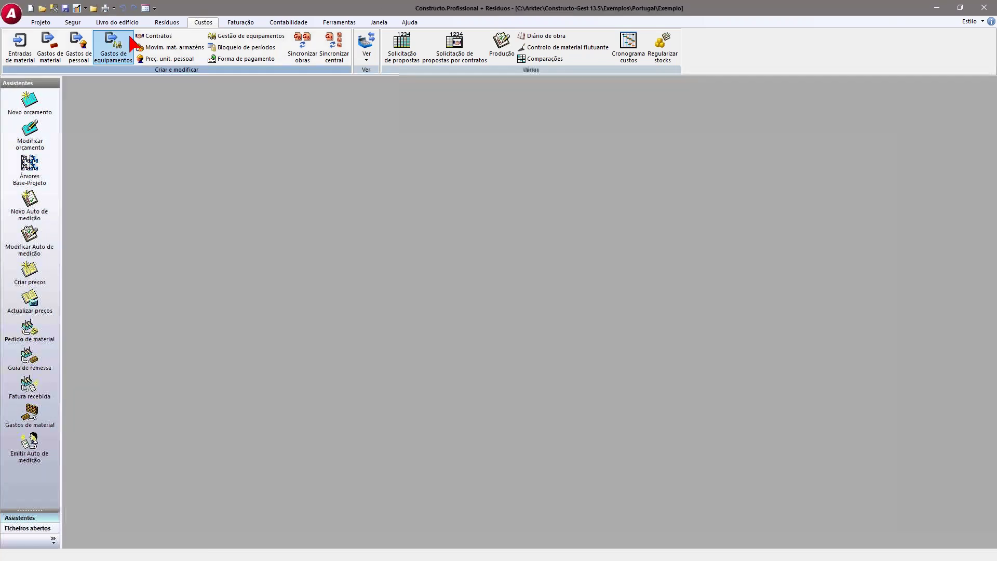
- Preview the Fluxo de caixa cost listing, review the monthly expenses, income and balances, and close the preview
left_click(105, 8)
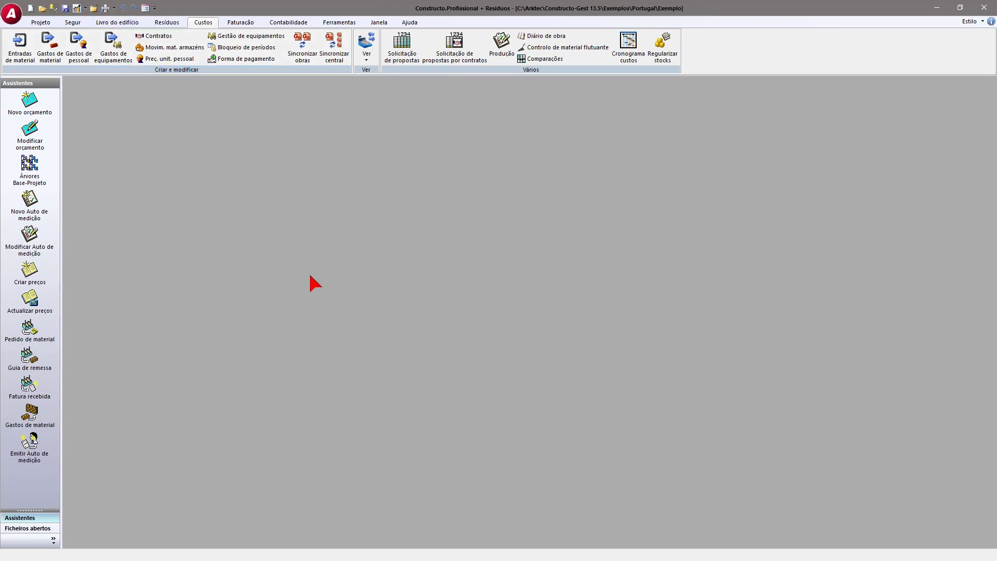
left_click(387, 361)
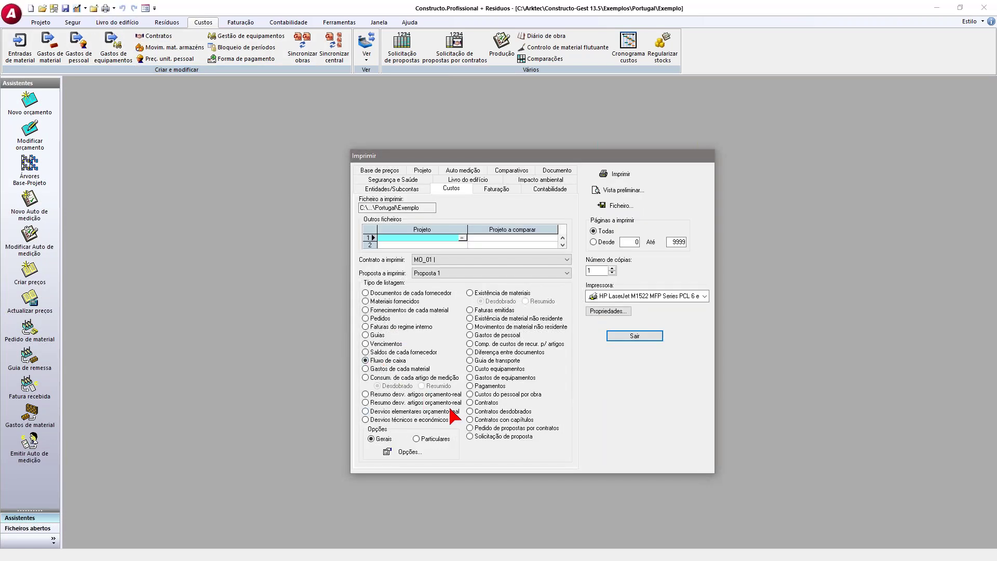
left_click(626, 191)
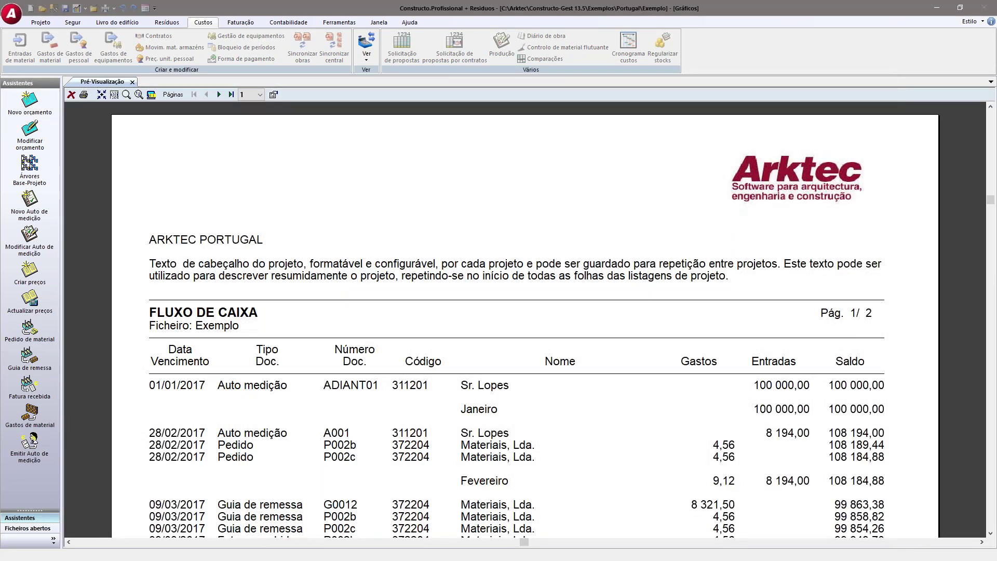
scroll(529, 300, "down", 1)
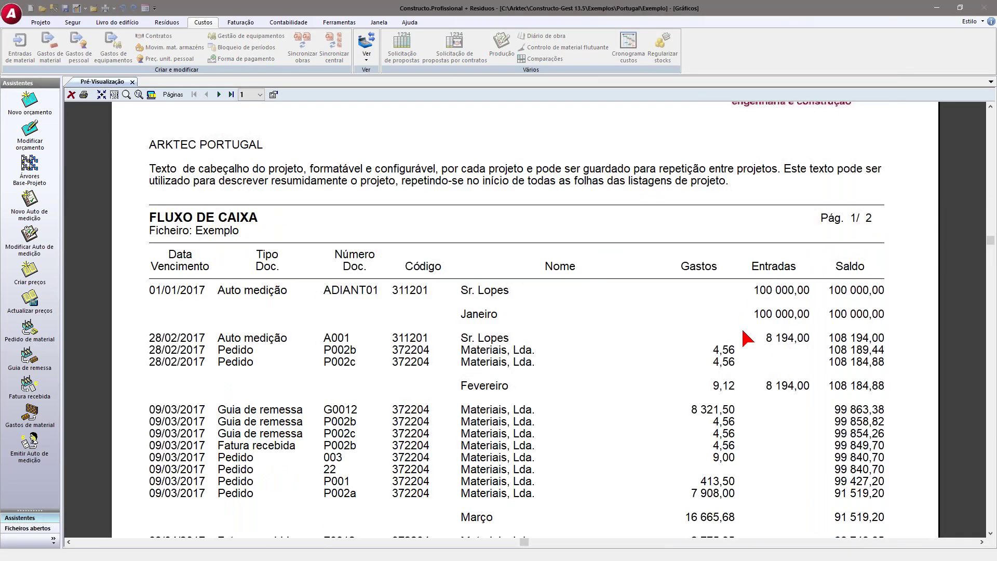
scroll(737, 429, "down", 1)
scroll(737, 429, "down", 5)
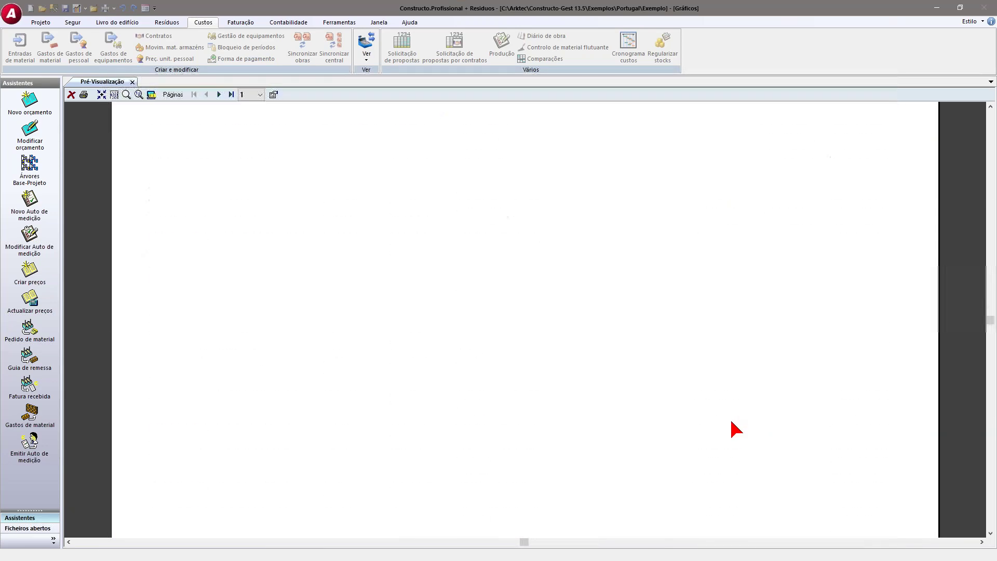
scroll(737, 430, "down", 3)
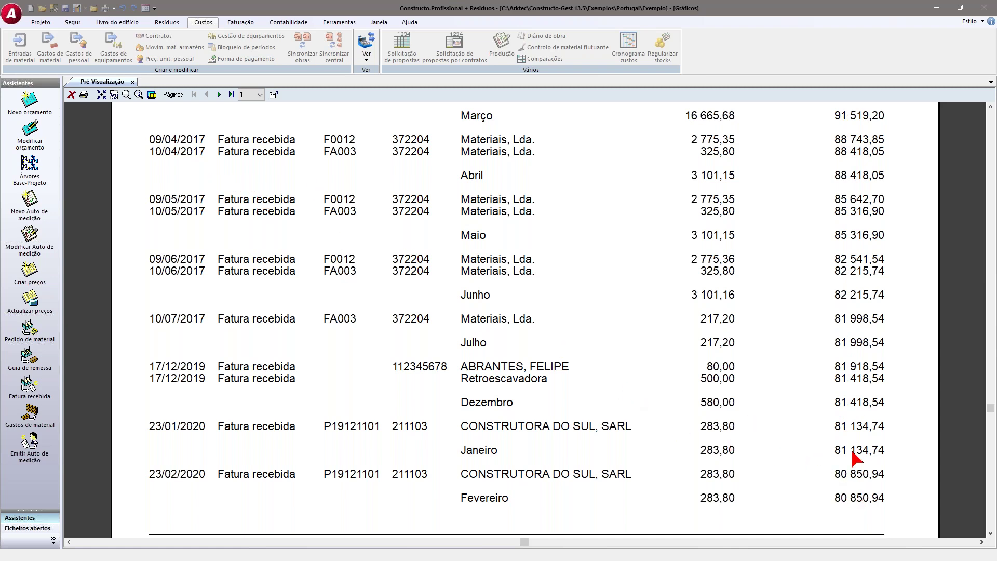
left_click(132, 82)
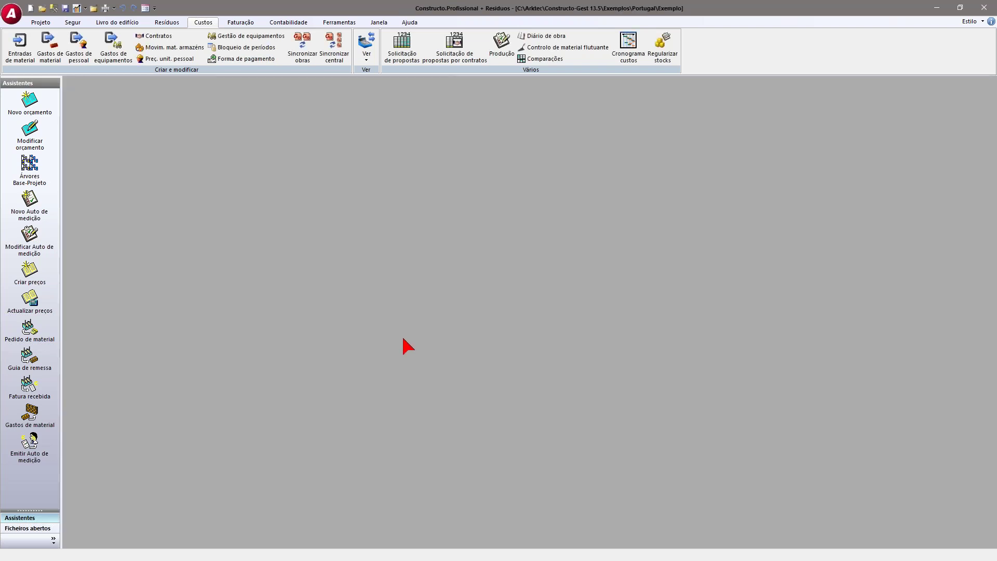
- Preview the Desvios elementares orçamento-real listing, review budgeted against real quantities and values per resource, and close the preview
key("ctrl+p")
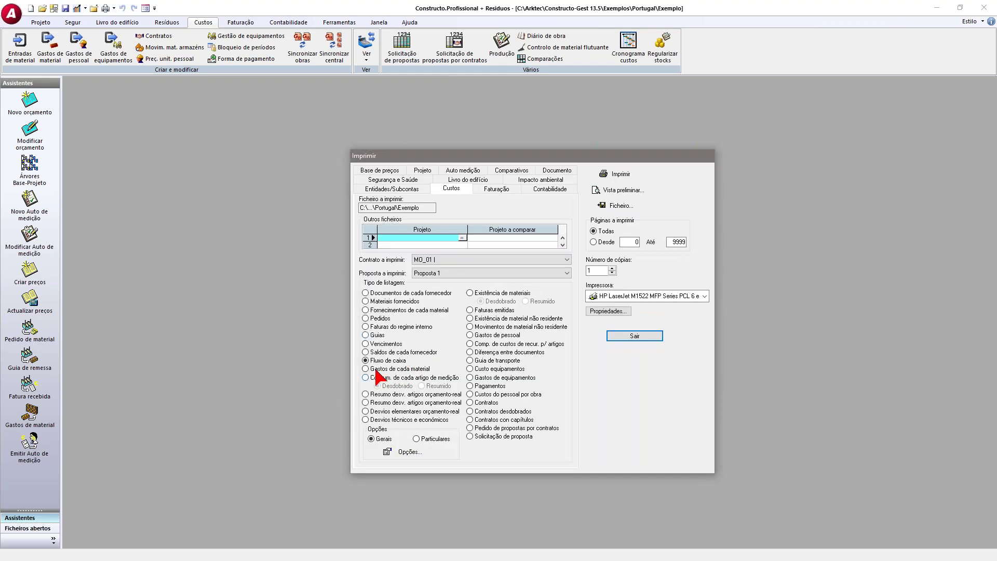
left_click(399, 379)
left_click(391, 395)
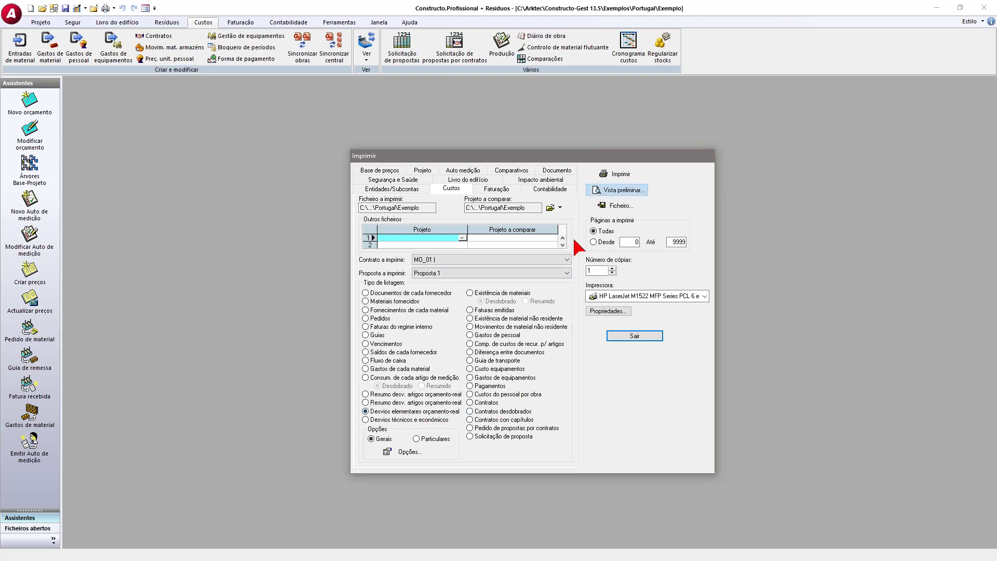
left_click(620, 190)
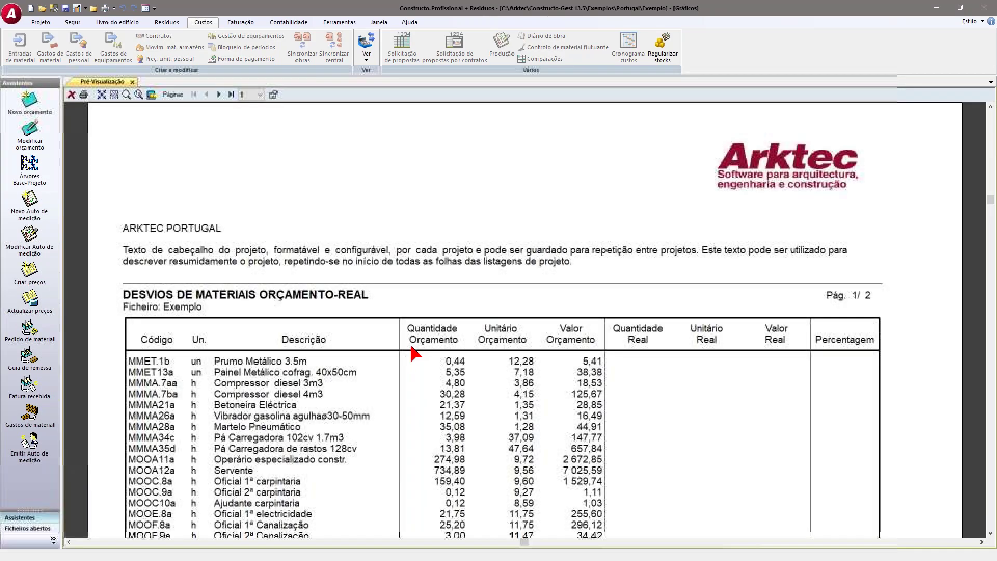
scroll(440, 340, "down", 2)
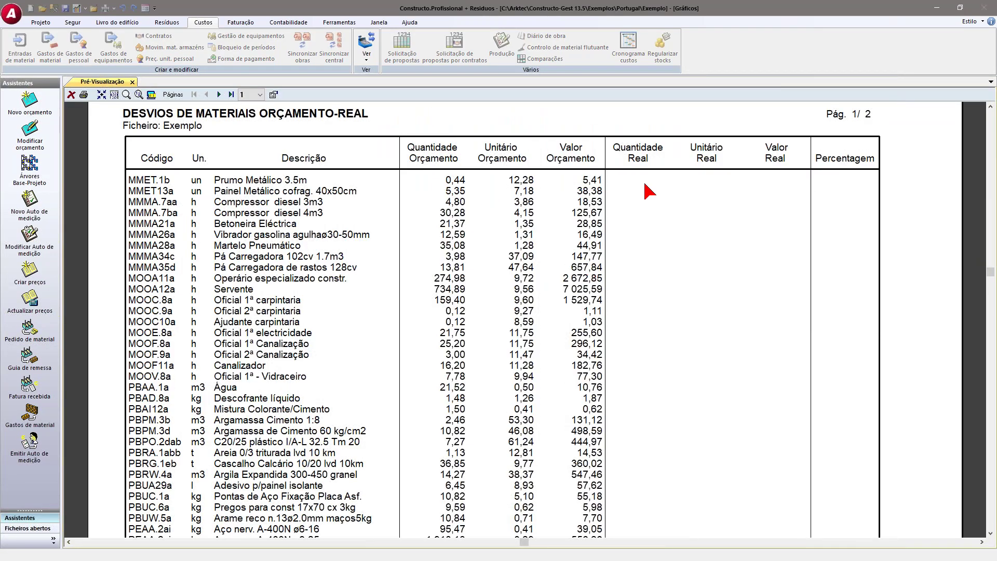
scroll(854, 255, "down", 1)
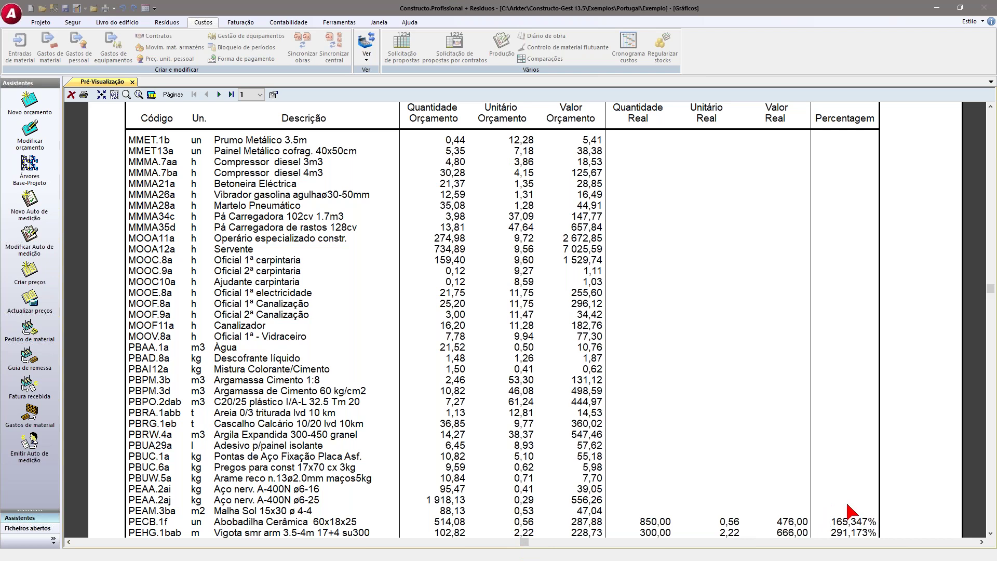
left_click(102, 94)
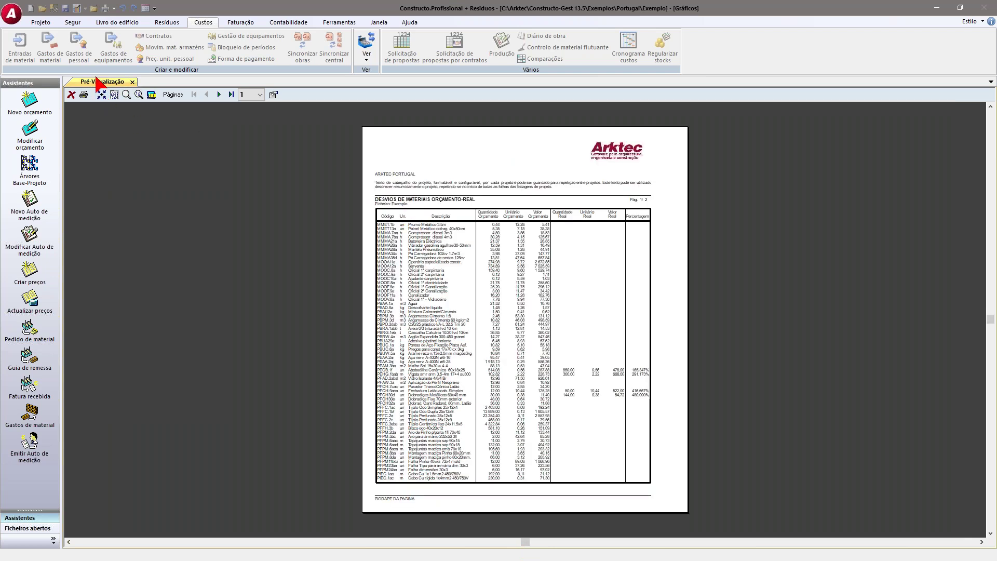
left_click(132, 82)
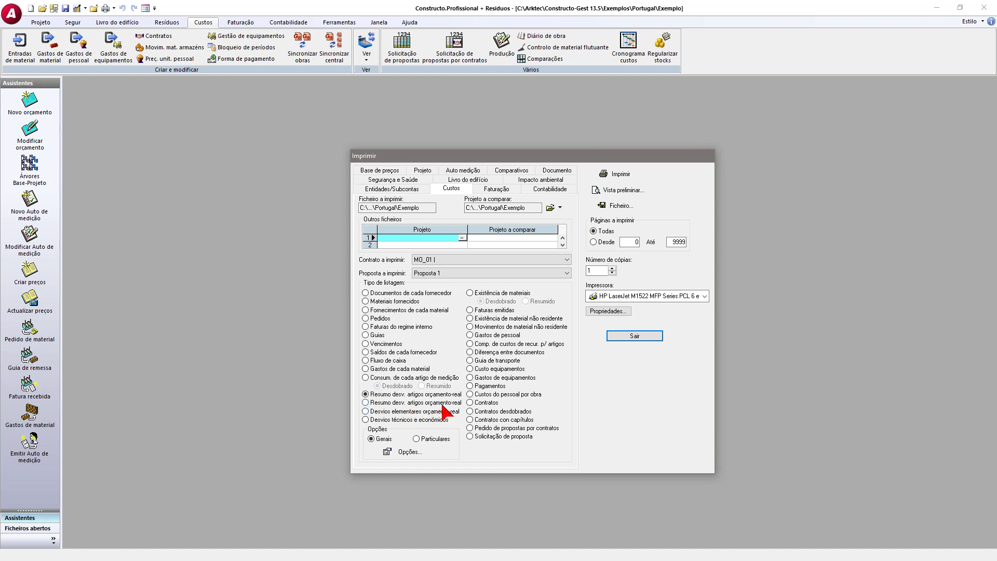
- Preview the first Resumo desv. artigos orçamento-real listing, review the deviations per article, and close the preview and print dialog
left_click(597, 192)
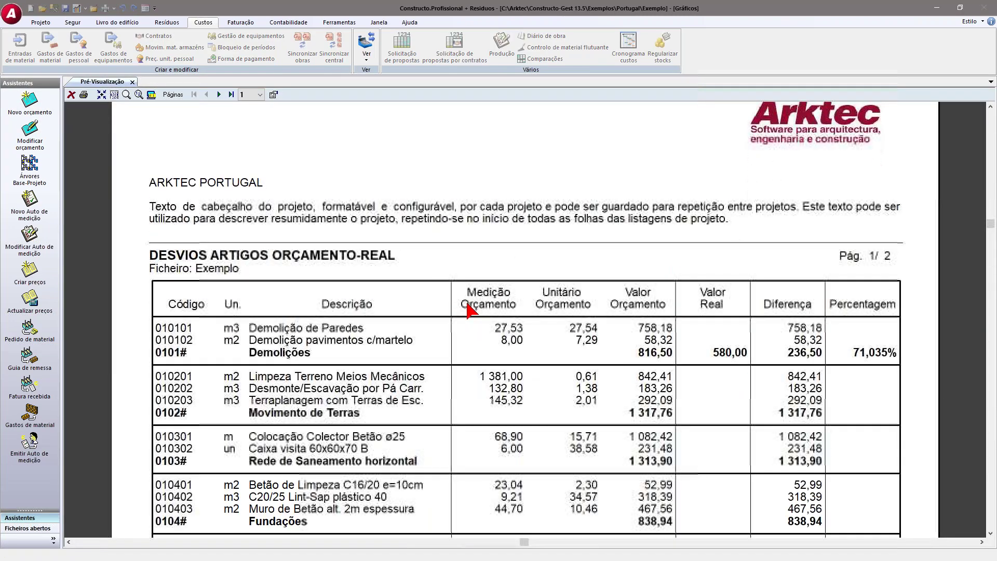
scroll(465, 300, "down", 3)
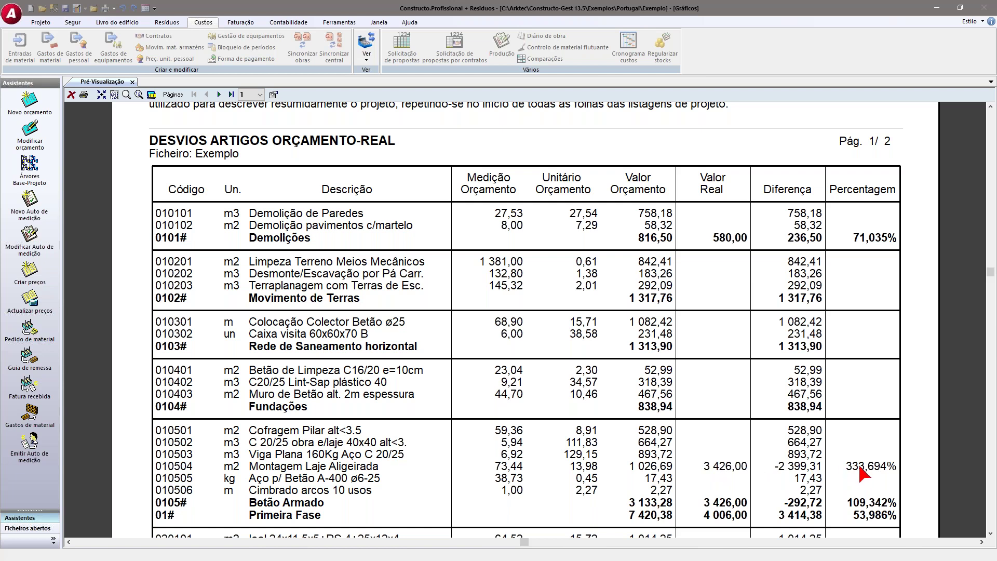
scroll(860, 467, "down", 1)
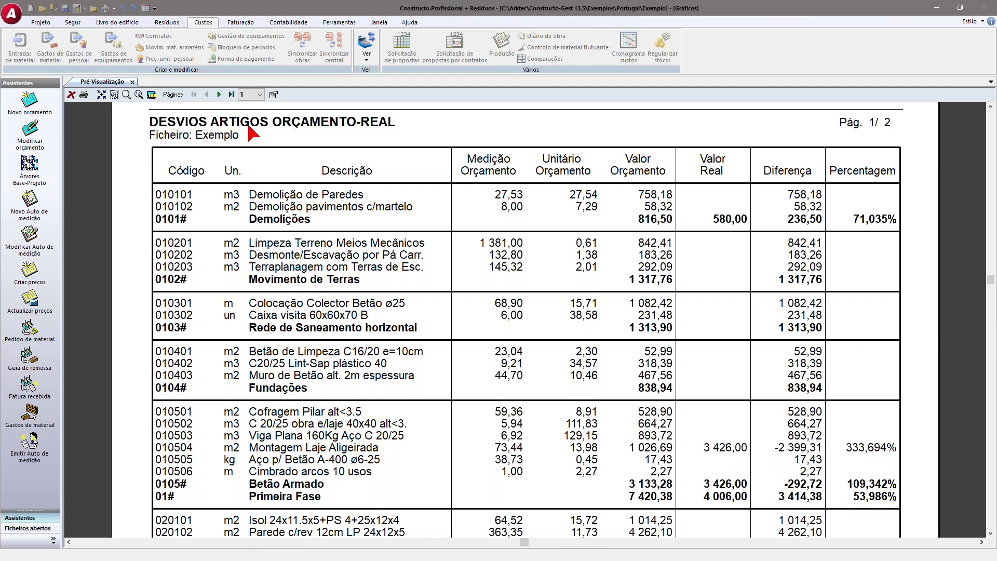
left_click(132, 82)
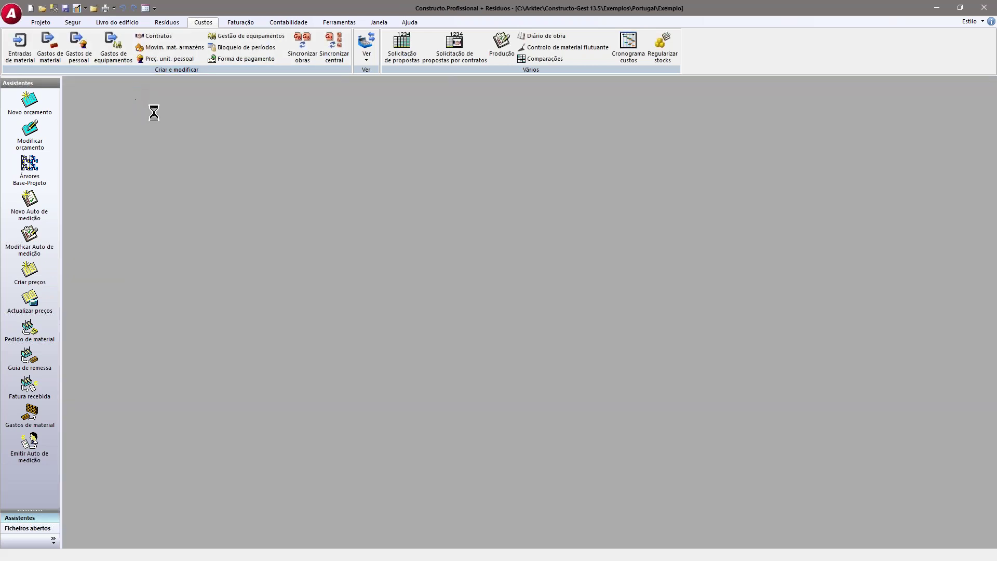
key("ctrl+p")
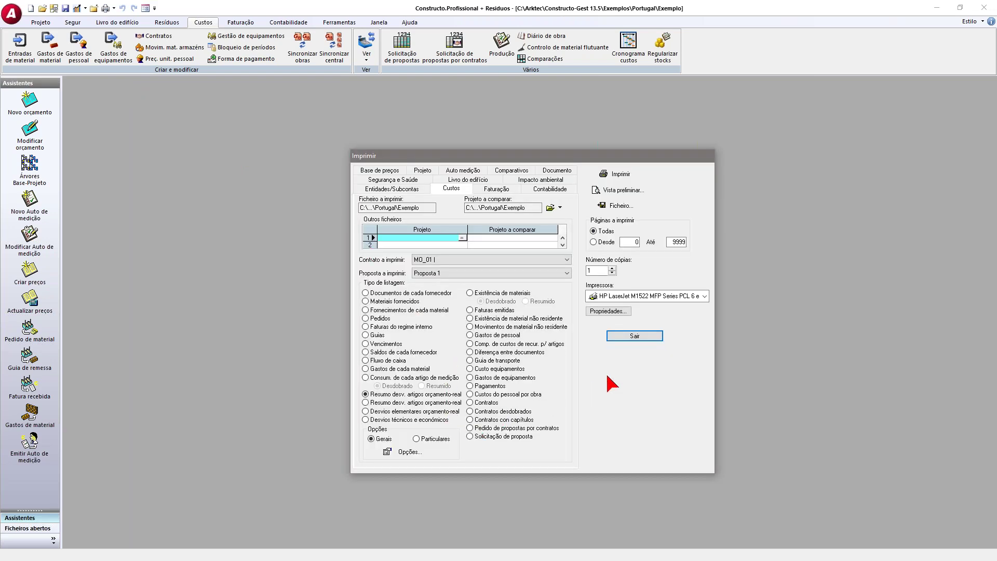
left_click(639, 336)
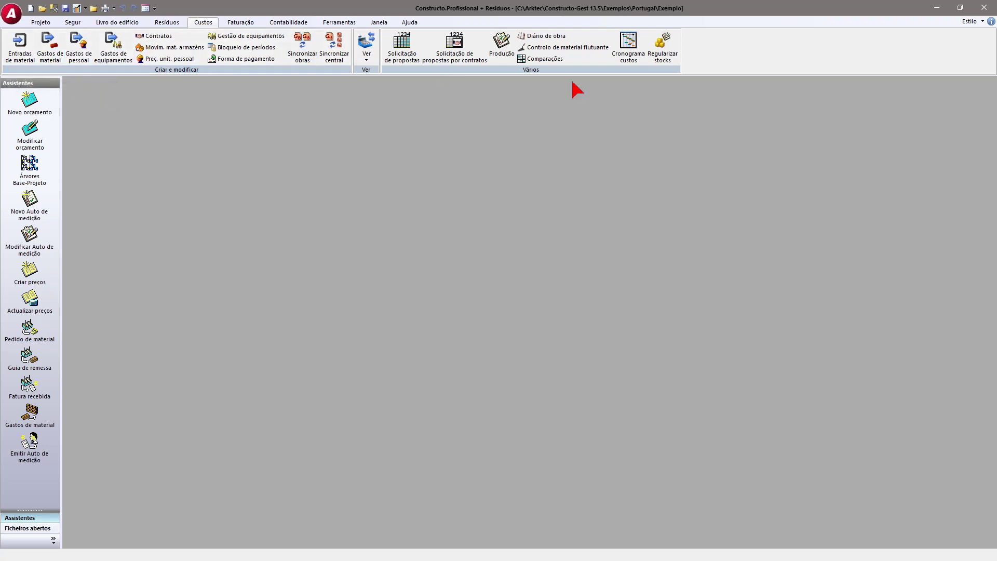
left_click(40, 22)
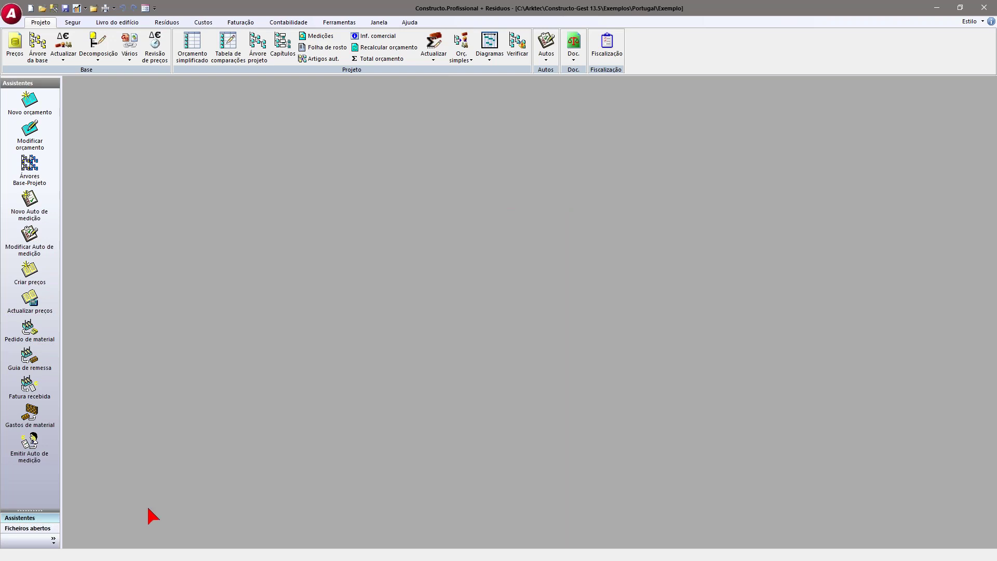
key("super")
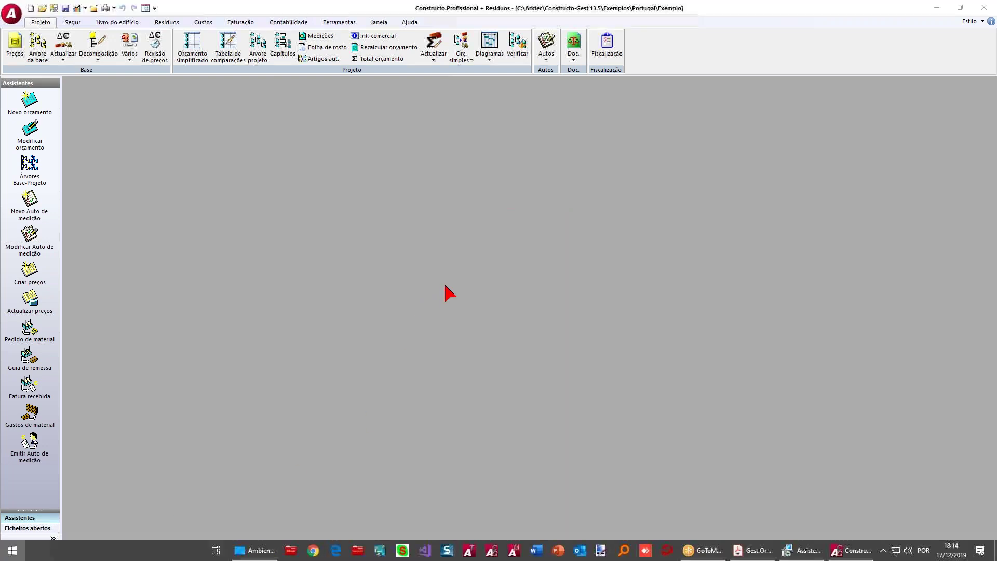
key("super")
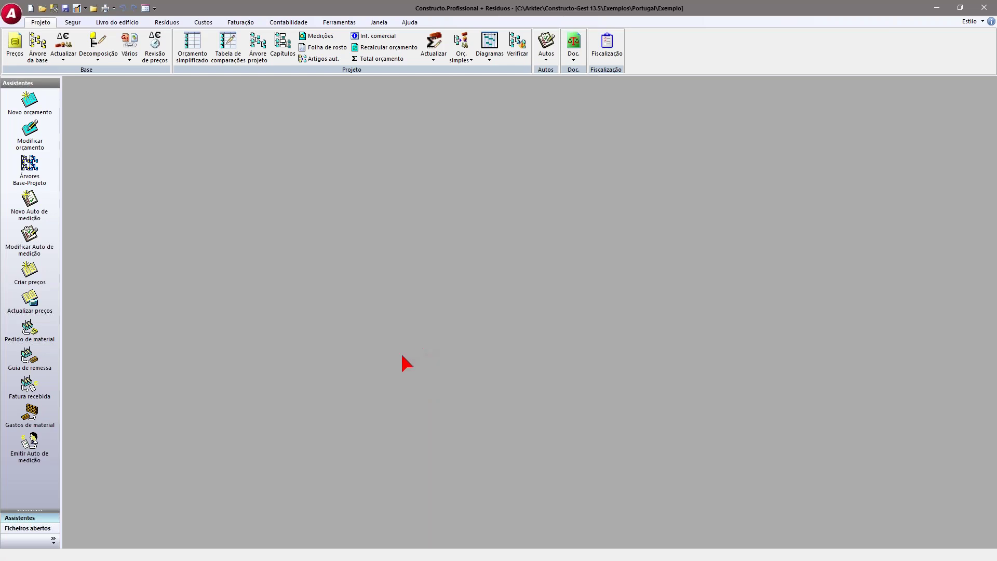
key("super")
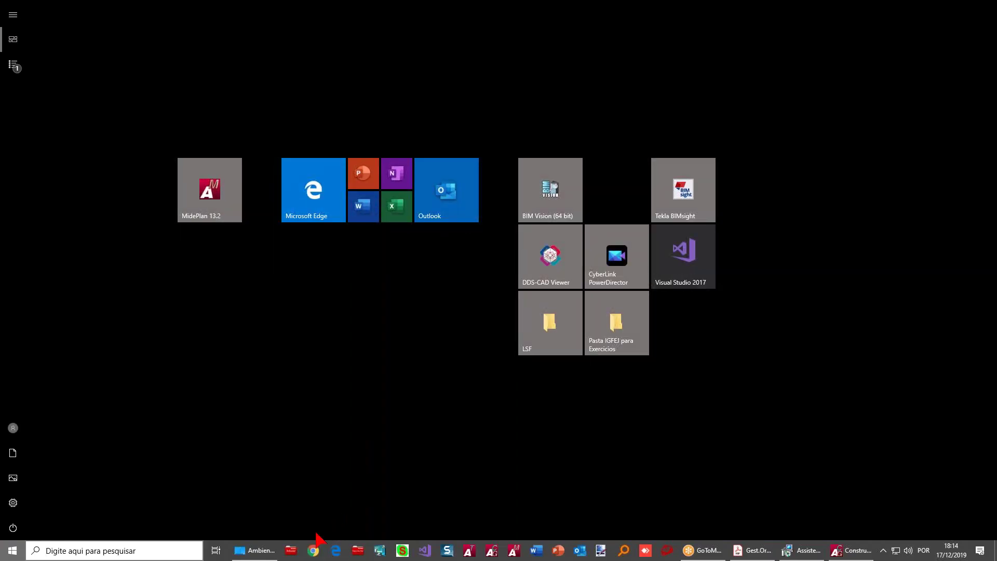
left_click(318, 550)
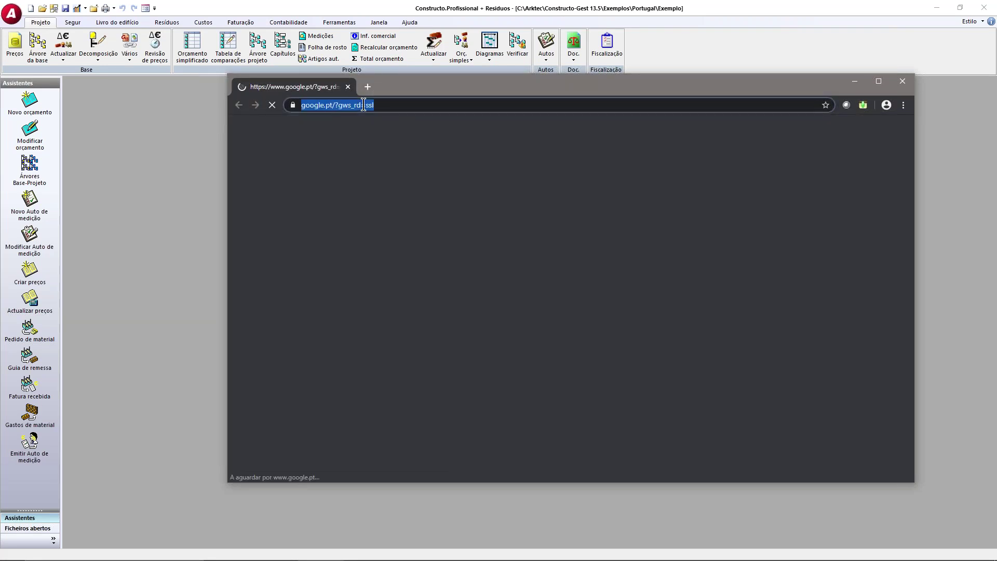
type("www.arktec.com")
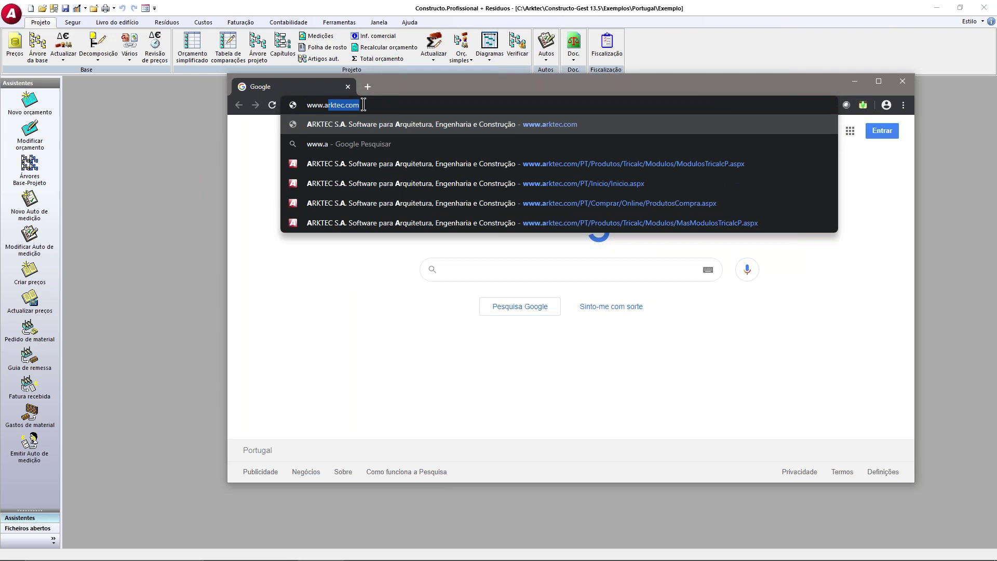
key("Return")
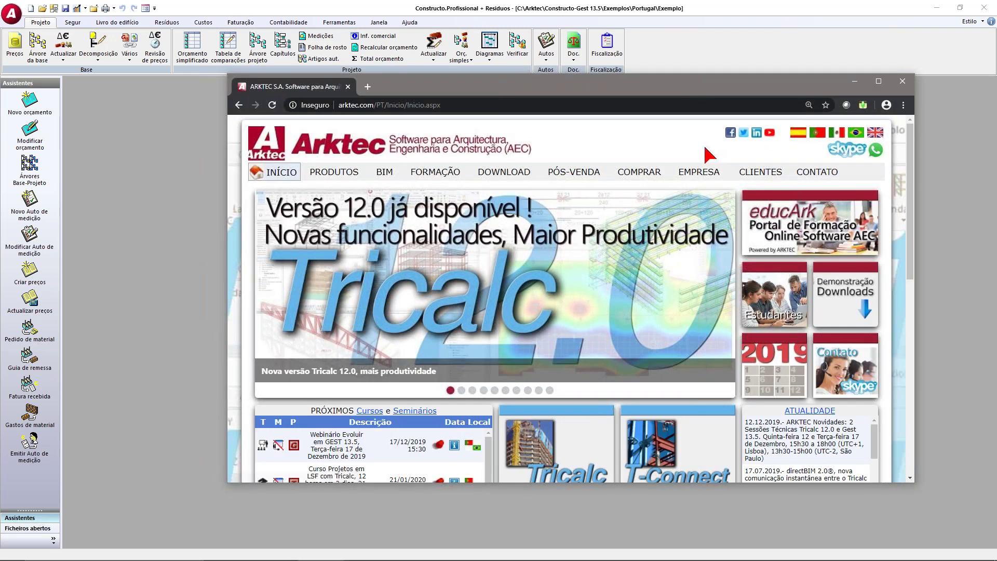
- Open Arktec Portugal's YouTube channel from the website, bring up its subscription prompt, and dismiss it
left_click(769, 135)
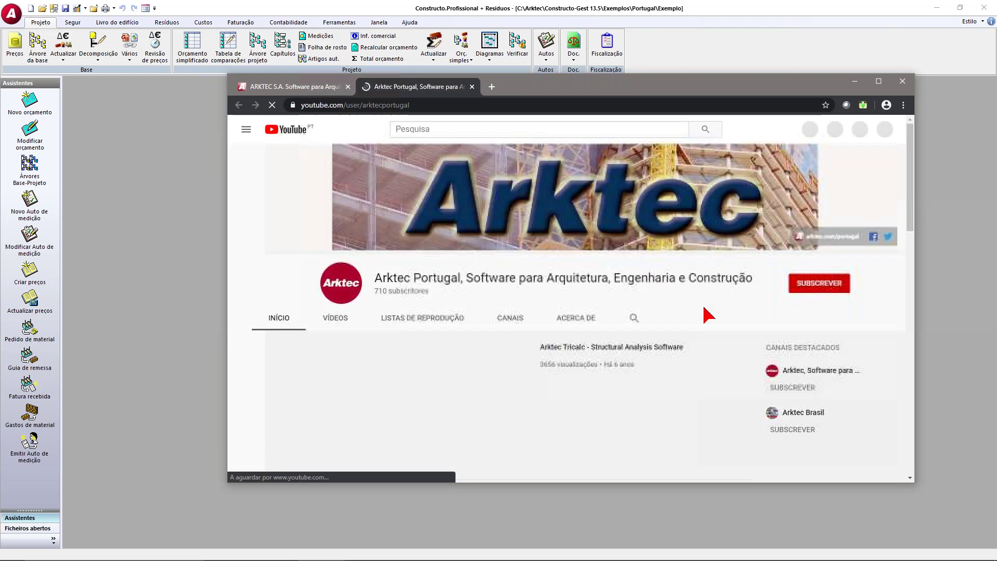
left_click(819, 287)
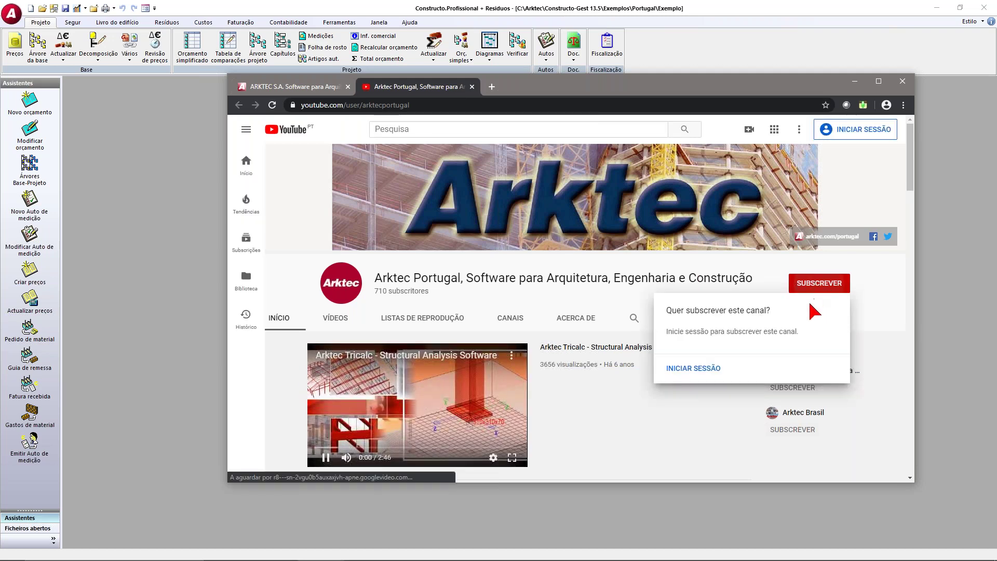
left_click(832, 256)
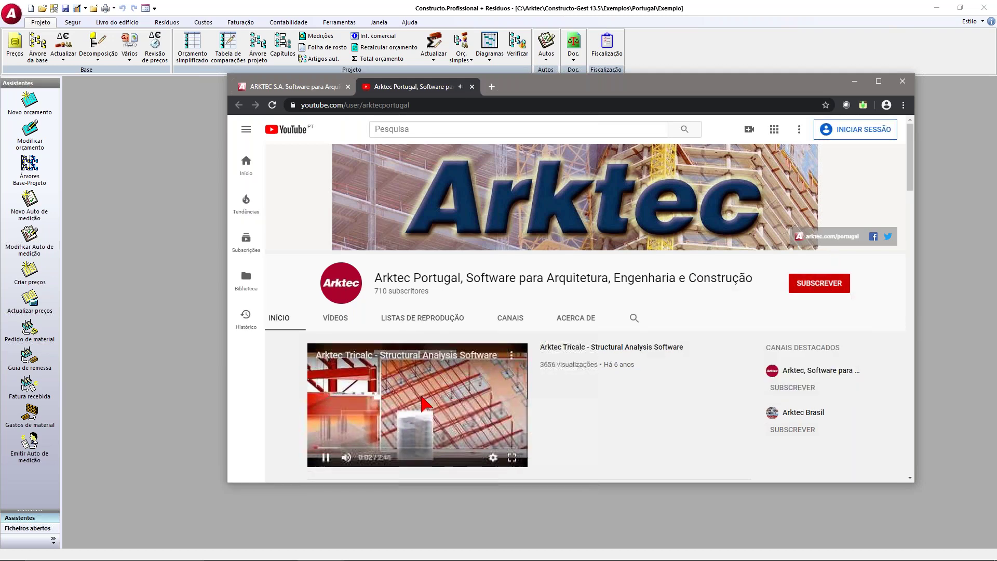